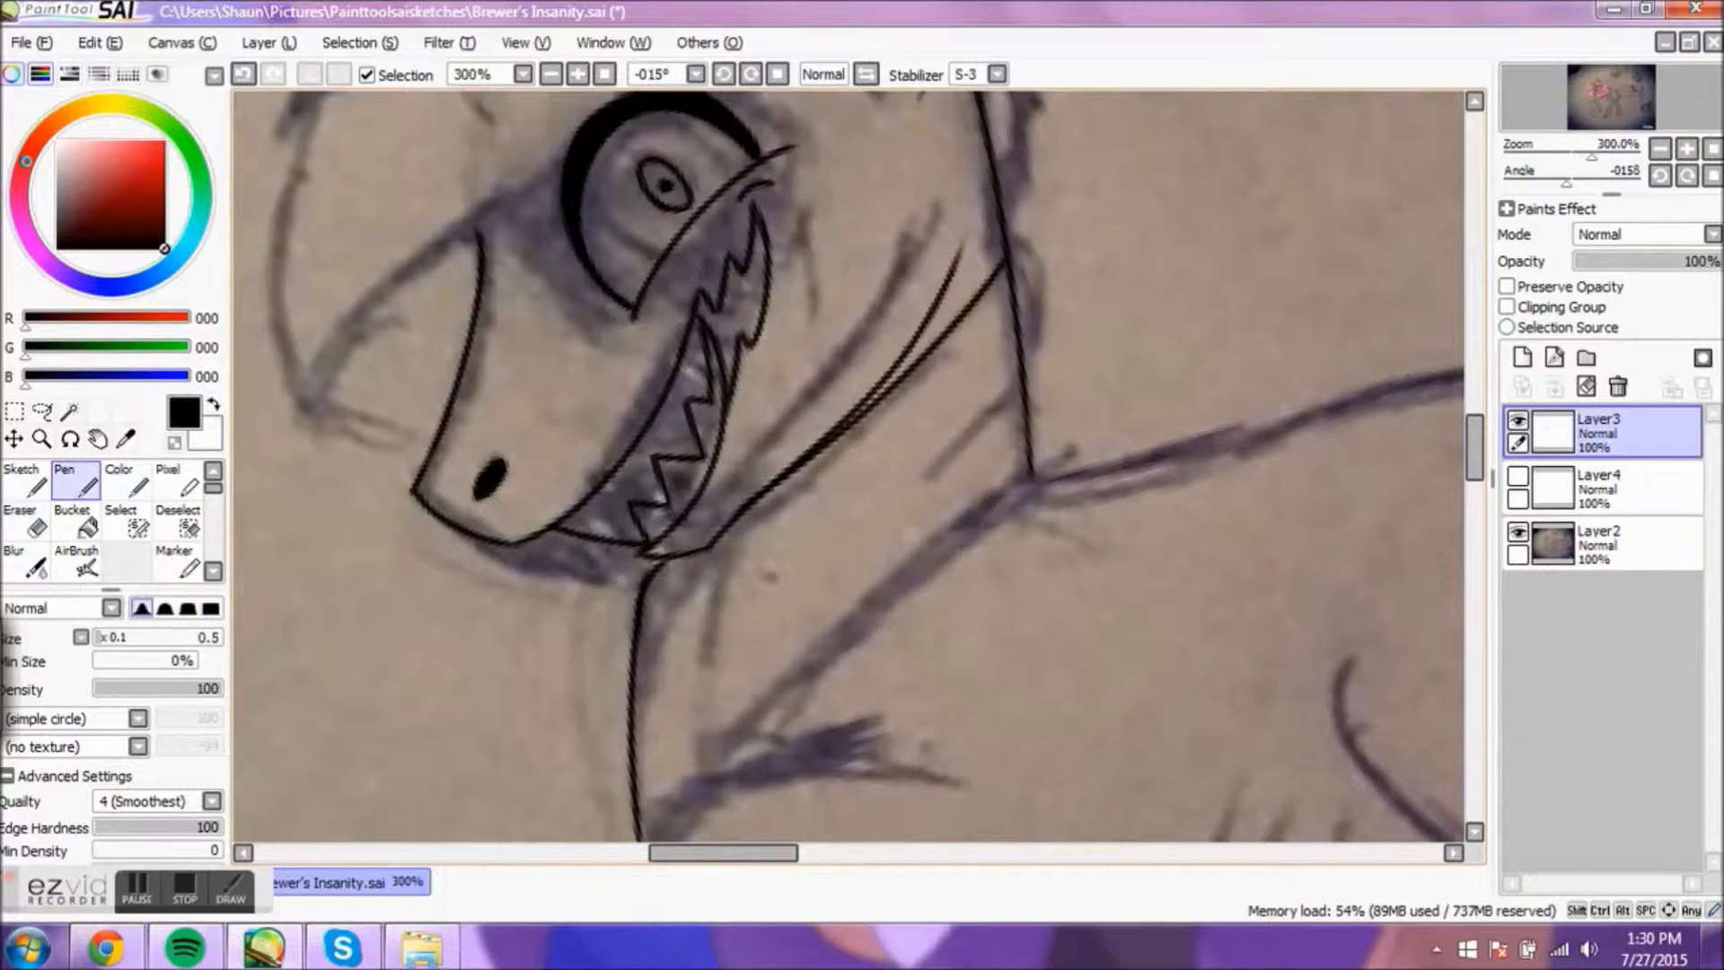
Step: Erase the front neck line below the jaw, and ink the lower neck edge and the fold behind the neck over the sketch
scroll(849, 466, "down", 3)
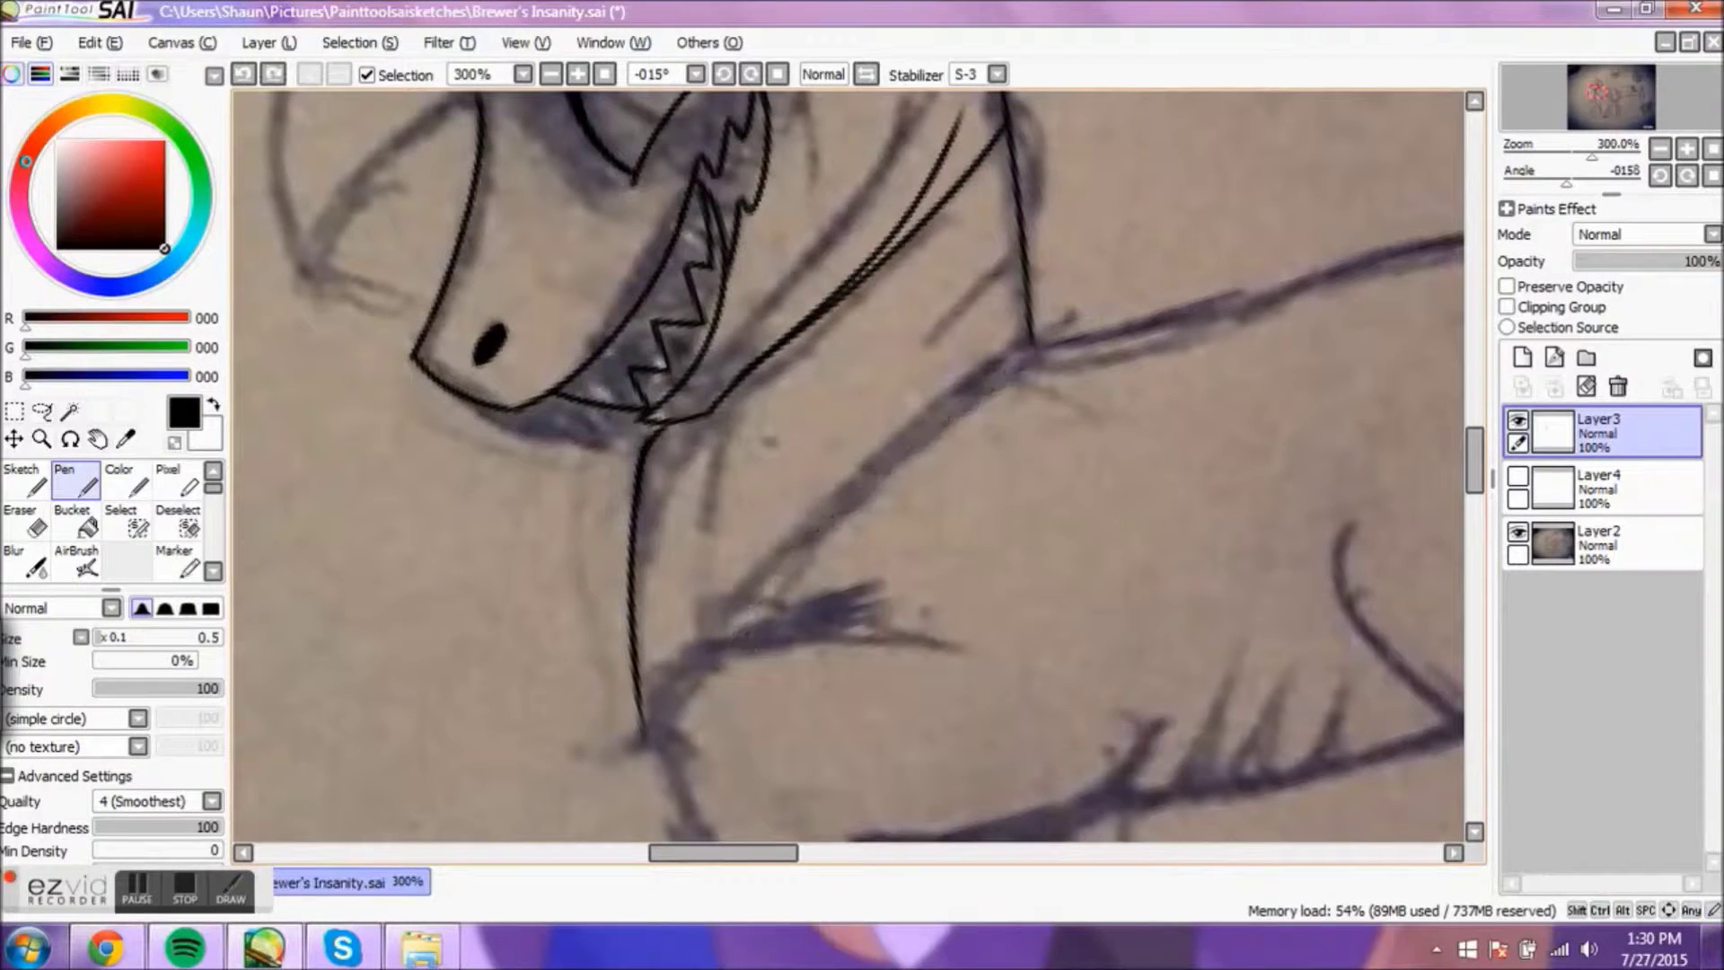
key("e")
left_click_drag(639, 485, 638, 736)
key("n")
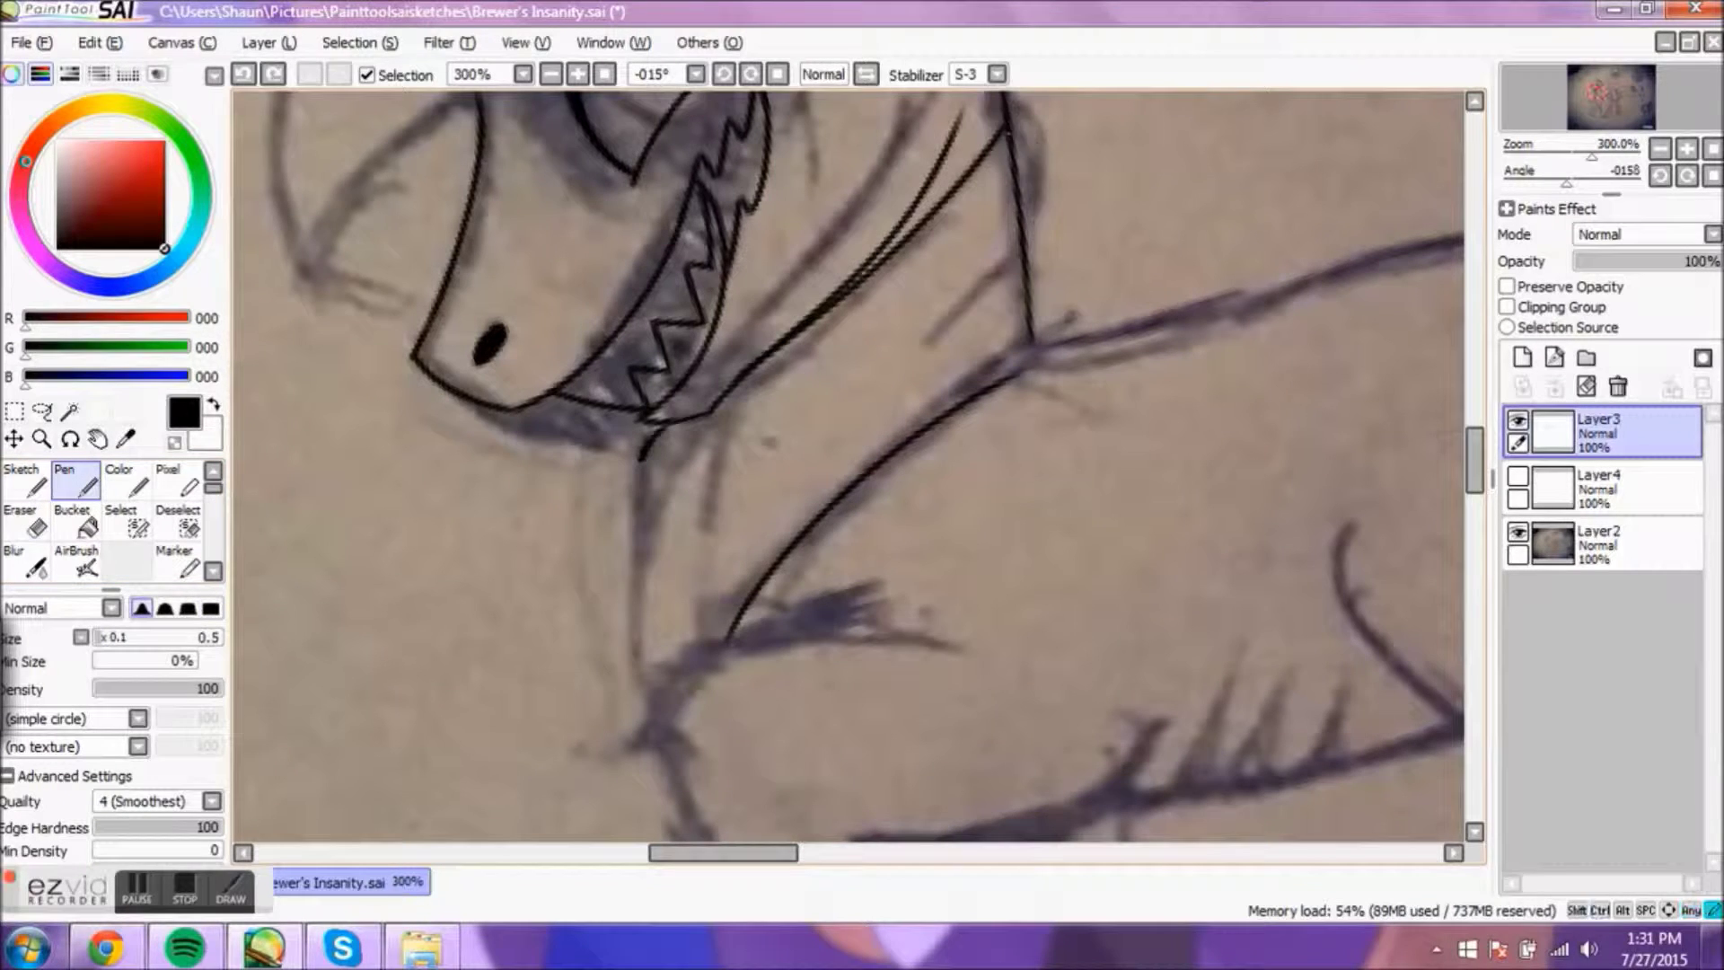
left_click_drag(1013, 124, 1045, 158)
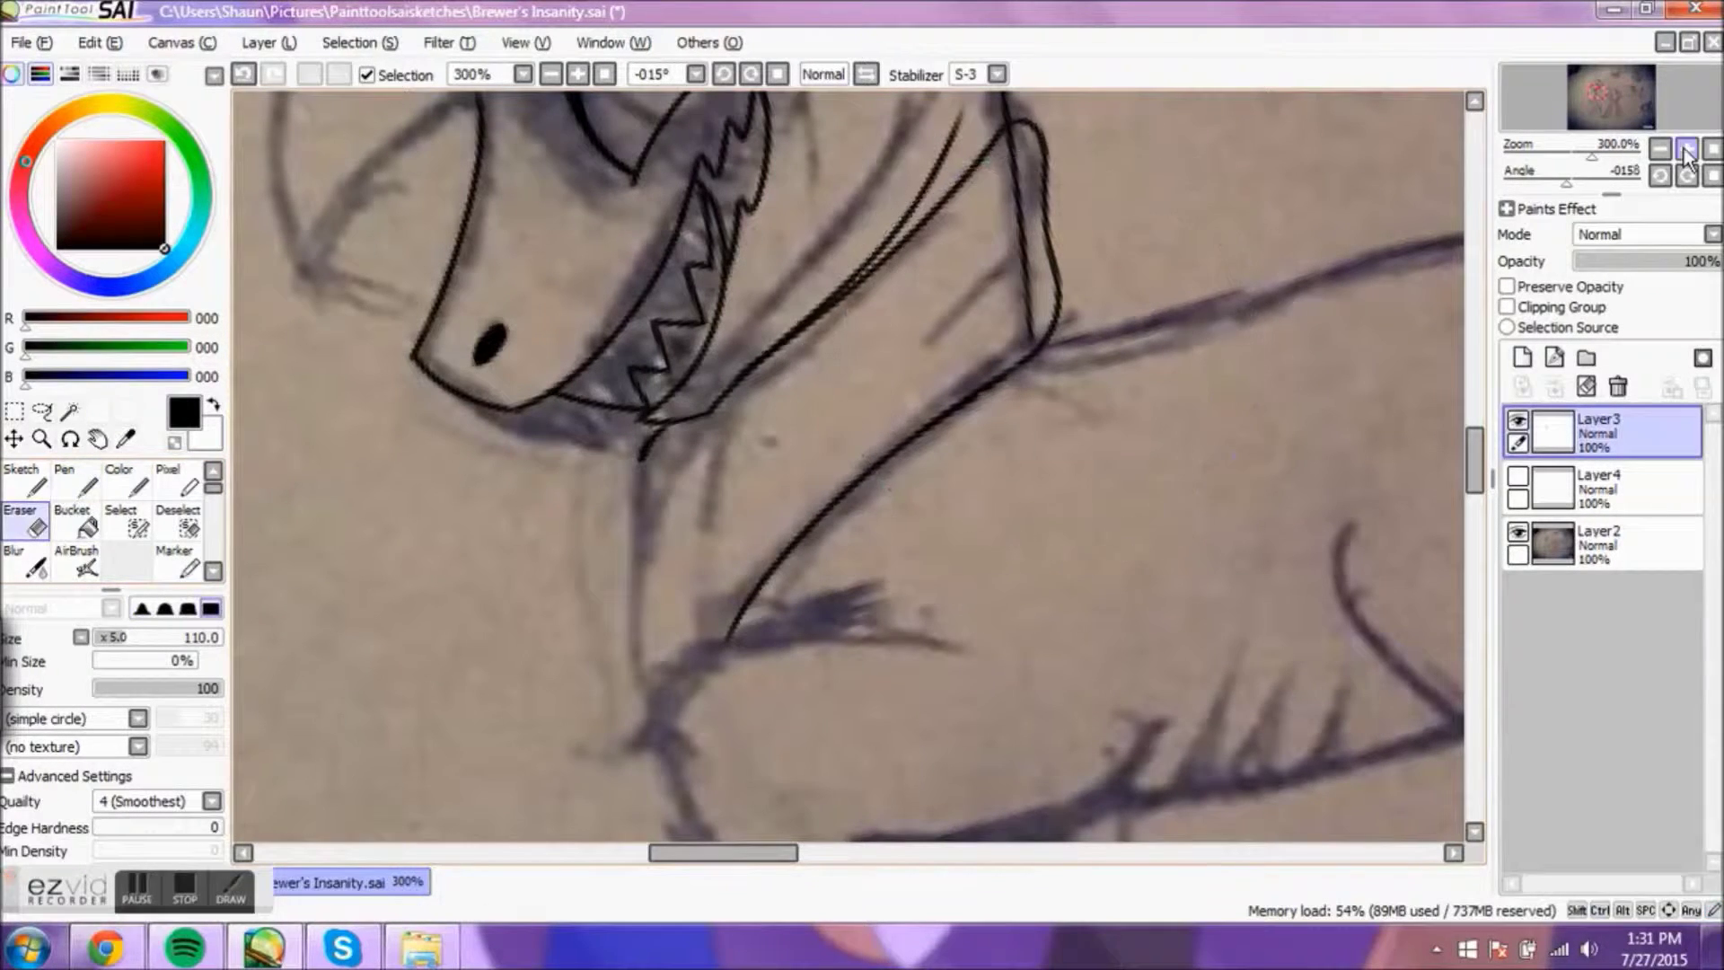
Step: Redraw the front of the neck as a slanted line running from the jaw down to the neck's base
key("ctrl+plus")
key("ctrl+plus")
left_click_drag(1477, 454, 1476, 463)
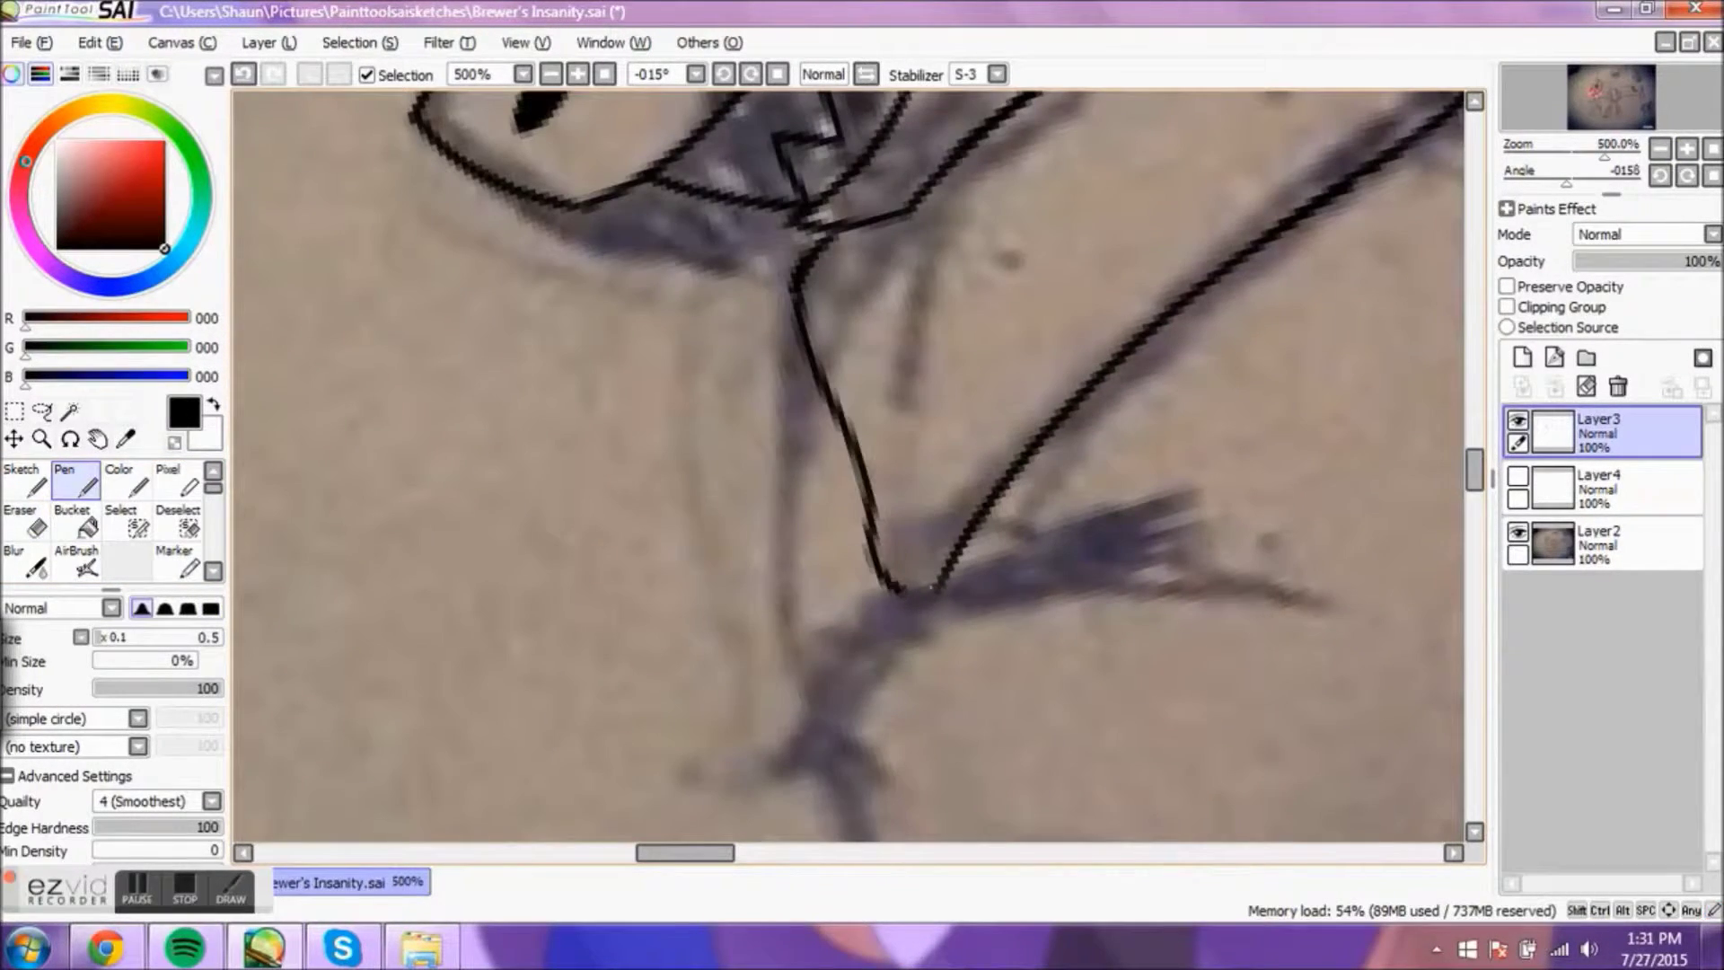
key("ctrl+z")
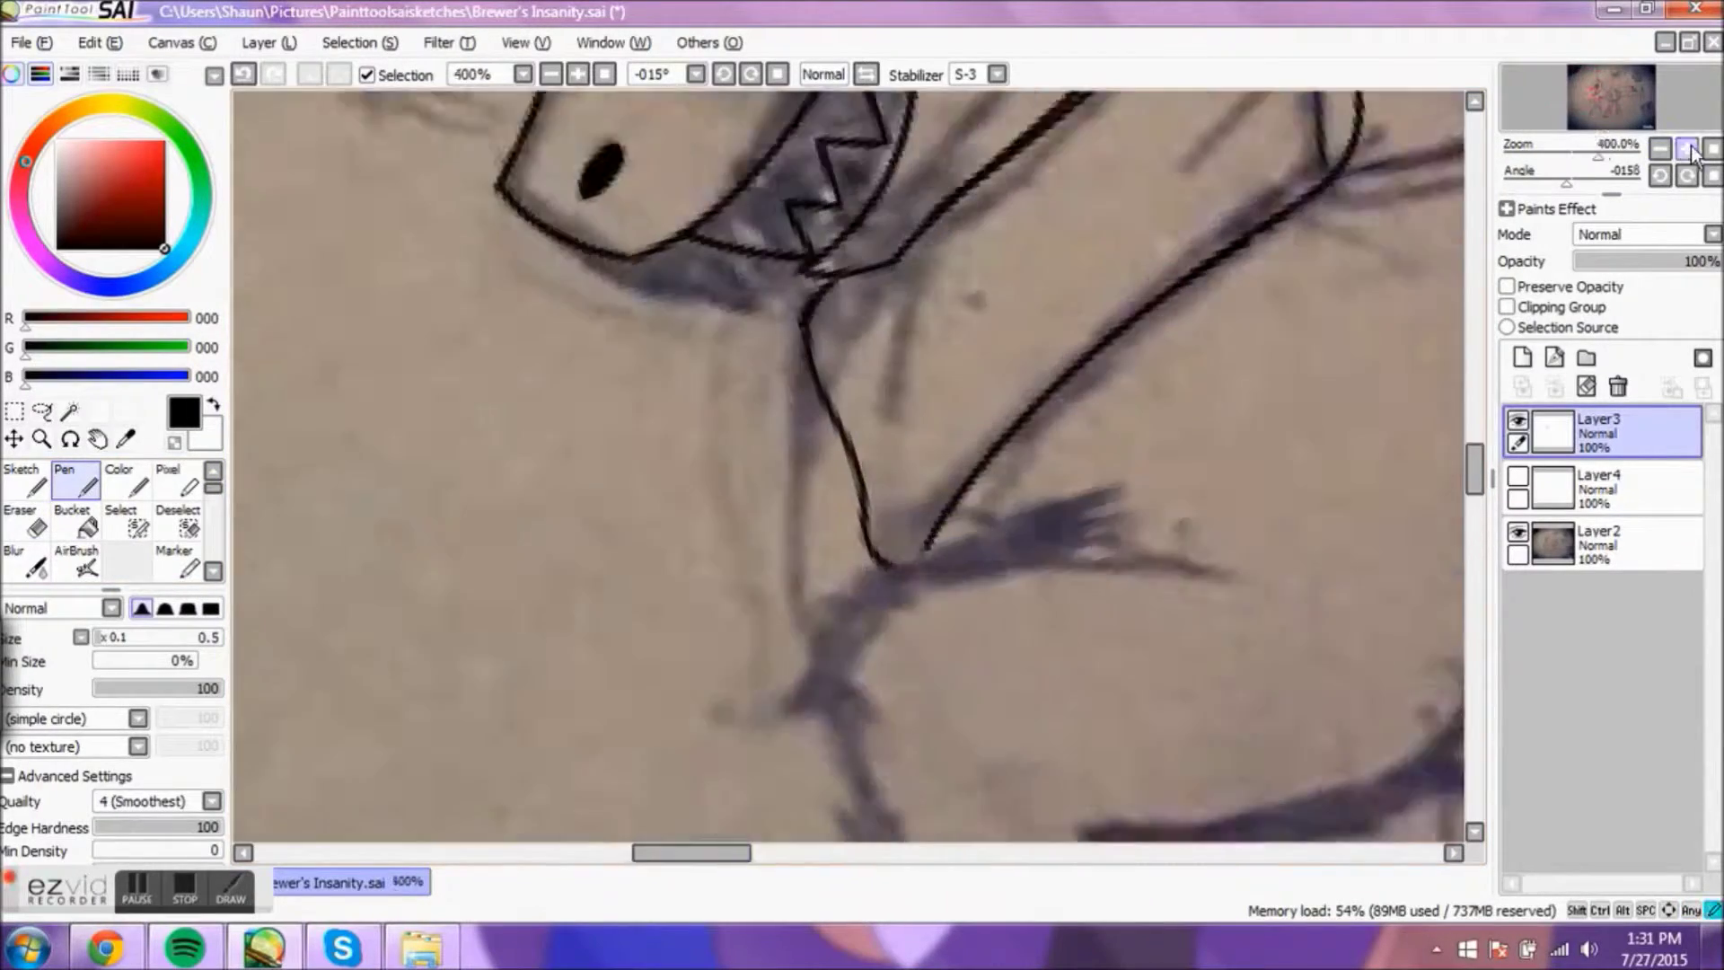
left_click_drag(897, 359, 1029, 620)
Step: Erase the old back-of-neck line inside the neck fold and ink a short crease in its place
key("e")
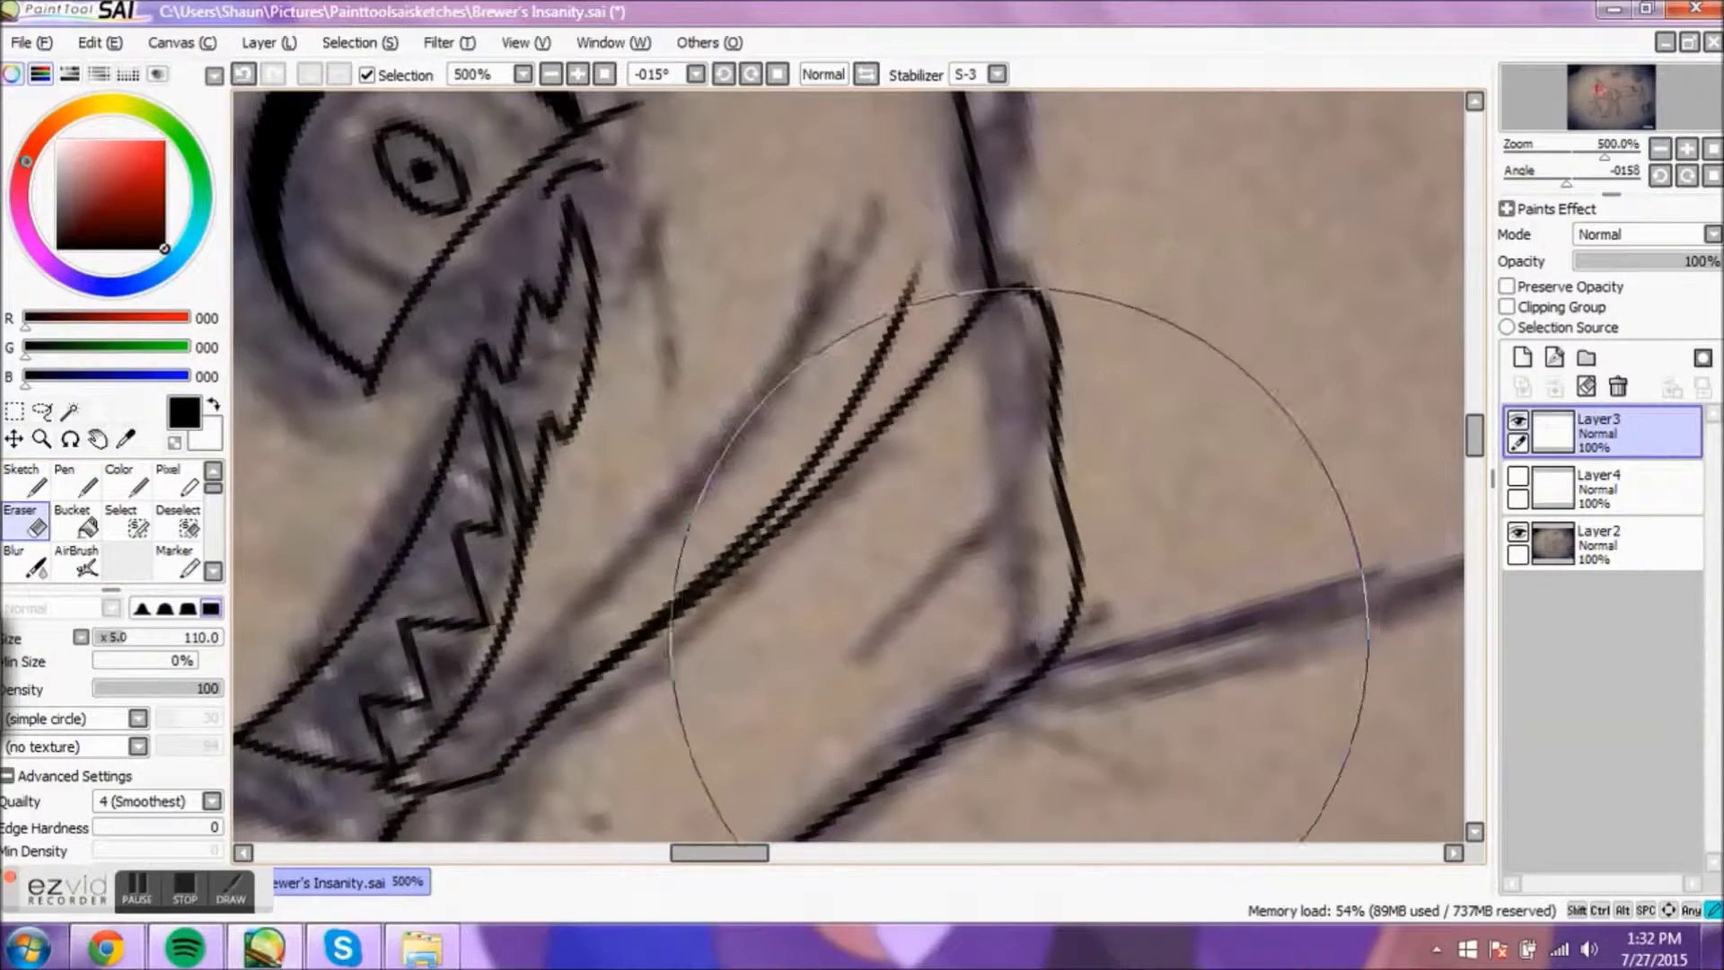
key("ctrl+minus")
key("n")
key("ctrl+plus")
mouse_move(808, 539)
left_mouse_down()
mouse_move(1077, 440)
mouse_move(1091, 202)
left_mouse_up()
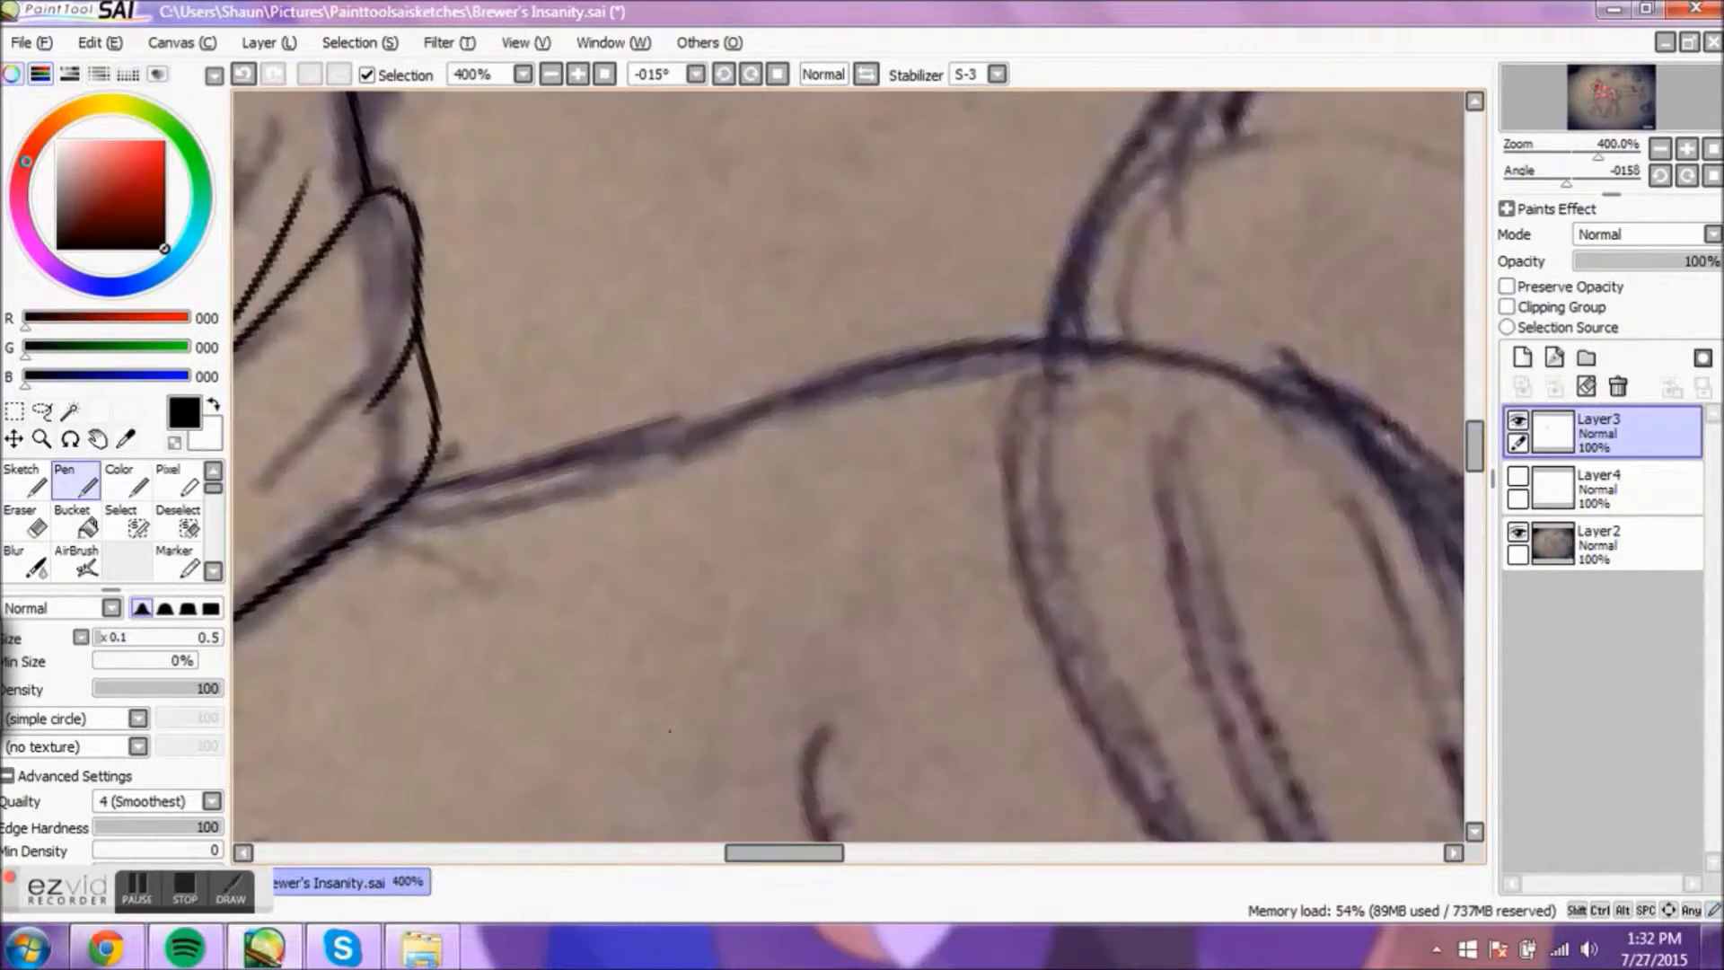
Step: Ink the pony's back contour from the neck fold to the rump, and the curved shoulder line below the neck
mouse_move(740, 853)
left_mouse_down()
mouse_move(831, 865)
mouse_move(781, 864)
left_mouse_up()
key("ctrl+minus")
key("ctrl+minus")
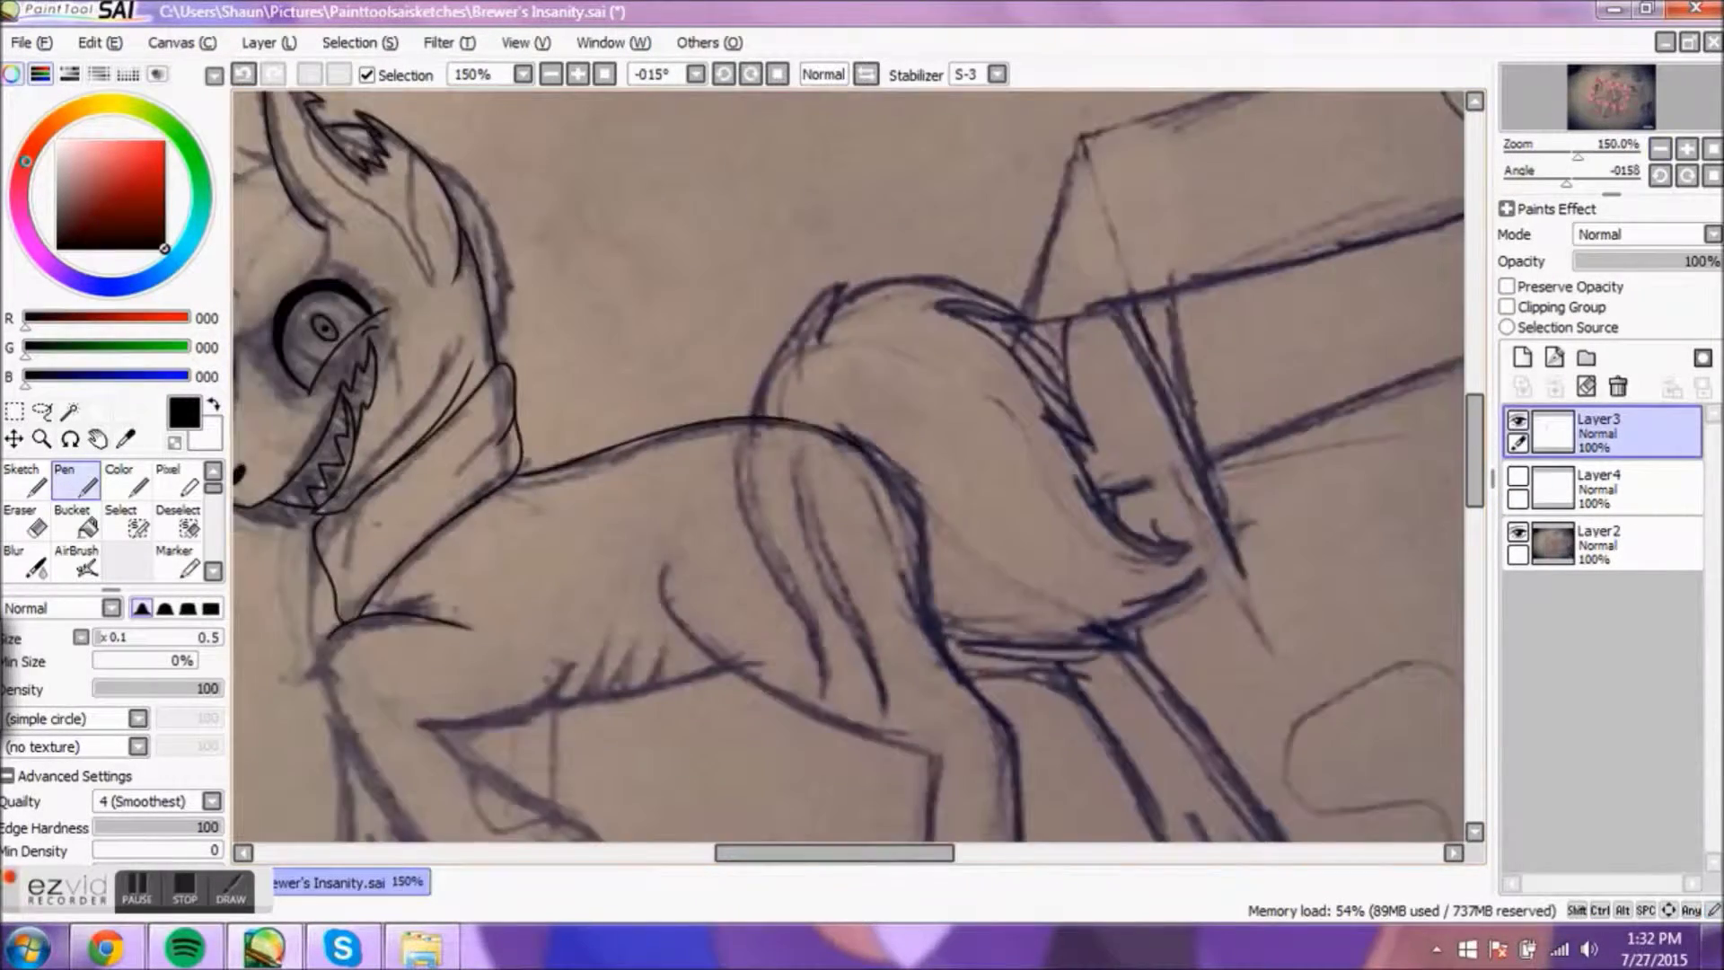
Step: Ink the belly line and the front and rear contours of the hind thigh along the sketch
key("ctrl+plus")
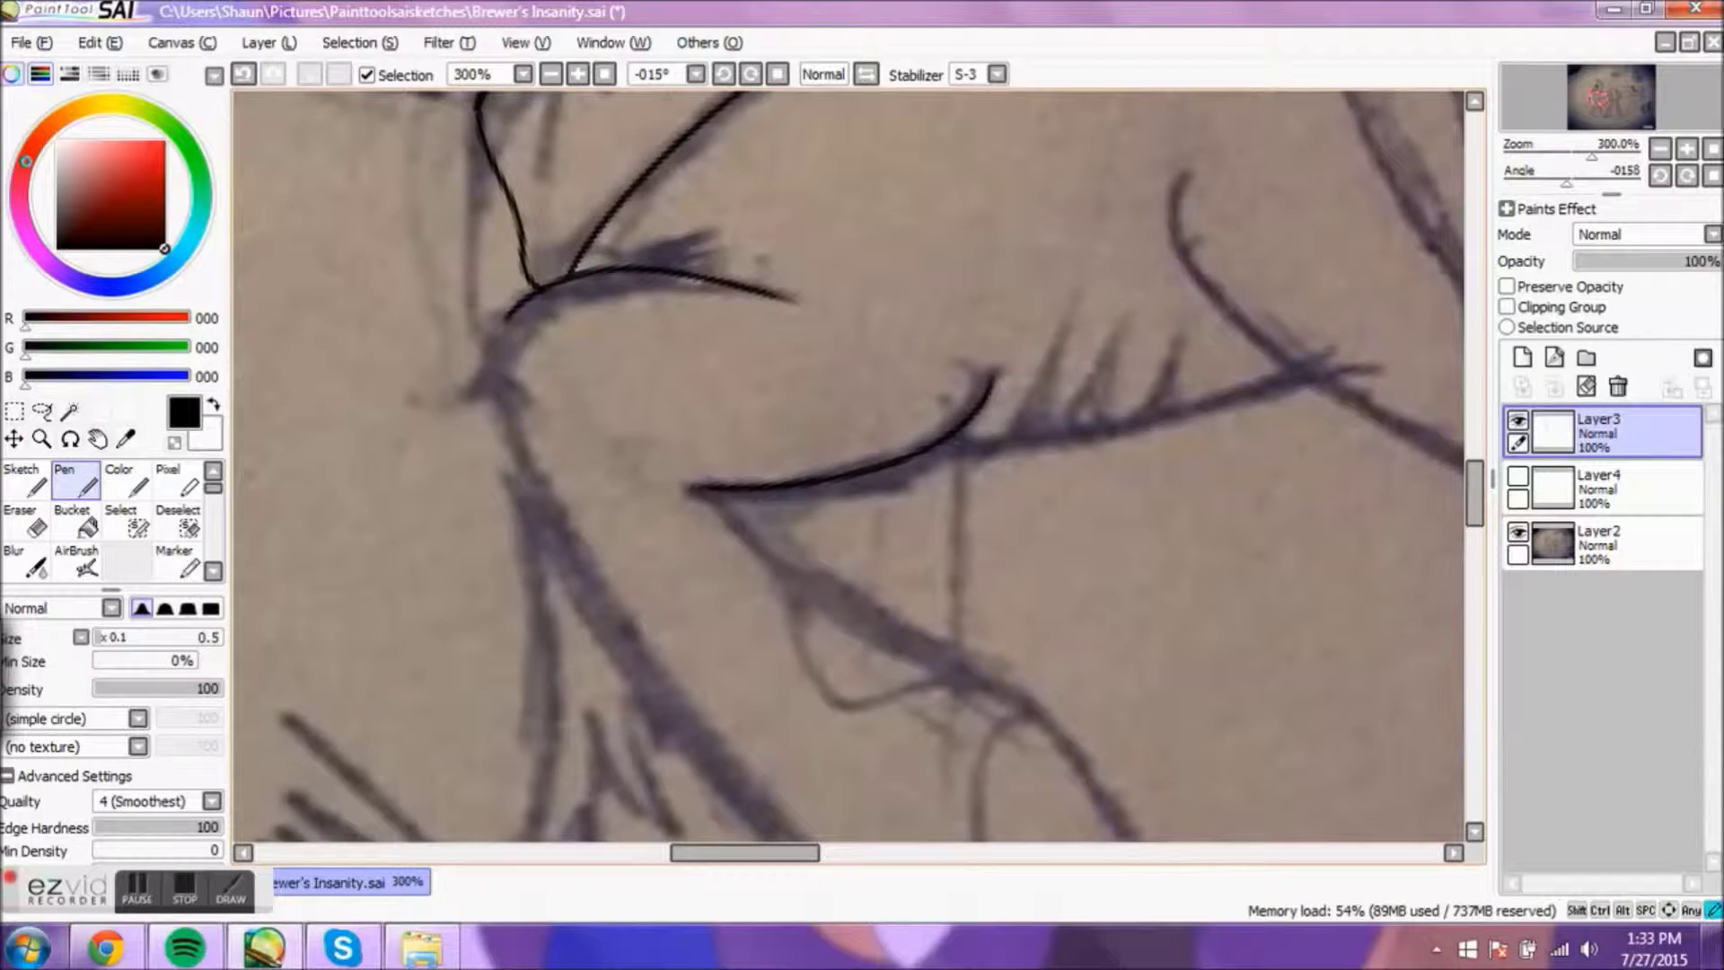
left_click_drag(745, 852, 824, 852)
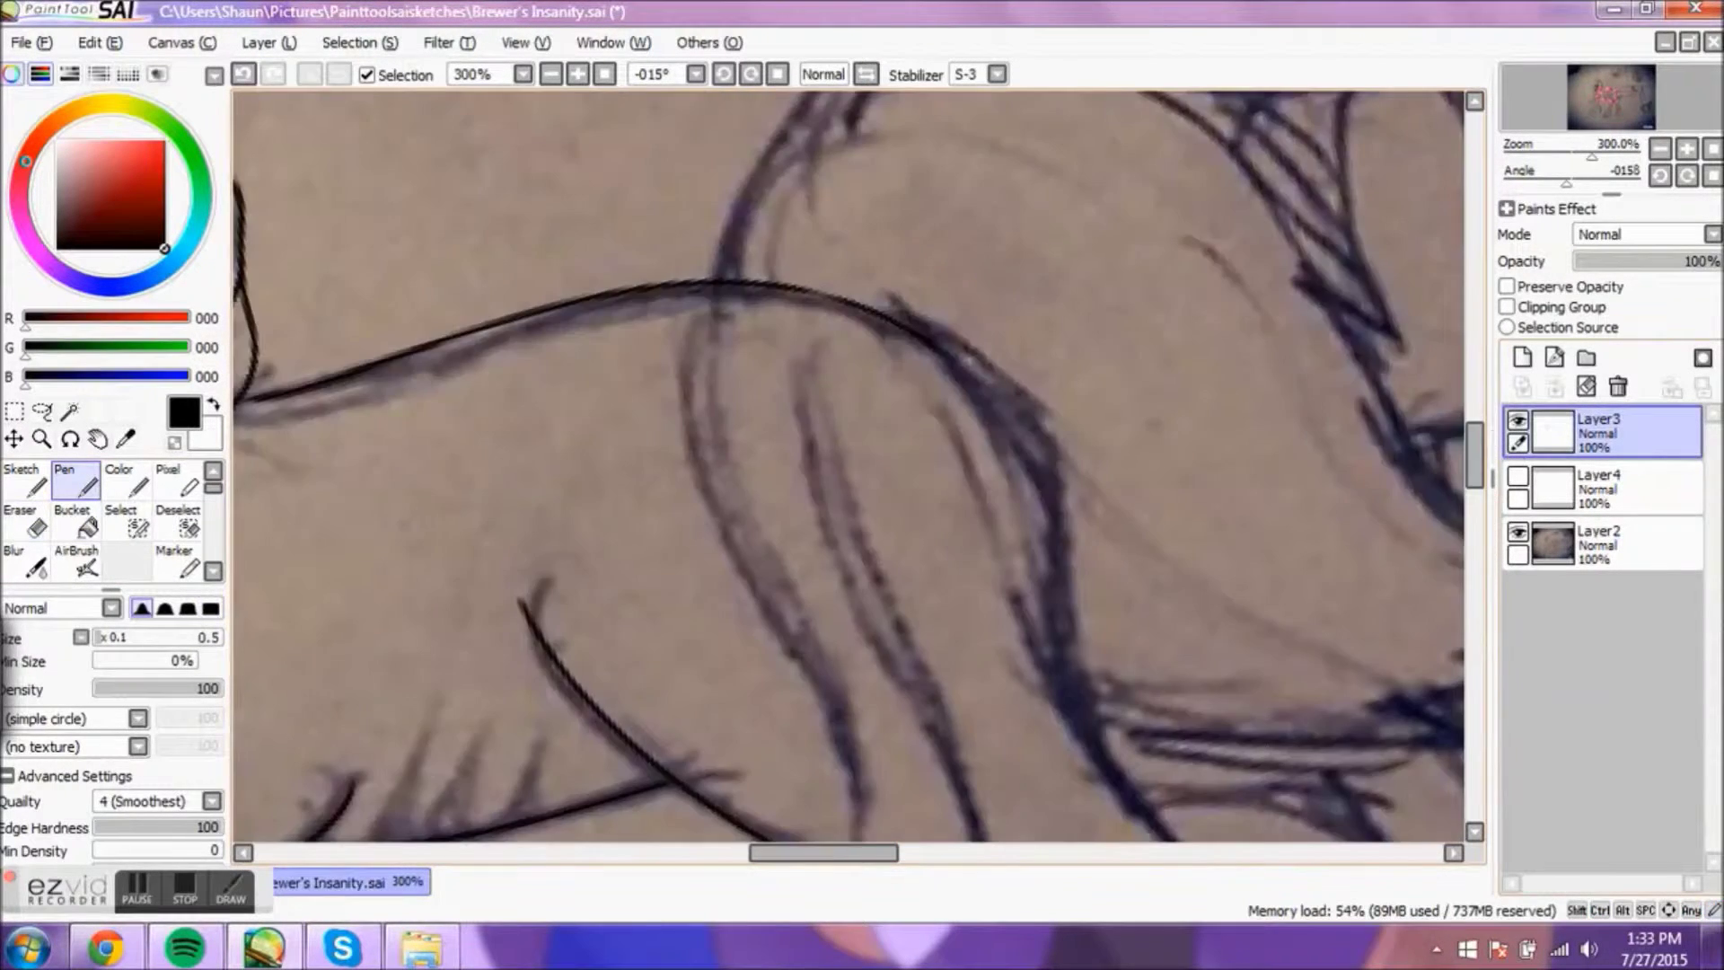
left_click(1517, 531)
left_click(1660, 148)
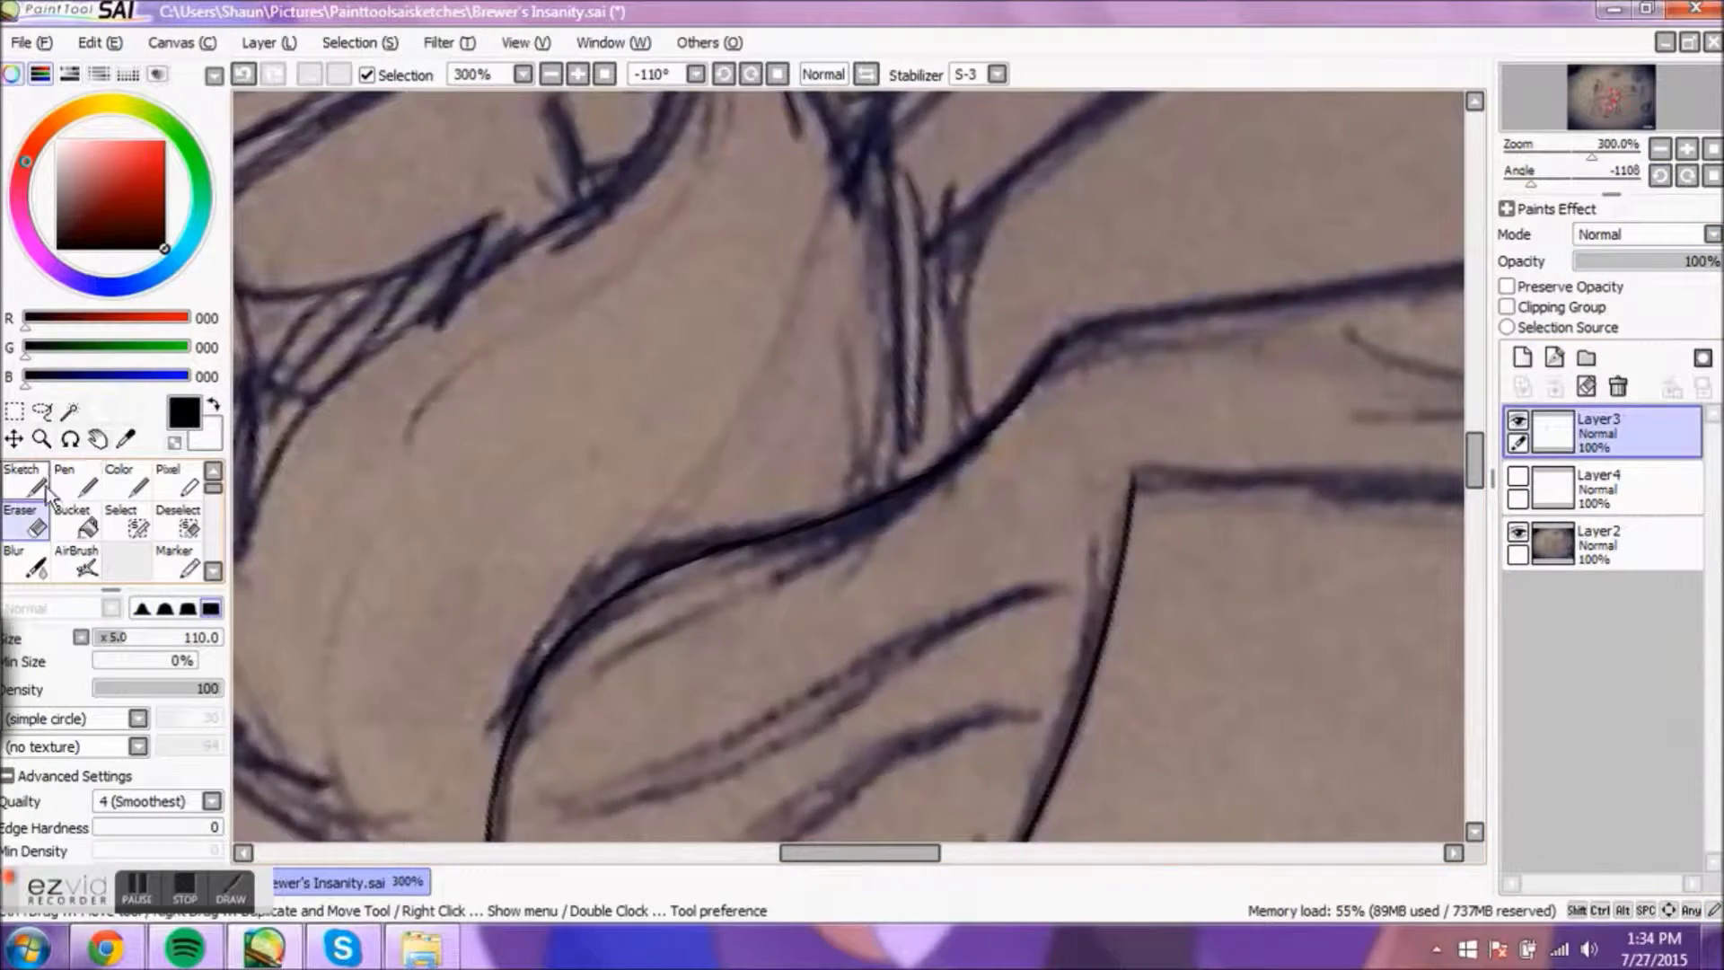
left_click_drag(903, 852, 1020, 852)
left_click(1660, 148)
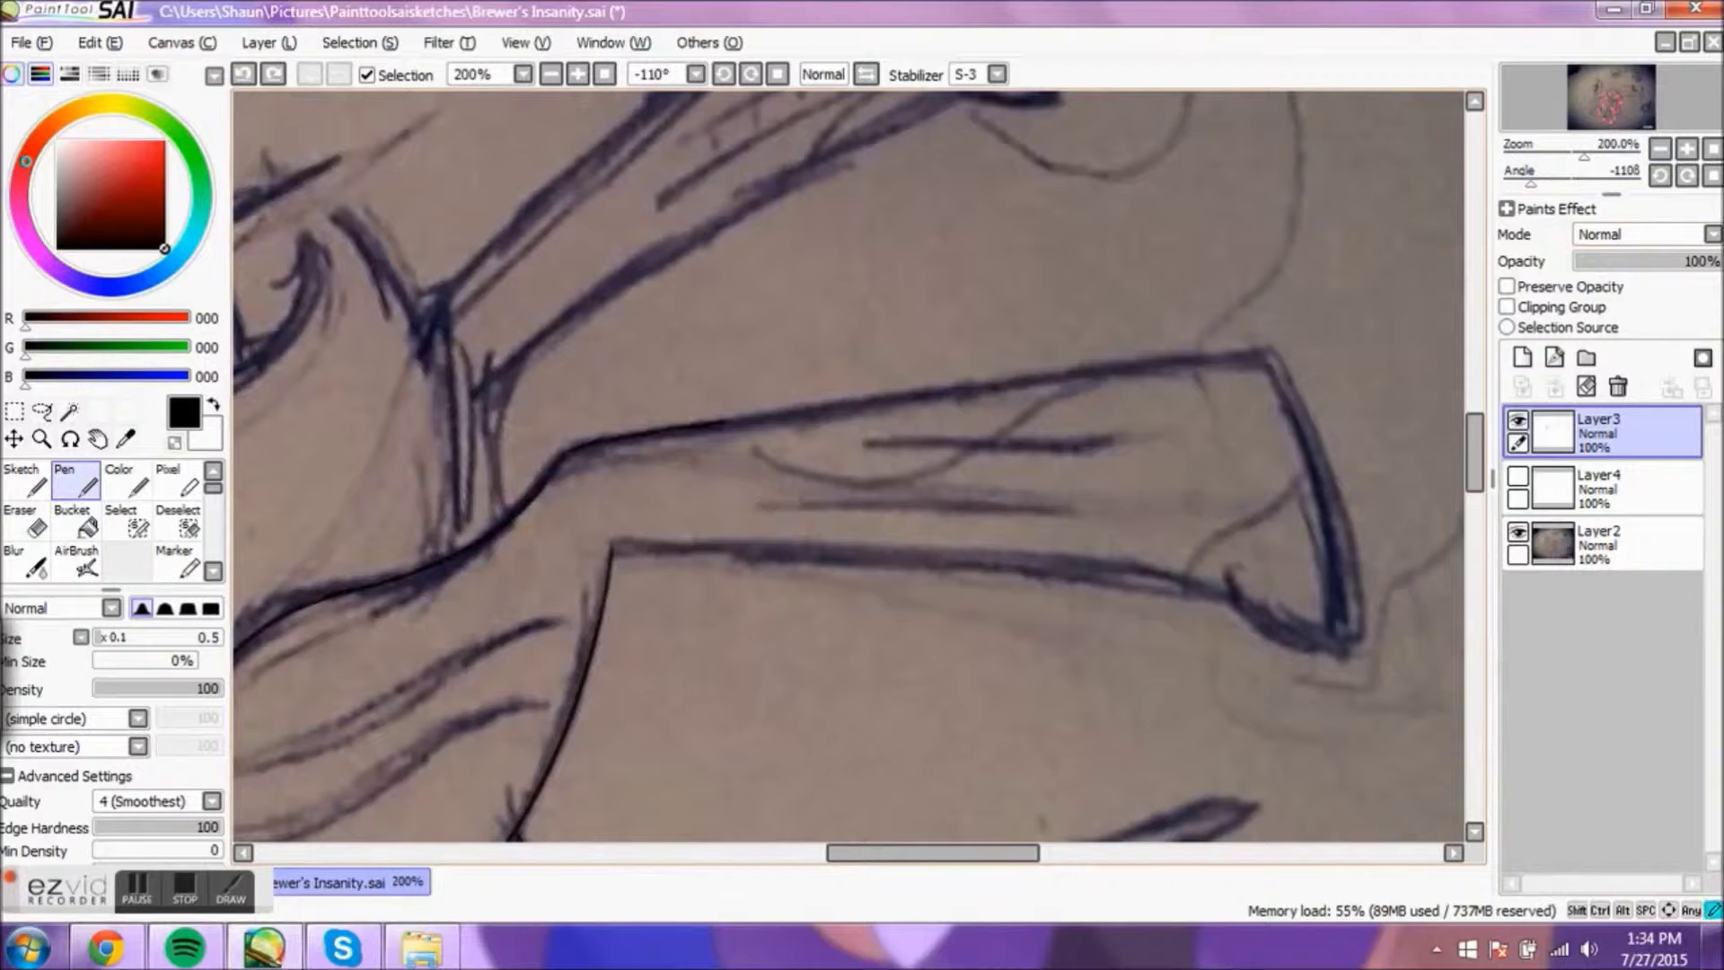
Step: Ink the near hind leg's lower edges and hoof, redoing stray strokes and erasing the ends that overshoot the hoof
key("ctrl+z")
left_click_drag(1530, 183, 1568, 183)
key("e")
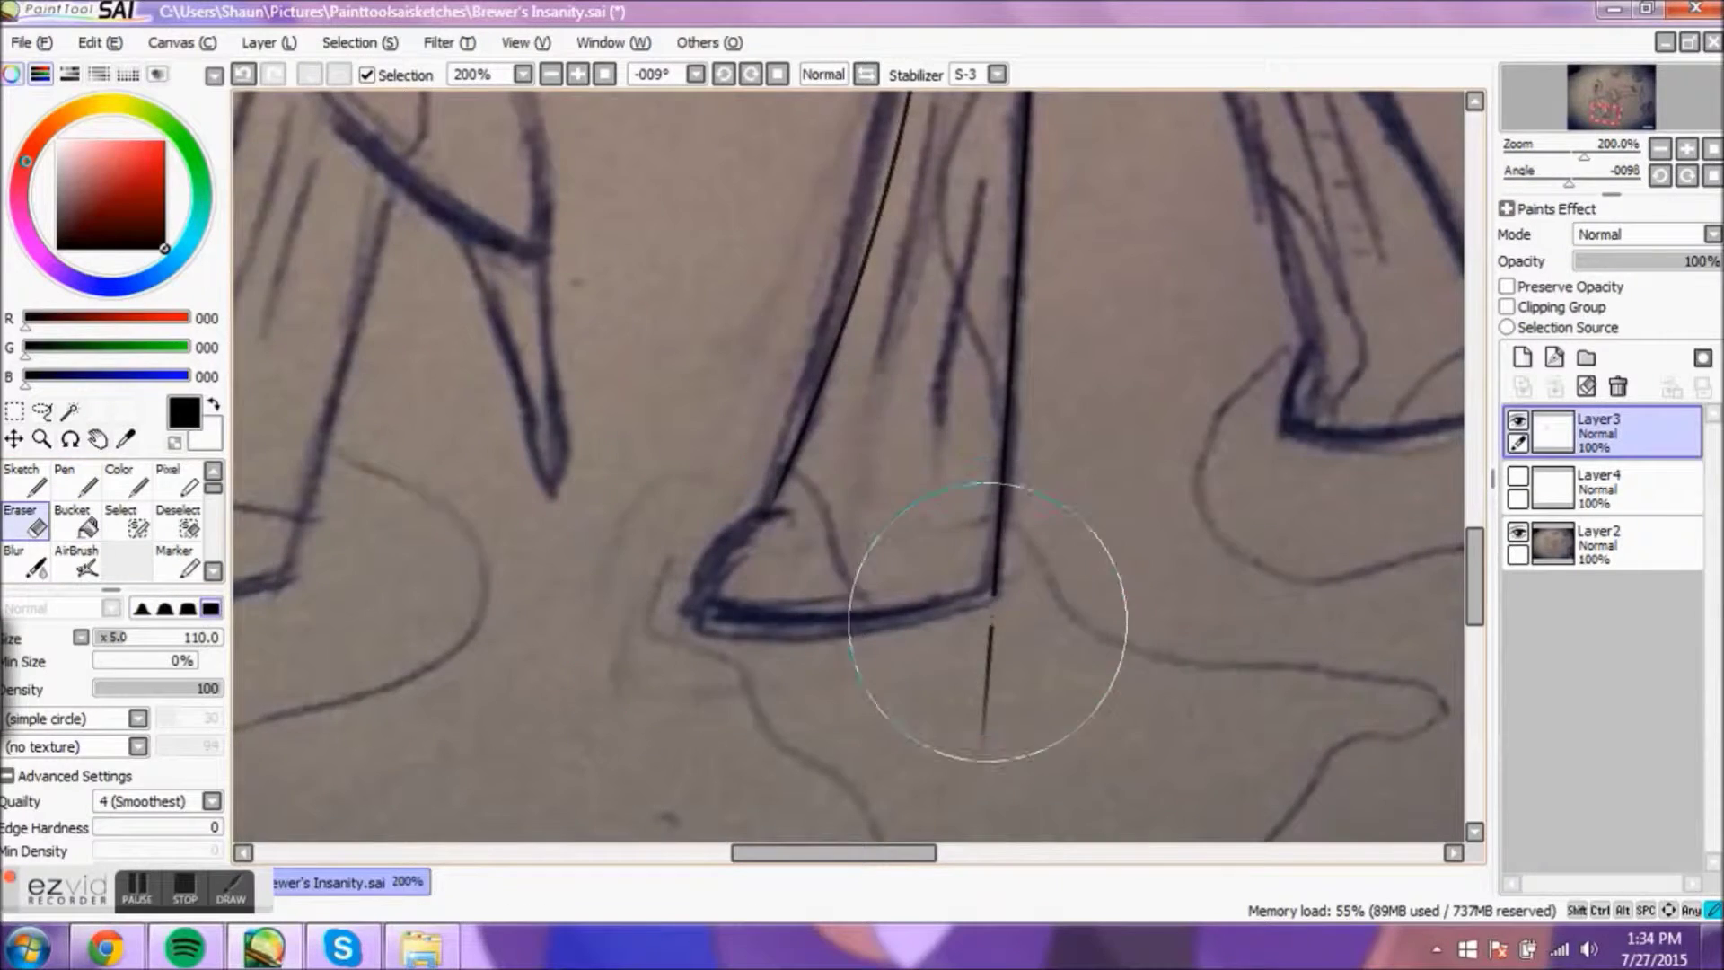
scroll(1476, 542, "up", 3)
key("ctrl+z")
key("n")
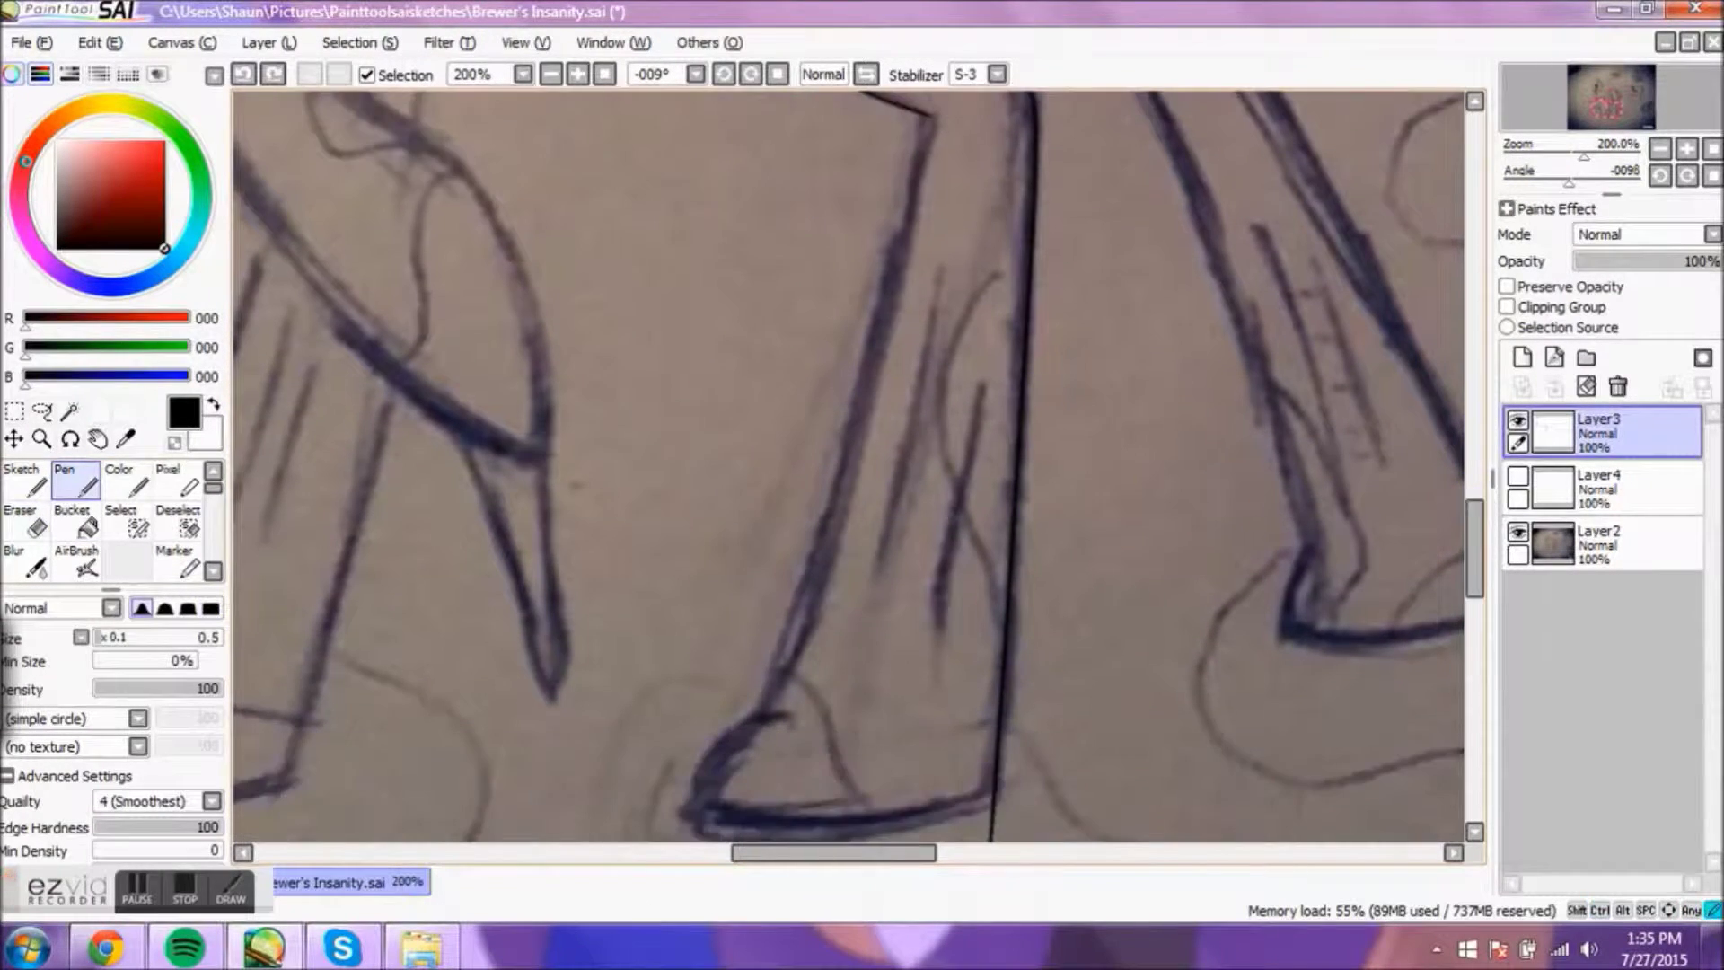
key("e")
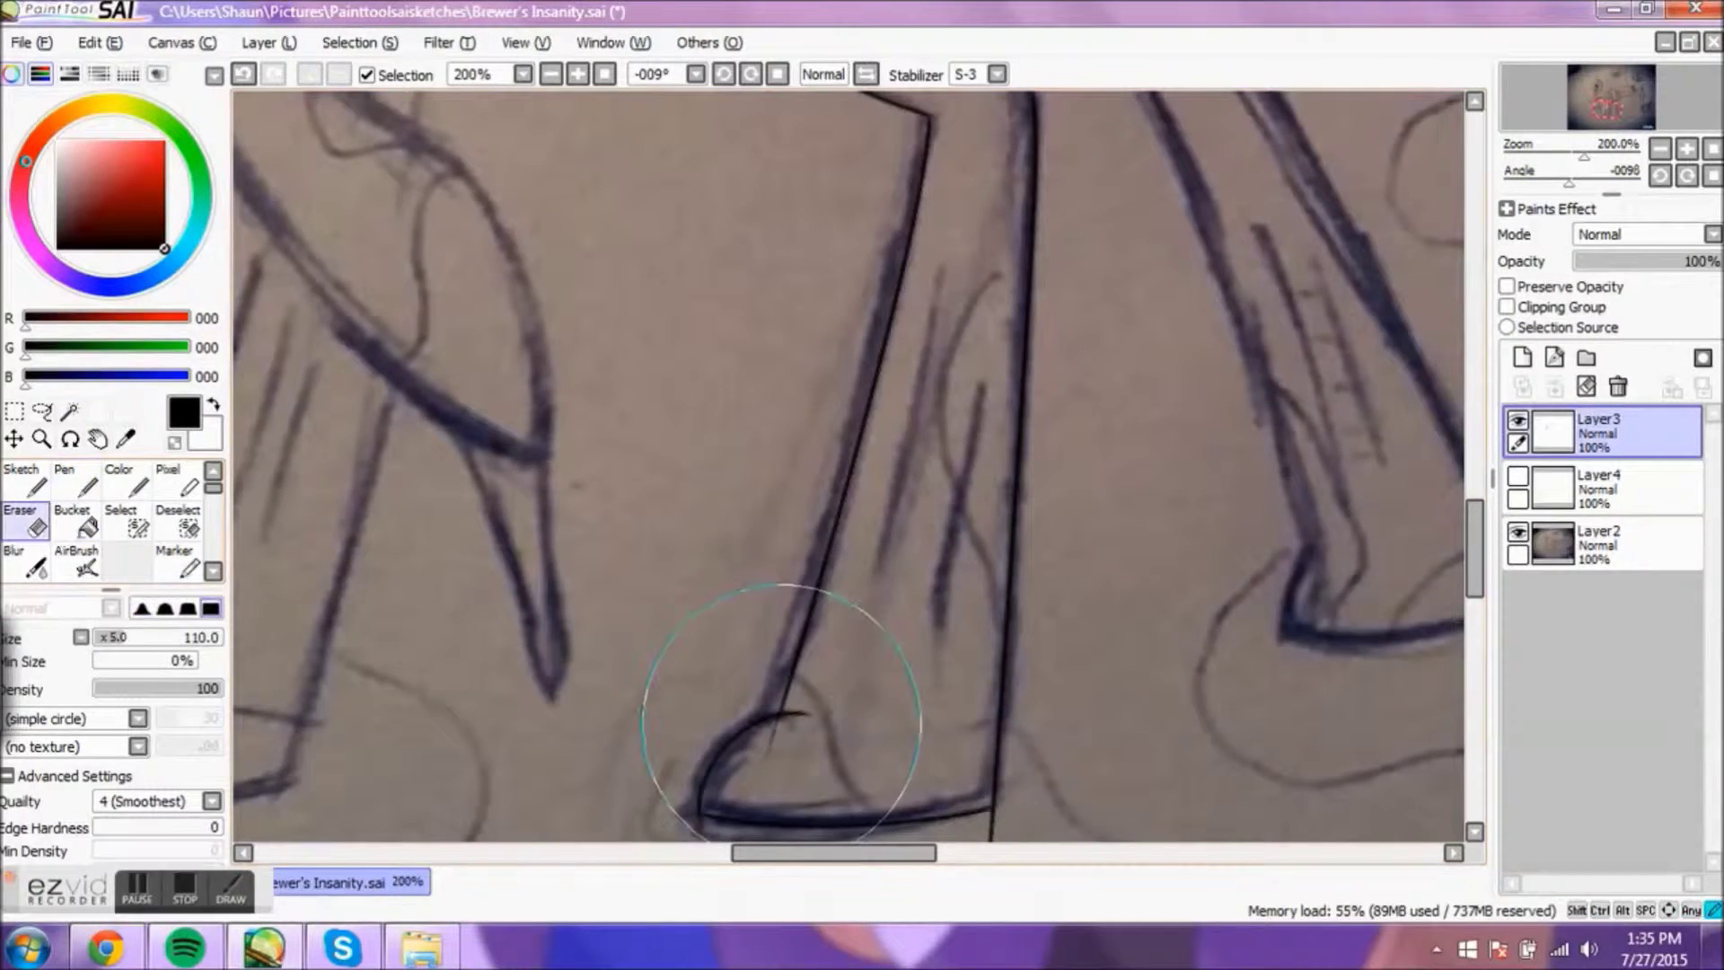
scroll(1490, 570, "down", 3)
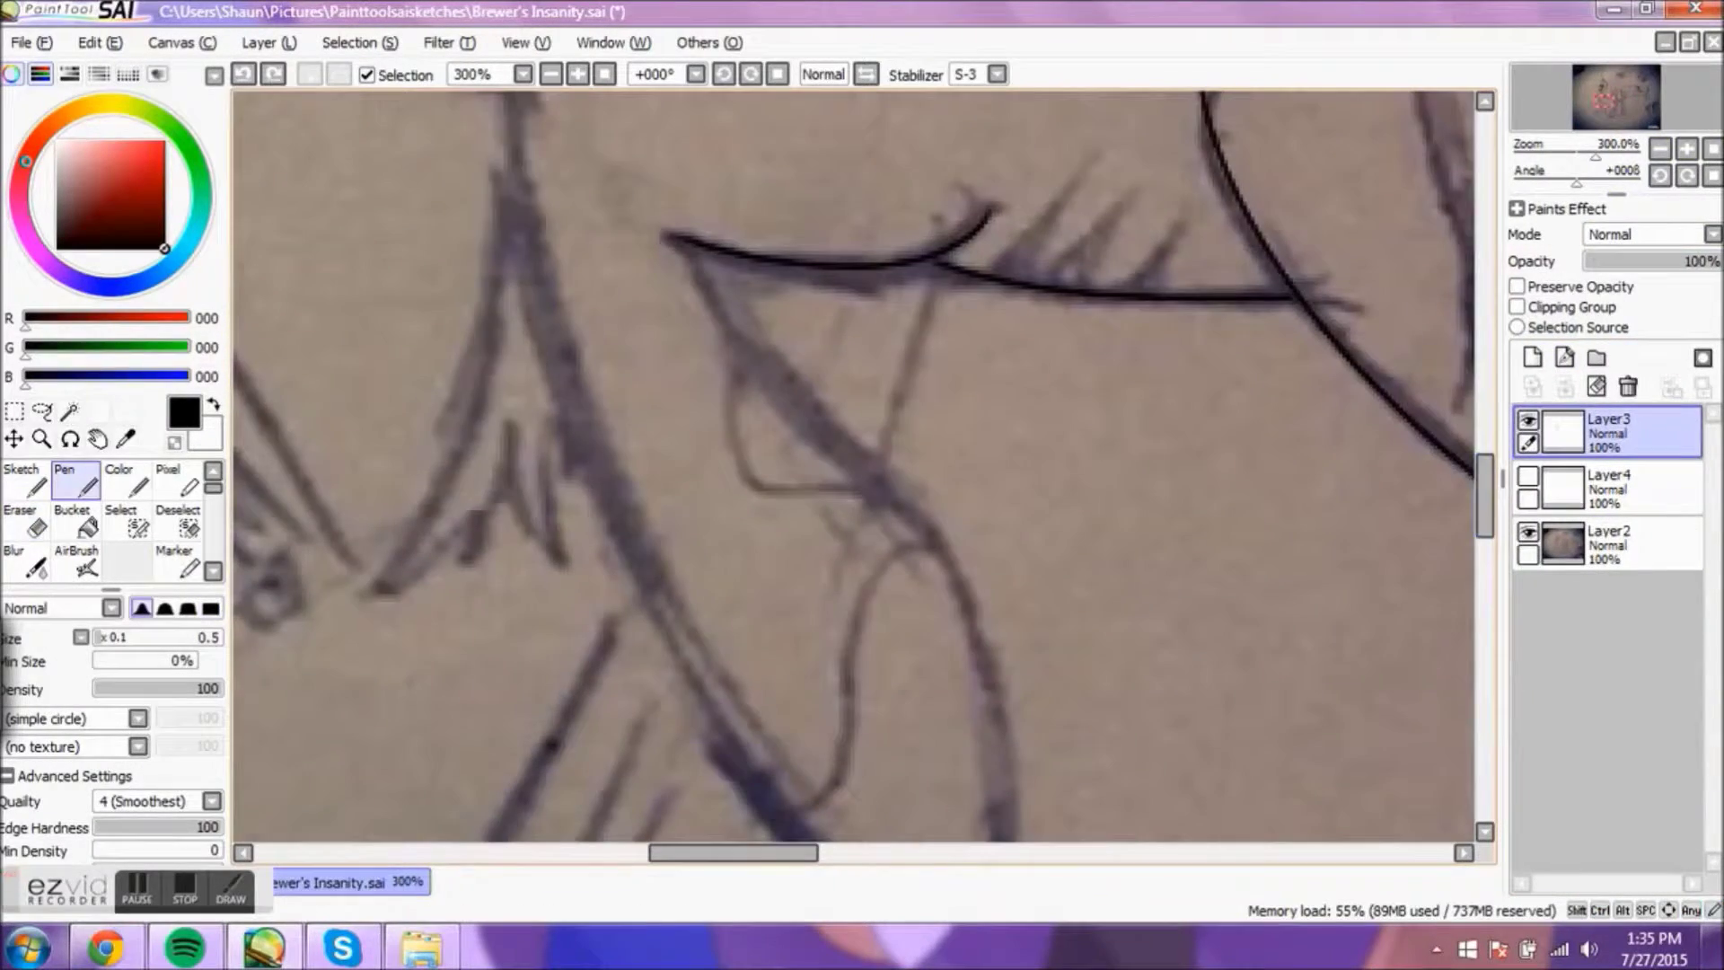
Step: Ink the standing foreleg and its hoof base, and erase the lines crossing the raised leg or overshooting the hoof
left_click(1659, 149)
left_click(1659, 149)
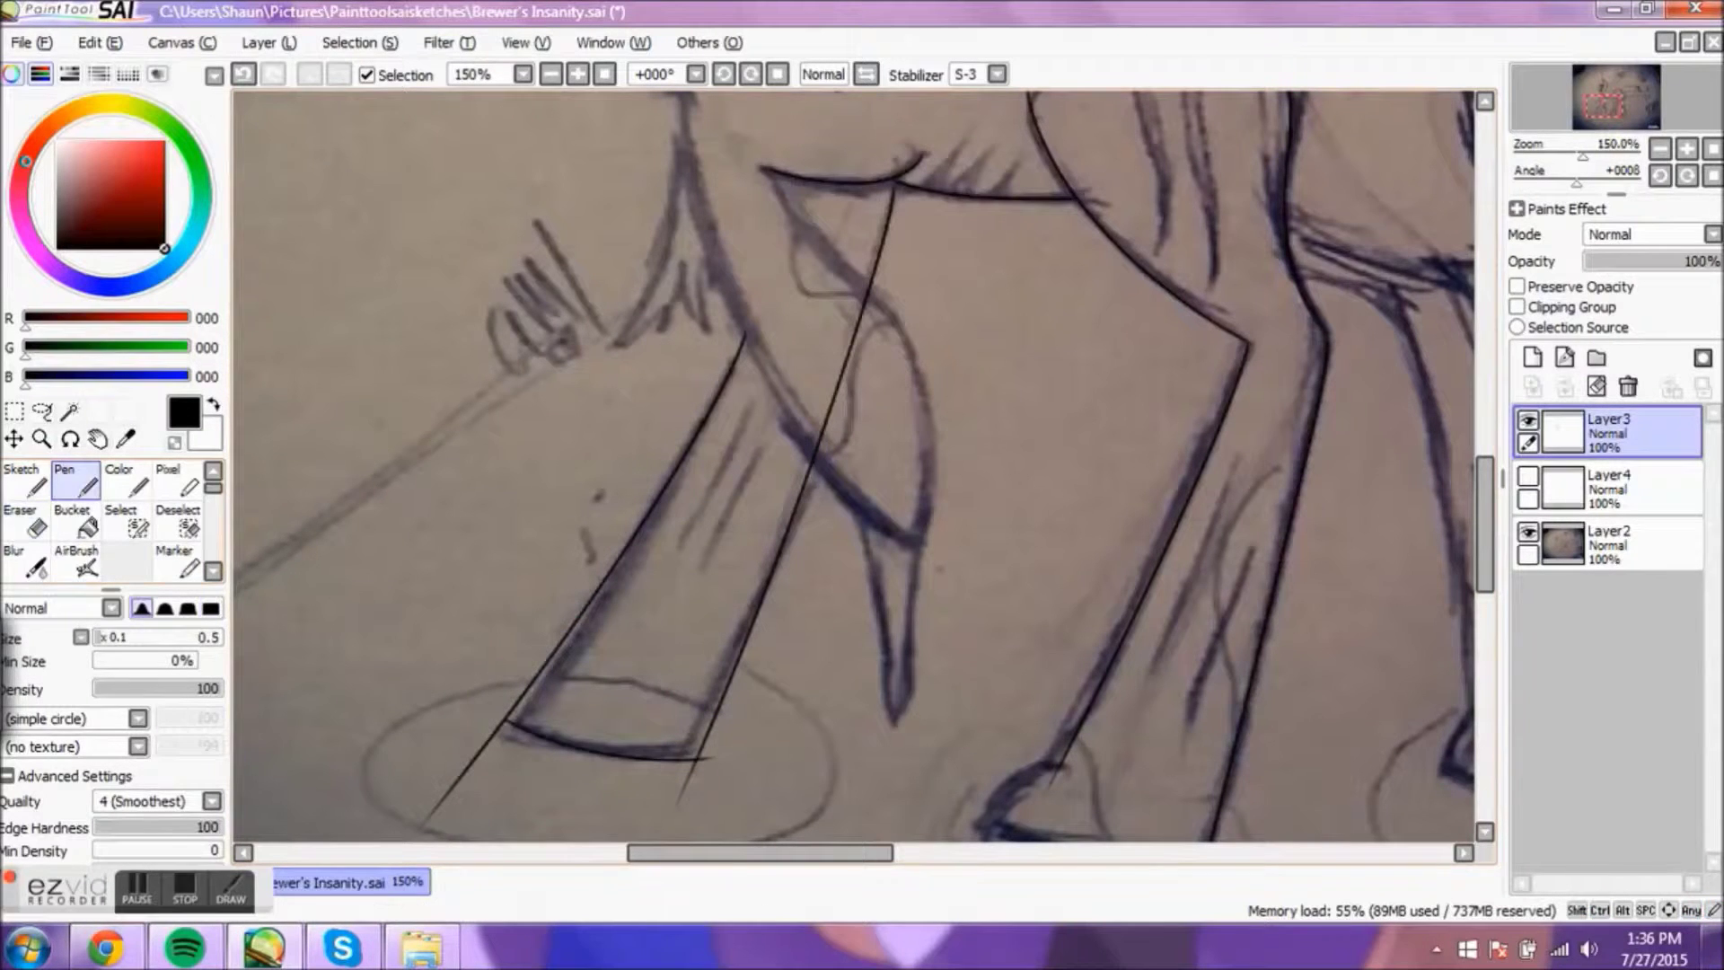
key("e")
left_click_drag(817, 417, 790, 790)
scroll(678, 388, "up", 1)
key("n")
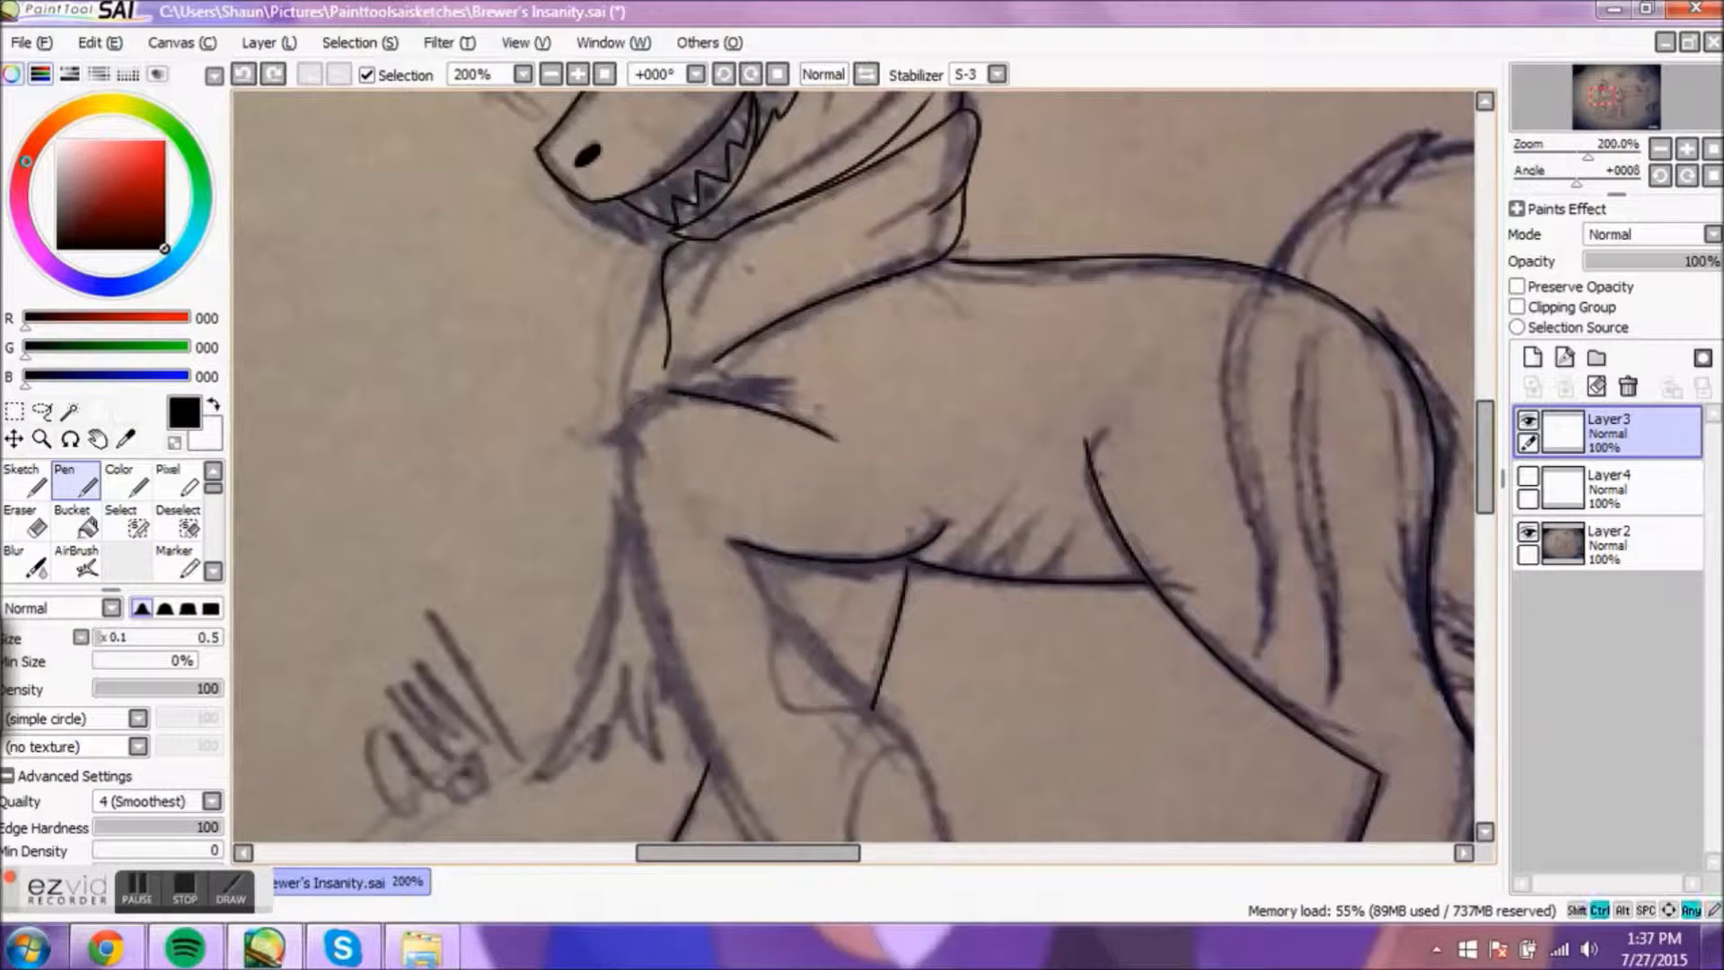
Step: Ink the raised foreleg's front and back contours down to the pointed knee, and erase the overshooting ends
scroll(862, 465, "down", 3)
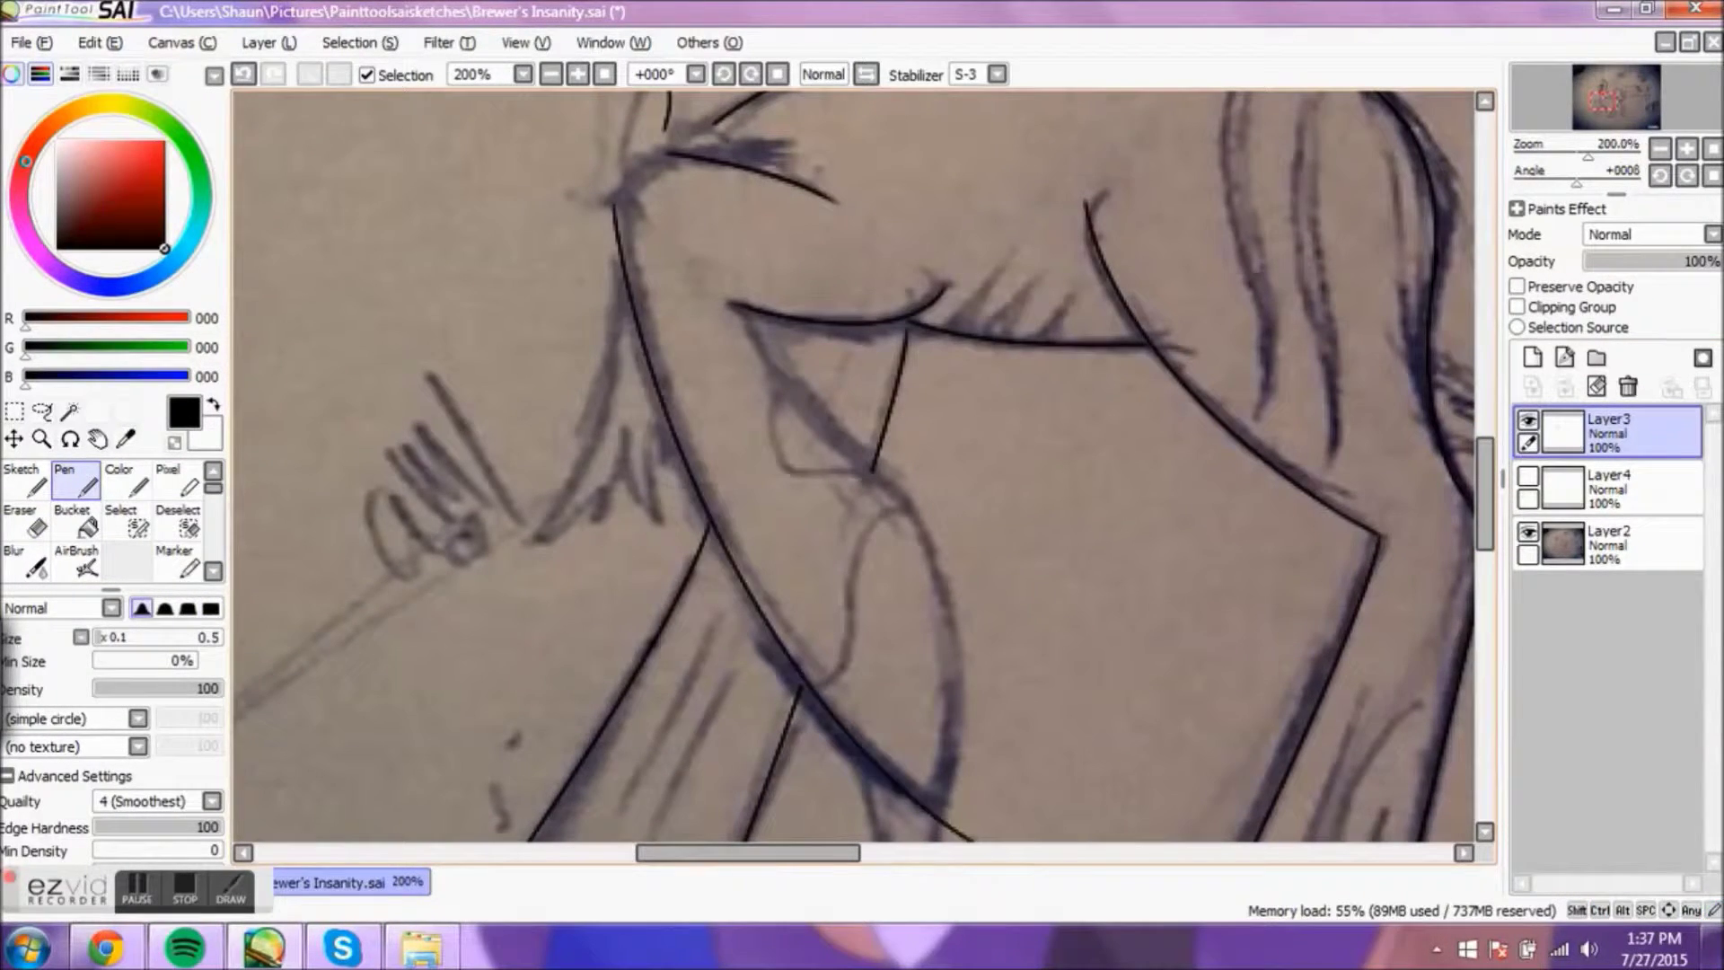
key("e")
key("n")
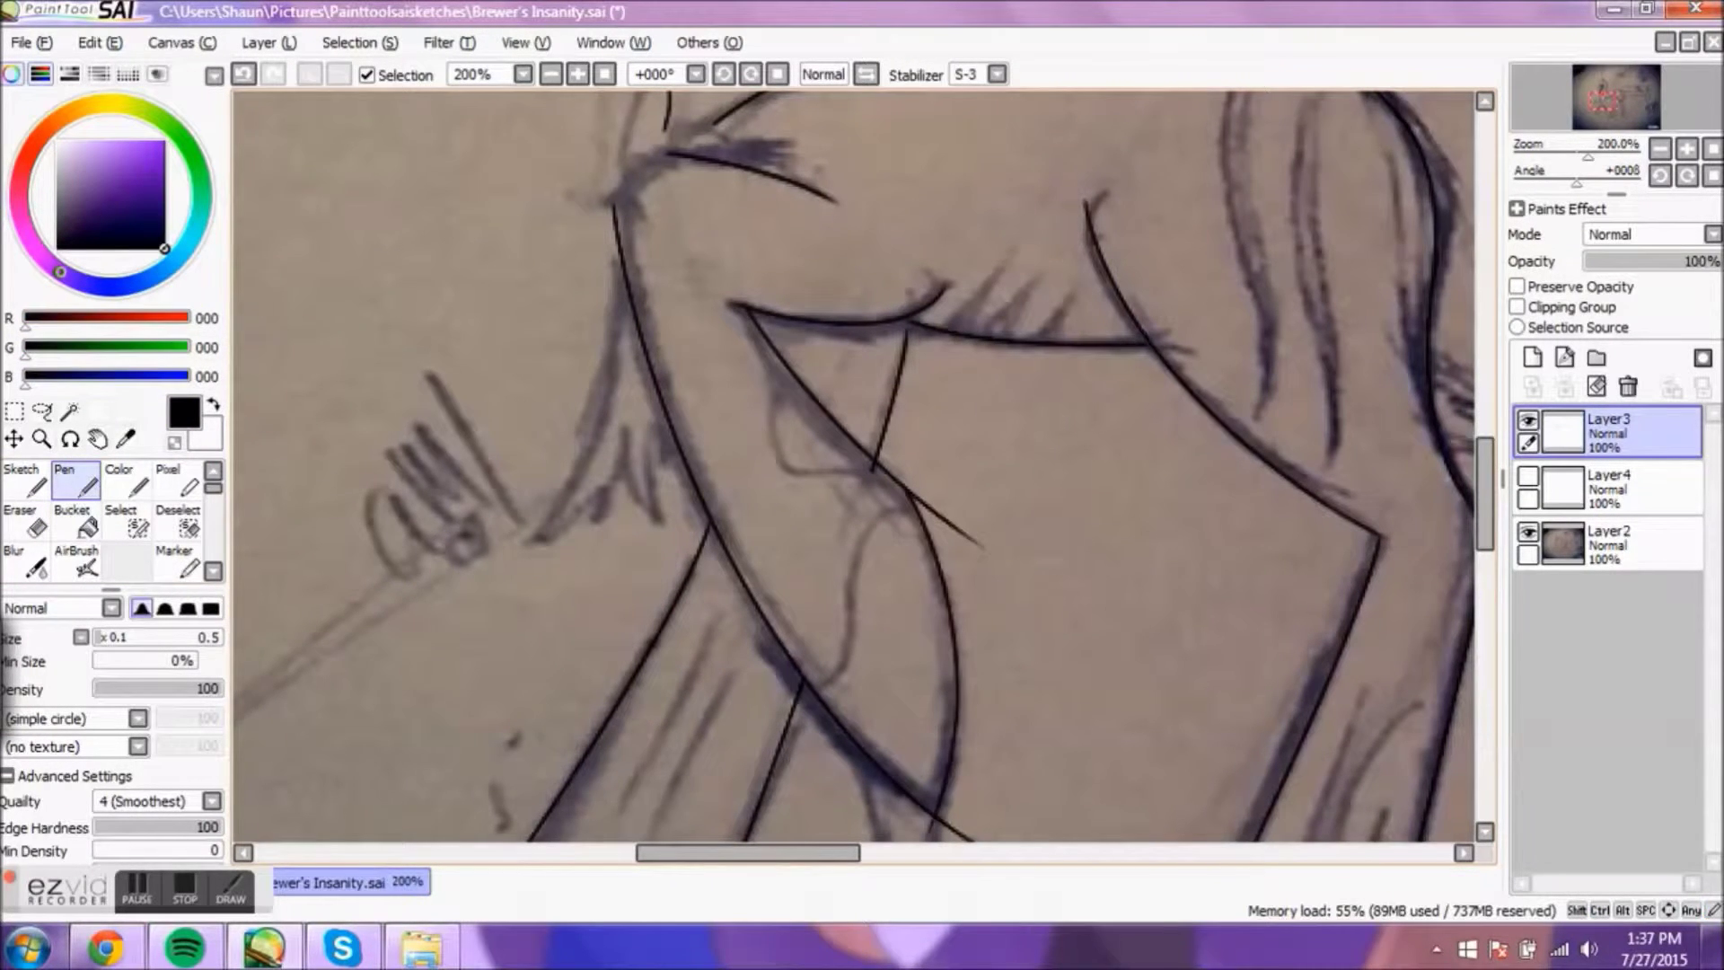
scroll(986, 599, "down", 3)
key("e")
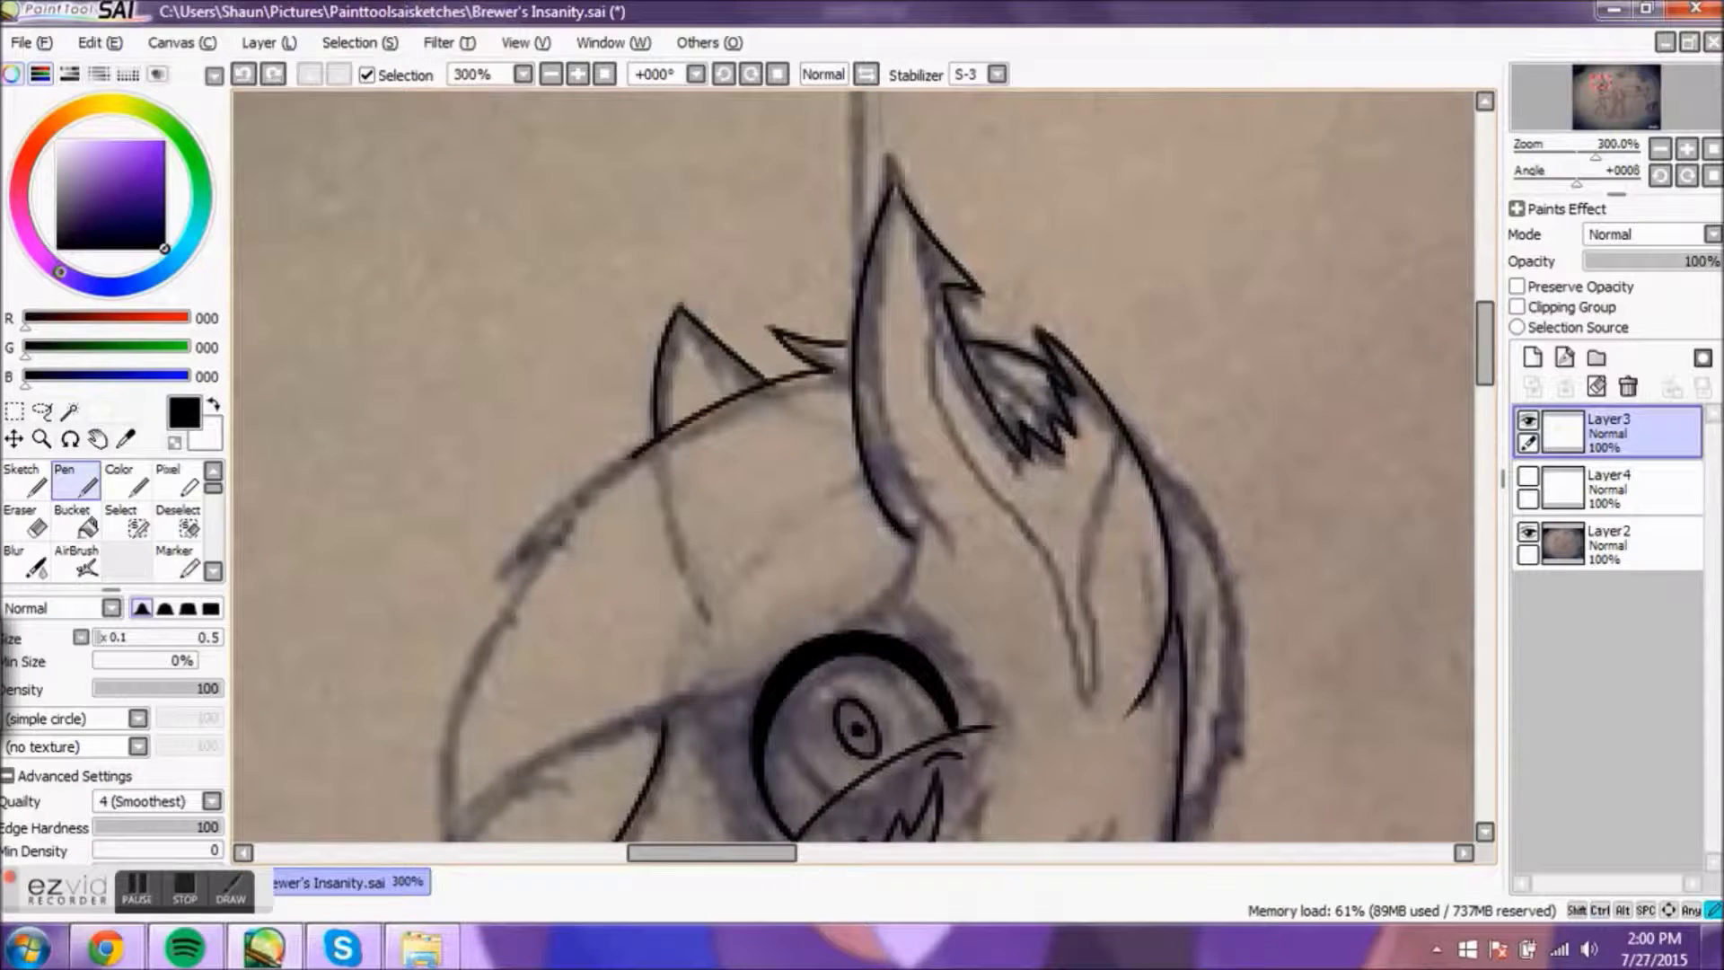
Step: Ink the forelock sweeping from the top of the head to a point beside the muzzle and back to the eye
left_click_drag(631, 453, 492, 599)
scroll(853, 467, "down", 5)
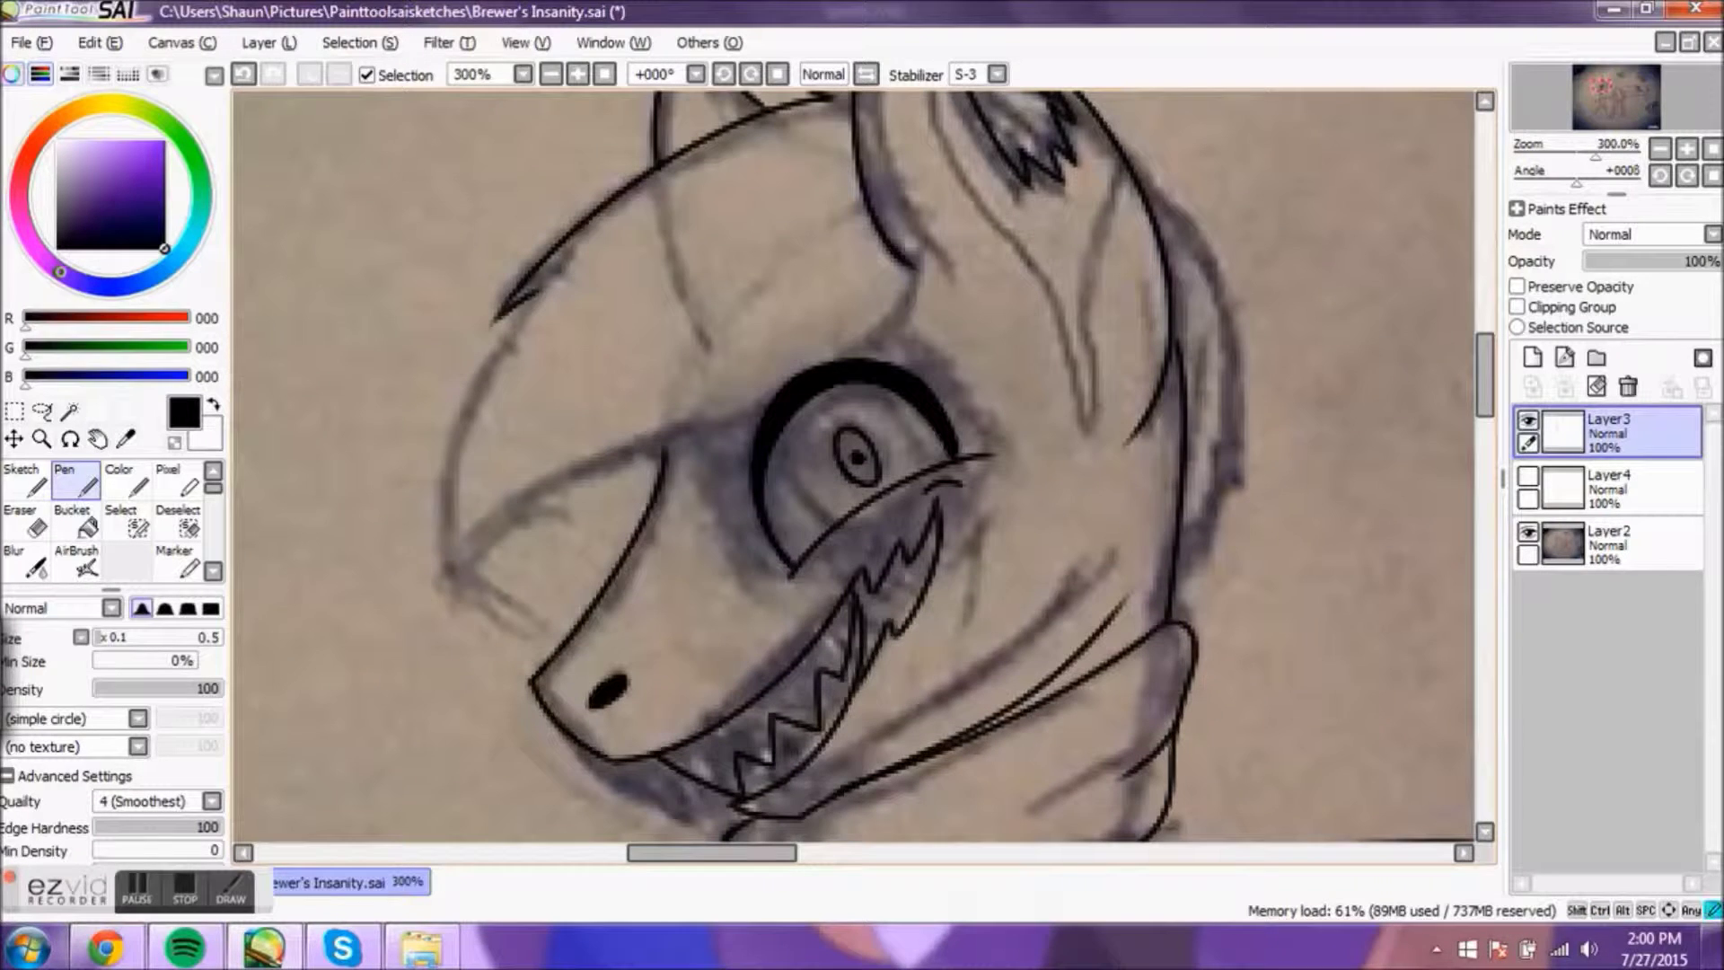
key("ctrl+z")
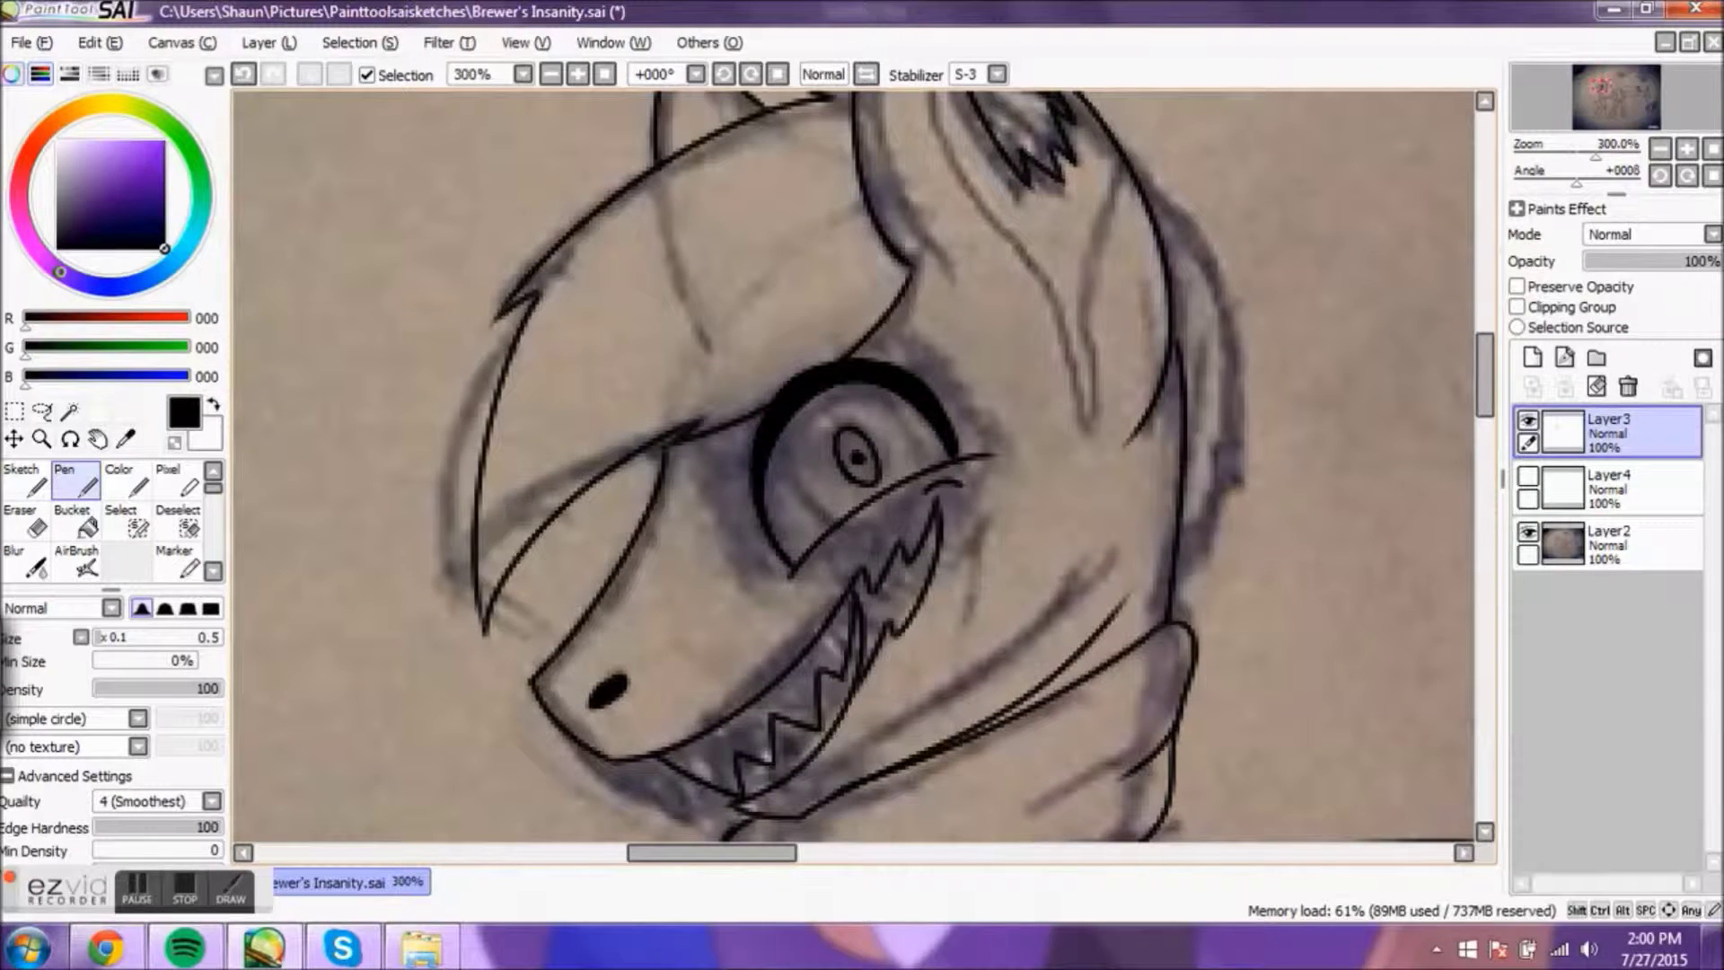
Step: Ink the mane strand down the back of the head behind the ear, undoing misplaced strokes
scroll(1486, 395, "up", 3)
key("ctrl+z")
left_click_drag(1144, 329, 1231, 614)
key("ctrl+z")
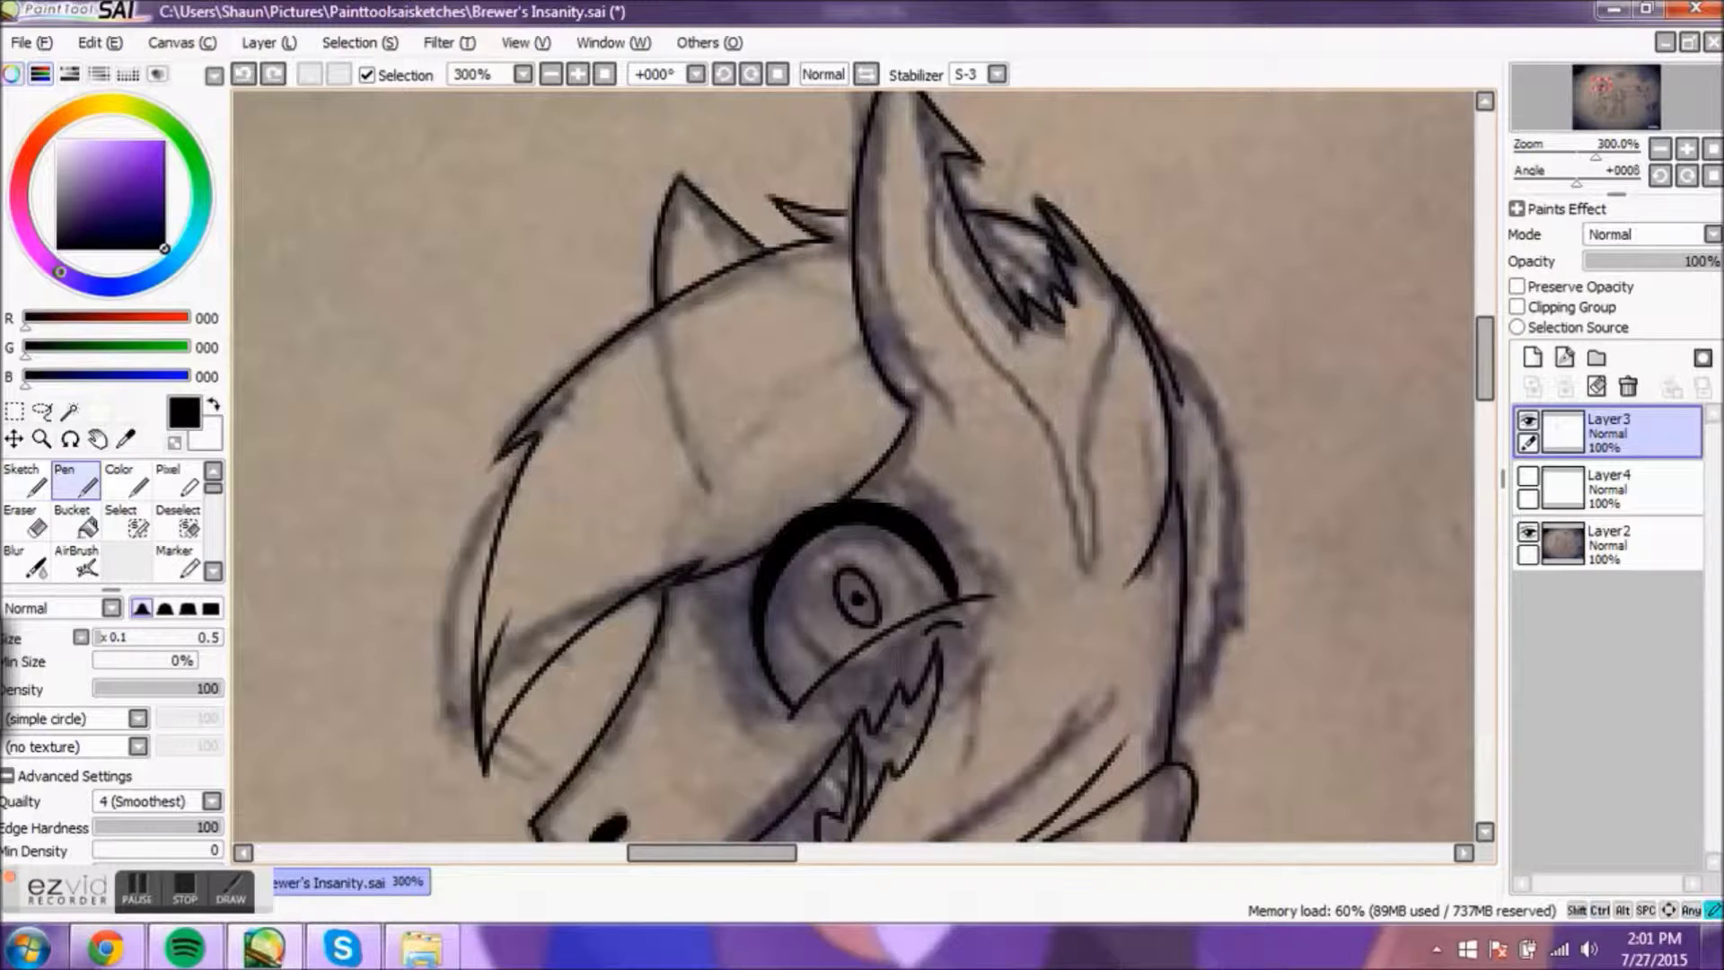
left_click_drag(1577, 192, 1547, 184)
key("Home")
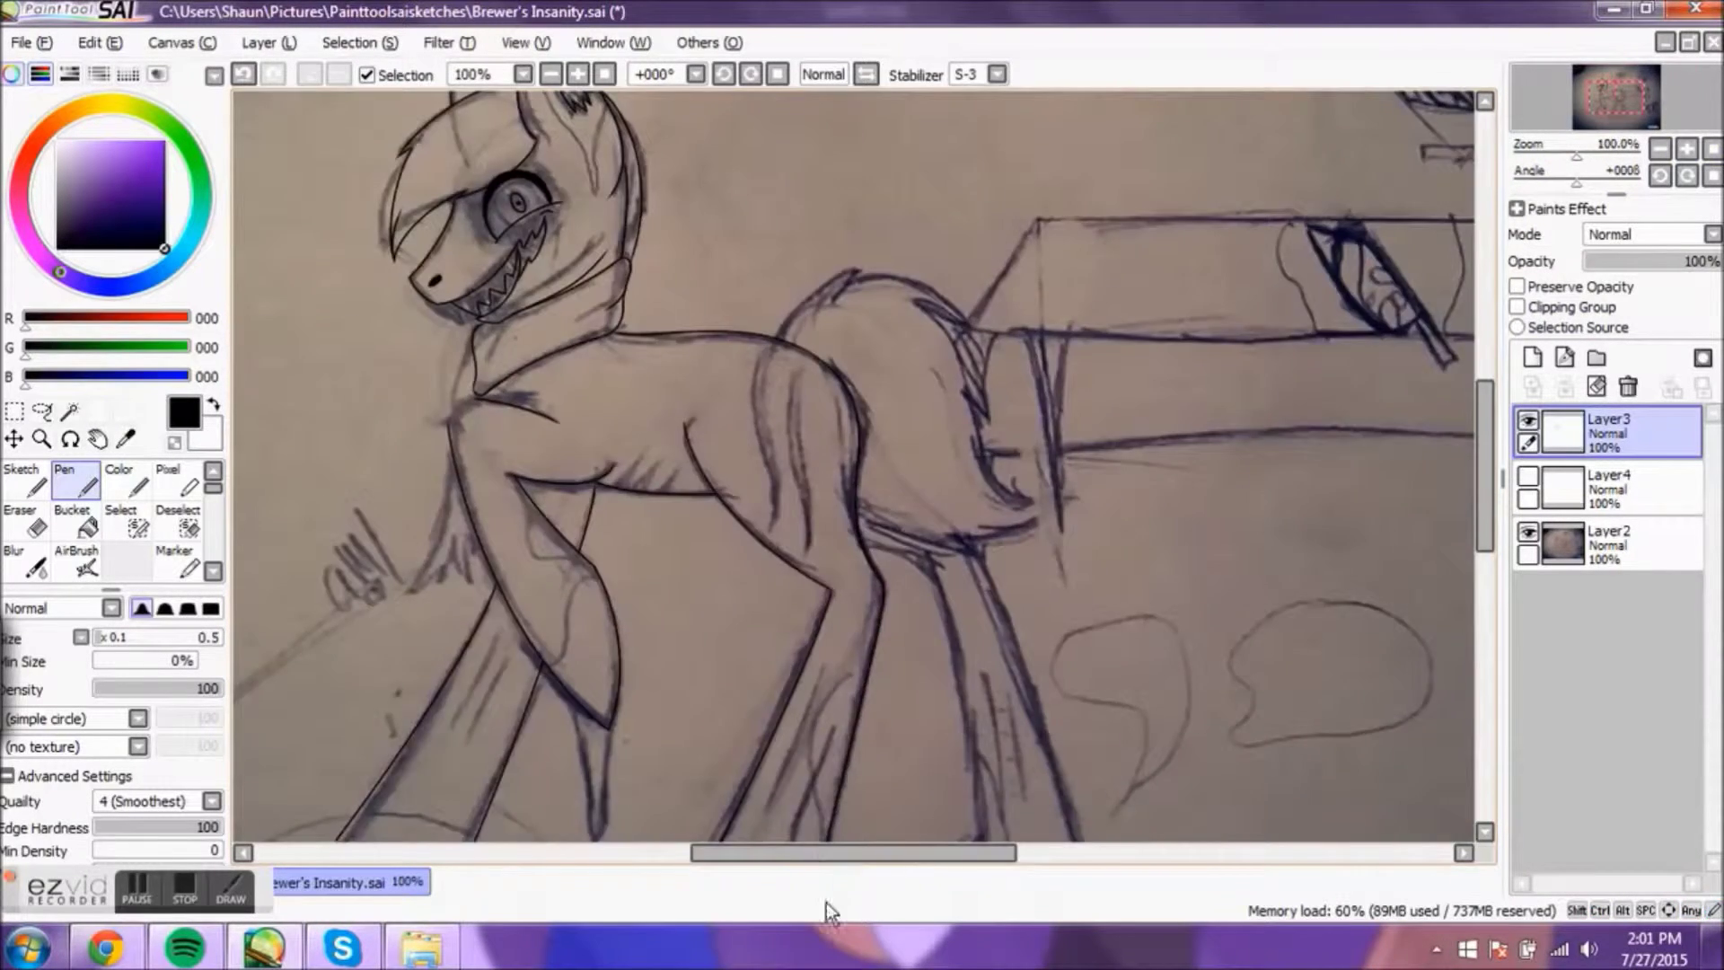
Step: Touch up the strands at the forelock's tip with the Eraser and Pen tools
key("ctrl+plus")
key("ctrl+plus")
key("ctrl+plus")
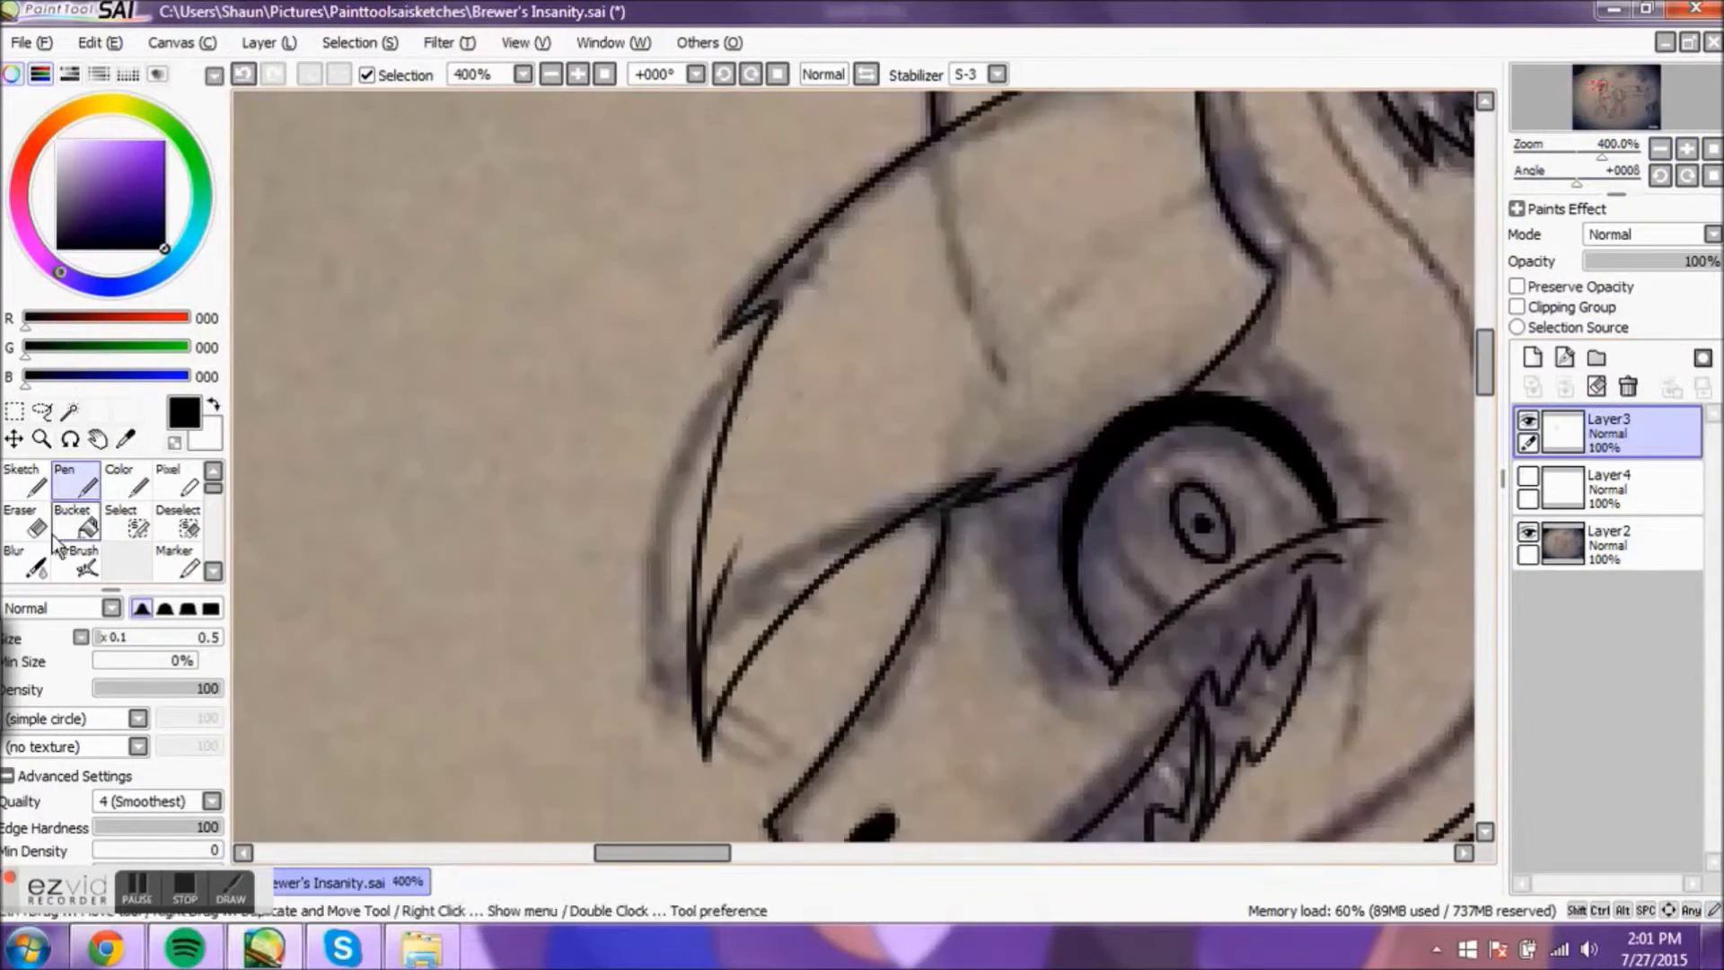
left_click(36, 525)
left_click(76, 485)
mouse_move(865, 539)
left_mouse_down()
mouse_move(719, 718)
mouse_move(983, 549)
left_mouse_up()
Step: Close the gap at the front of the neck's base and ink three pointed rib marks above the belly line
key("ctrl+minus")
scroll(1474, 426, "down", 5)
scroll(1474, 425, "up", 5)
scroll(1474, 426, "down", 2)
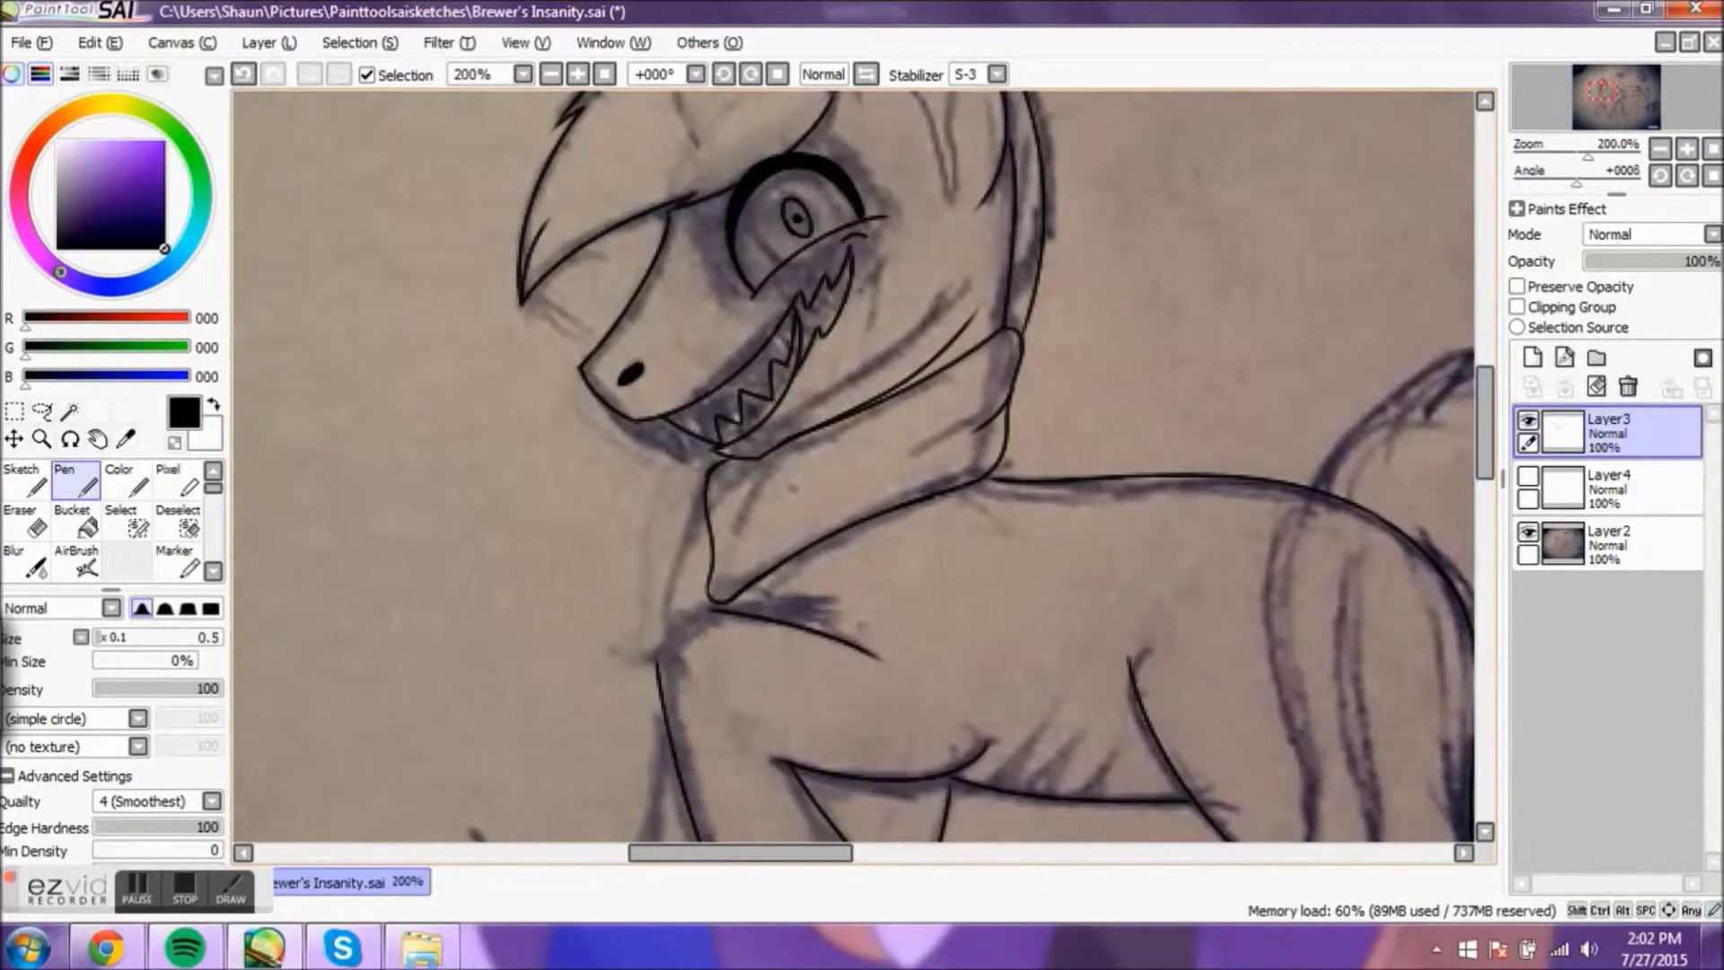
scroll(1481, 408, "down", 6)
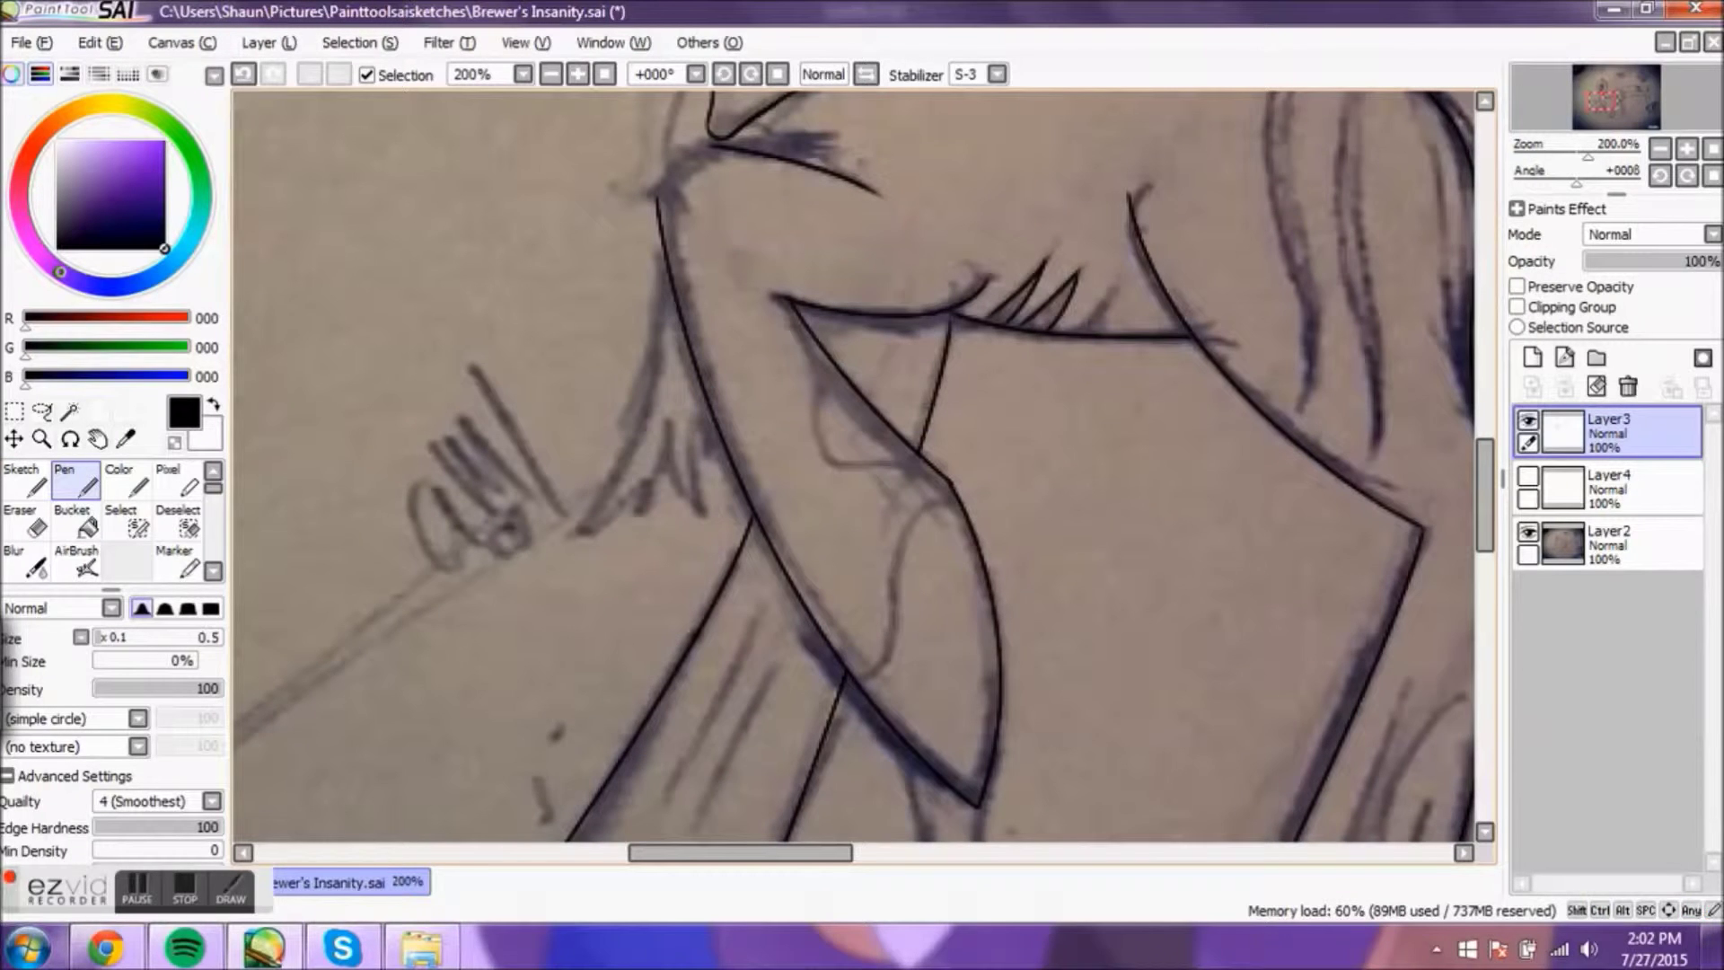
key("ctrl+plus")
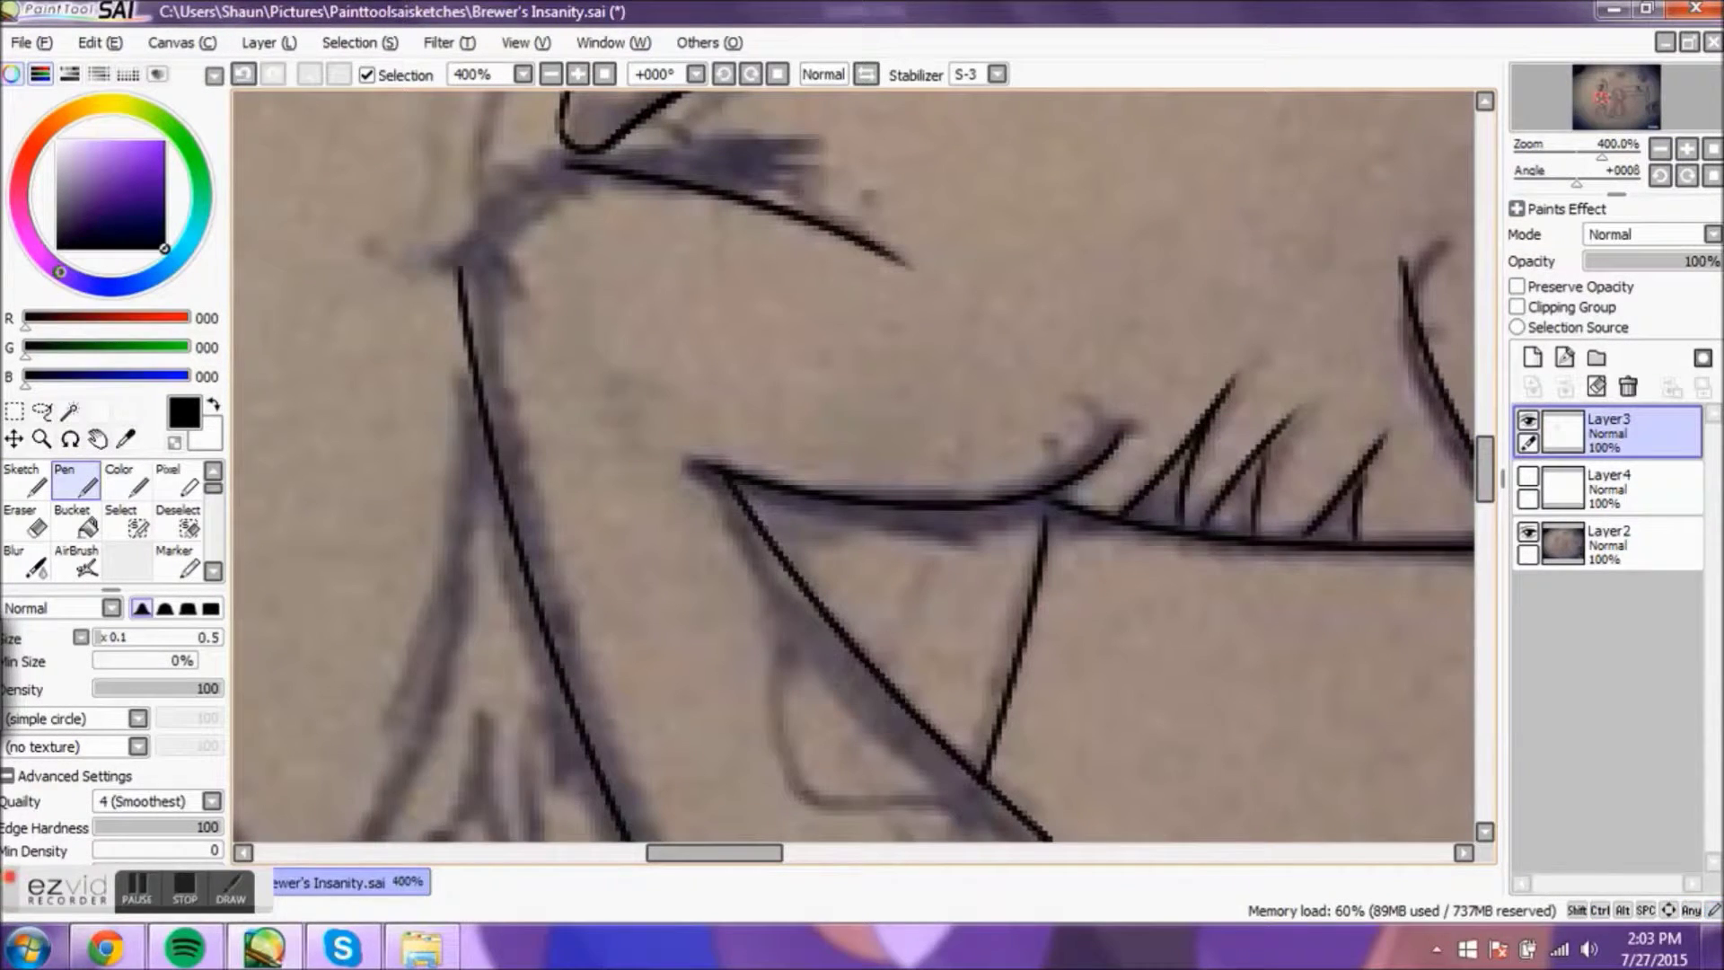
Step: Rotate the canvas to -90° and ink the tail's outer edge with its pointed tufts
left_click_drag(790, 860, 897, 860)
key("Delete")
key("Delete")
key("Delete")
key("Delete")
key("Delete")
key("Delete")
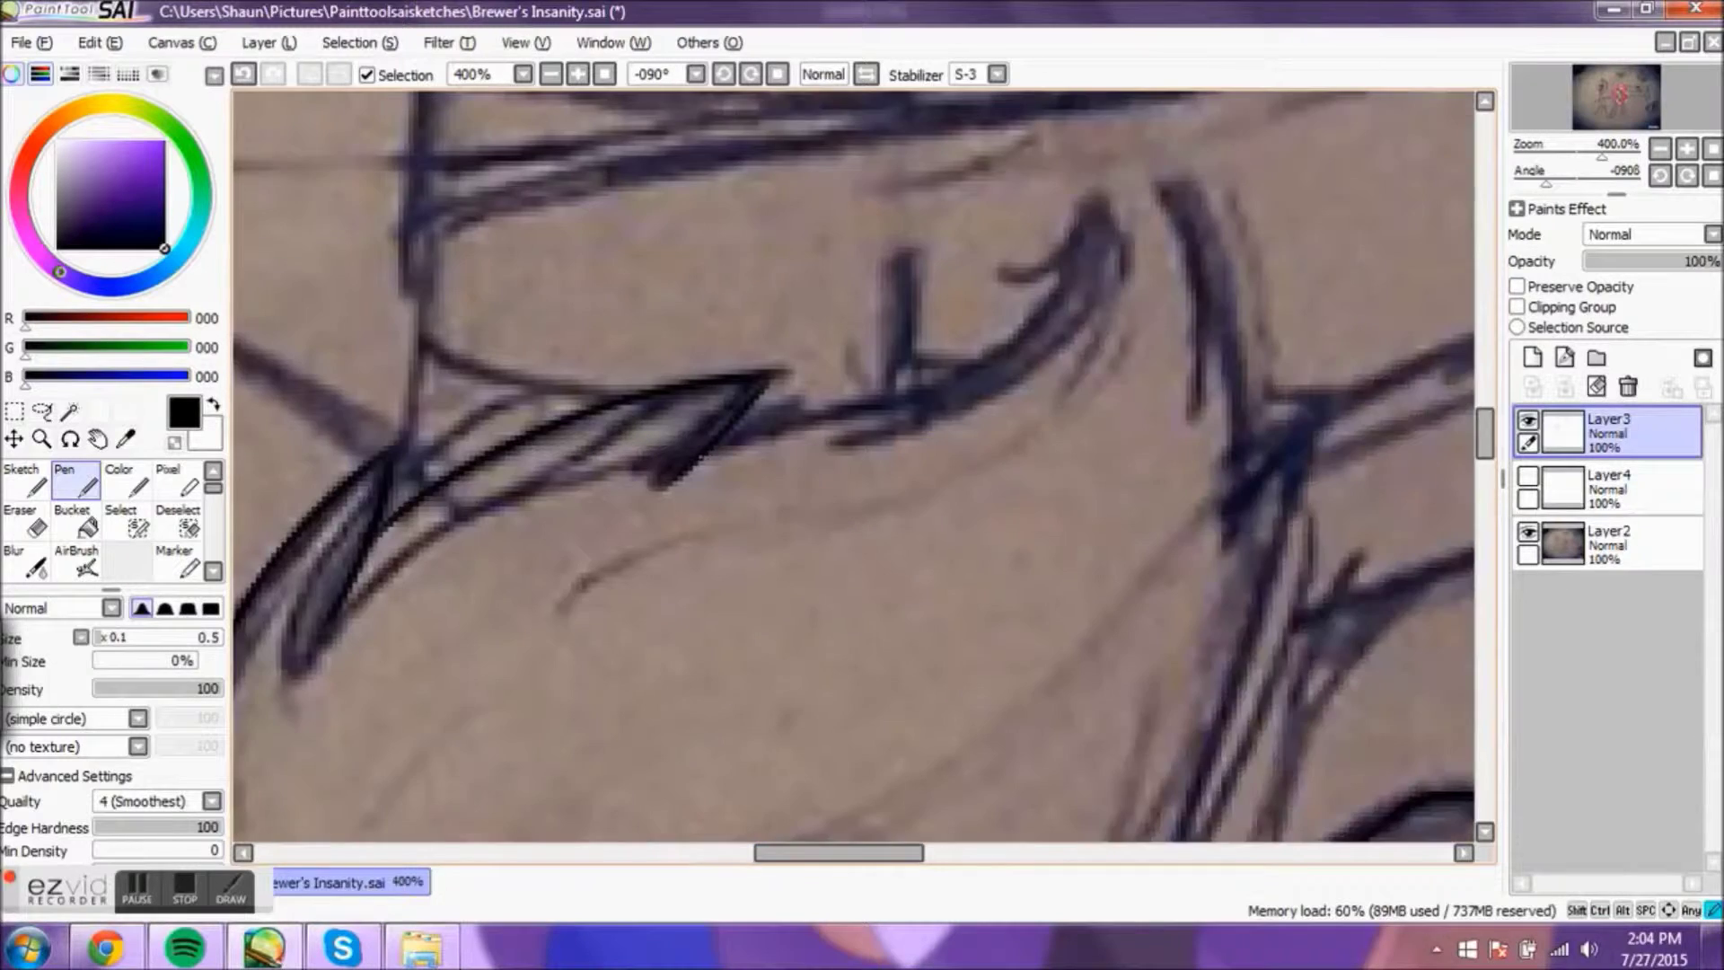
Step: Ink the curved tail tip and the tail's underside back to the rump, and clean up the overlapping line ends
left_click_drag(1123, 153, 769, 492)
key("ctrl+z")
left_click_drag(718, 588, 1244, 669)
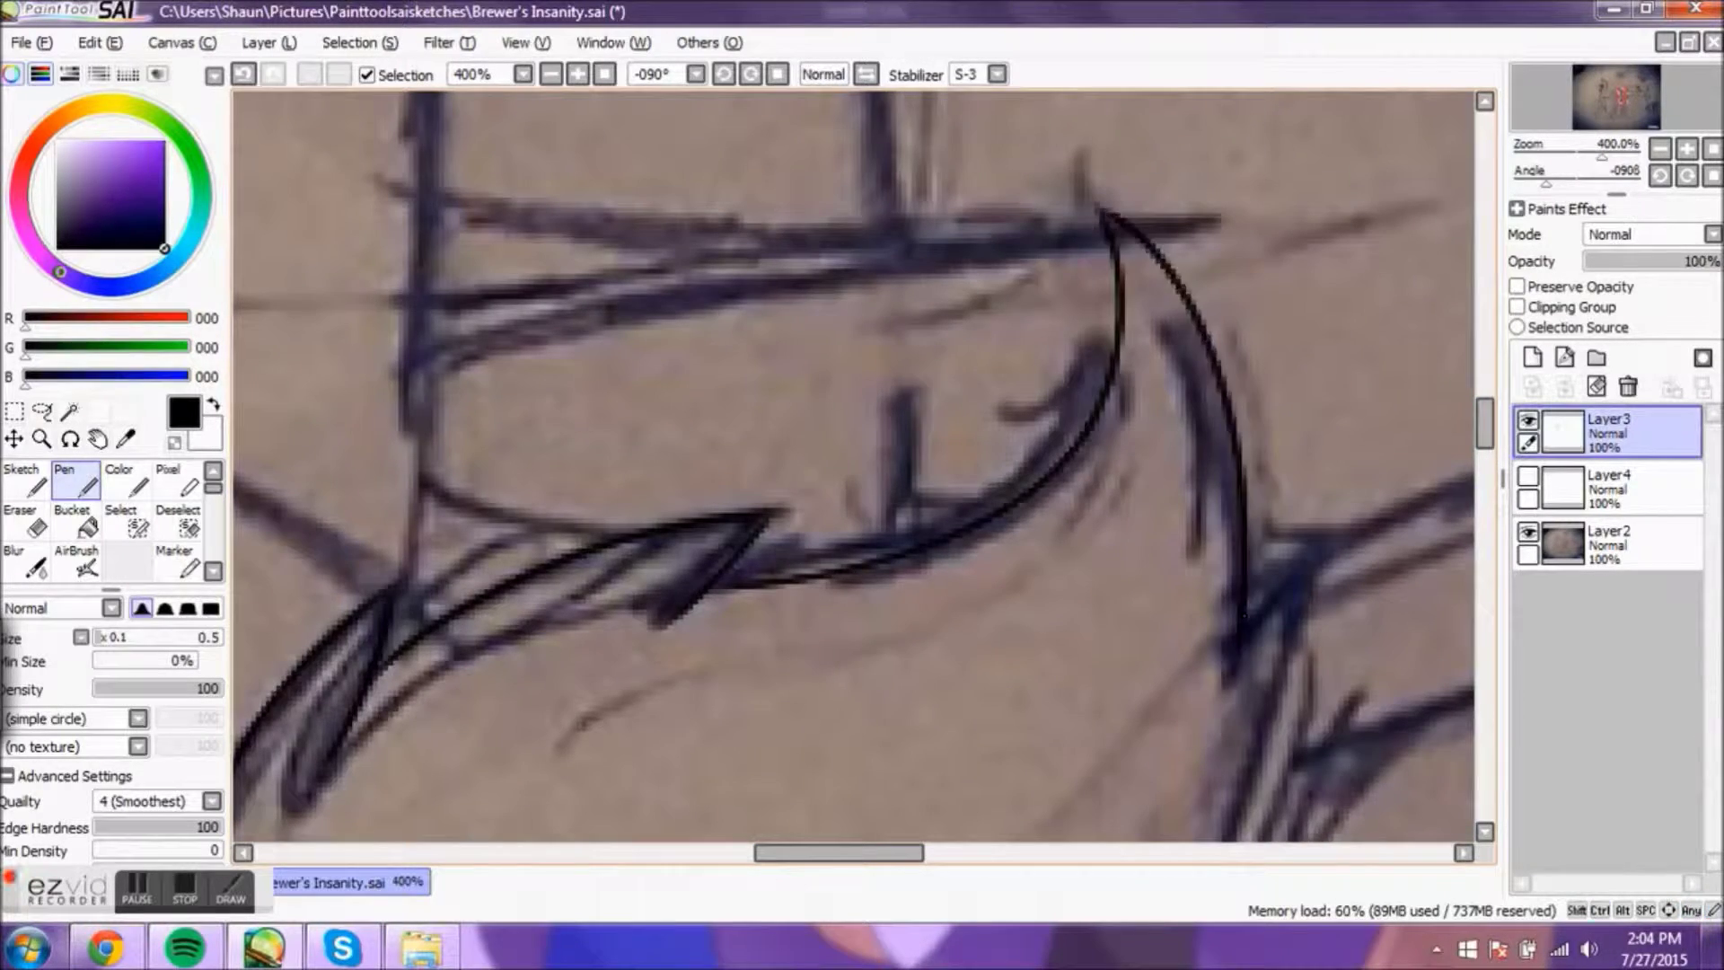
scroll(853, 467, "down", 5)
left_click_drag(1309, 292, 1167, 772)
key("e")
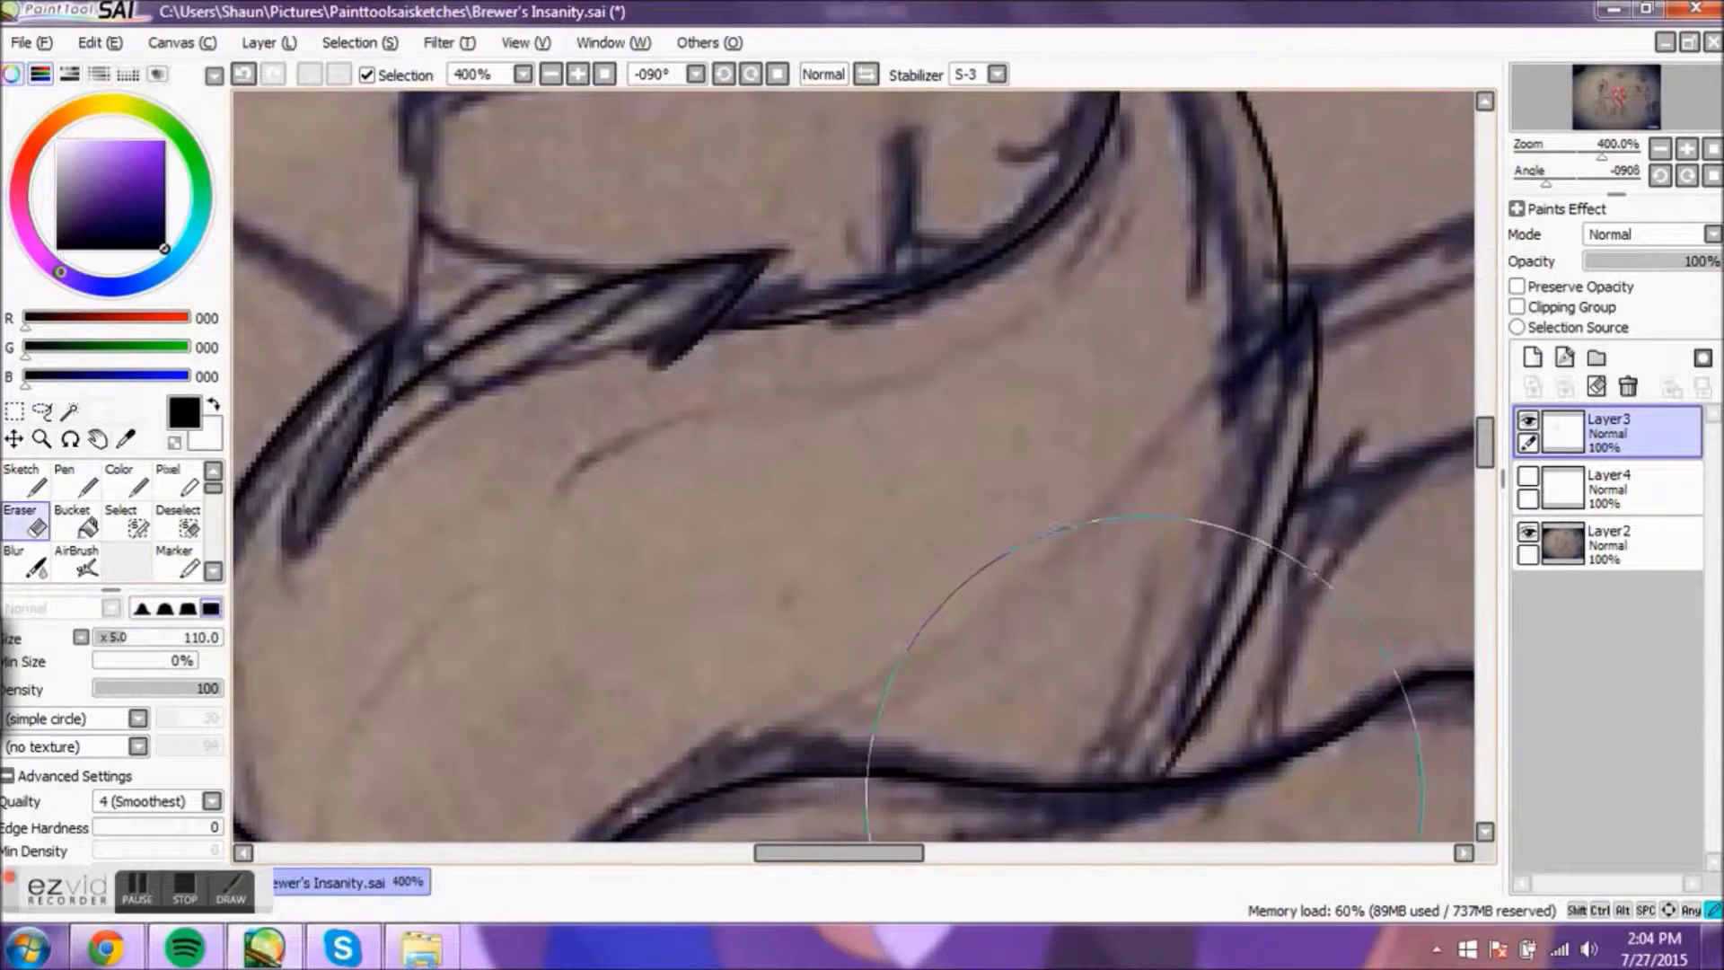
Step: Hide the scanned sketch layer and clean up the overlapping line ends at the tail's tufts with the Eraser and Pen tools
left_click(1527, 531)
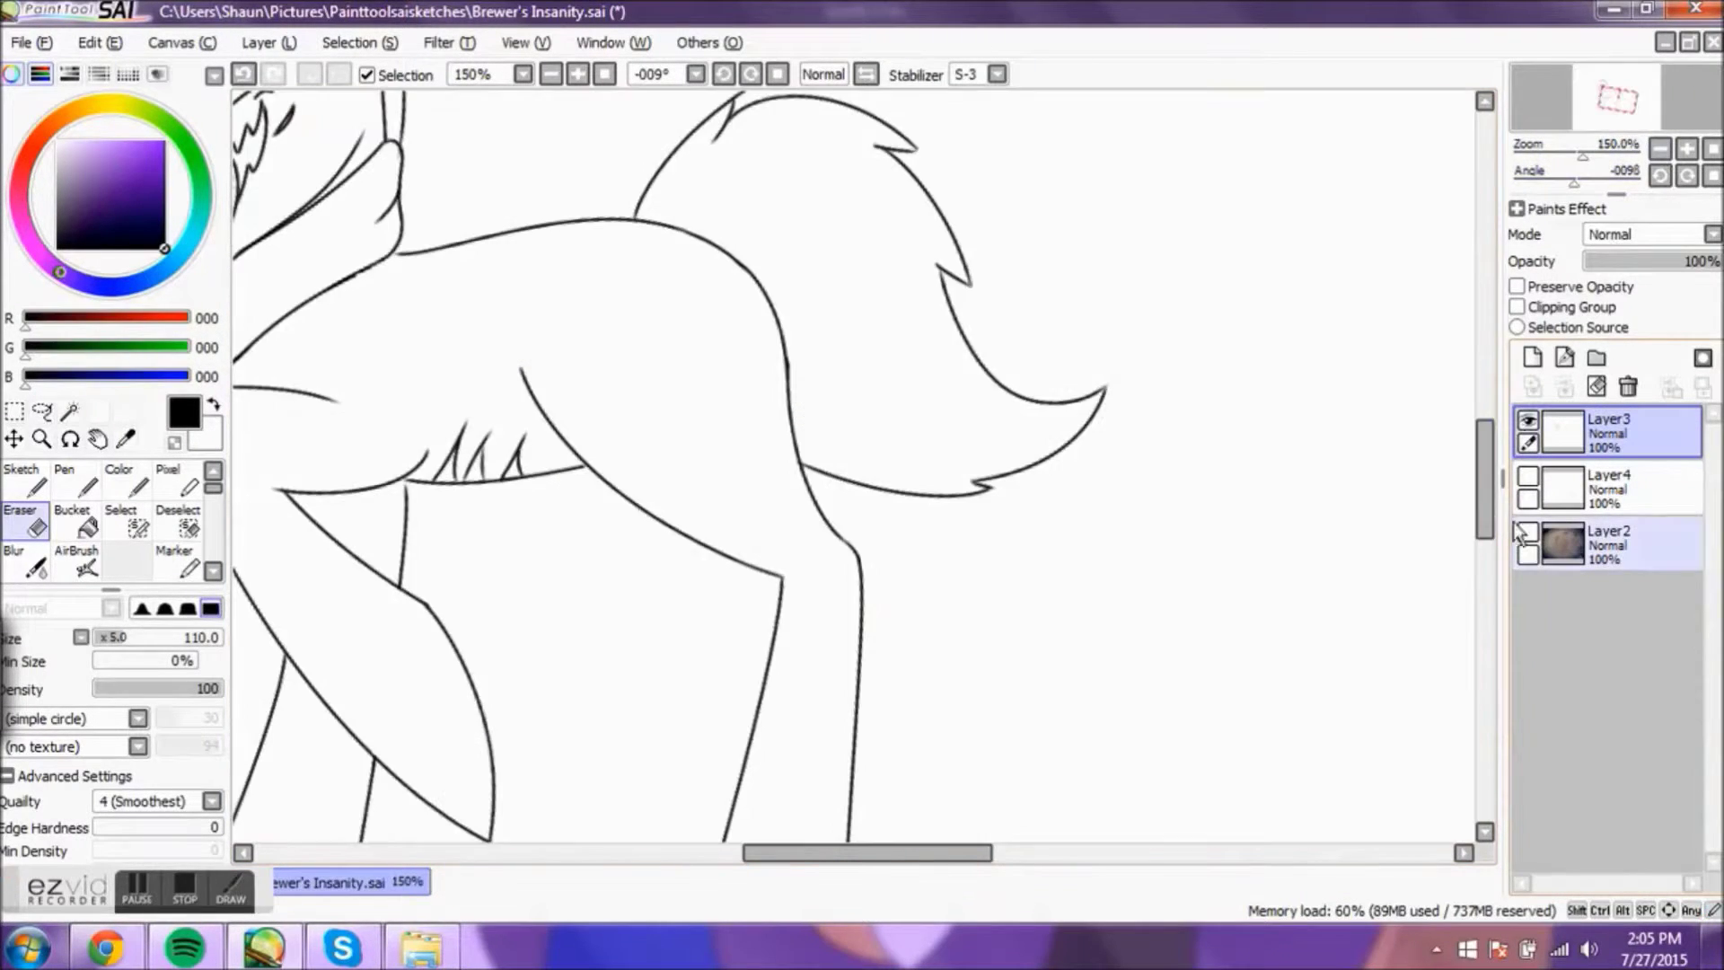
scroll(1063, 560, "up", 3)
key("n")
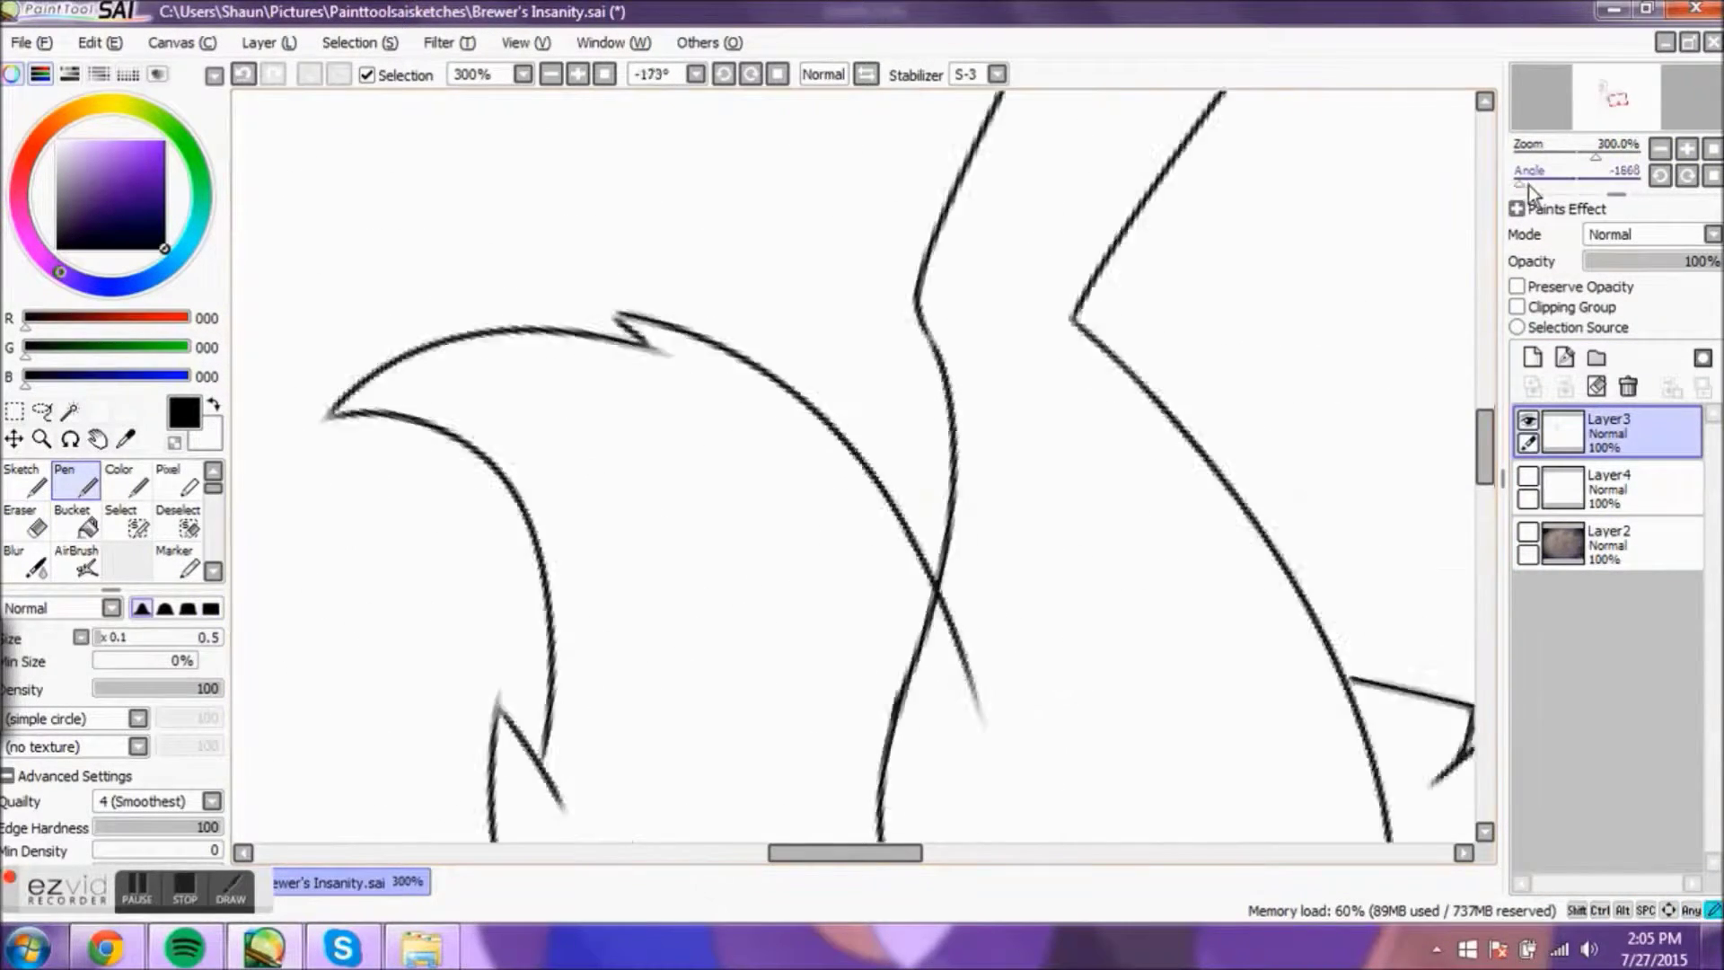
key("e")
scroll(569, 365, "up", 5)
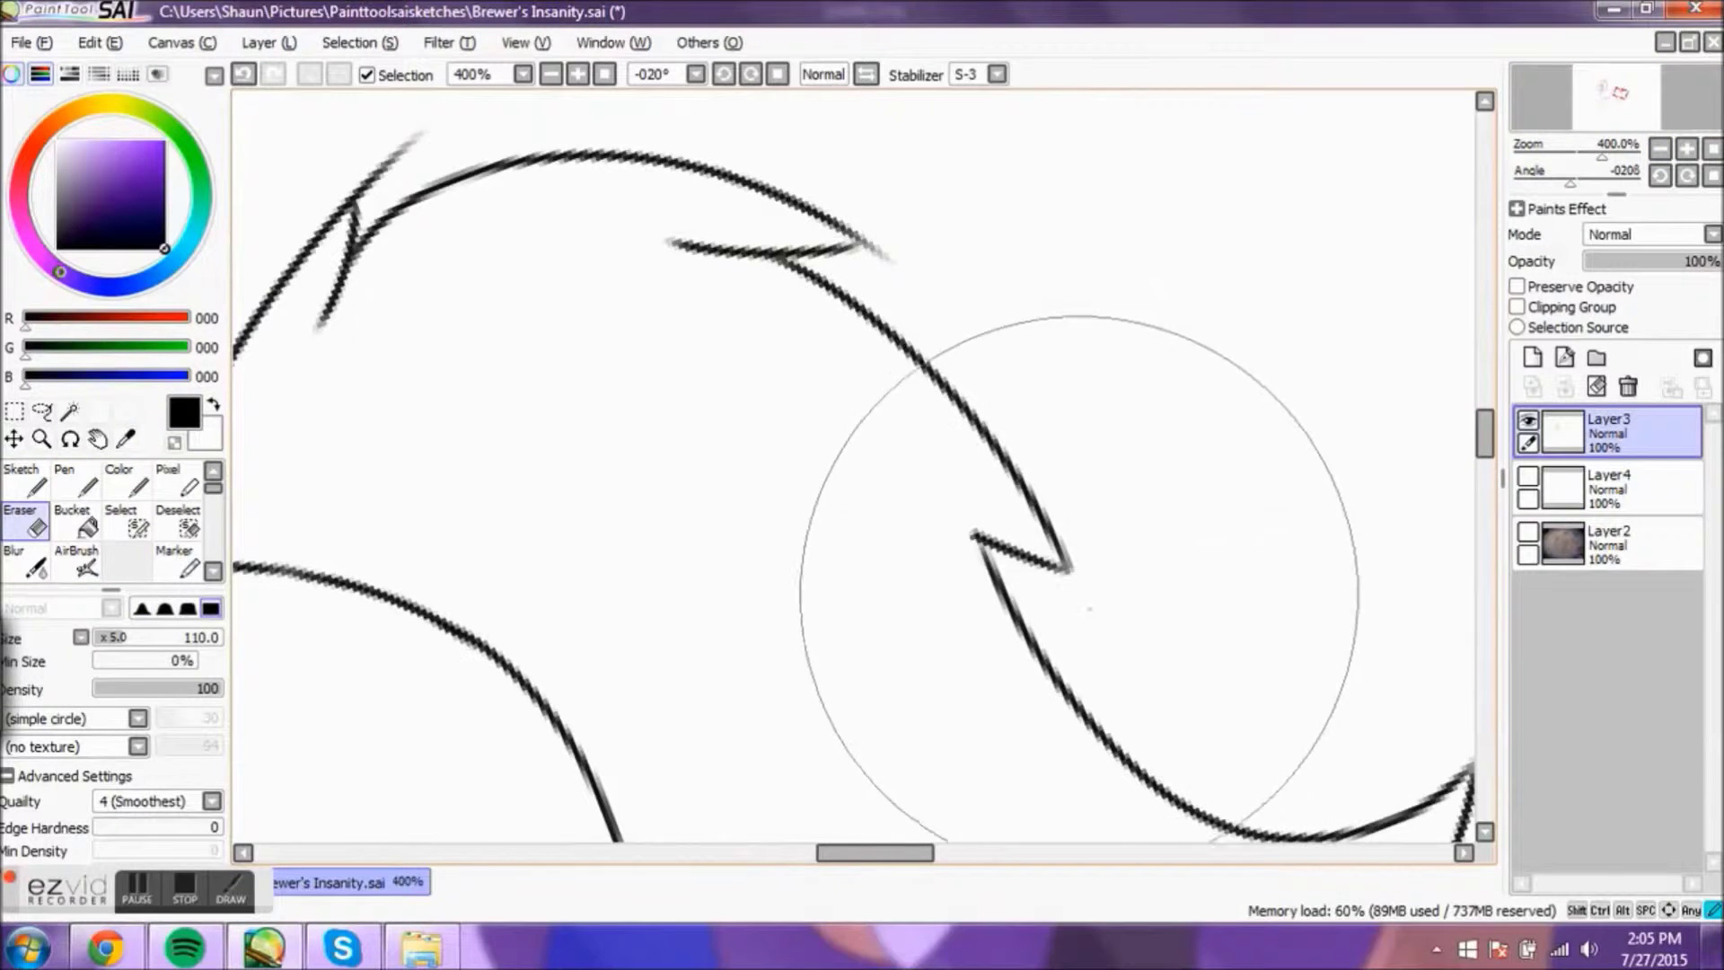
scroll(769, 212, "down", 3)
Step: Show the sketch layer again and ink the front and back edges of the far hind leg
left_click(1527, 532)
key("n")
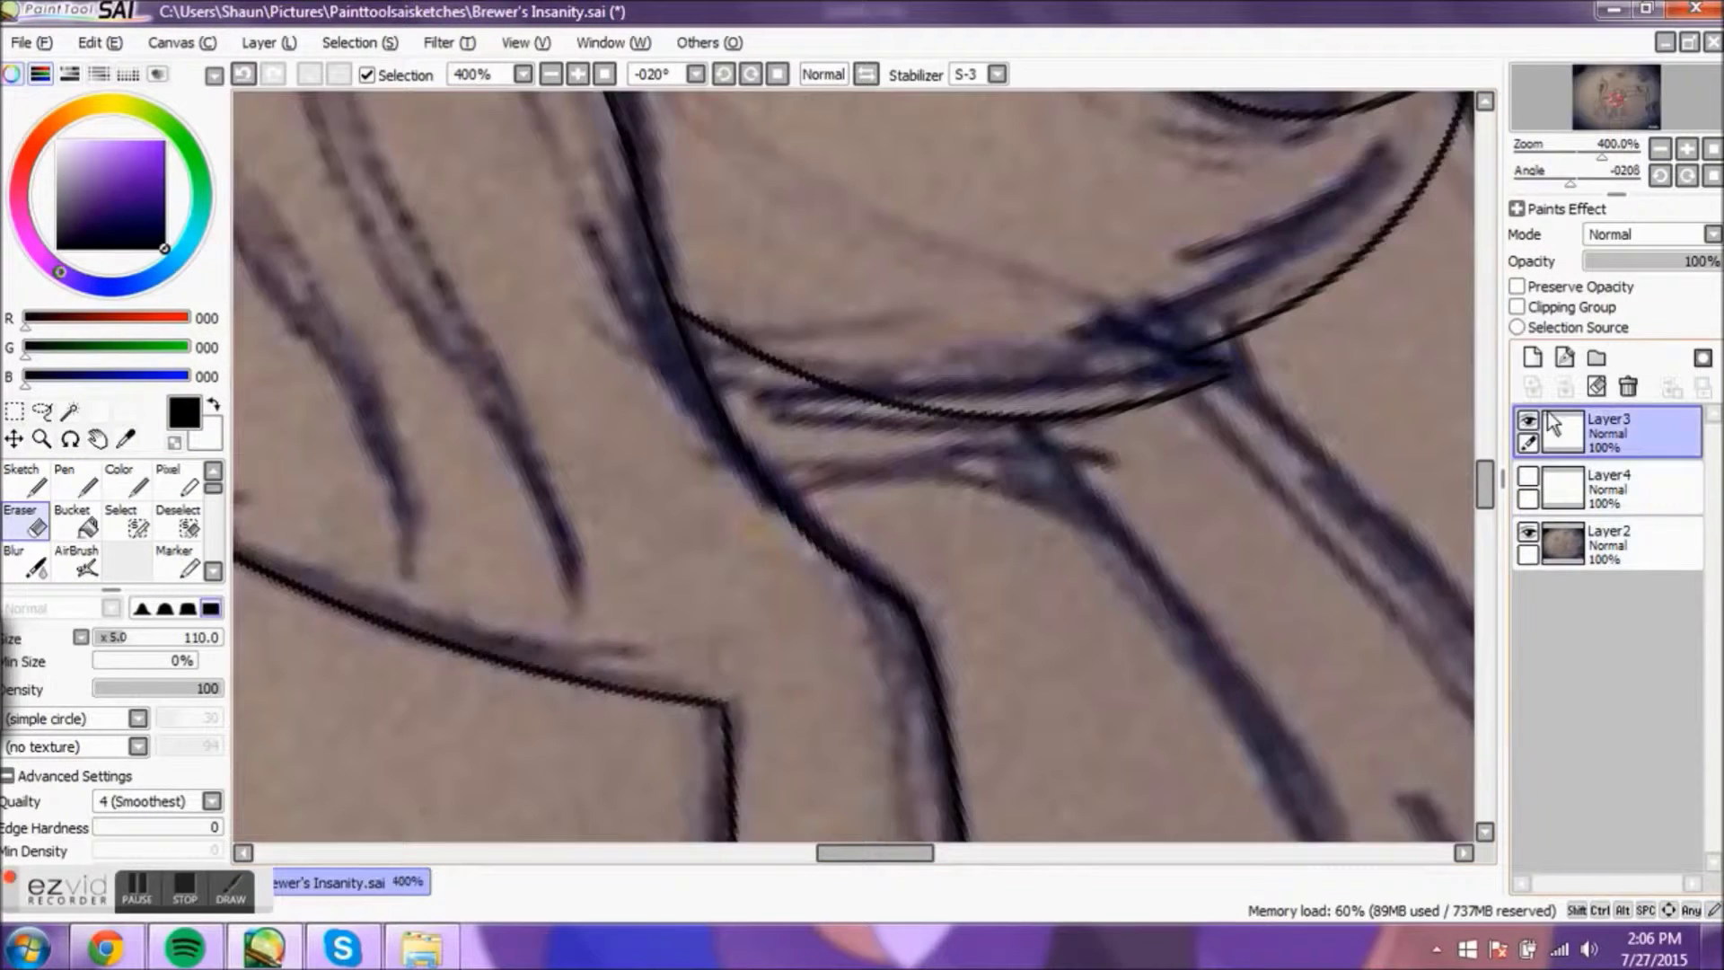
scroll(854, 465, "down", 2)
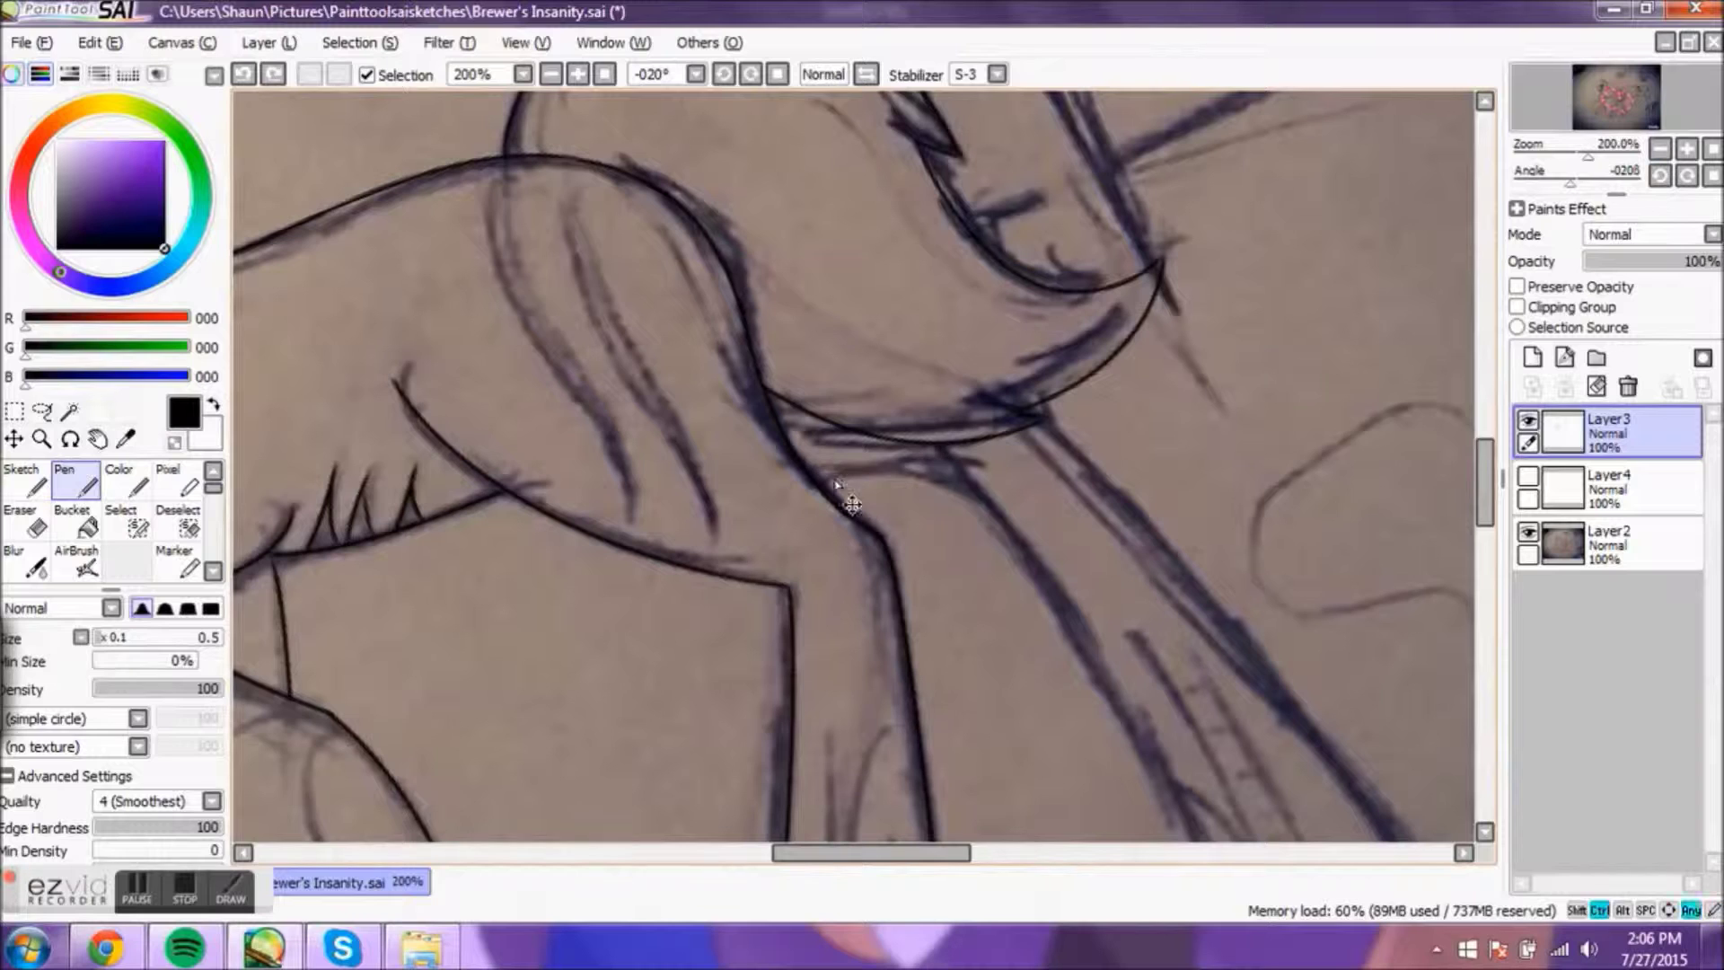
scroll(1487, 429, "down", 3)
left_click_drag(853, 467, 763, 583)
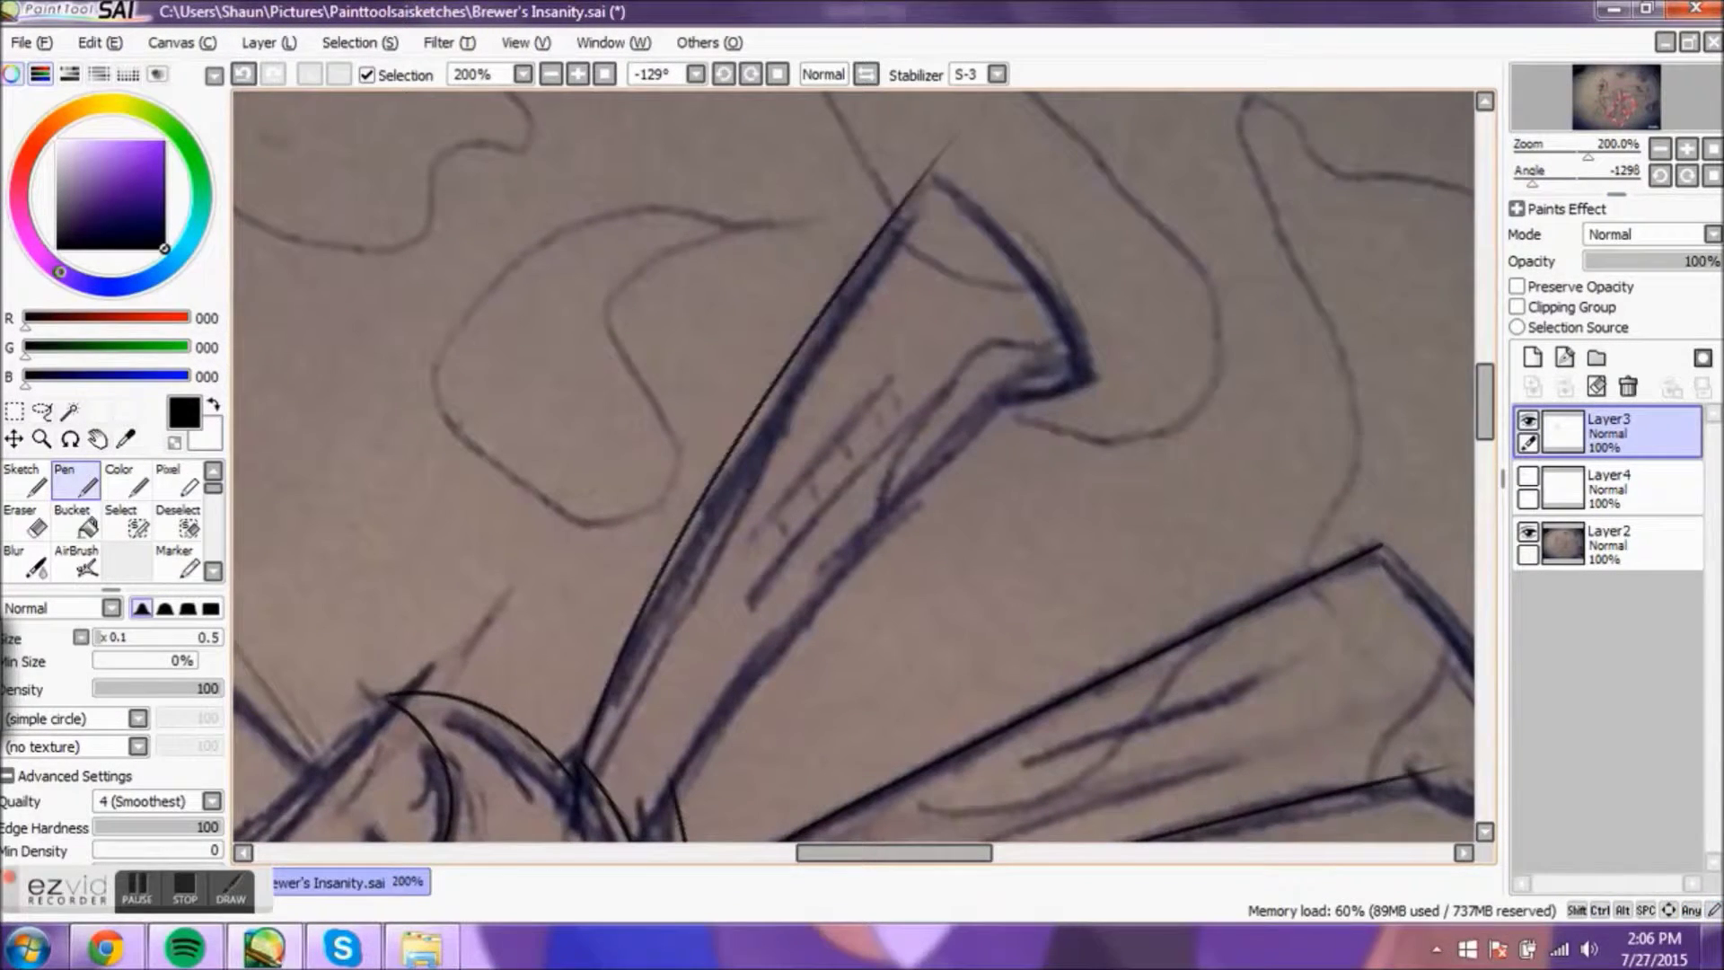
left_click_drag(1531, 182, 1569, 182)
Step: Ink a curved line beneath the tail joining the near hind leg's outline to the top of the far hind leg
scroll(943, 539, "up", 2)
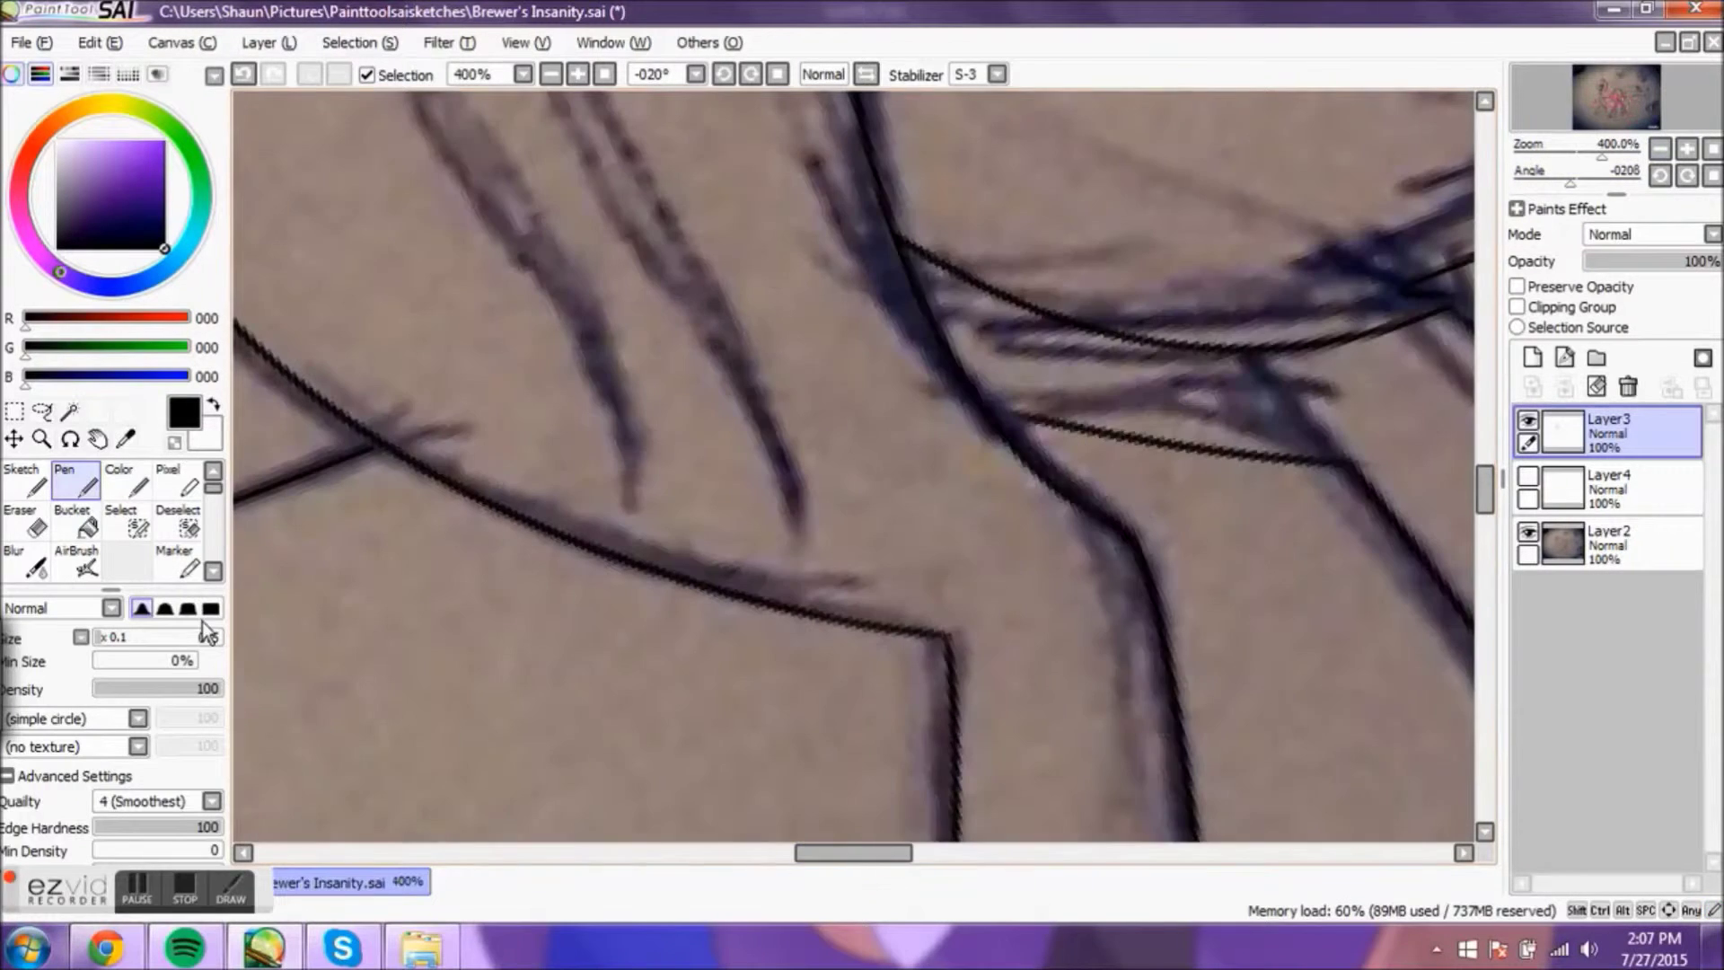
key("e")
key("ctrl+z")
scroll(1163, 436, "right", 5)
key("n")
left_click_drag(691, 427, 1050, 453)
left_click_drag(665, 404, 1077, 449)
key("ctrl+z")
left_click_drag(575, 363, 1122, 444)
Step: Trim the excess line at the far hind leg's upper corner and reset the canvas rotation to 0°
key("e")
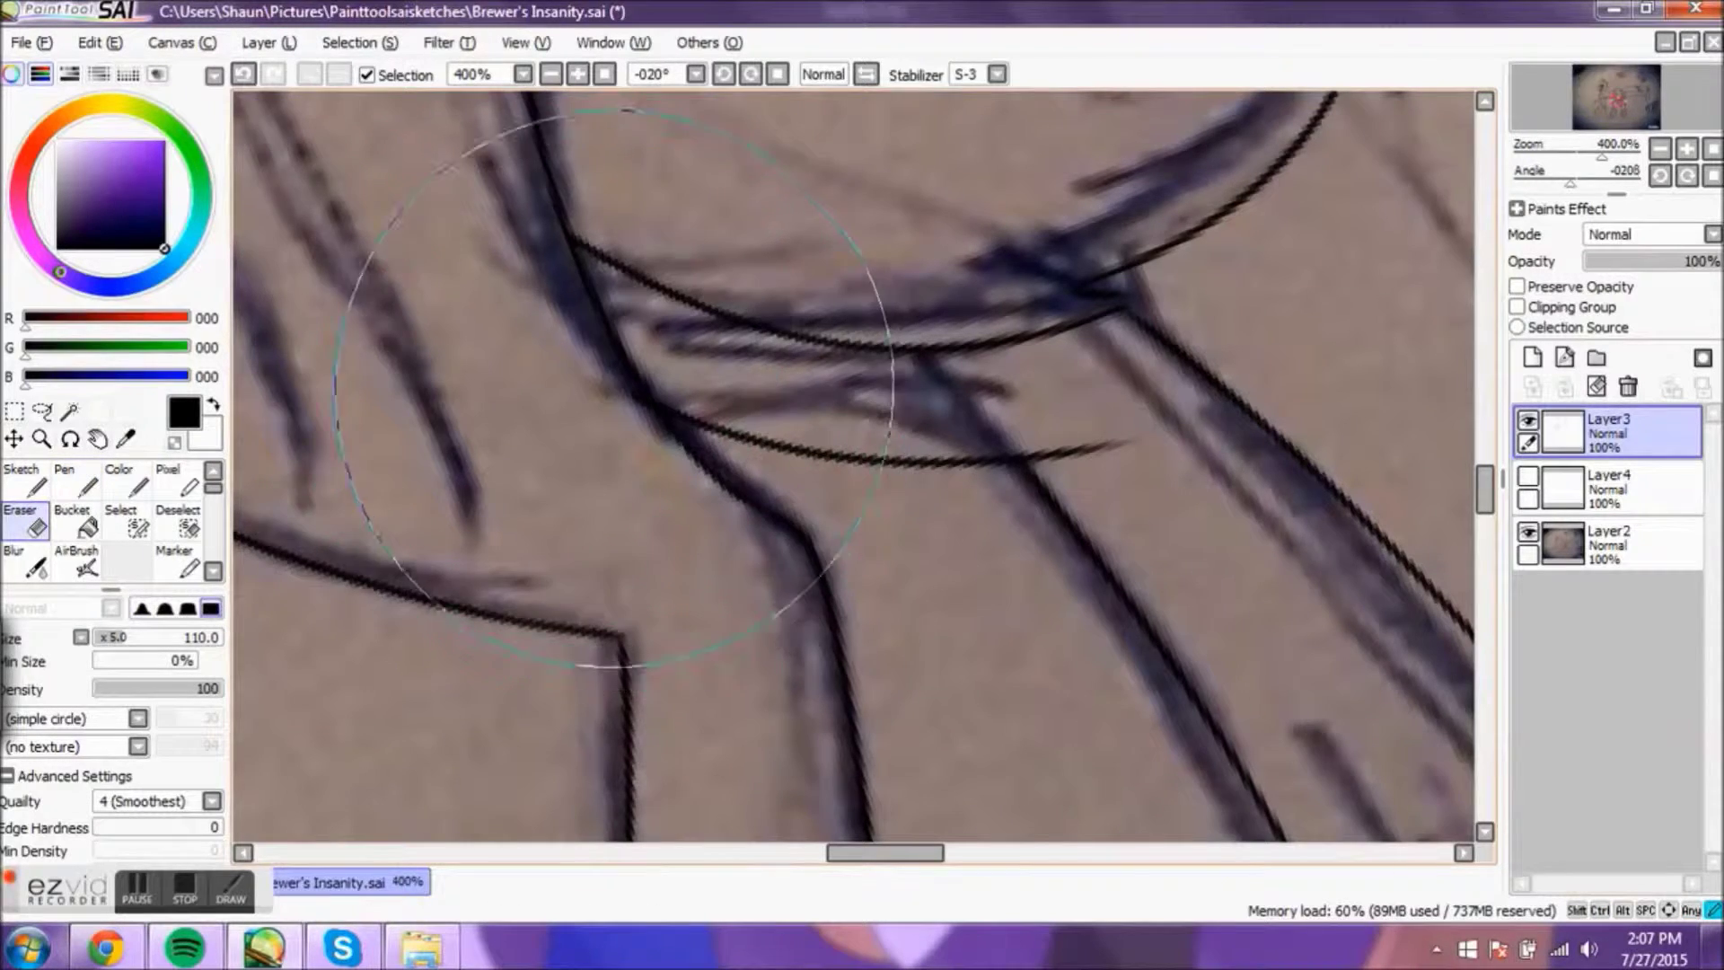
left_click(1527, 532)
left_click_drag(1041, 444, 1122, 300)
left_click(76, 485)
key("ctrl+z")
left_click_drag(1486, 489, 1486, 539)
left_click(1527, 531)
key("Home")
scroll(1077, 466, "down", 3)
scroll(1077, 467, "up", 2)
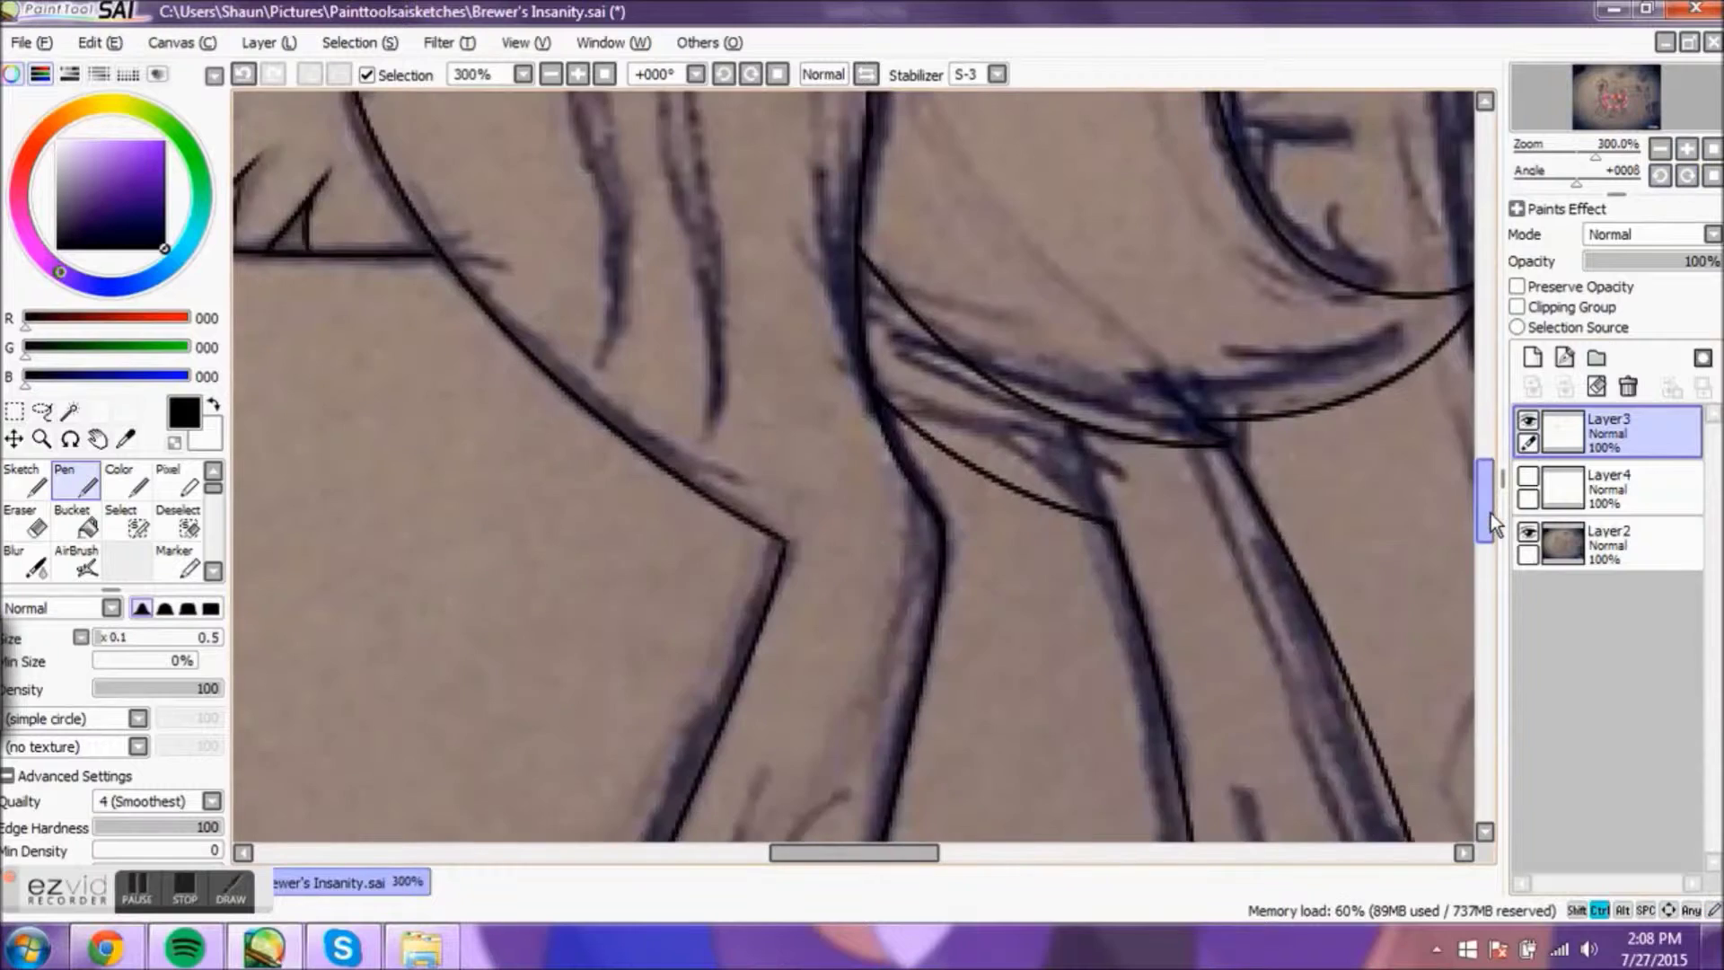
key("ctrl+z")
Step: Ink two narrow pointed marks side by side inside the standing foreleg
scroll(852, 467, "down", 3)
left_click_drag(916, 851, 807, 851)
scroll(853, 467, "up", 3)
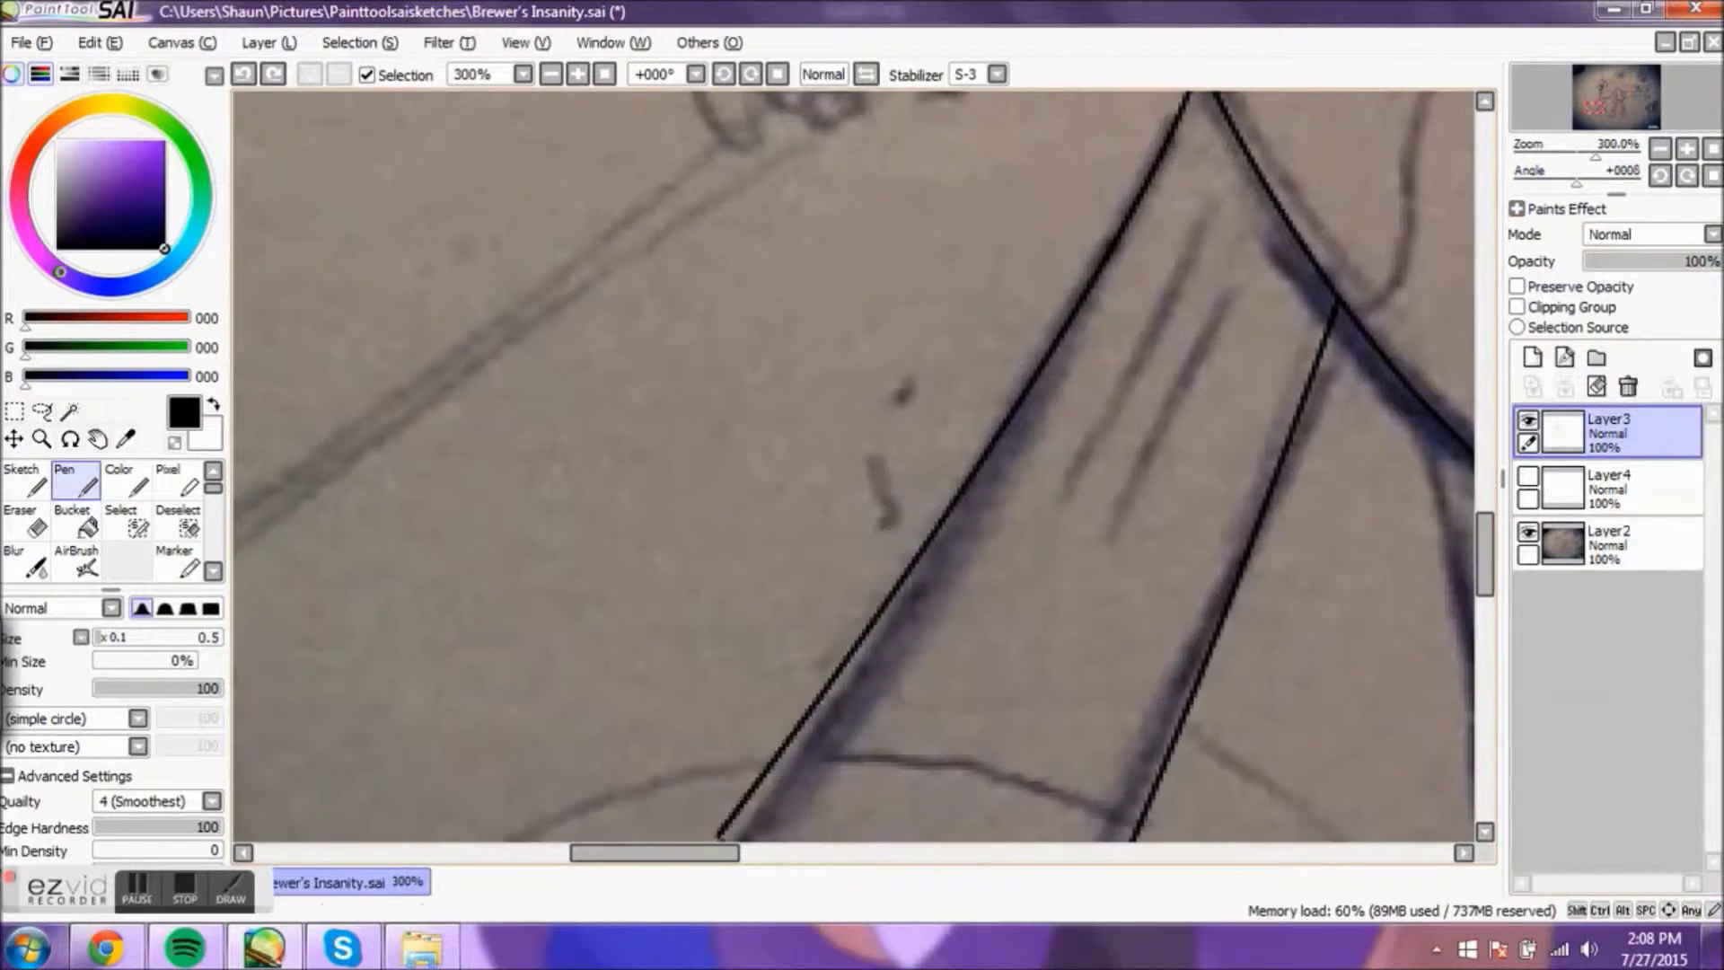
key("l")
left_click_drag(1090, 543, 1184, 216)
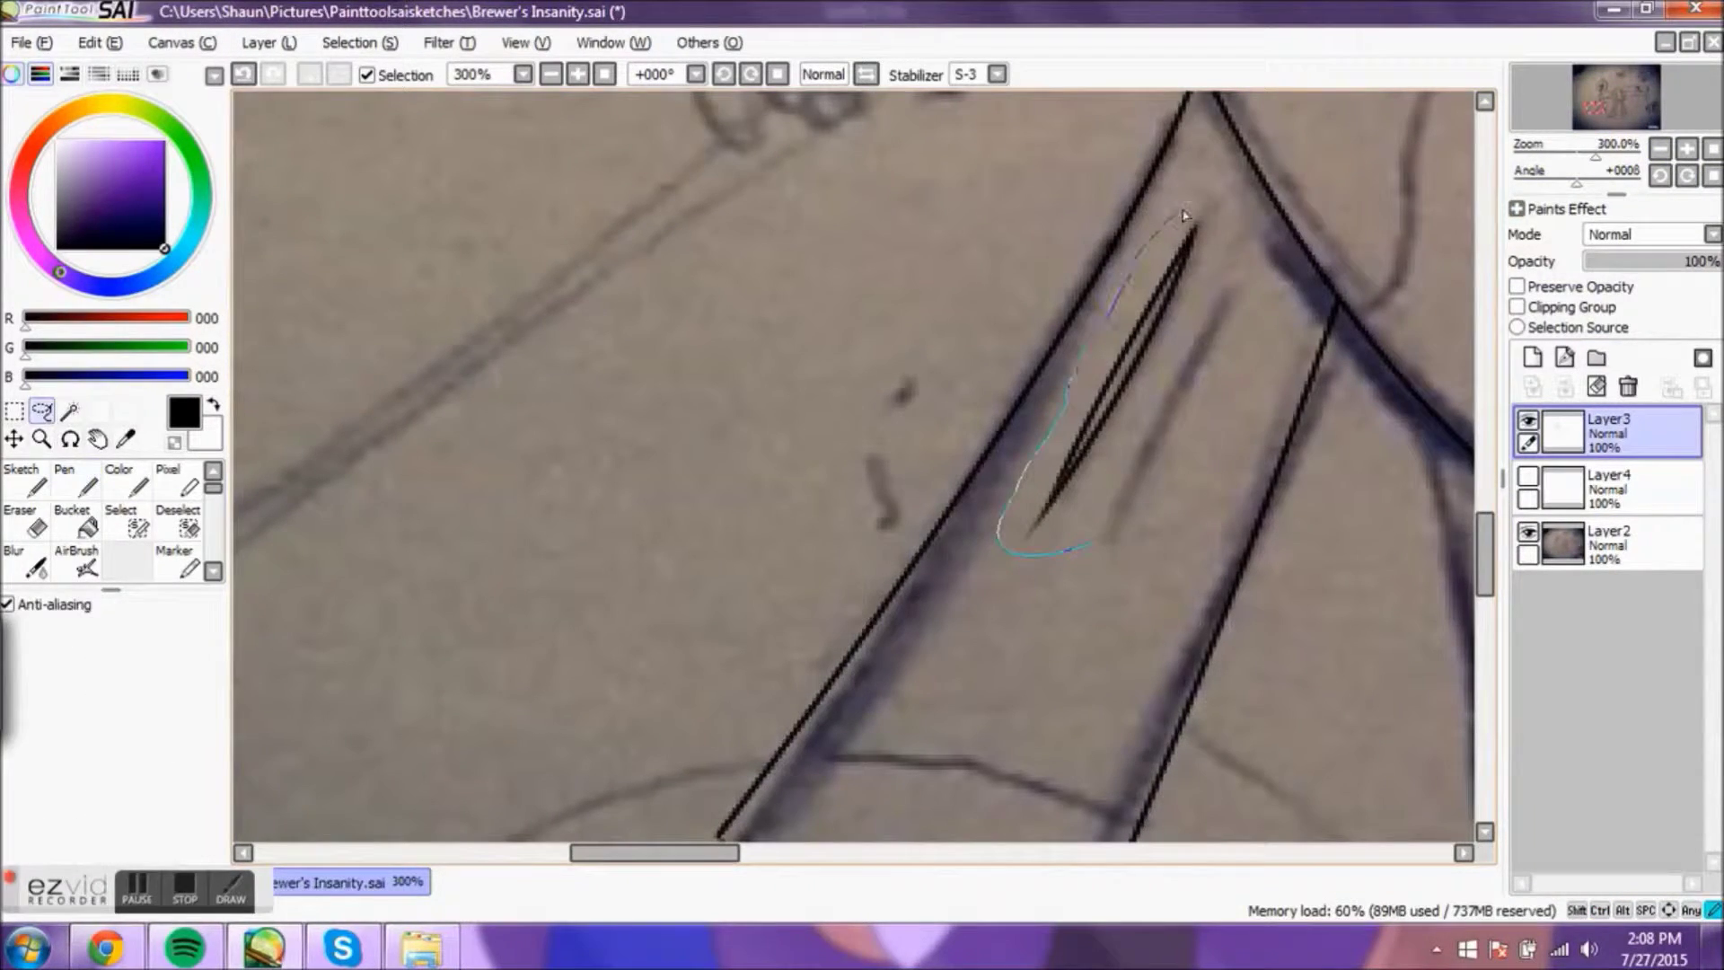
key("ctrl+d")
left_click(76, 480)
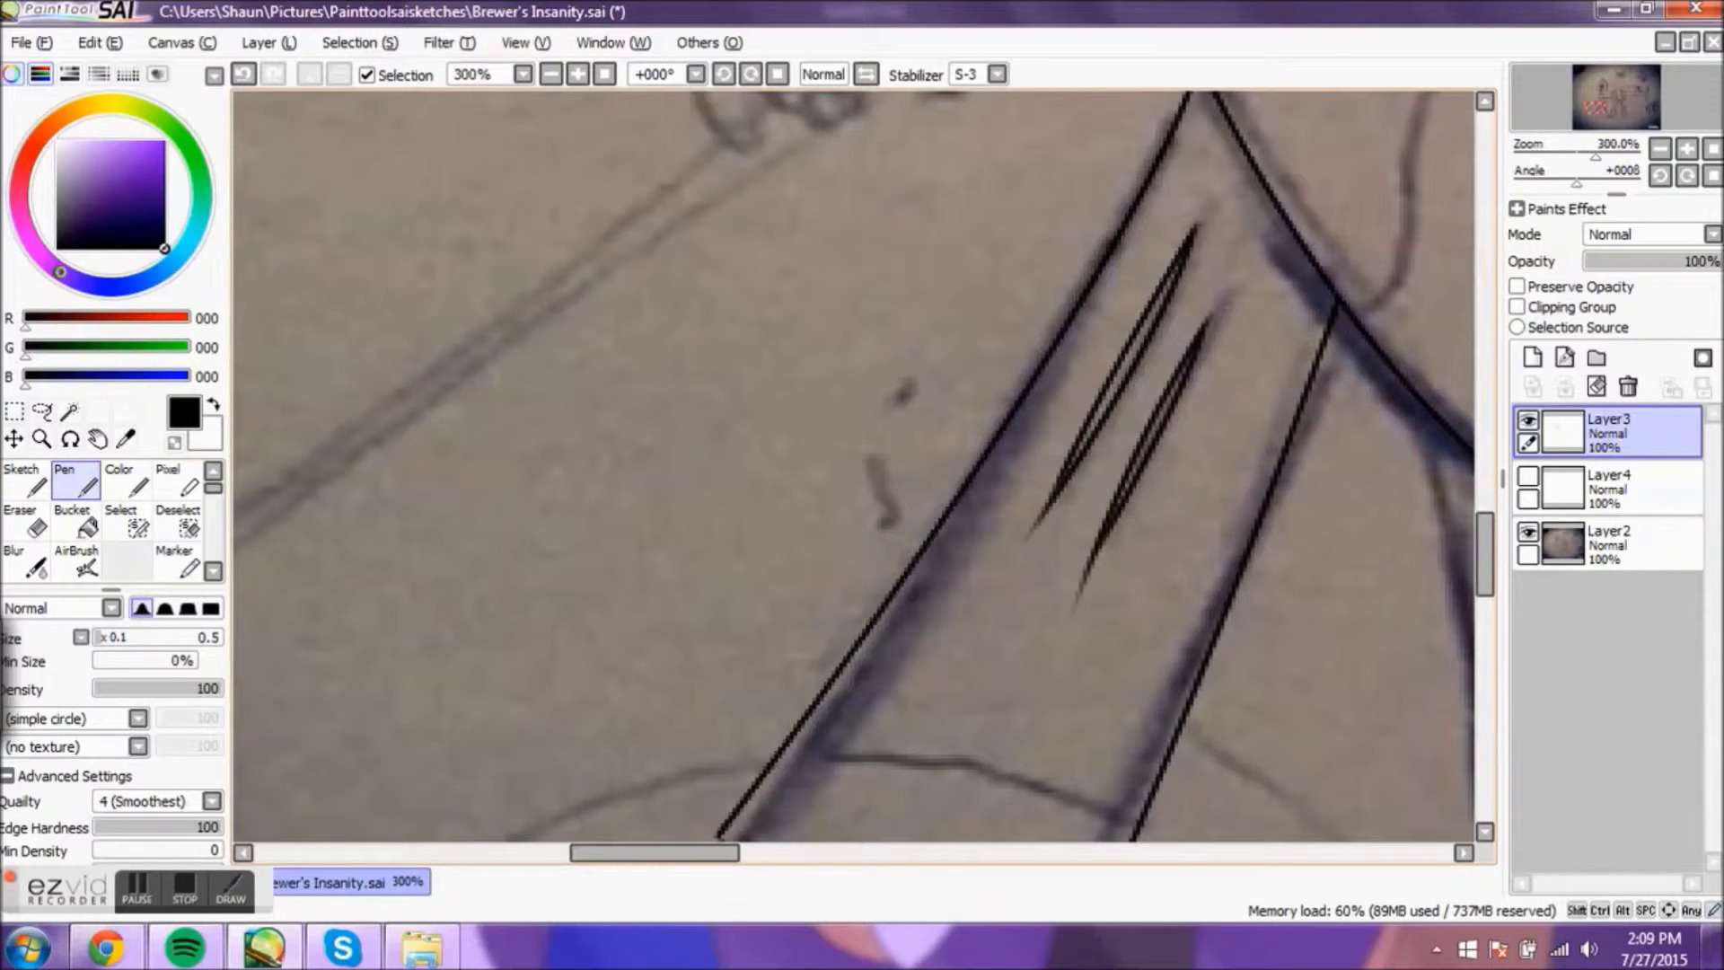
Step: Ink the hoof outlines at the bottoms of the standing legs, following the sketch
left_click_drag(726, 852, 958, 853)
left_click_drag(511, 317, 345, 726)
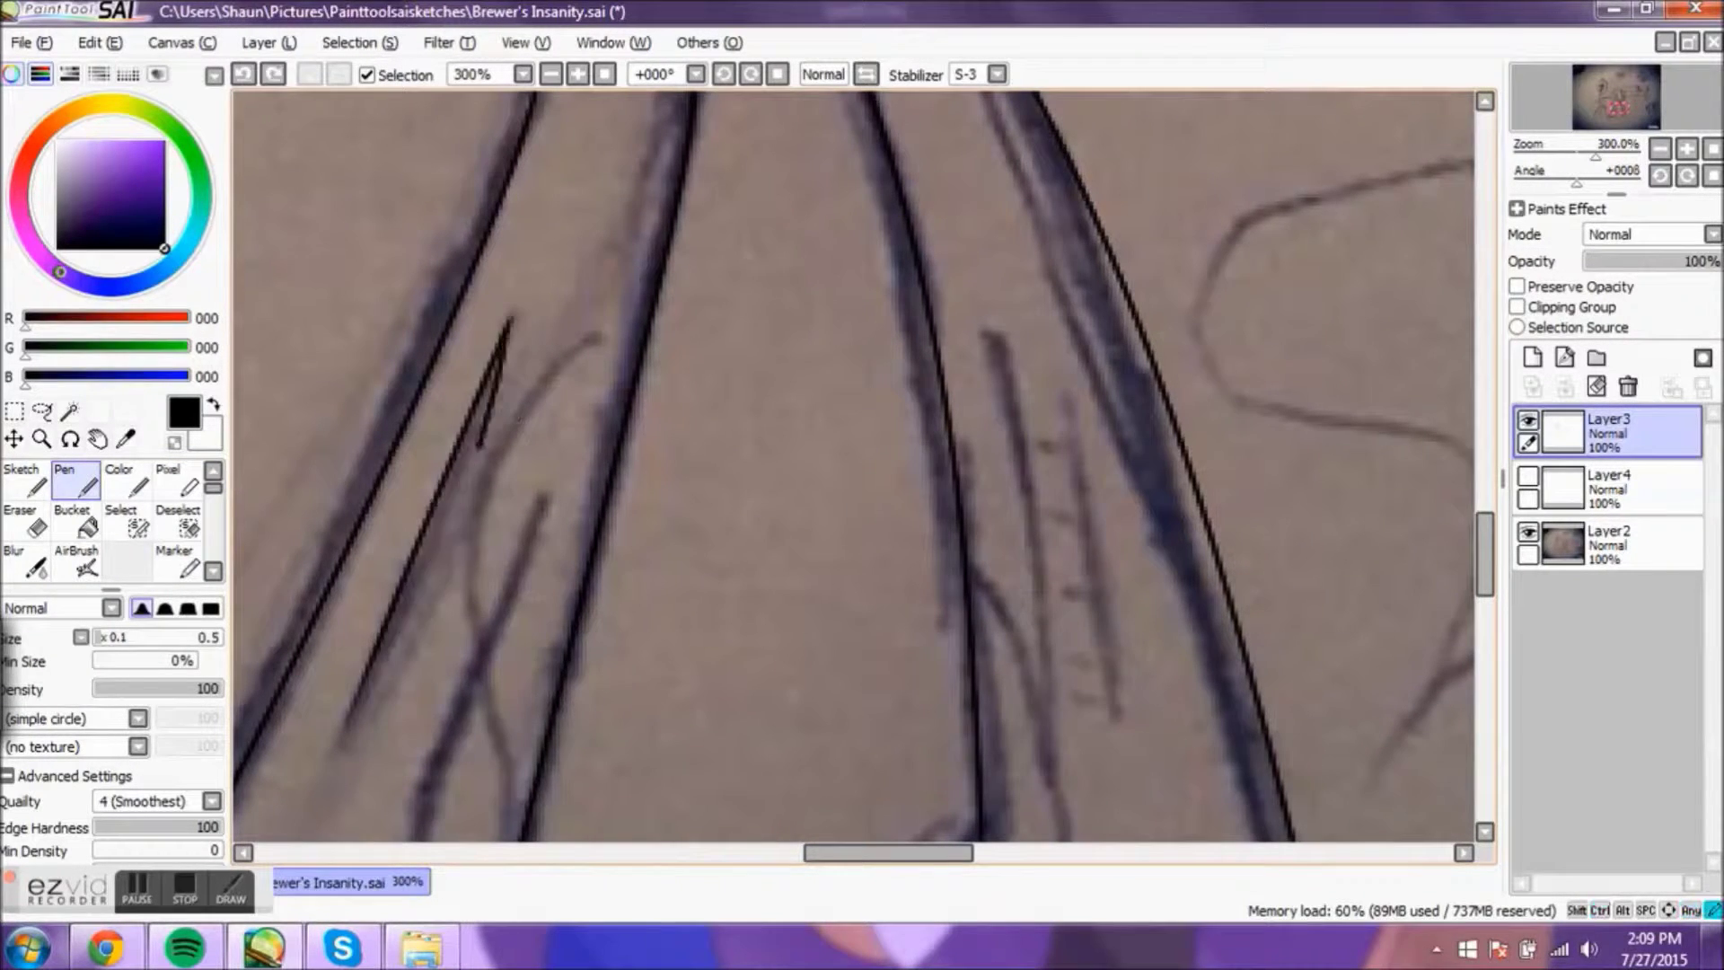
left_click_drag(888, 853, 738, 853)
left_click_drag(1485, 552, 1485, 614)
left_click_drag(817, 853, 929, 853)
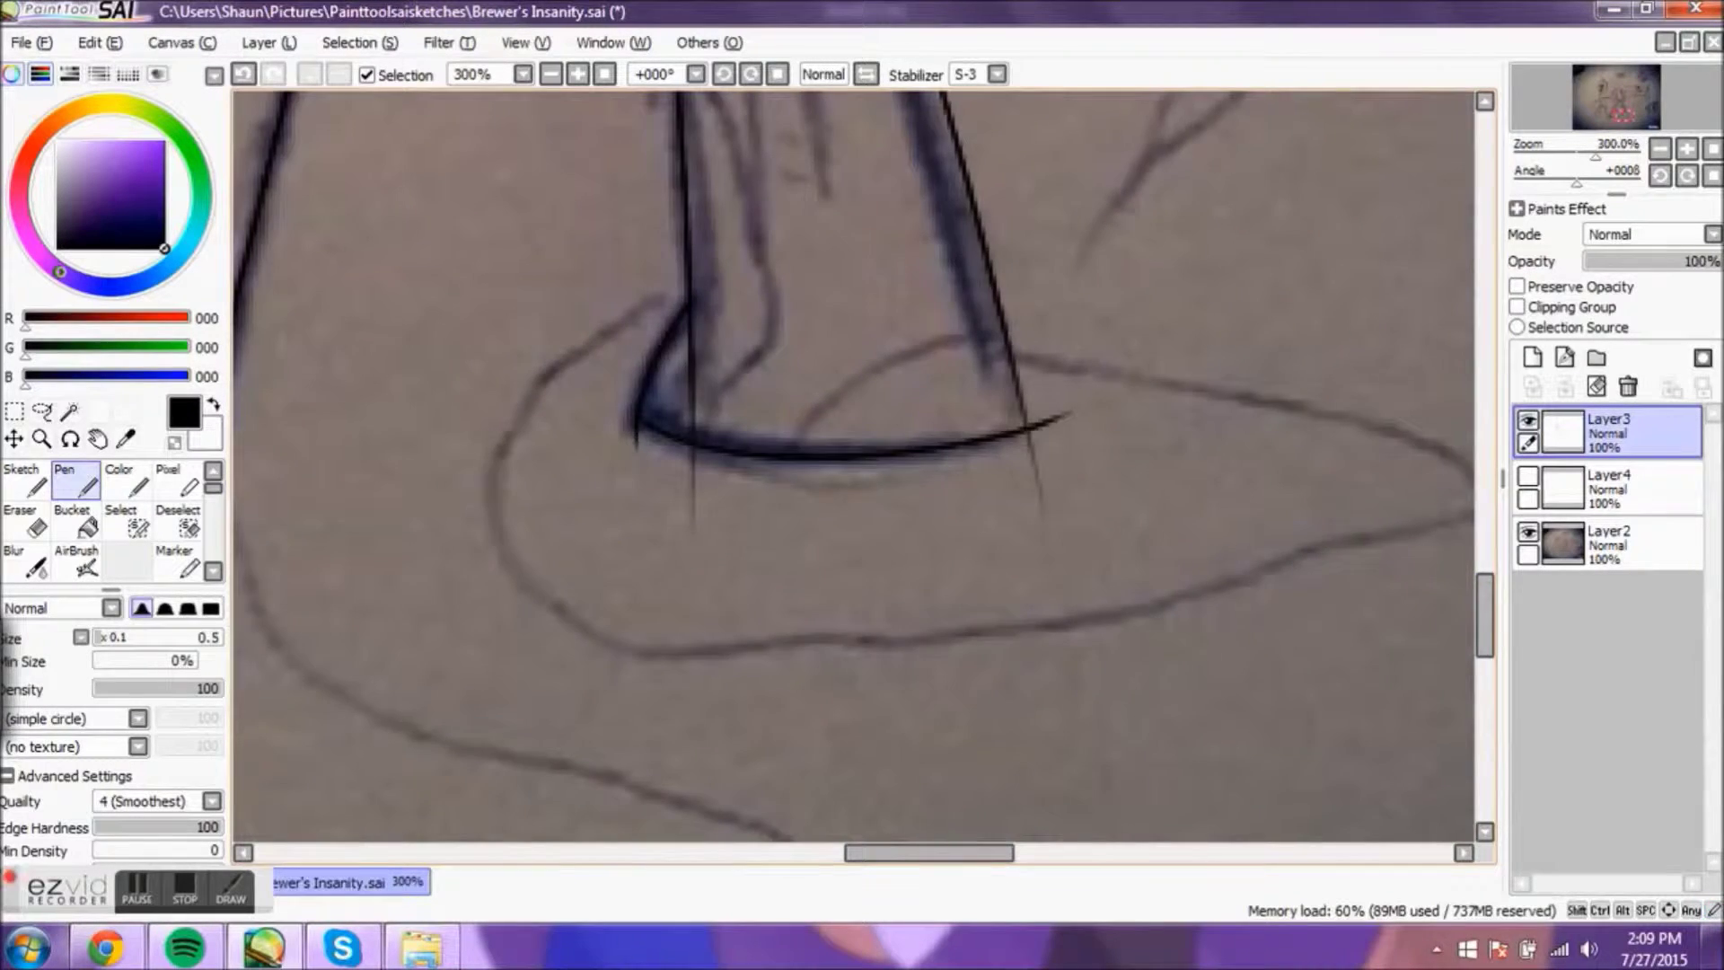
Step: Erase the leg lines that overshoot the hind hooves and retouch the hoof corners with the Pen tool
left_click_drag(1484, 615, 1485, 494)
key("e")
left_click_drag(644, 611, 1302, 296)
scroll(1320, 425, "up", 1)
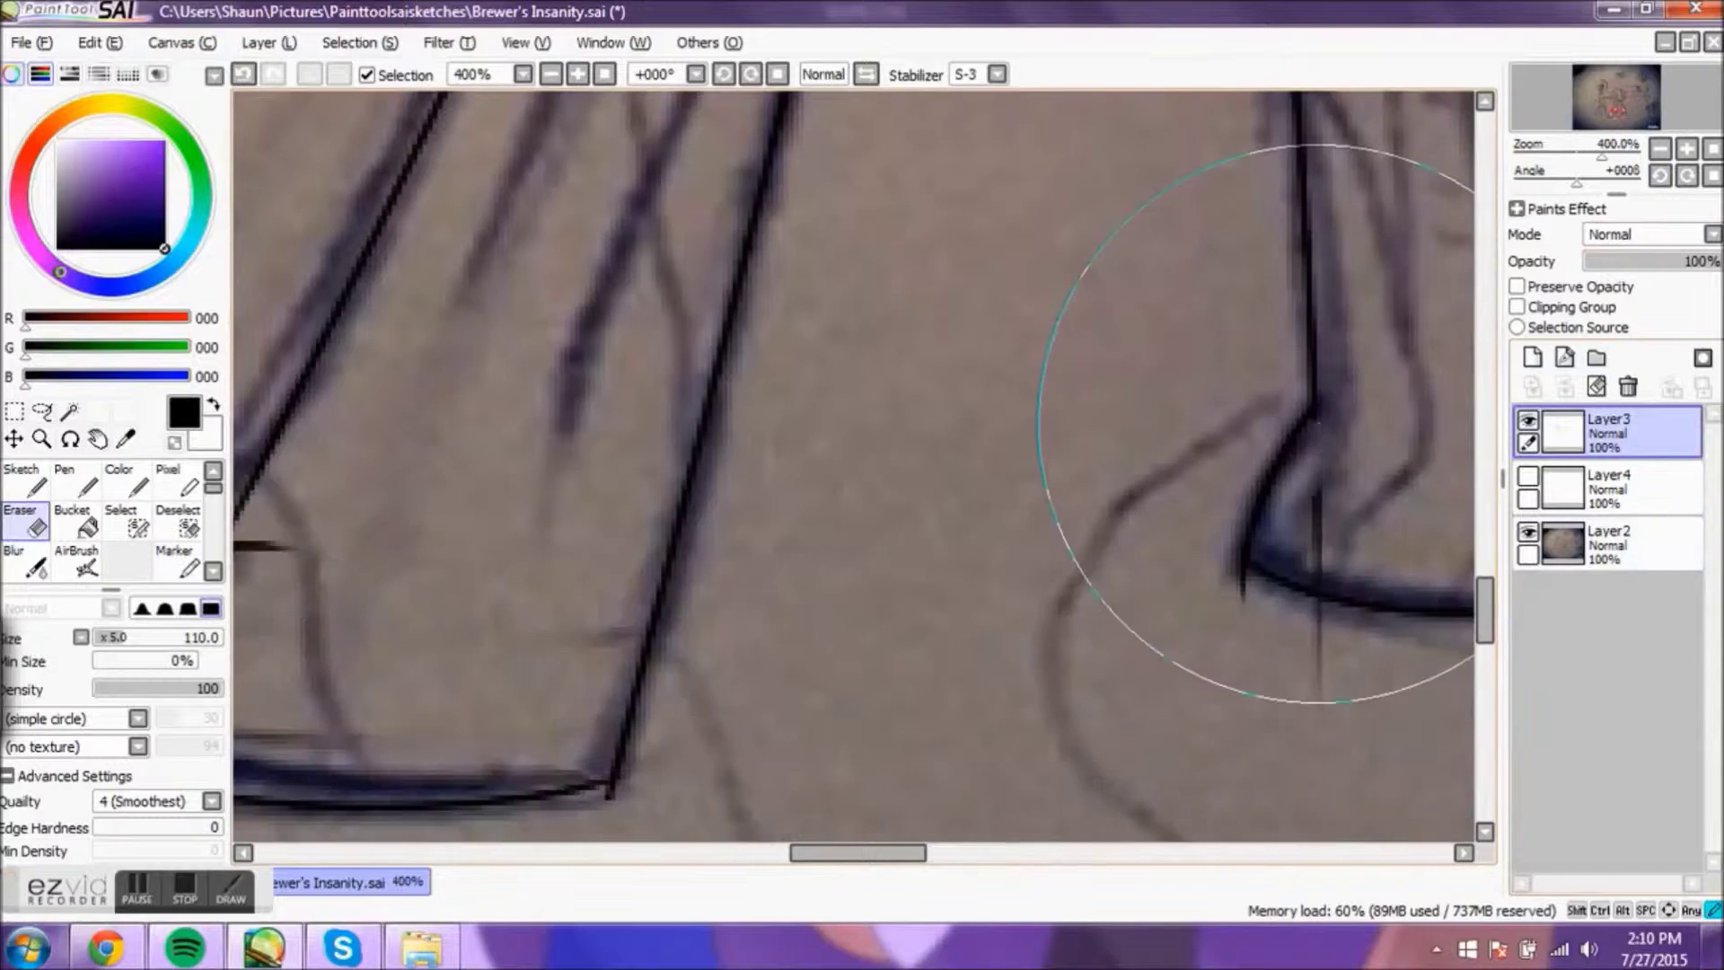
key("n")
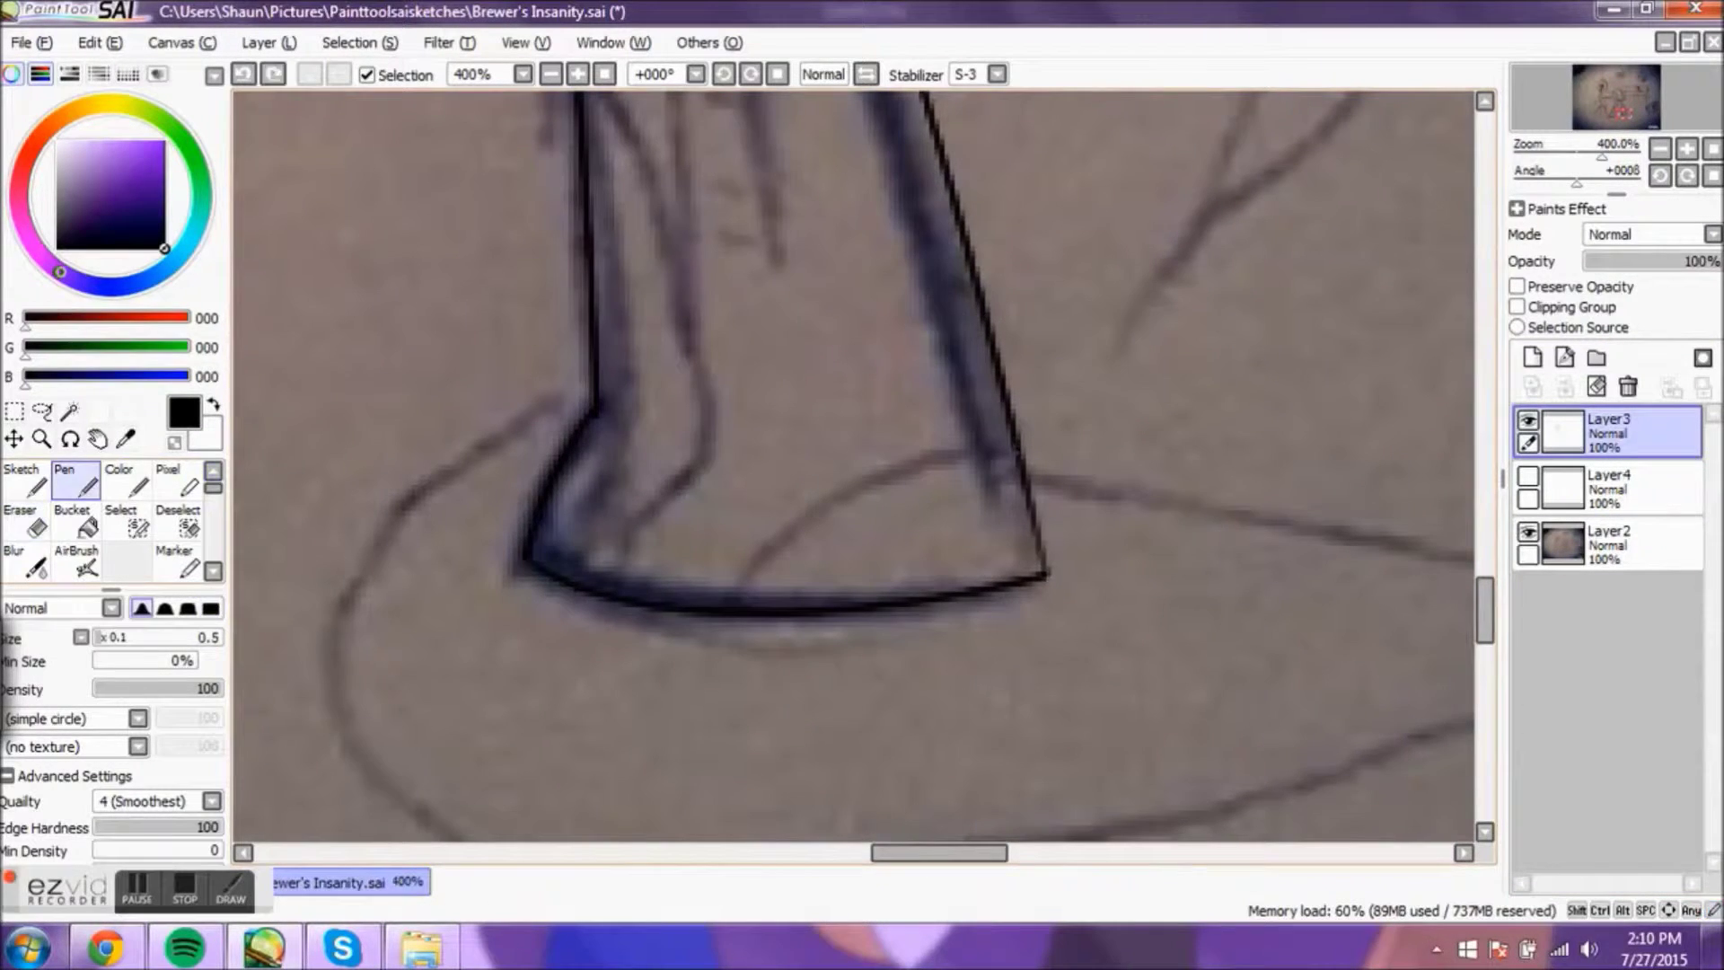
key("e")
left_click_drag(751, 423, 849, 597)
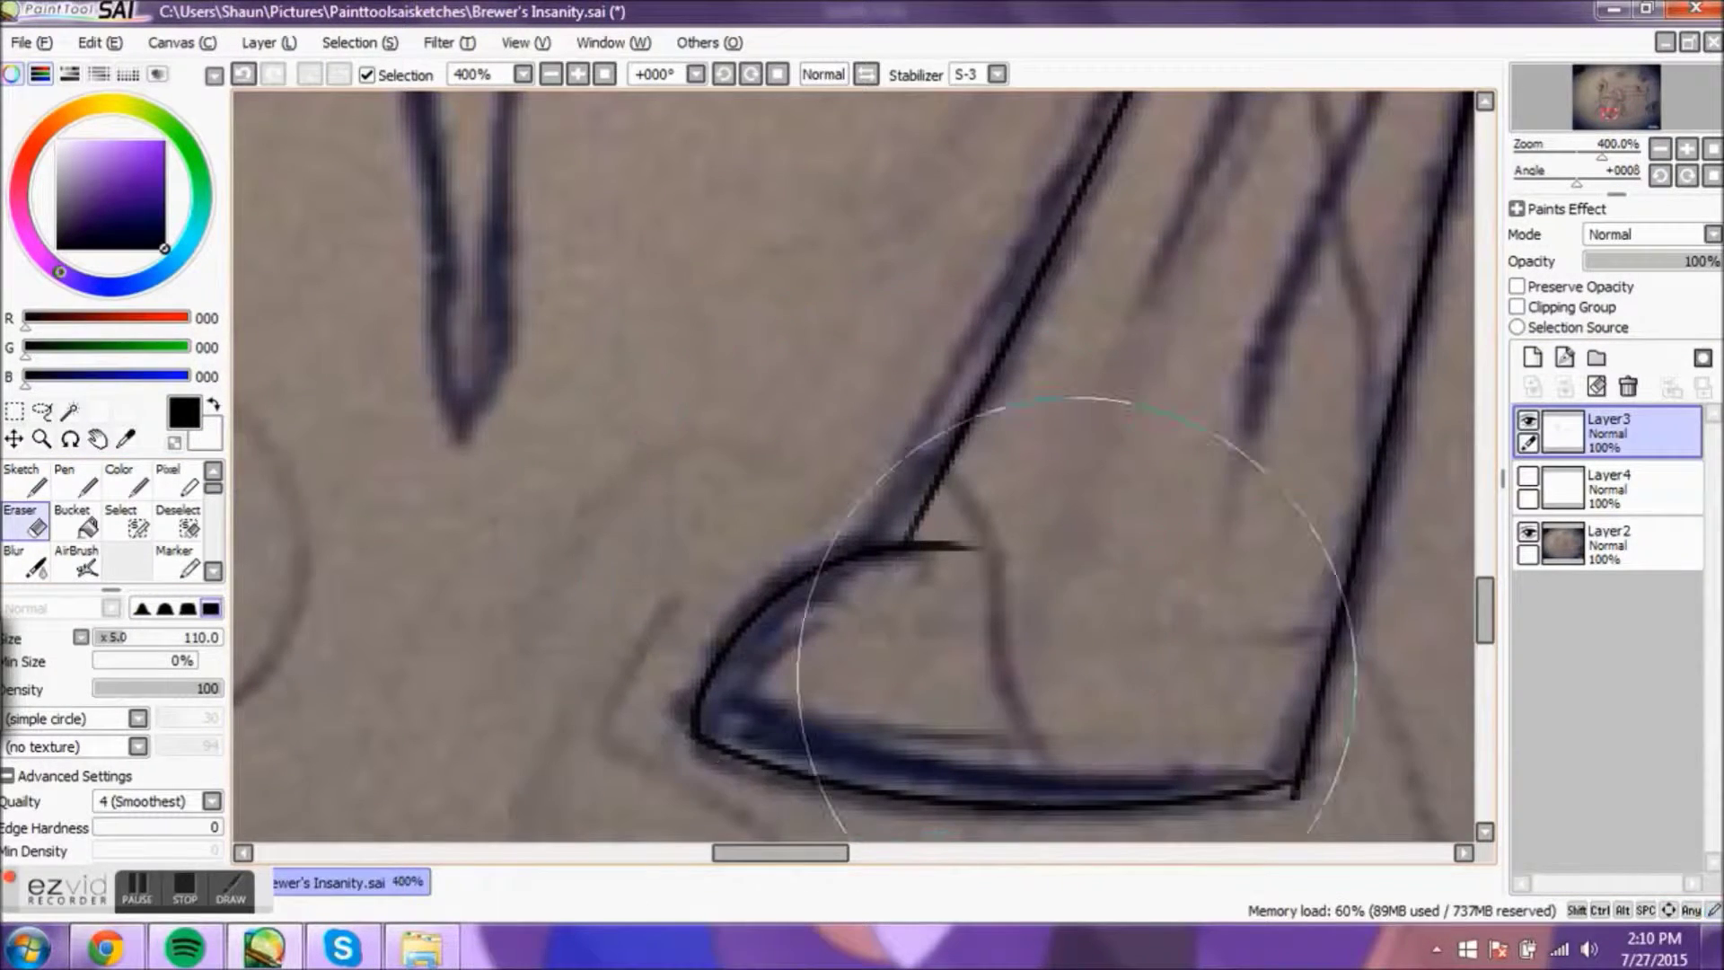
key("n")
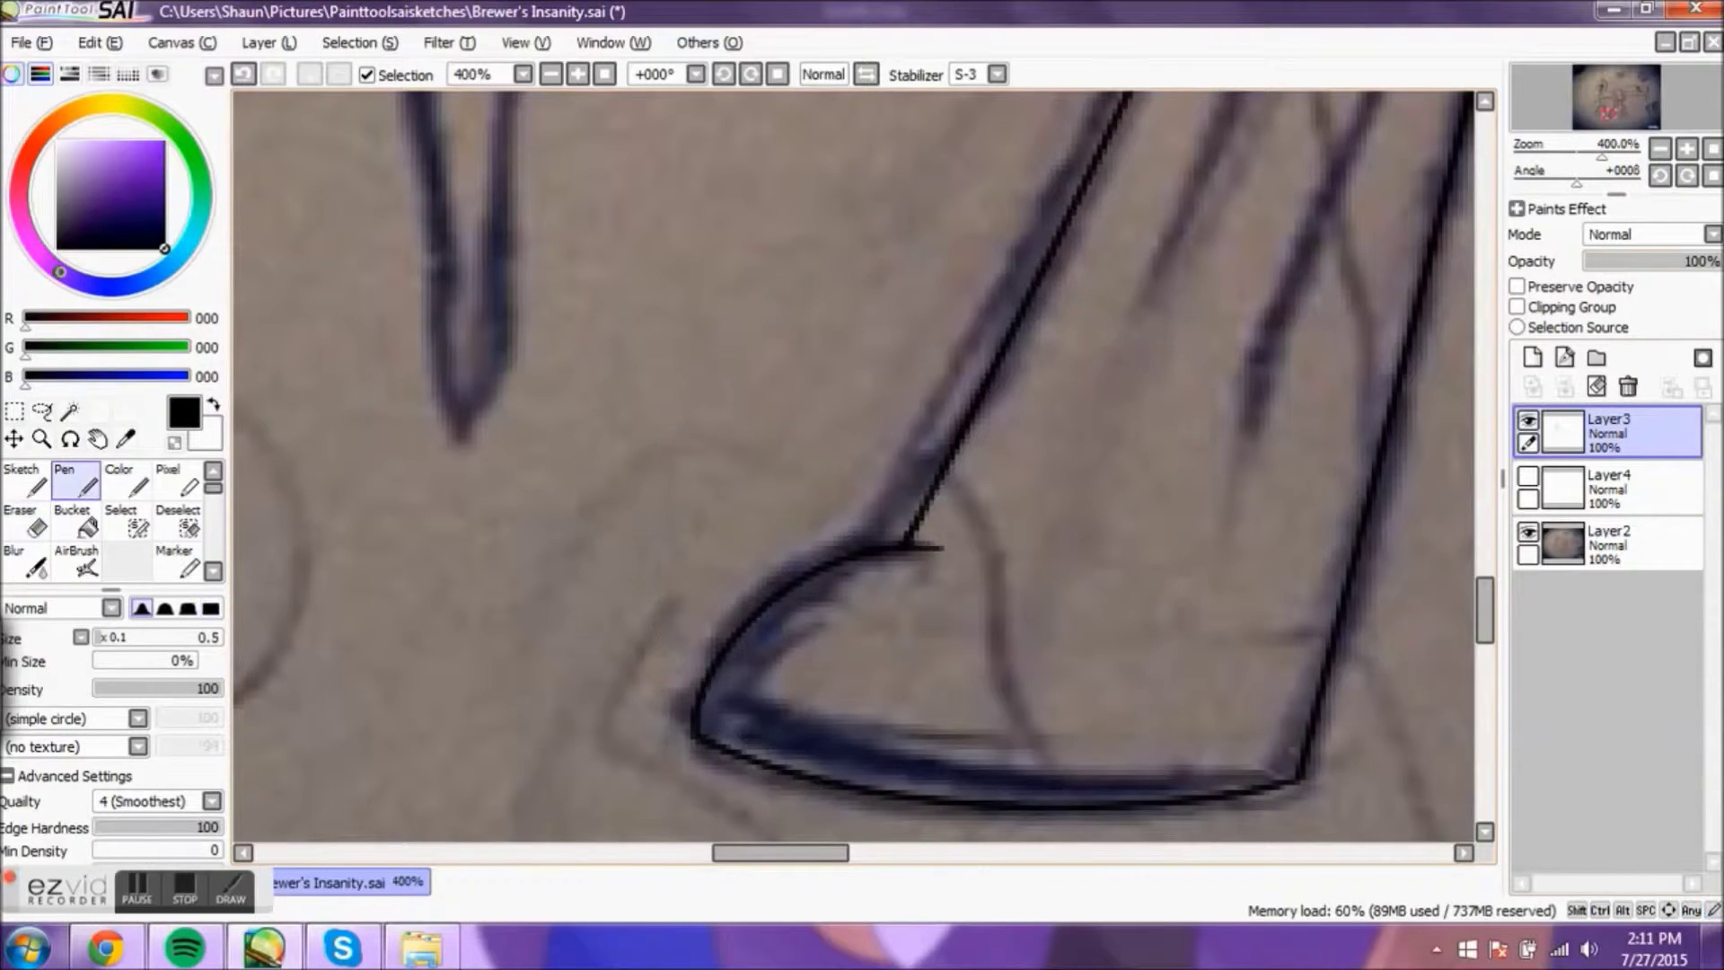
Step: Trim the stray line end at the front of the raised foreleg's shoulder and smooth its outline
scroll(898, 538, "down", 5)
left_click(1528, 531)
left_click(1527, 531)
left_click(1528, 531)
left_click(1527, 531)
scroll(853, 467, "up", 5)
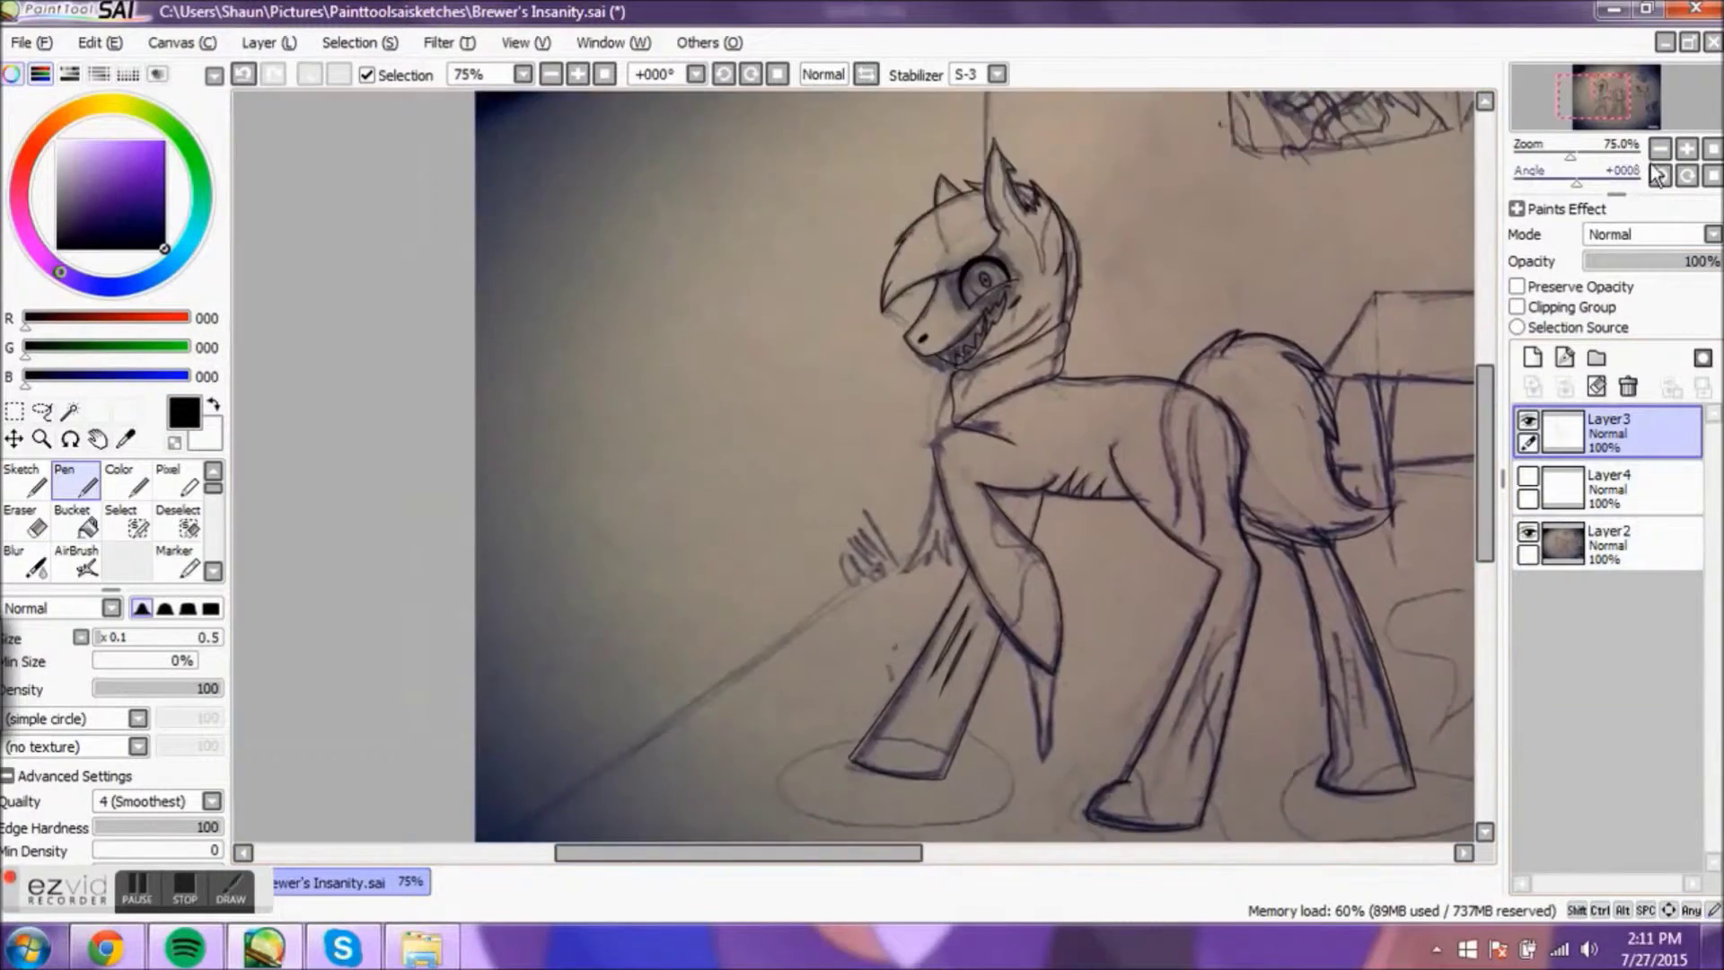
key("e")
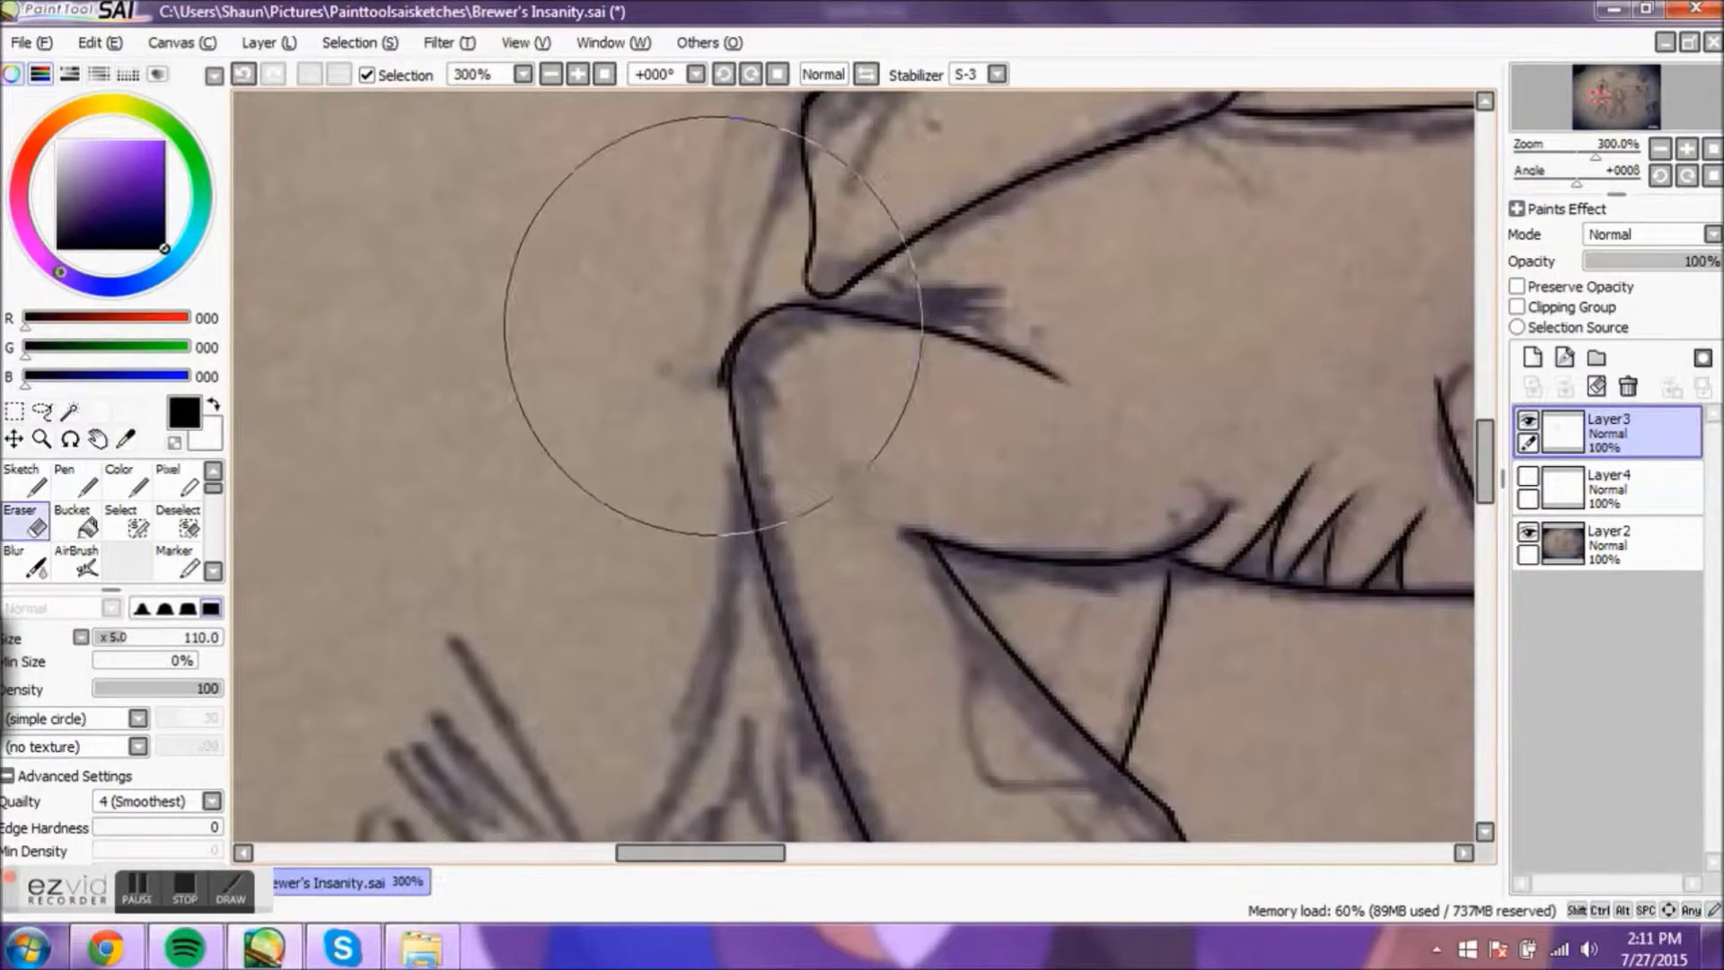
scroll(633, 303, "up", 2)
key("n")
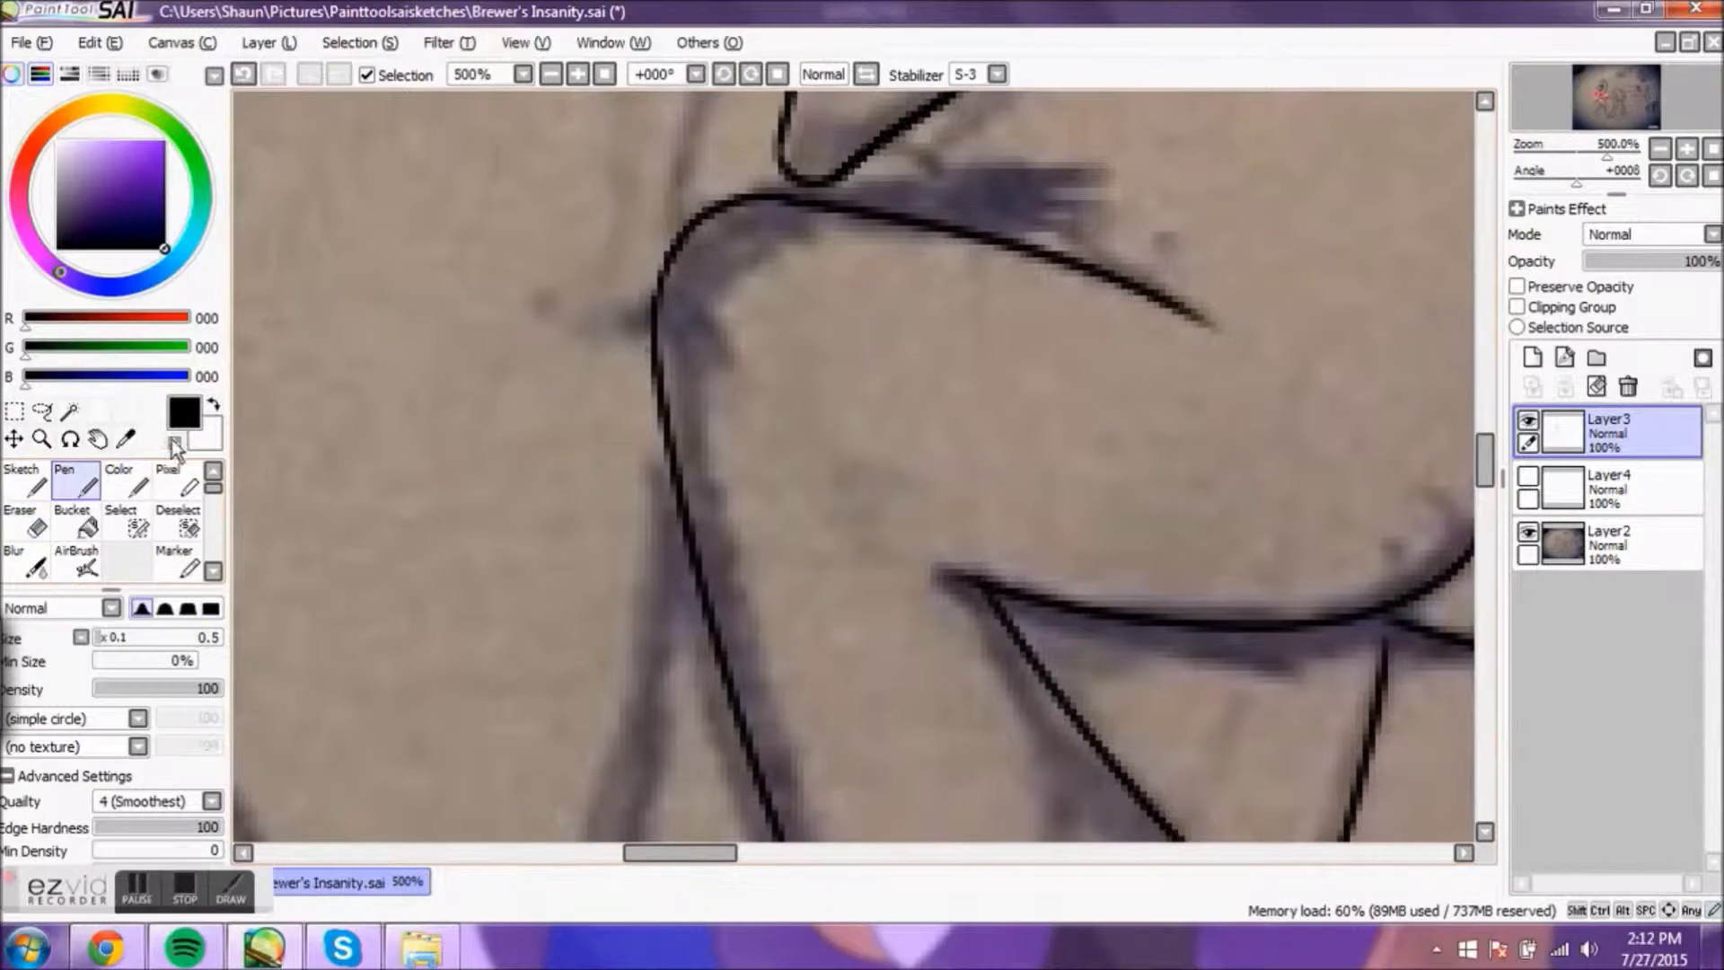
Step: Compare the shoulder and body line art with the scanned sketch, viewing it with and without the sketch layer
scroll(633, 370, "down", 4)
scroll(633, 370, "up", 3)
left_click(1660, 149)
left_click(1660, 149)
left_click(1659, 149)
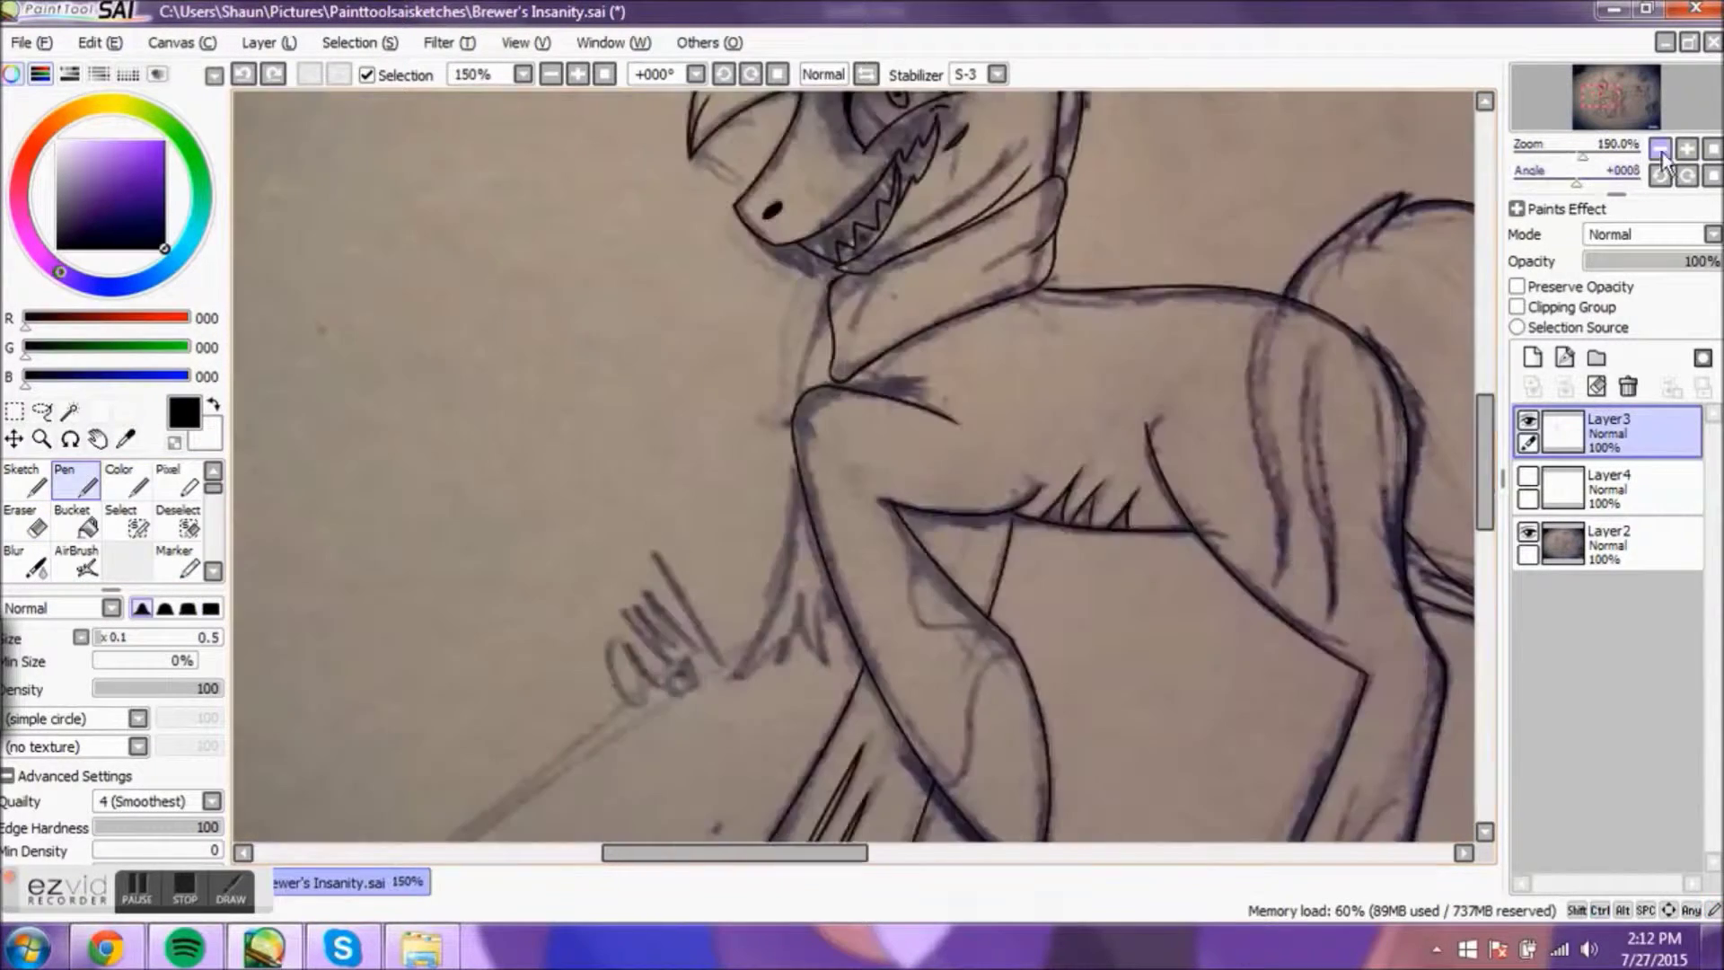
scroll(852, 467, "up", 2)
key("e")
scroll(852, 467, "down", 4)
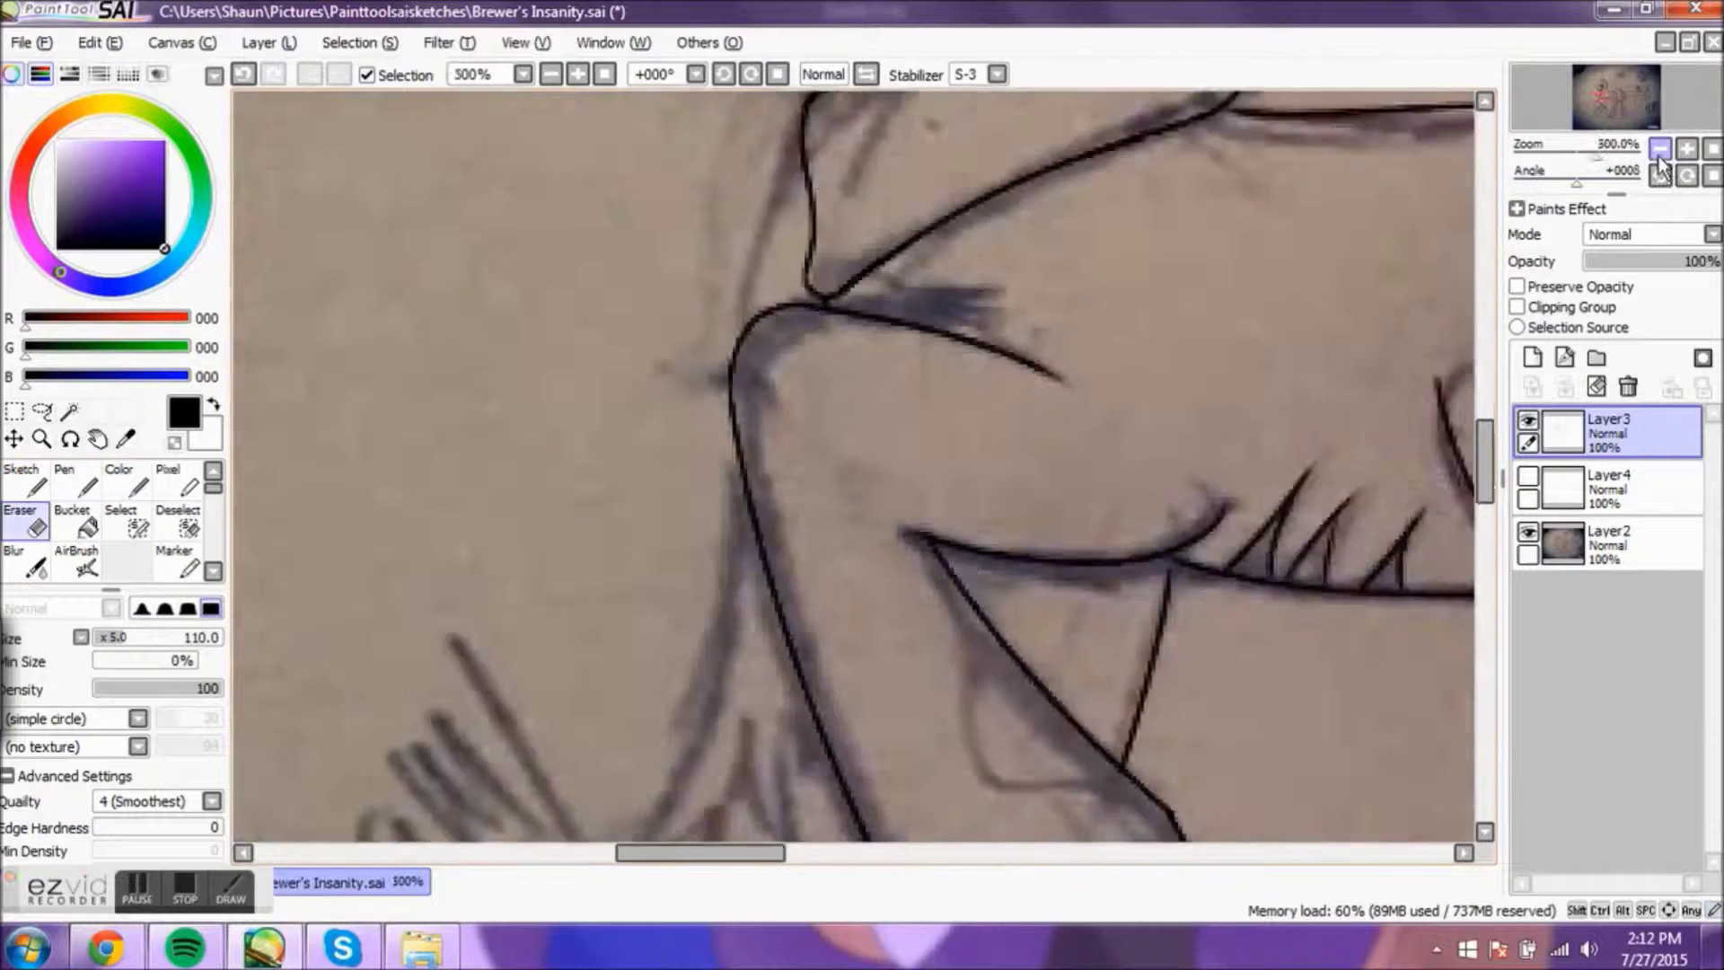
left_click(1527, 531)
left_click(1528, 531)
Step: Ink two narrow pointed marks inside the near hind leg's lower part, above the hoof
left_click_drag(1486, 408, 1490, 469)
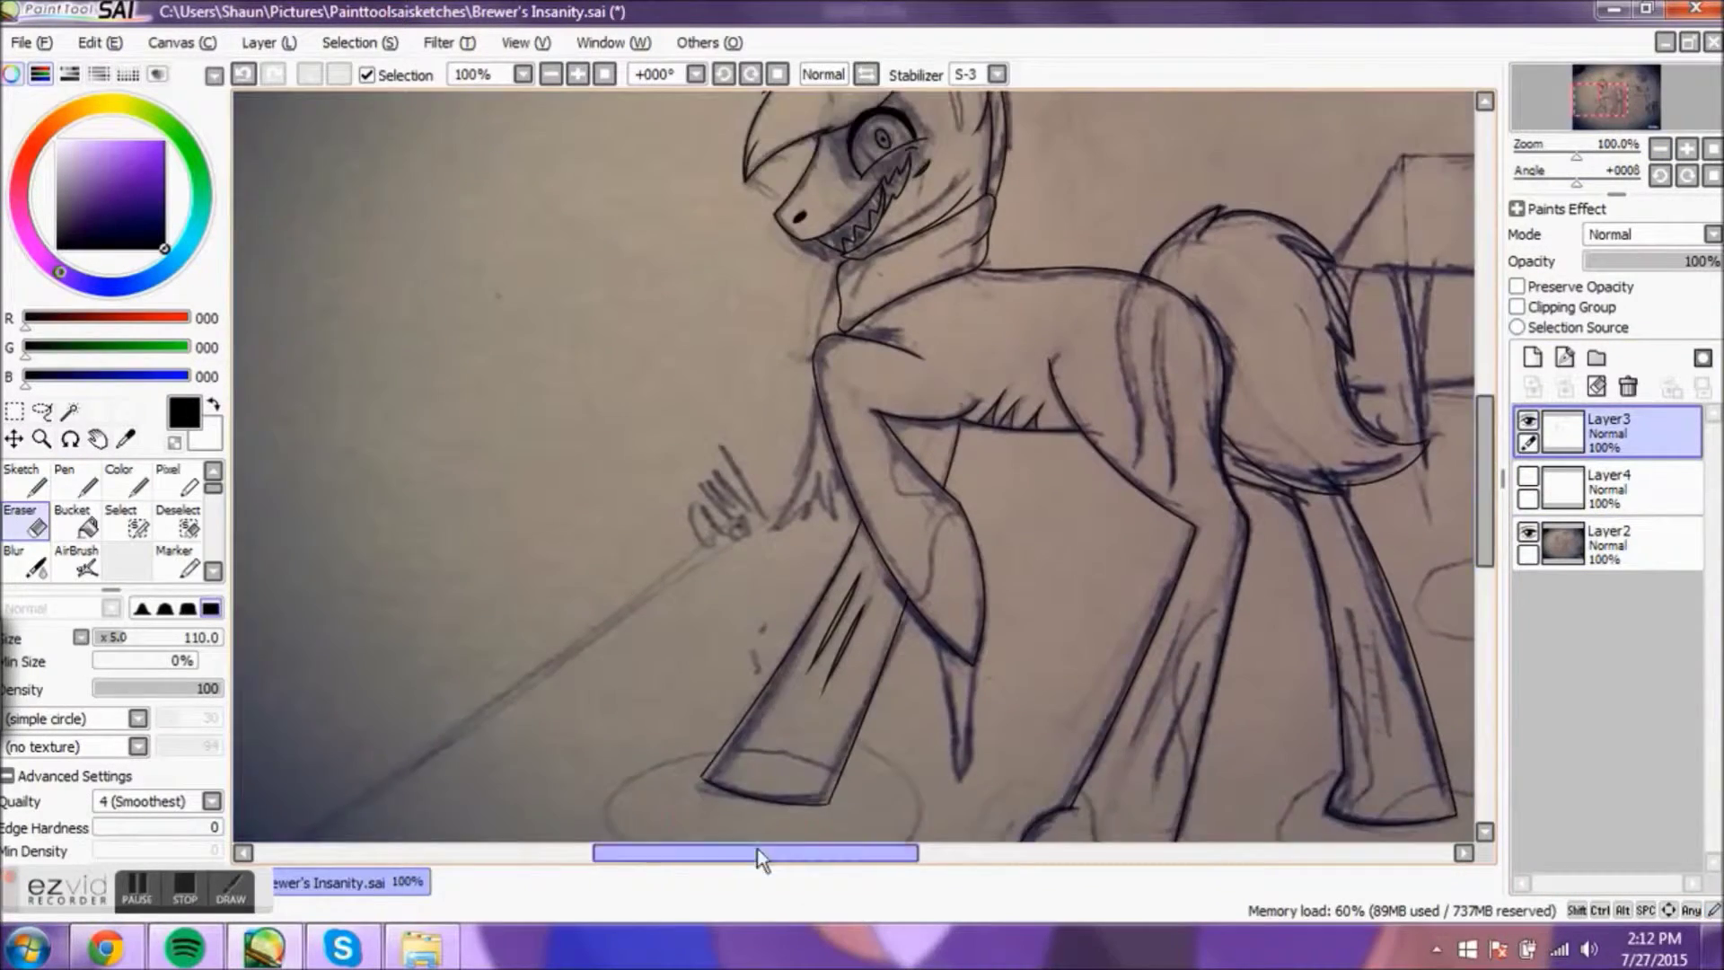
left_click_drag(757, 861, 830, 861)
scroll(898, 404, "up", 3)
key("n")
left_click_drag(1028, 130, 857, 548)
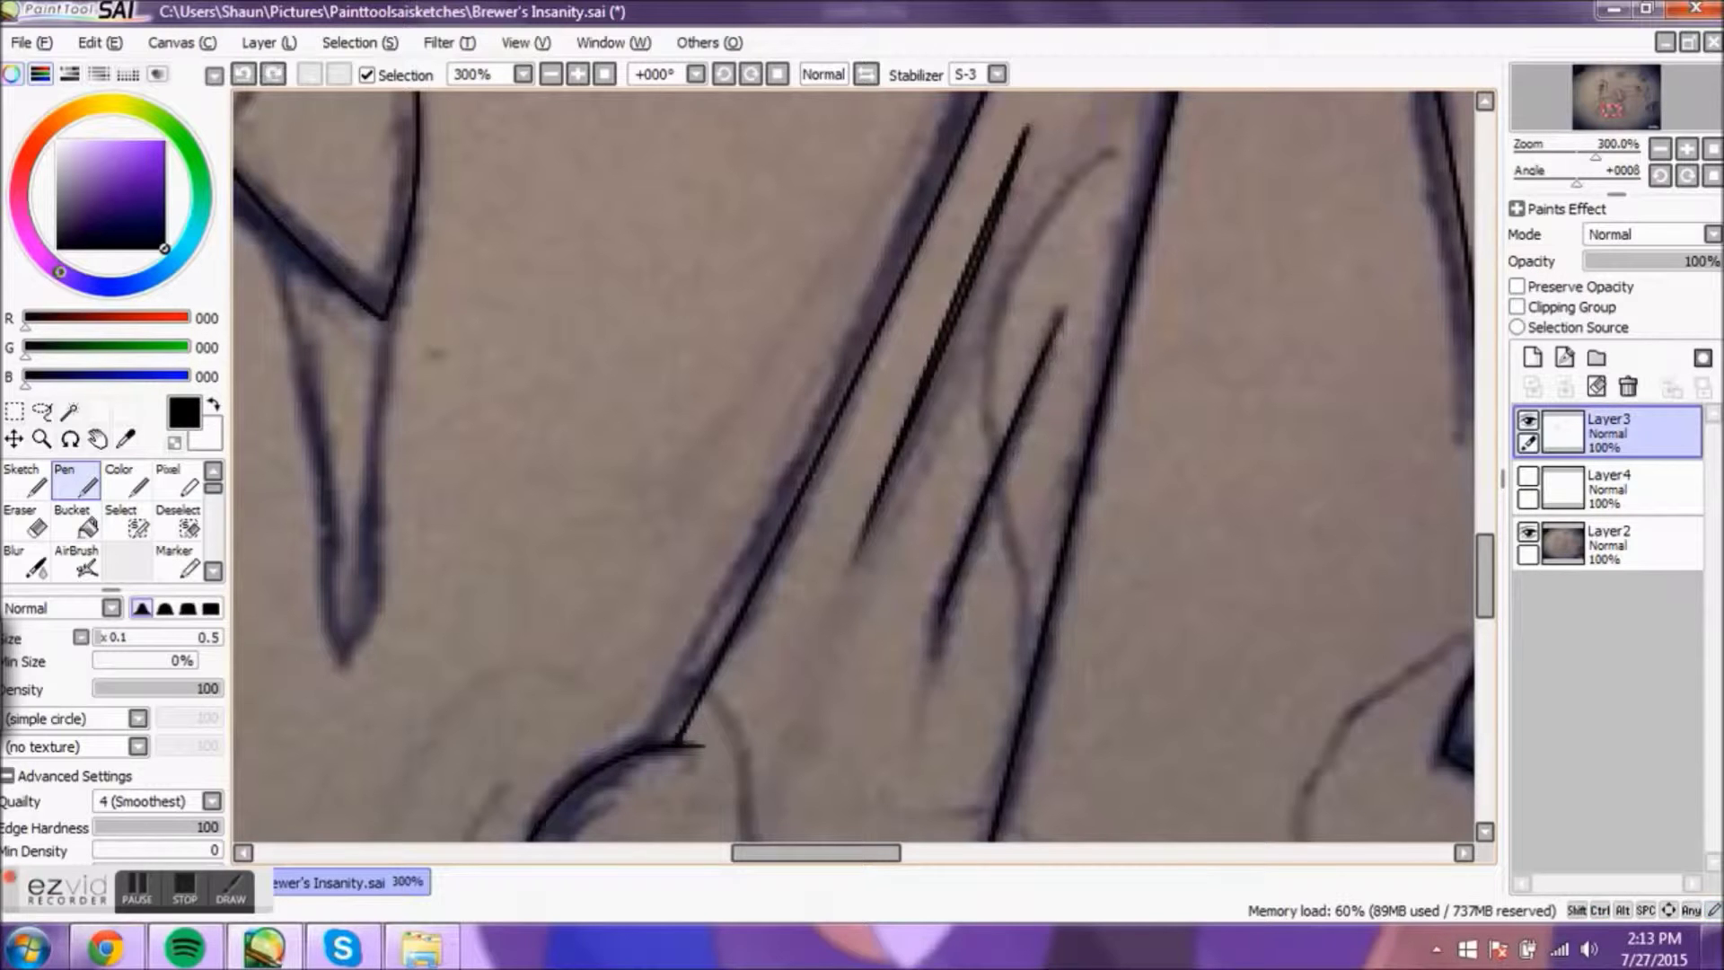
key("ctrl+z")
left_click_drag(1060, 309, 930, 618)
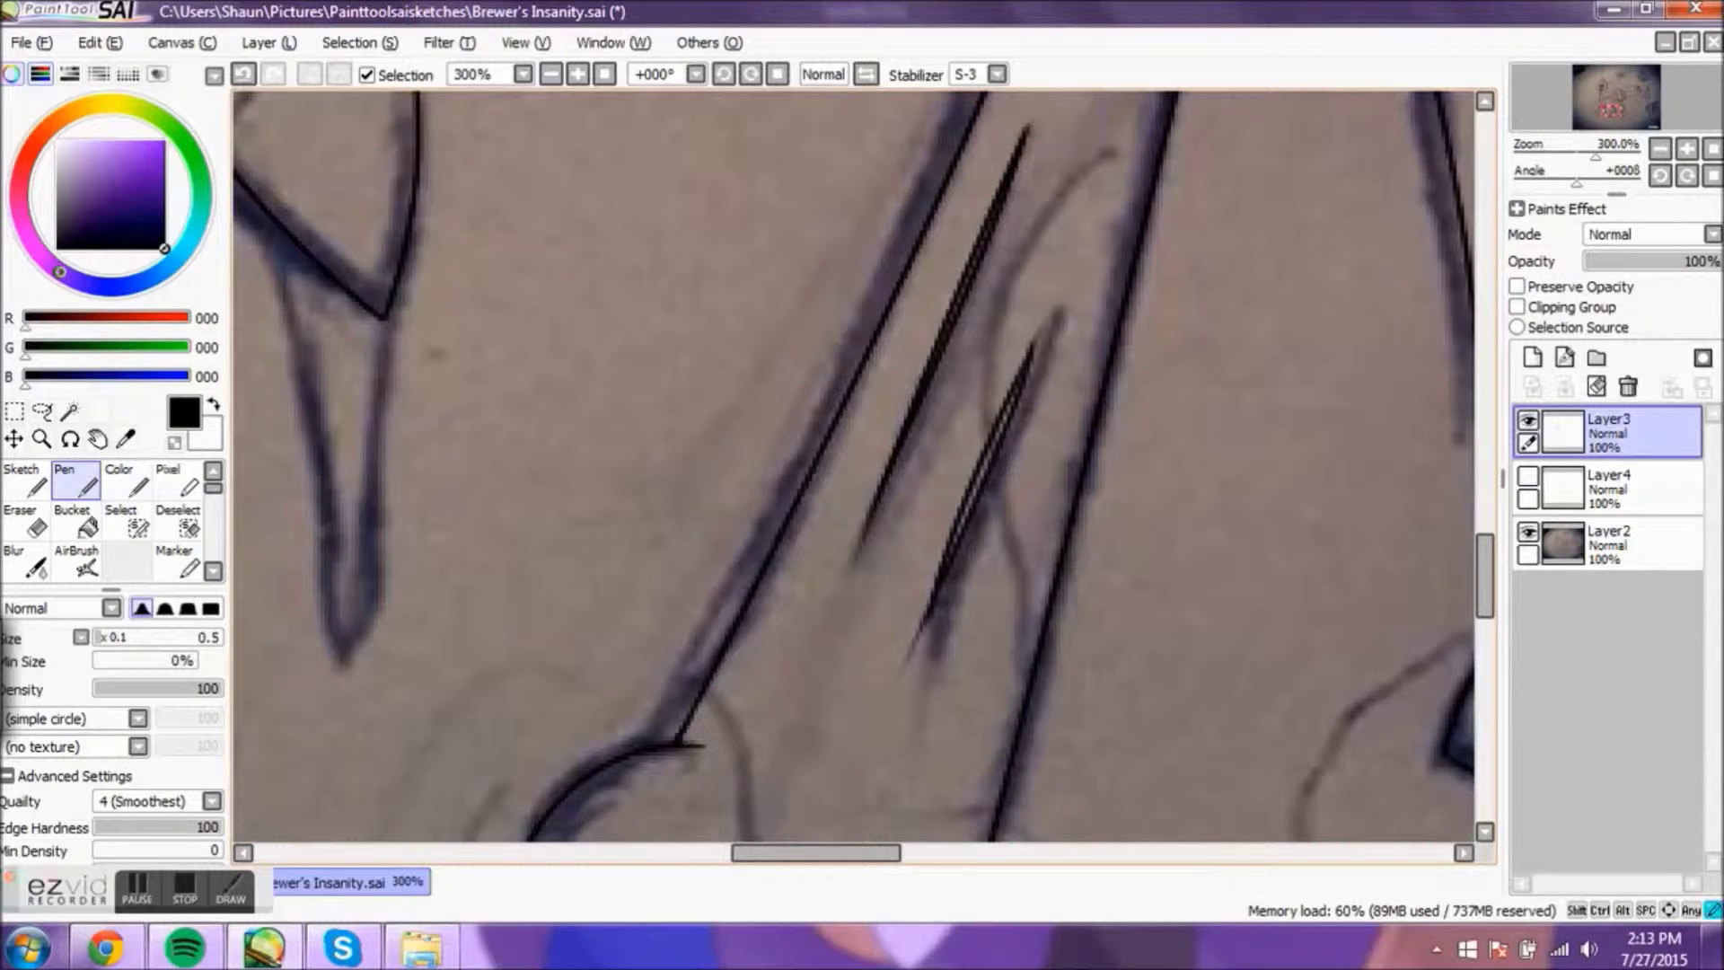
Step: Hide the sketch layer and sharpen the tips of the pointed marks on the near hind leg and standing foreleg
key("e")
left_click(1528, 531)
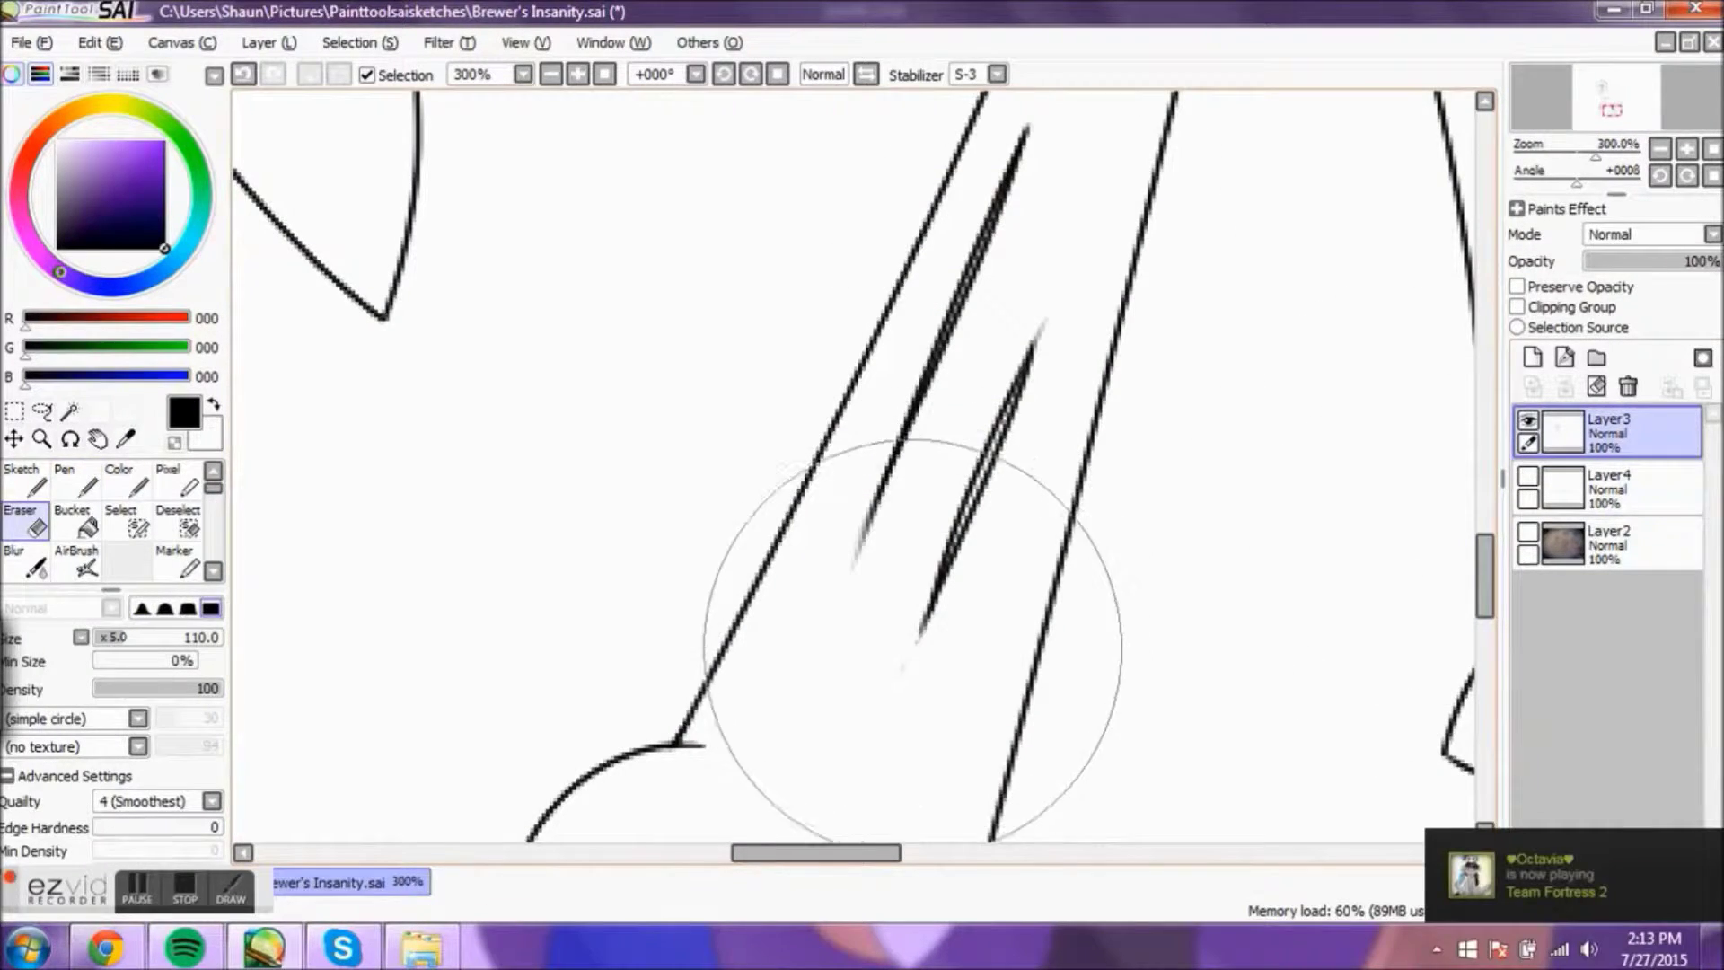
key("n")
key("ctrl+z")
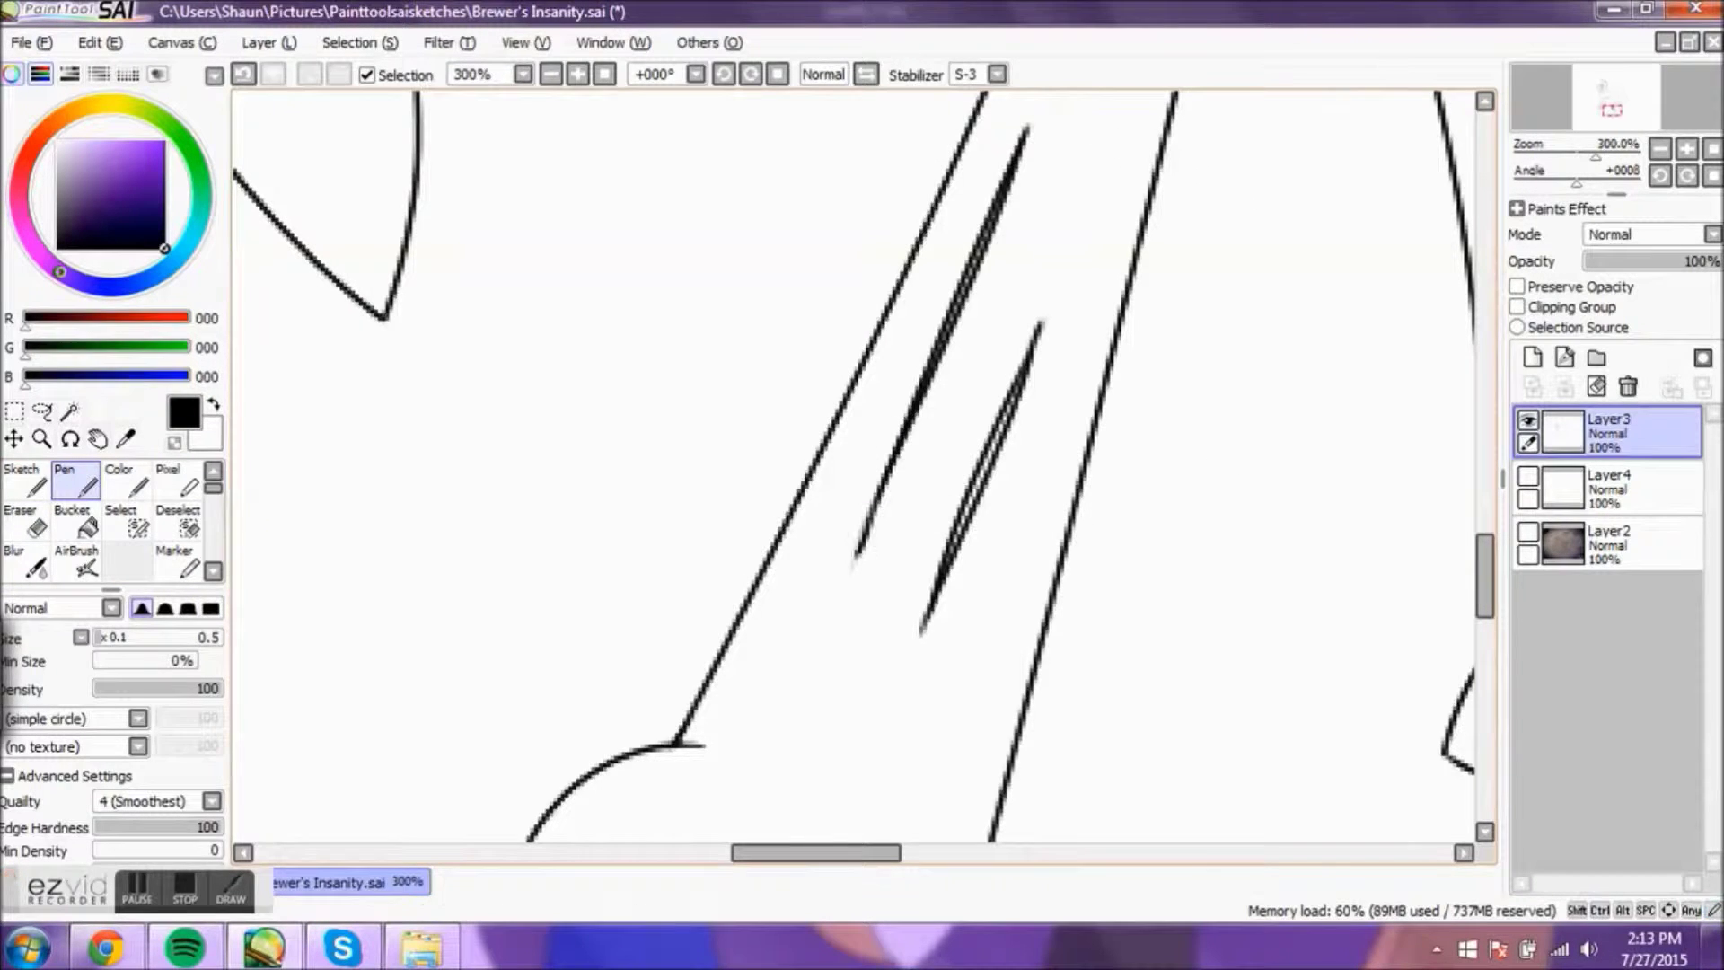
key("e")
left_click_drag(816, 852, 694, 852)
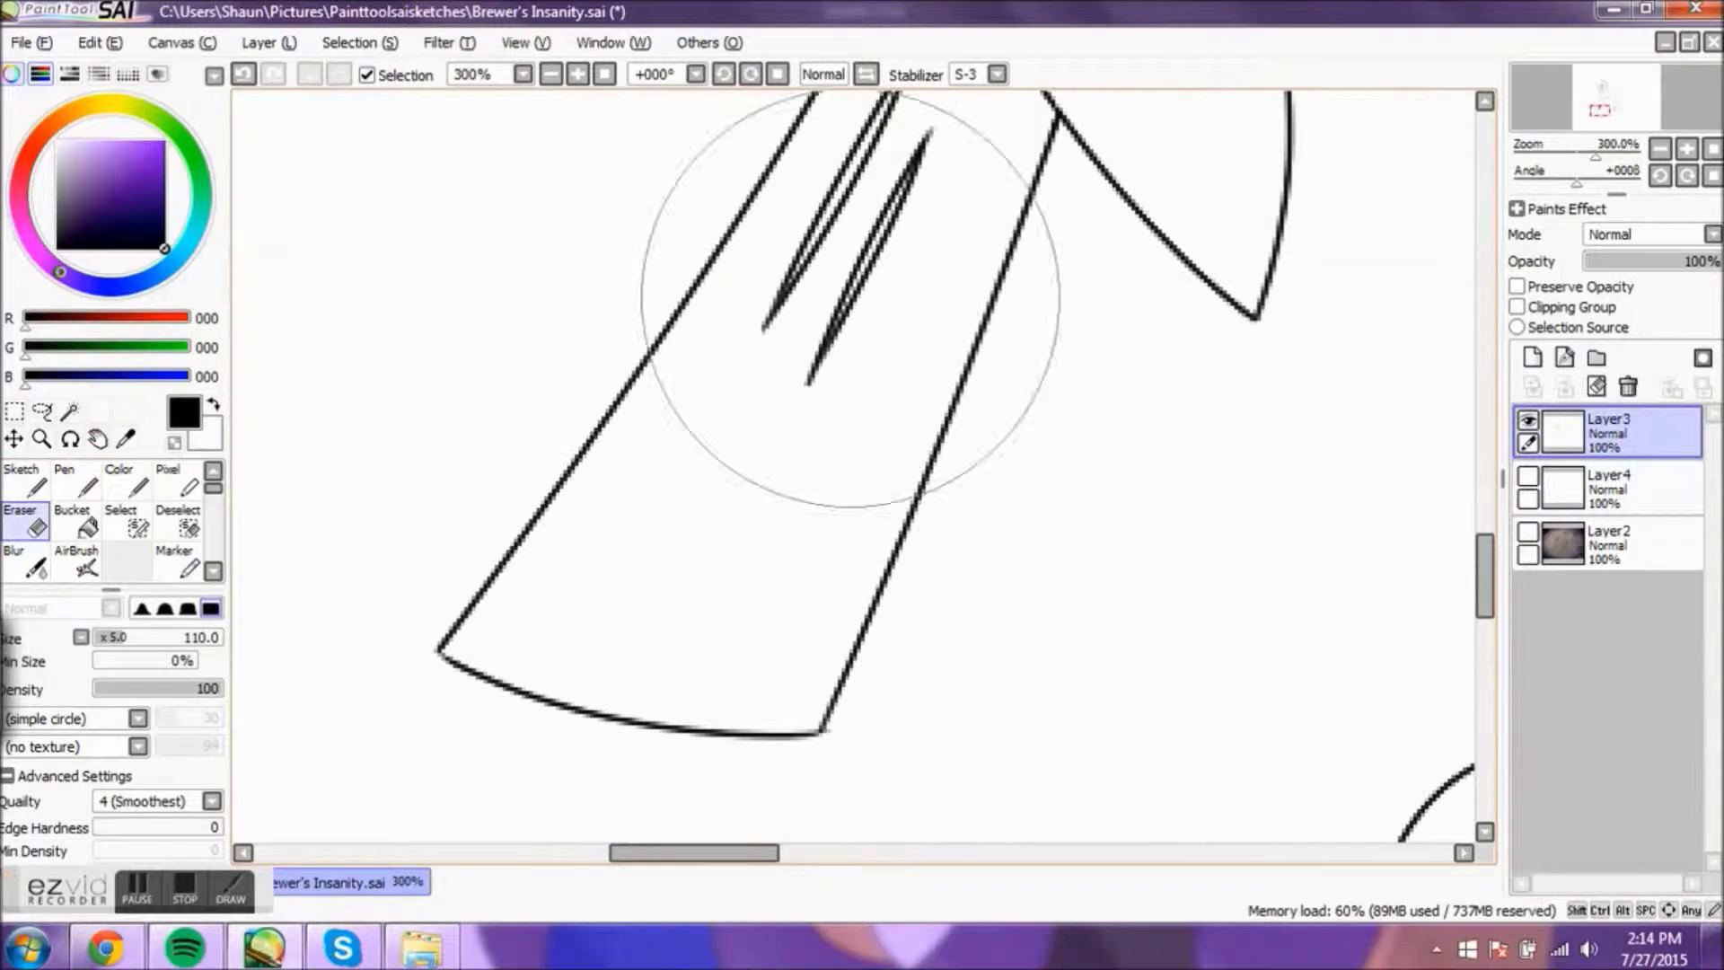
key("n")
Step: Clean up the line ends around the hind legs and the tail's underside with the Eraser and Pen tools
scroll(794, 422, "up", 5)
left_click_drag(694, 852, 857, 851)
key("e")
key("n")
scroll(853, 466, "up", 10)
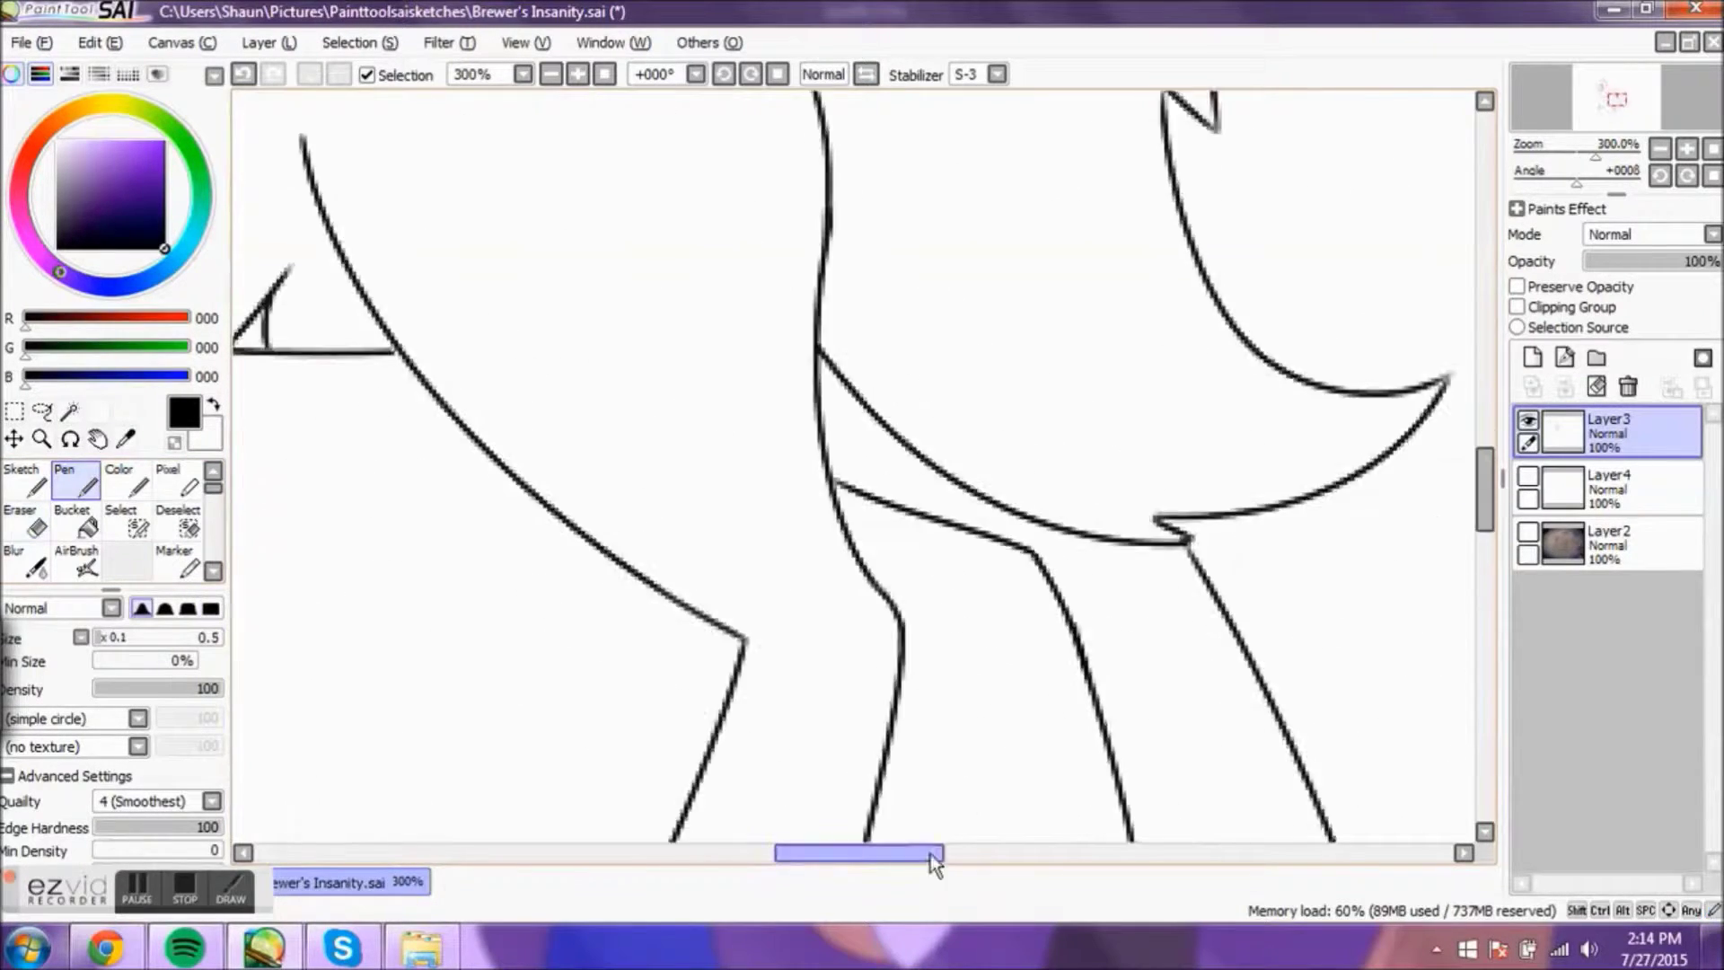
key("e")
scroll(1497, 503, "down", 10)
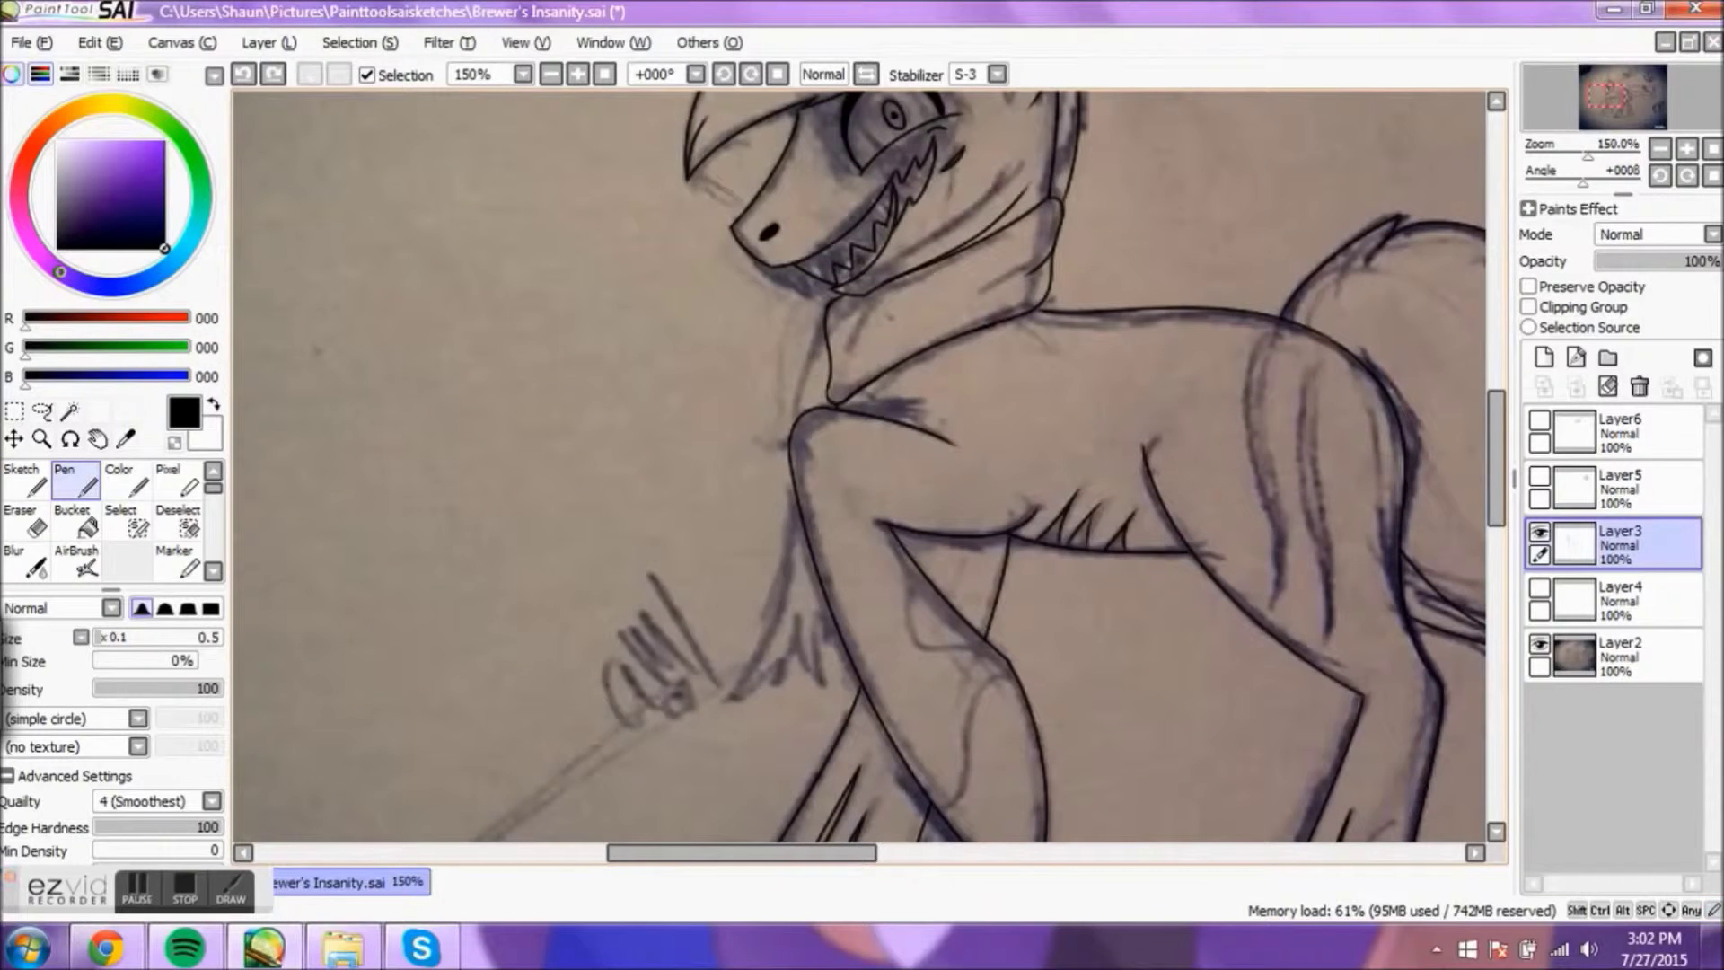
Step: Ink the ragged tuft hanging from the neck behind the raised foreleg on Layer3, and trim its overlap with the leg
key("ctrl+z")
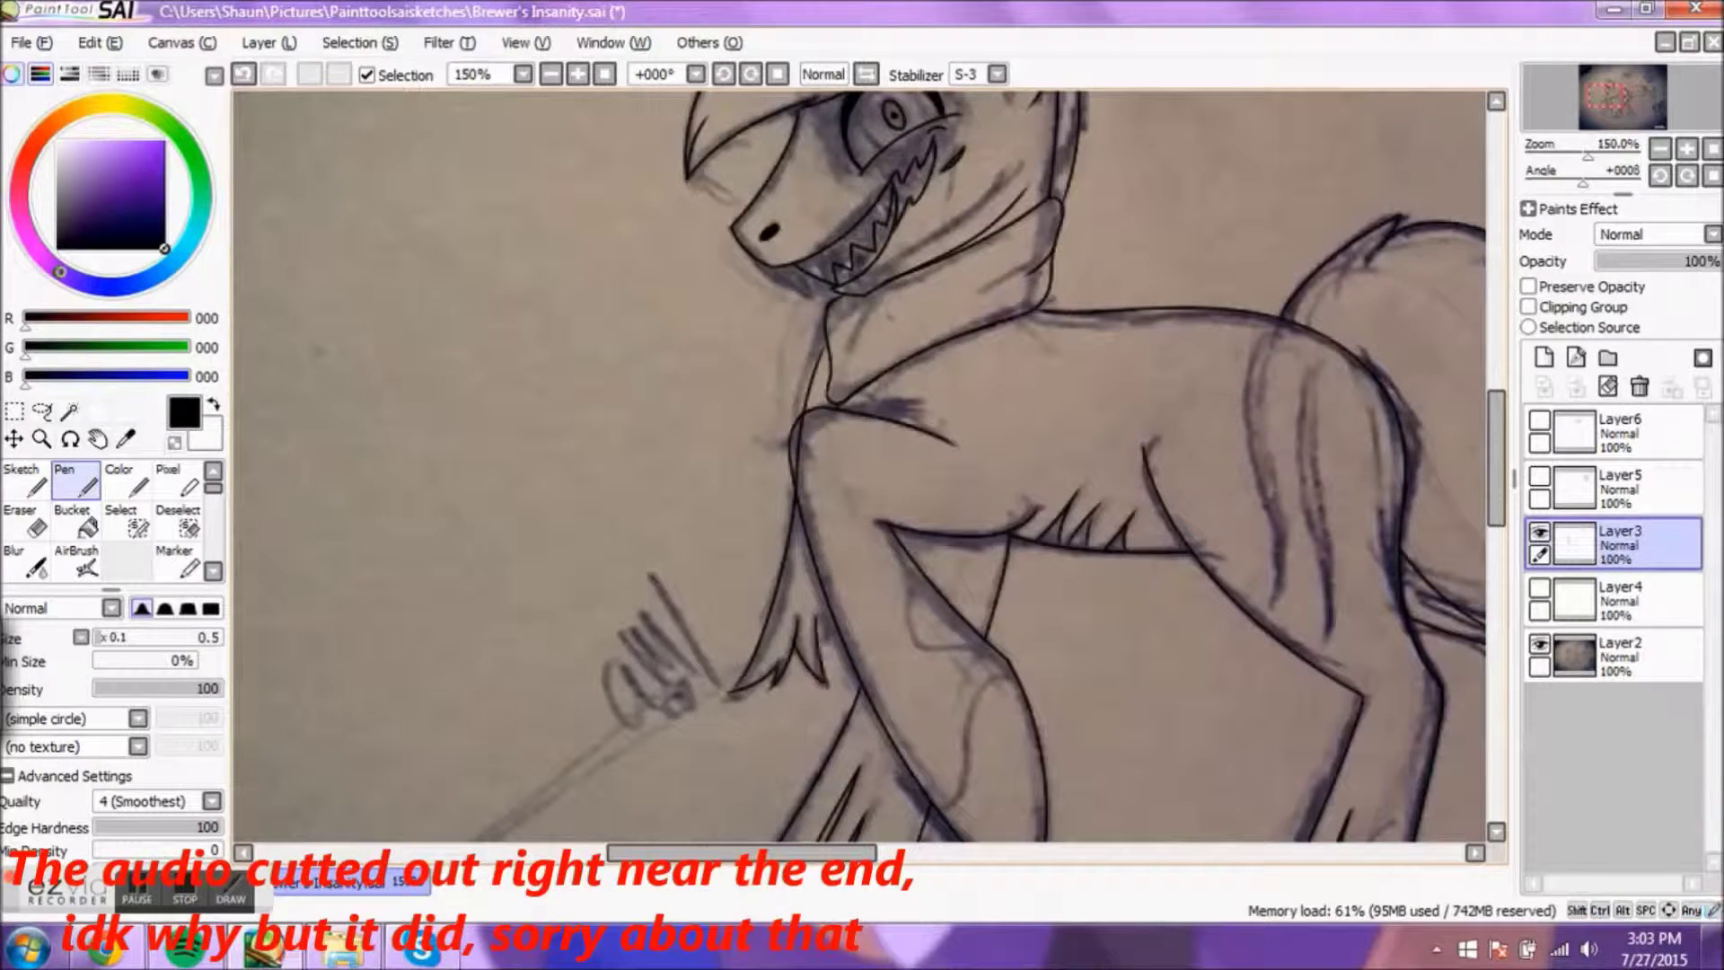
key("e")
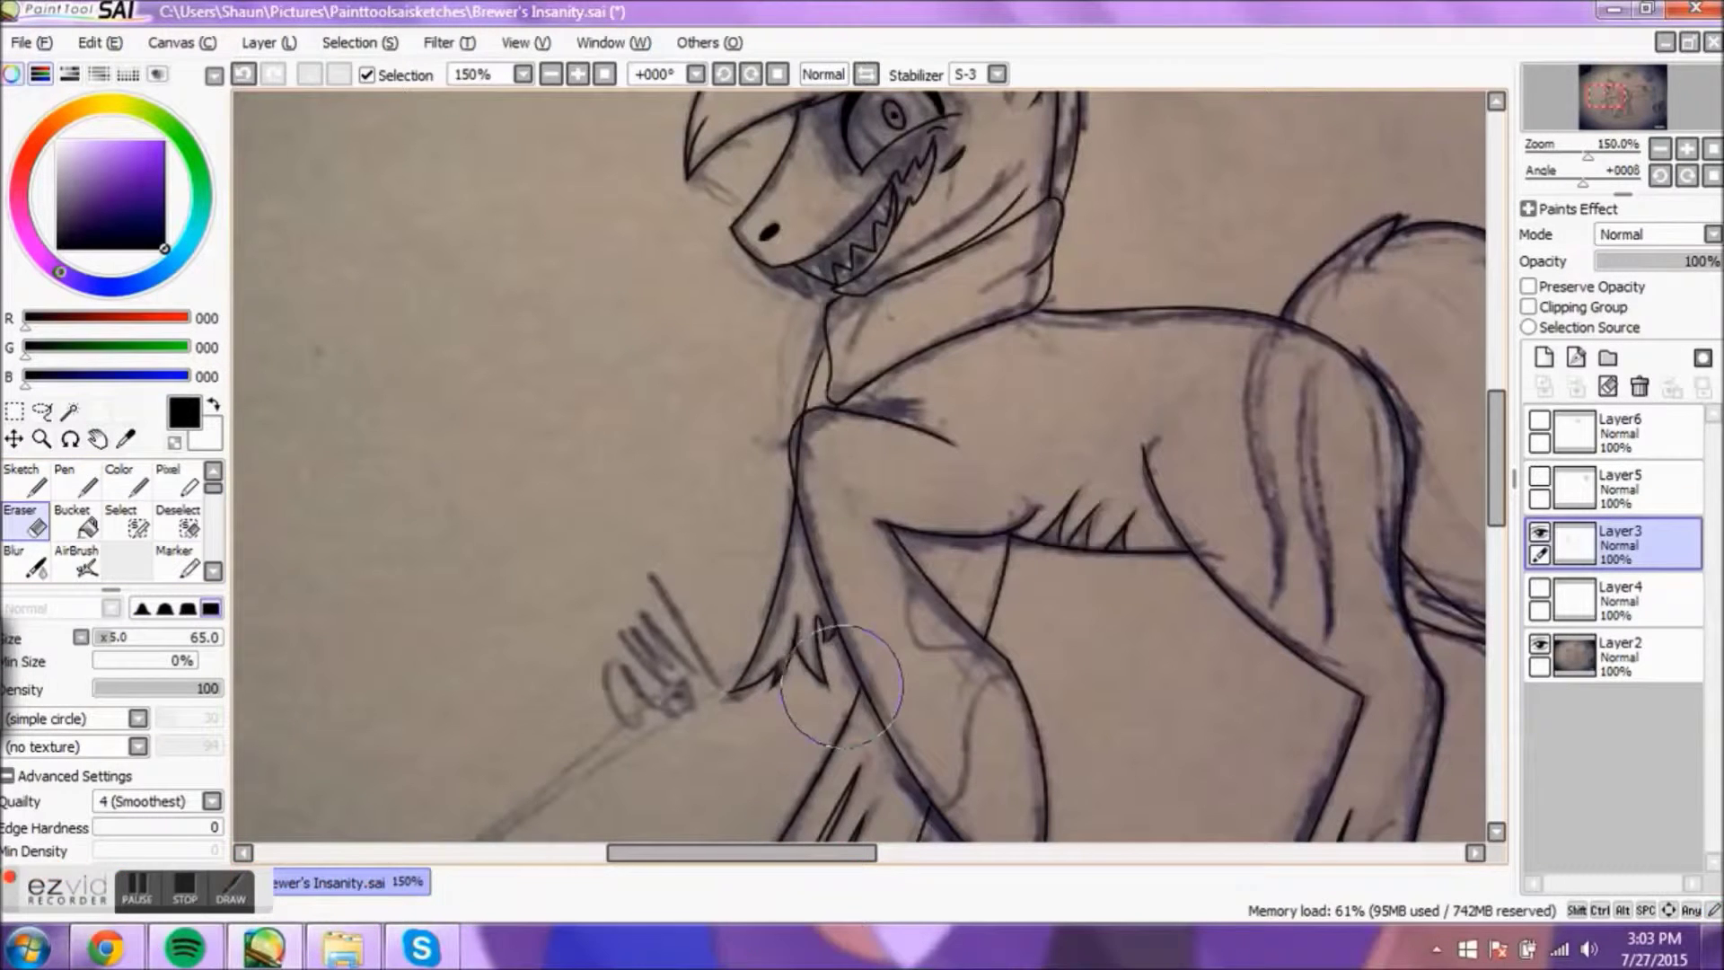
scroll(790, 456, "up", 2)
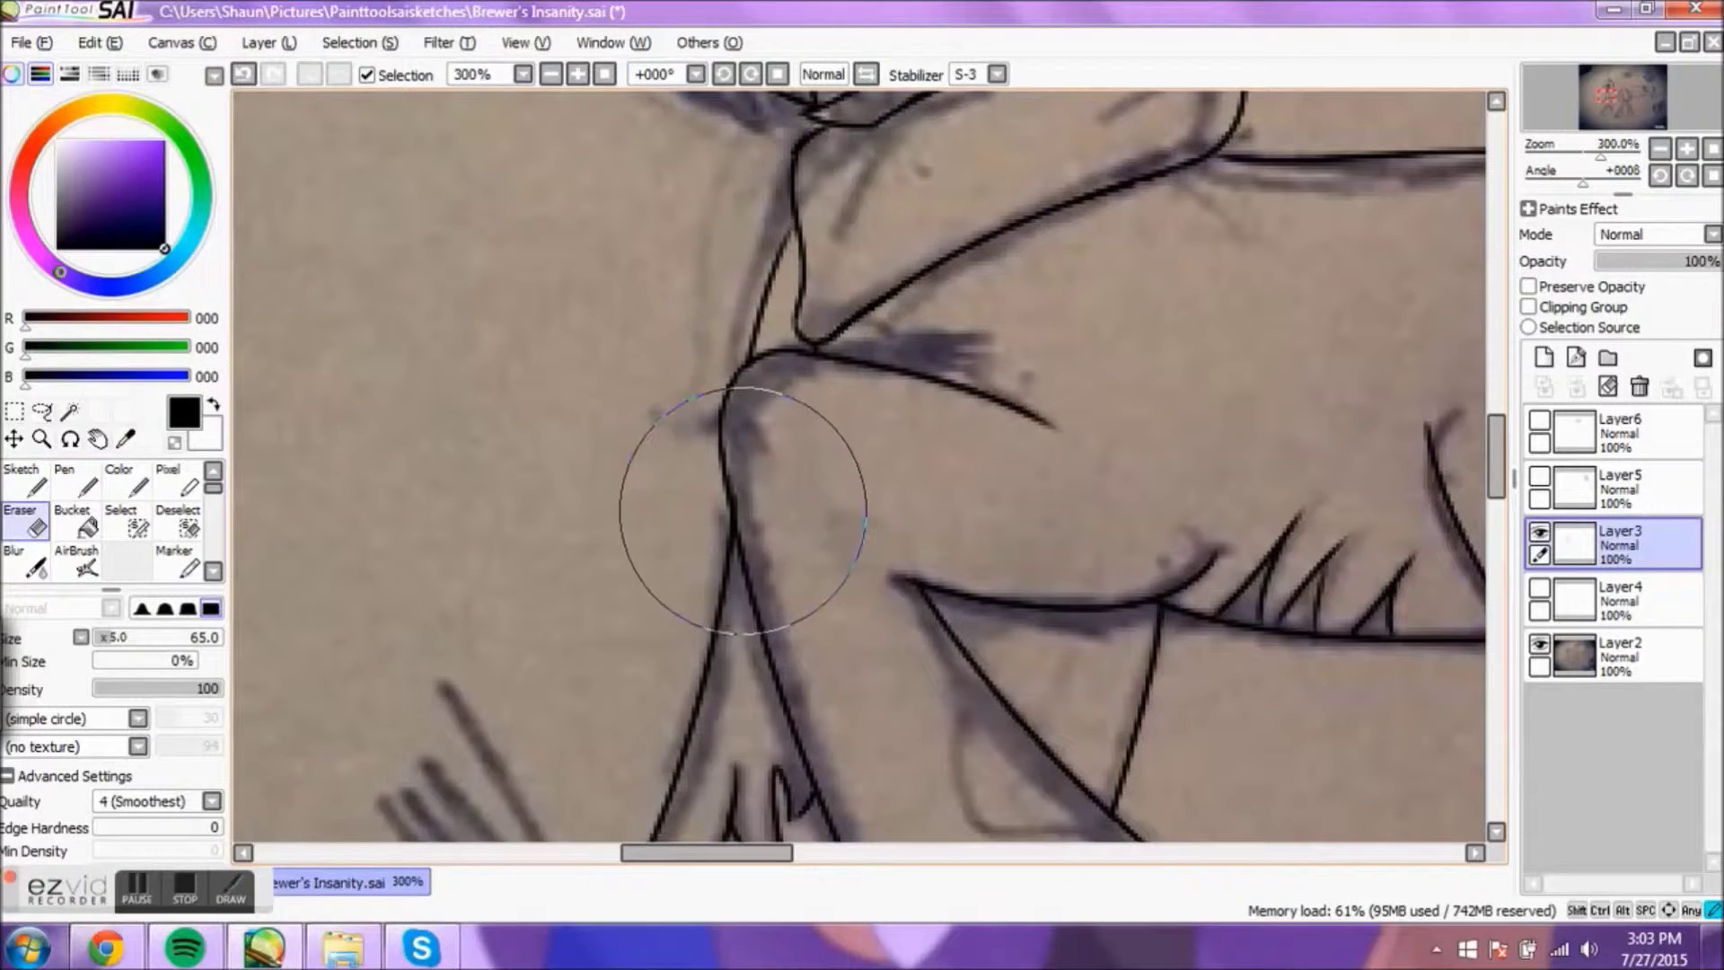
key("n")
scroll(860, 465, "down", 5)
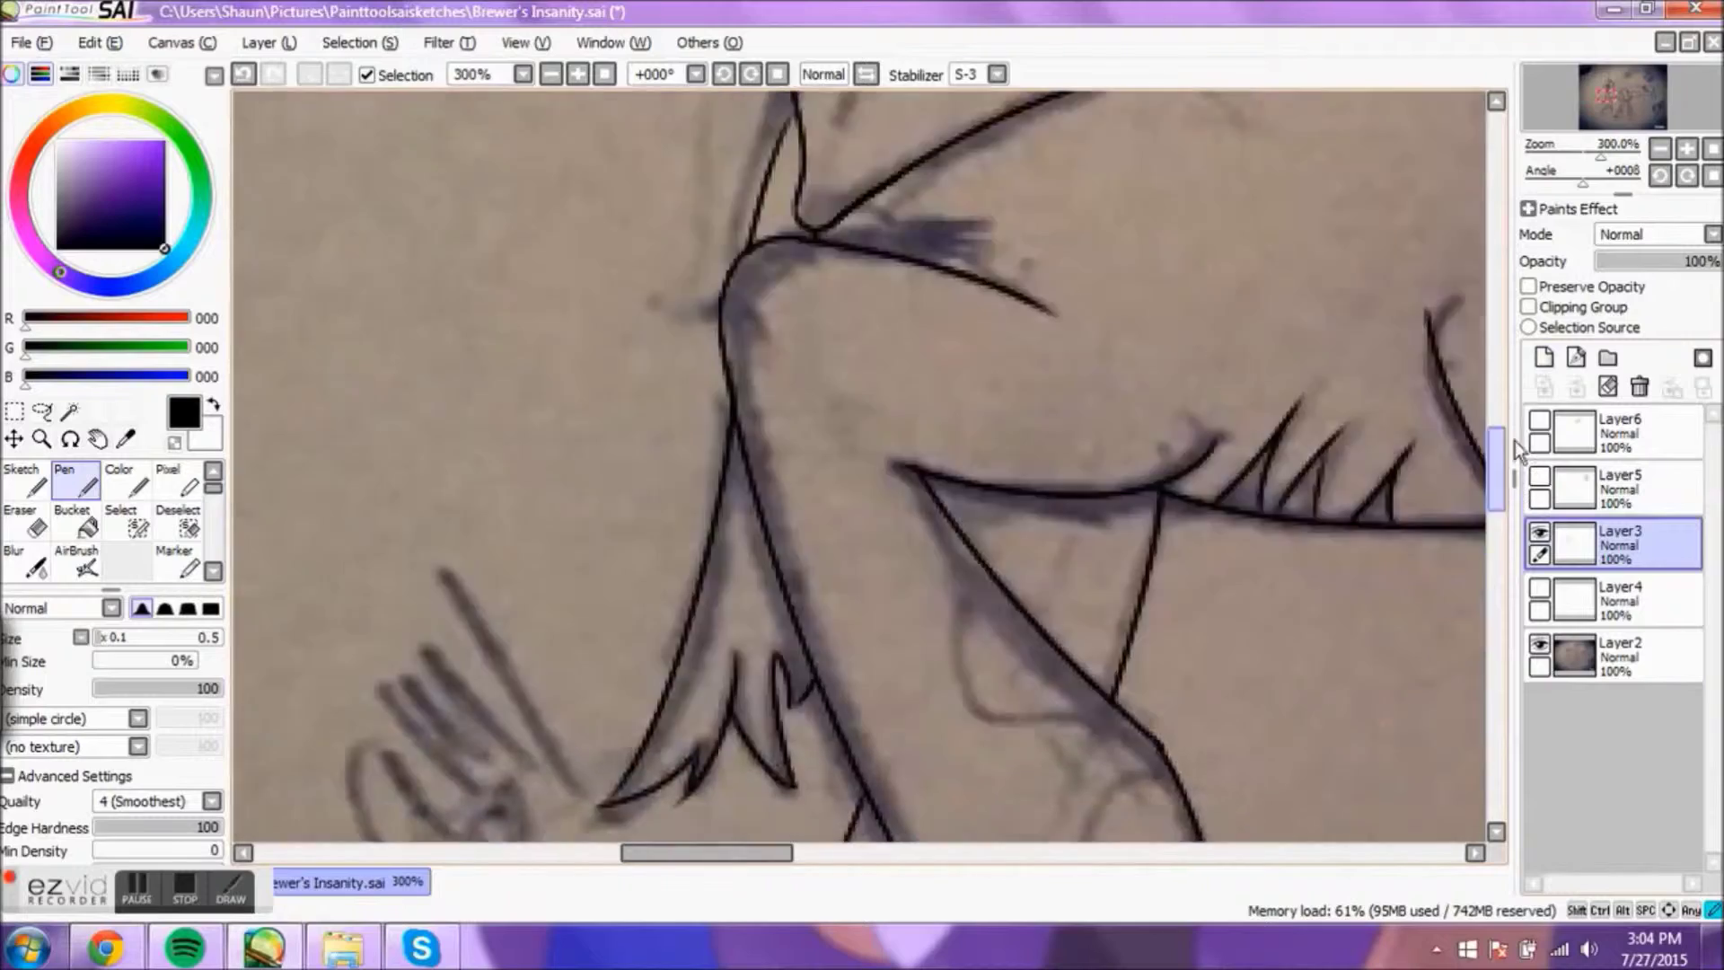
Step: Ink a long curved marking with pointed ends down the pony's hind thigh on a new layer, Layer7, and clean up its tips
scroll(860, 465, "up", 3)
key("ctrl+shift+n")
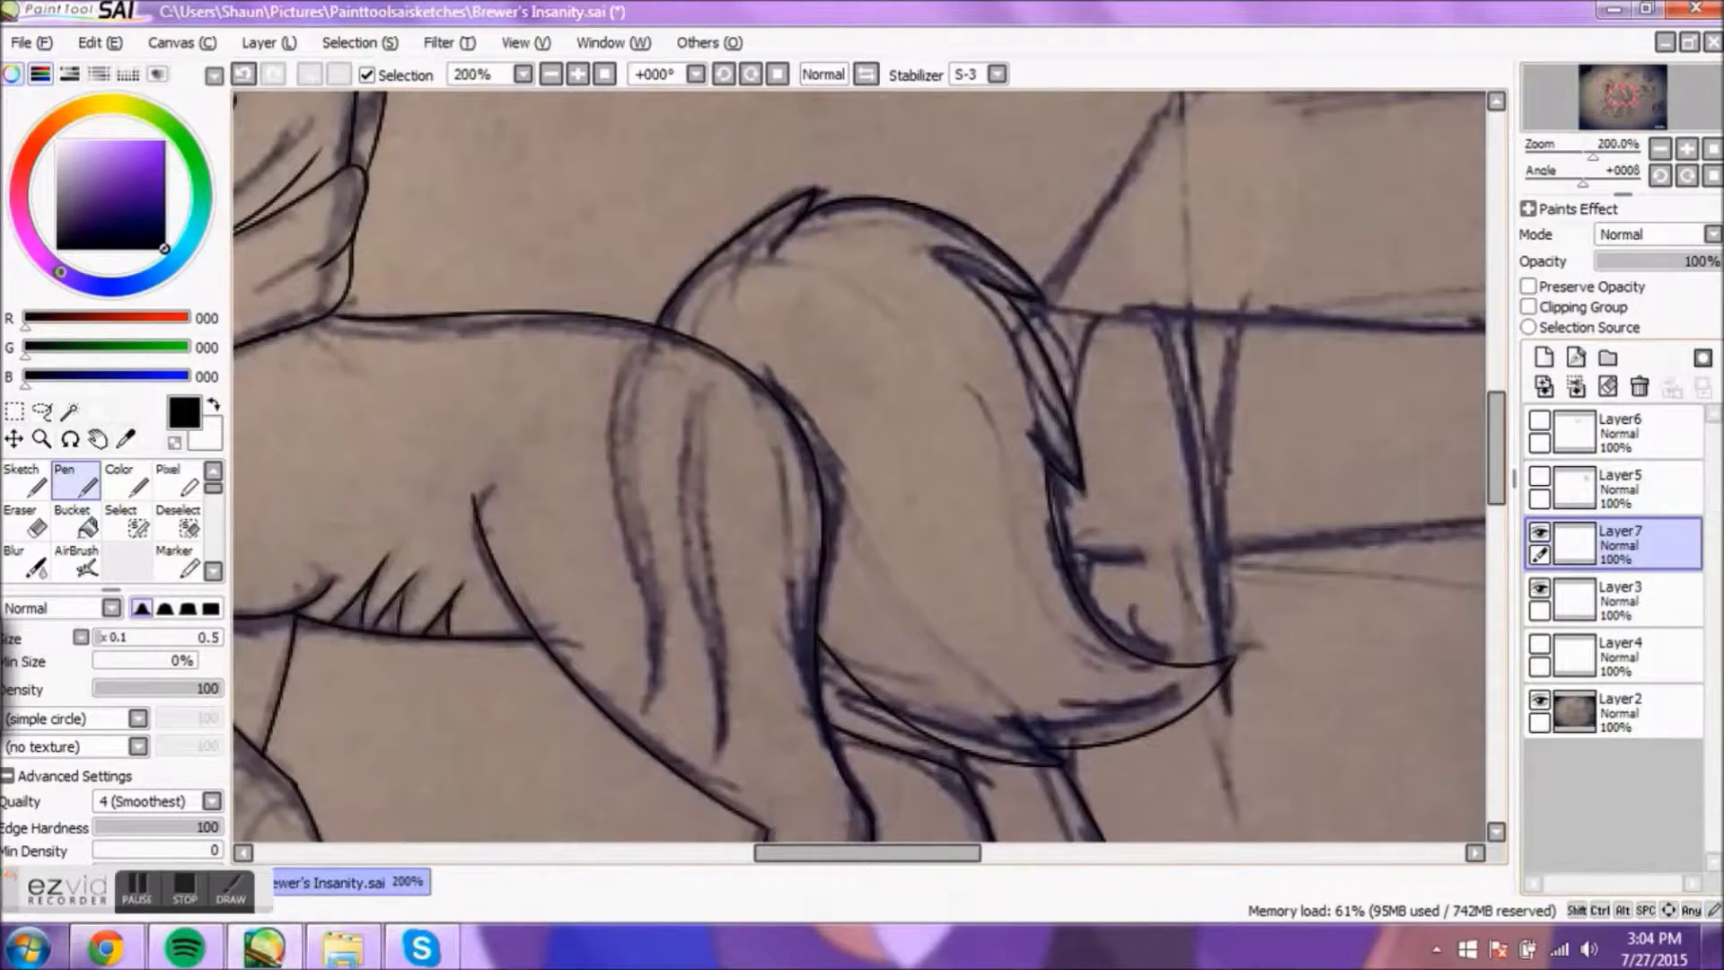
key("ctrl+z")
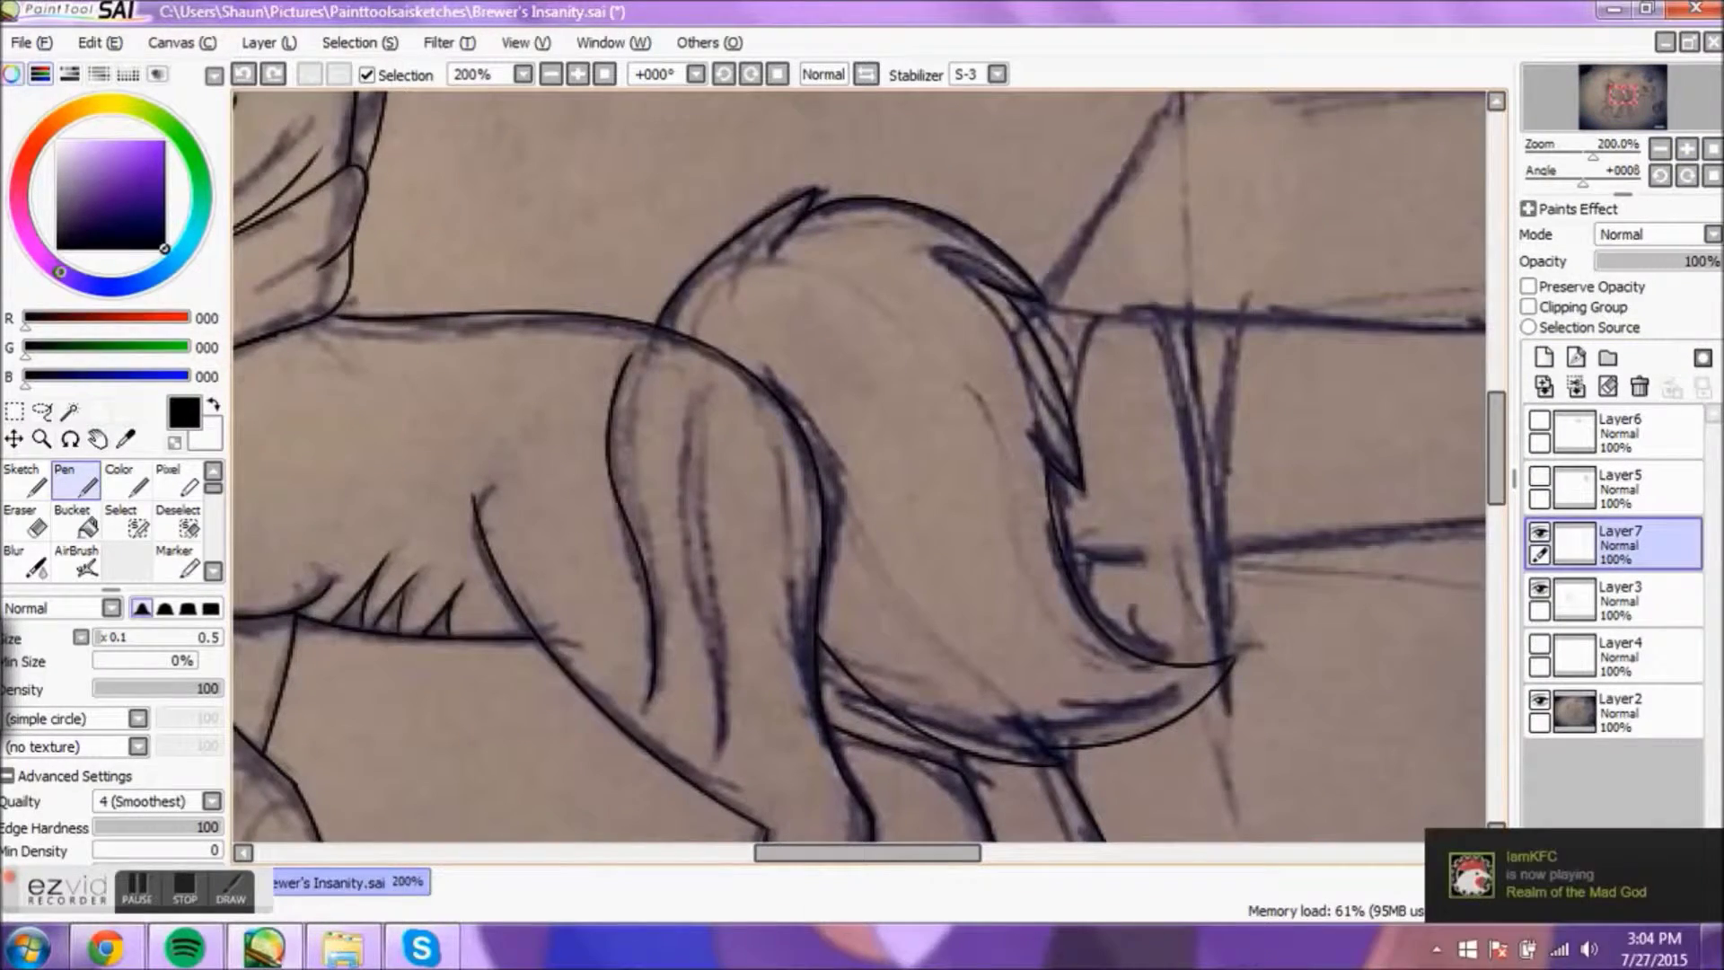
scroll(853, 769, "up", 1)
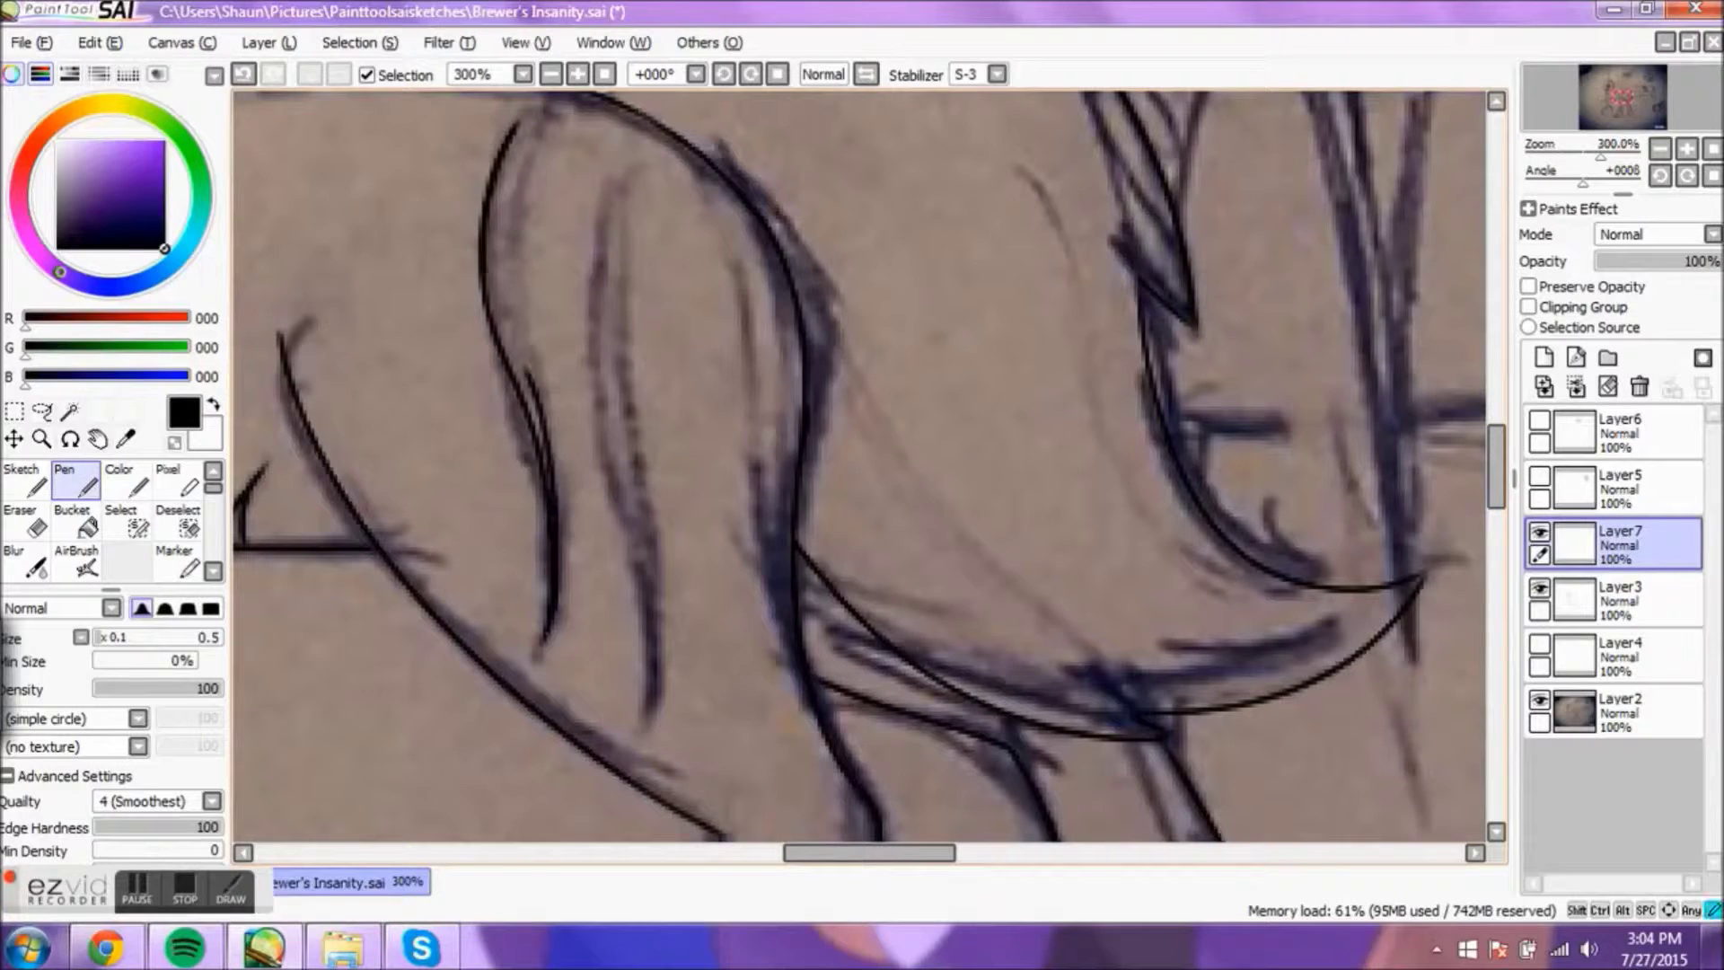
left_click_drag(987, 270, 808, 539)
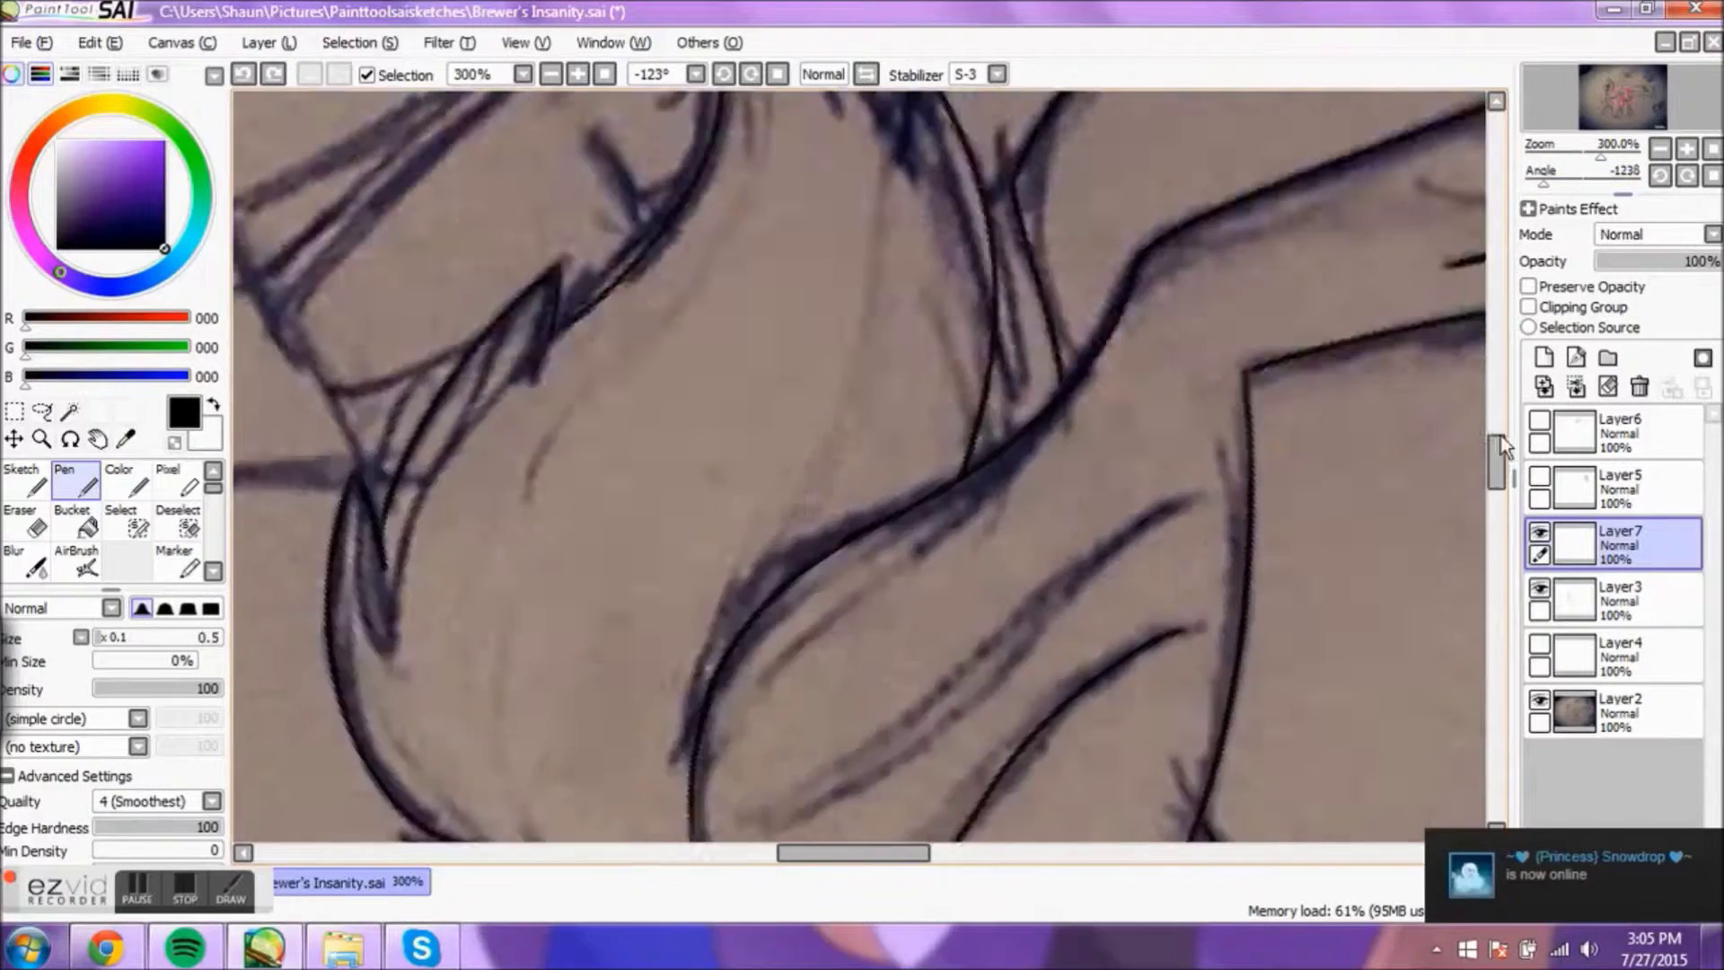
mouse_move(773, 643)
left_mouse_down()
mouse_move(1016, 404)
mouse_move(1201, 330)
left_mouse_up()
key("e")
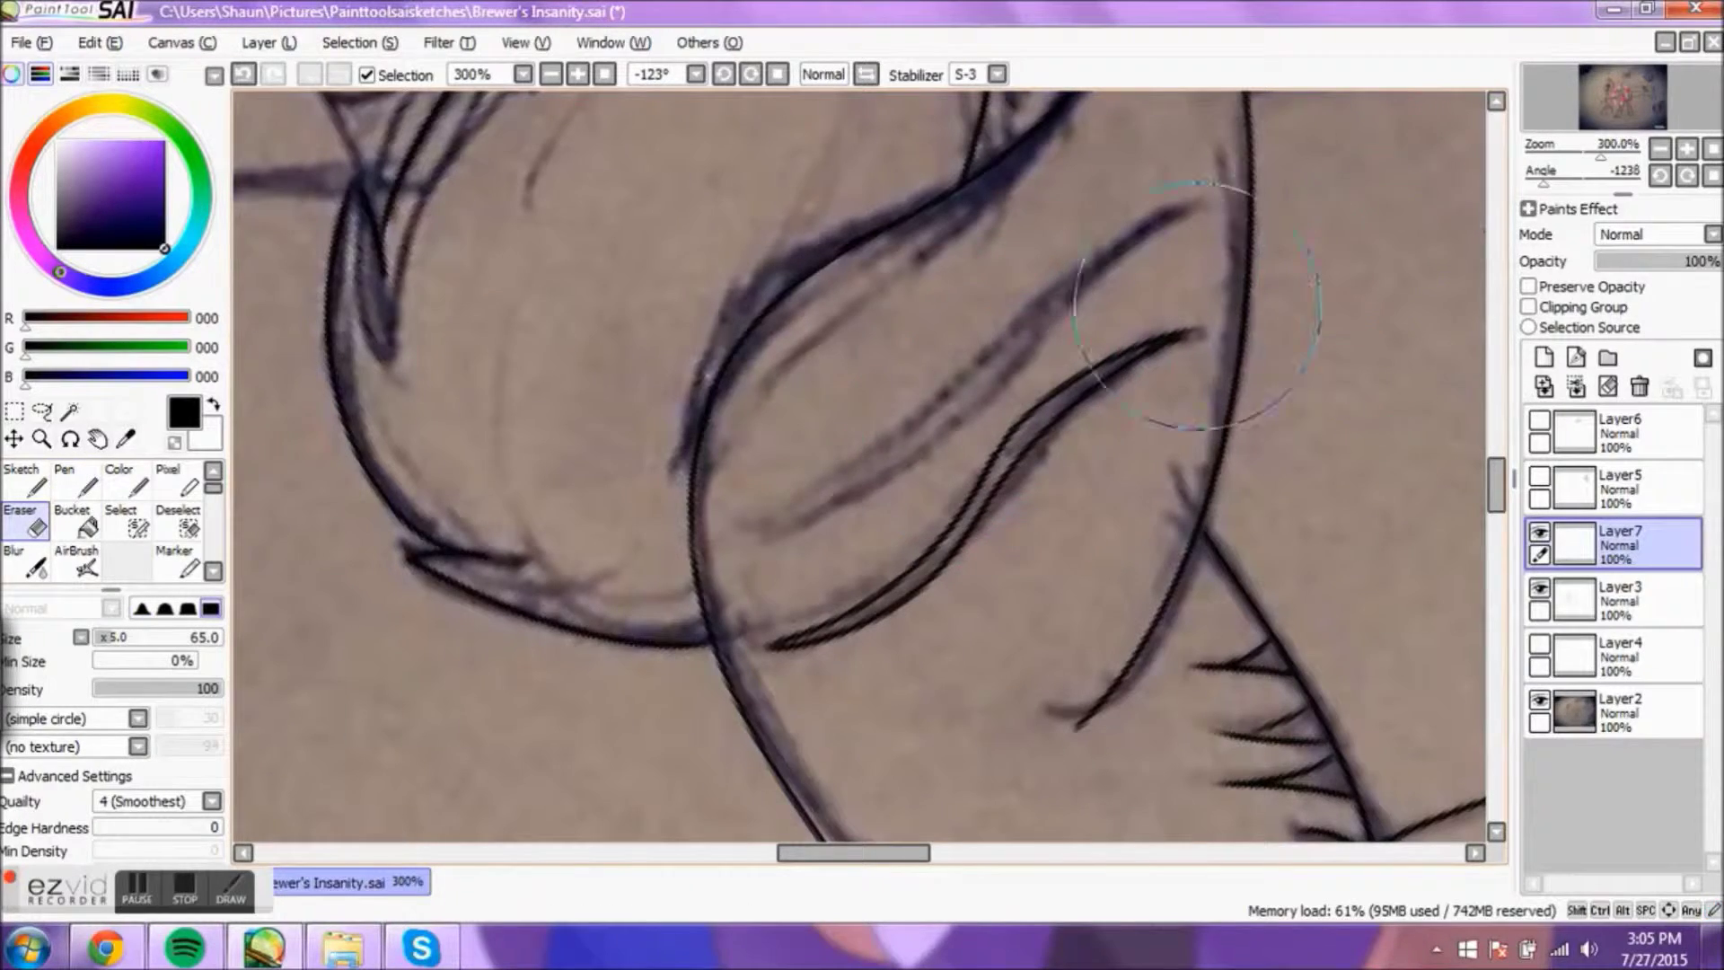
Step: Duplicate the thigh marking, place the copy over the second sketched stripe and merge it down into Layer7
key("Home")
scroll(859, 476, "down", 3)
scroll(859, 476, "up", 2)
left_click_drag(799, 521, 808, 533)
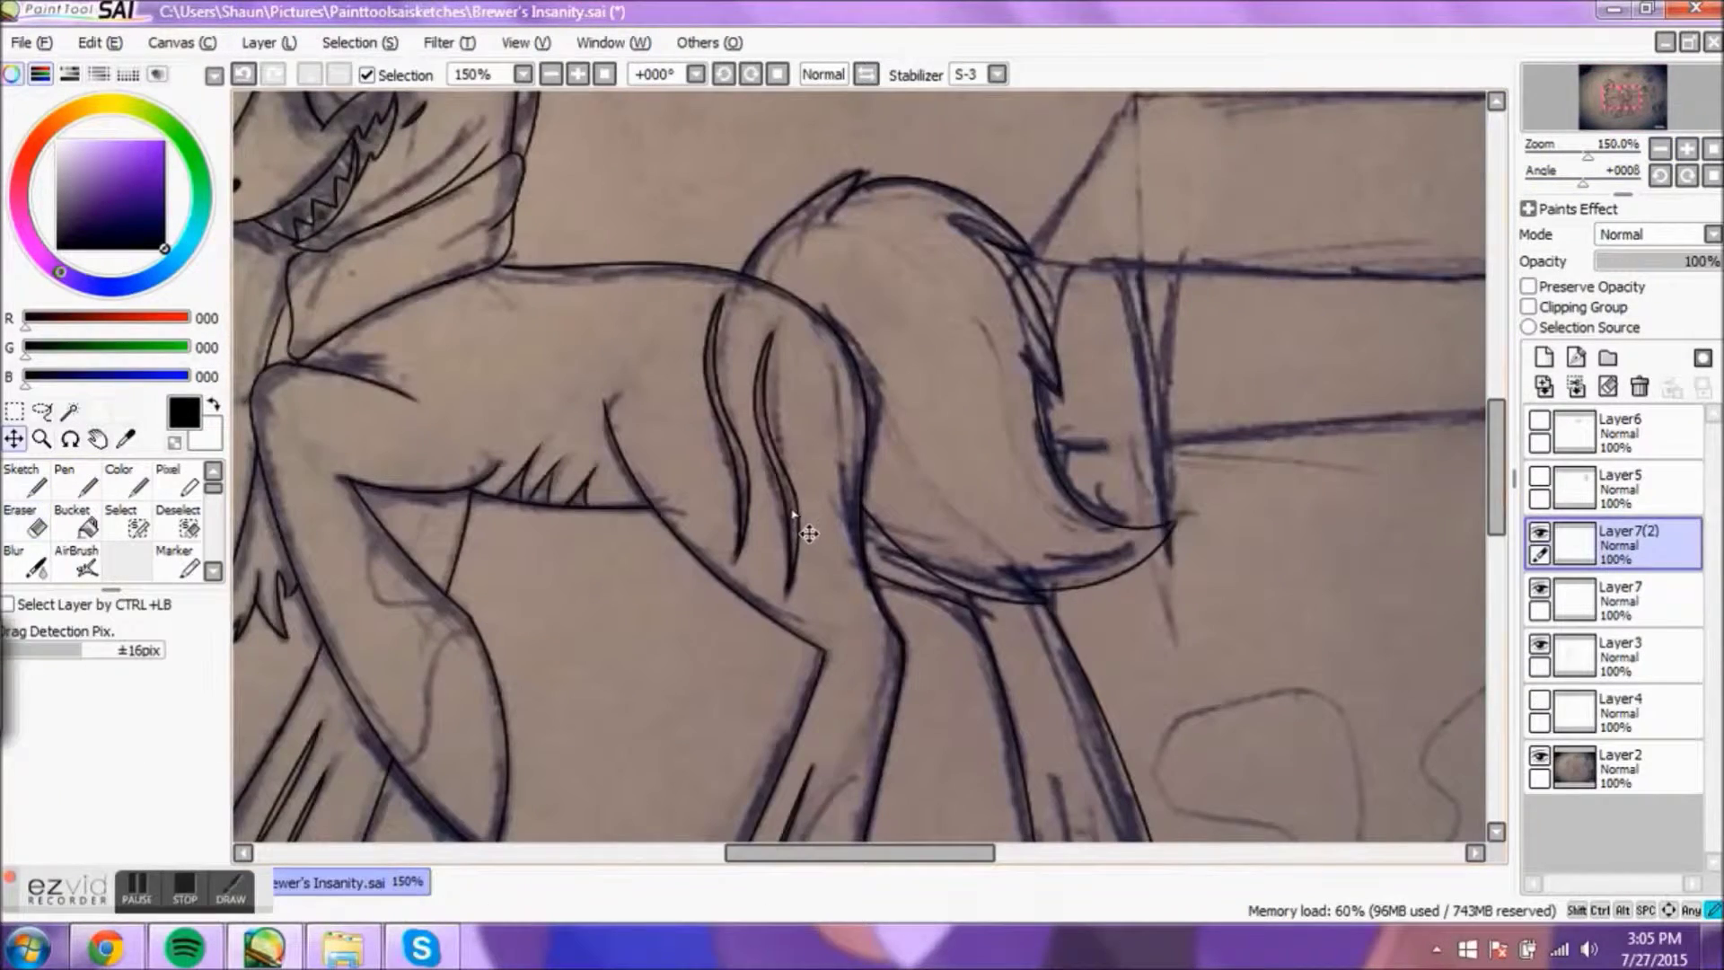
key("ctrl+e")
scroll(808, 533, "down", 3)
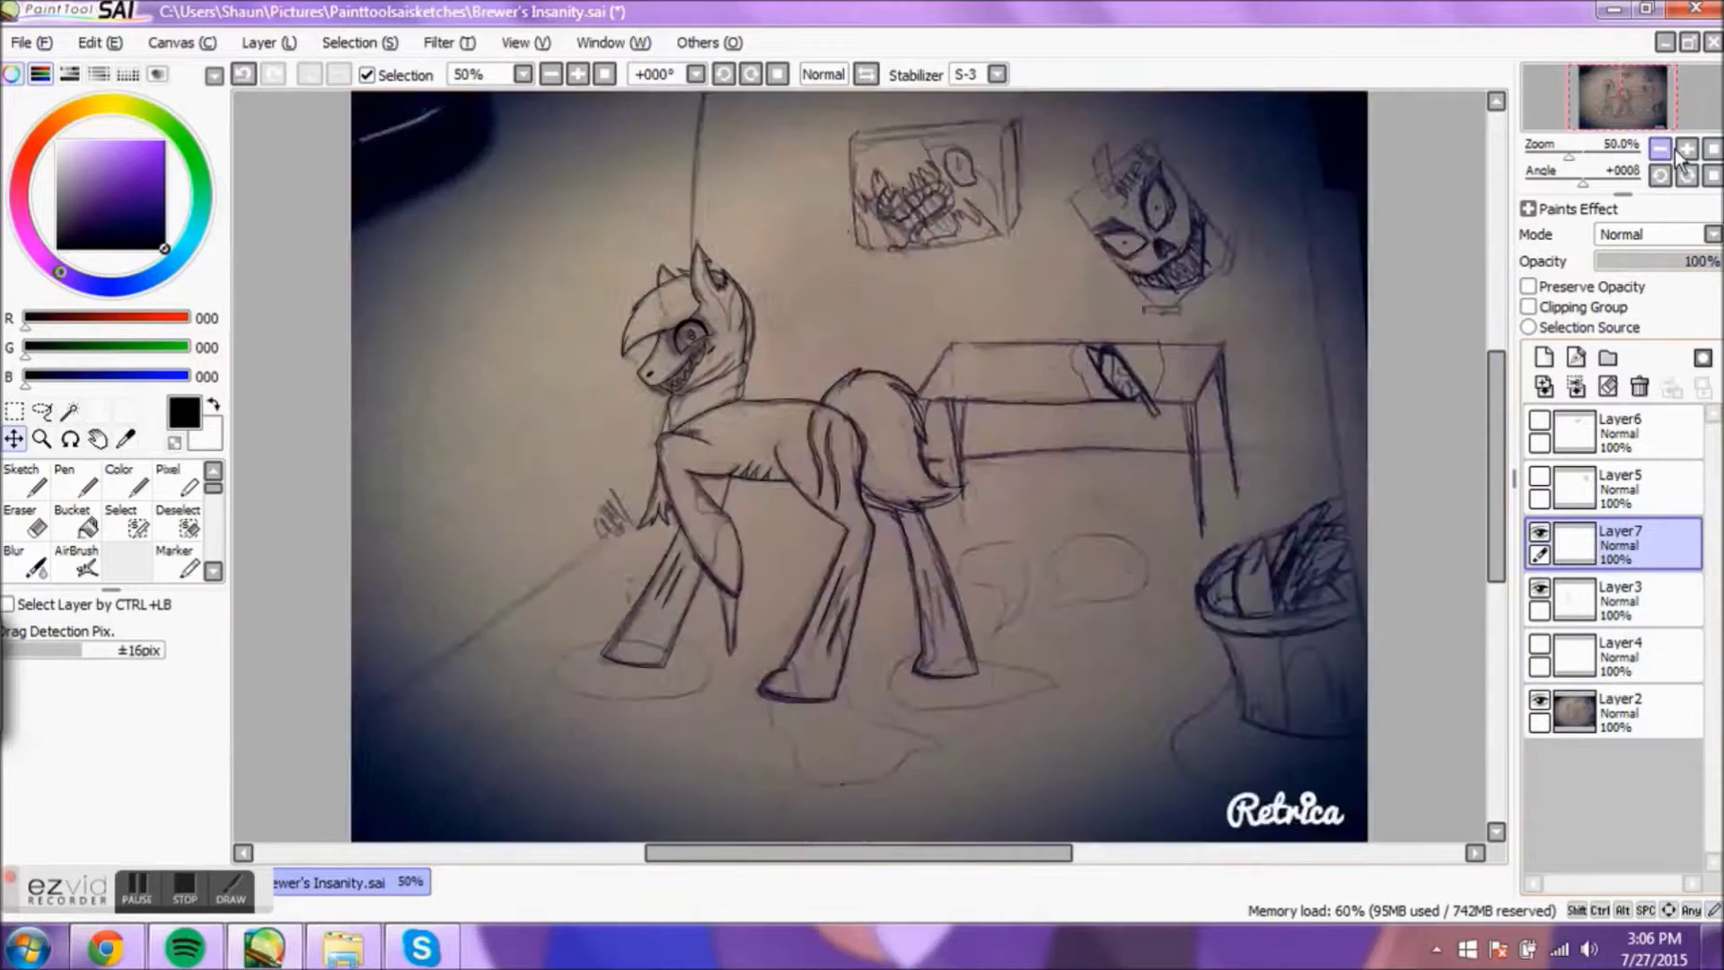
Step: Ink two narrow pointed marks on the far hind leg on Layer3, and refine their tips with the sketch hidden
scroll(897, 584, "up", 5)
left_click_drag(898, 853, 916, 854)
left_click(76, 483)
left_click(1616, 597)
left_click_drag(754, 310, 813, 664)
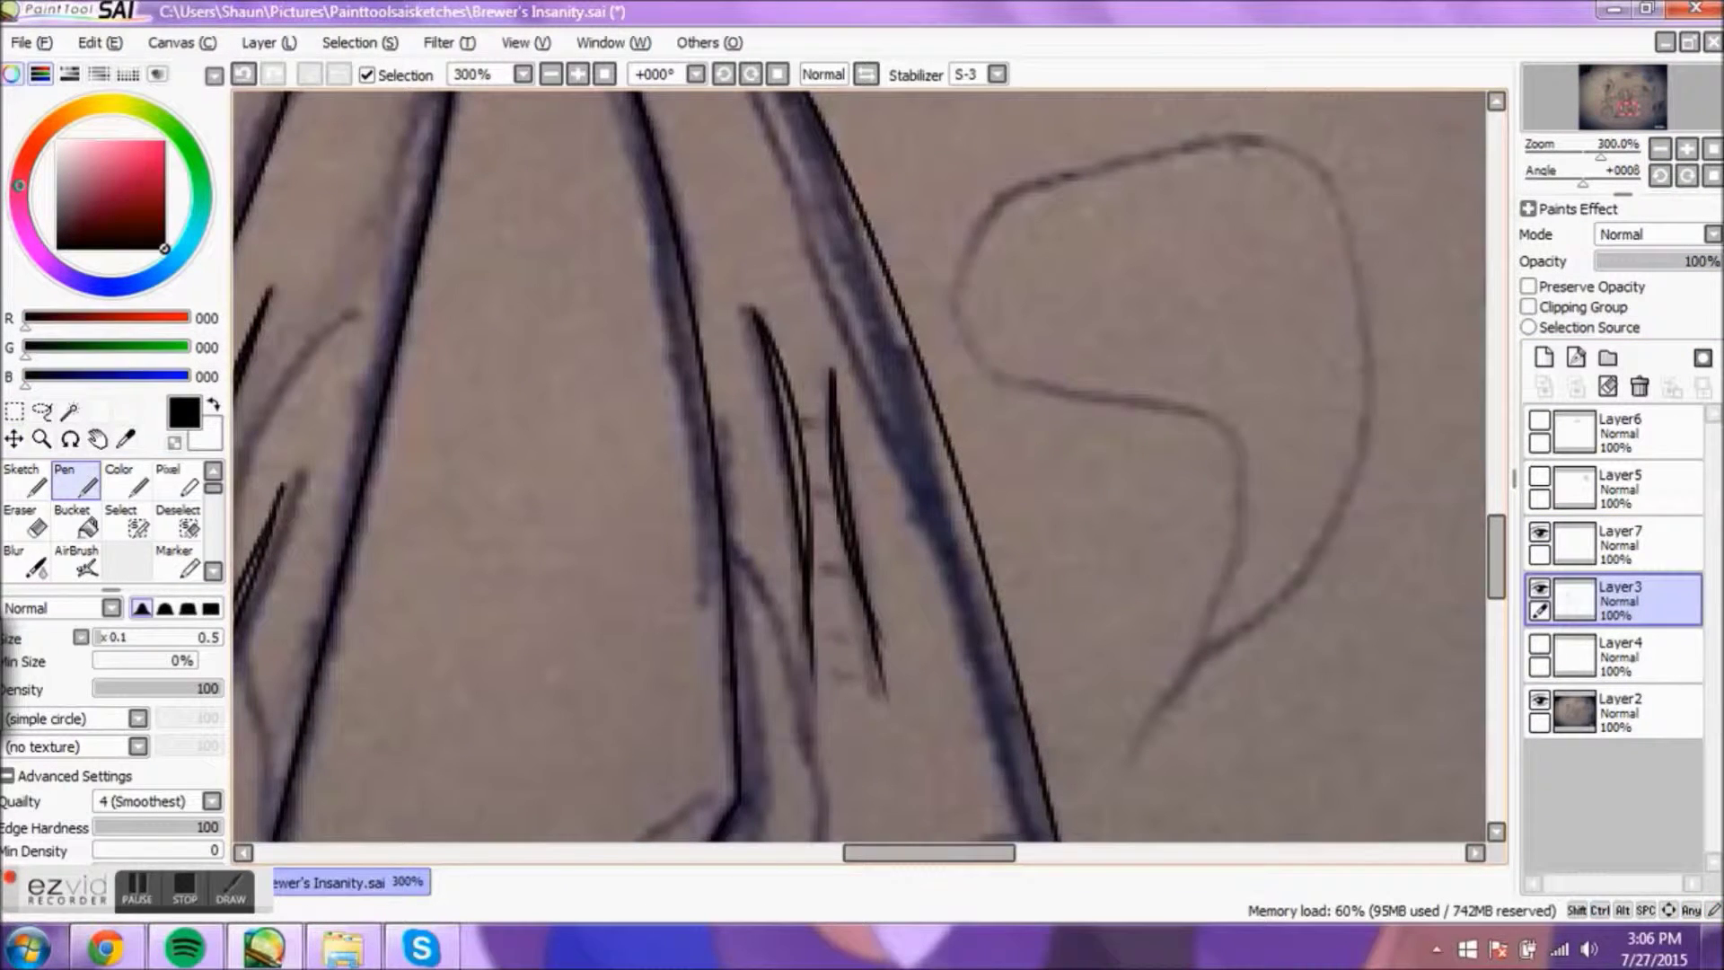
key("e")
left_click(1539, 698)
mouse_move(790, 502)
left_mouse_down()
mouse_move(731, 596)
mouse_move(826, 700)
left_mouse_up()
Step: Show Layer9 and Layer10, ink the pointed contents of the bin on Layer11, and trim the end of the uppermost line
scroll(825, 701, "down", 3)
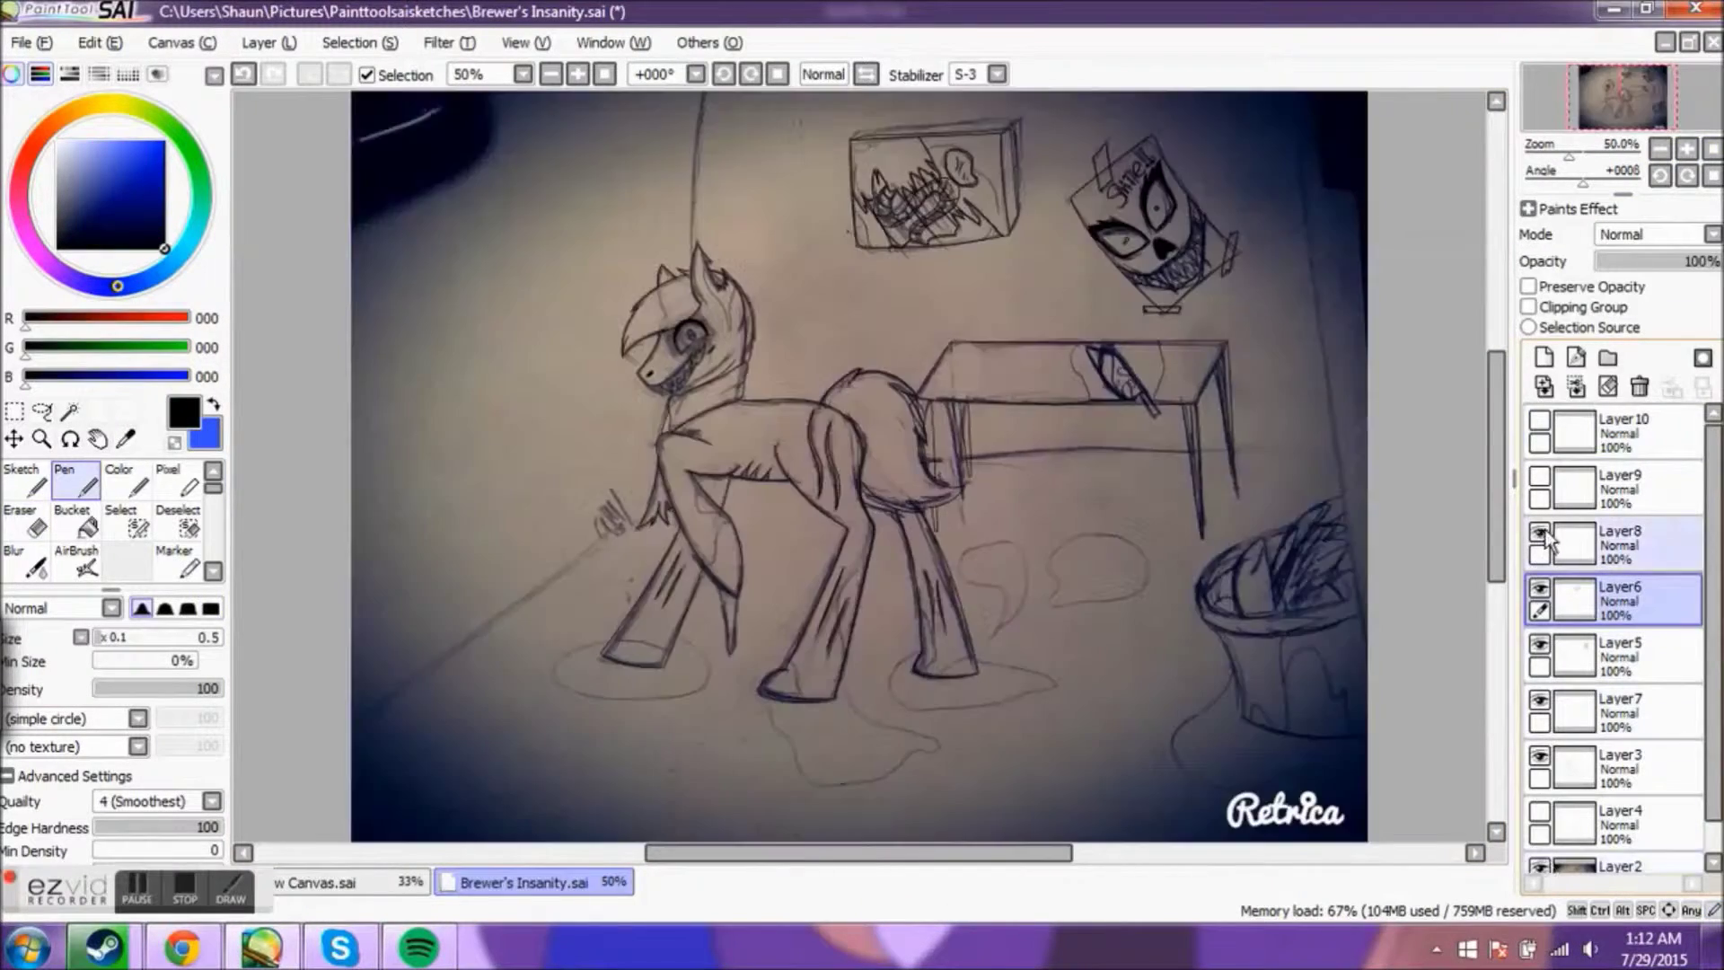
left_click(1538, 476)
left_click(1539, 419)
left_click(1620, 431)
scroll(1257, 583, "up", 5)
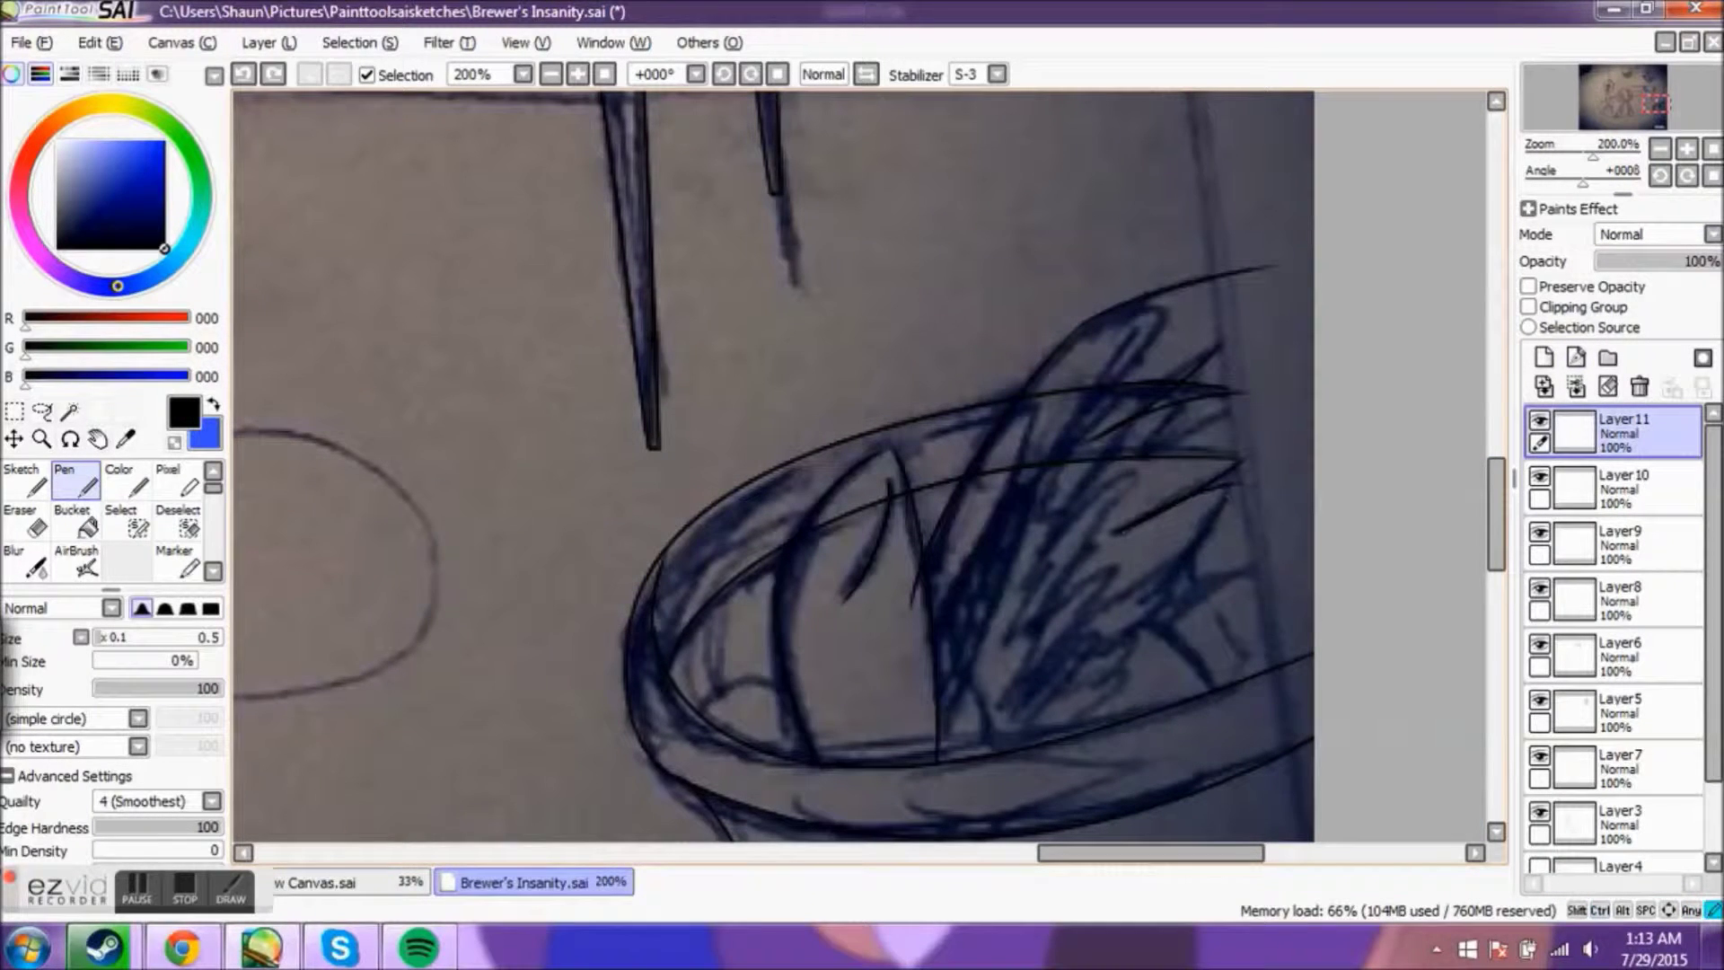
scroll(1615, 628, "down", 2)
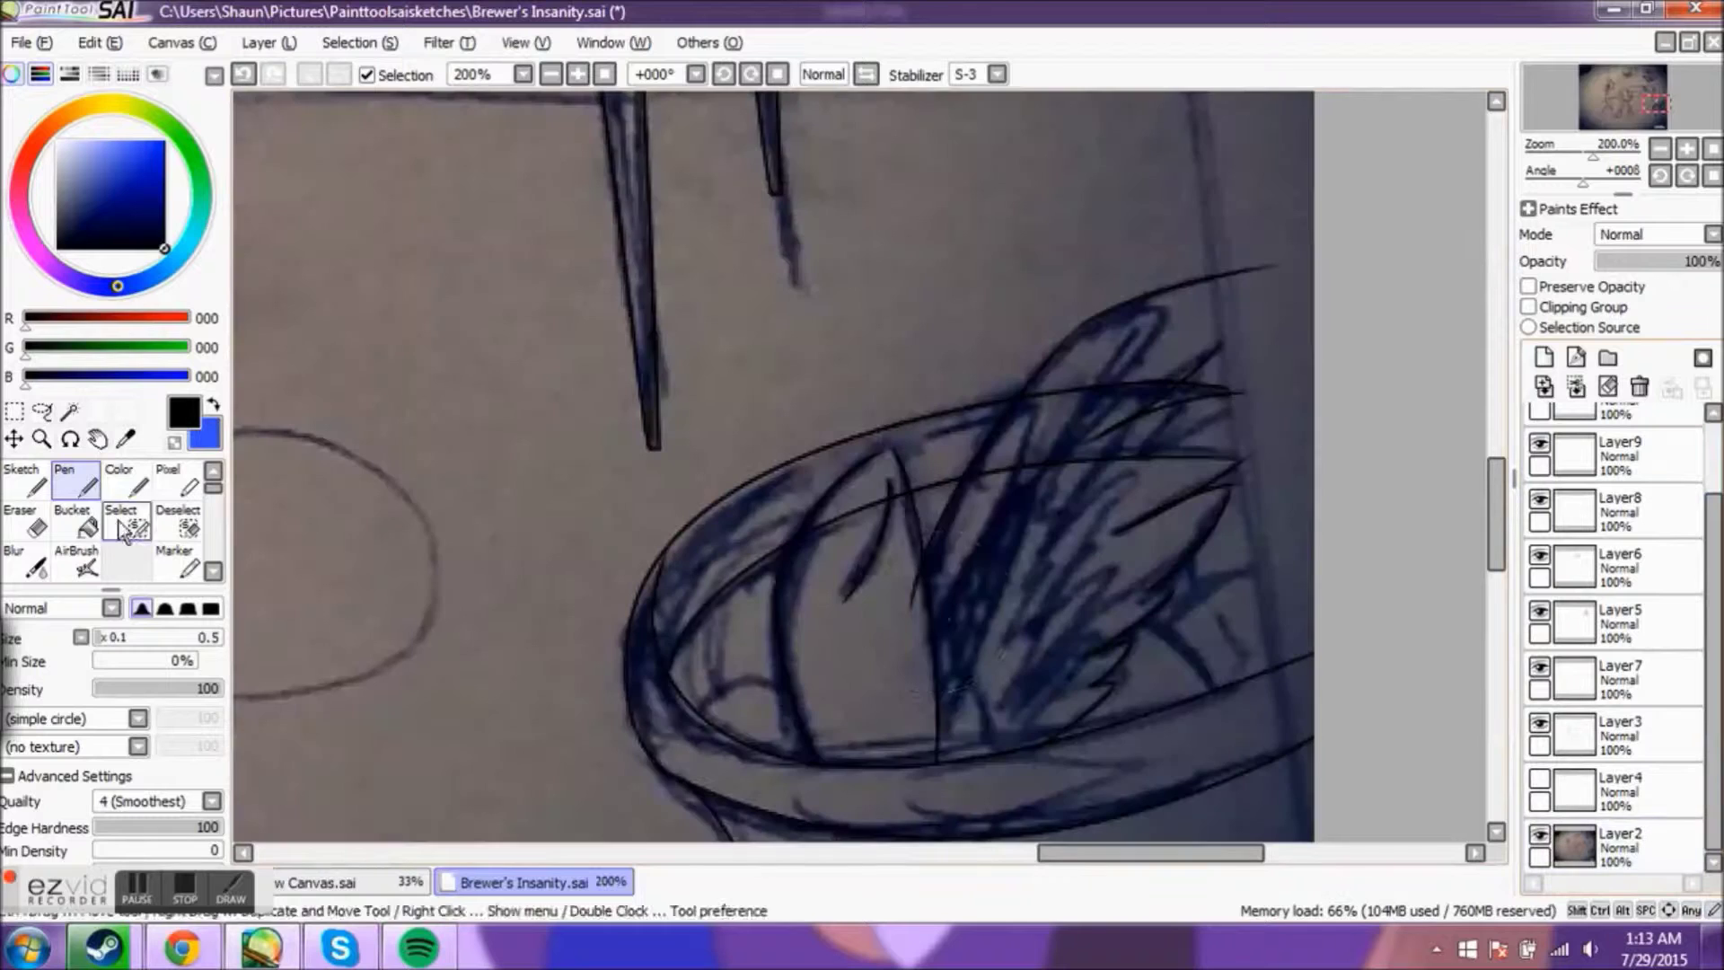
left_click(25, 520)
key("n")
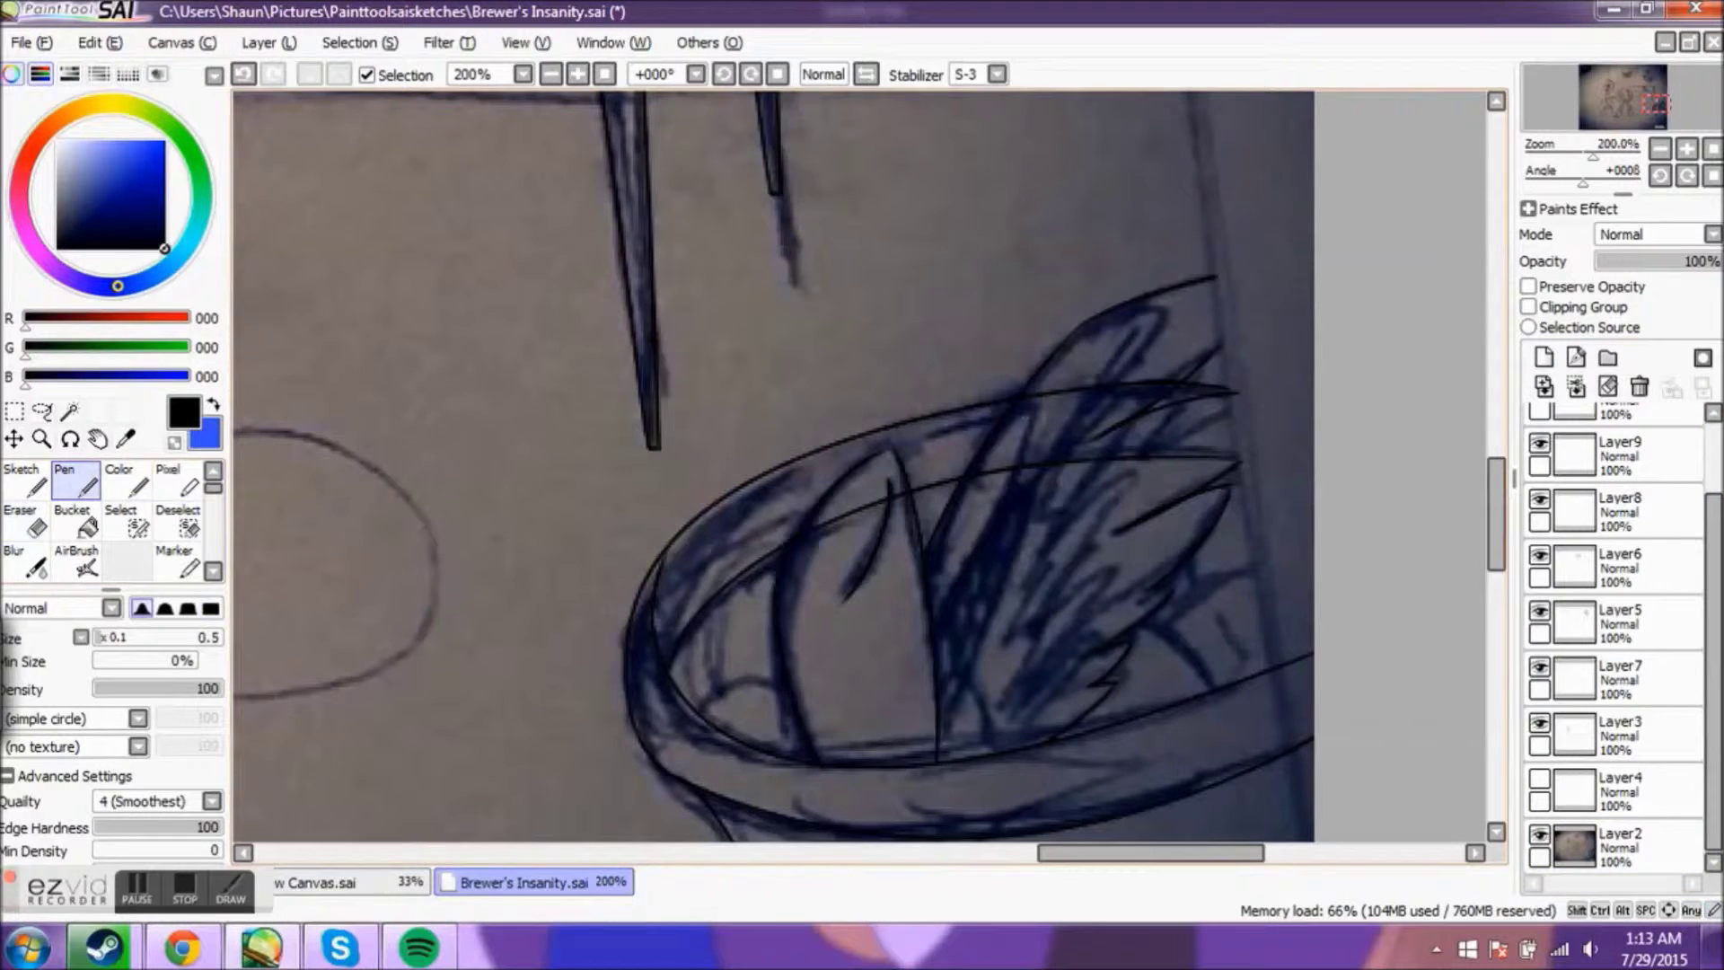
Step: Ink the rounded upper tip and the jagged inner edge of the spiky bundle in the bin, down to the rim
left_click_drag(1153, 310, 1118, 377)
left_click_drag(1075, 449, 1028, 574)
scroll(861, 466, "up", 2)
key("e")
key("n")
scroll(862, 466, "down", 2)
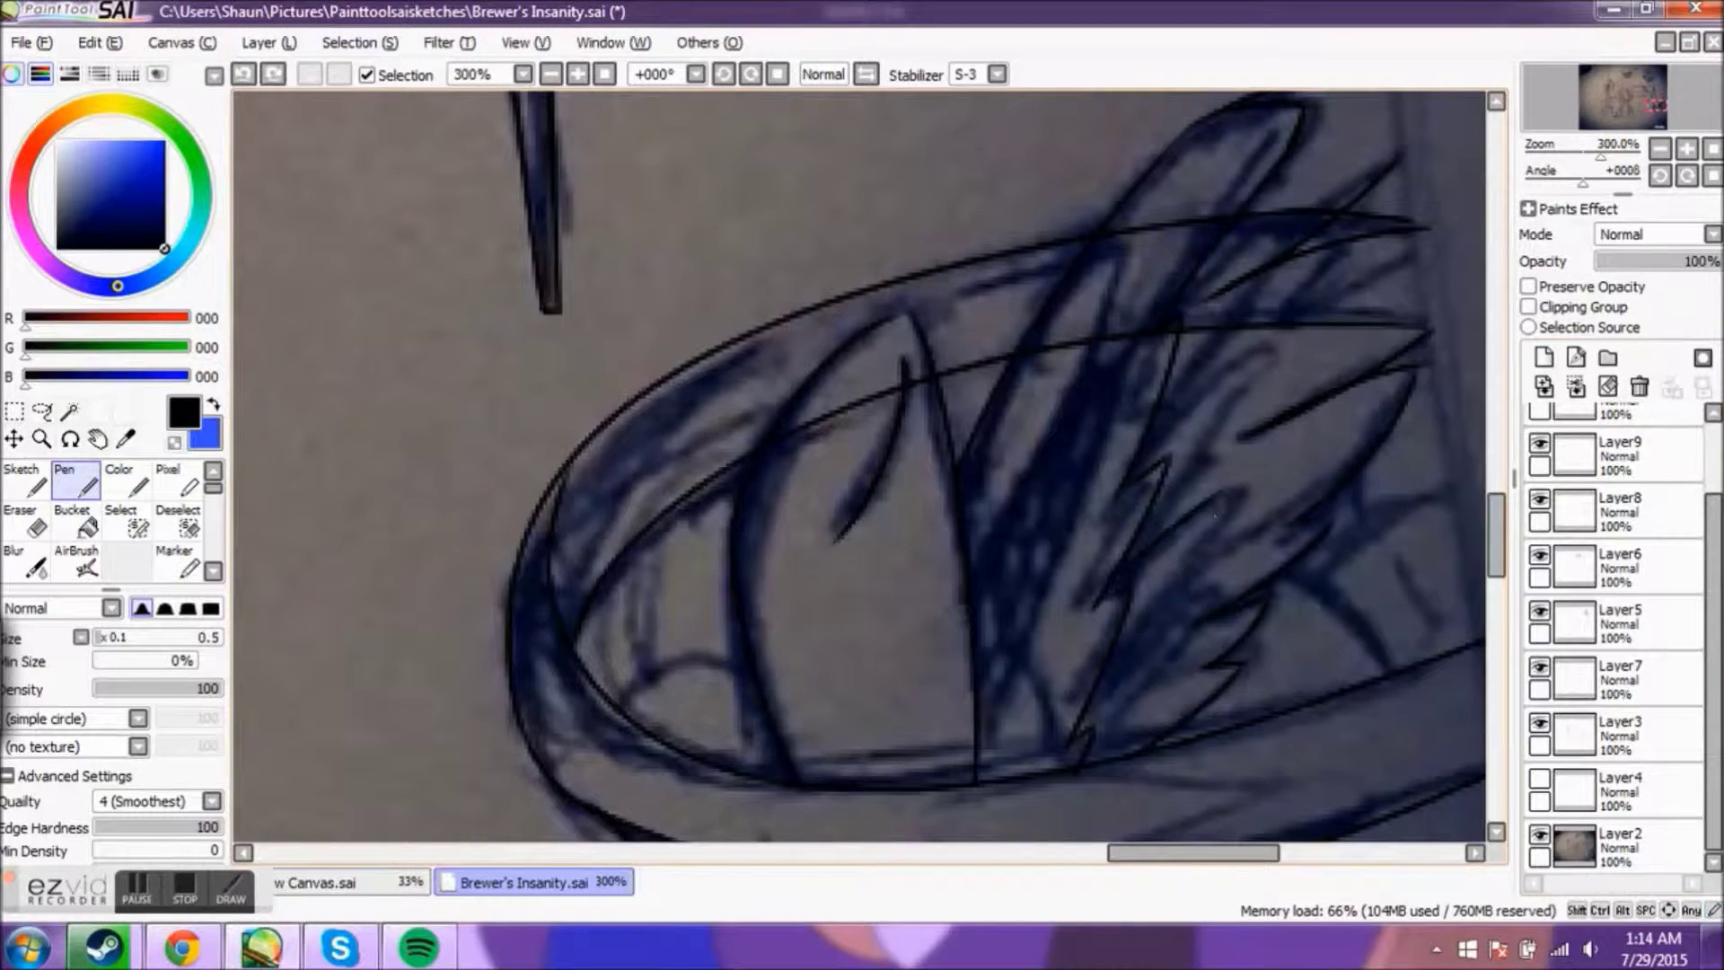
Step: Hide the sketch layer, then clean up and extend the jagged spikes toward the top of the bundle in the bin
scroll(861, 466, "up", 2)
left_click(1538, 834)
key("e")
left_click_drag(1198, 471, 1193, 500)
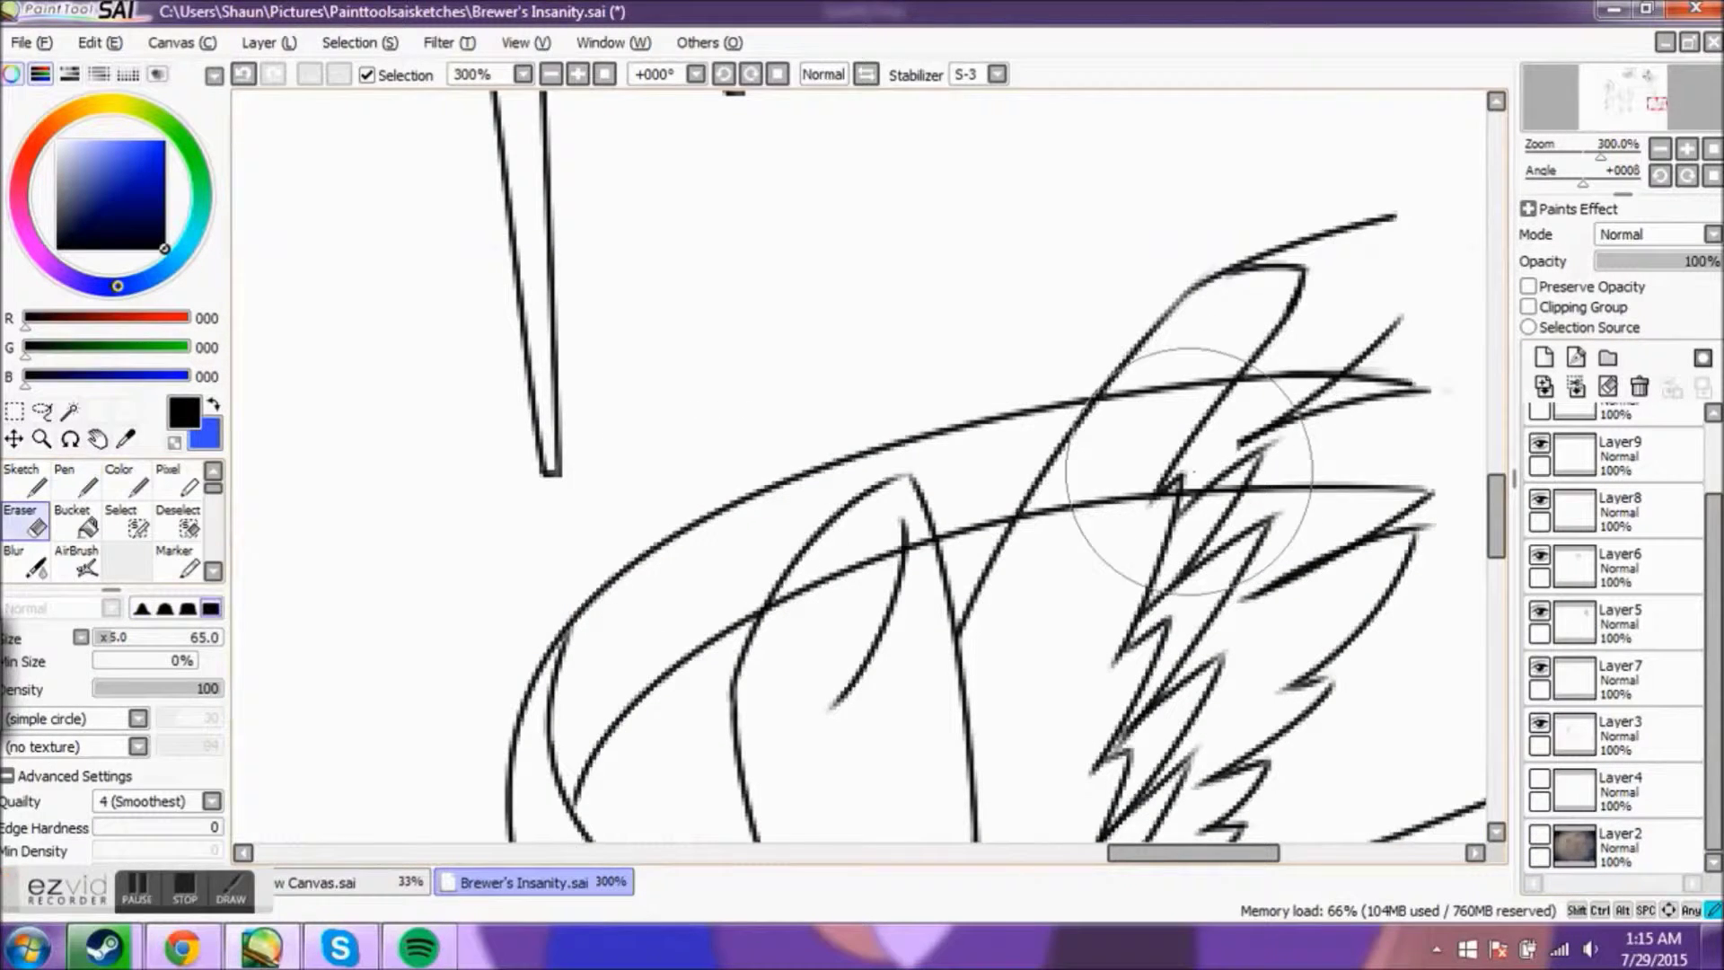
left_click(76, 484)
scroll(164, 538, "down", 3)
scroll(862, 466, "down", 3)
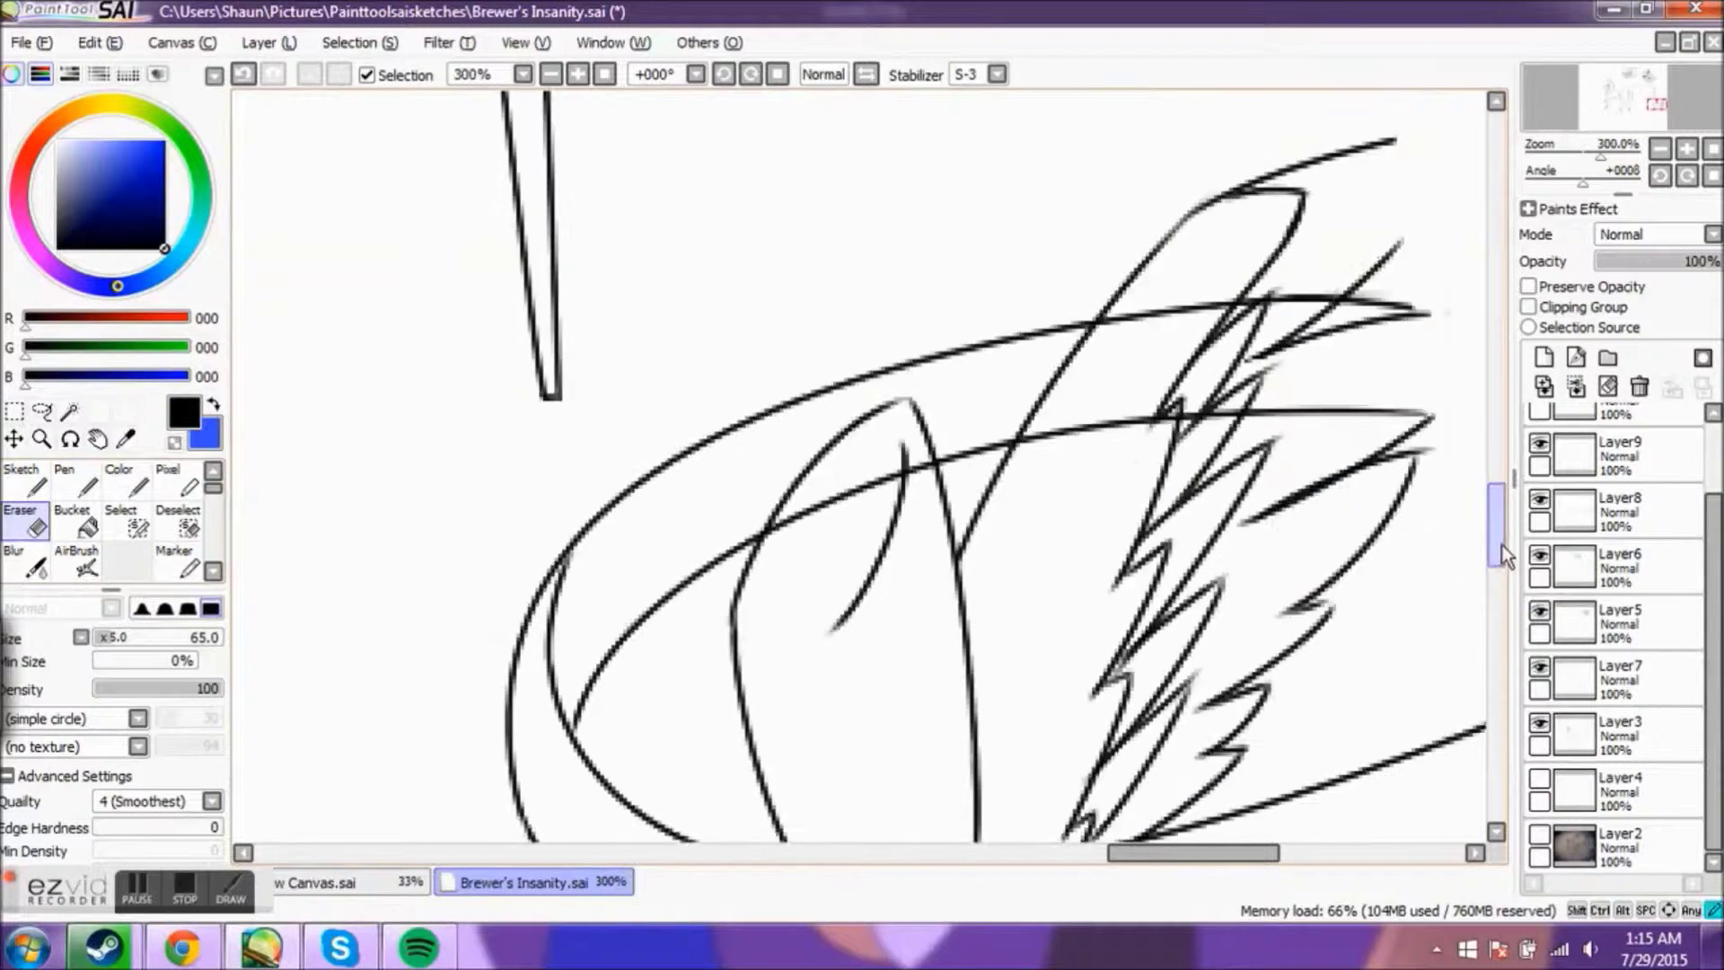
Step: Show the sketch layer, ink the small curved shapes at both sides of the bin's contents, and trim their overshooting ends
left_click(1538, 834)
scroll(1192, 634, "up", 3)
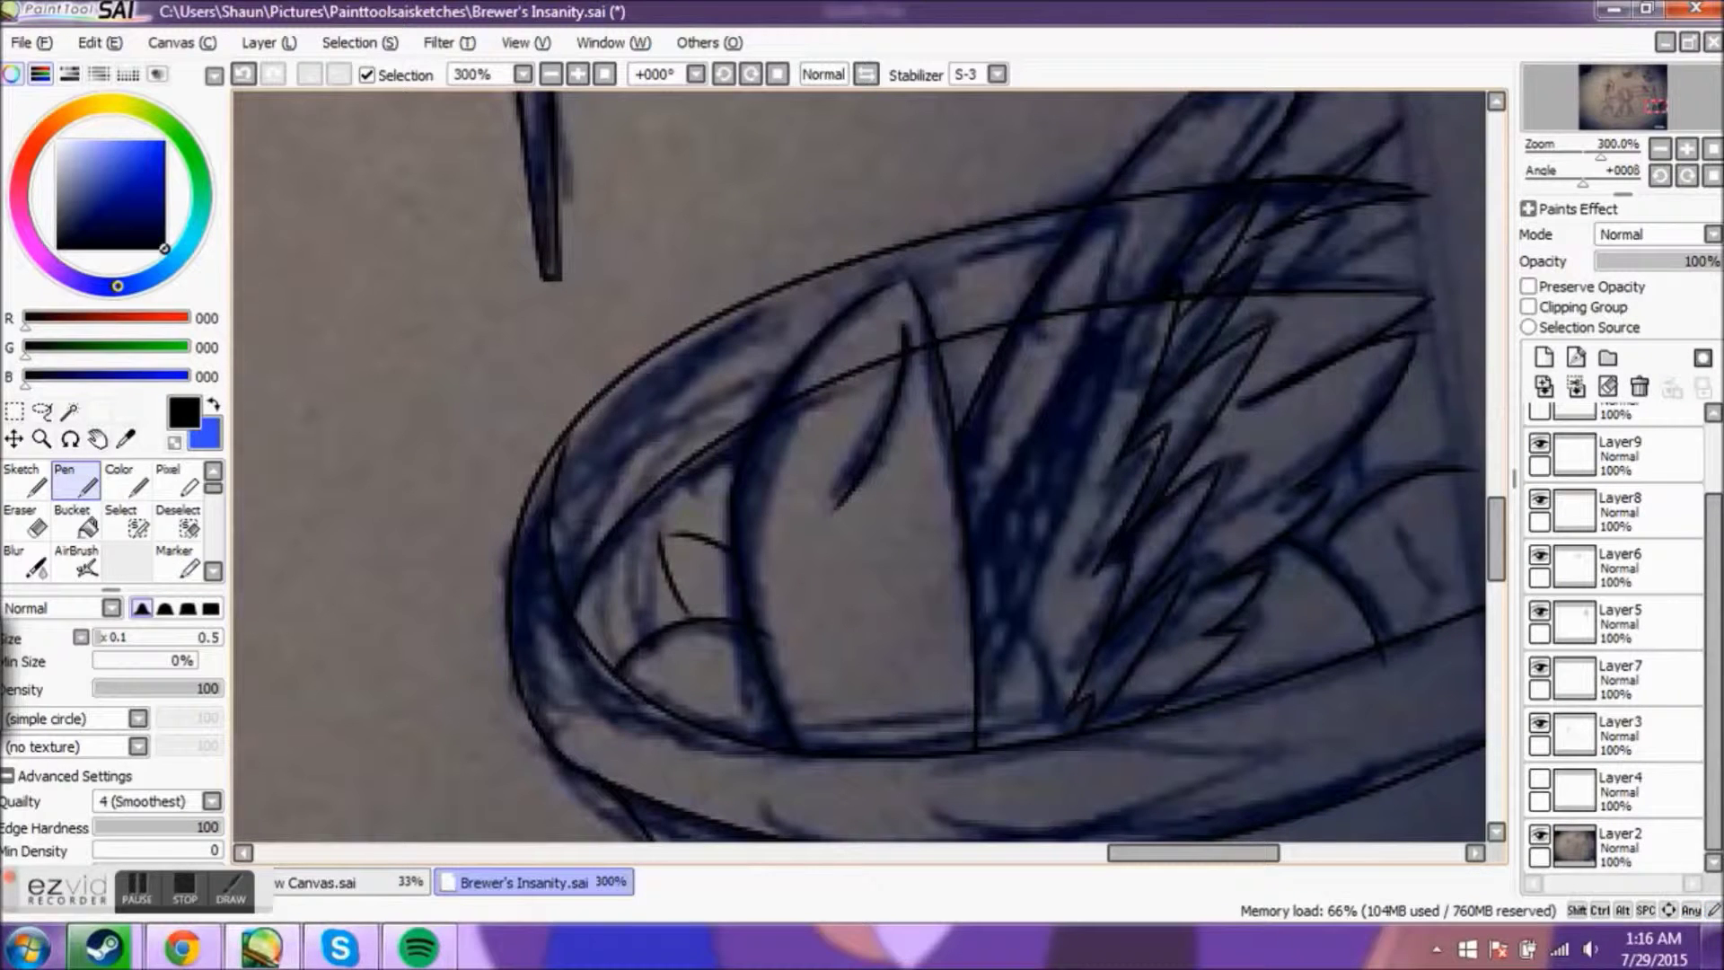
scroll(860, 476, "right", 5)
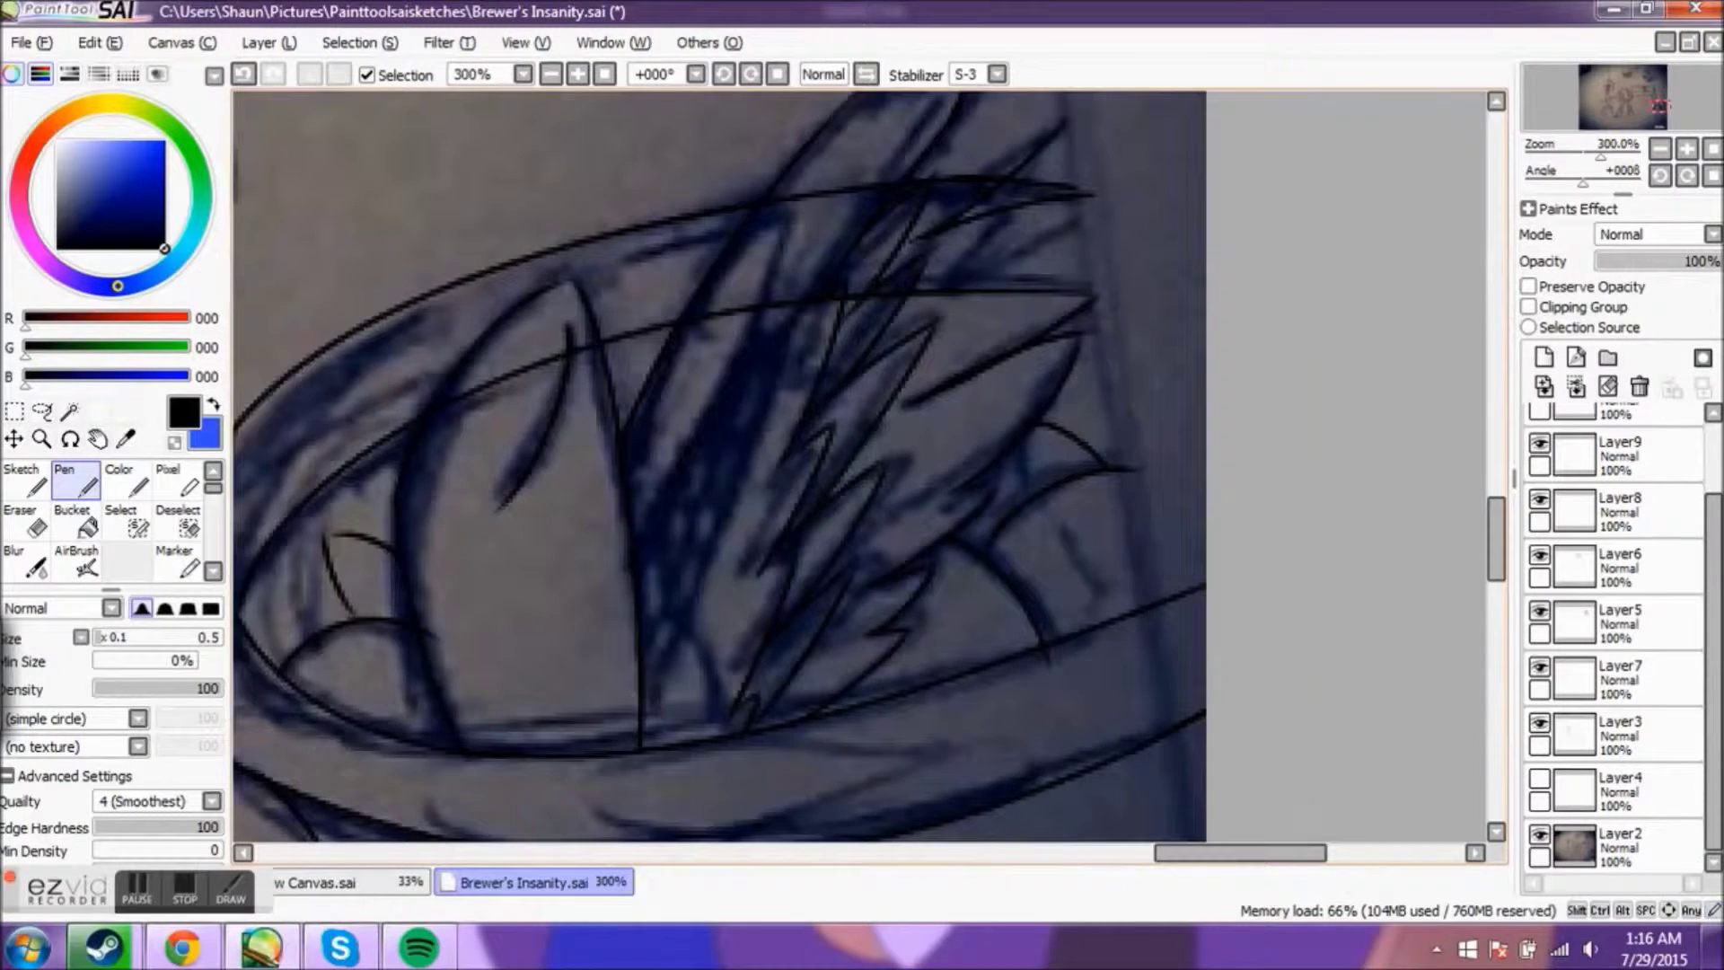
key("e")
key("n")
key("e")
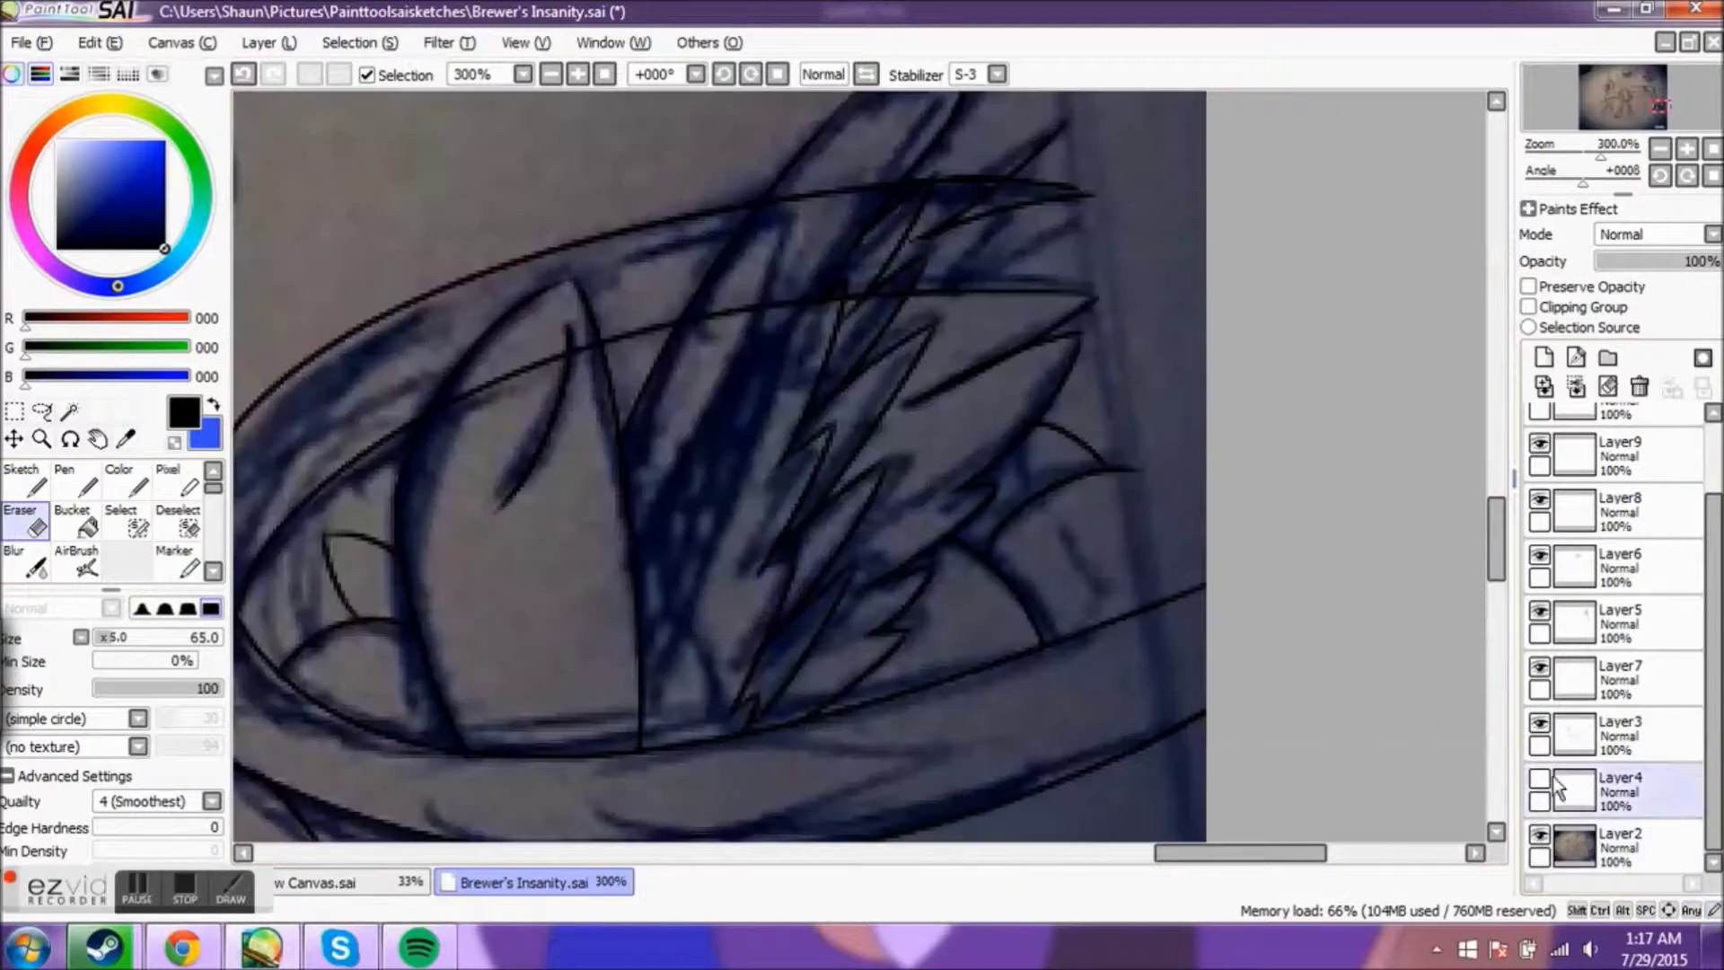
Step: Erase the bin's back rim on Layer9 where it passes behind the spiky contents, with the sketch hidden
mouse_move(1715, 767)
left_mouse_down()
mouse_move(1715, 700)
mouse_move(1714, 718)
left_mouse_up()
left_click(1620, 490)
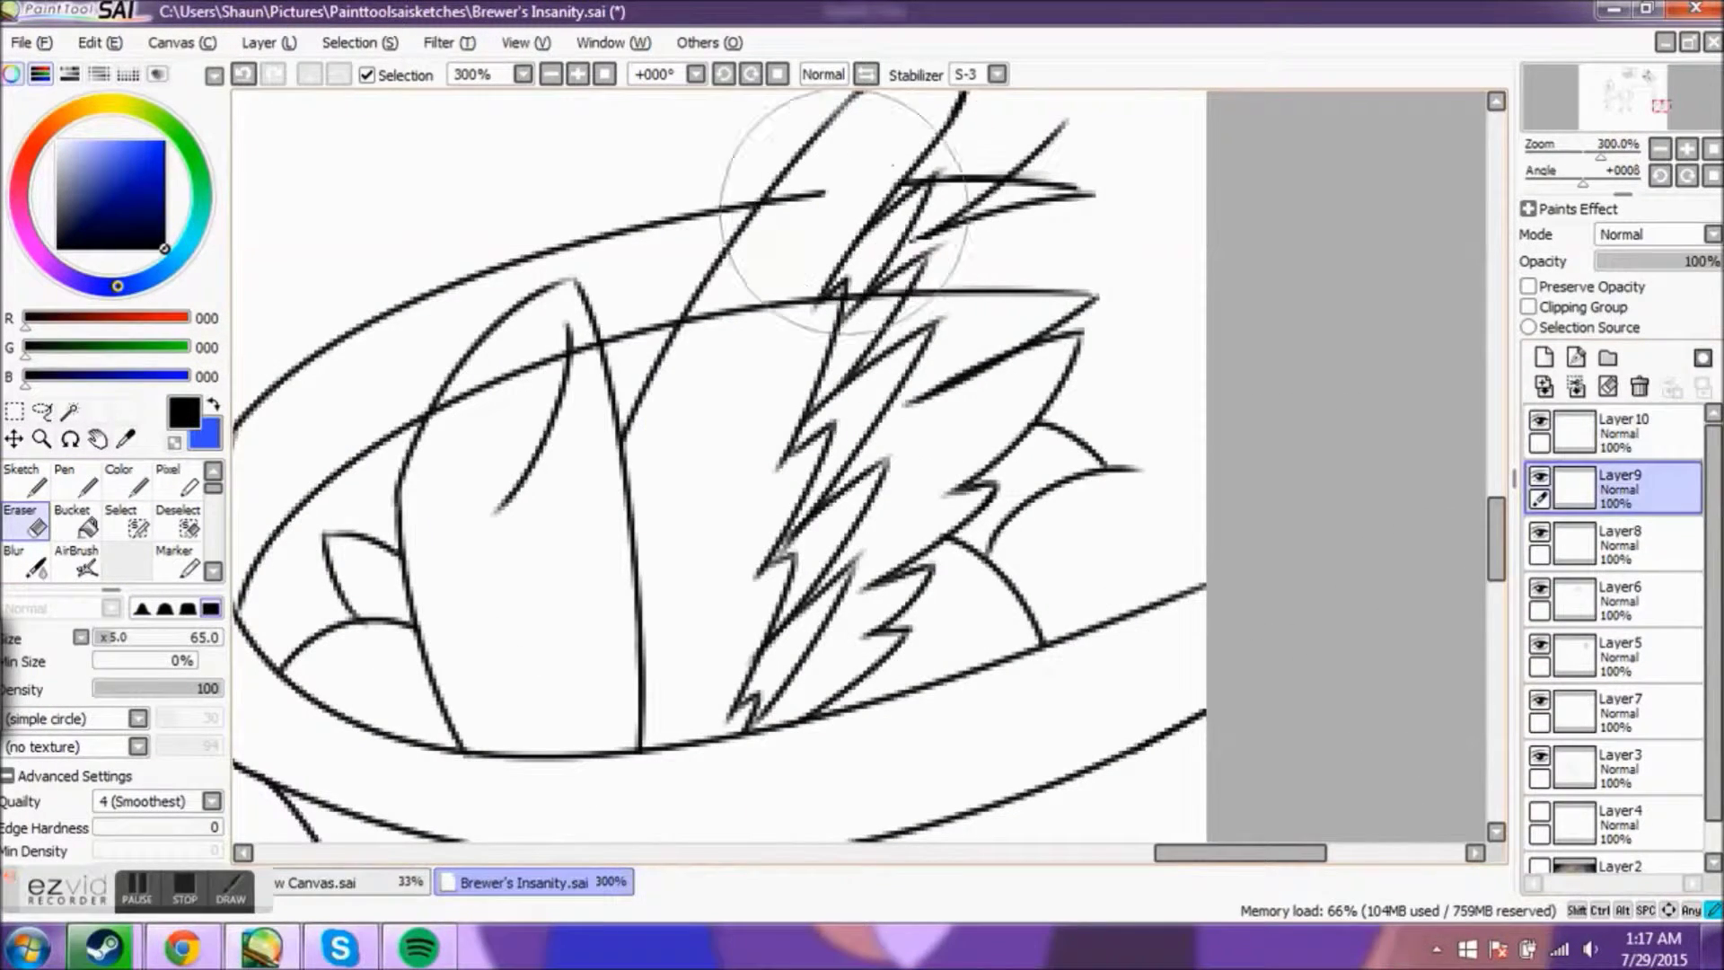
mouse_move(763, 274)
left_mouse_down()
mouse_move(994, 155)
mouse_move(462, 347)
mouse_move(1009, 185)
mouse_move(790, 305)
left_mouse_up()
scroll(1498, 570, "down", 1)
scroll(1495, 570, "up", 1)
Step: Ink the knife's blade outline and its handle with a small hole on Layer10, tracing the sketch on the table
left_click(1621, 433)
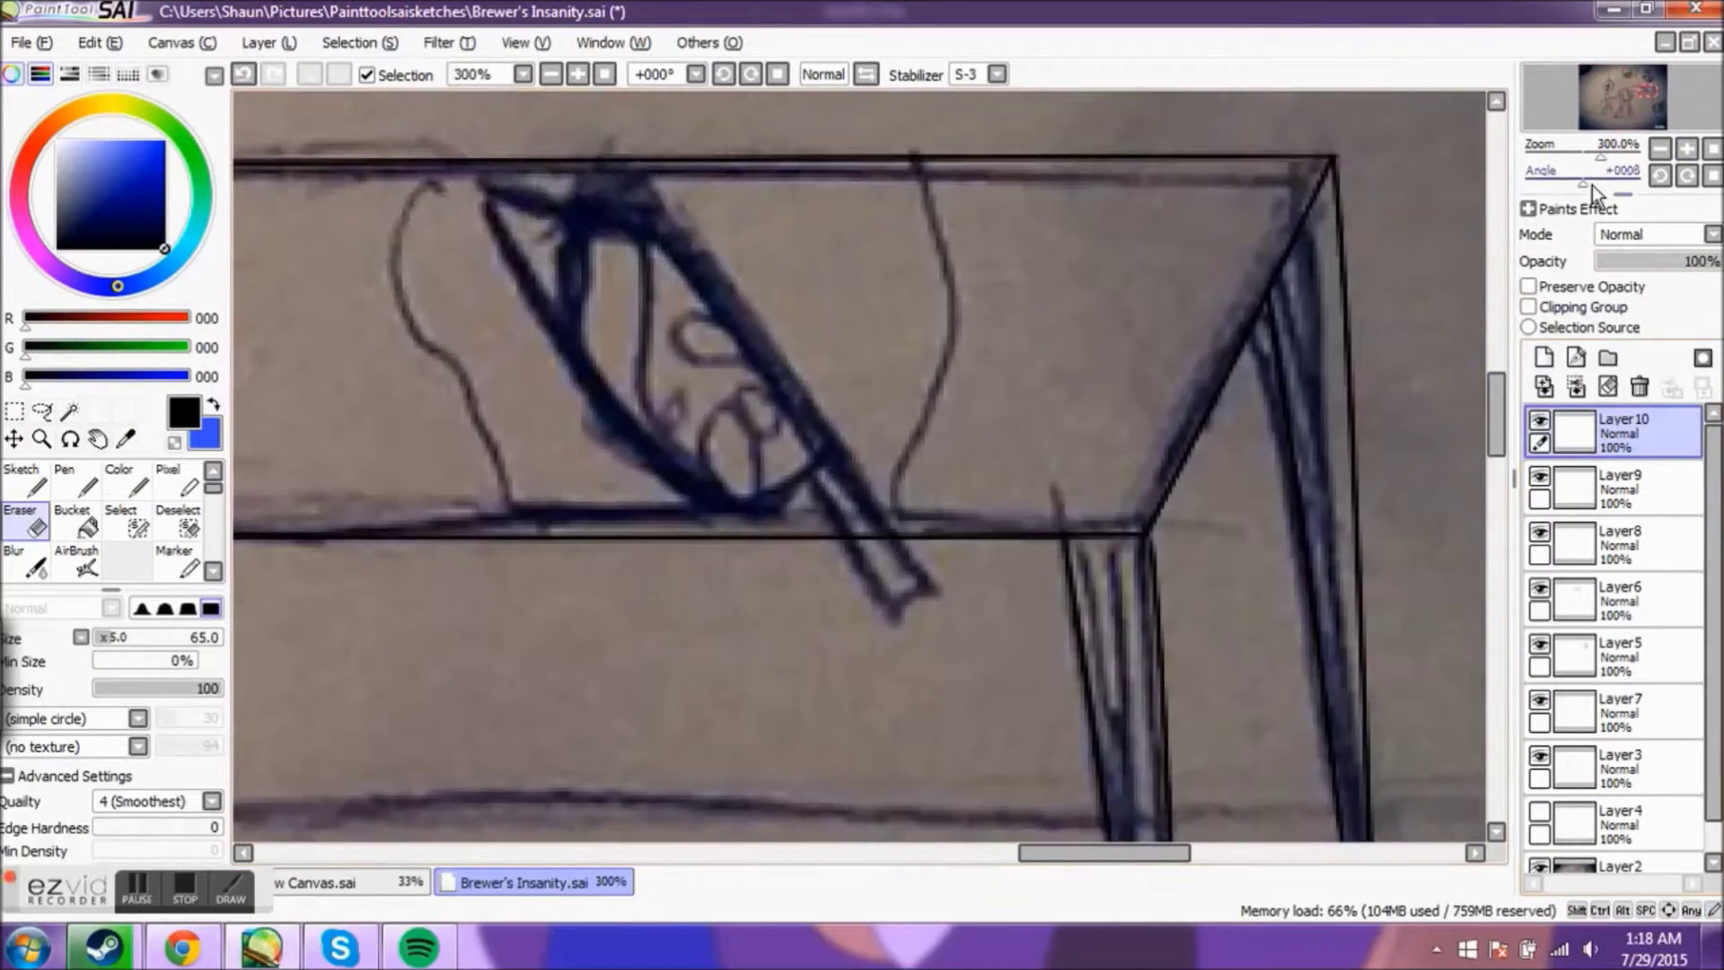
left_click_drag(1592, 185, 1562, 185)
key("n")
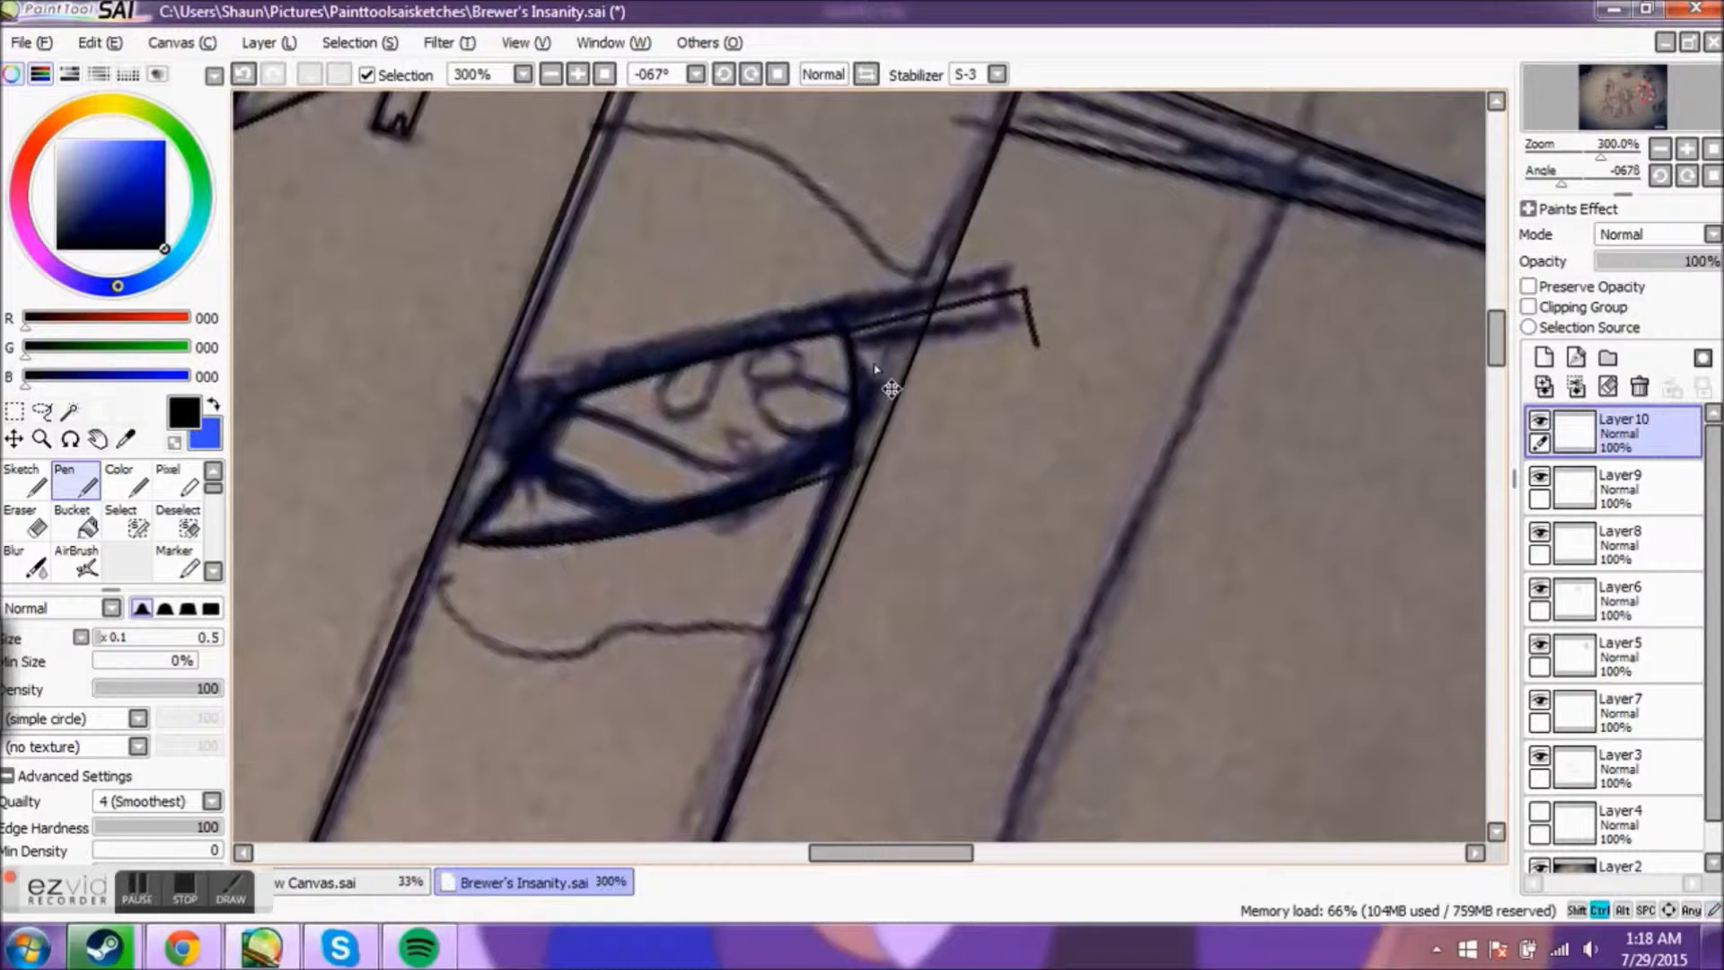
key("e")
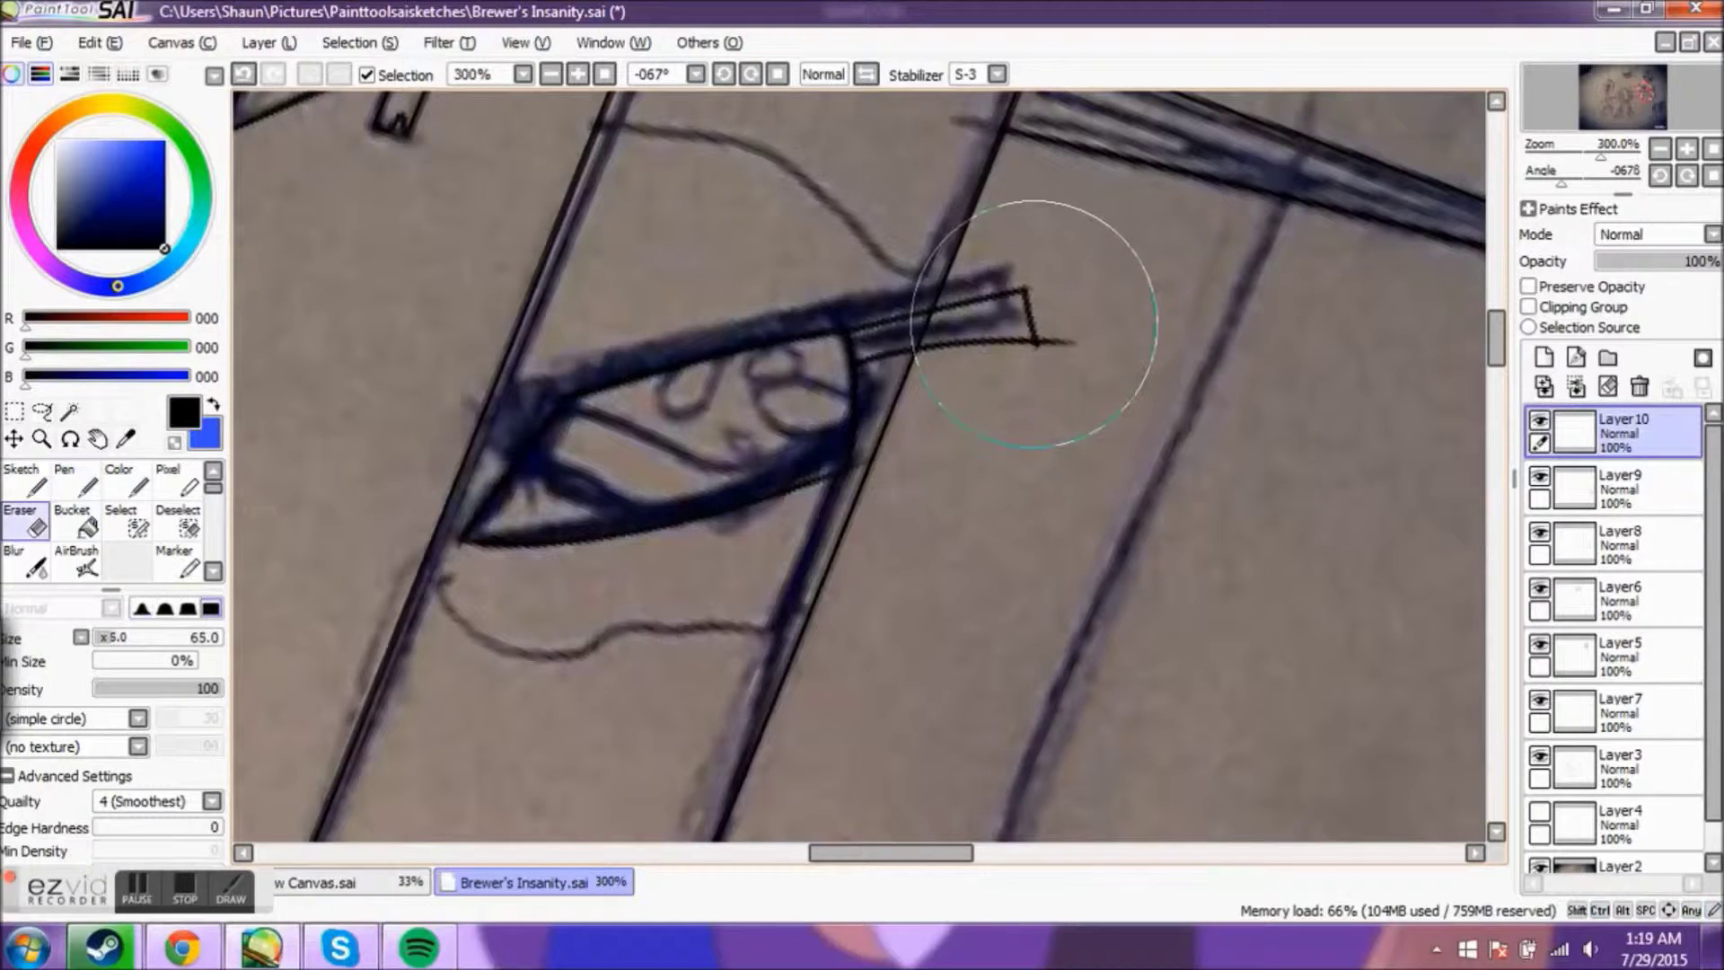
key("n")
key("ctrl+y")
Step: Hide the sketch layer, ink a bevel line along the blade's cutting edge, and trim its end beyond the blade
left_click(1539, 865)
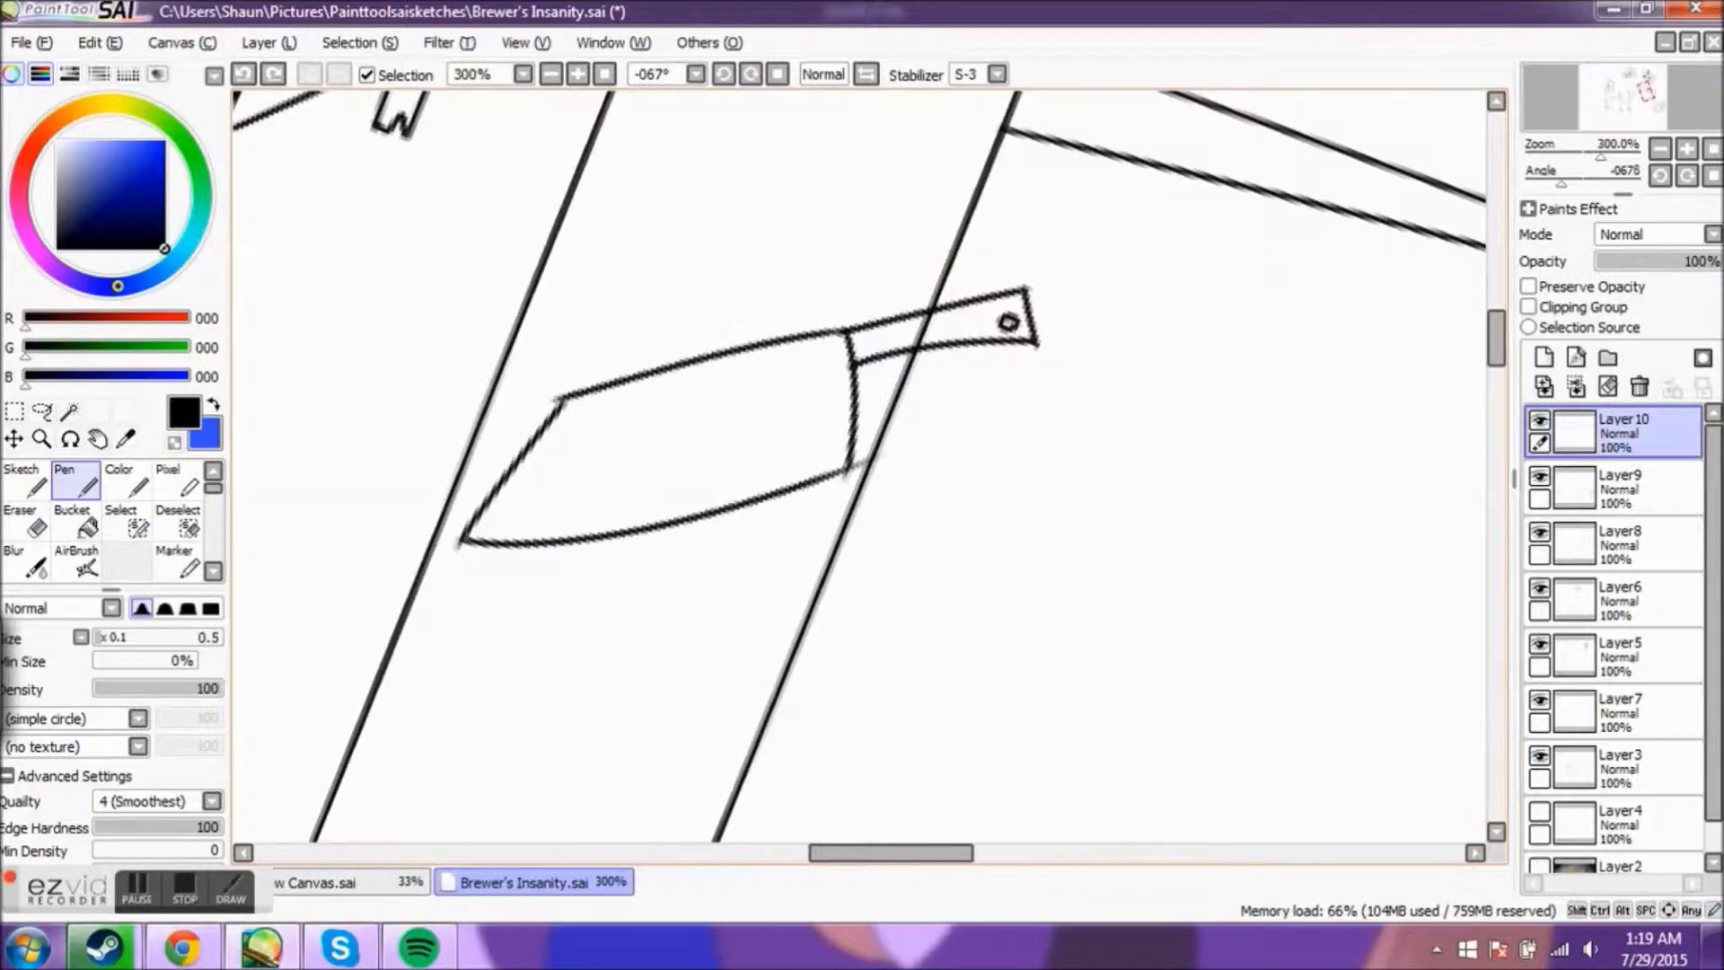
key("ctrl+y")
key("e")
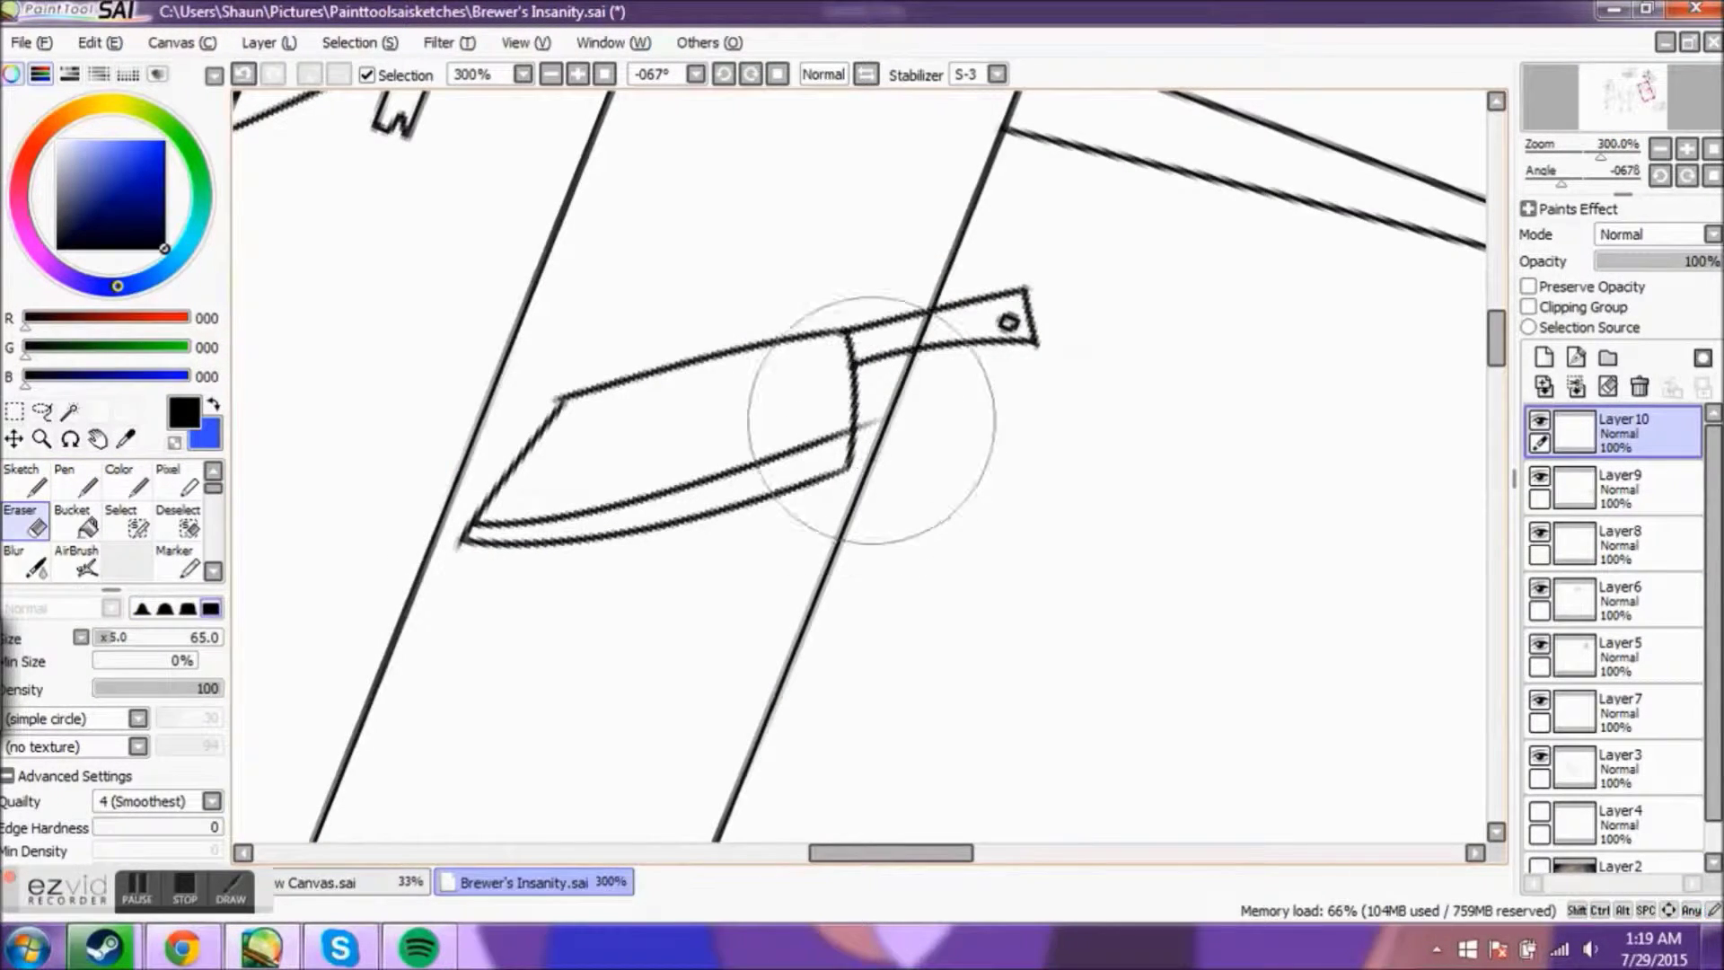
Step: Show the sketch layer, then move and transform the inked knife to line up with the sketched knife
left_click(1539, 866)
key("ctrl")
left_click_drag(752, 400, 739, 368)
key("ctrl+t")
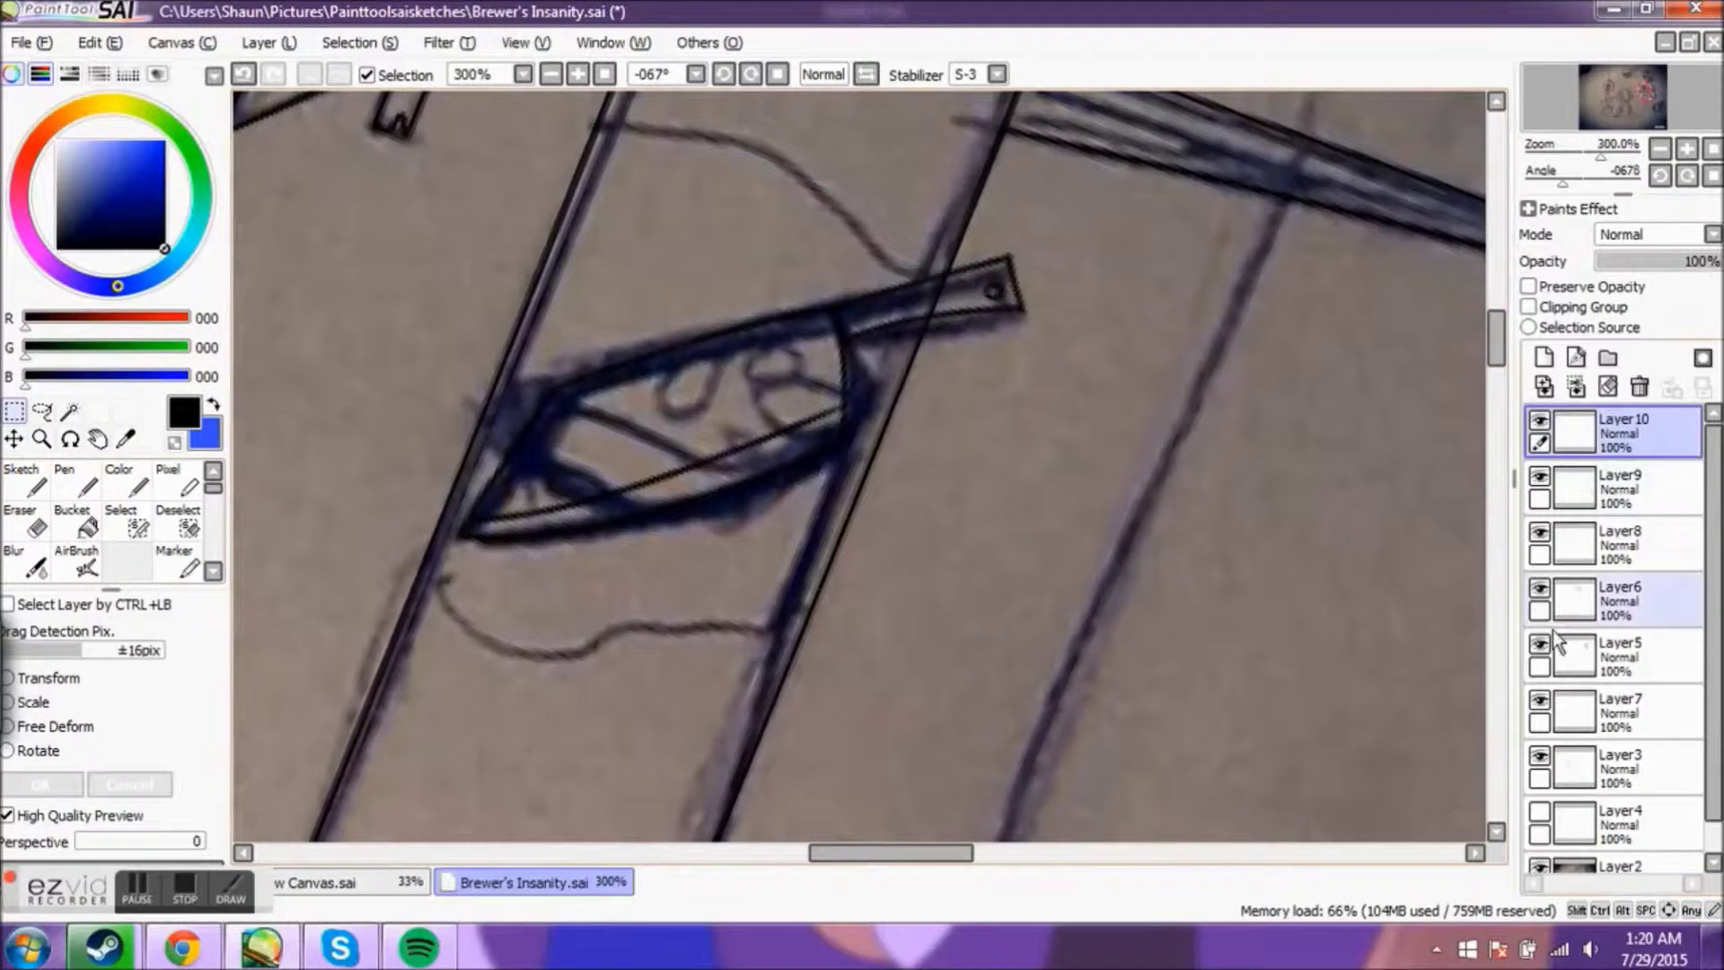
key("Return")
Step: Erase the table edge where it crosses the knife's handle with the sketch hidden, and show the sketch again
left_click(1539, 865)
key("e")
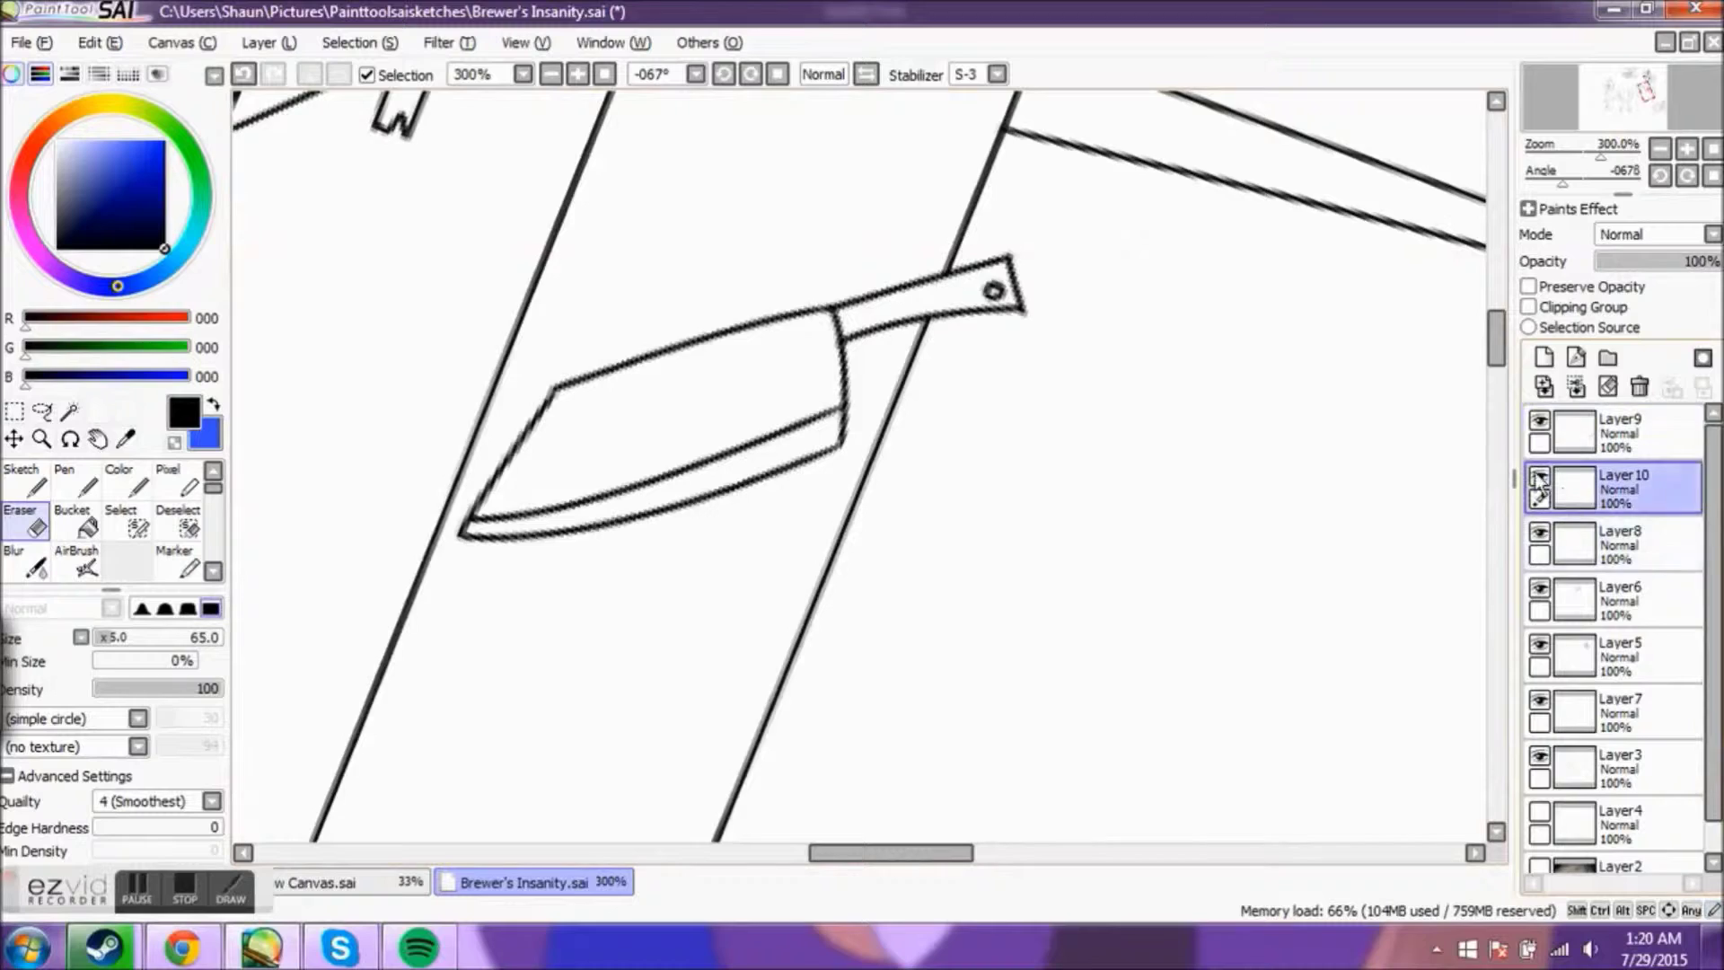
left_click(1538, 866)
Step: Ink the room's vertical wall corner and the two floor lines behind the pony on Layer10, meeting at its chest
key("Home")
key("n")
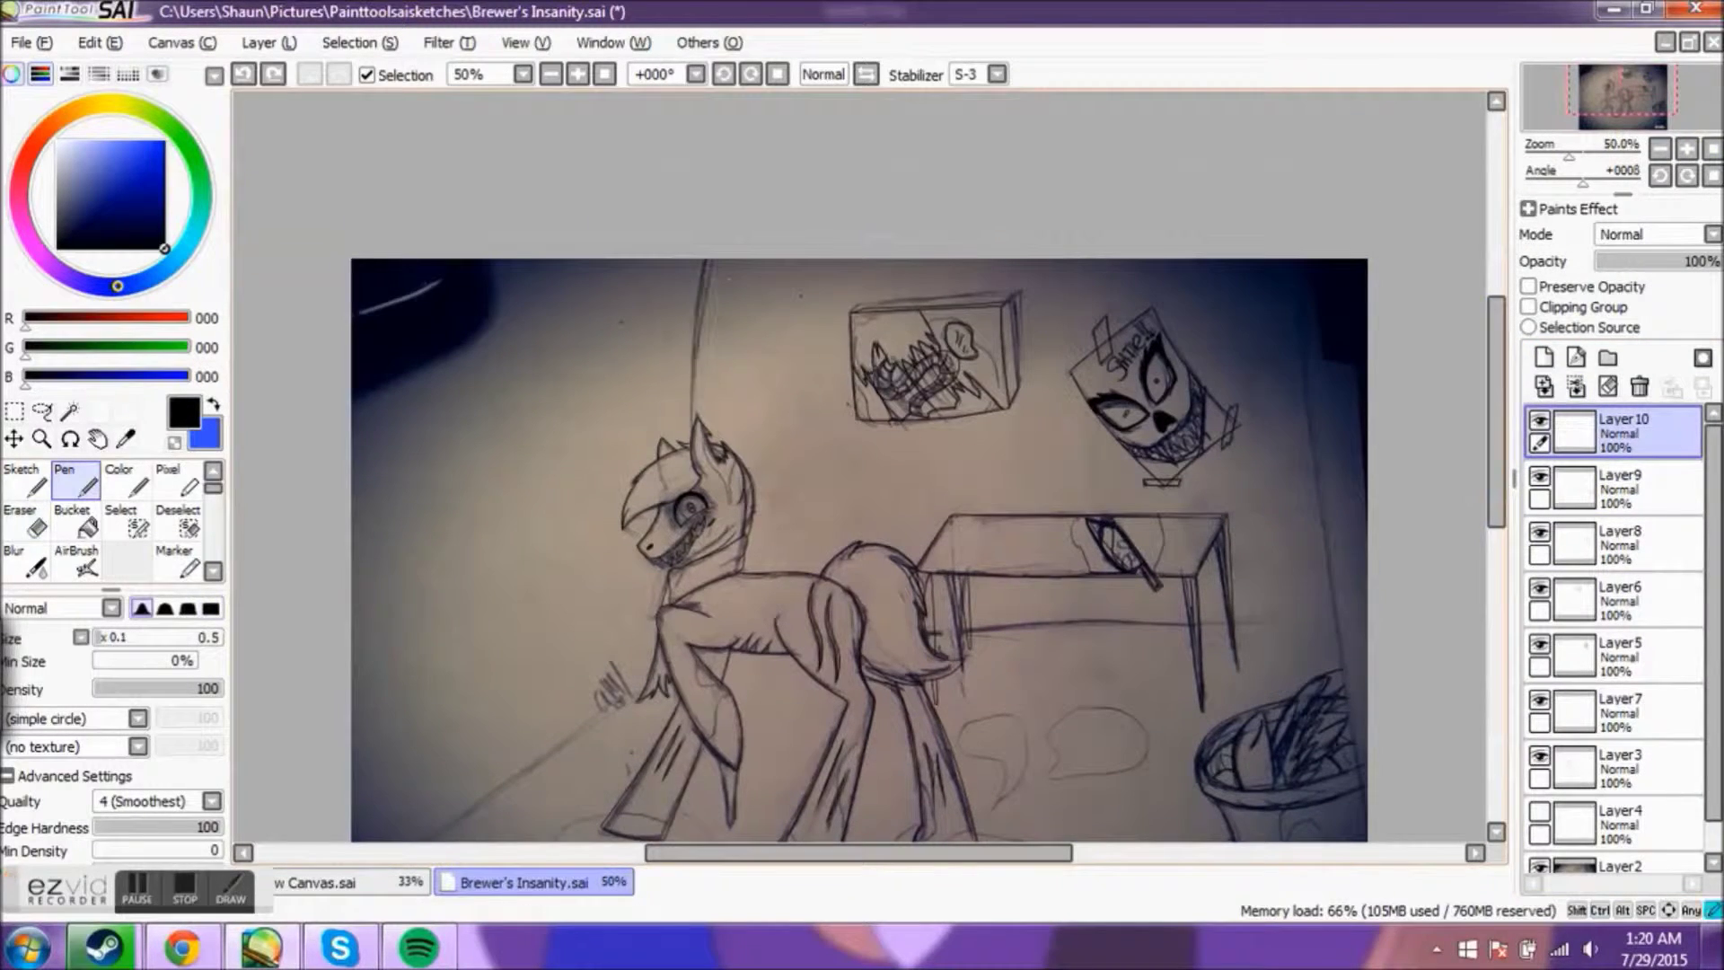
left_click_drag(1496, 510, 1497, 547)
left_click_drag(1582, 182, 1557, 183)
key("Insert")
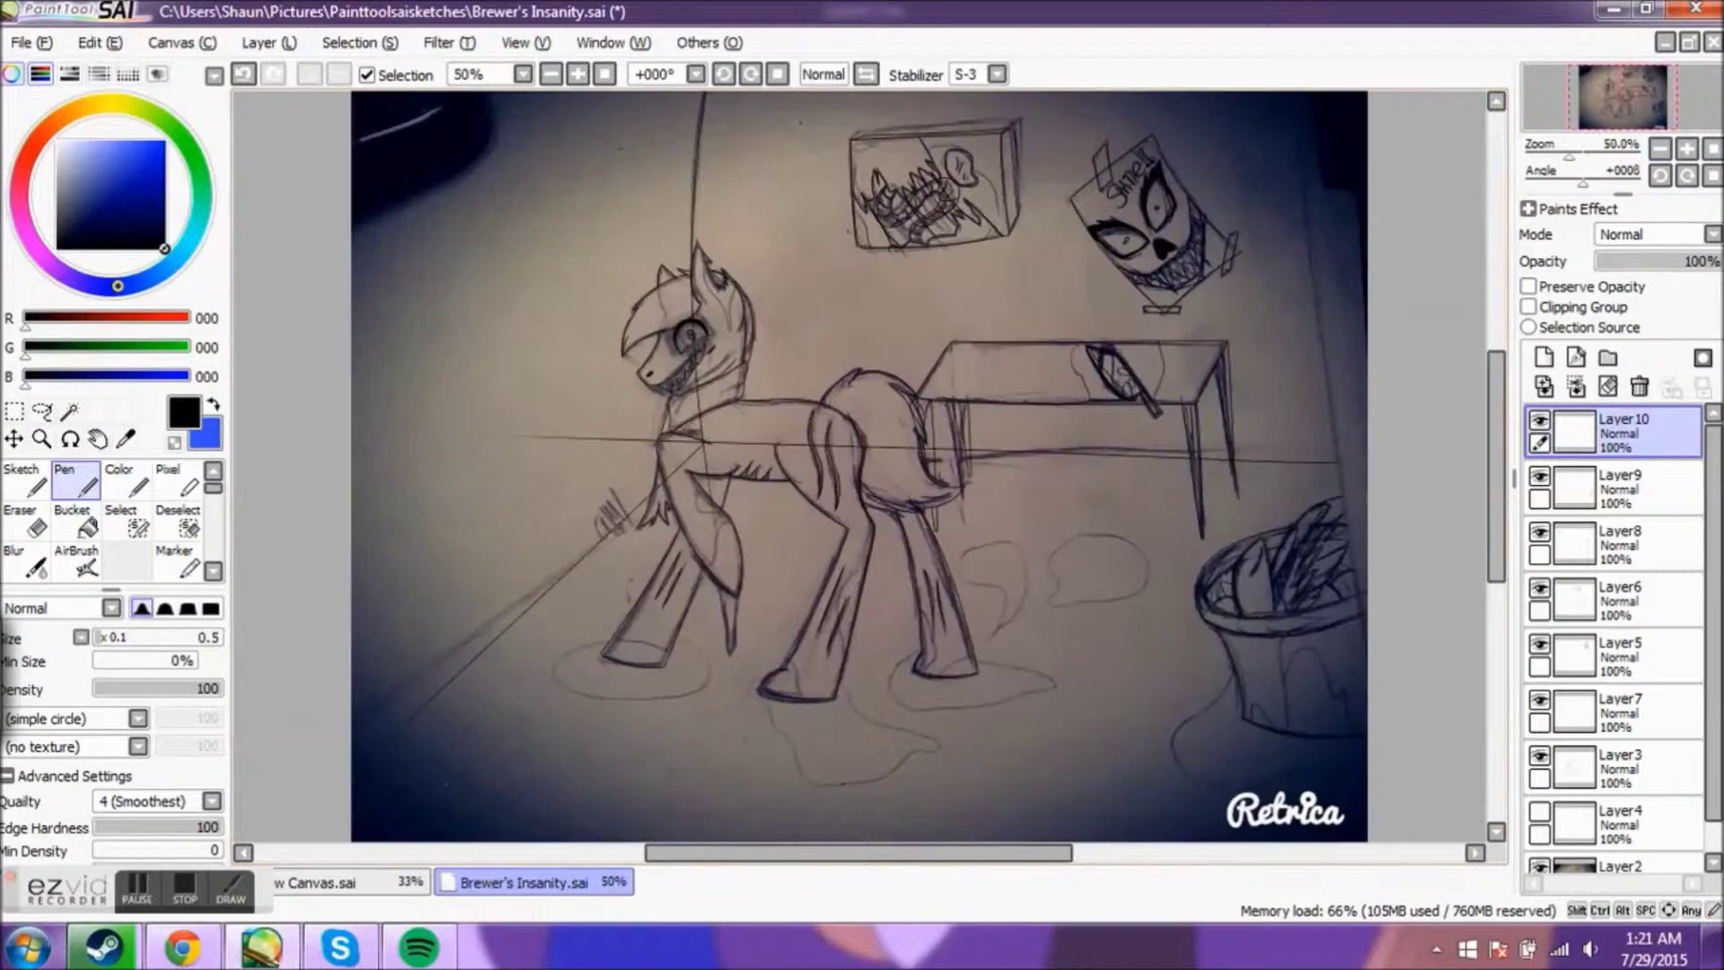
Step: Erase the overshooting ends of the room lines beyond their meeting point at the pony's chest, and check the line art without the sketch
key("e")
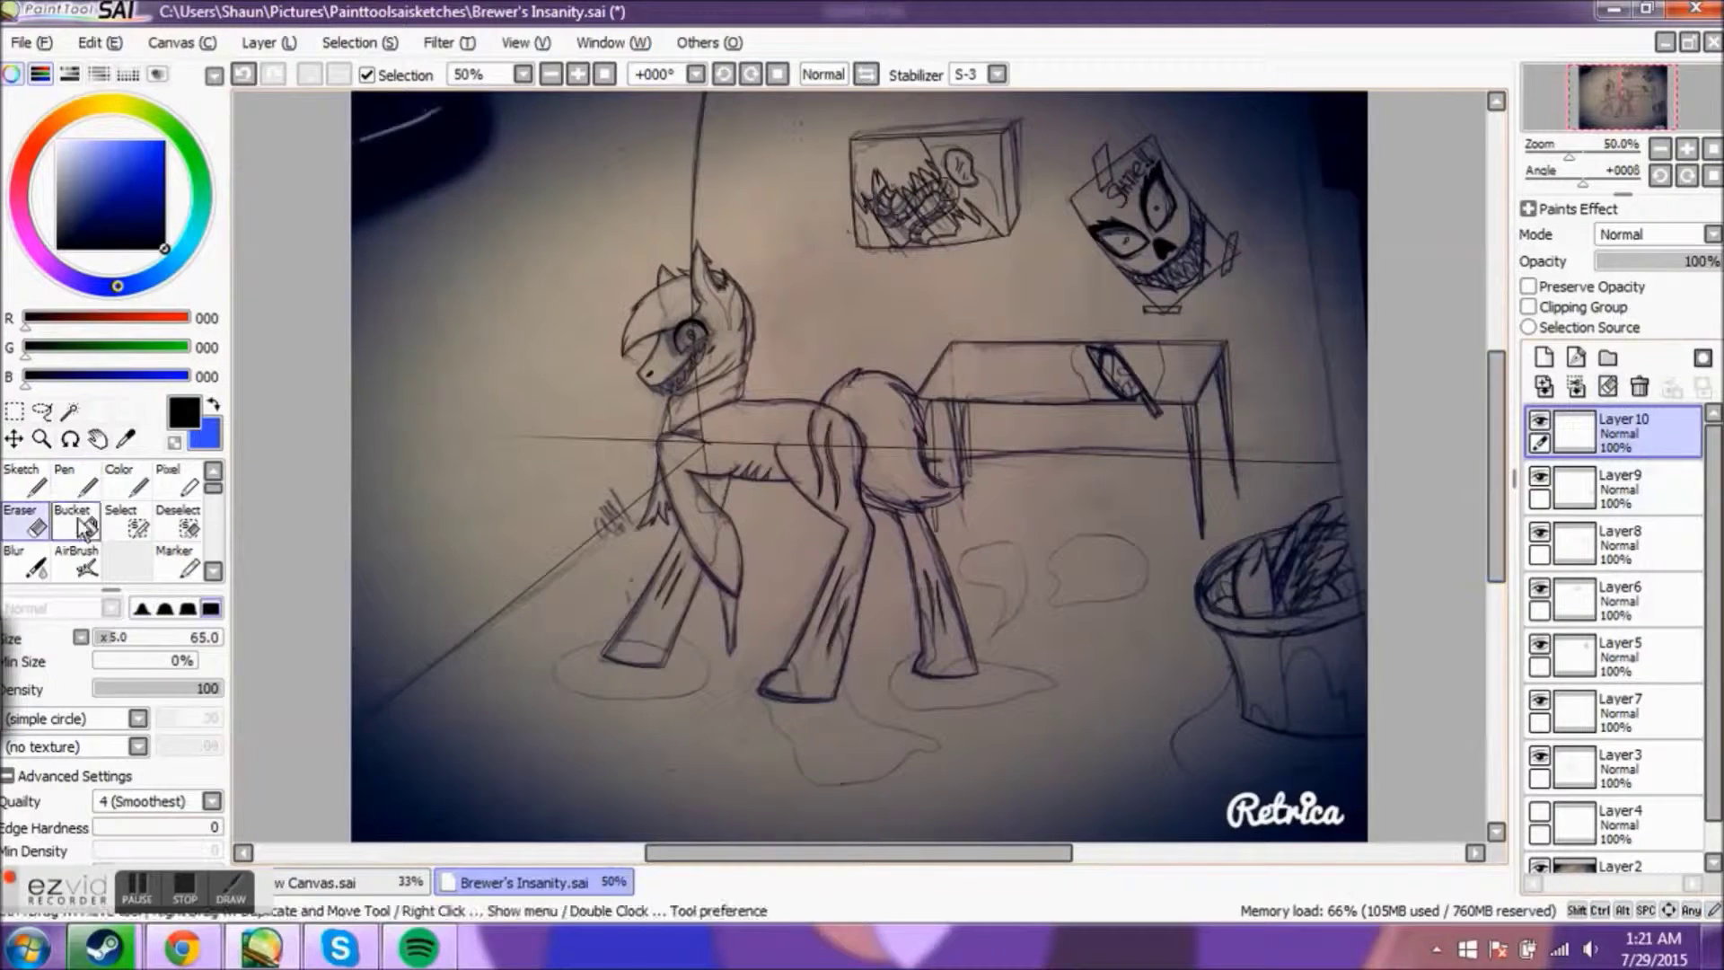
scroll(633, 440, "up", 4)
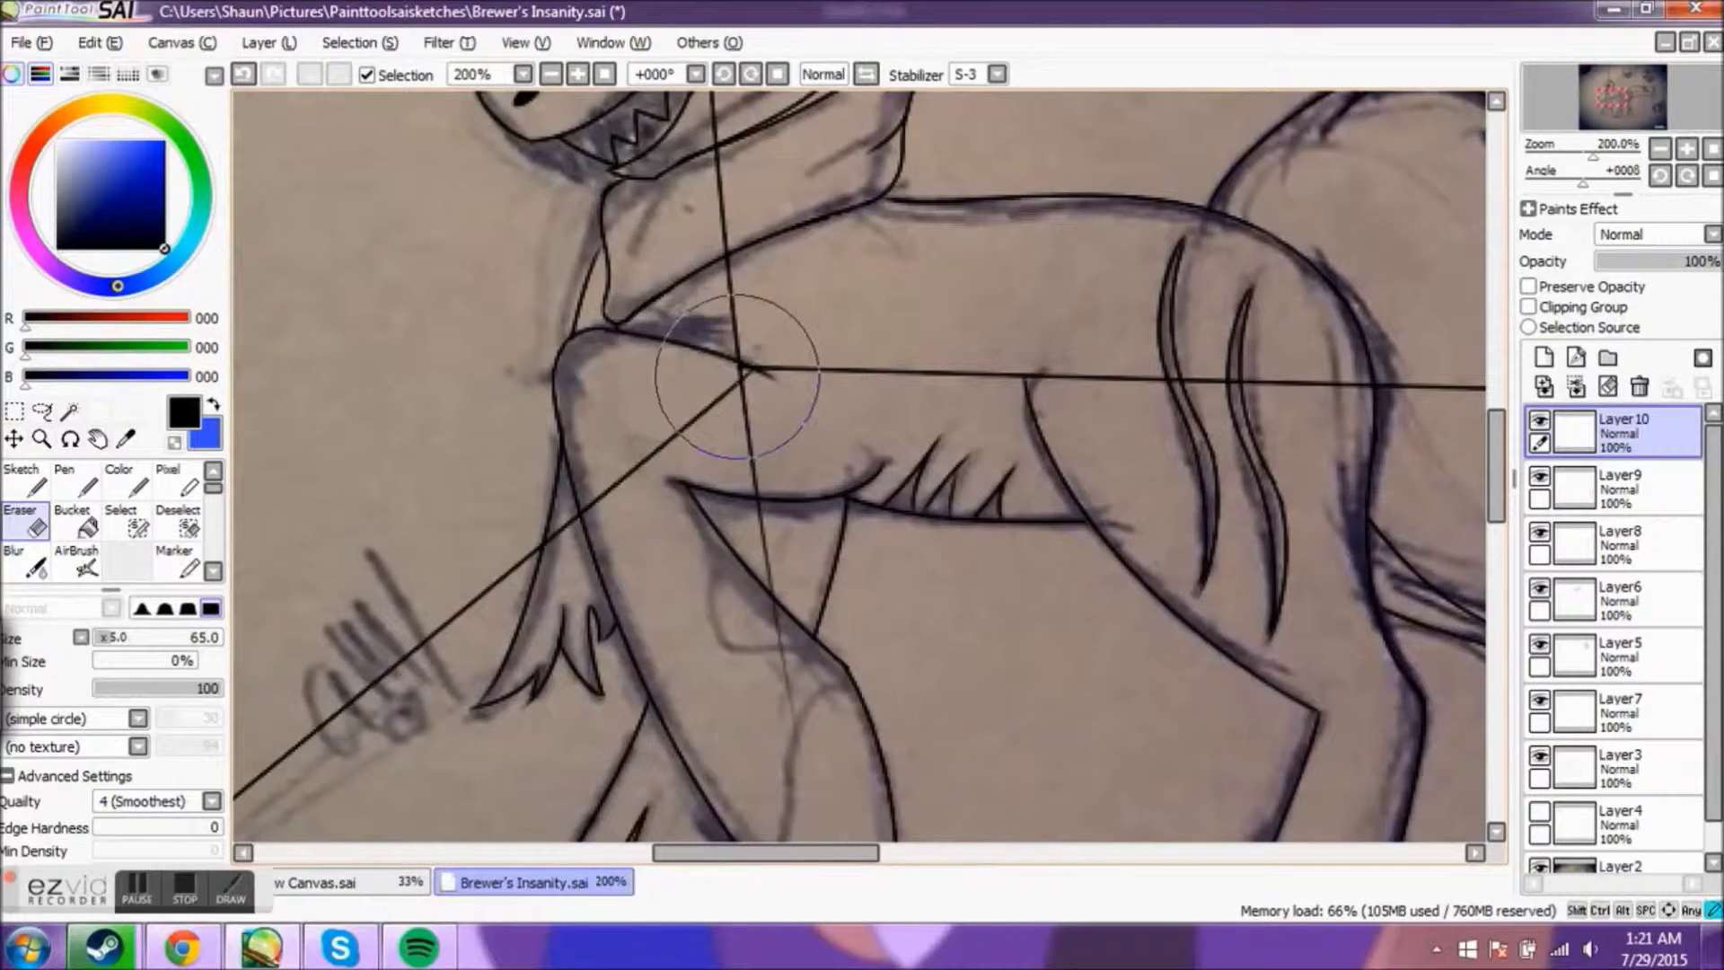
scroll(737, 372, "down", 4)
scroll(502, 359, "up", 6)
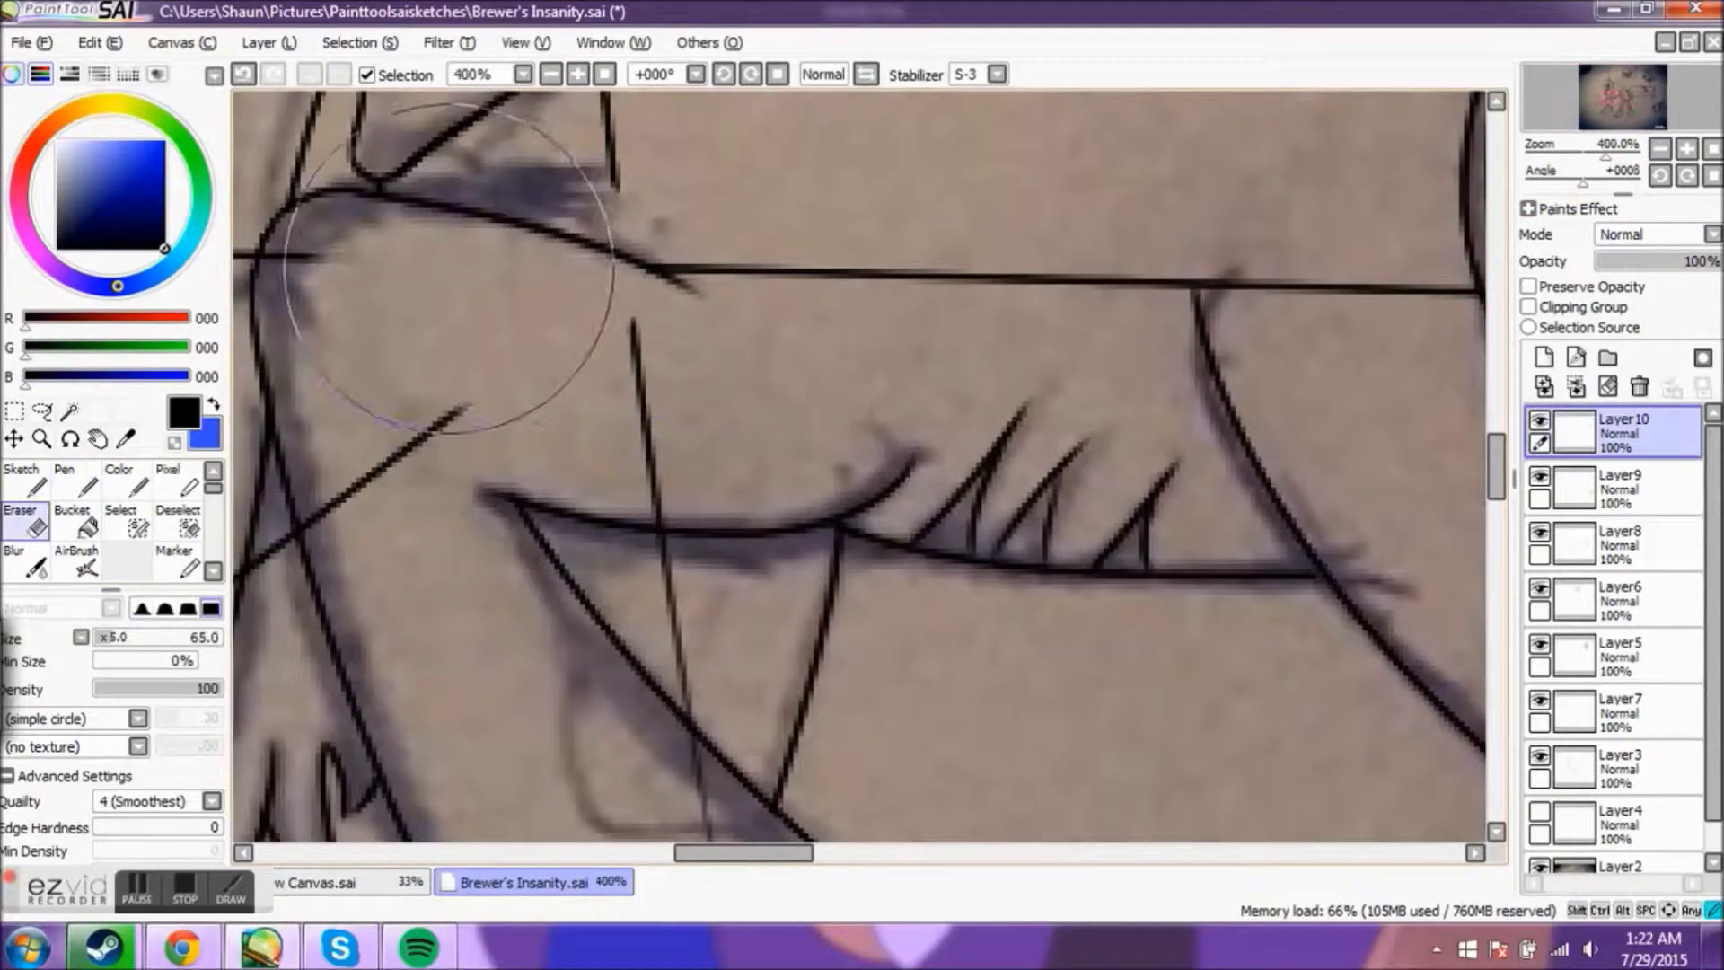
scroll(450, 267, "down", 6)
scroll(677, 346, "up", 3)
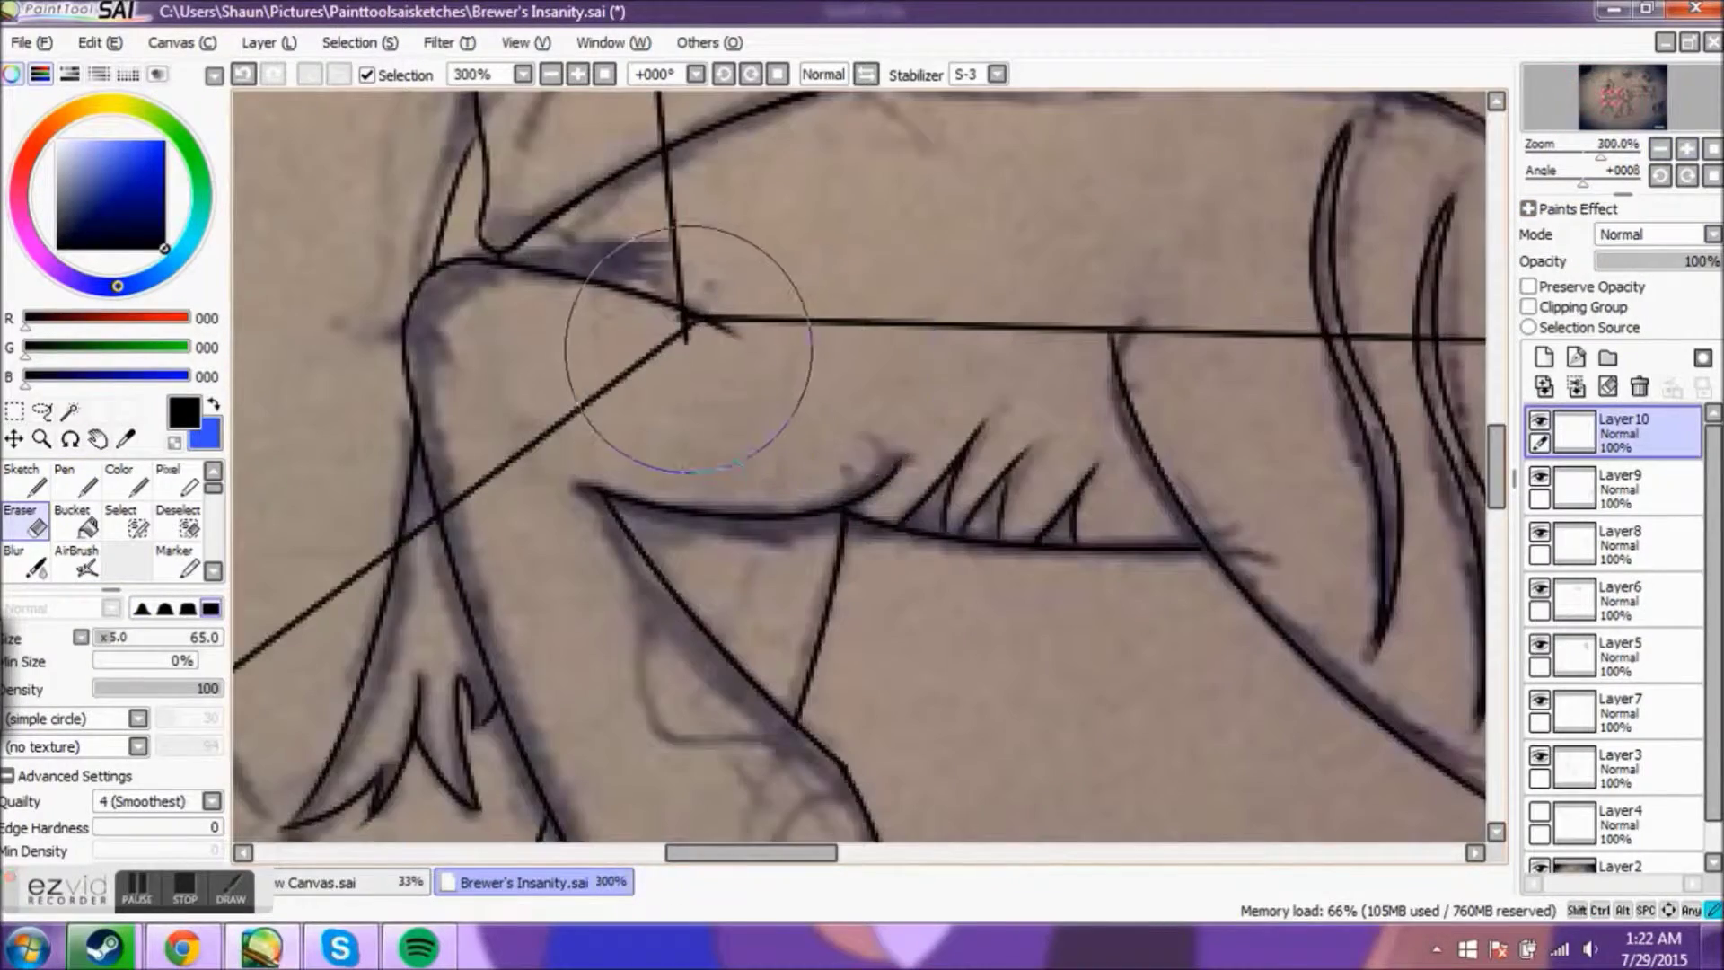
scroll(898, 449, "down", 4)
scroll(1436, 342, "up", 2)
scroll(862, 467, "down", 3)
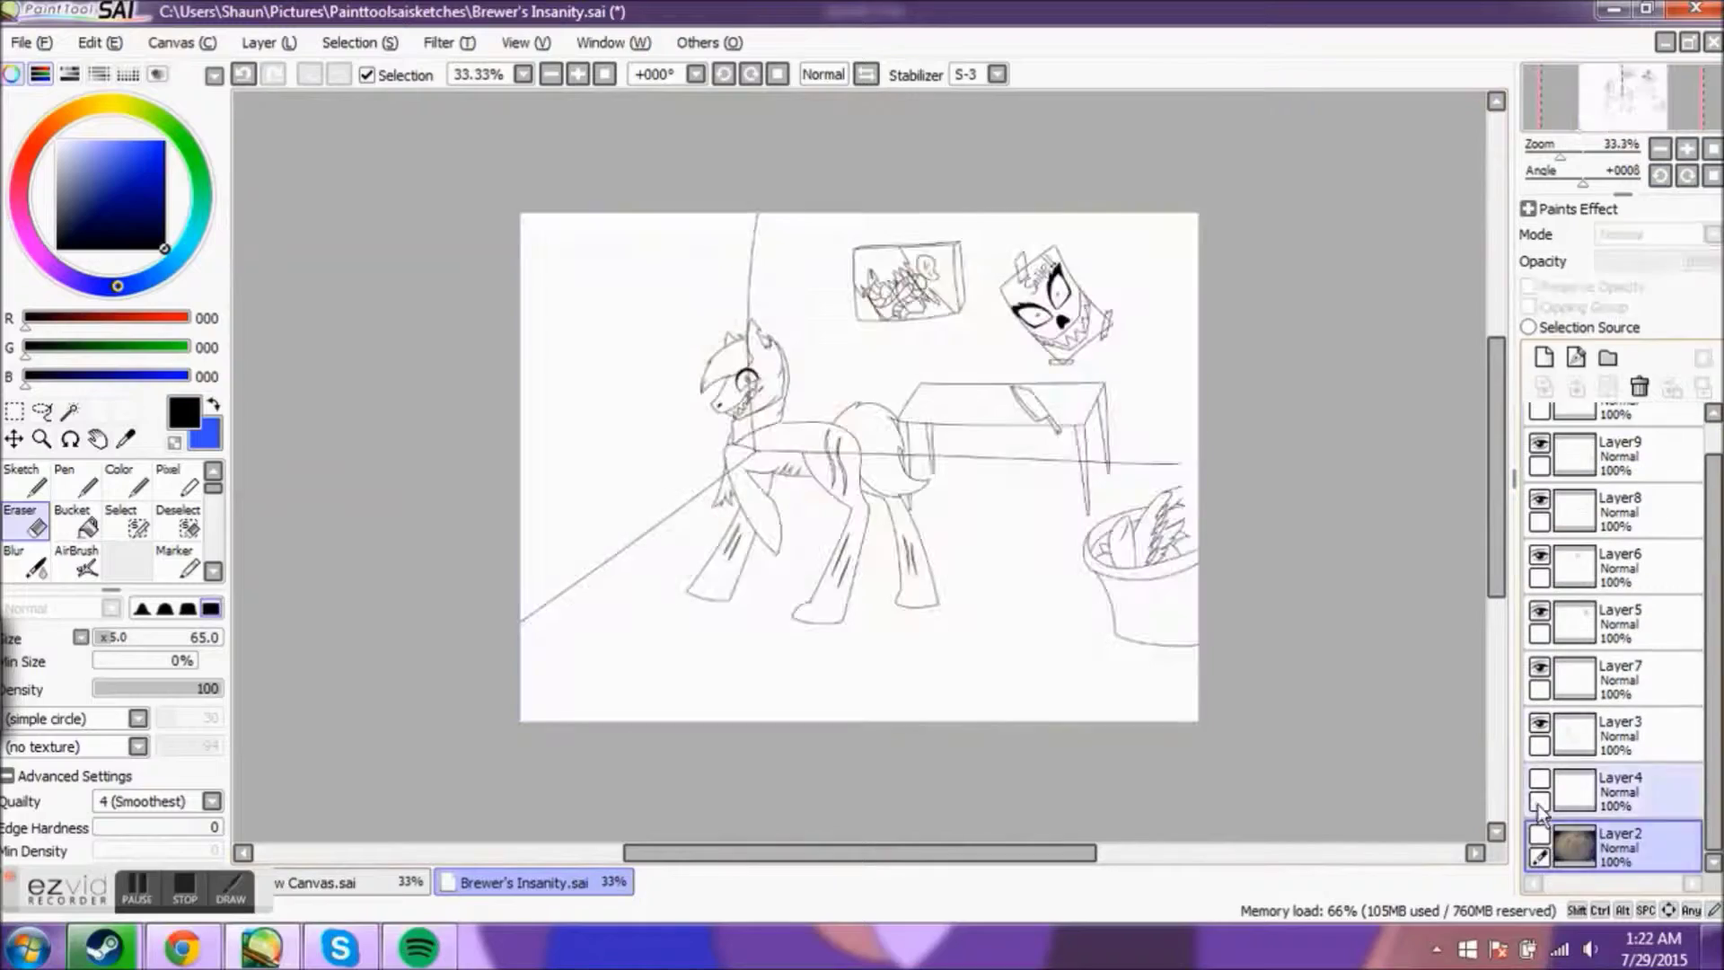
Step: Erase the room's wall and floor lines on Layer10 where they cross the pony's head, body and tail
scroll(1308, 308, "up", 5)
scroll(807, 616, "up", 2)
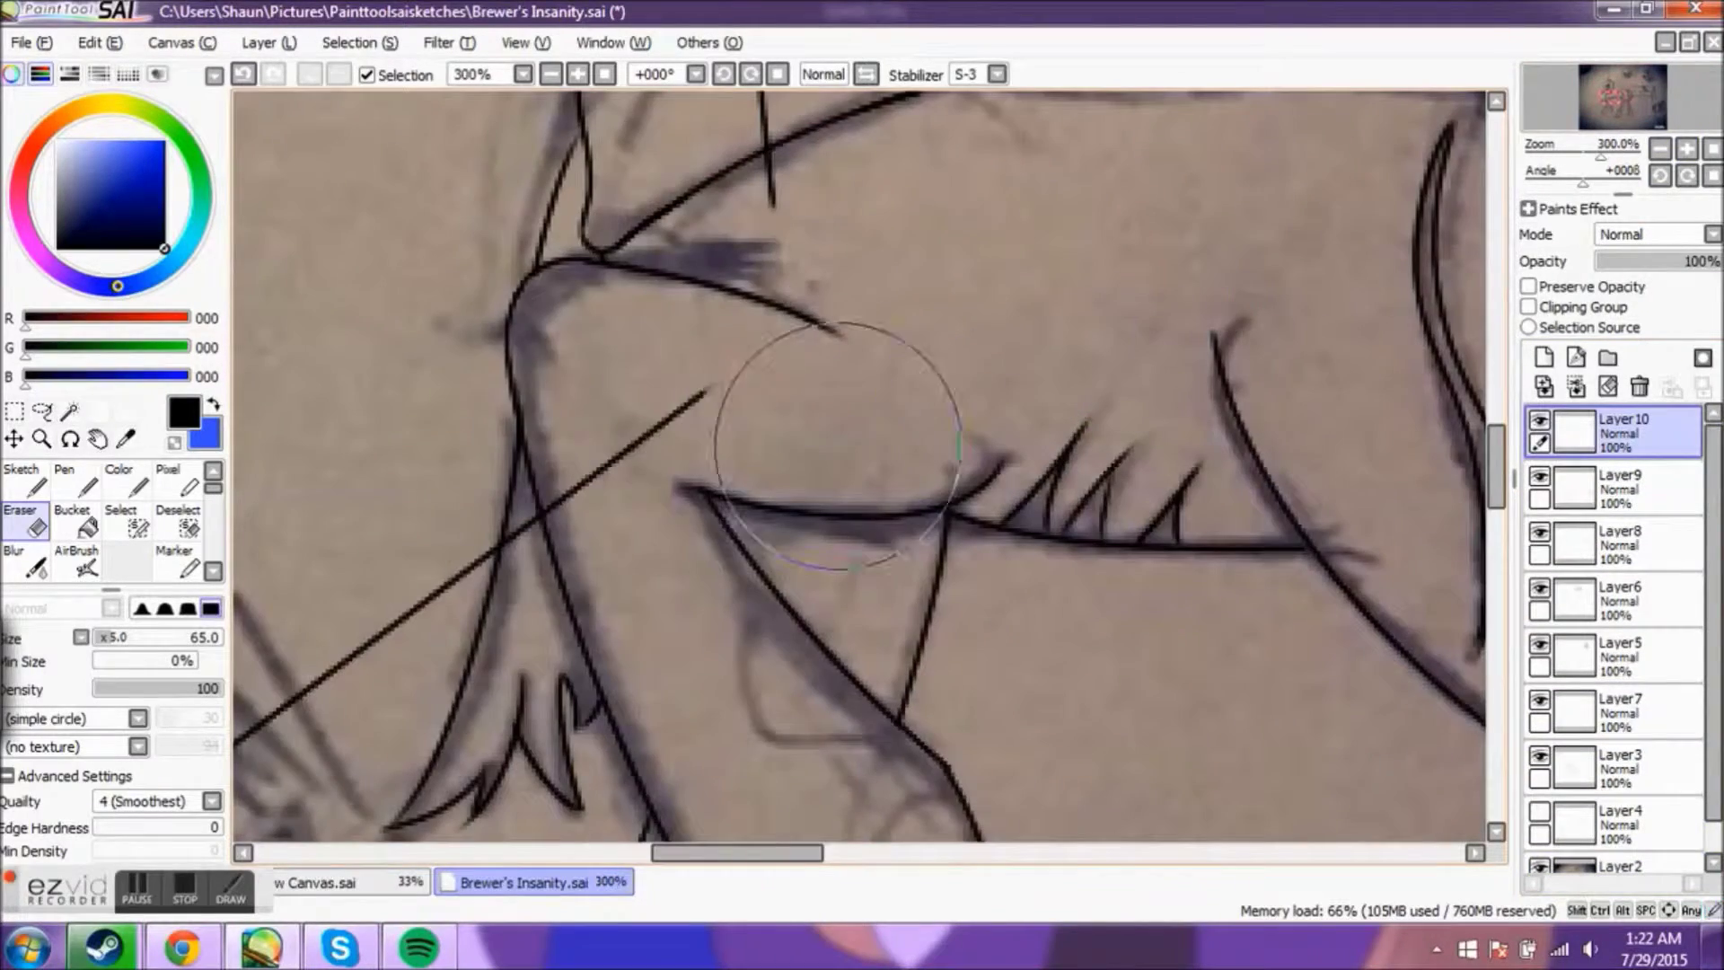
scroll(738, 312, "up", 2)
scroll(738, 312, "down", 4)
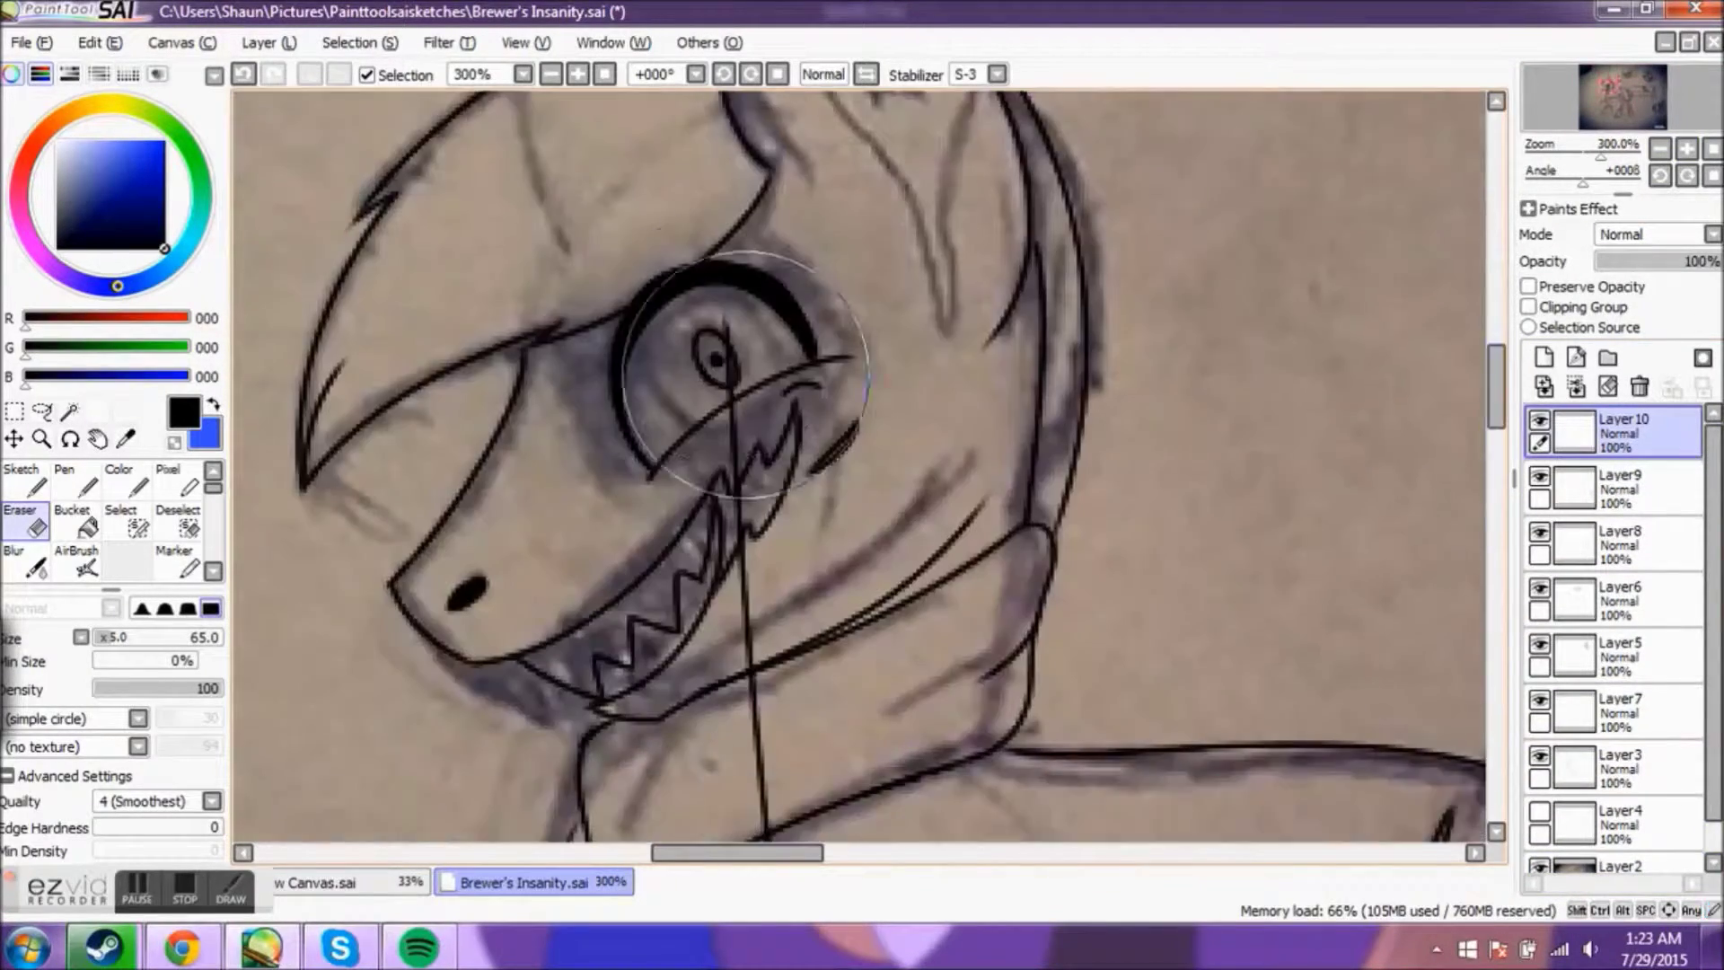
scroll(927, 635, "right", 3)
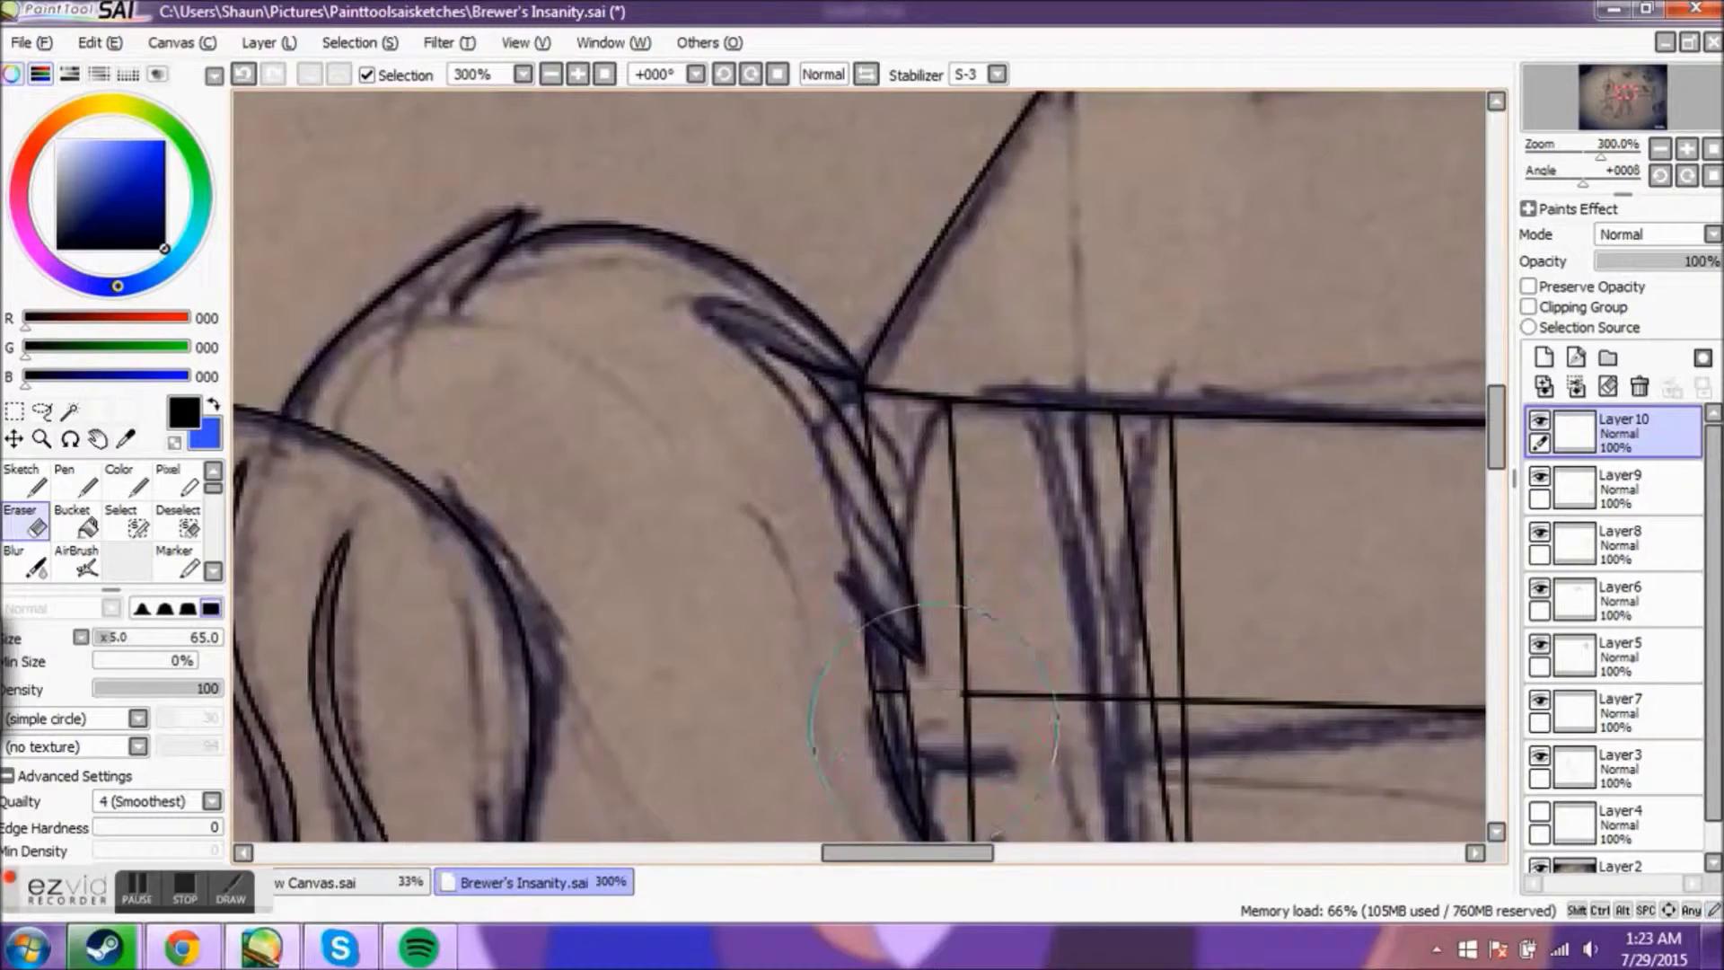
scroll(933, 718, "right", 3)
scroll(1020, 731, "down", 4)
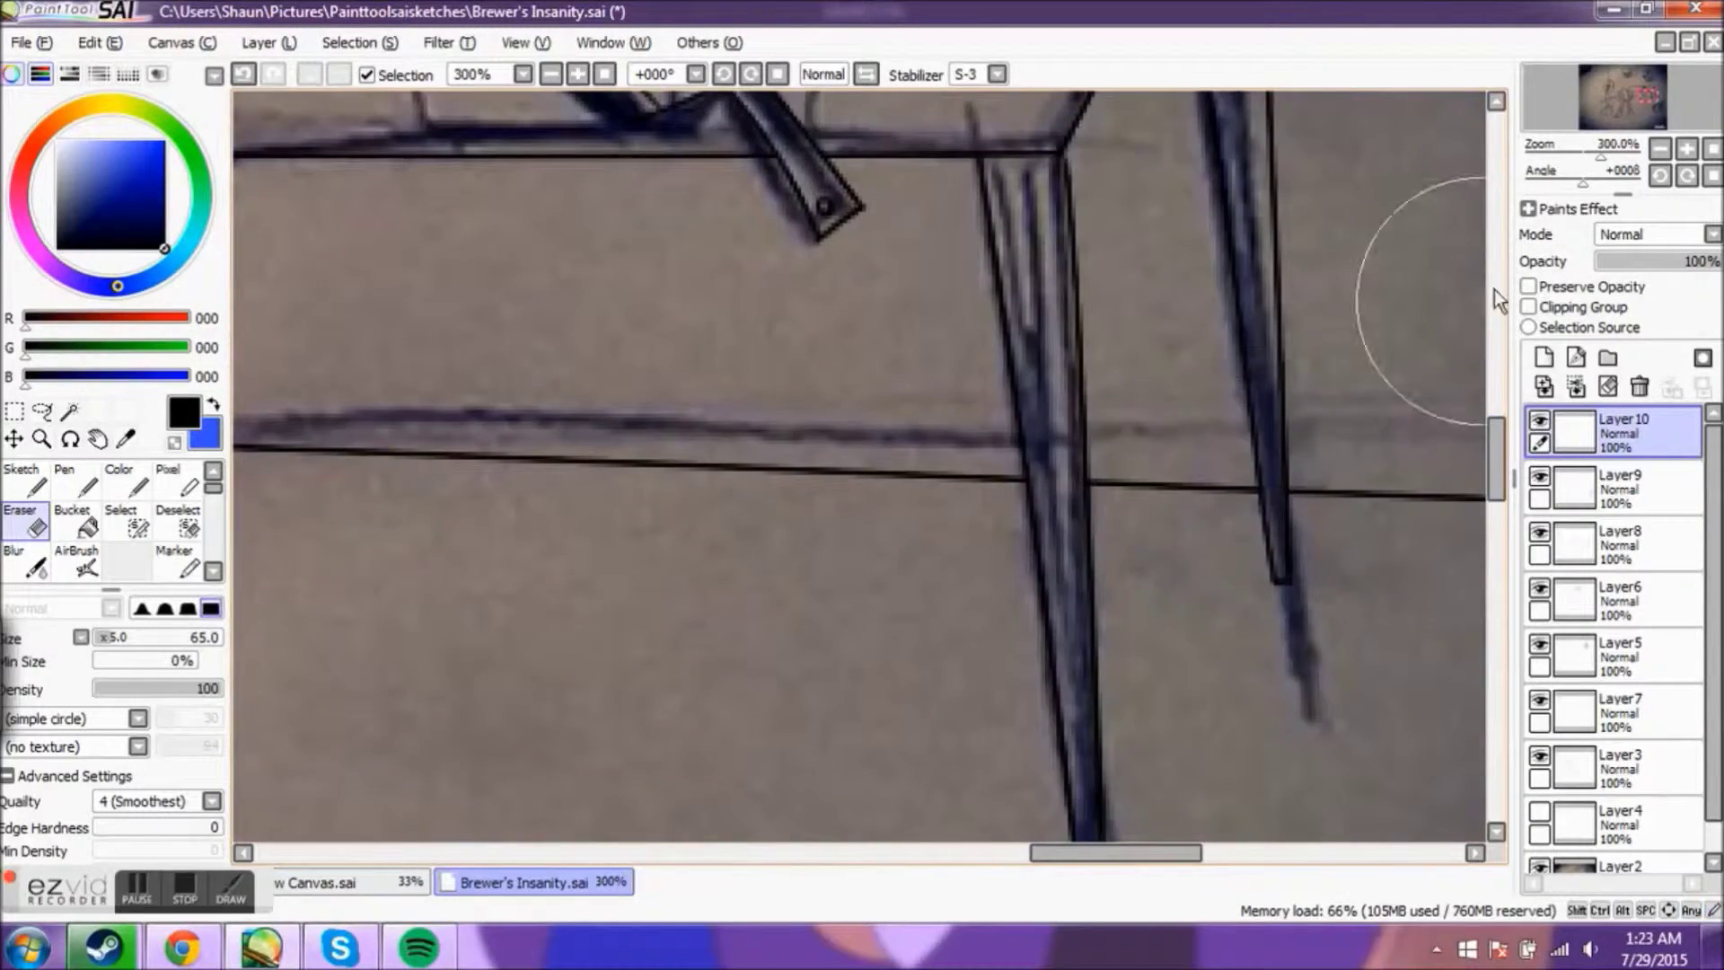
Step: Ink the second wall corner as a long slanted line behind the bin on Layer10, and hide the sketch
key("minus")
key("minus")
key("minus")
key("minus")
key("minus")
key("minus")
key("n")
key("plus")
key("plus")
key("plus")
key("minus")
key("minus")
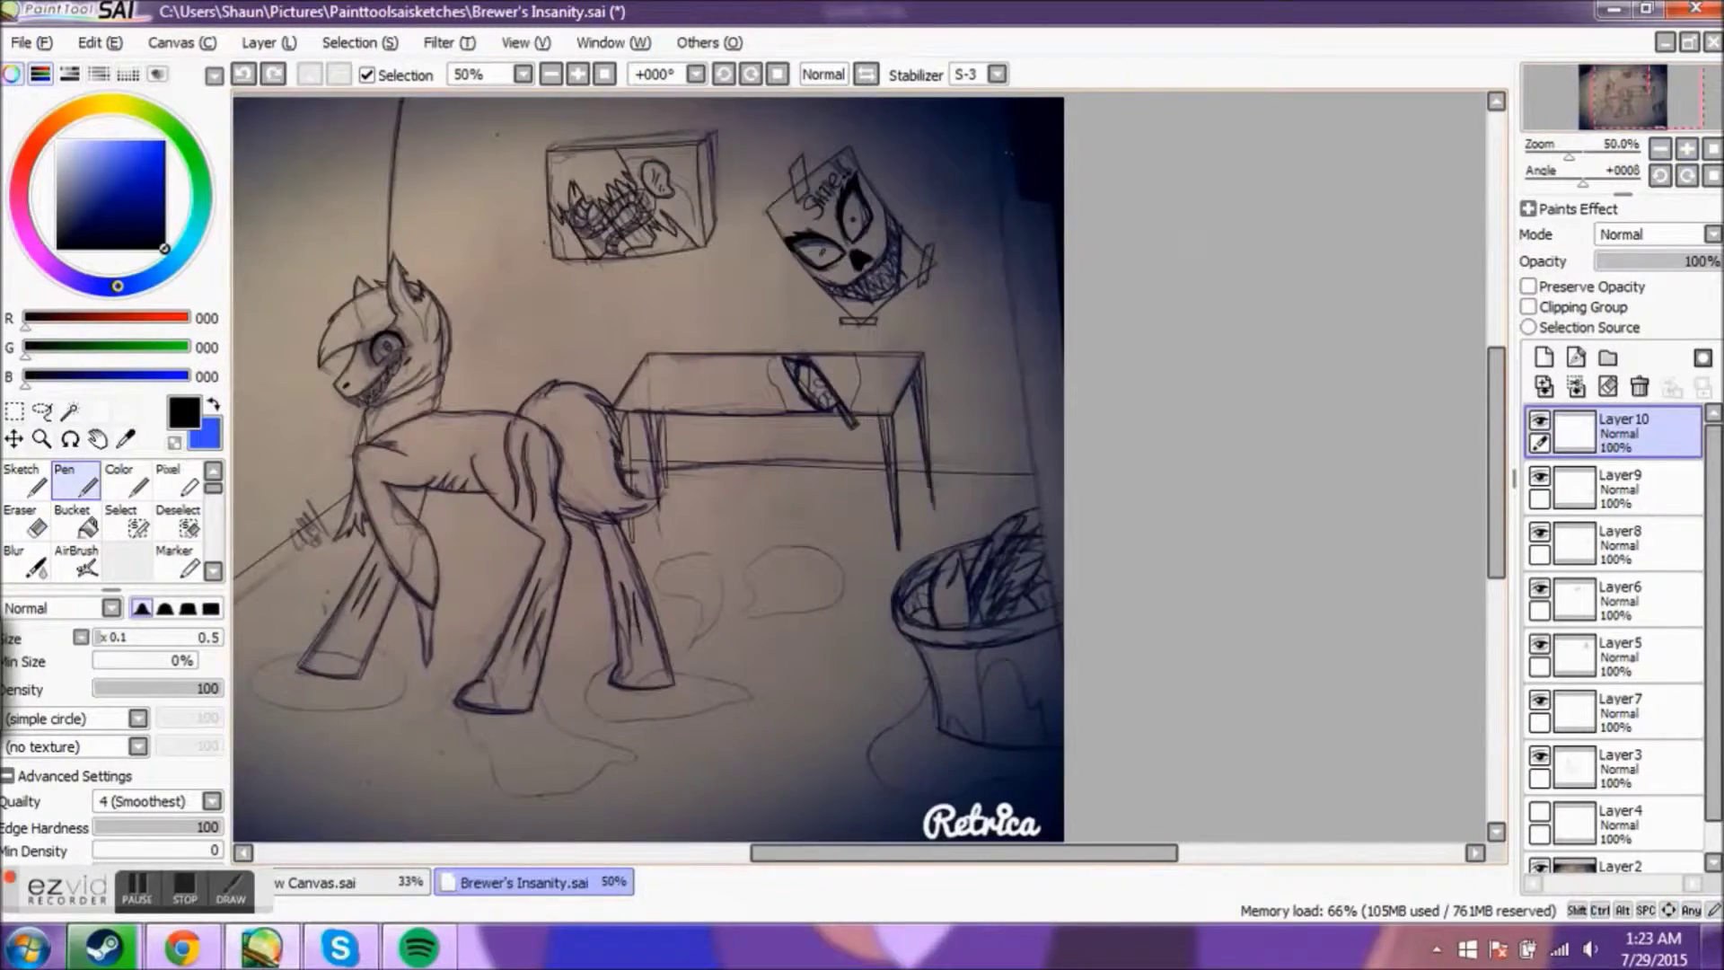
left_click(1539, 865)
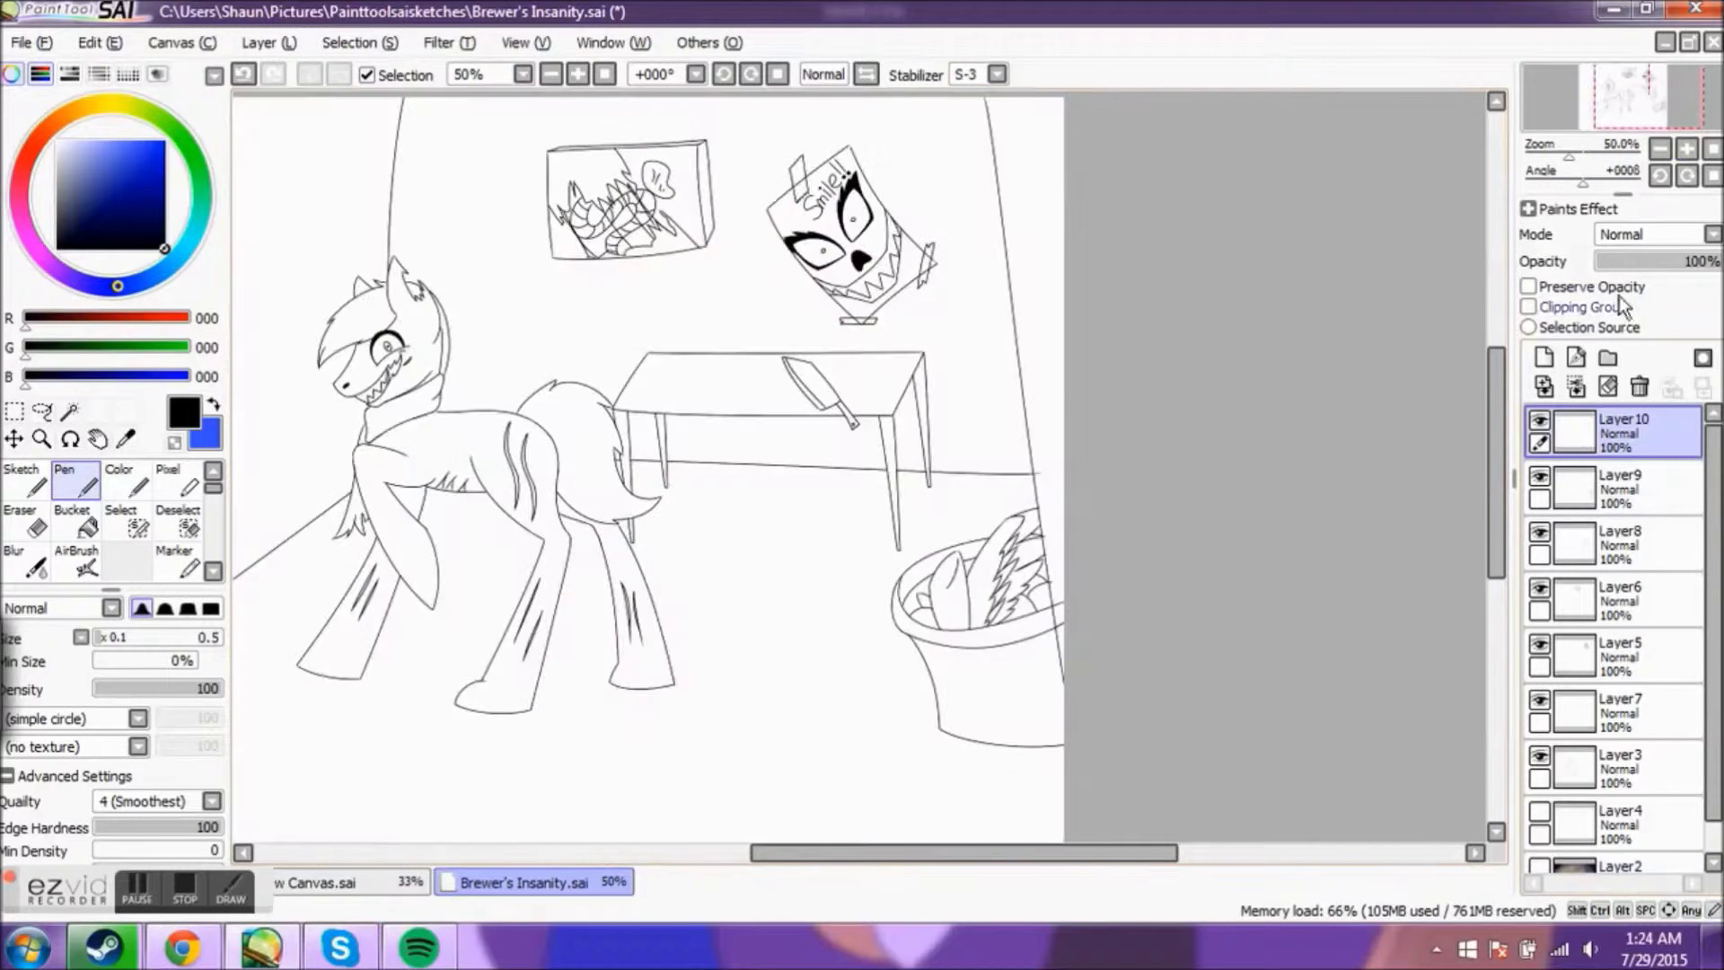
Step: Erase the bin's lines on Layer9 where they stick out beyond the slanted wall line
scroll(1034, 542, "up", 3)
key("e")
left_click(1540, 505)
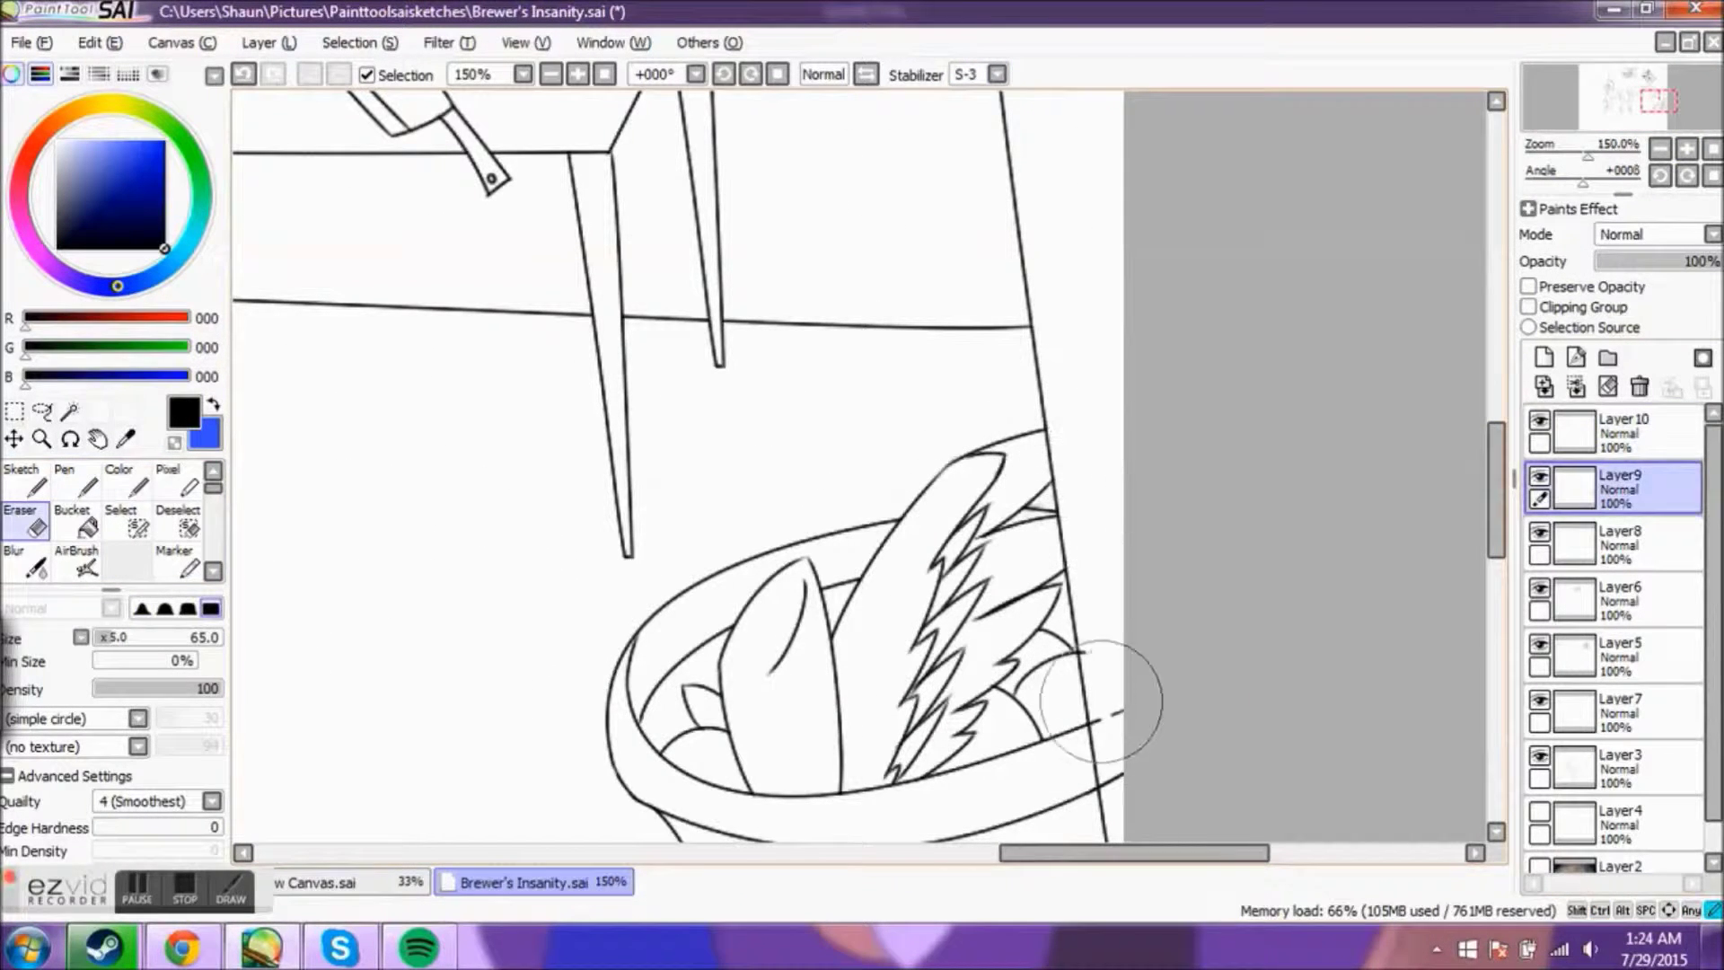
scroll(1096, 758, "up", 2)
left_click_drag(1308, 431, 1250, 731)
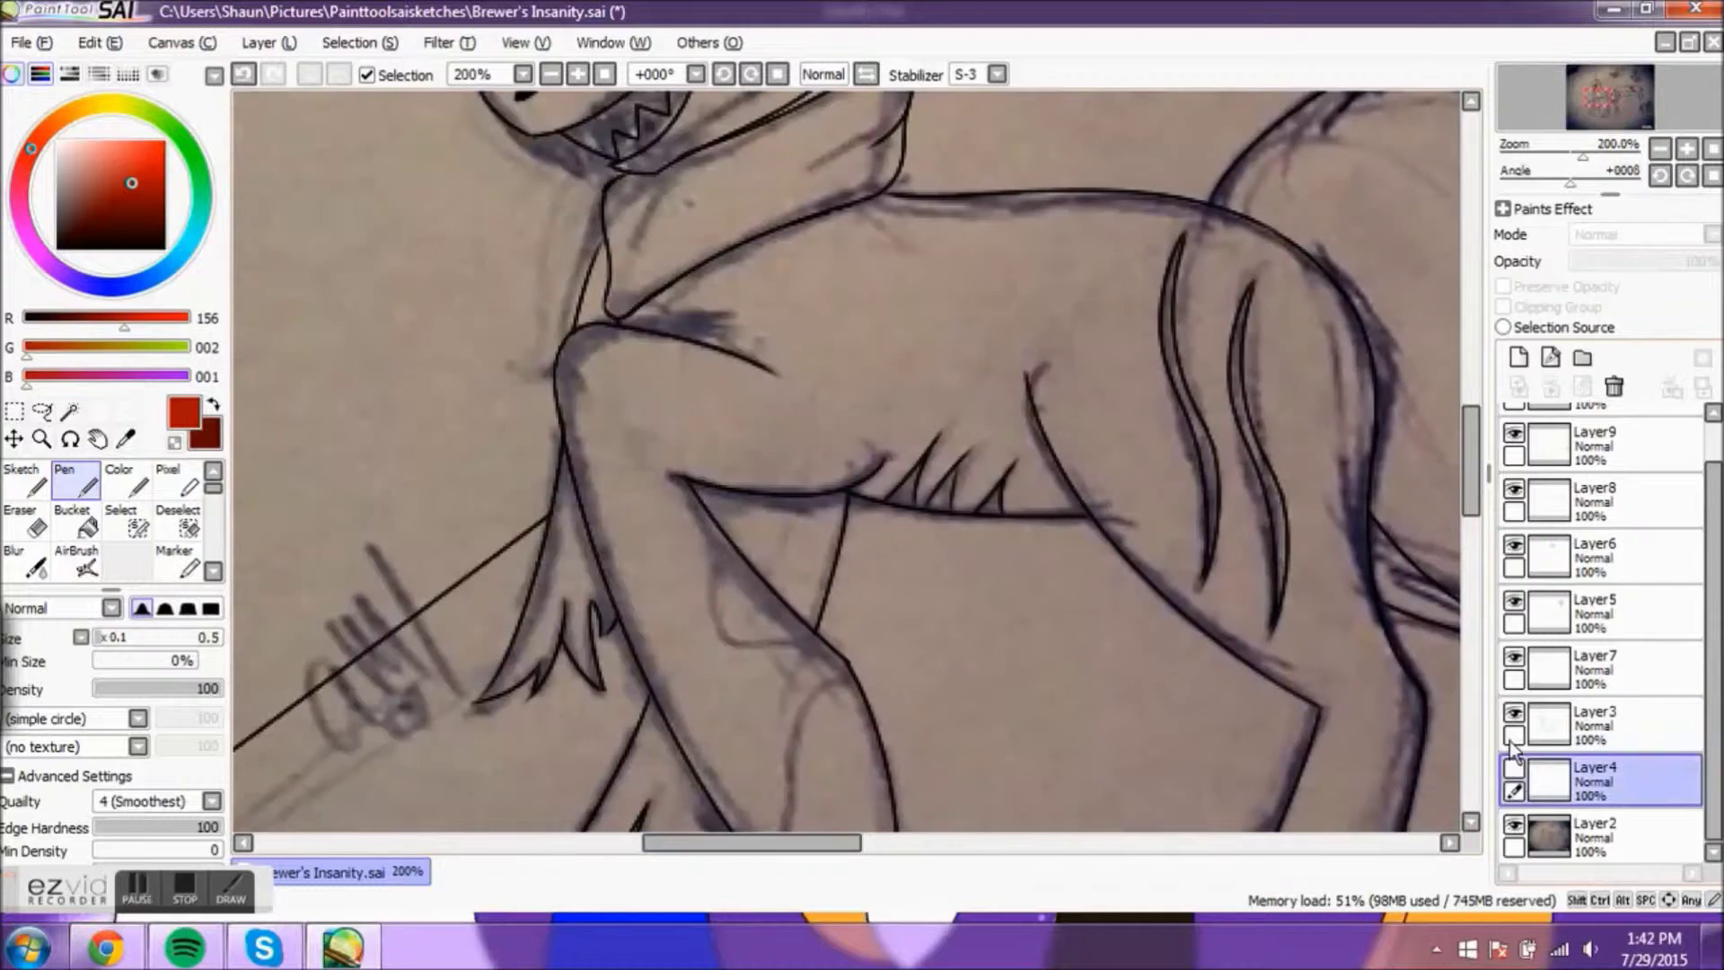
Step: Outline a red puddle around the knife with a drip over the table edge on Layer11, and place that layer below Layer8
scroll(1598, 628, "up", 2)
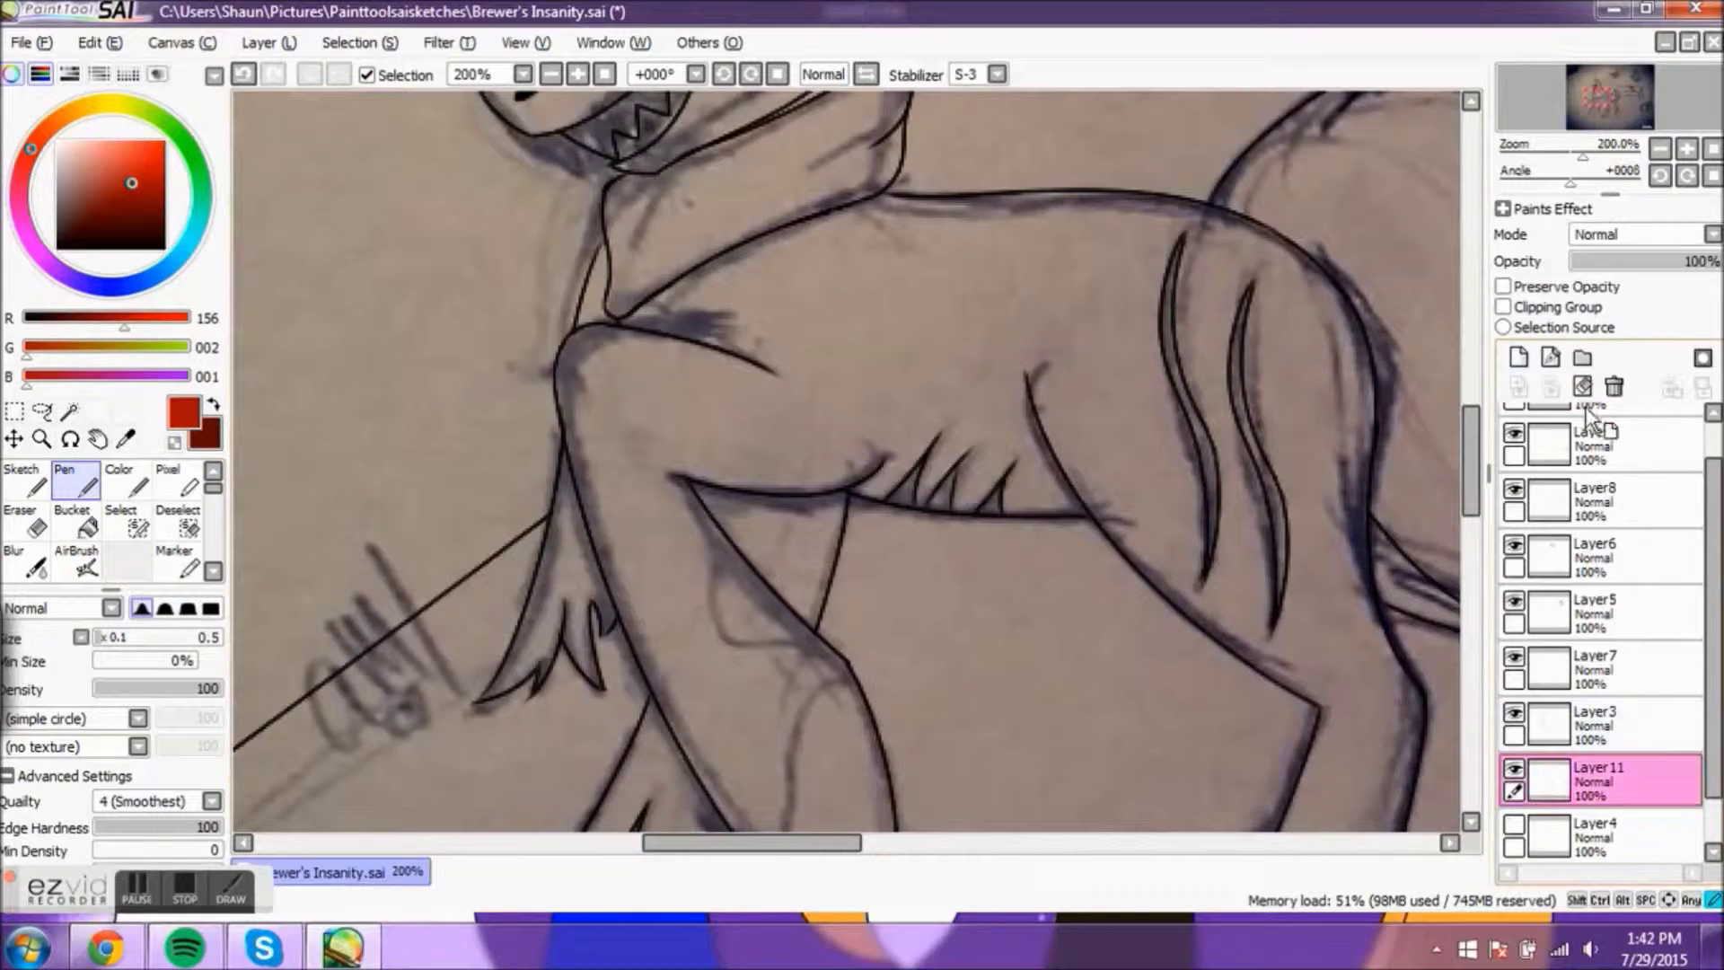
left_click(1598, 431)
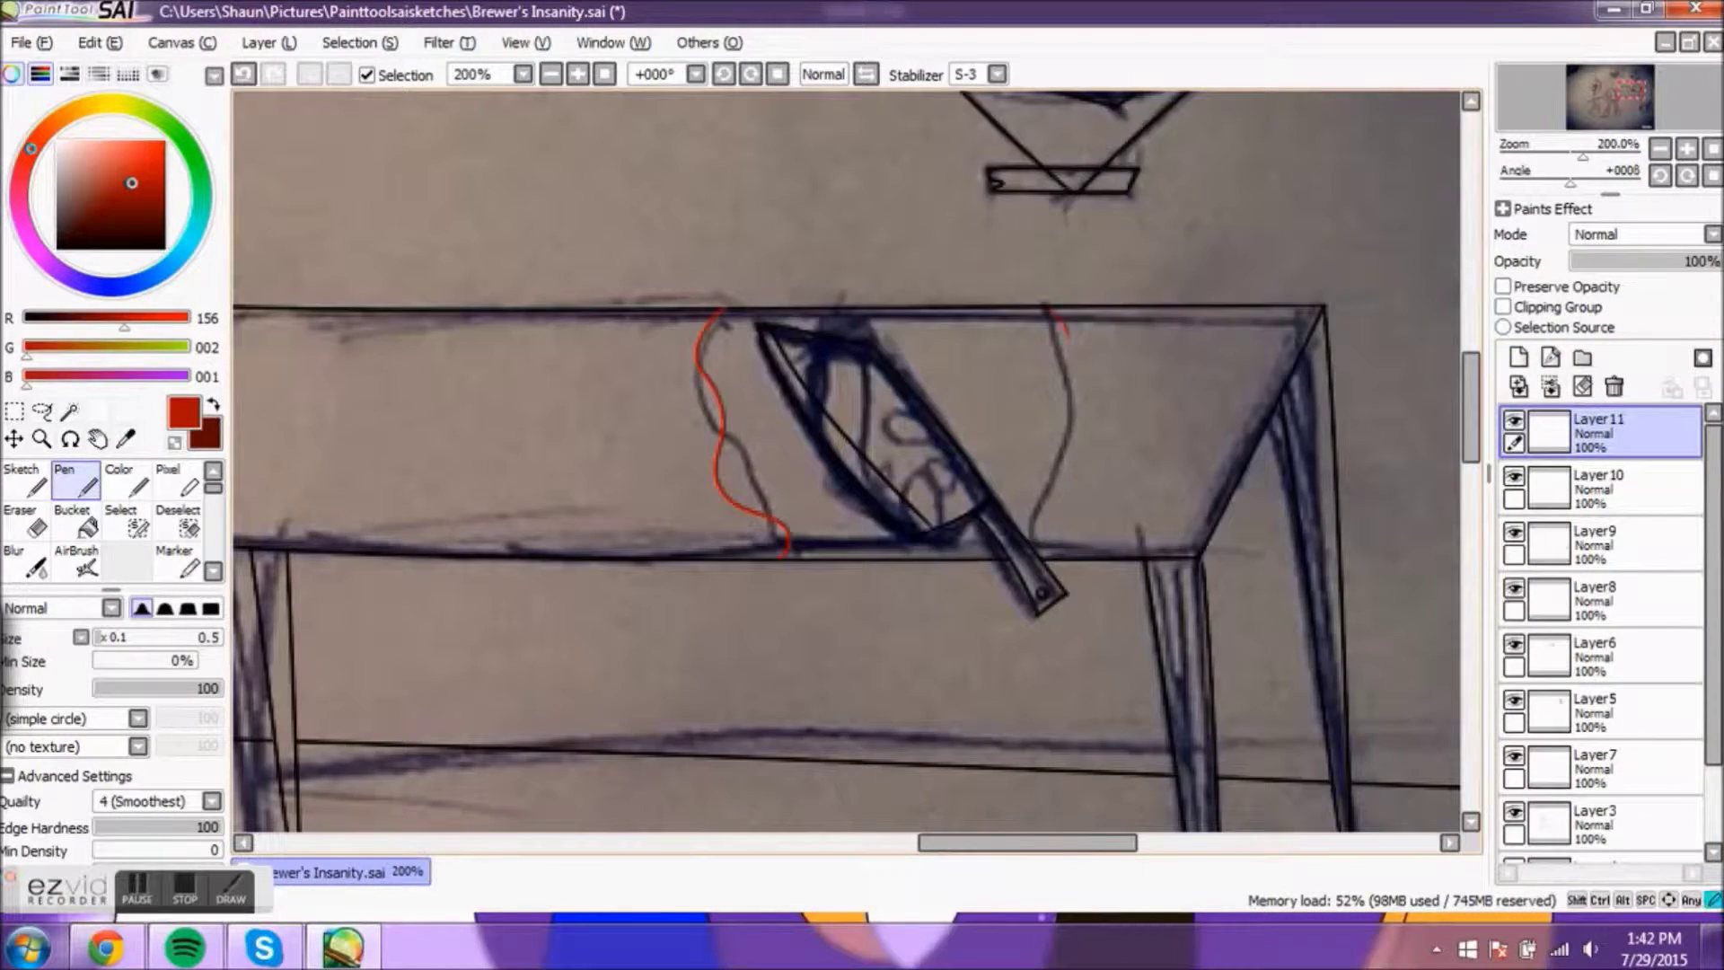
left_click_drag(1060, 388, 1050, 554)
scroll(844, 664, "up", 1)
left_click_drag(781, 548, 893, 626)
left_click_drag(1598, 431, 1598, 597)
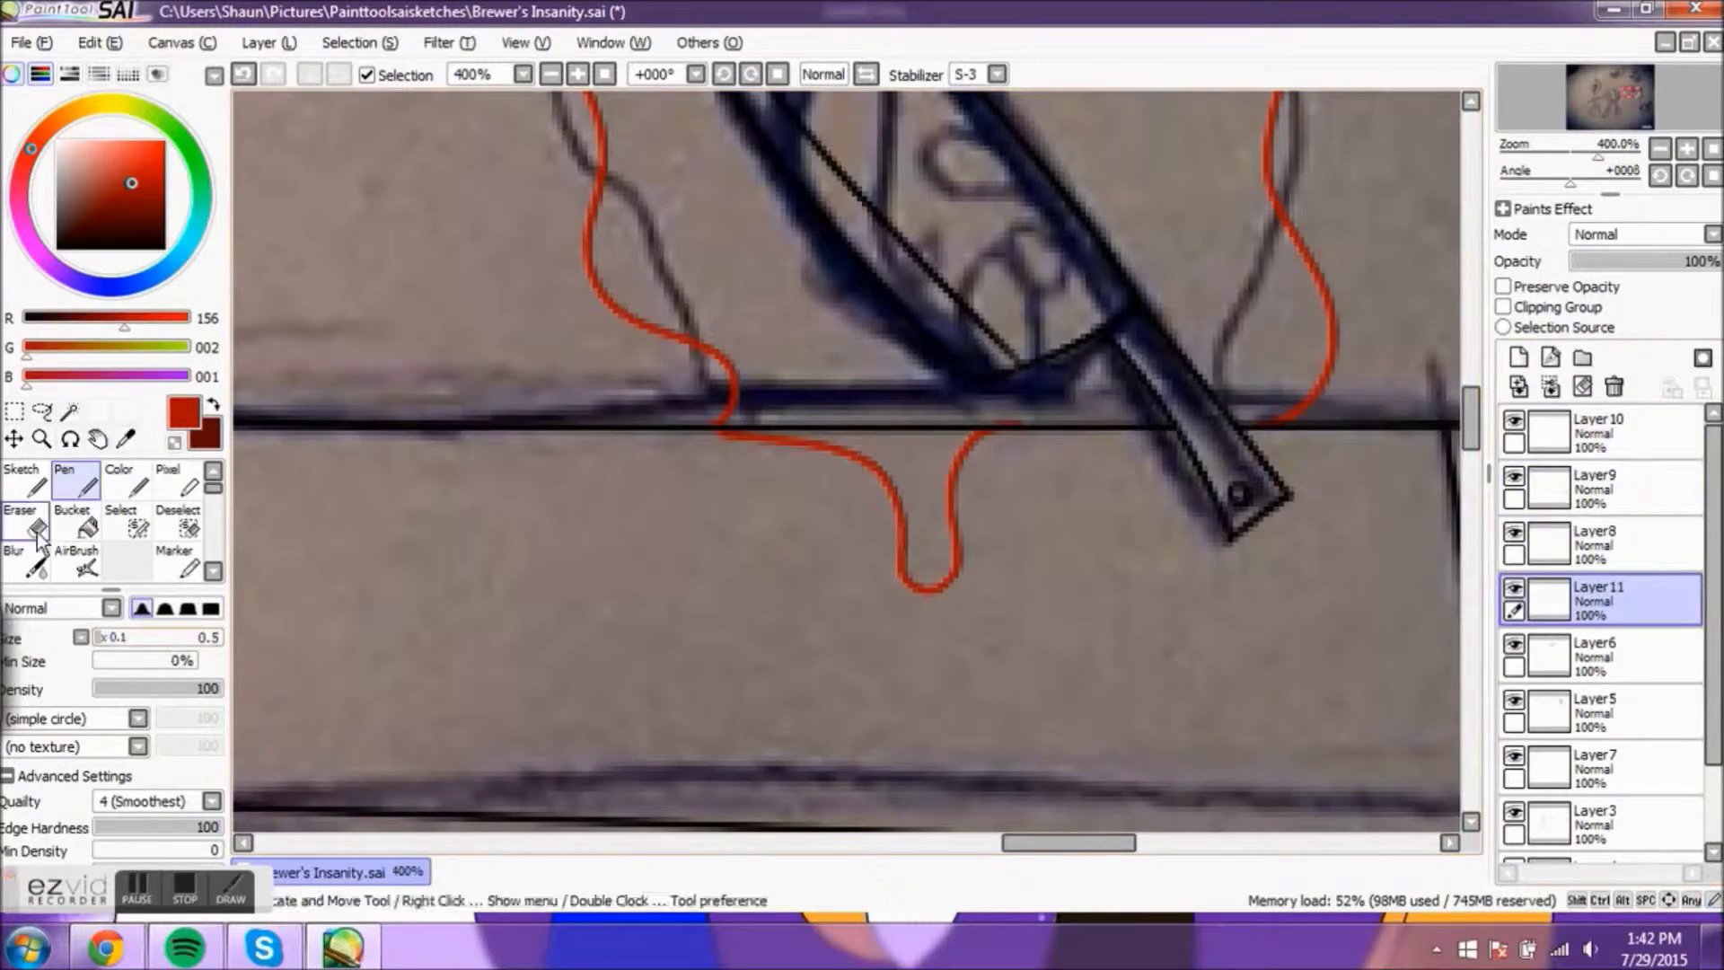
key("e")
left_click_drag(1470, 417, 1472, 386)
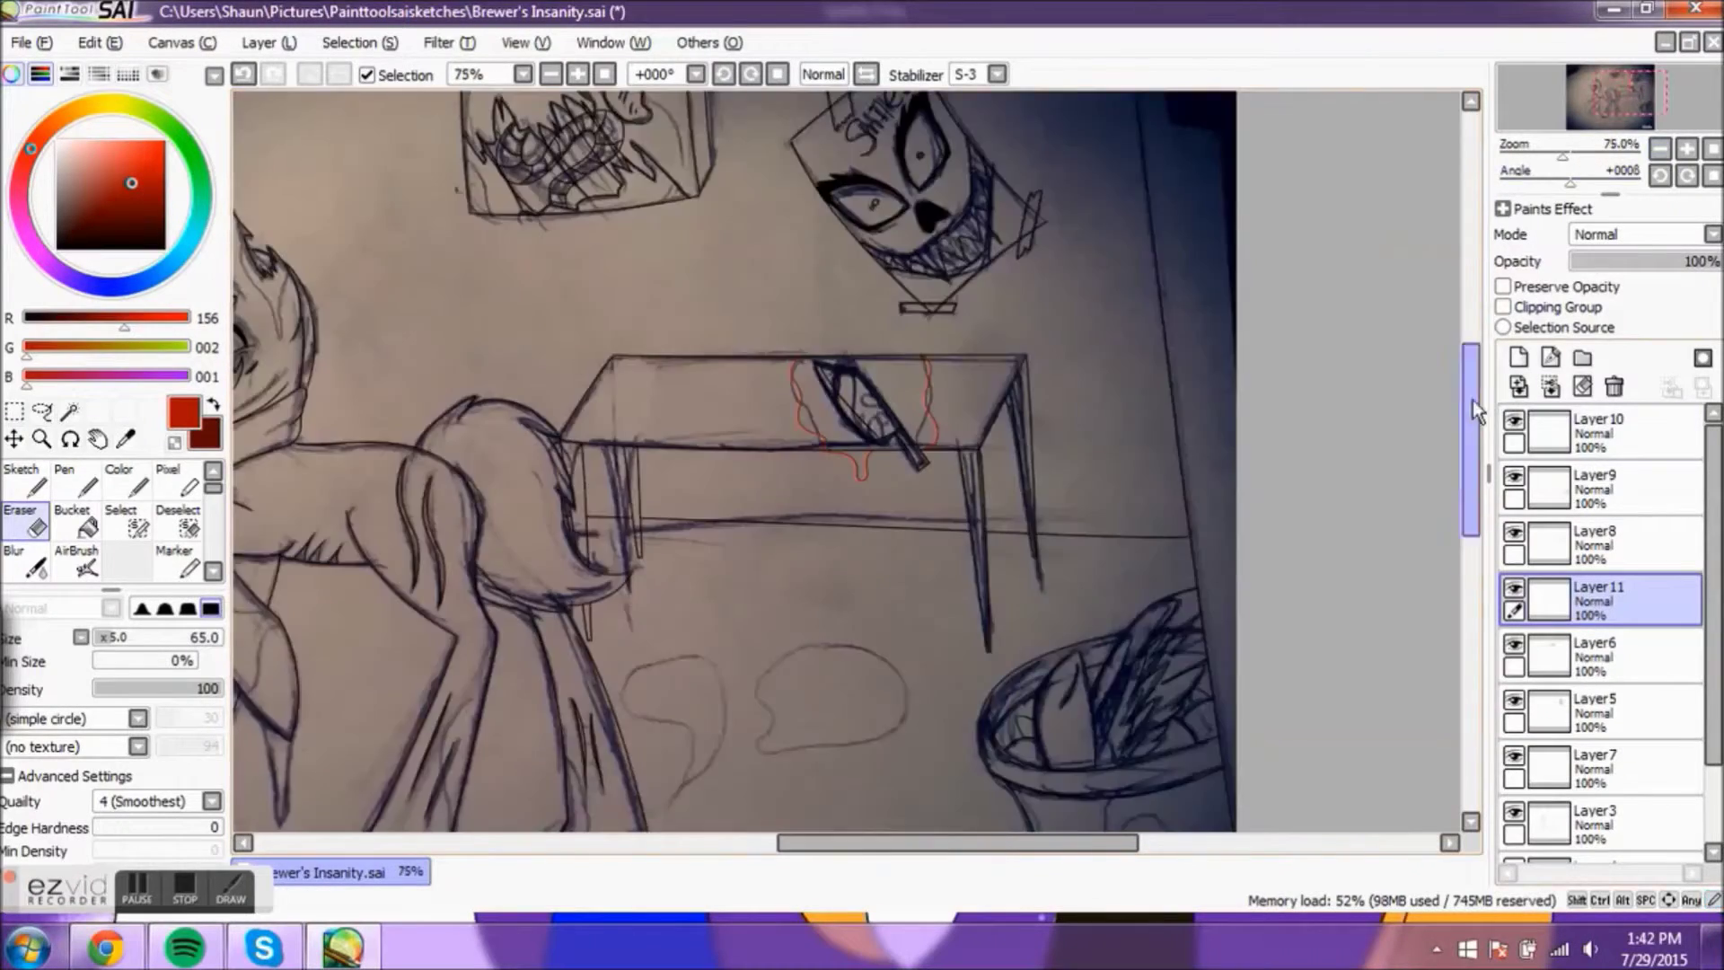
Step: Outline the large floor puddle between the pony and the bin in red on a new Layer12, and erase its overshooting end
left_click_drag(1472, 400, 1473, 476)
left_click(1538, 538)
left_click(1518, 358)
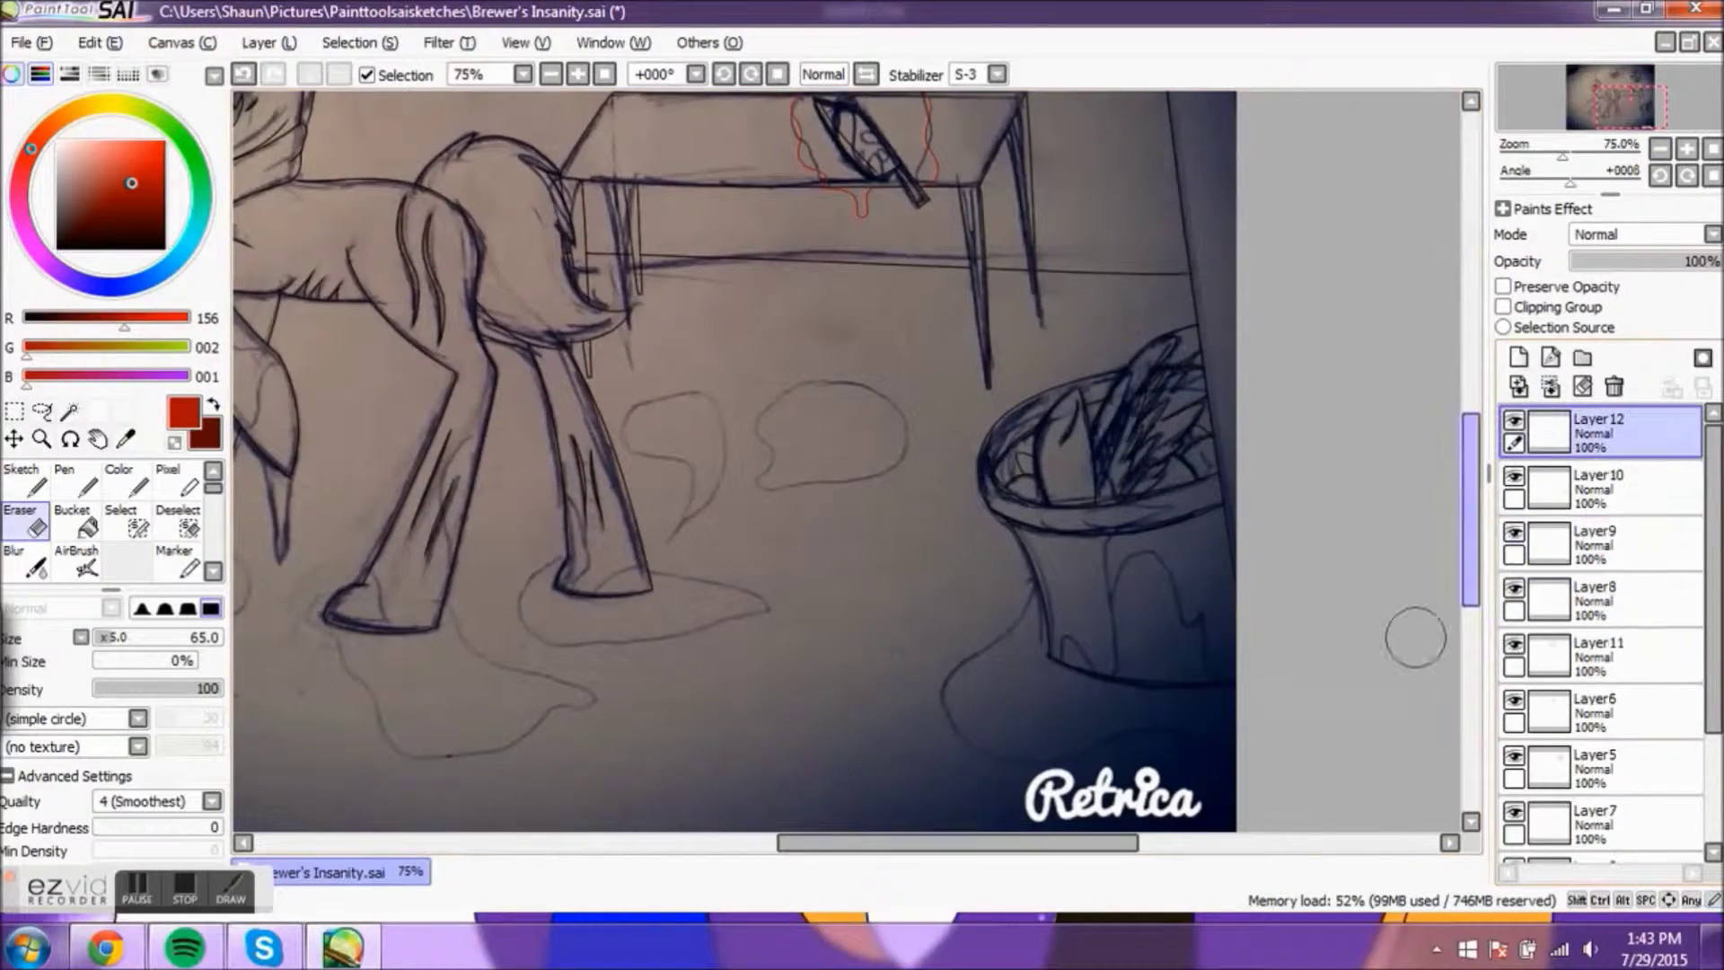
key("n")
scroll(377, 456, "up", 2)
key("ctrl+z")
scroll(844, 467, "right", 3)
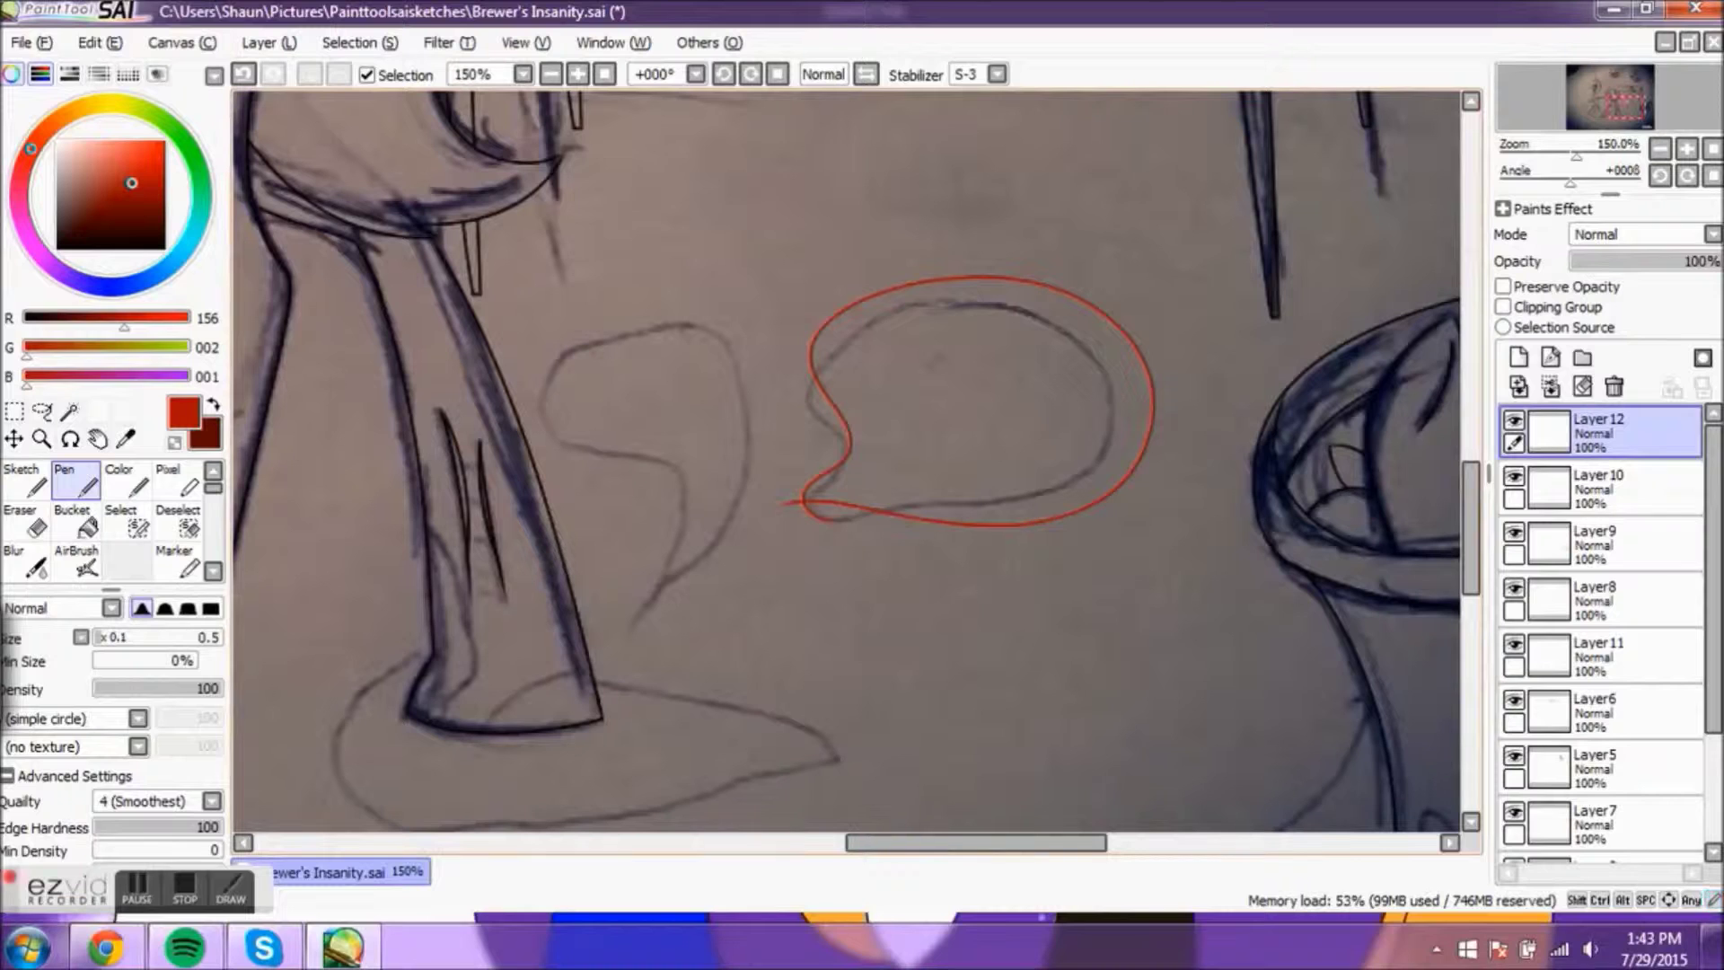
key("e")
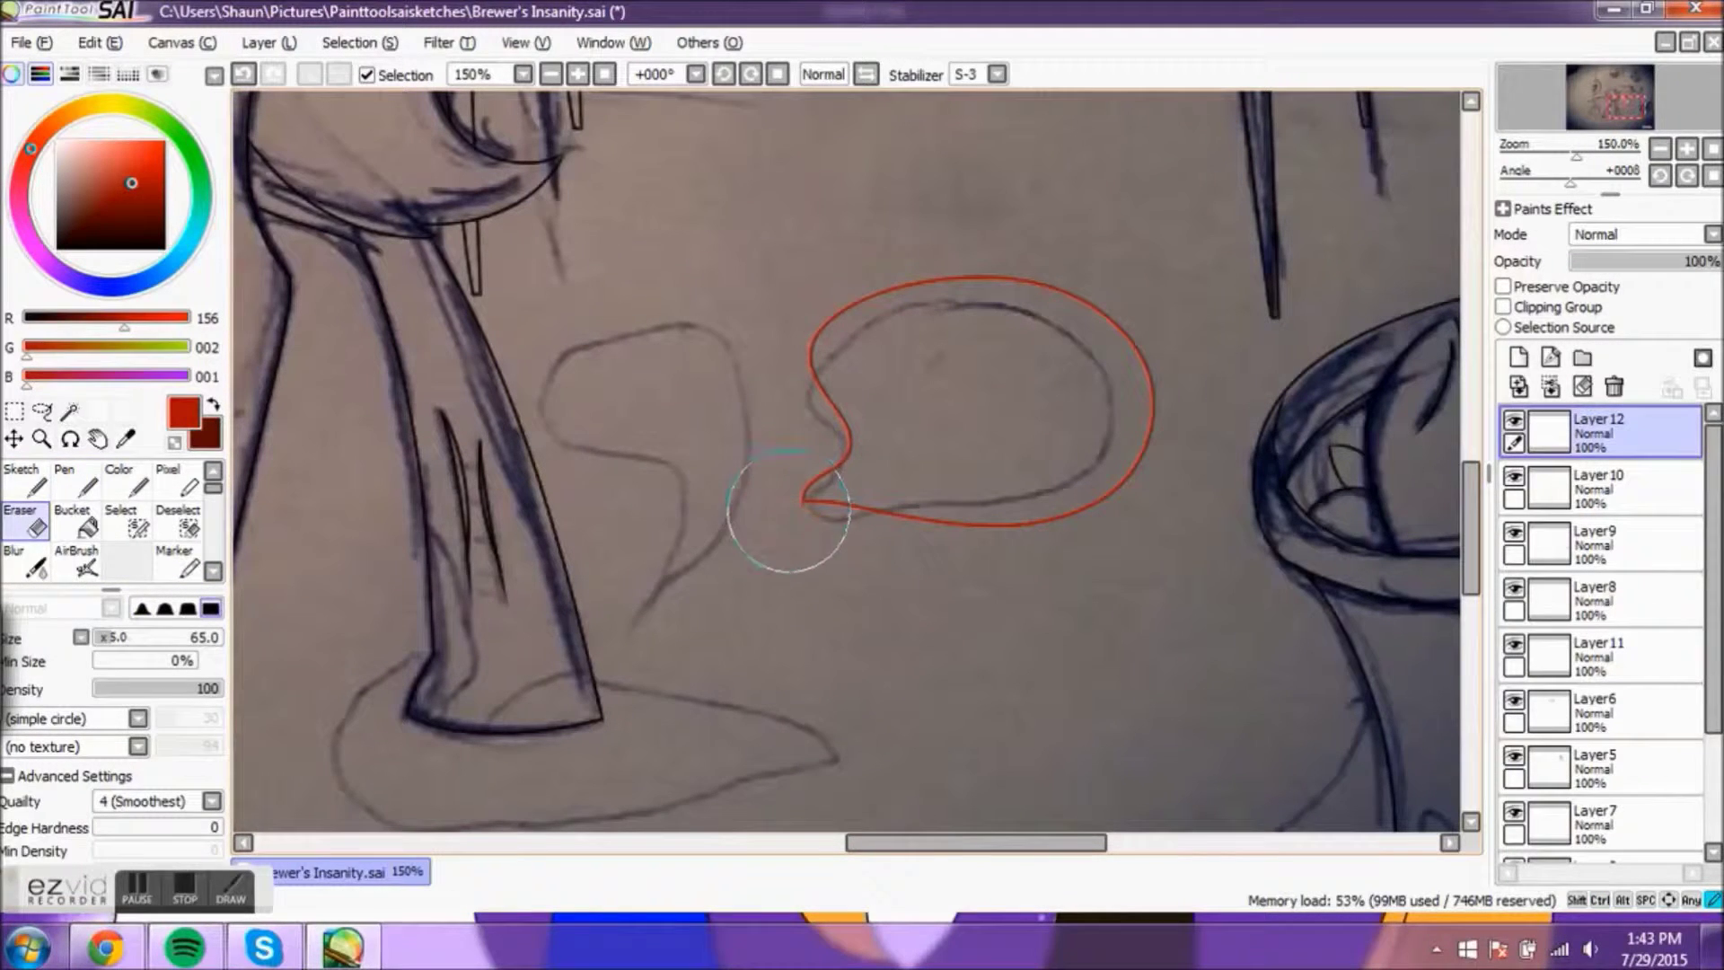
Step: Try to outline the small comma-shaped puddle beside the pony's hind leg in red
key("n")
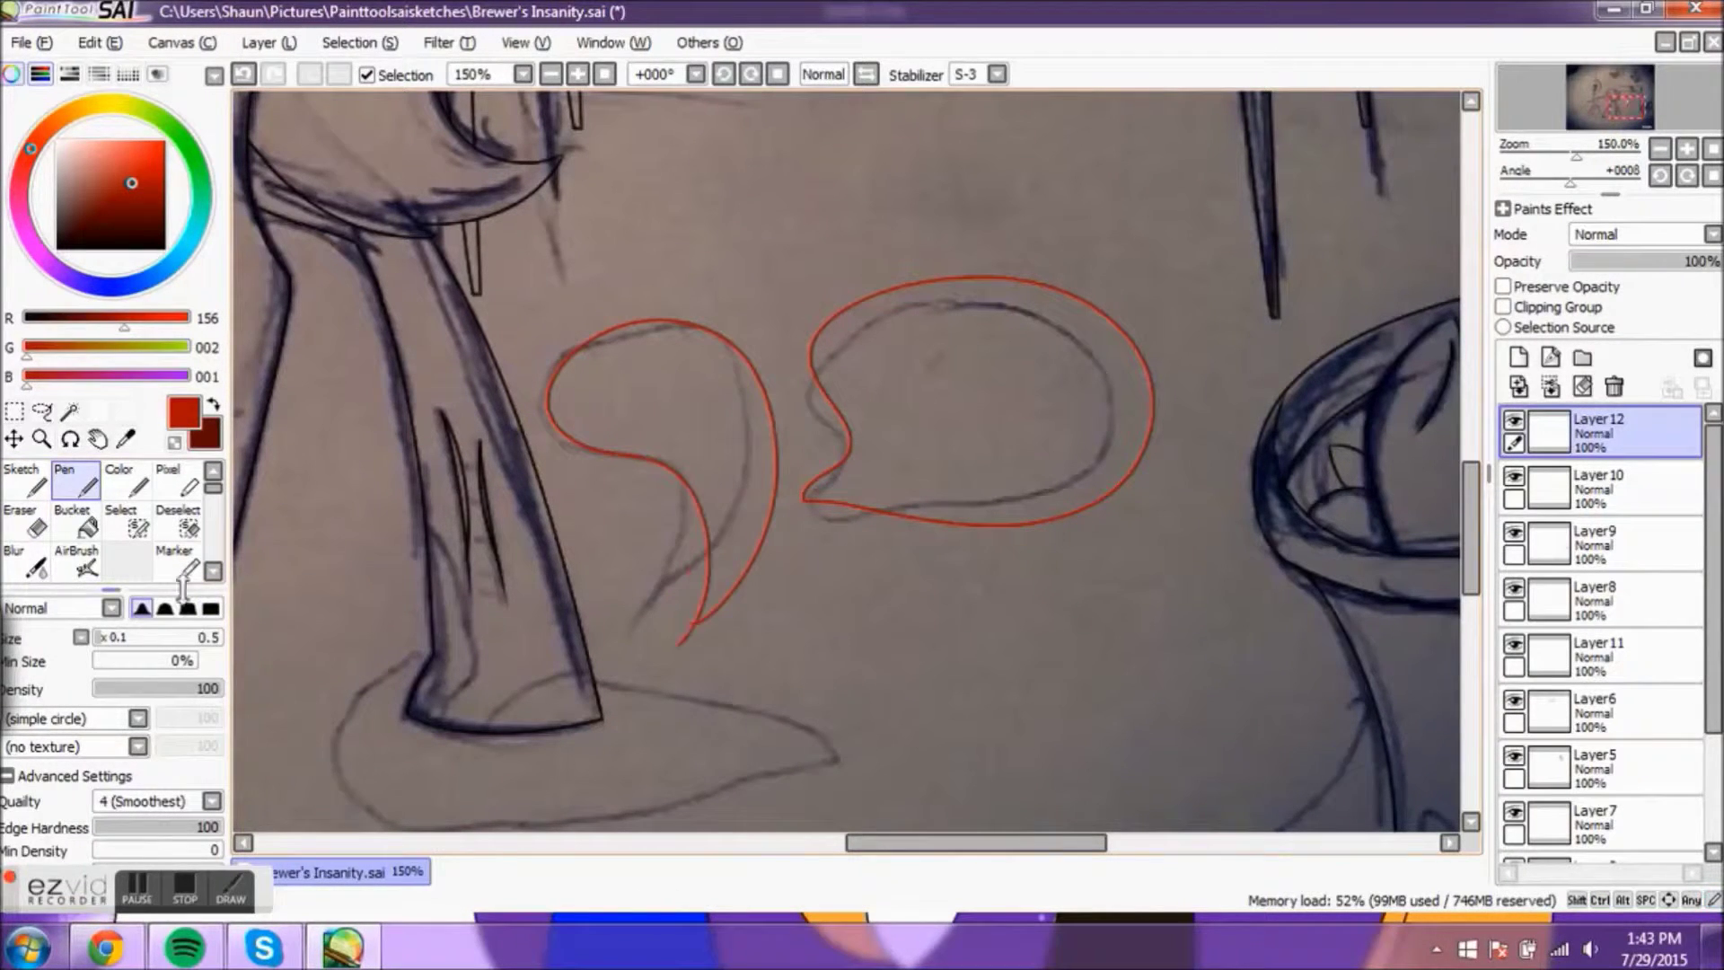
key("e")
scroll(1293, 384, "down", 3)
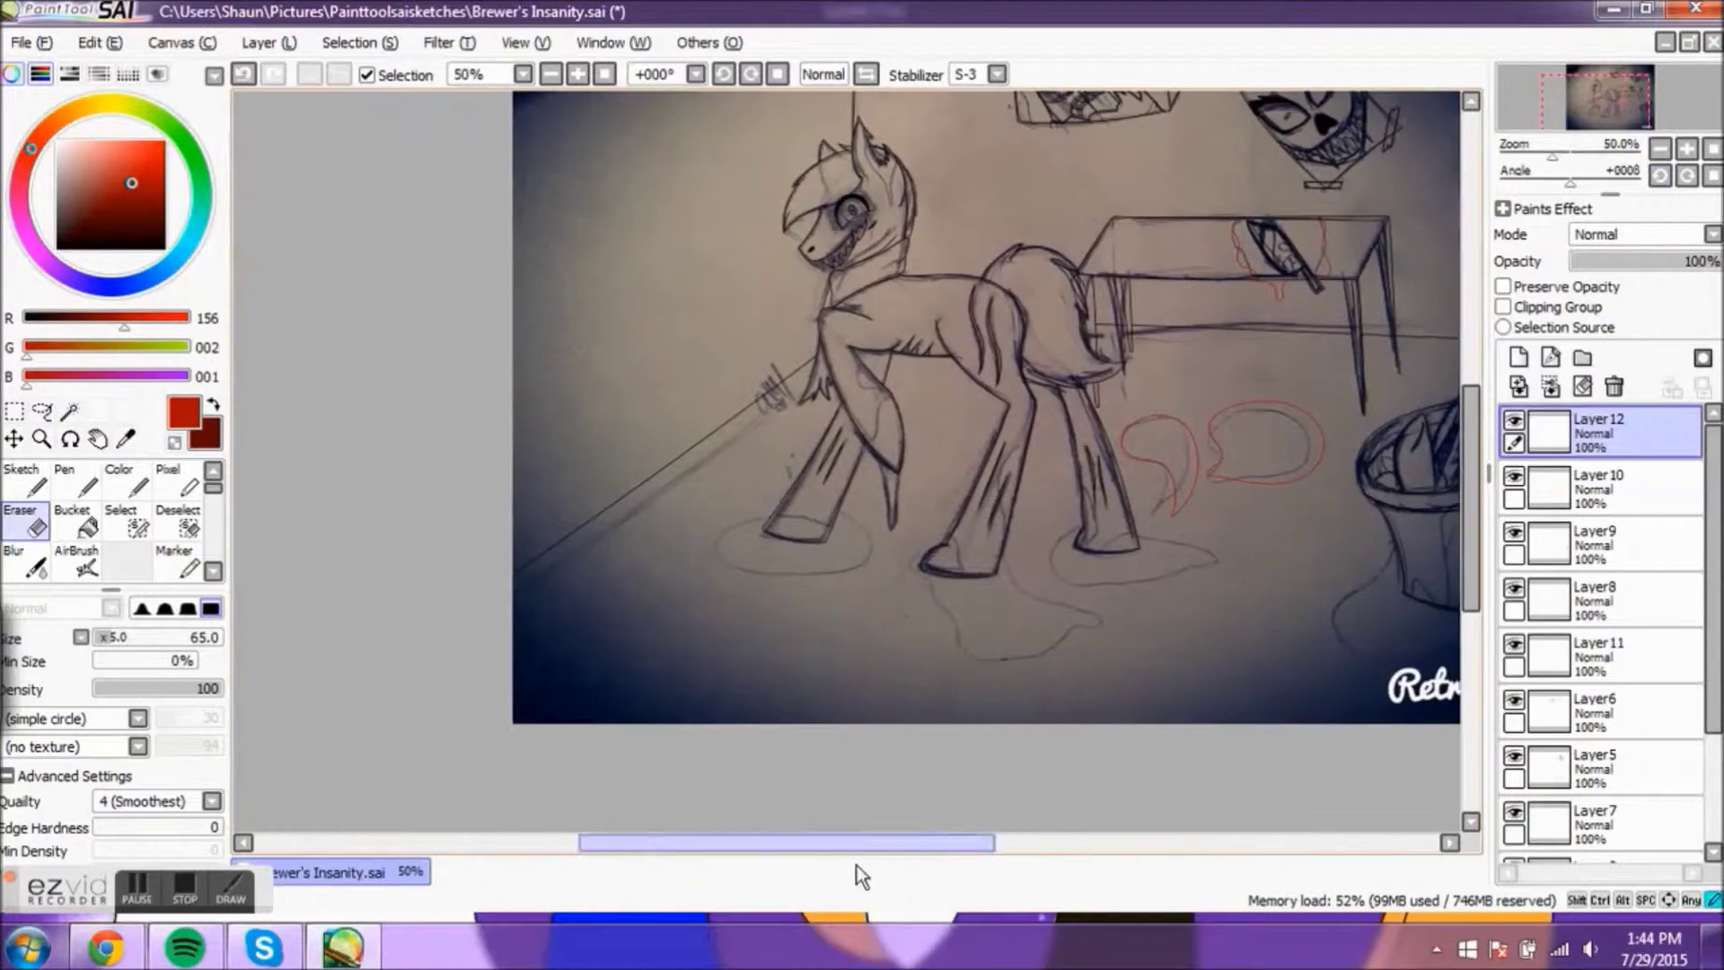
Step: Outline the red puddles beneath the pony's three standing hooves on Layer12, following the sketch
scroll(885, 685, "up", 2)
key("ctrl+z")
key("n")
mouse_move(808, 449)
left_mouse_down()
mouse_move(898, 539)
mouse_move(1257, 332)
left_mouse_up()
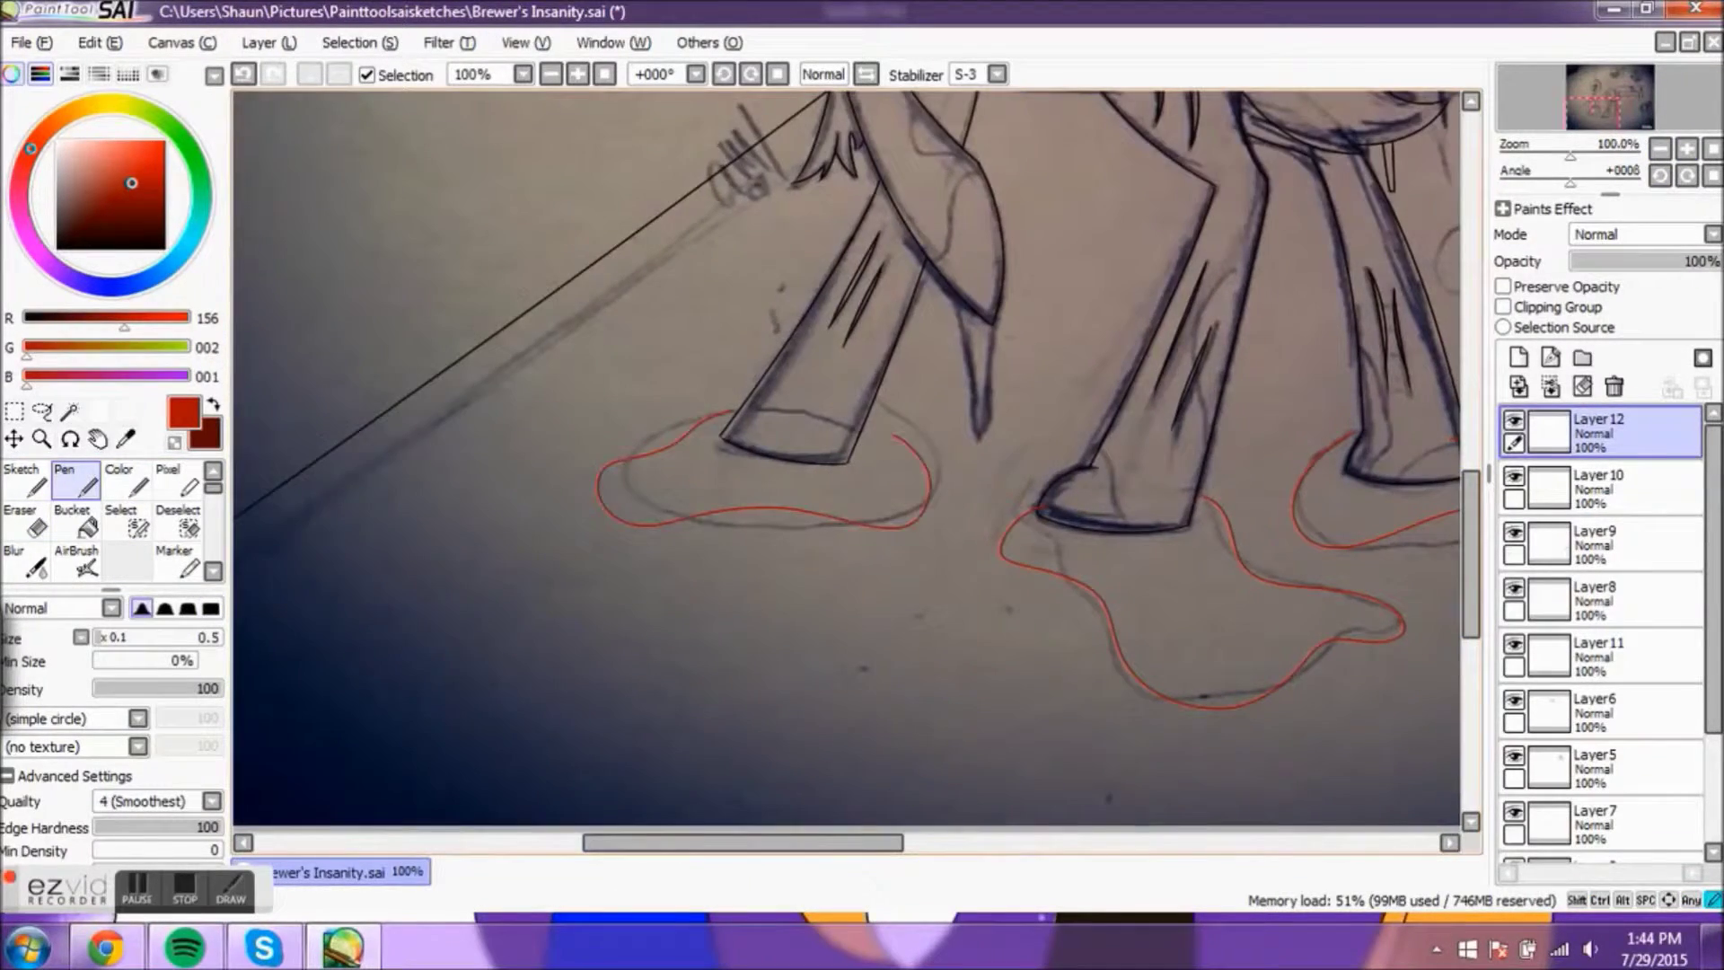
Step: Redraw the small puddle beside the hind leg as a closed rounded blob, and erase its overlapping stroke end
scroll(849, 458, "right", 8)
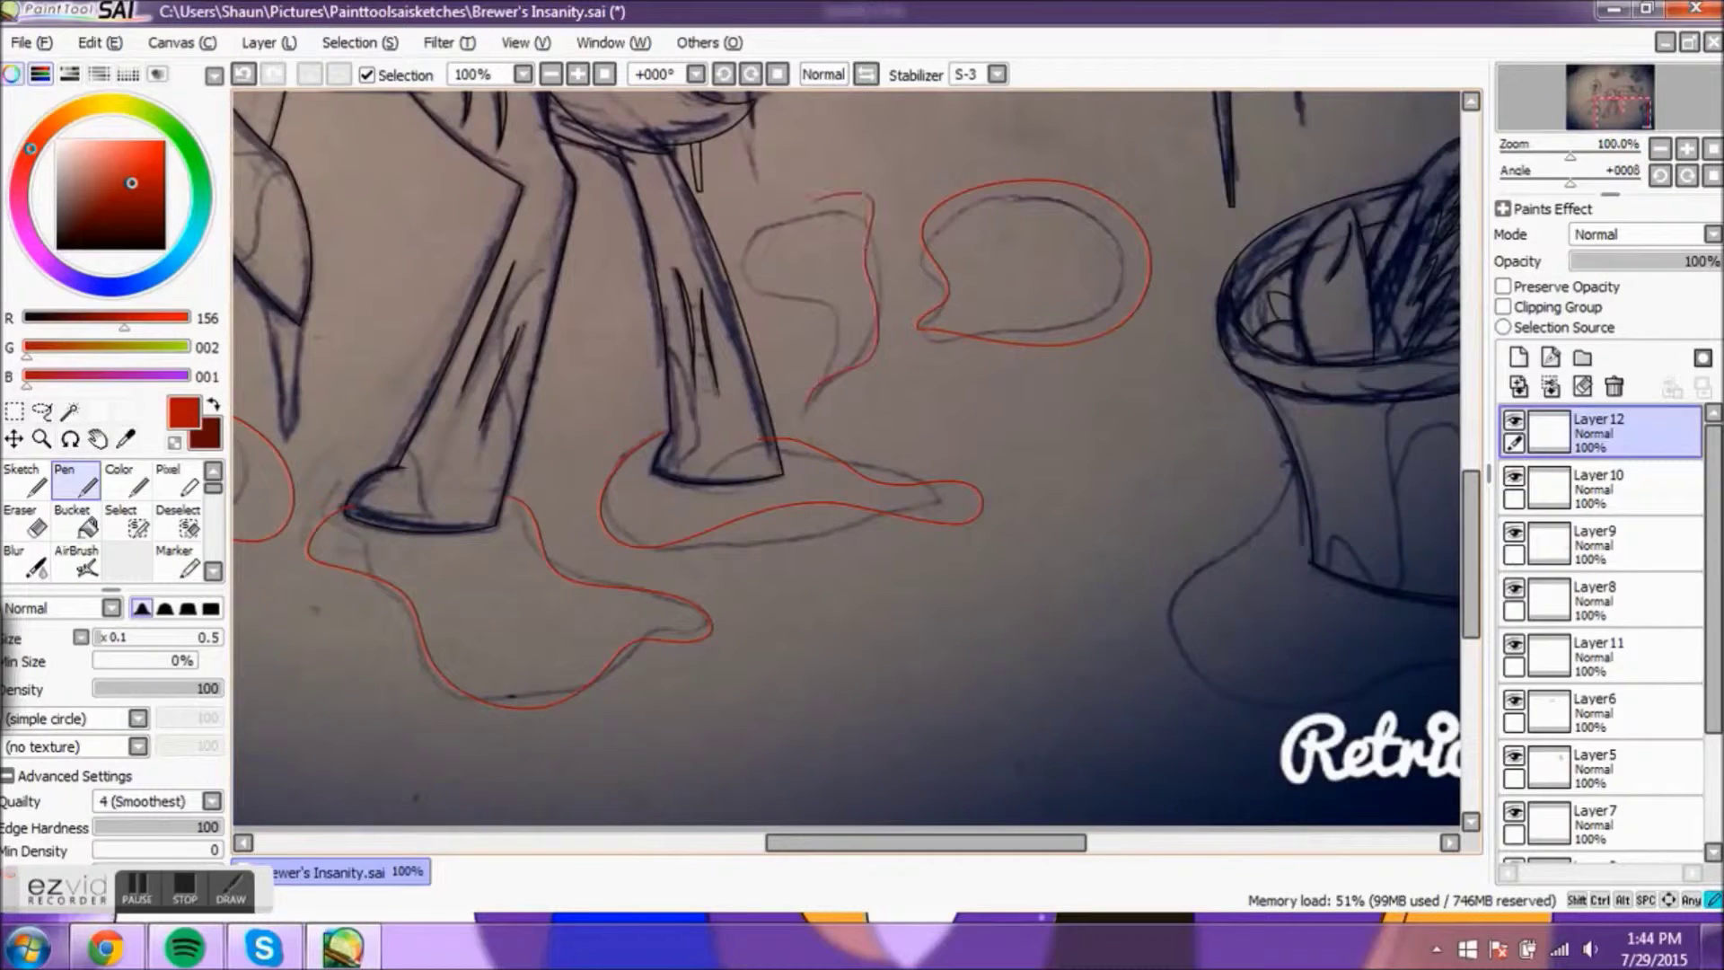
key("ctrl+z")
scroll(844, 458, "up", 2)
left_click_drag(808, 270, 669, 593)
left_click_drag(808, 404, 898, 539)
key("ctrl+z")
left_click_drag(682, 543, 684, 512)
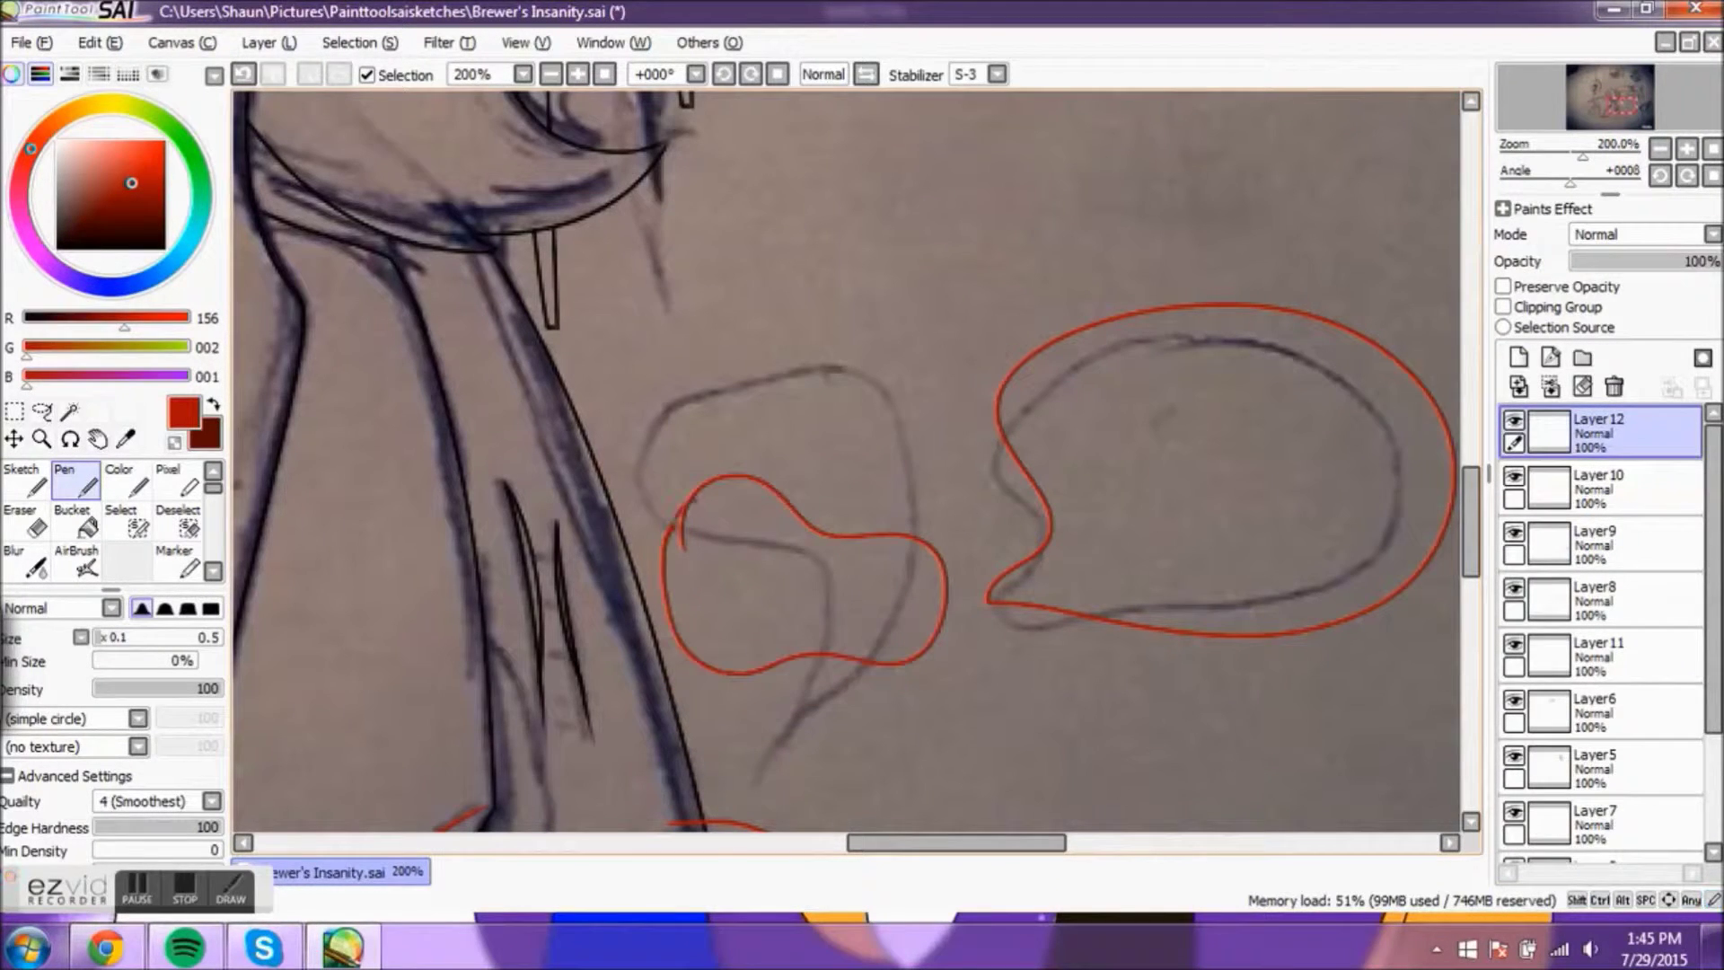
key("e")
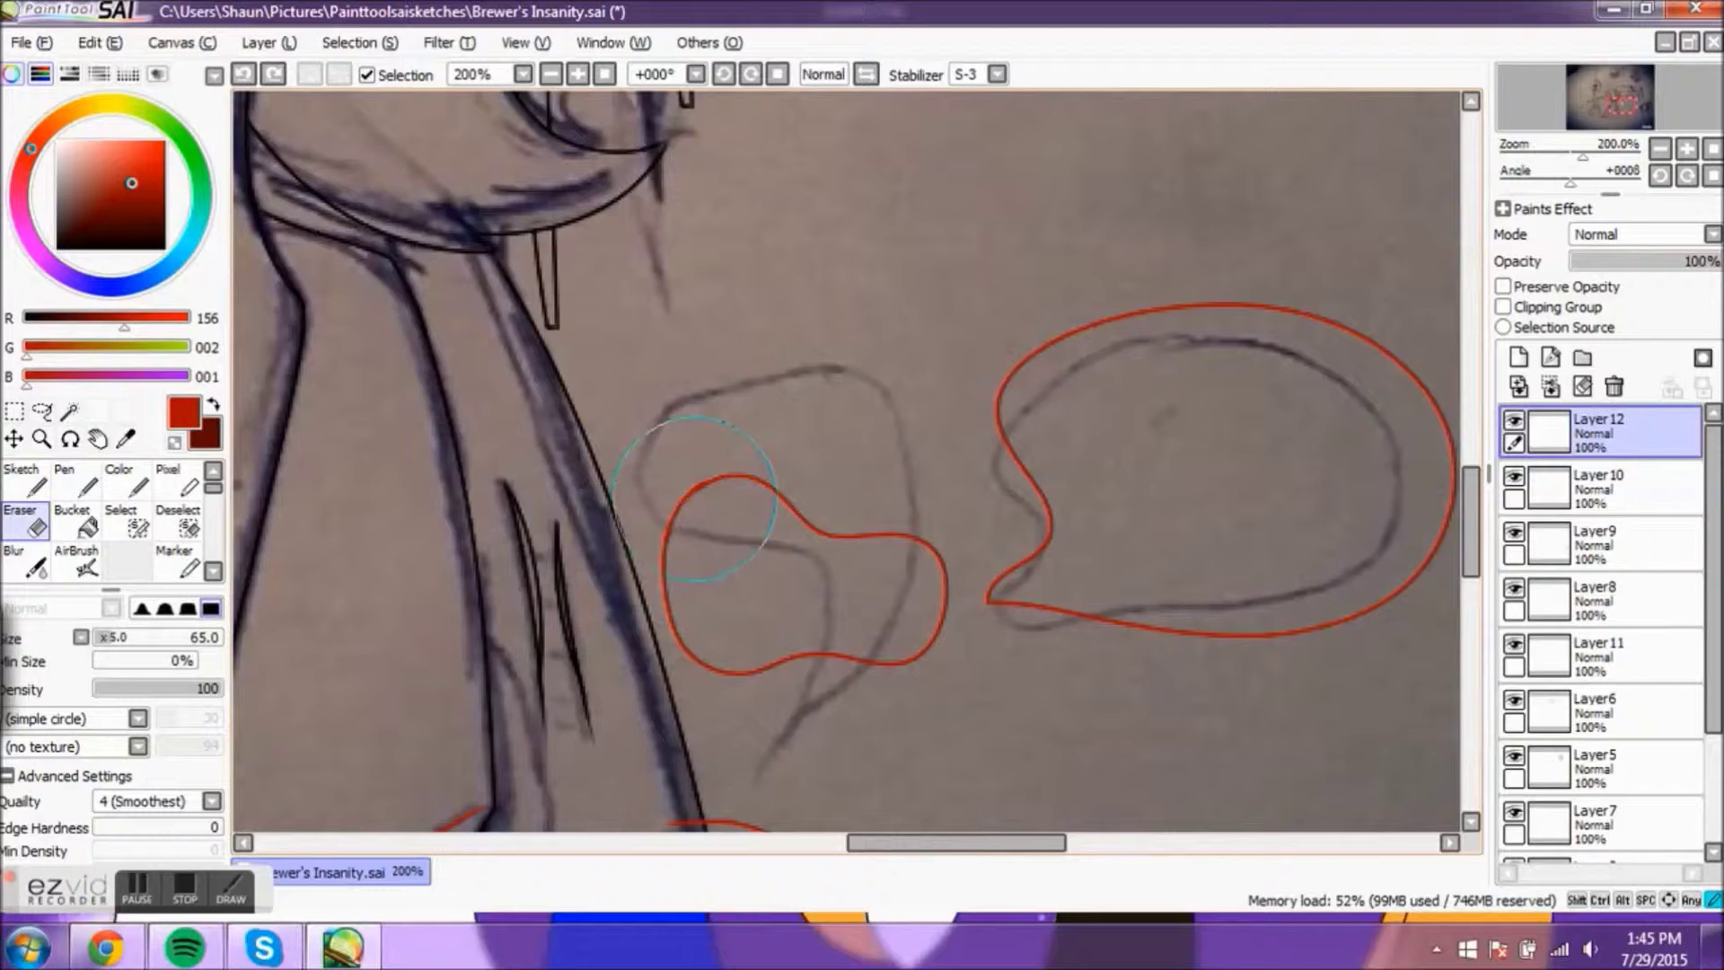
Step: Move Layer12 below Layer3 and tidy the puddle outlines where they meet the pony's hooves
scroll(701, 492, "down", 5)
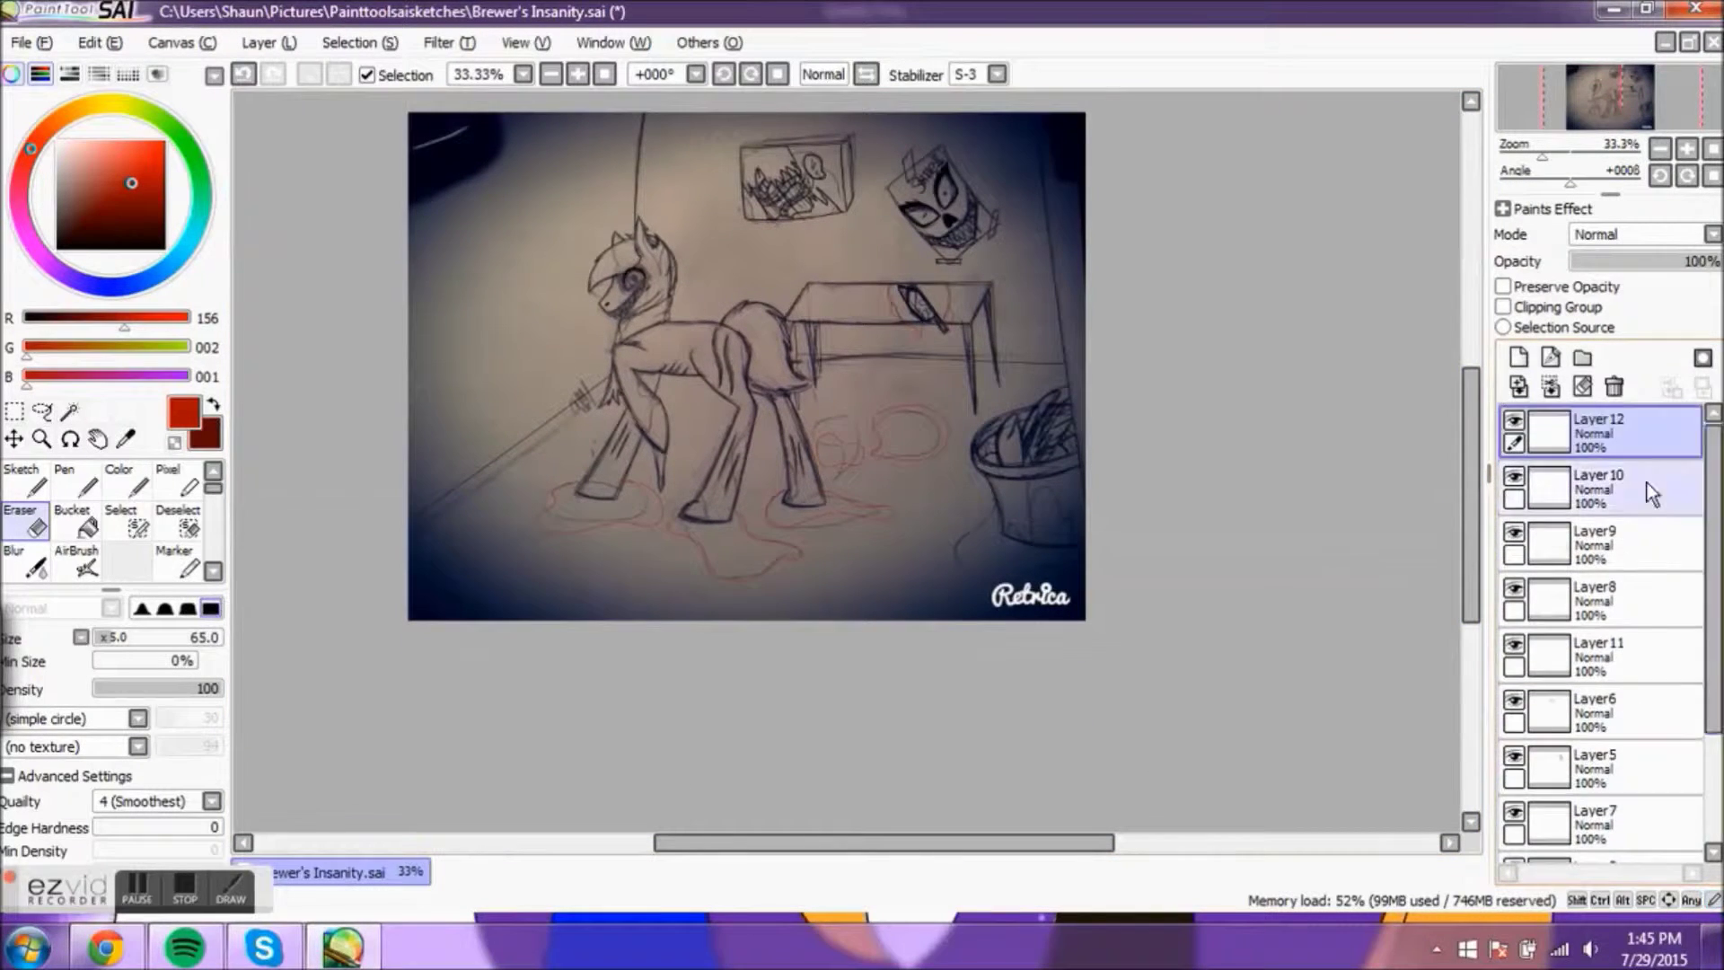
left_click_drag(1598, 431, 1607, 718)
scroll(575, 718, "up", 6)
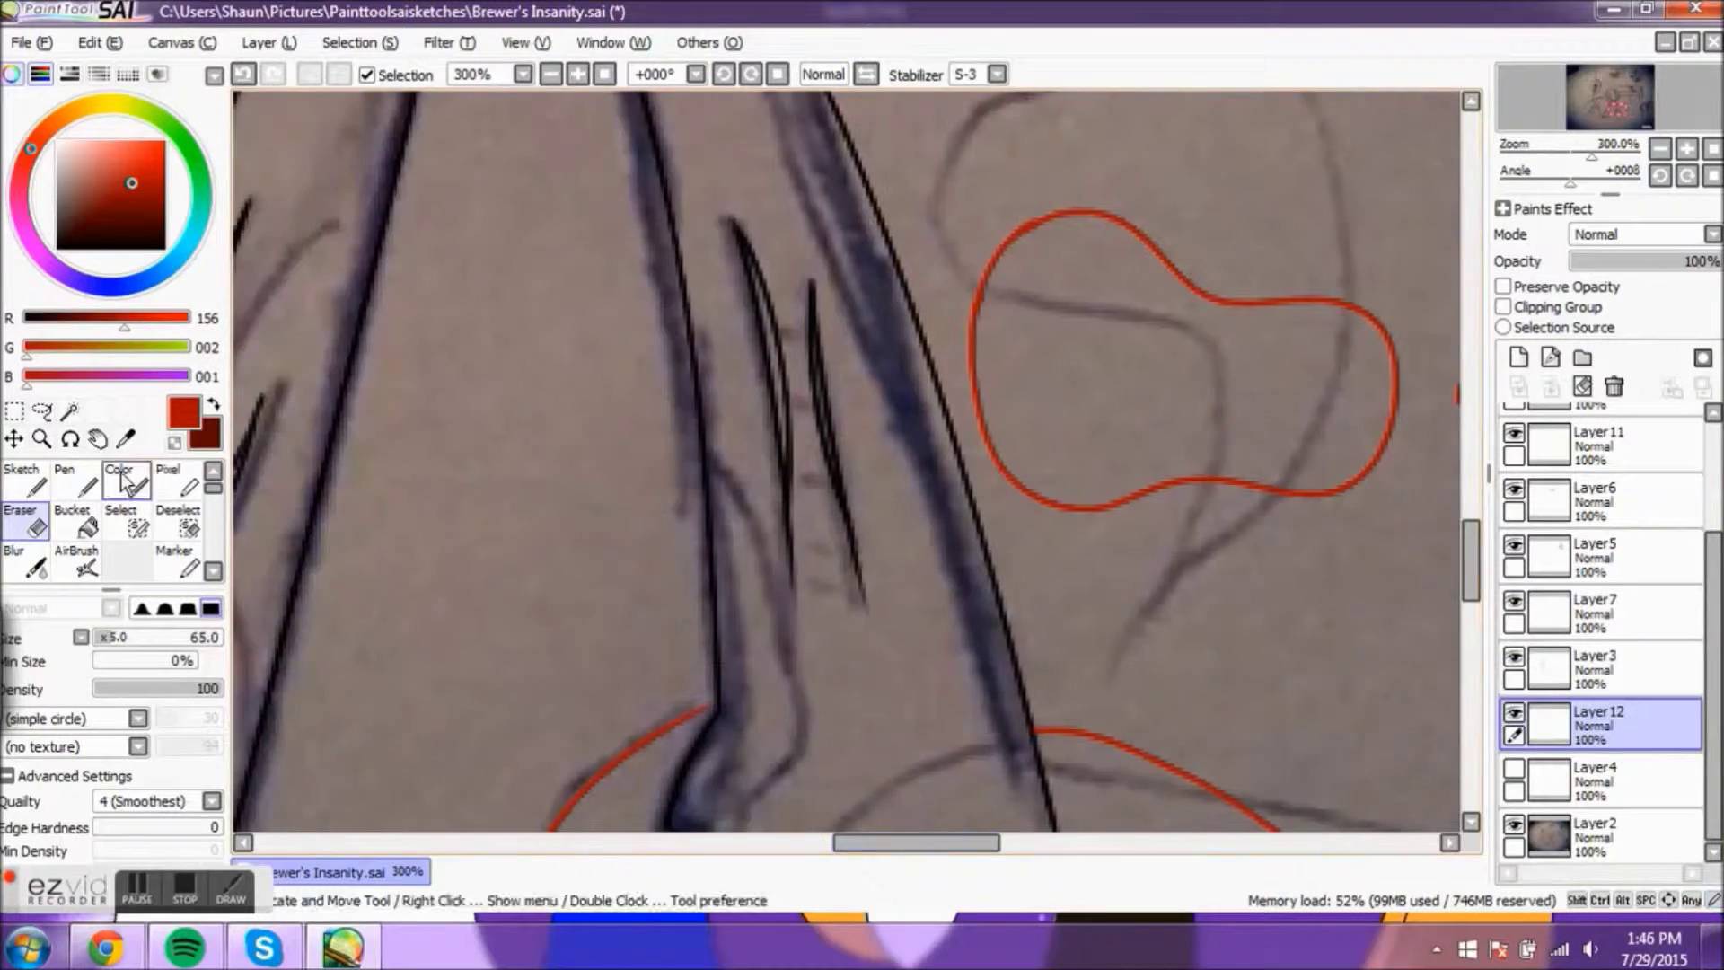
key("n")
key("ctrl+z")
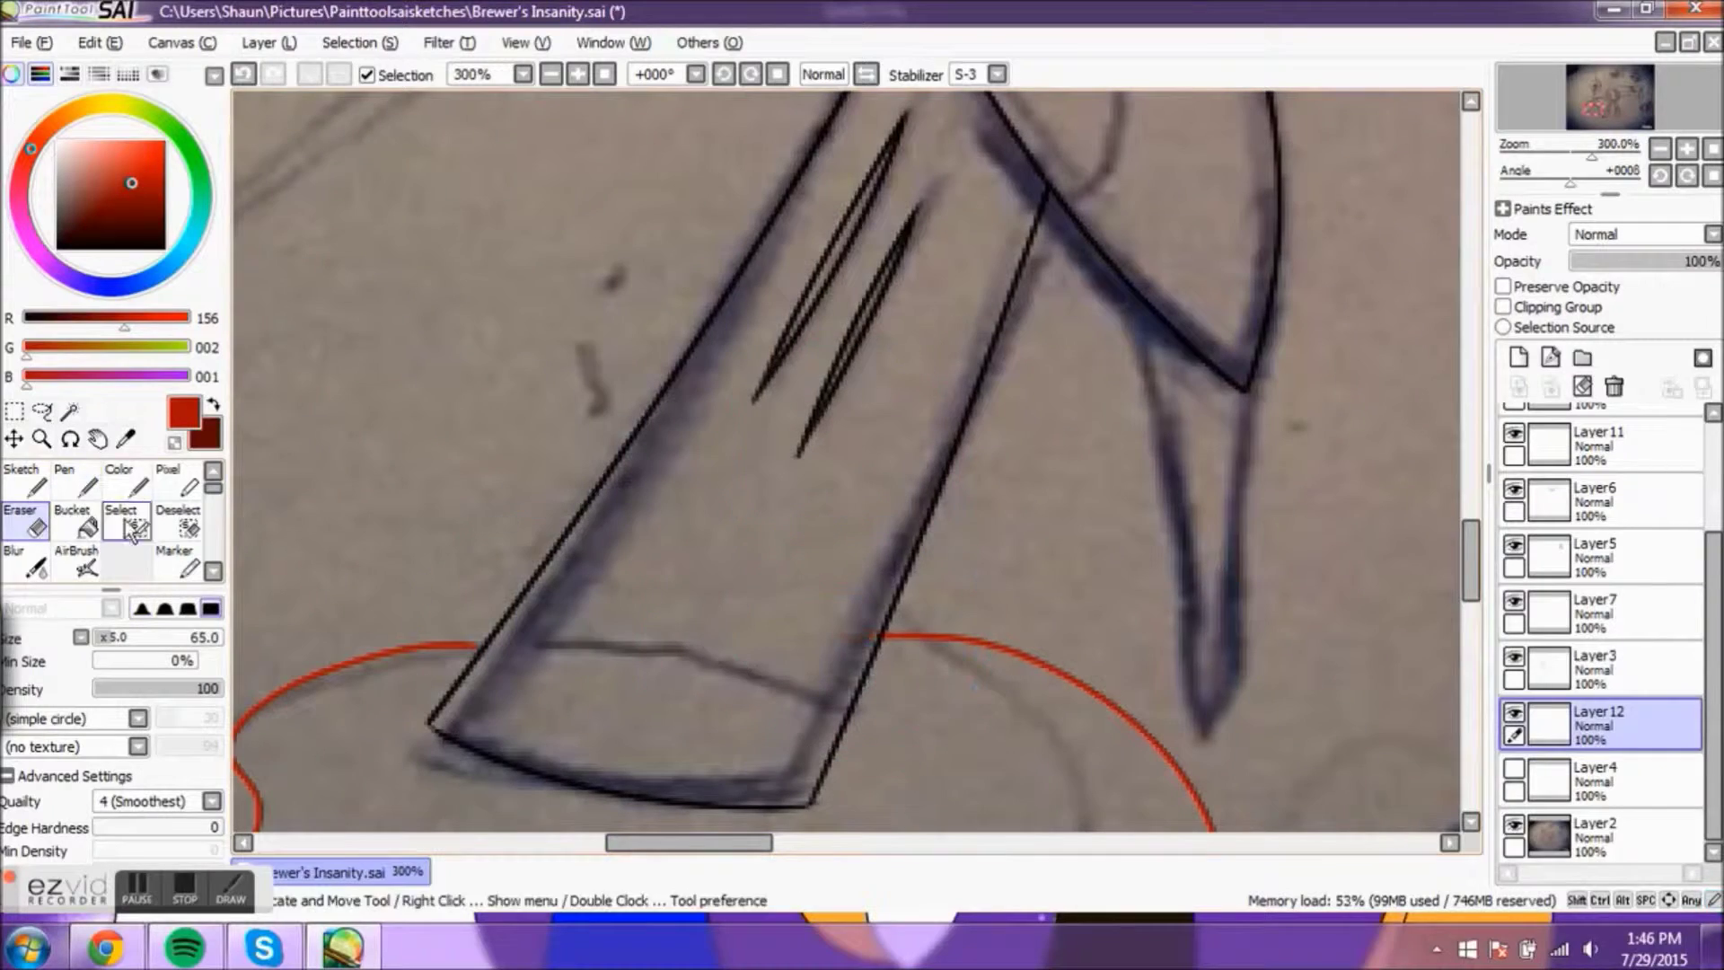
left_click(24, 518)
left_click_drag(979, 844, 886, 849)
scroll(435, 505, "down", 5)
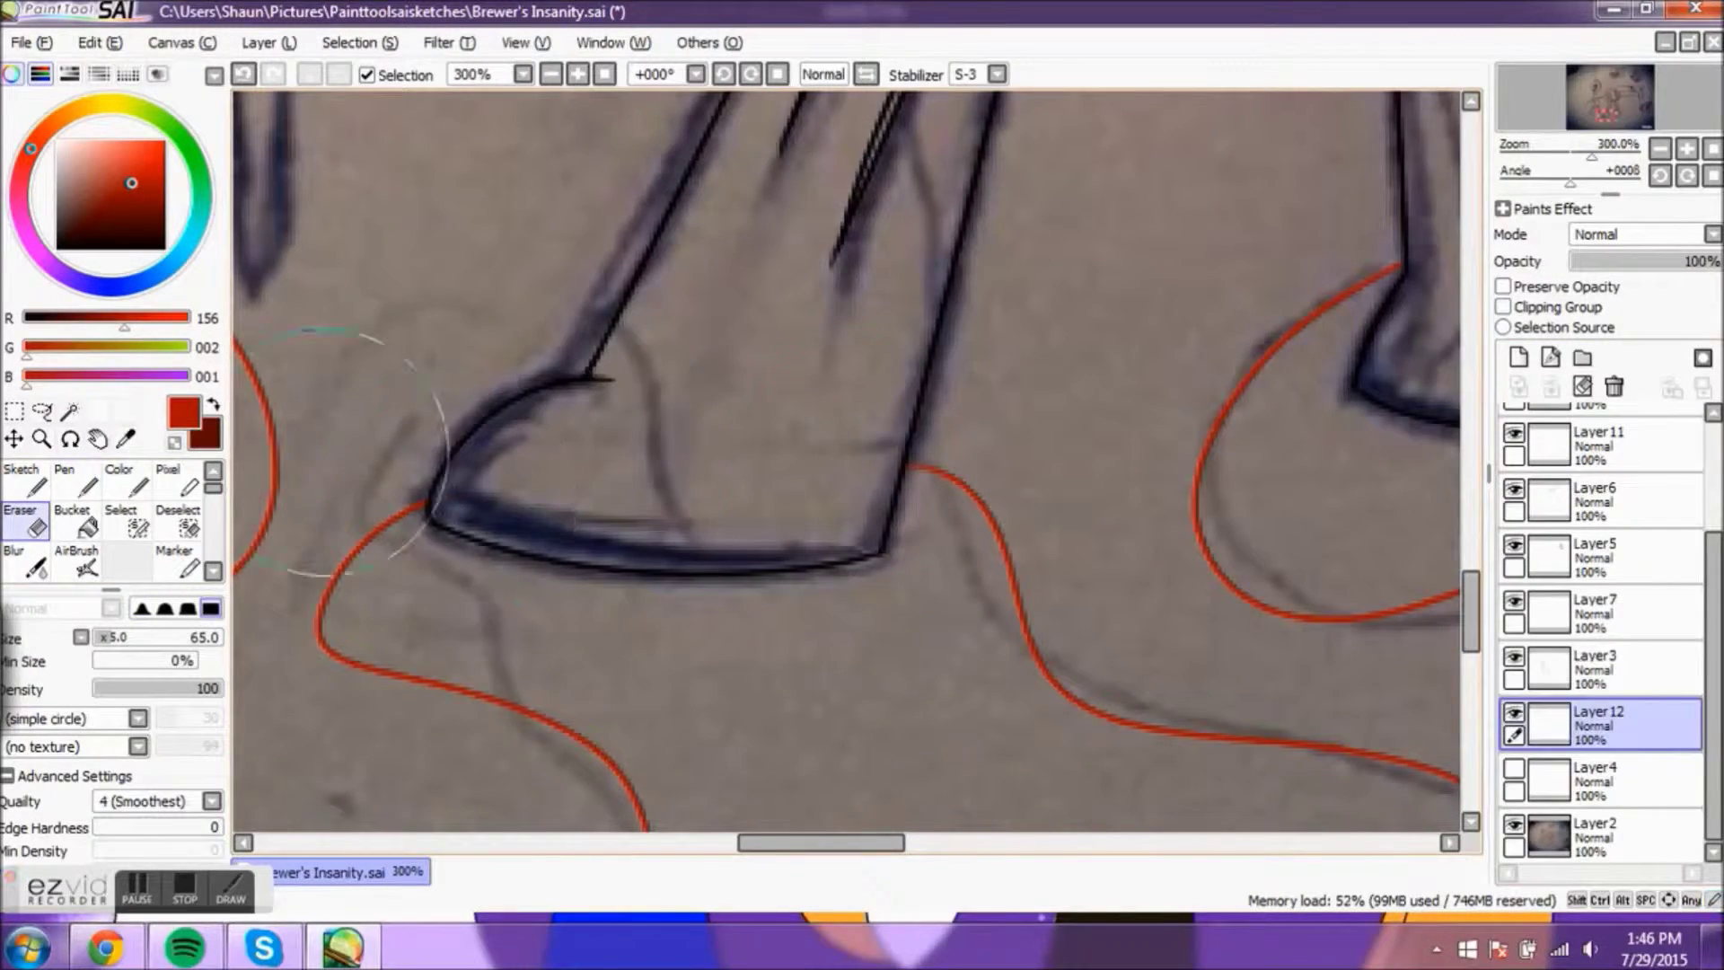
key("n")
left_click(1660, 148)
left_click(1686, 148)
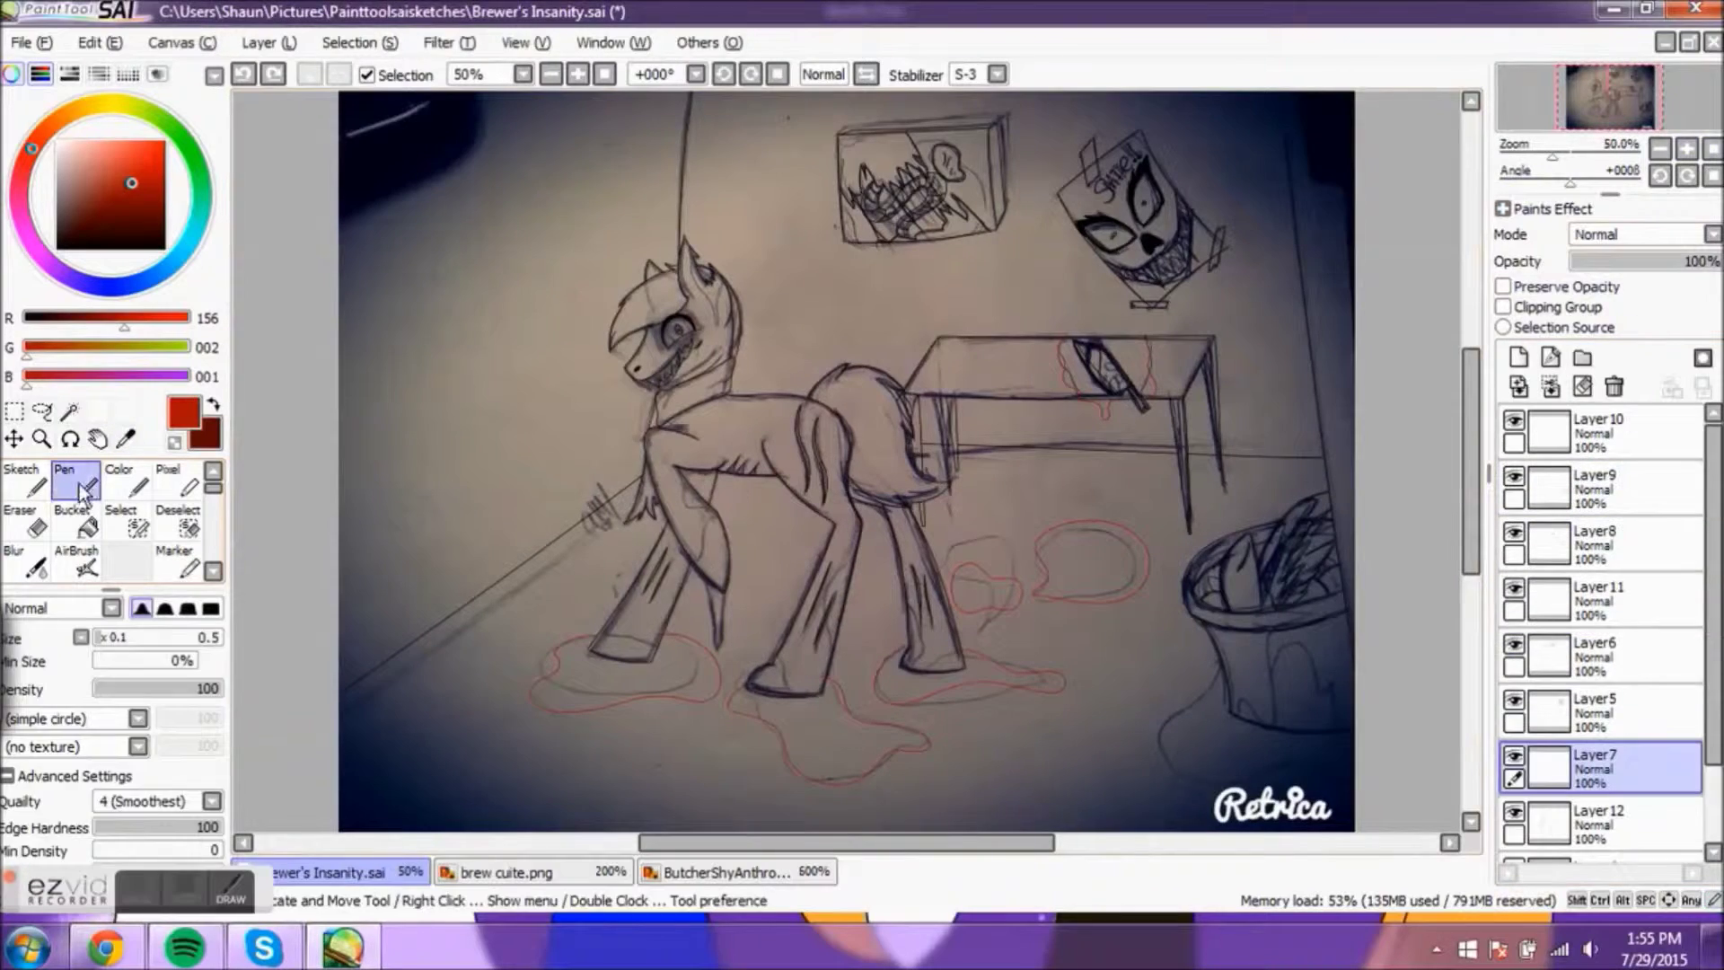
Step: Outline the red puddle spreading from the bin's side to the canvas edge on a new Layer13 below Layer10
left_click(1514, 590)
left_click(1515, 590)
left_click(1598, 489)
left_click(1517, 357)
scroll(1078, 718, "up", 3)
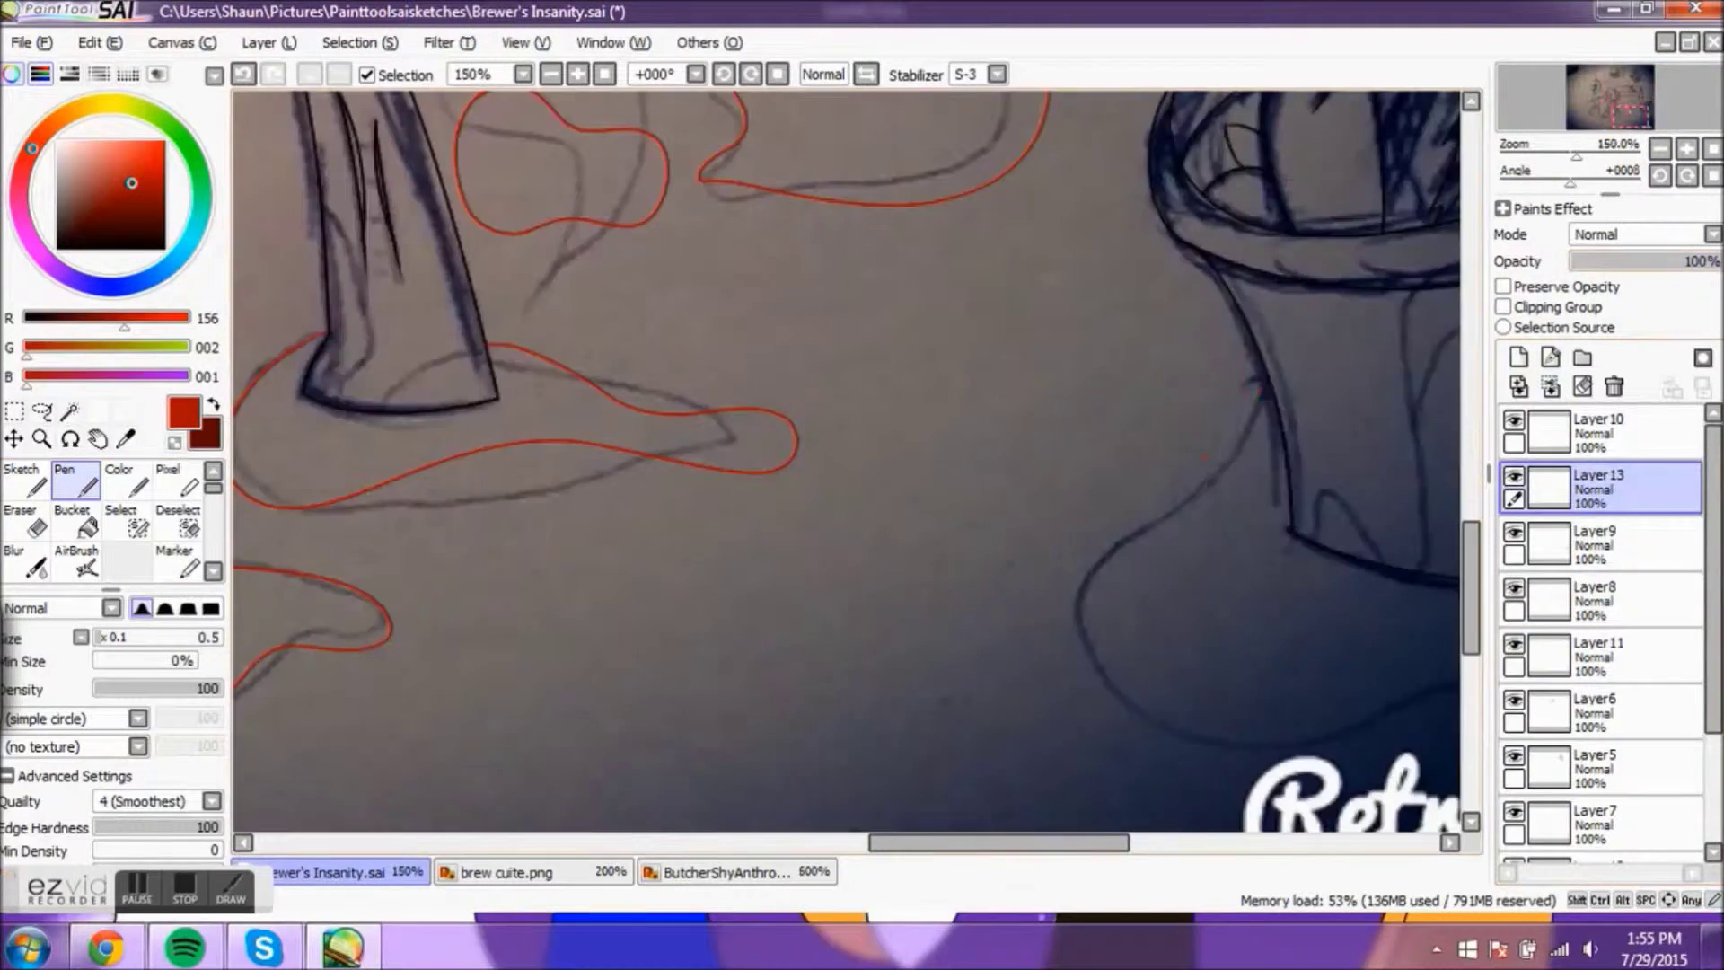
left_click_drag(999, 842, 1079, 843)
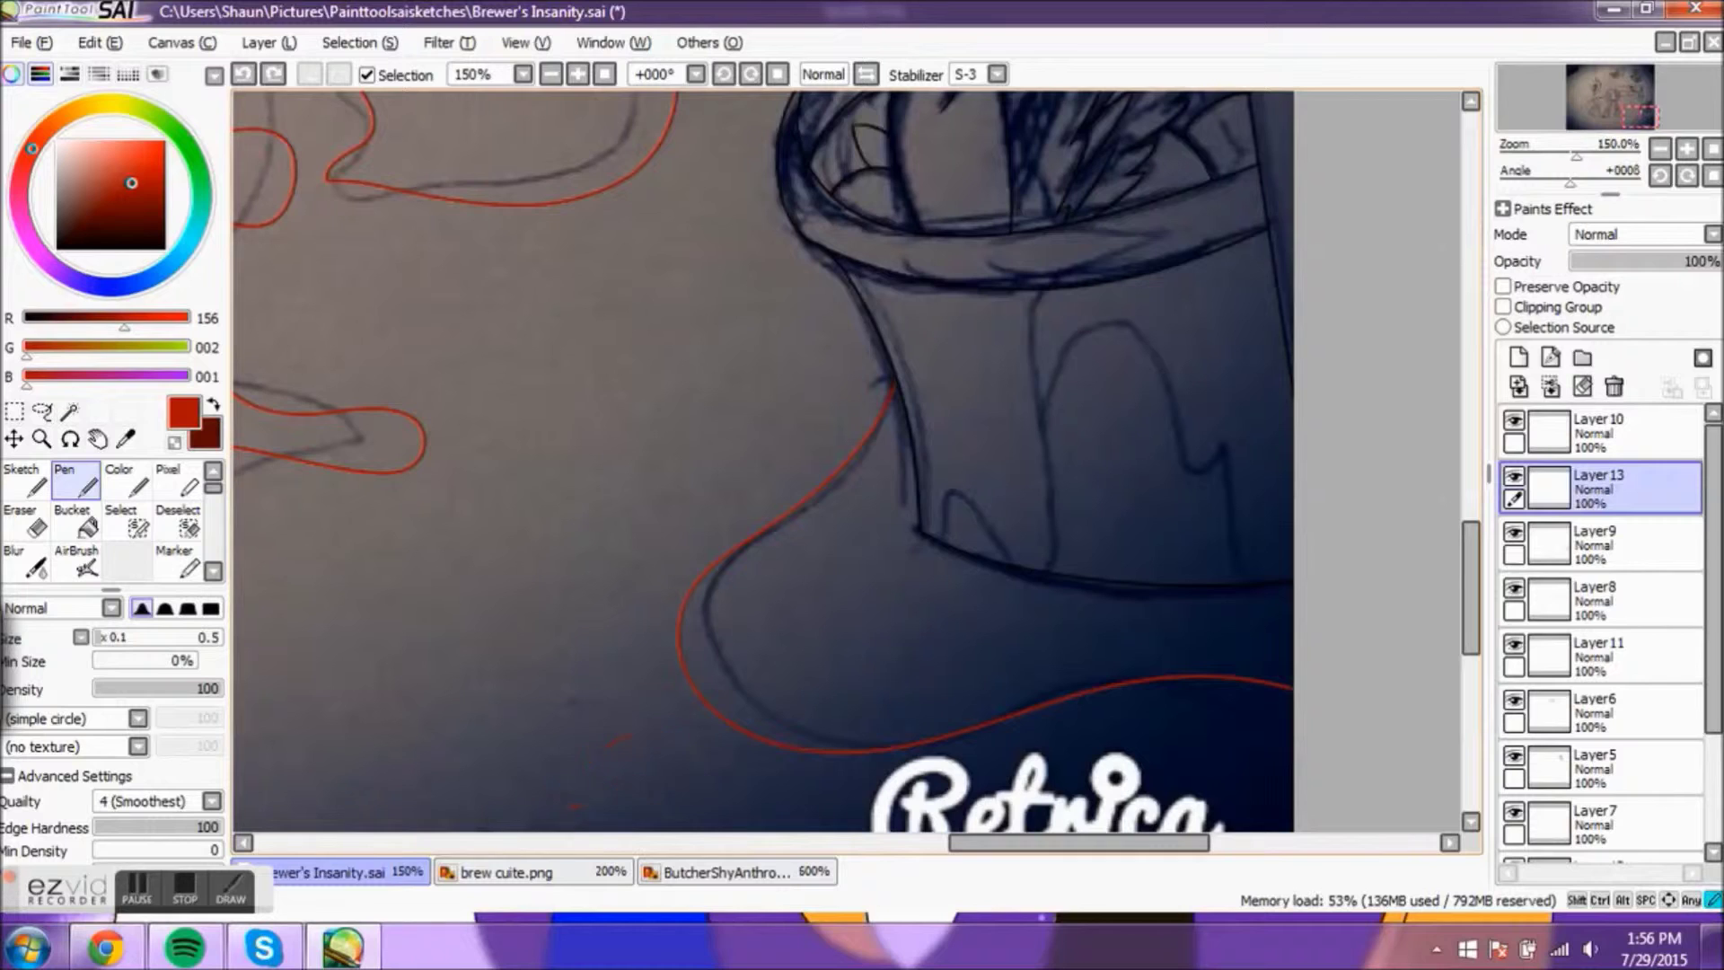
Step: Move Layer13 below Layer9 and outline the small arched stain at the bin's base in red
scroll(853, 467, "down", 3)
scroll(853, 467, "up", 4)
left_click_drag(1544, 539, 1540, 478)
left_click(1607, 543)
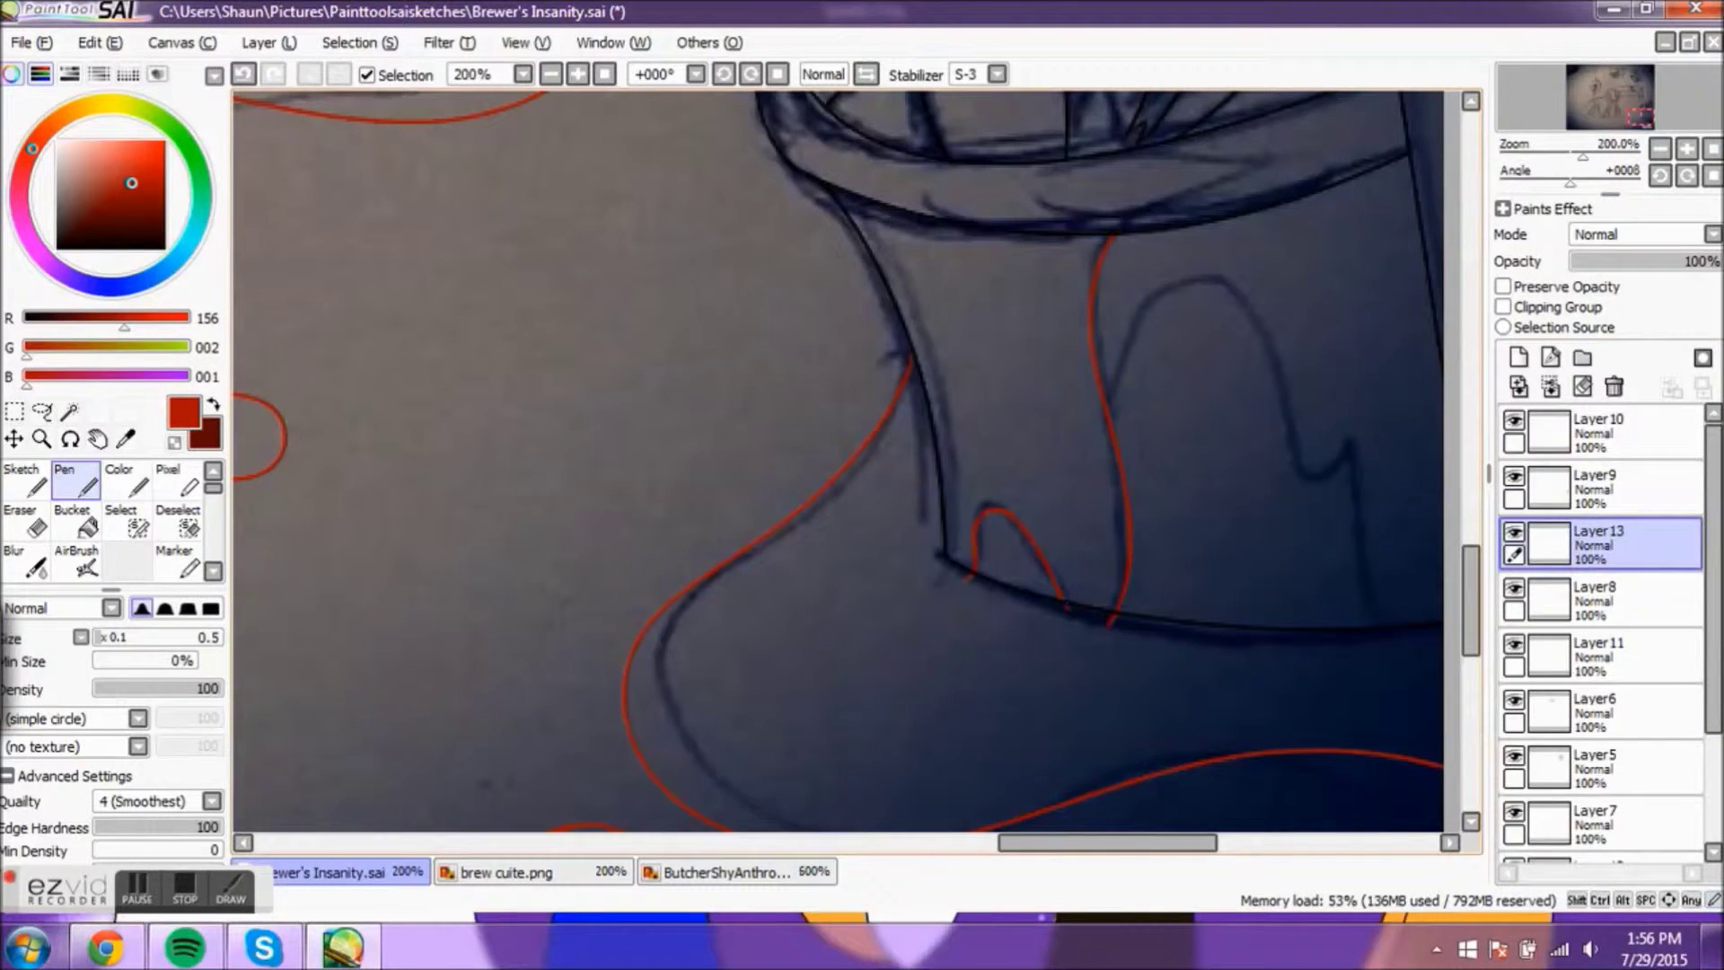
Step: Replace the long vertical stroke on the bin with a tall arched stain and hooked drip, erasing stroke ends below the bin's base
scroll(839, 467, "right", 3)
key("ctrl+z")
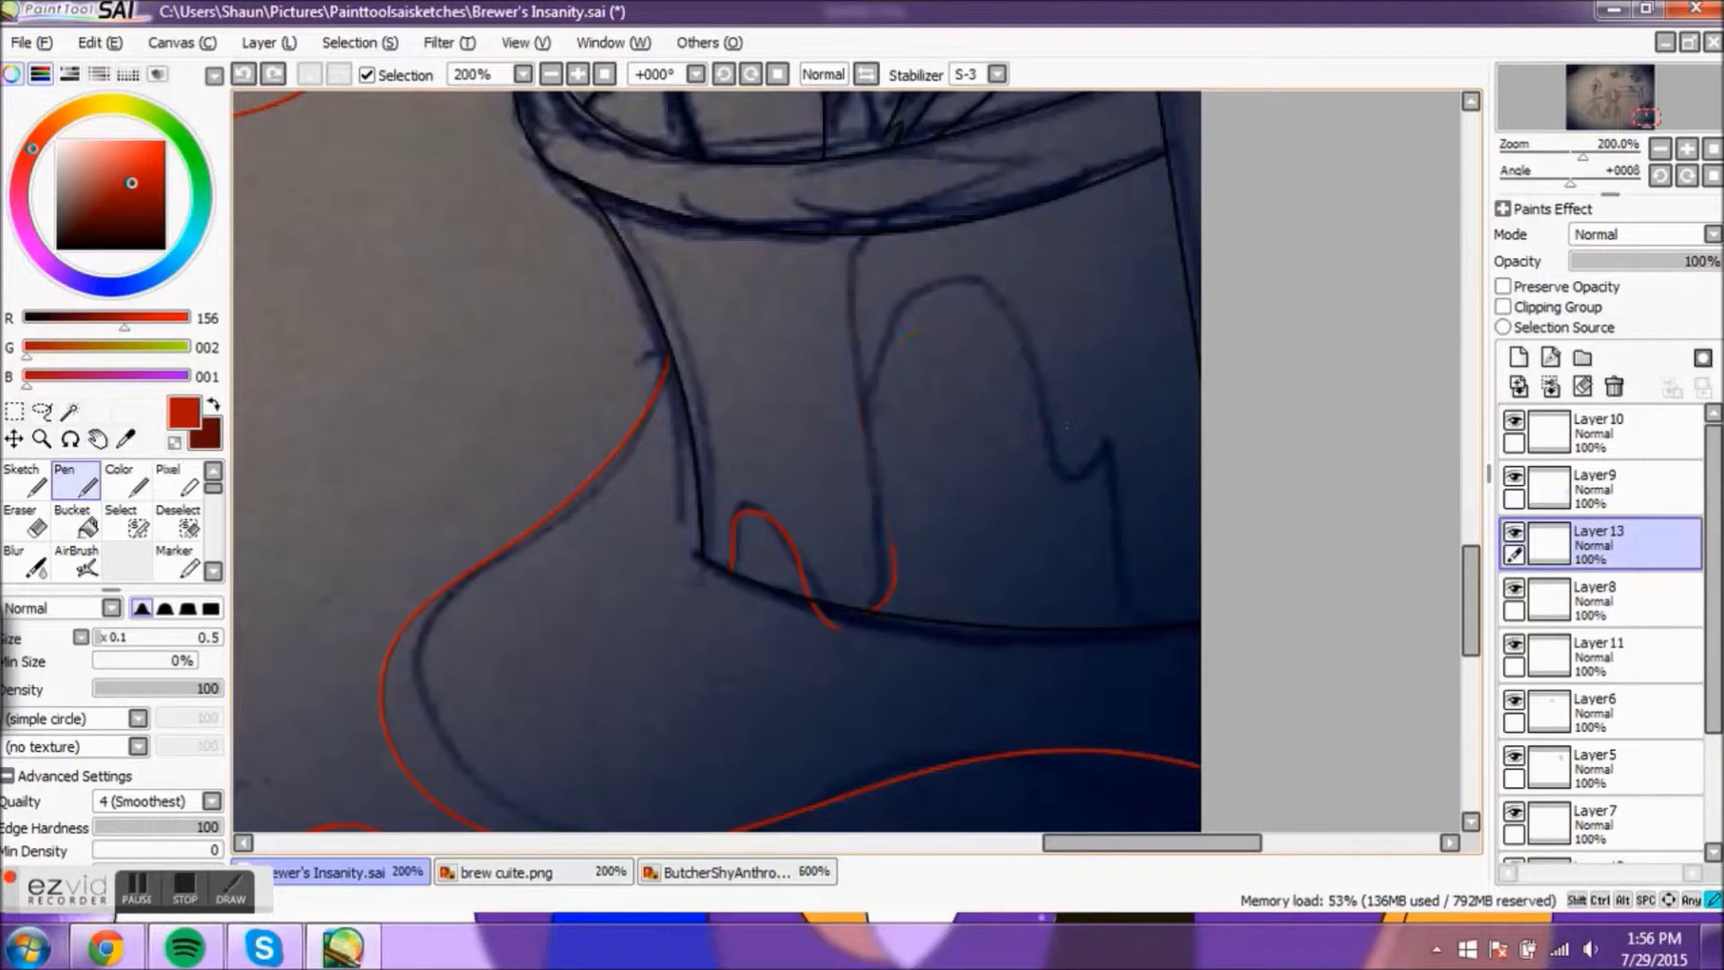
key("ctrl+z")
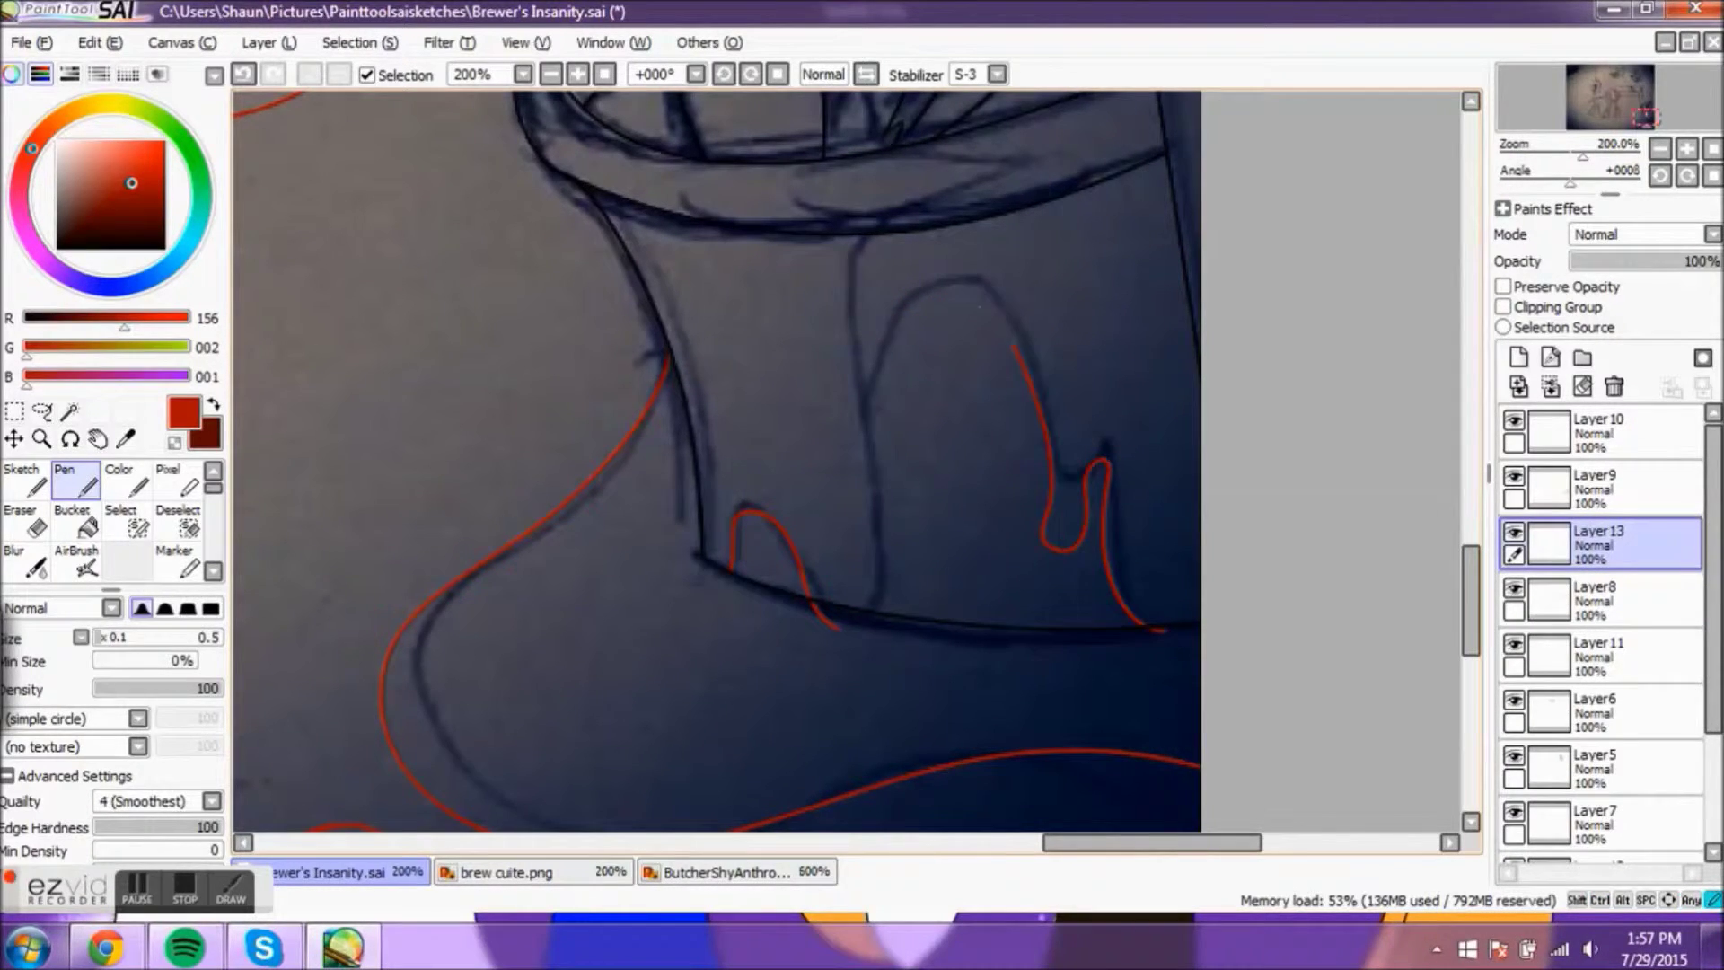
key("e")
left_click(810, 613)
left_click_drag(895, 667, 1006, 677)
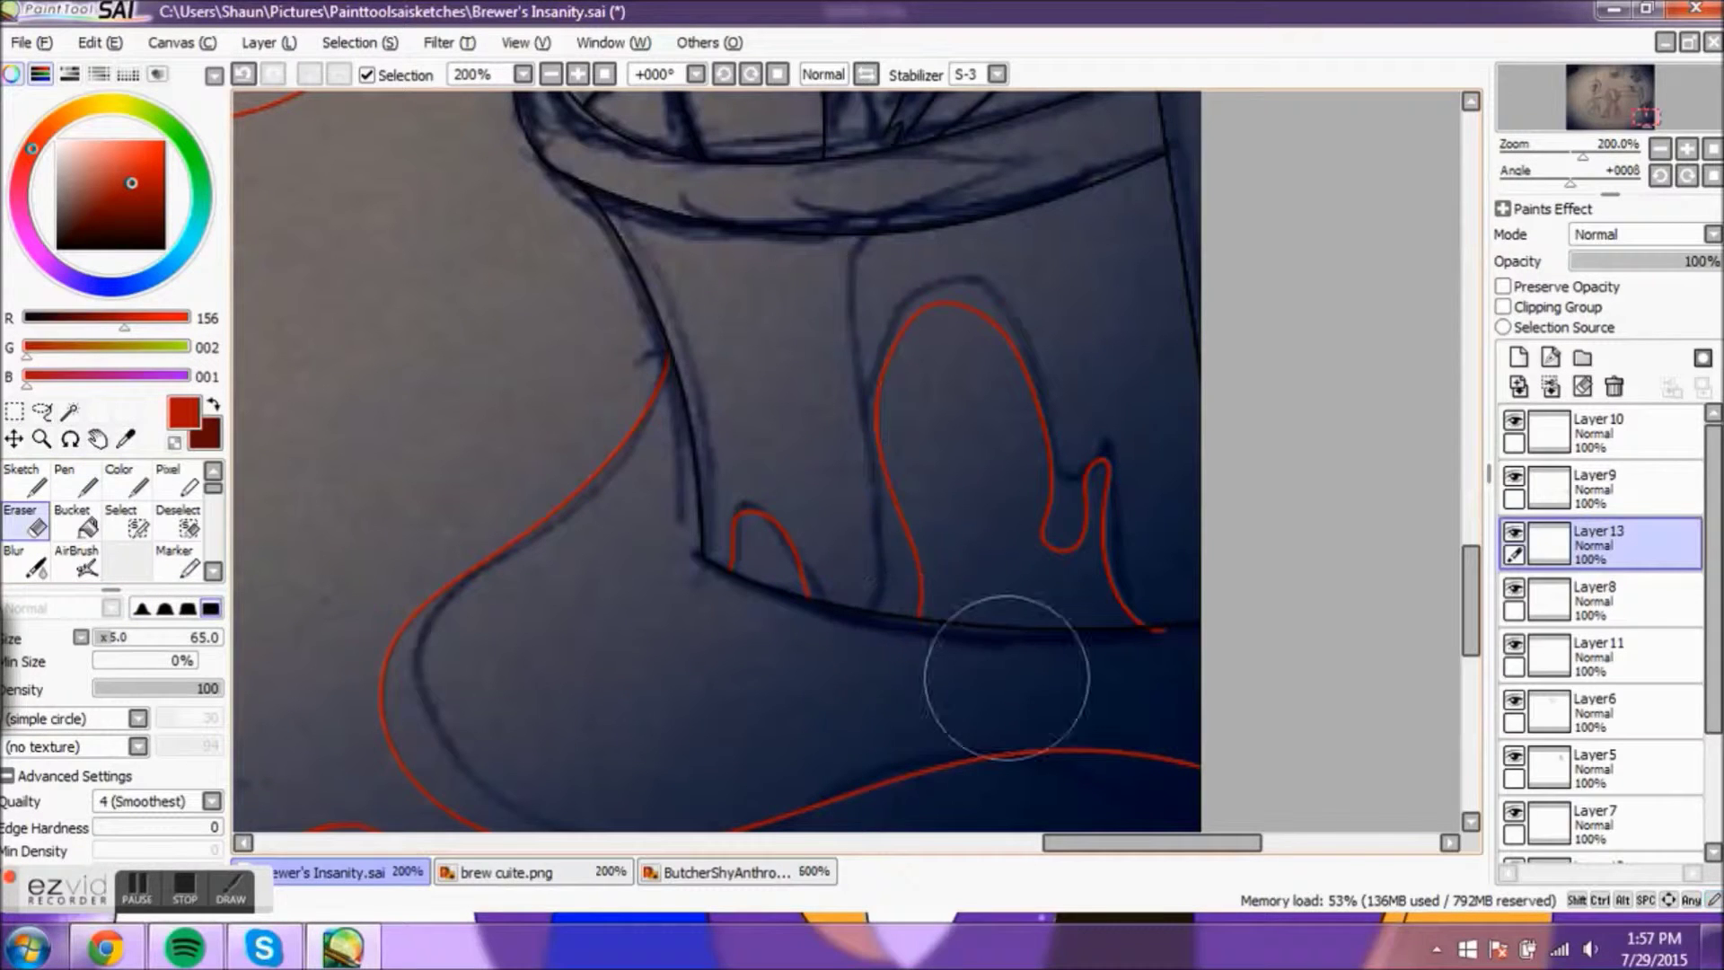
Step: Outline a wavy red stain running from the bin's front rim down its side to the bin's far edge
scroll(1032, 521, "up", 3)
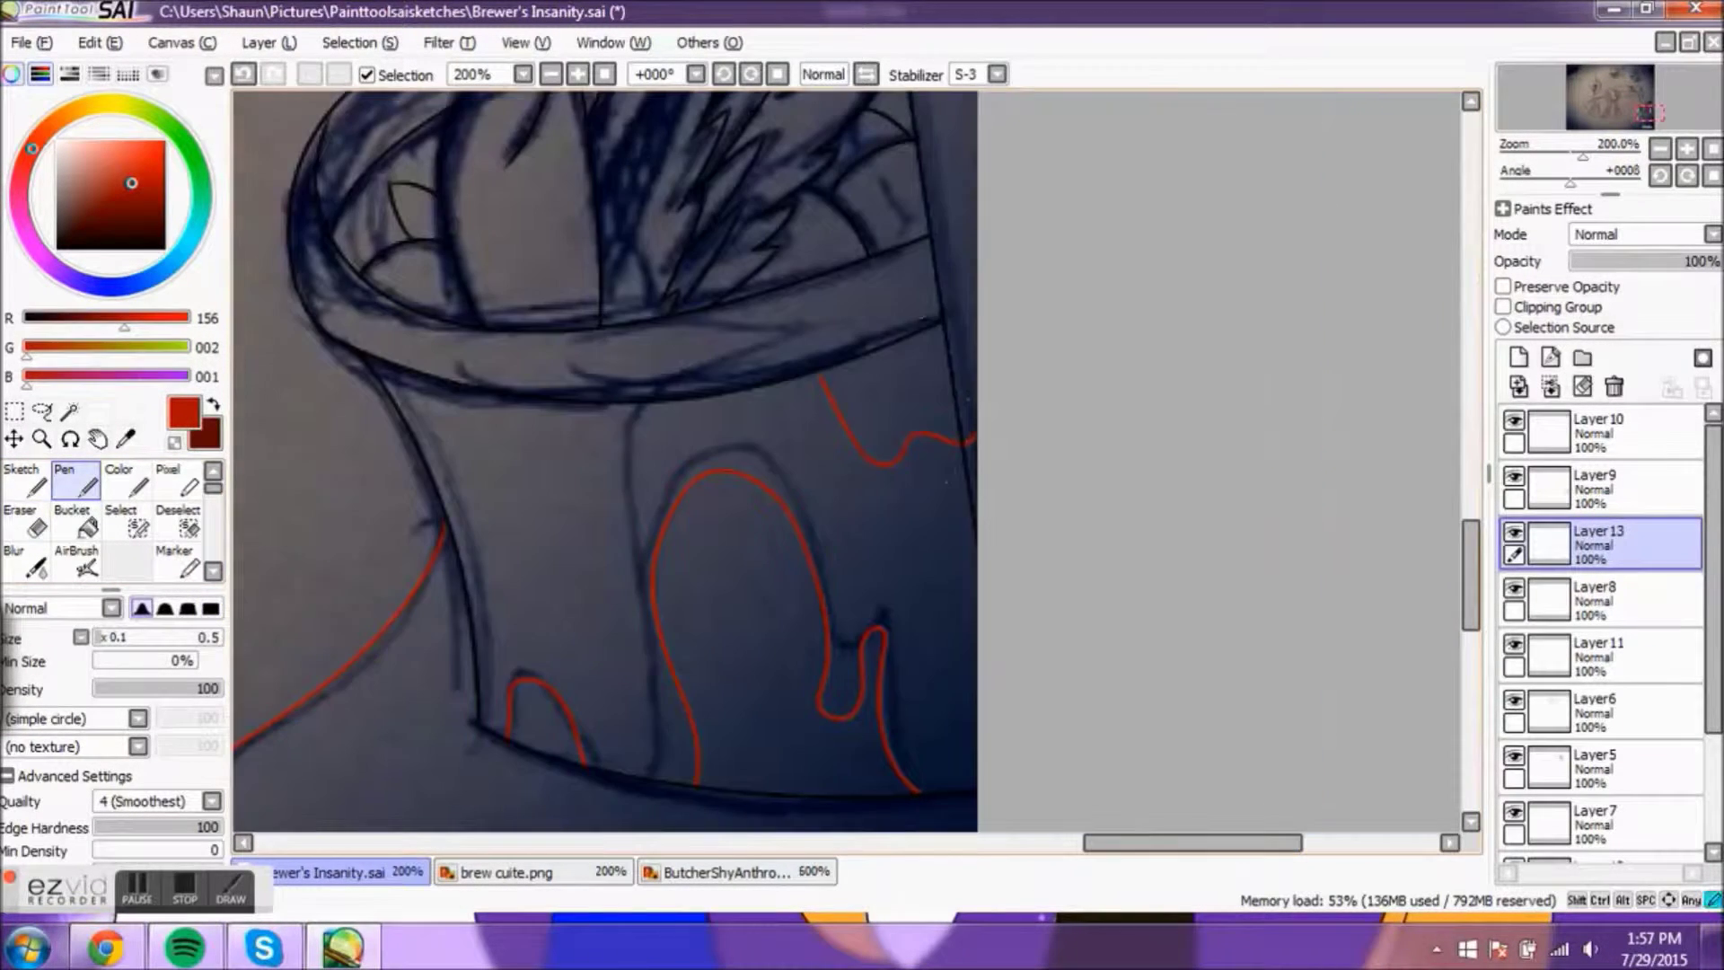
scroll(988, 449, "right", 3)
key("n")
scroll(968, 444, "up", 1)
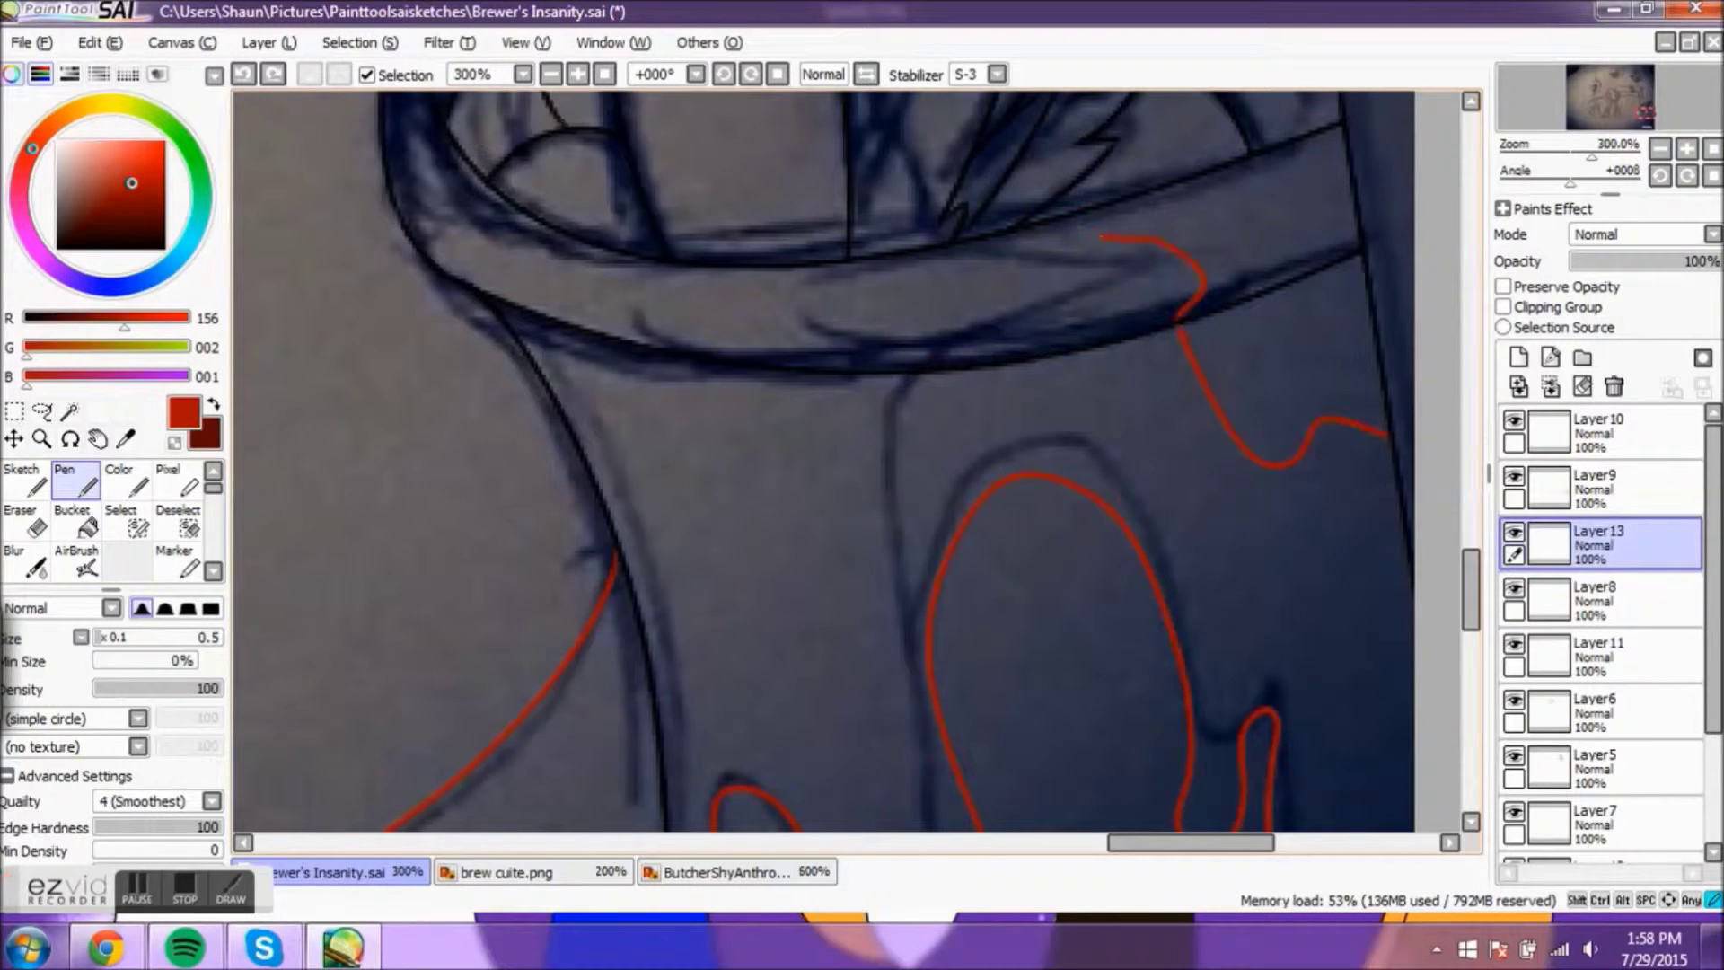
Step: Outline a stain and hanging drip on the rim's outer end and a dripping stain across the large pointed piece in the bin
scroll(843, 476, "up", 3)
scroll(844, 476, "left", 3)
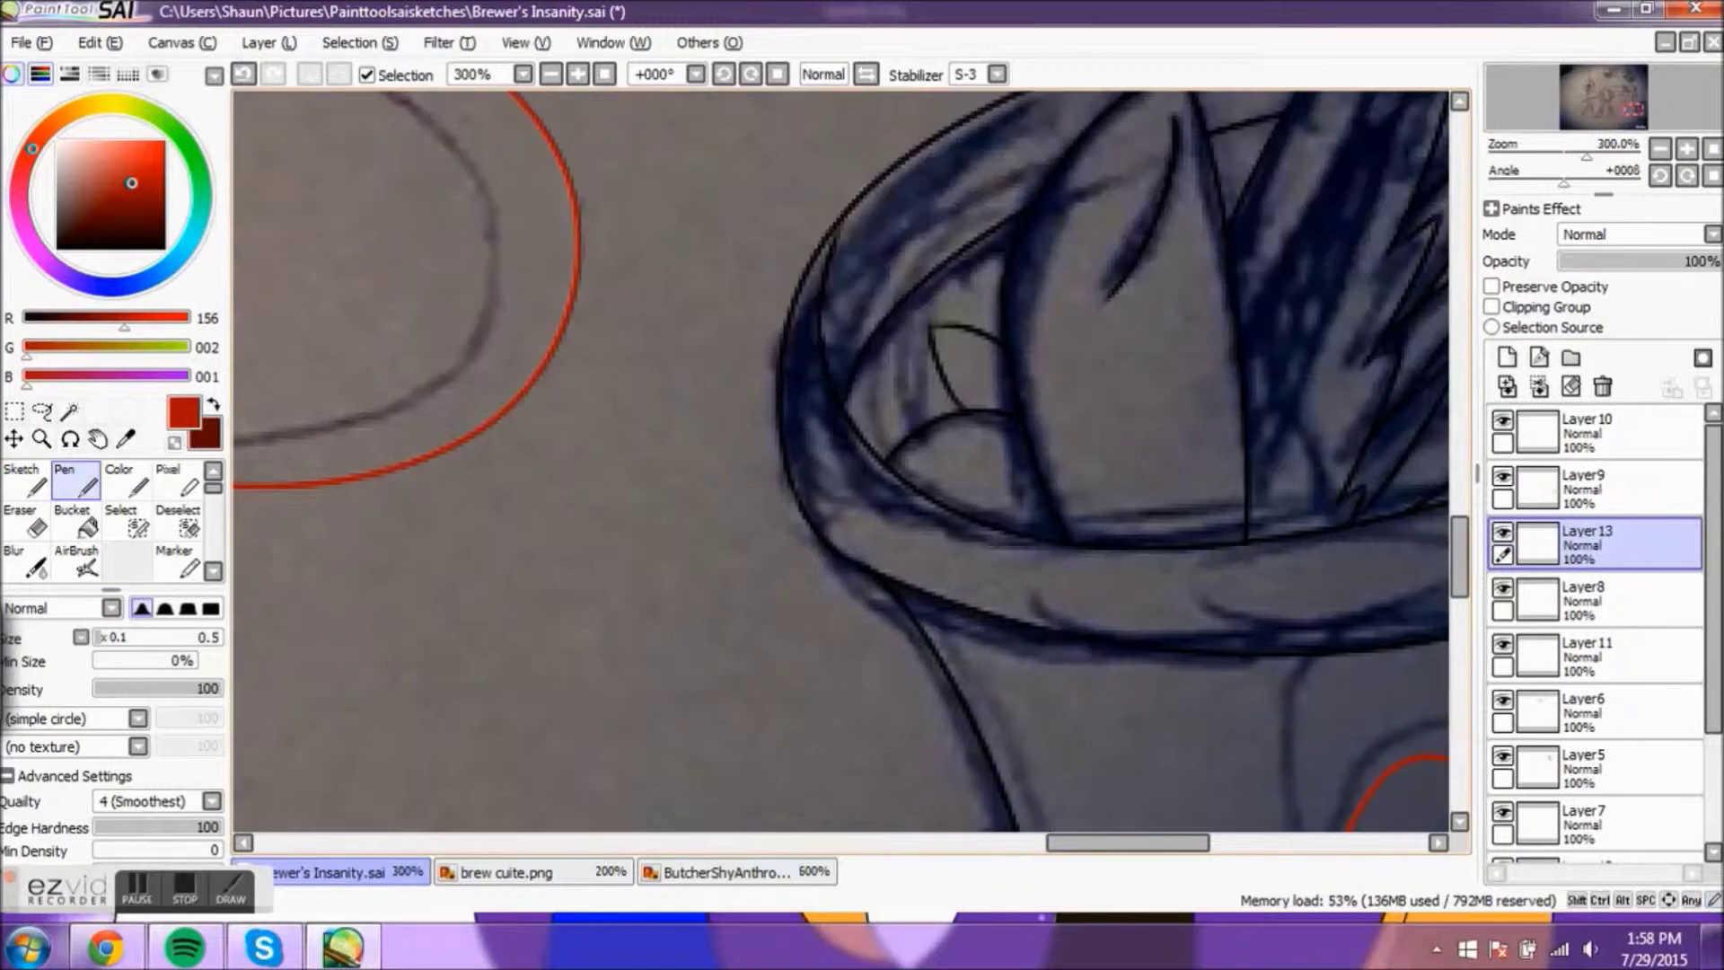
scroll(844, 463, "down", 2)
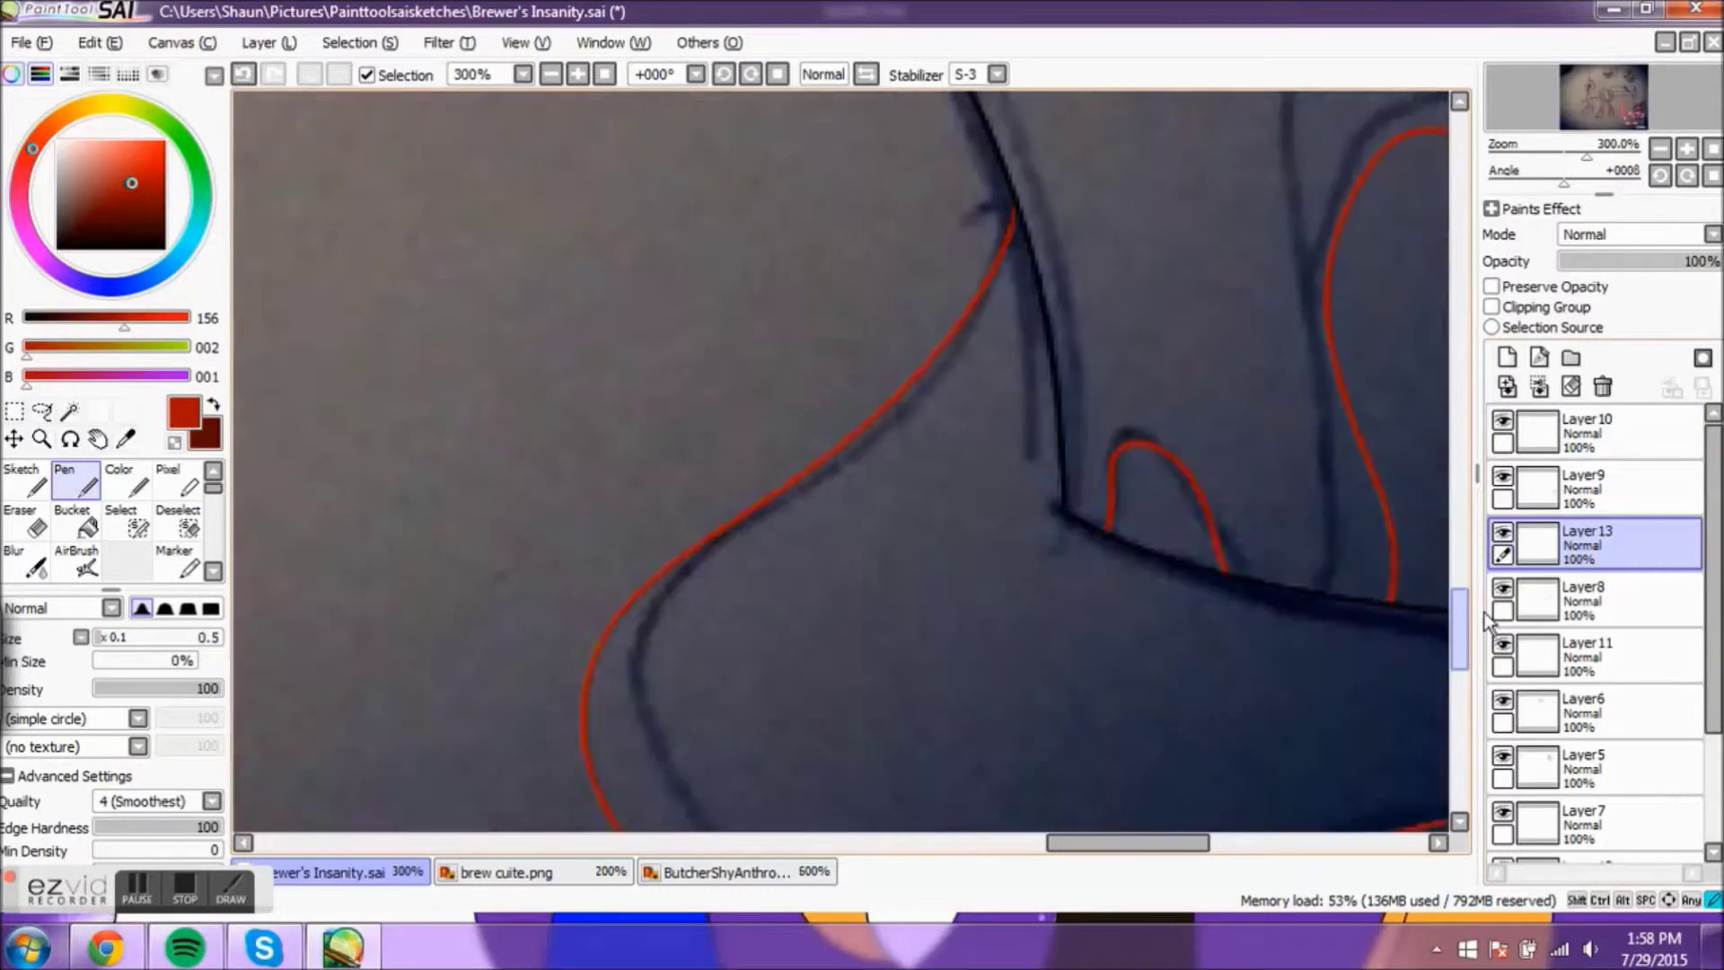
scroll(844, 462, "up", 3)
scroll(844, 463, "right", 4)
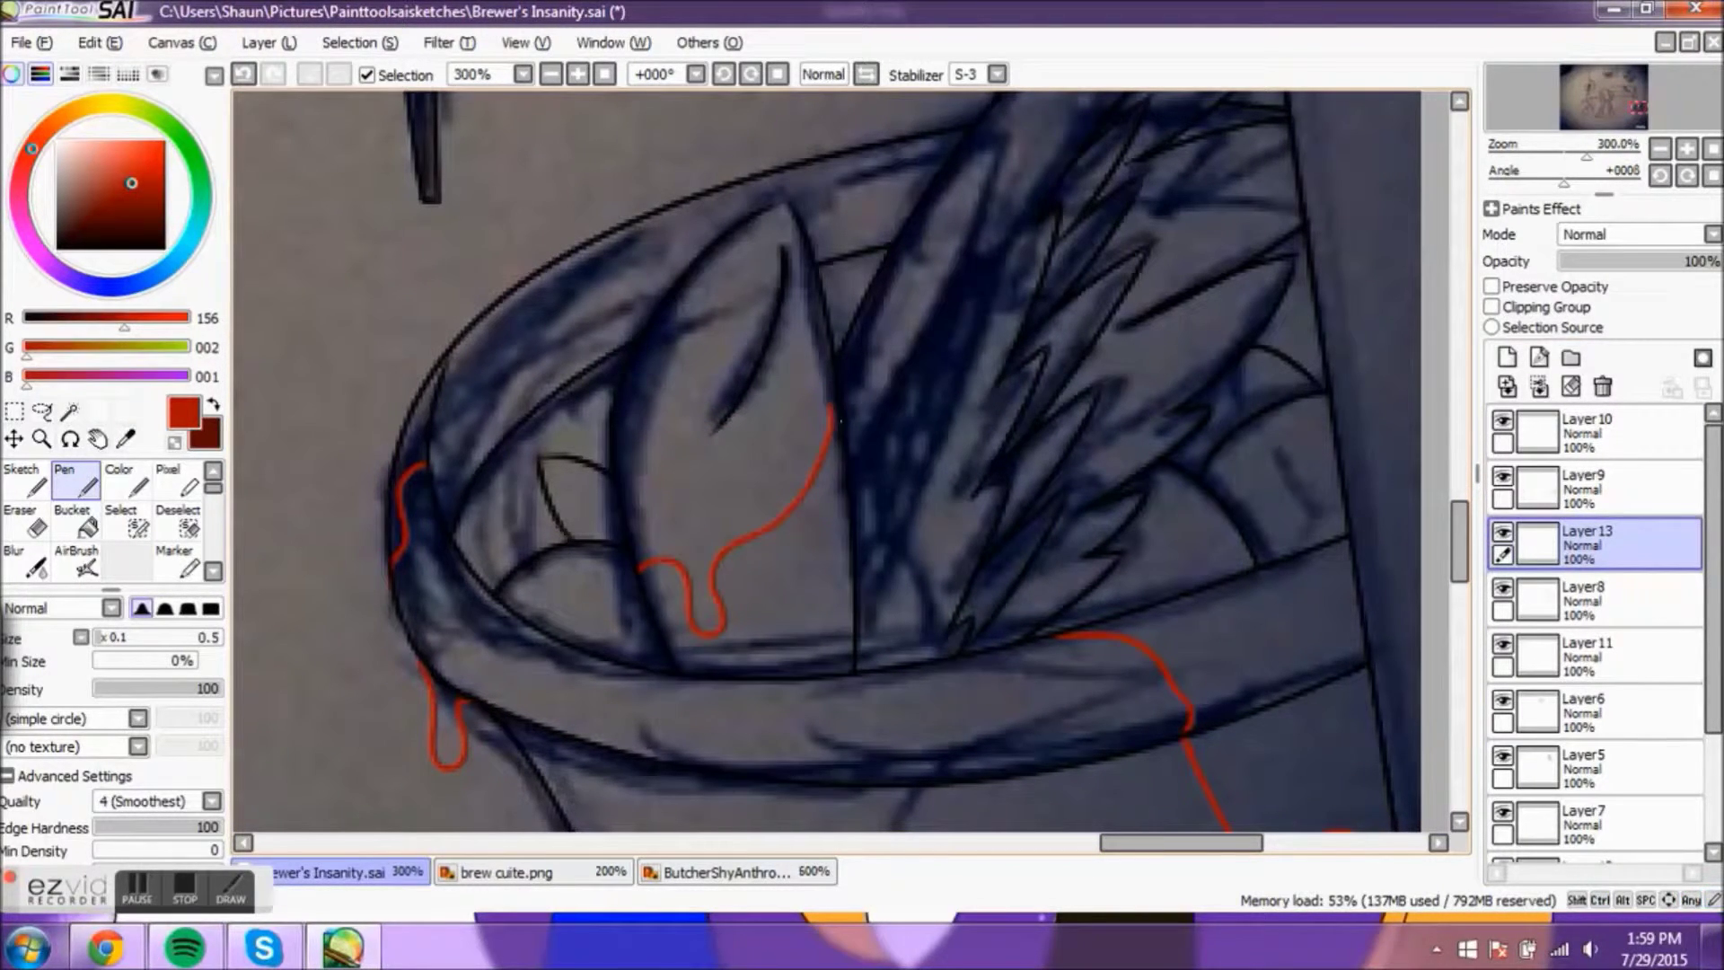
Step: Outline a dripping stain at the pointed piece's tip, a closed dripping blob beside it, and a wavy stain across the feathers
left_click_drag(725, 296, 812, 279)
left_click_drag(898, 355, 938, 395)
left_click_drag(1461, 540, 1475, 523)
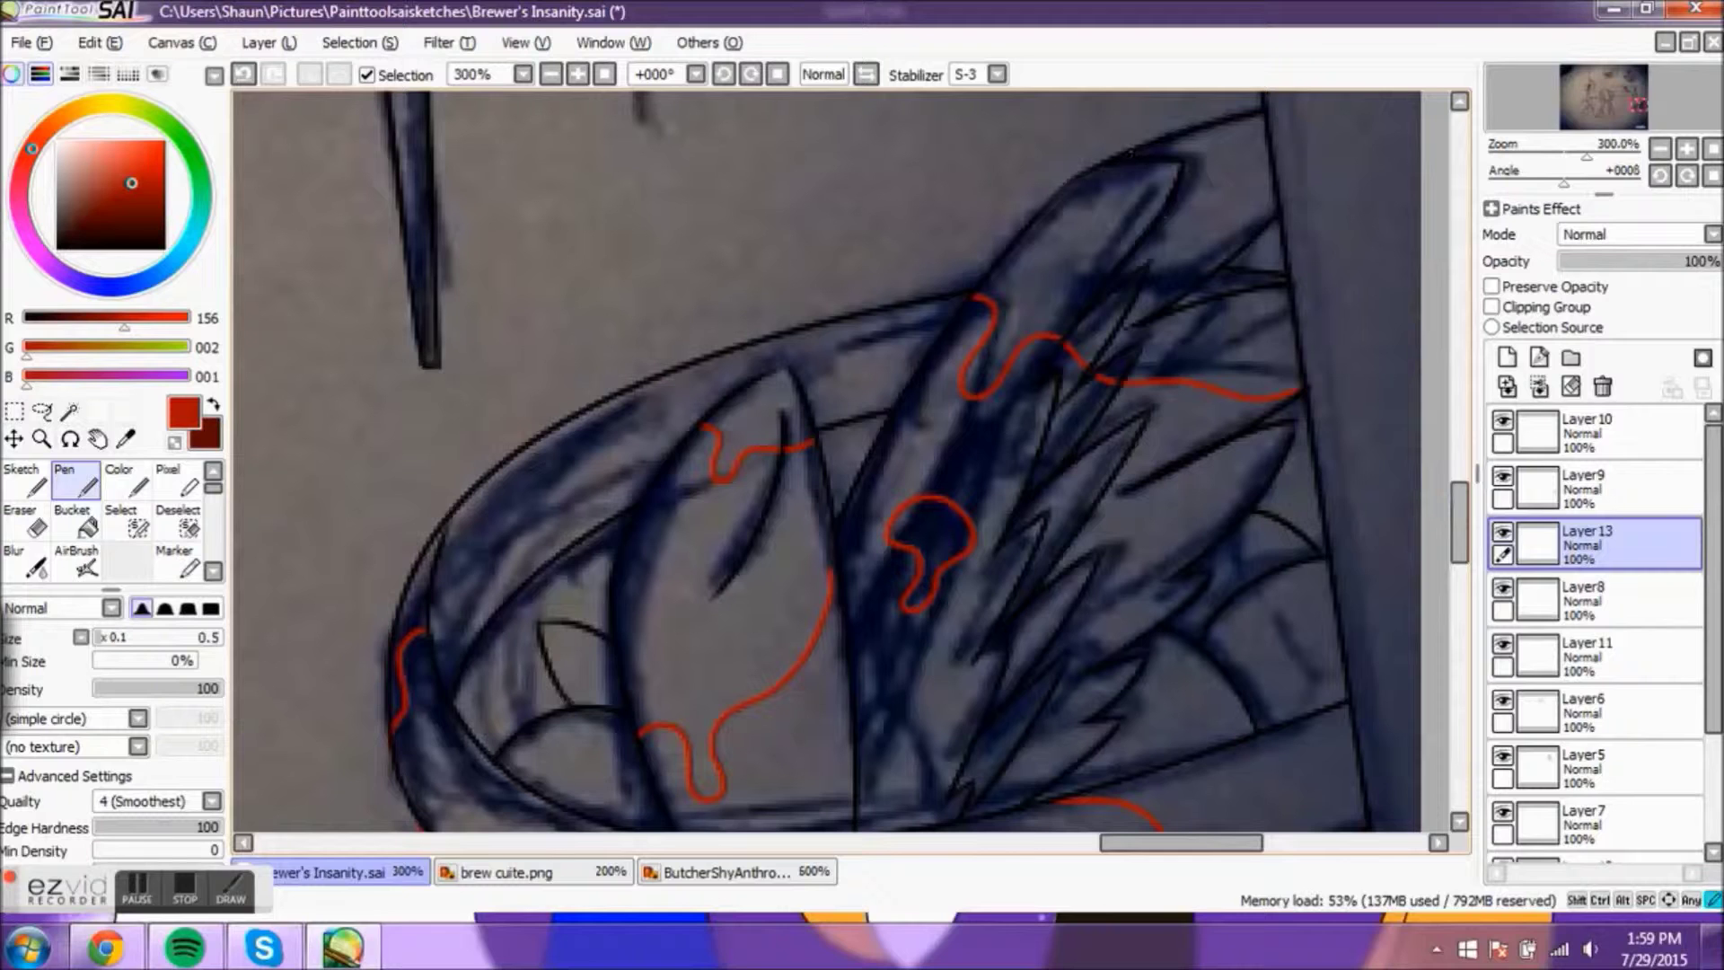
Step: Outline small dripping stains on the remaining rounded and pointed pieces in the bin and a wavy stain on its front rim
key("e")
left_click(1284, 205)
key("n")
scroll(1472, 446, "down", 3)
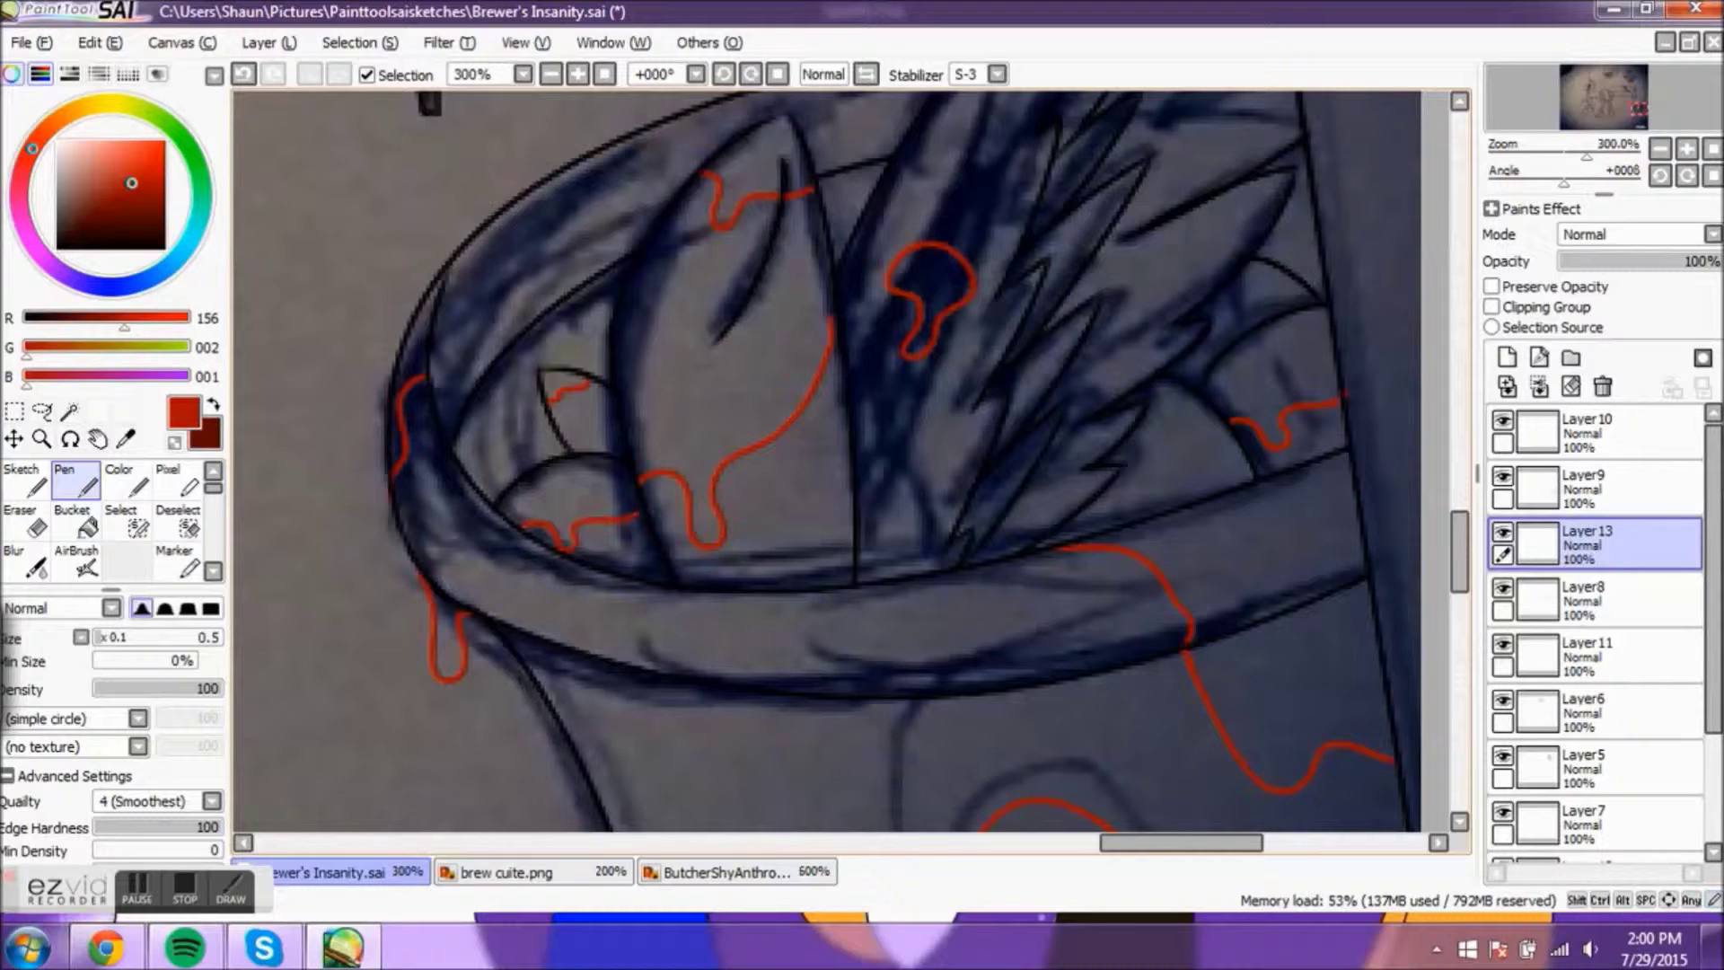
scroll(826, 458, "down", 4)
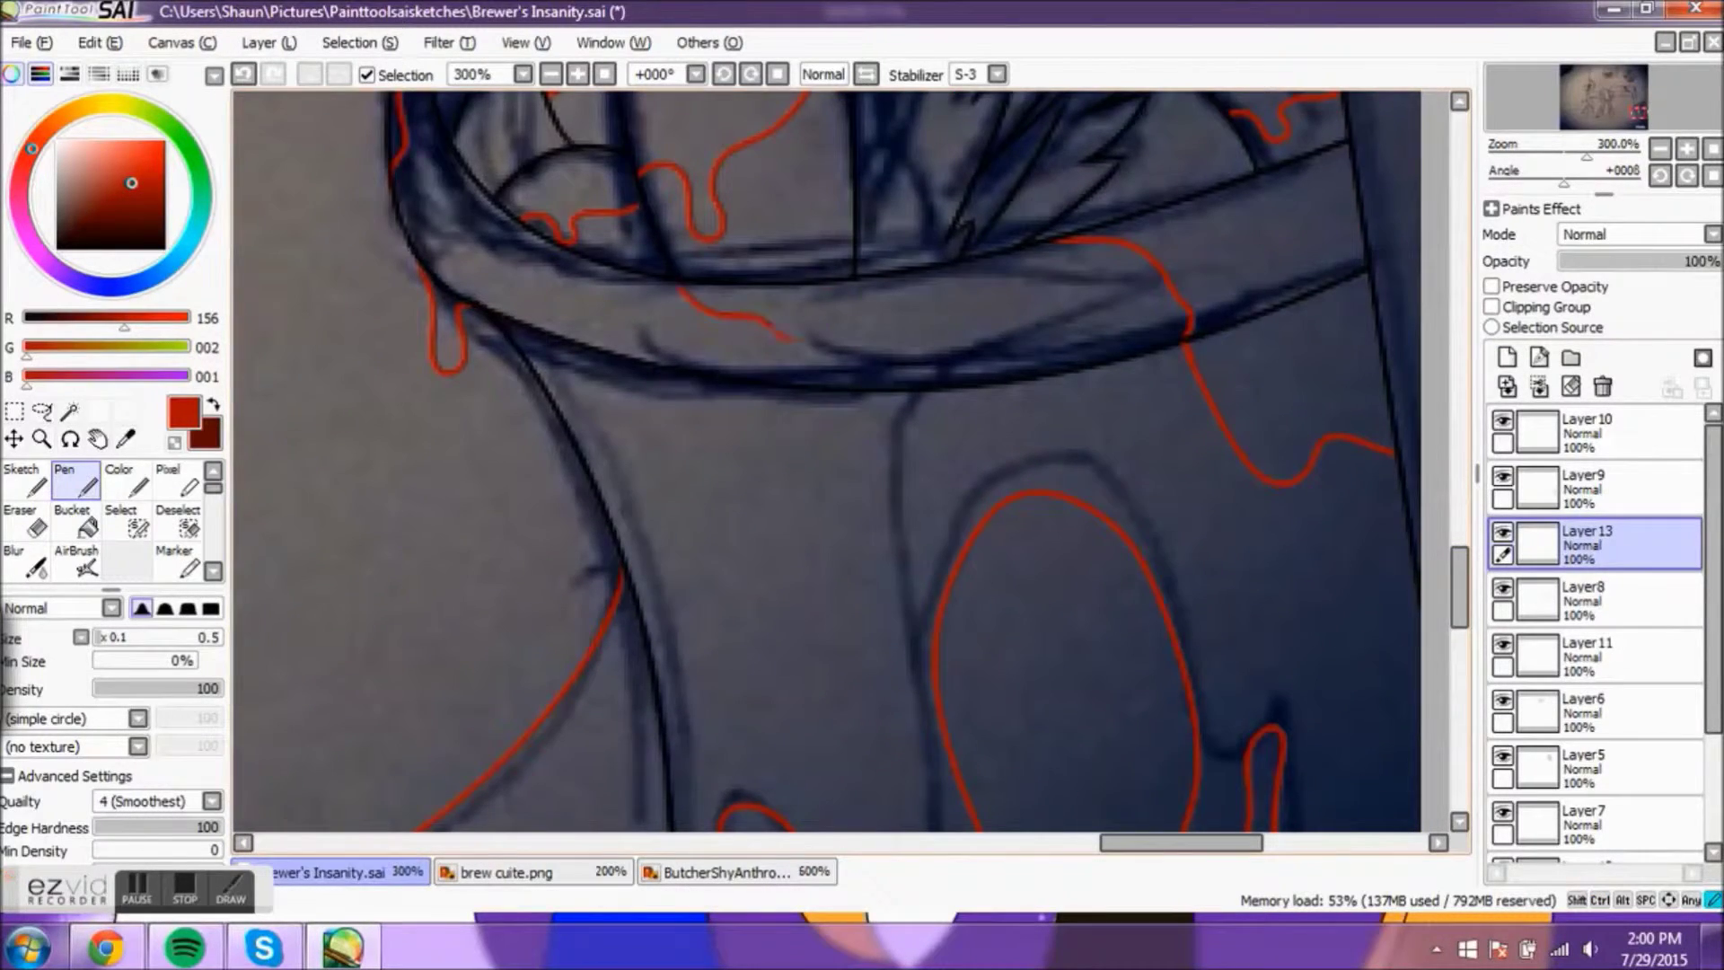
Step: Add a new Layer14 between Layer12 and Layer4 for the stains on the pony
key("ctrl+minus")
key("ctrl+minus")
key("ctrl+minus")
scroll(1598, 628, "down", 3)
left_click(1516, 828)
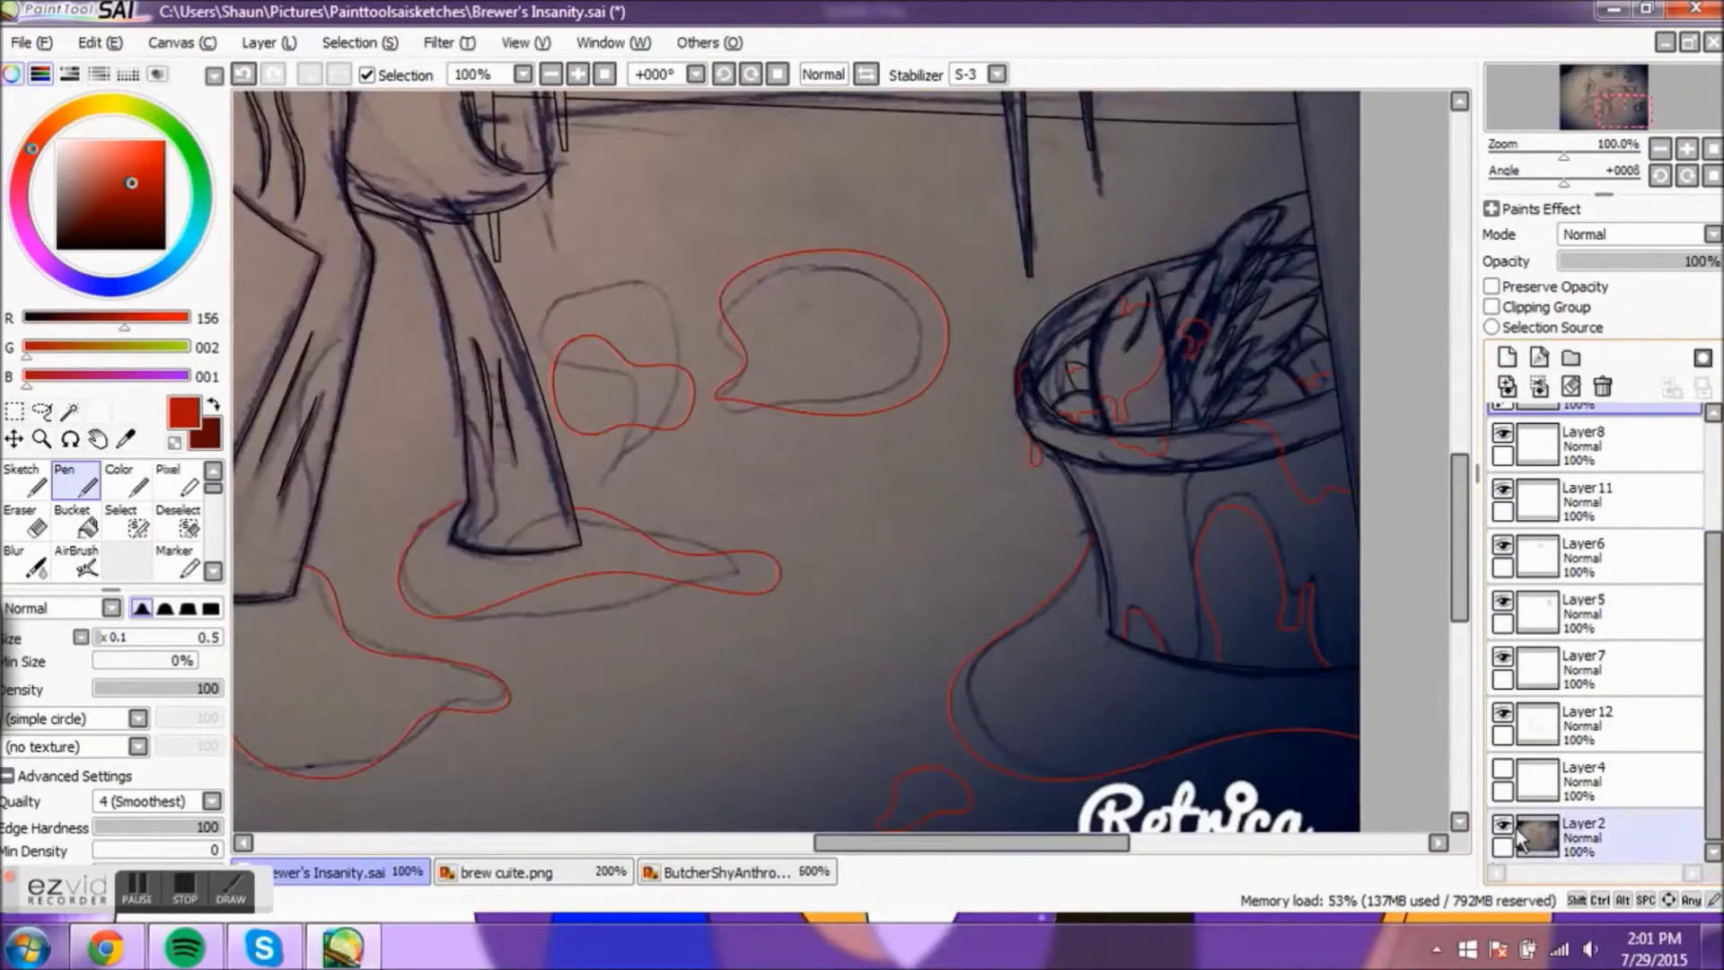
scroll(1440, 463, "up", 5)
scroll(908, 821, "down", 5)
left_click(1507, 357)
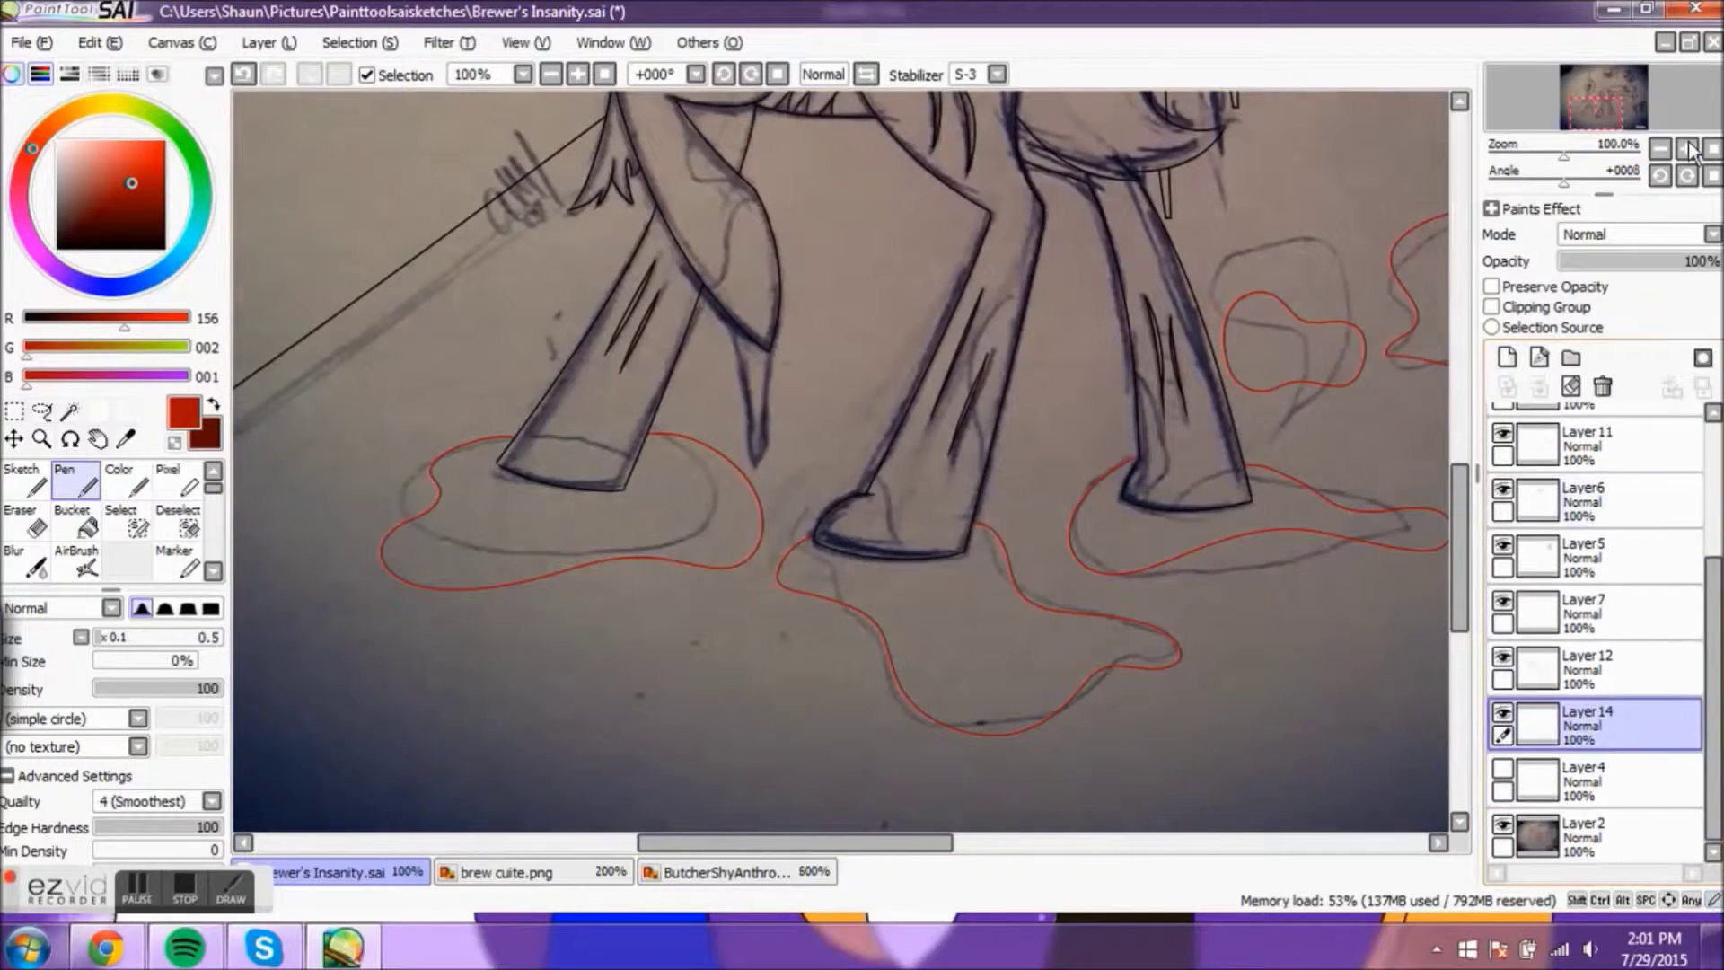
Step: Outline the red stain patches on the pony's raised foreleg, following the sketch
left_click(1687, 148)
left_click(1686, 148)
scroll(842, 419, "up", 2)
key("ctrl+z")
scroll(840, 460, "down", 3)
mouse_move(788, 196)
left_mouse_down()
mouse_move(956, 377)
mouse_move(831, 667)
left_mouse_up()
left_click_drag(1458, 530, 1456, 554)
scroll(840, 460, "down", 5)
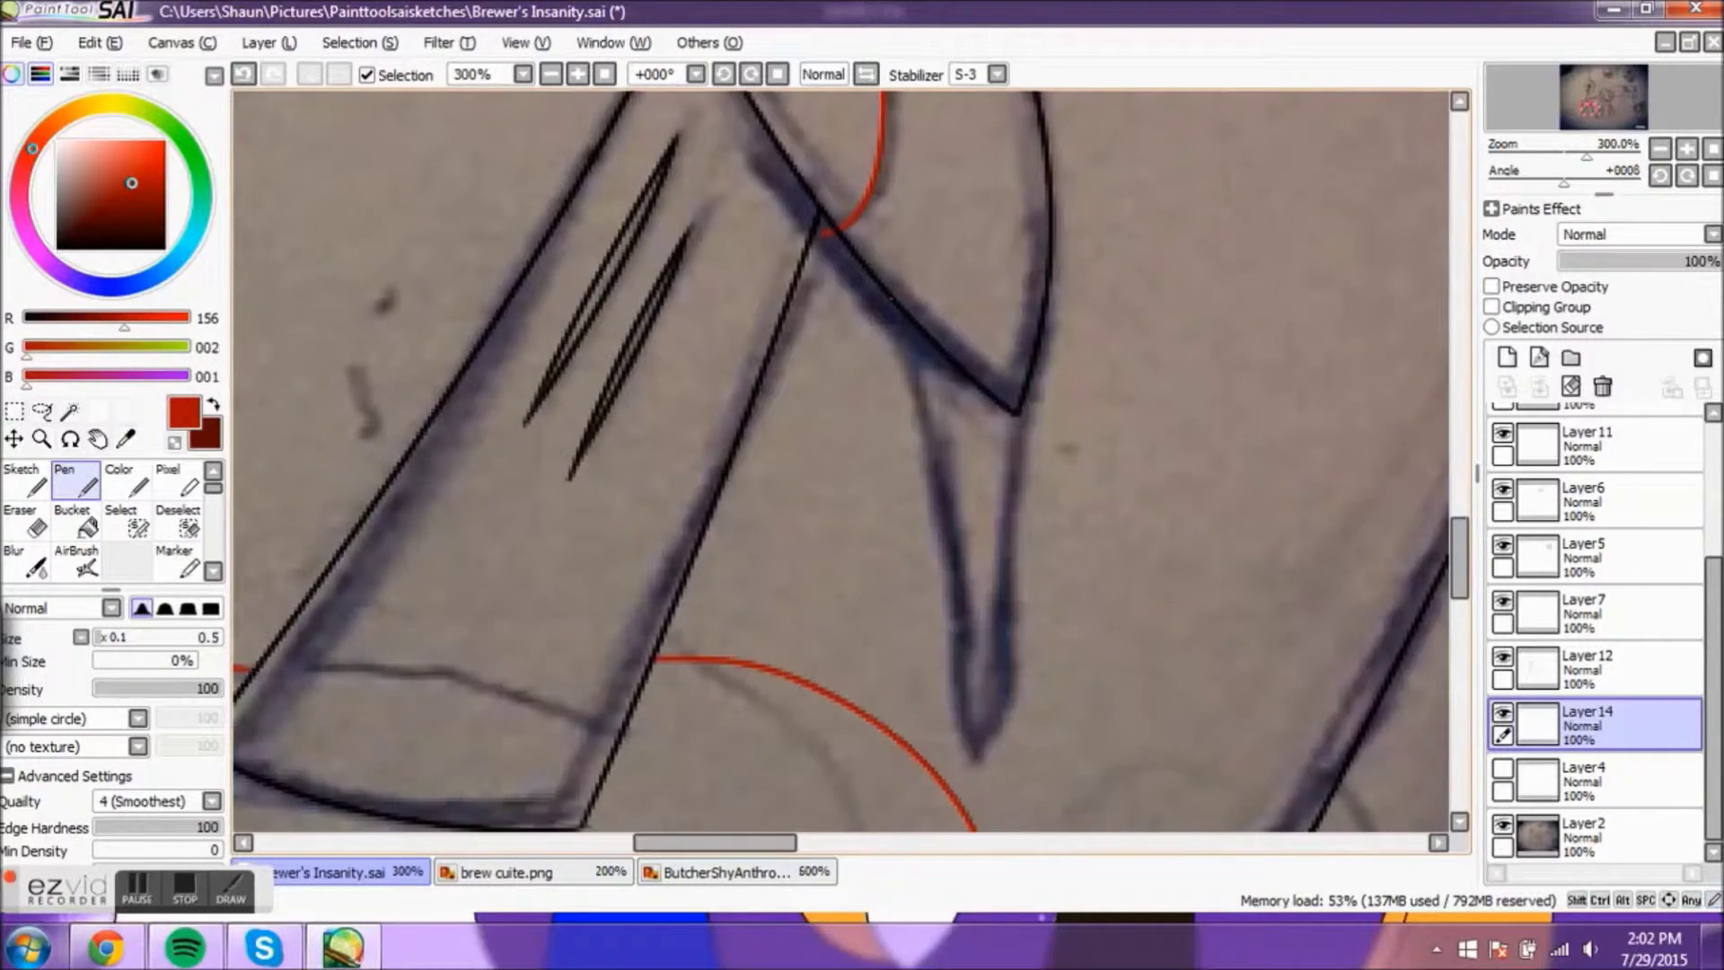
Step: Outline the narrow drip hanging below the raised foreleg, redrawing its edges until they meet the hoof line
key("ctrl+z")
key("ctrl+plus")
left_click_drag(897, 313, 943, 656)
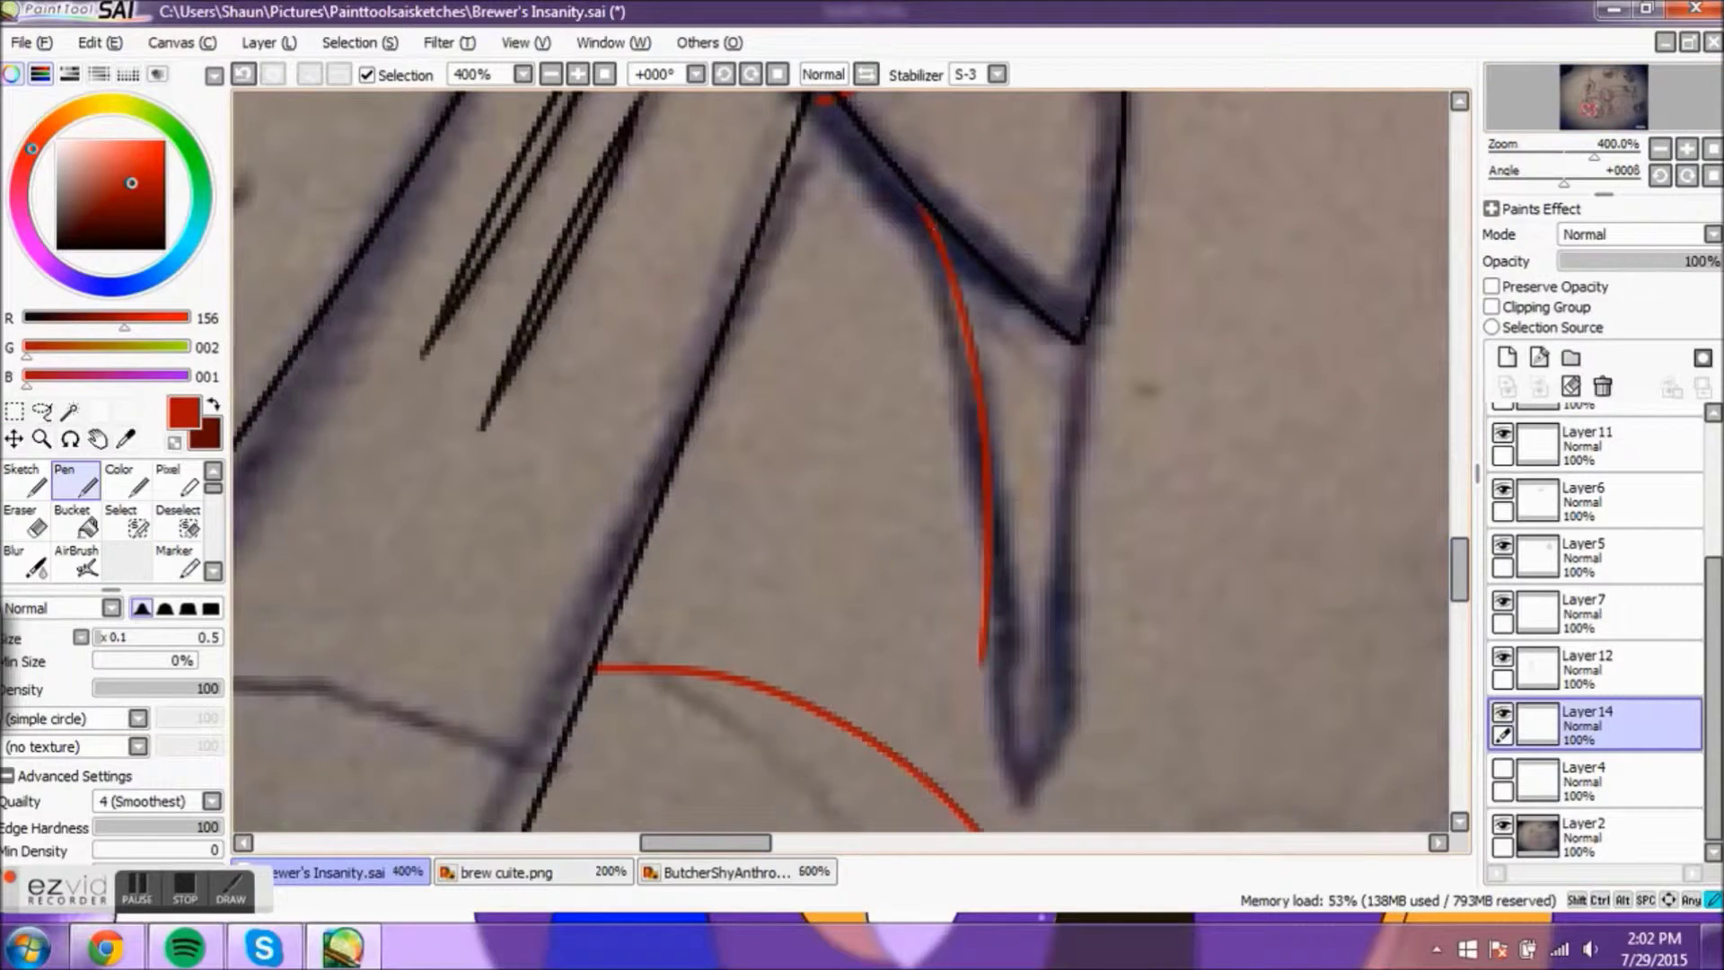
key("ctrl+minus")
key("ctrl+z")
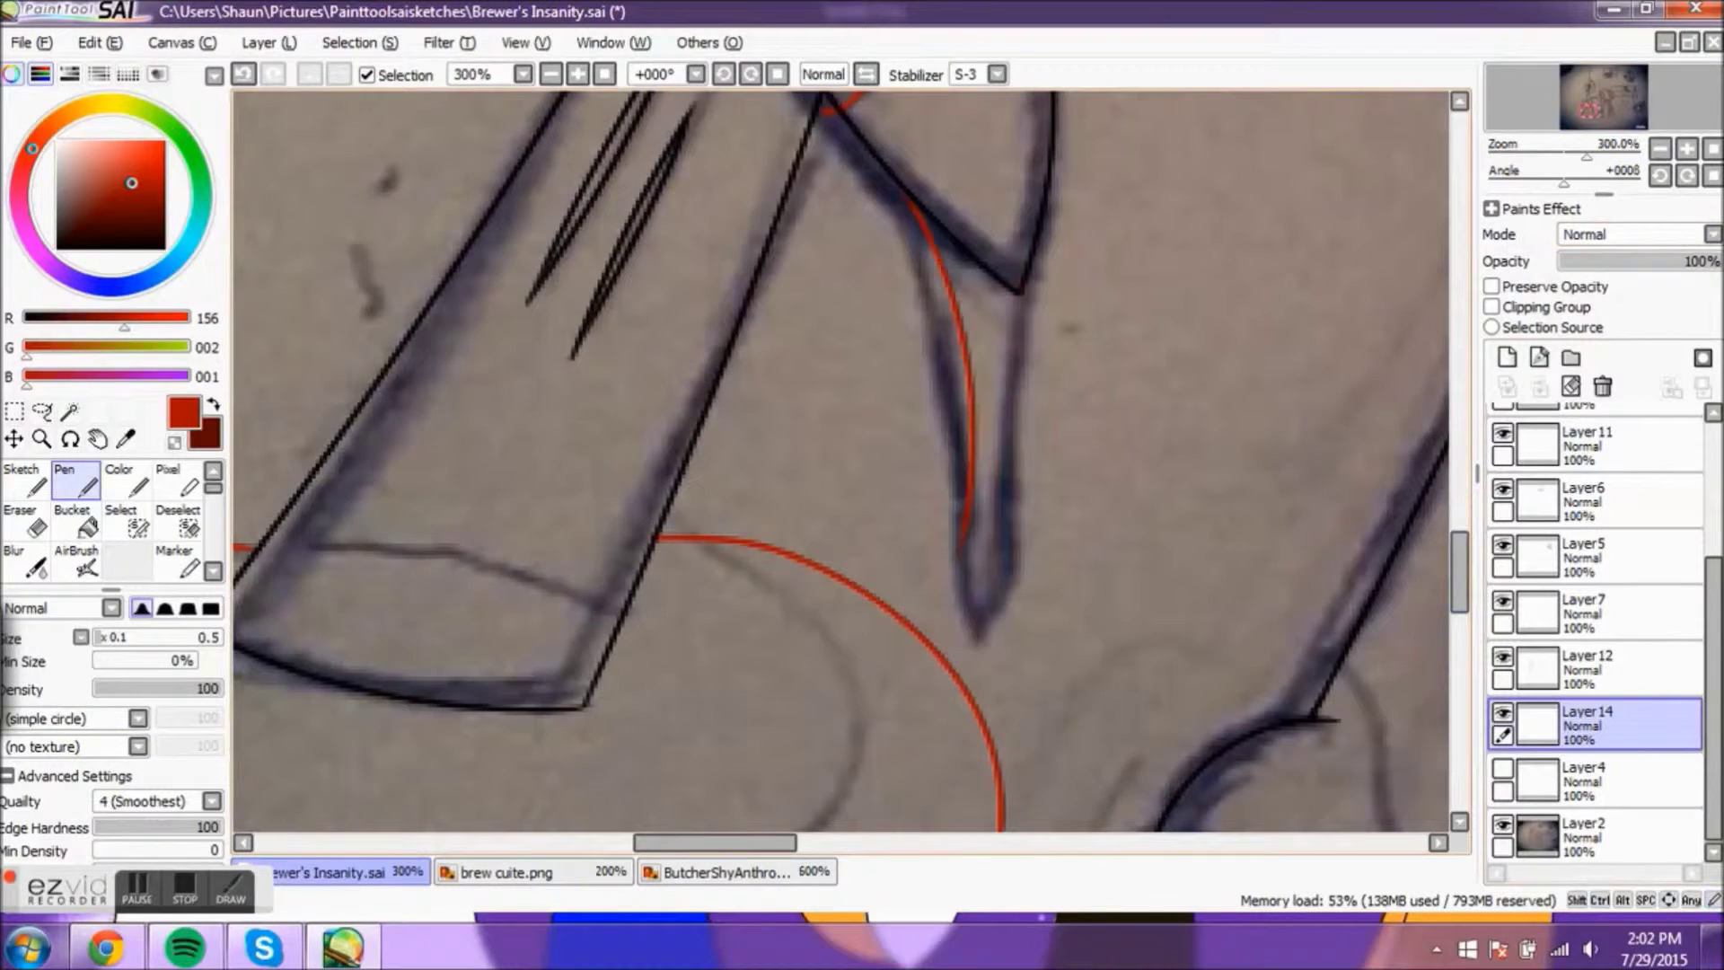
scroll(1463, 604, "up", 3)
key("ctrl+z")
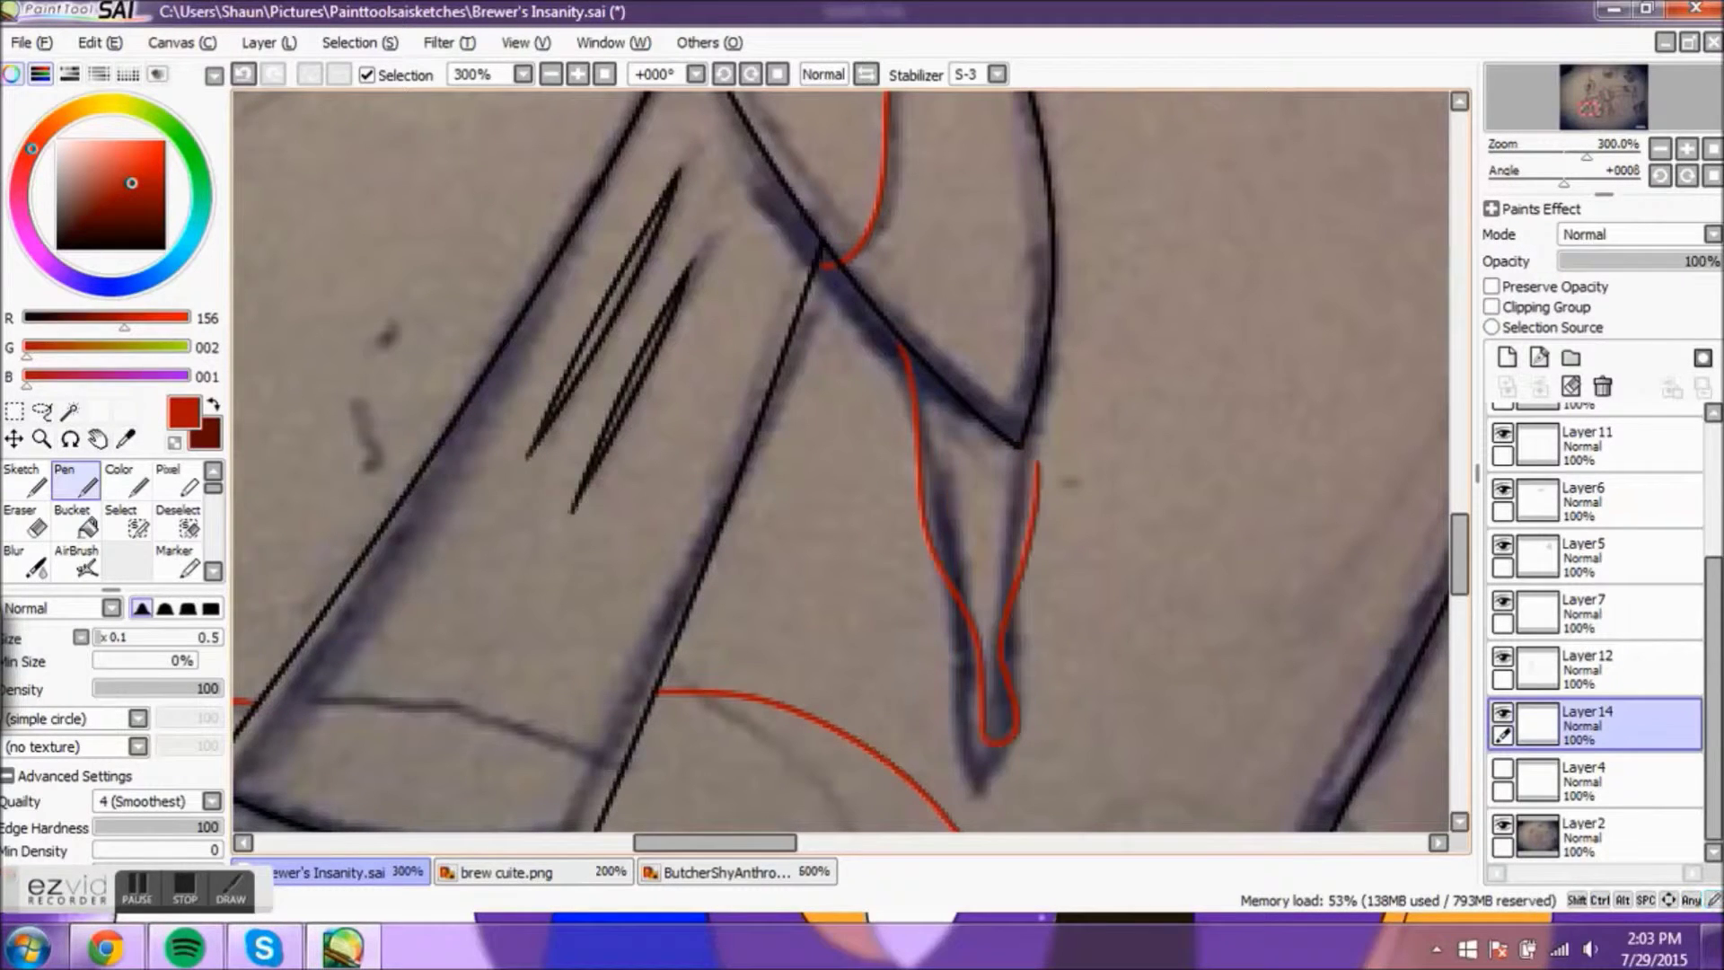
key("ctrl+z")
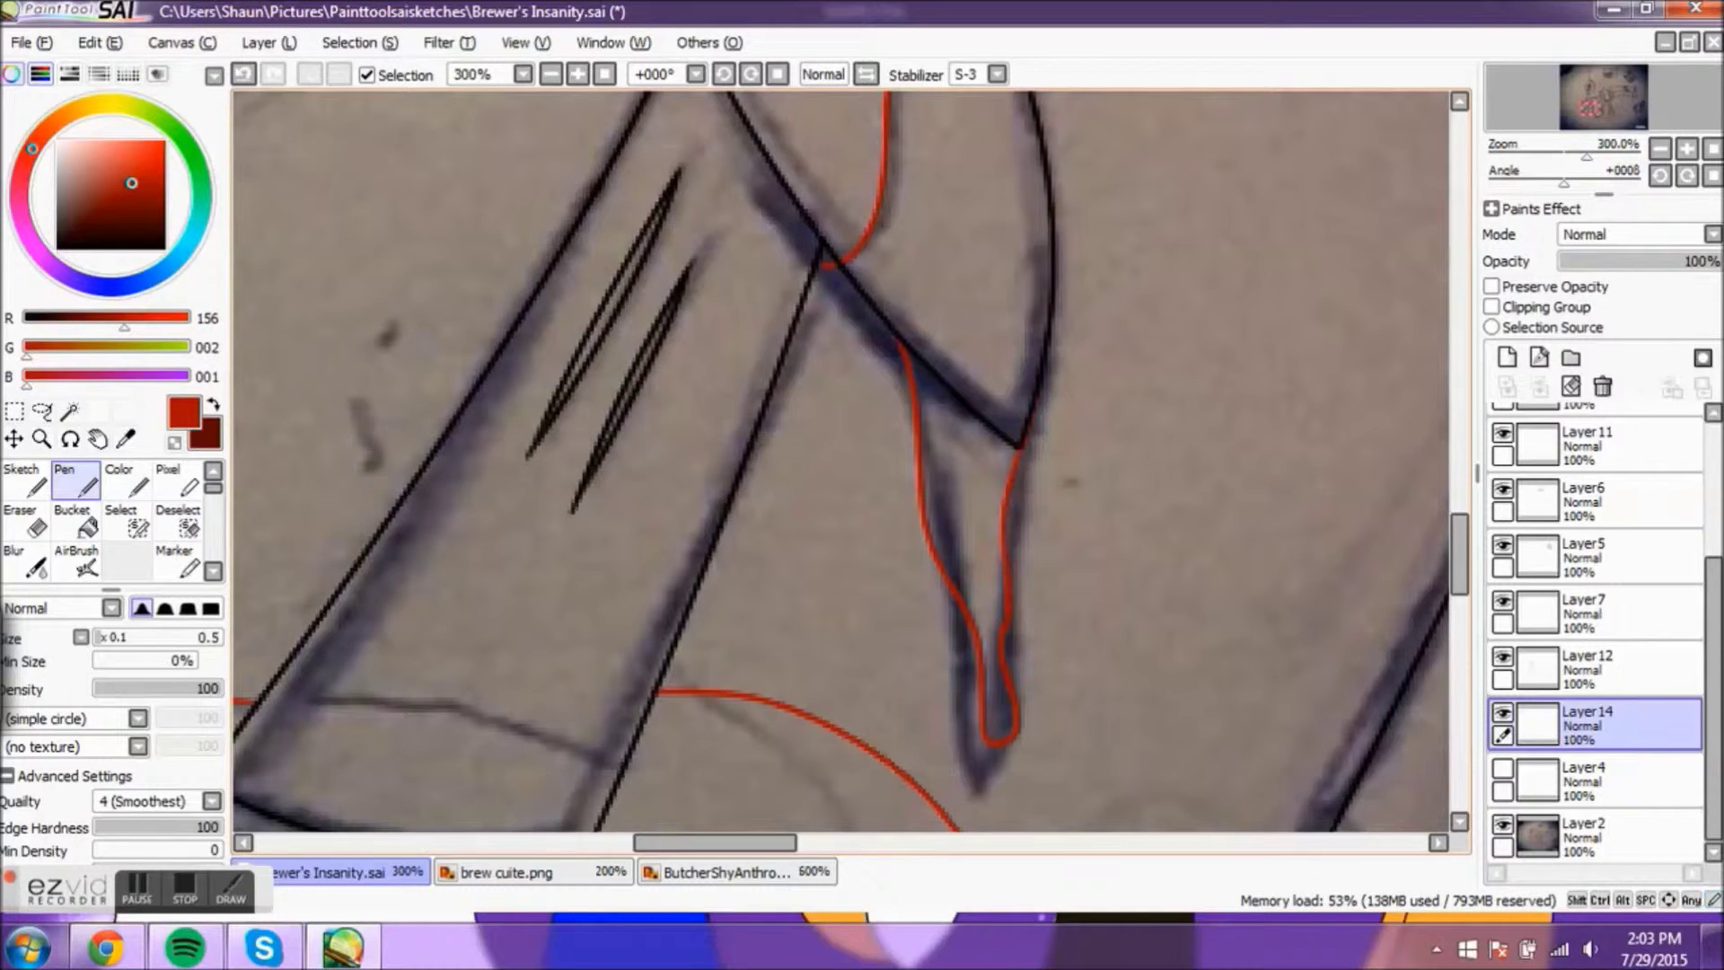
Step: Outline the wavy red stains on the hooves and lower parts of the pony's two hind legs
key("e")
scroll(841, 471, "down", 5)
scroll(808, 846, "up", 5)
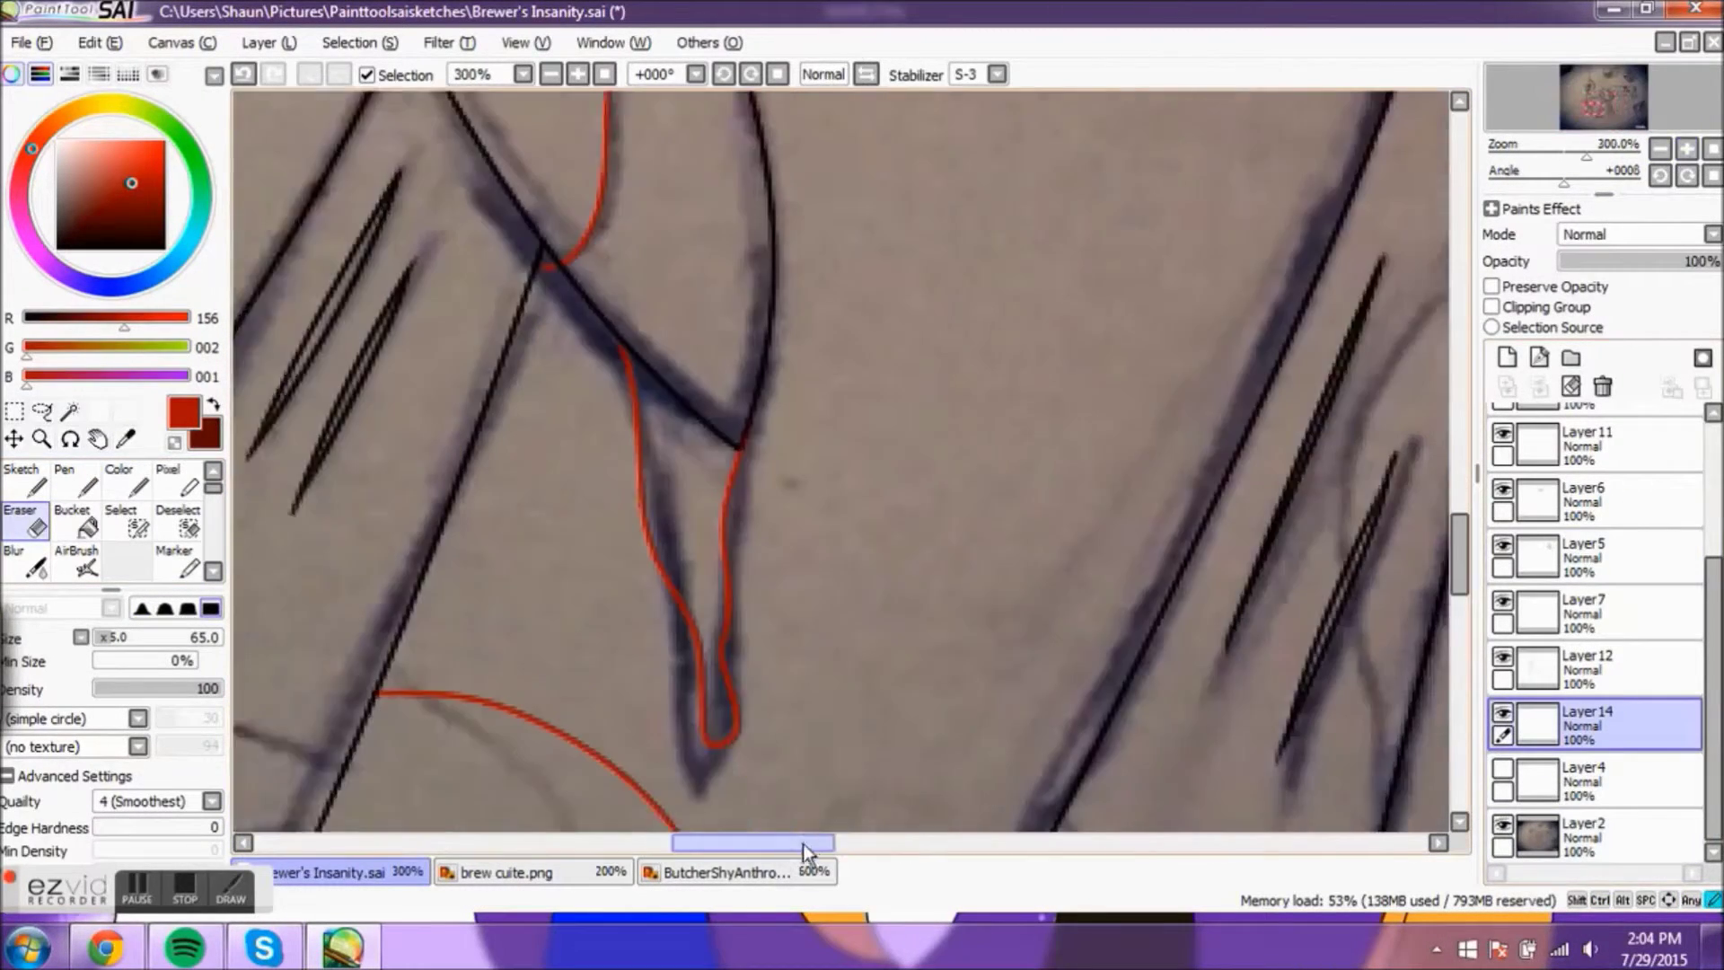
scroll(808, 846, "down", 3)
key("n")
scroll(491, 615, "up", 3)
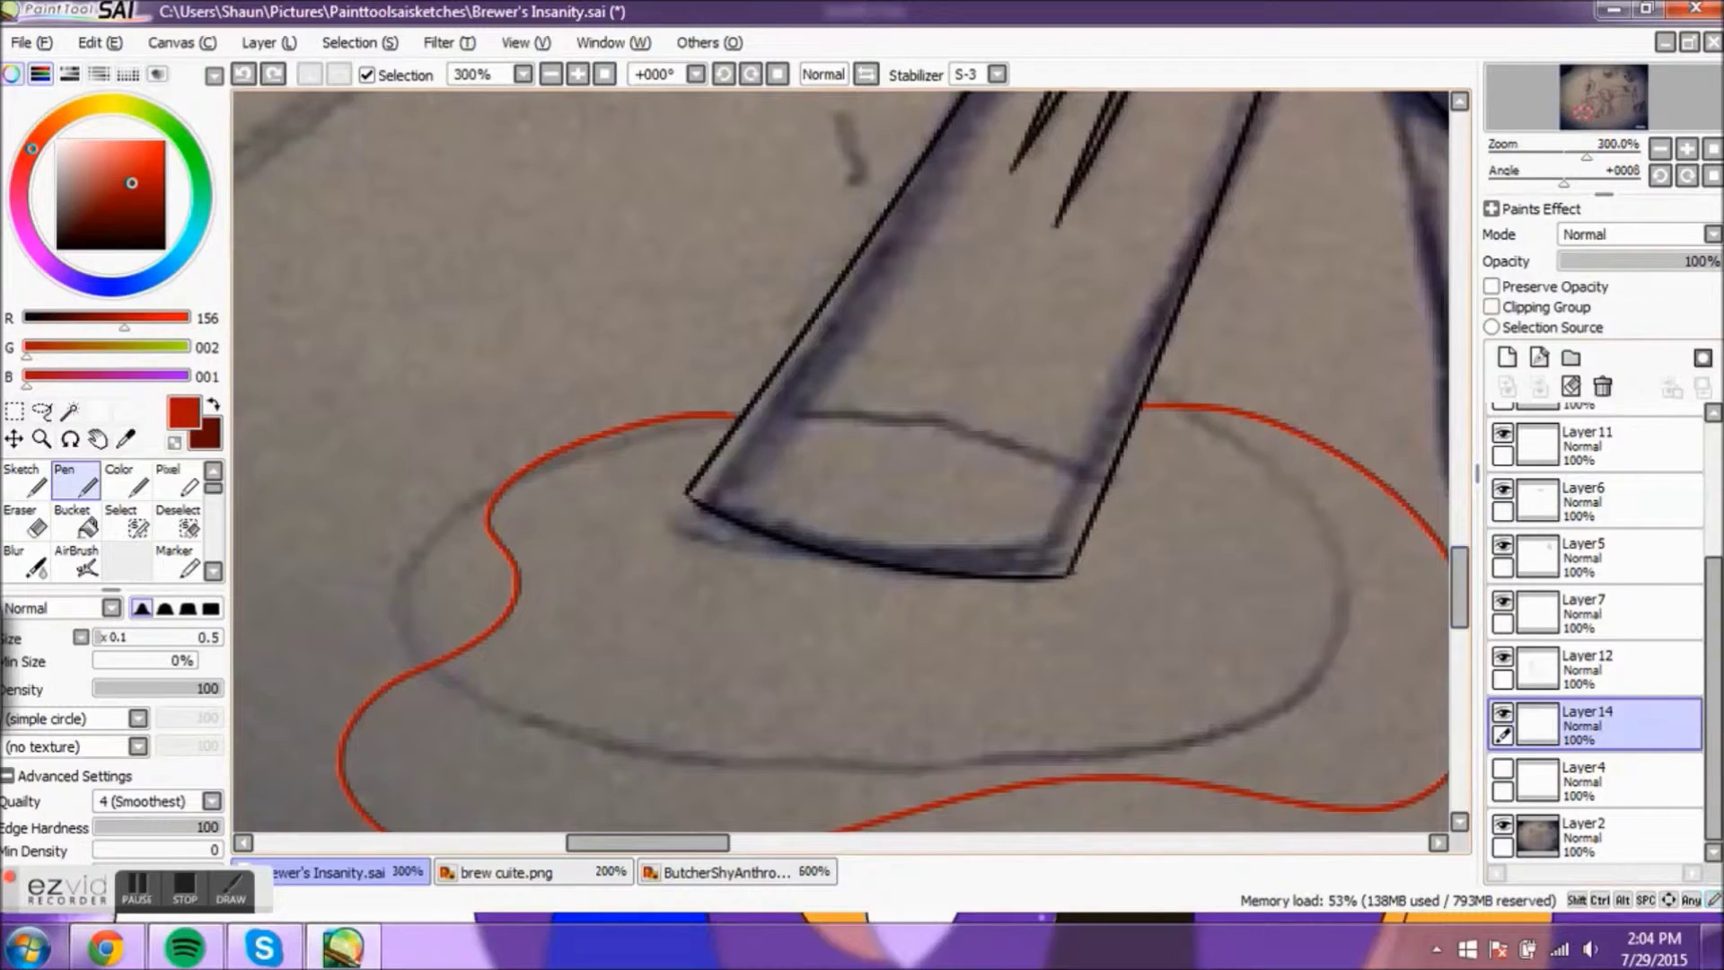
left_click_drag(647, 842, 911, 842)
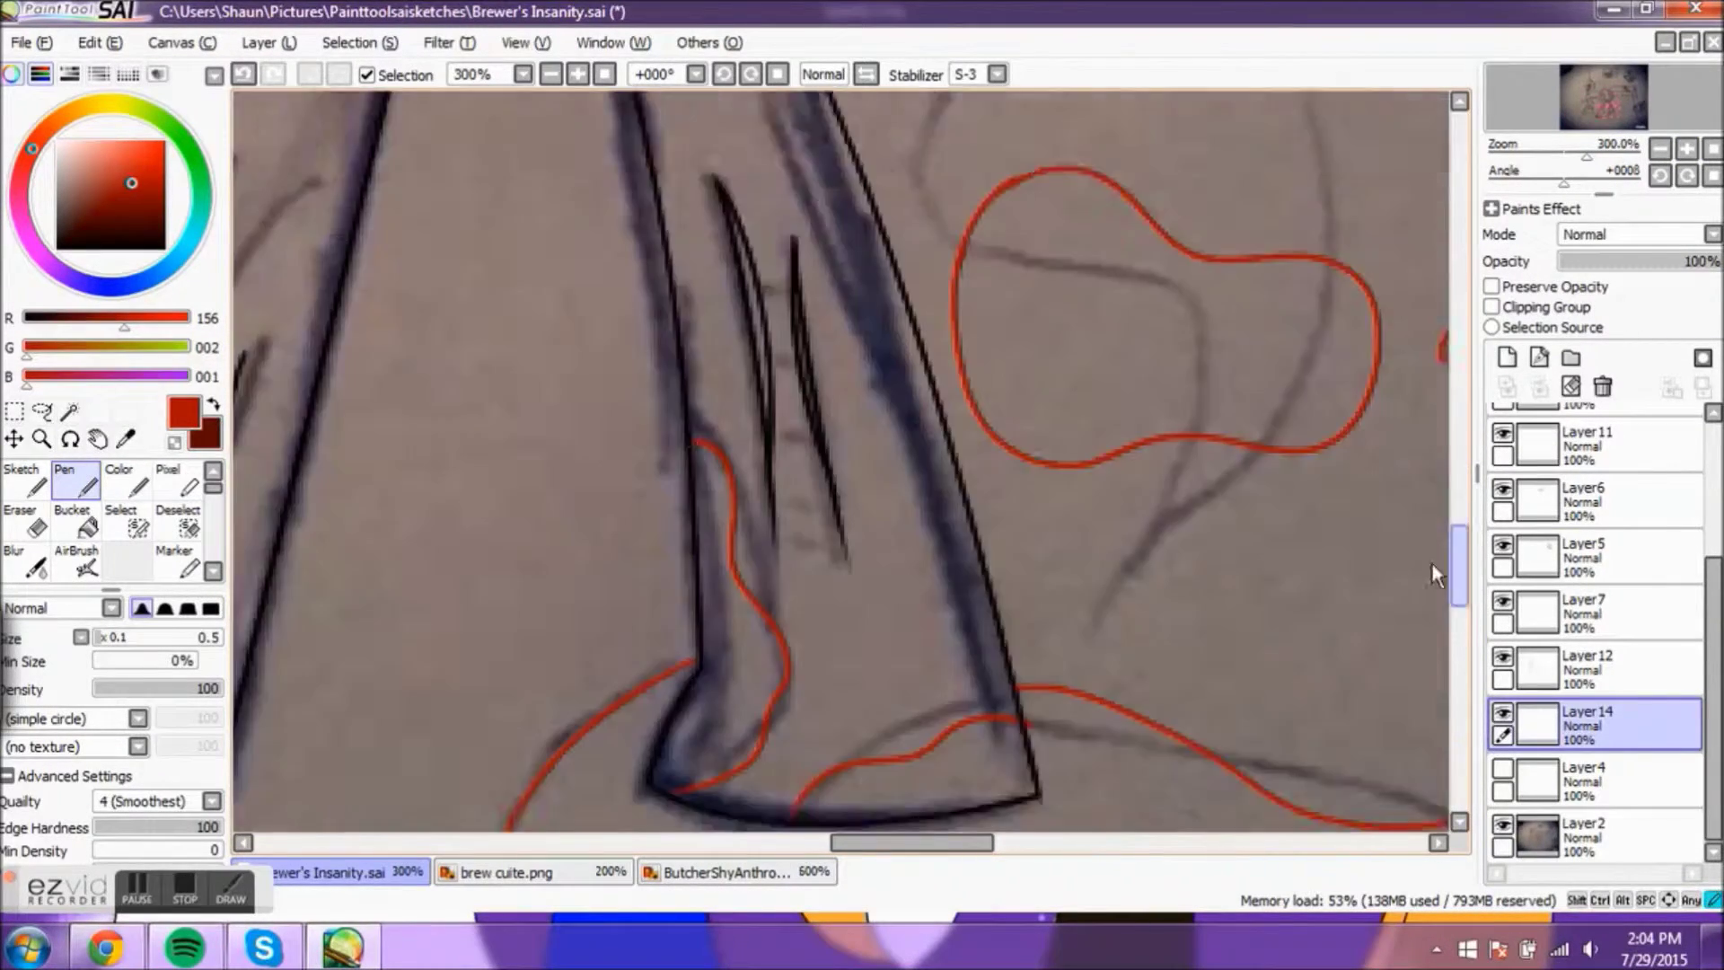
left_click_drag(1459, 588, 1460, 540)
scroll(841, 460, "down", 2)
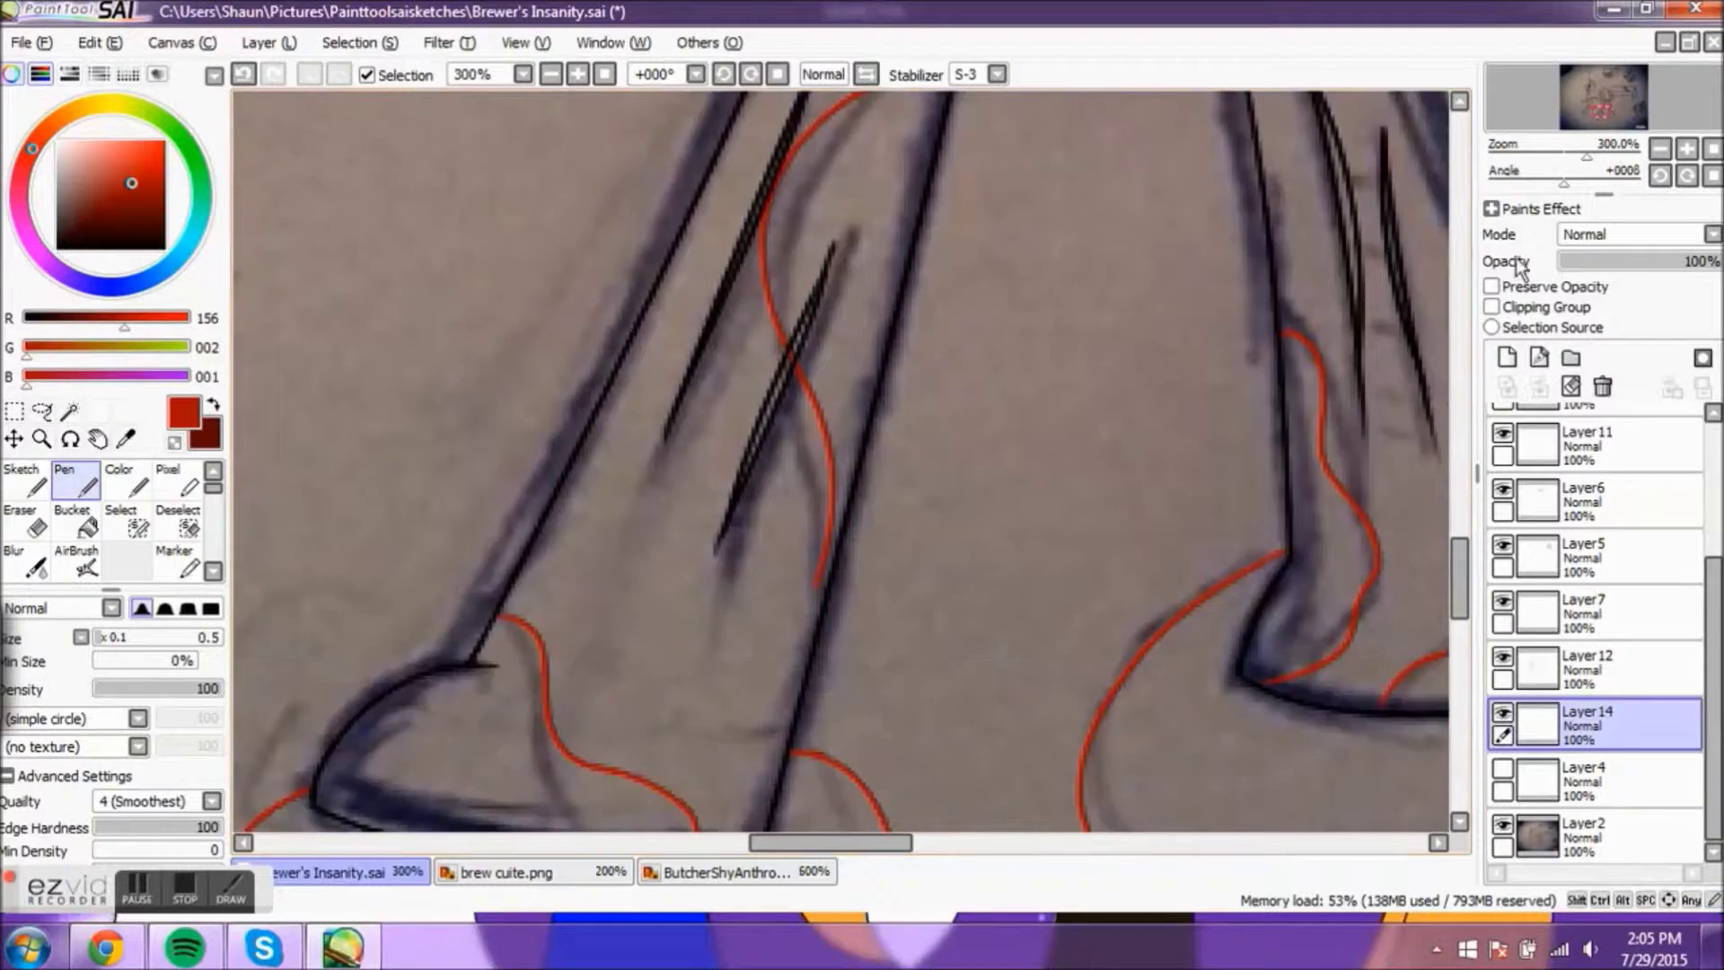
Step: Try to outline a red drip running from the pony's ear down the side of its head
key("e")
left_click_drag(1459, 556, 1464, 377)
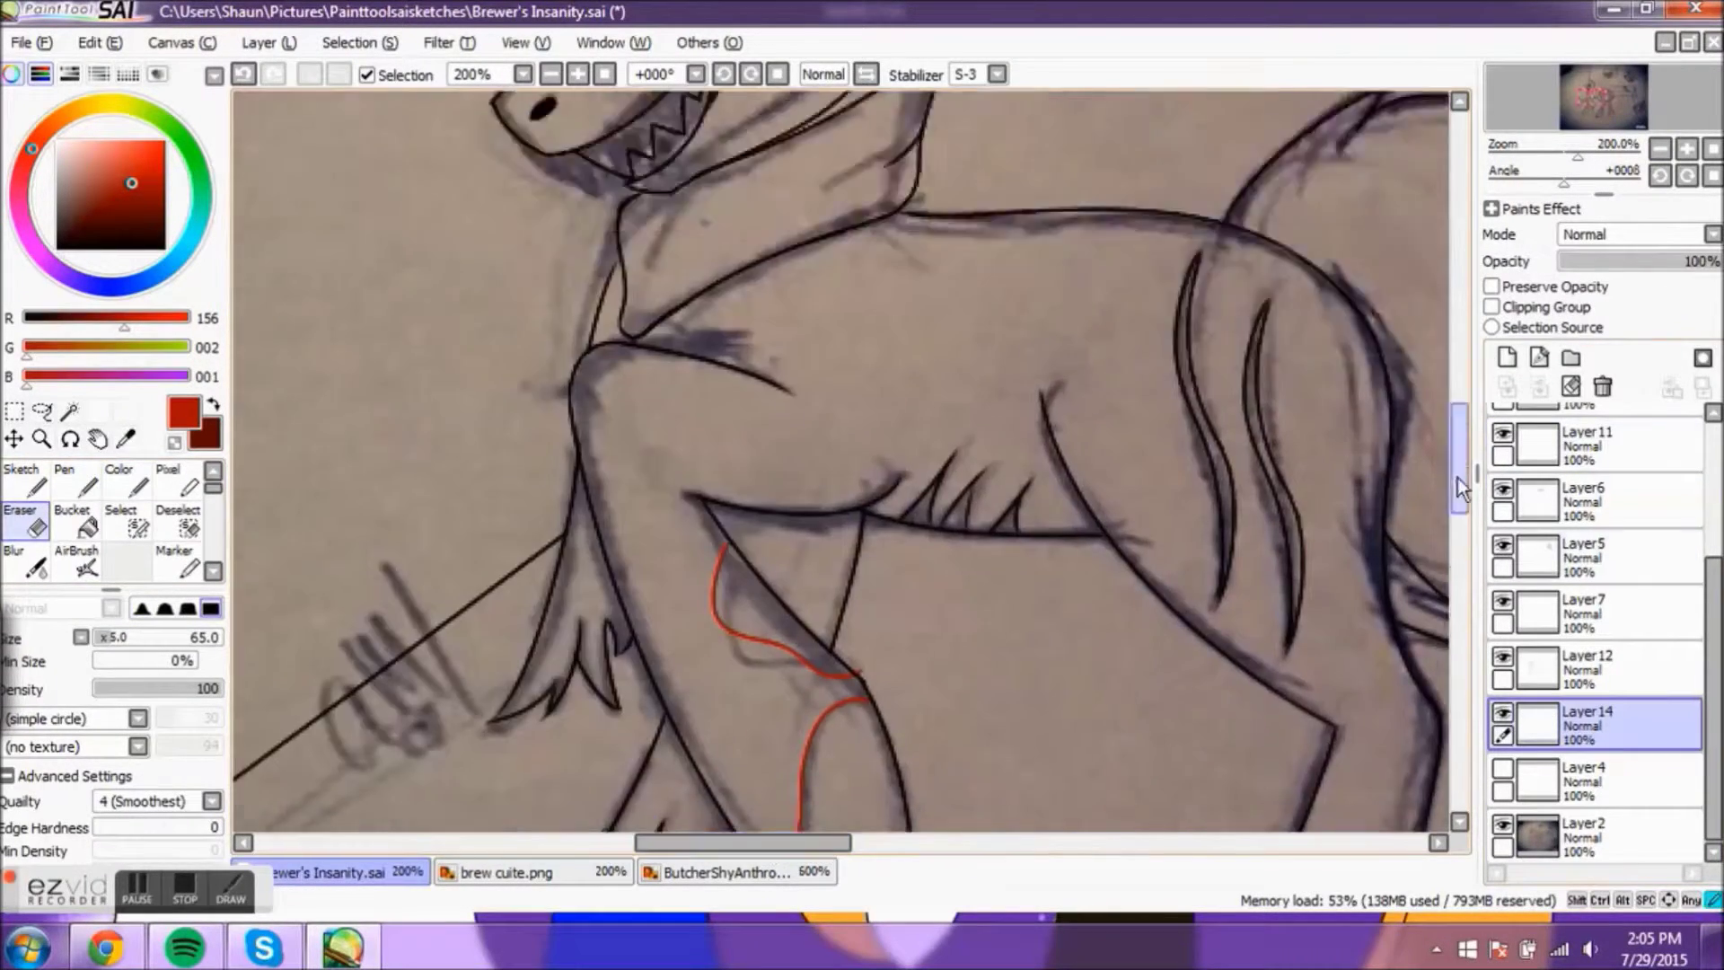
scroll(1008, 443, "up", 2)
key("n")
left_click_drag(680, 179, 802, 440)
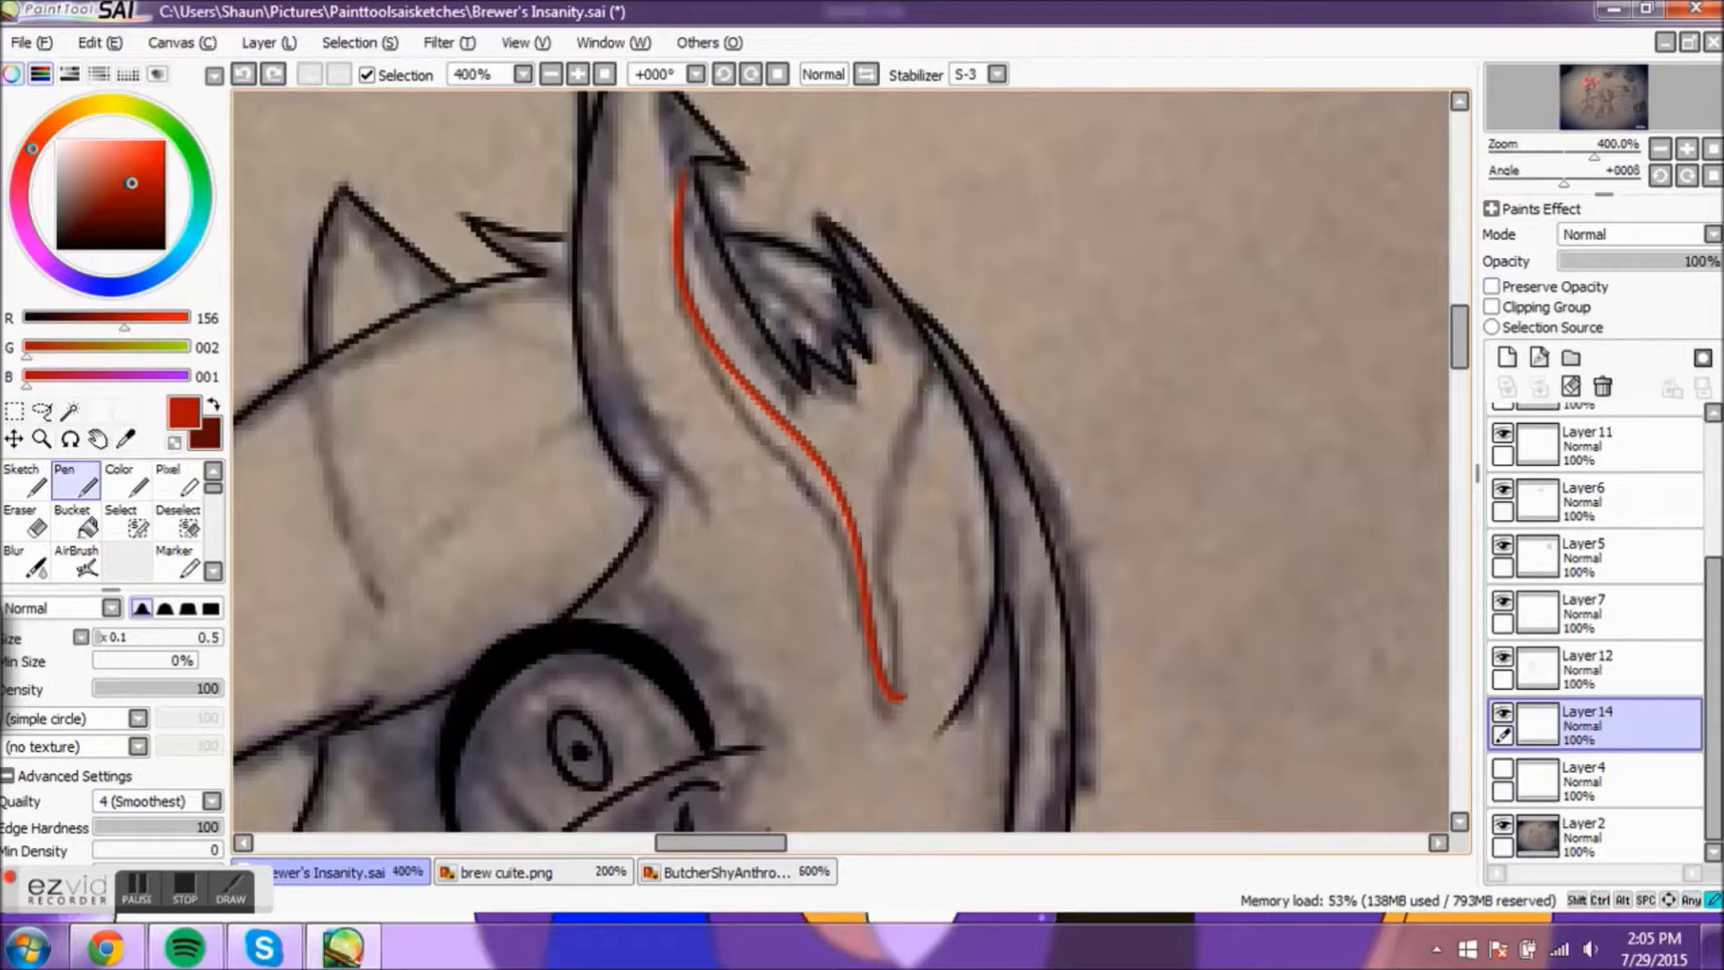
key("e")
scroll(860, 505, "down", 2)
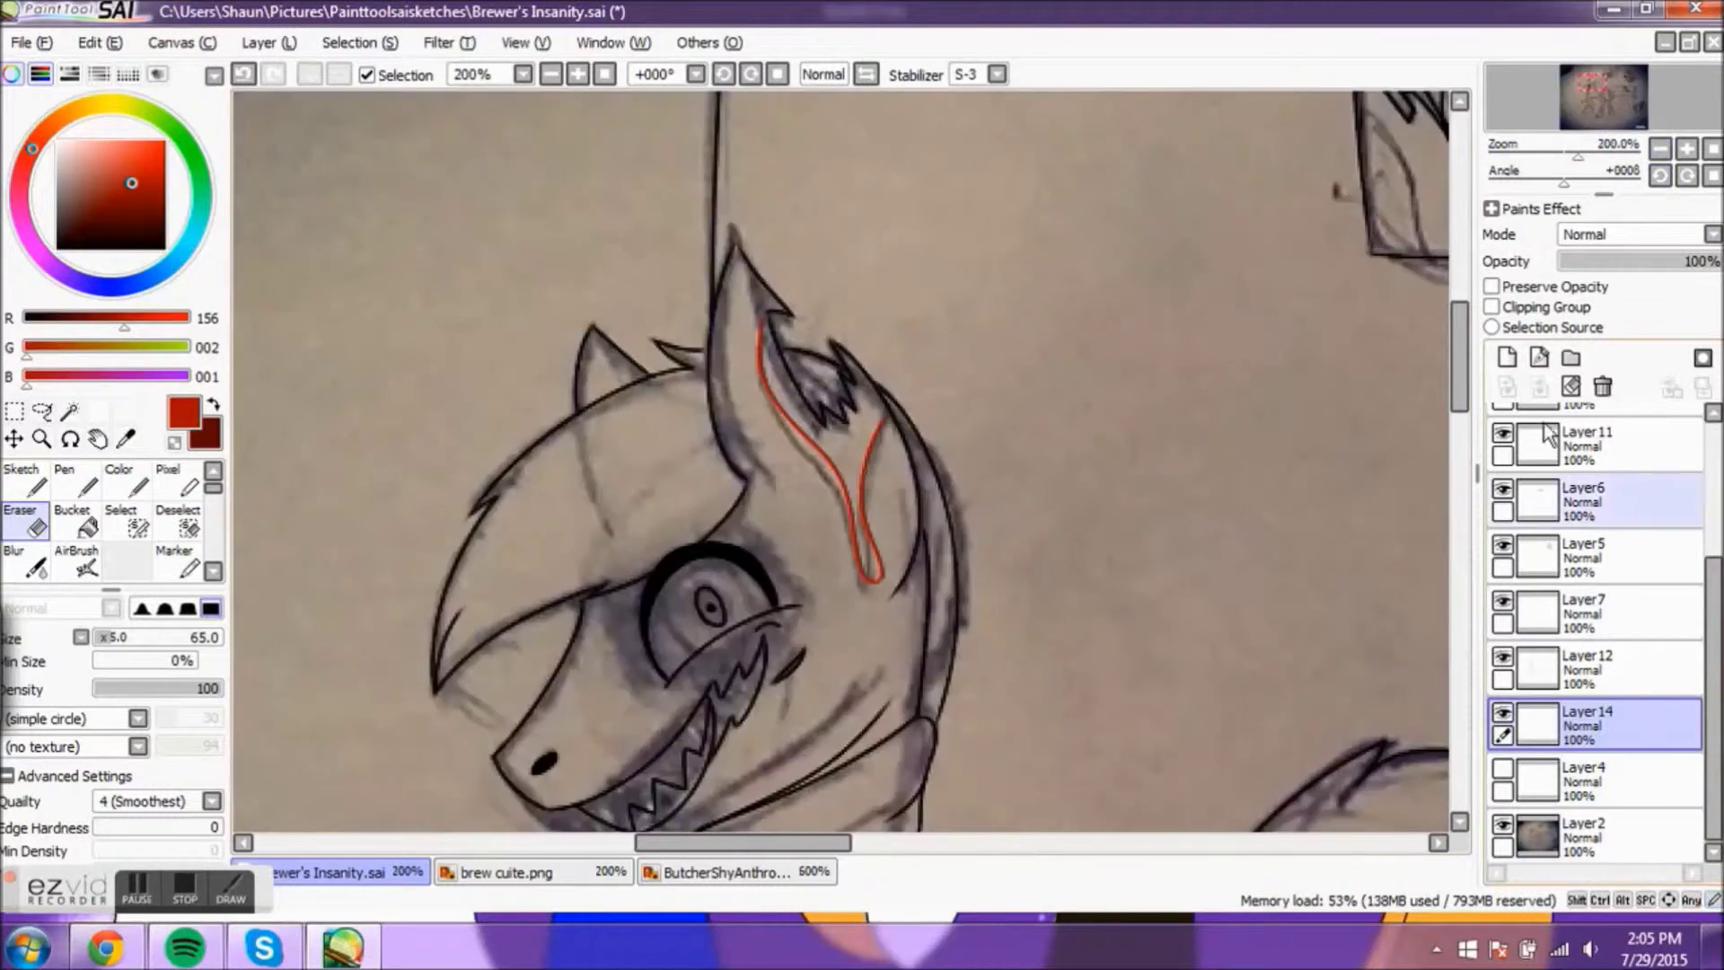
scroll(860, 505, "up", 3)
key("n")
key("ctrl+z")
scroll(860, 504, "up", 1)
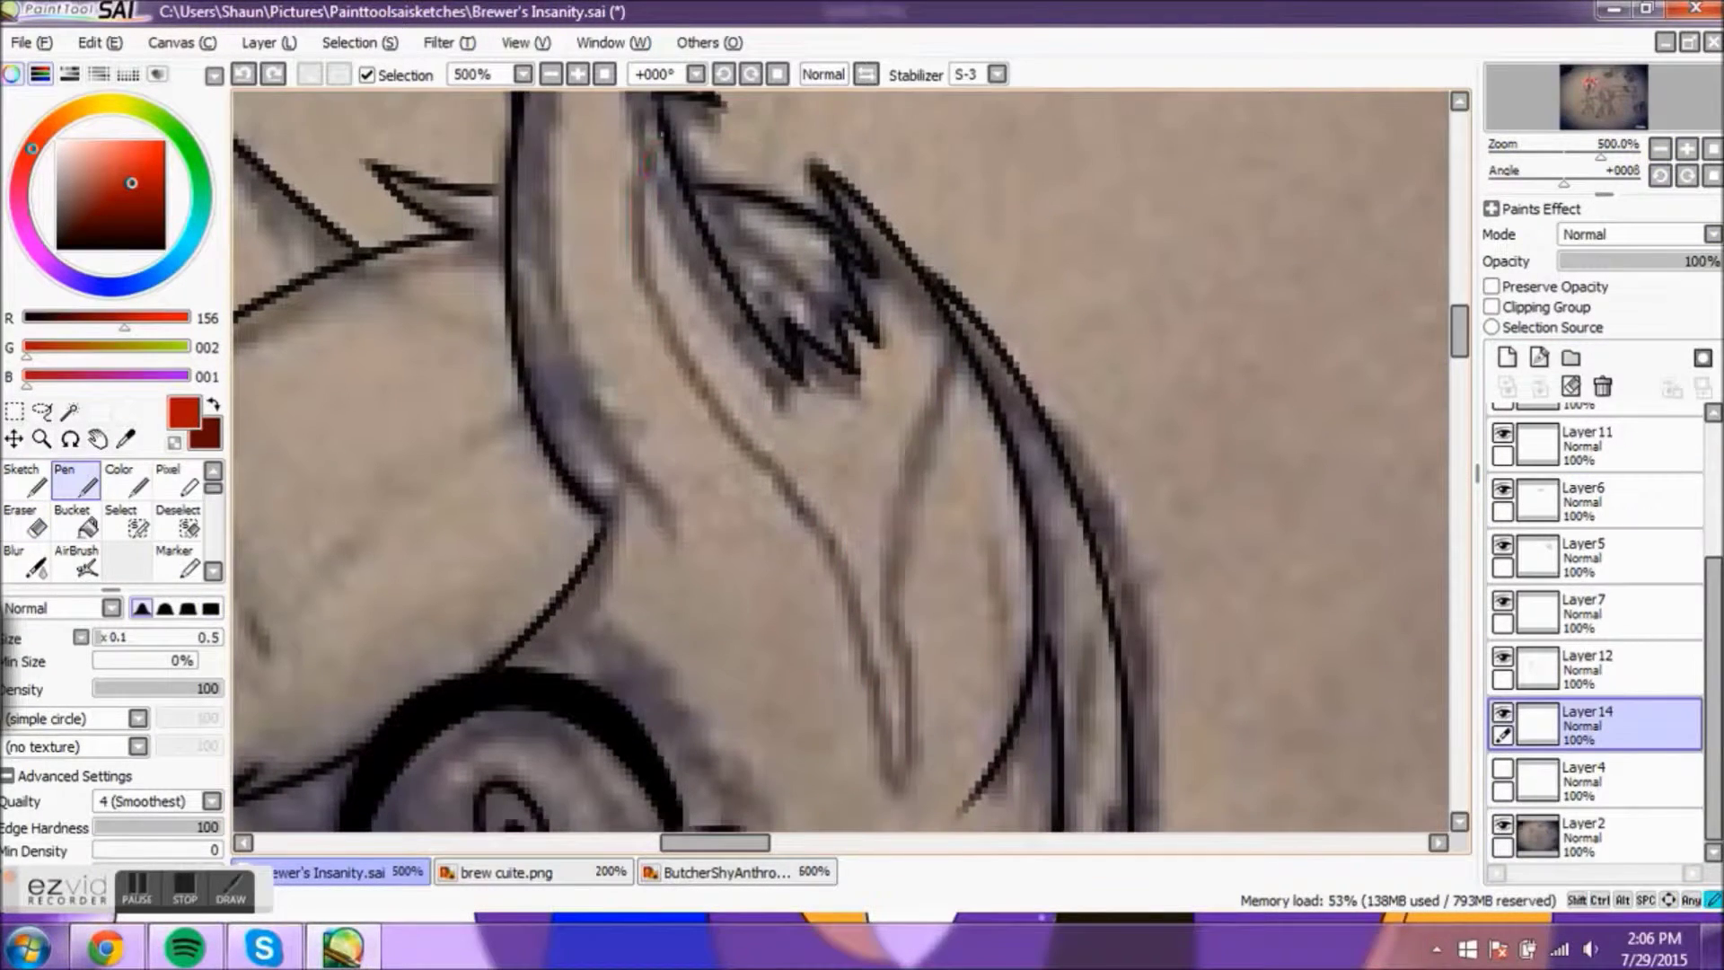
Step: Retry the ear drip with its front edge bowed further outward, and undo the strokes
scroll(860, 459, "down", 5)
scroll(860, 460, "up", 6)
key("ctrl+z")
key("ctrl+z")
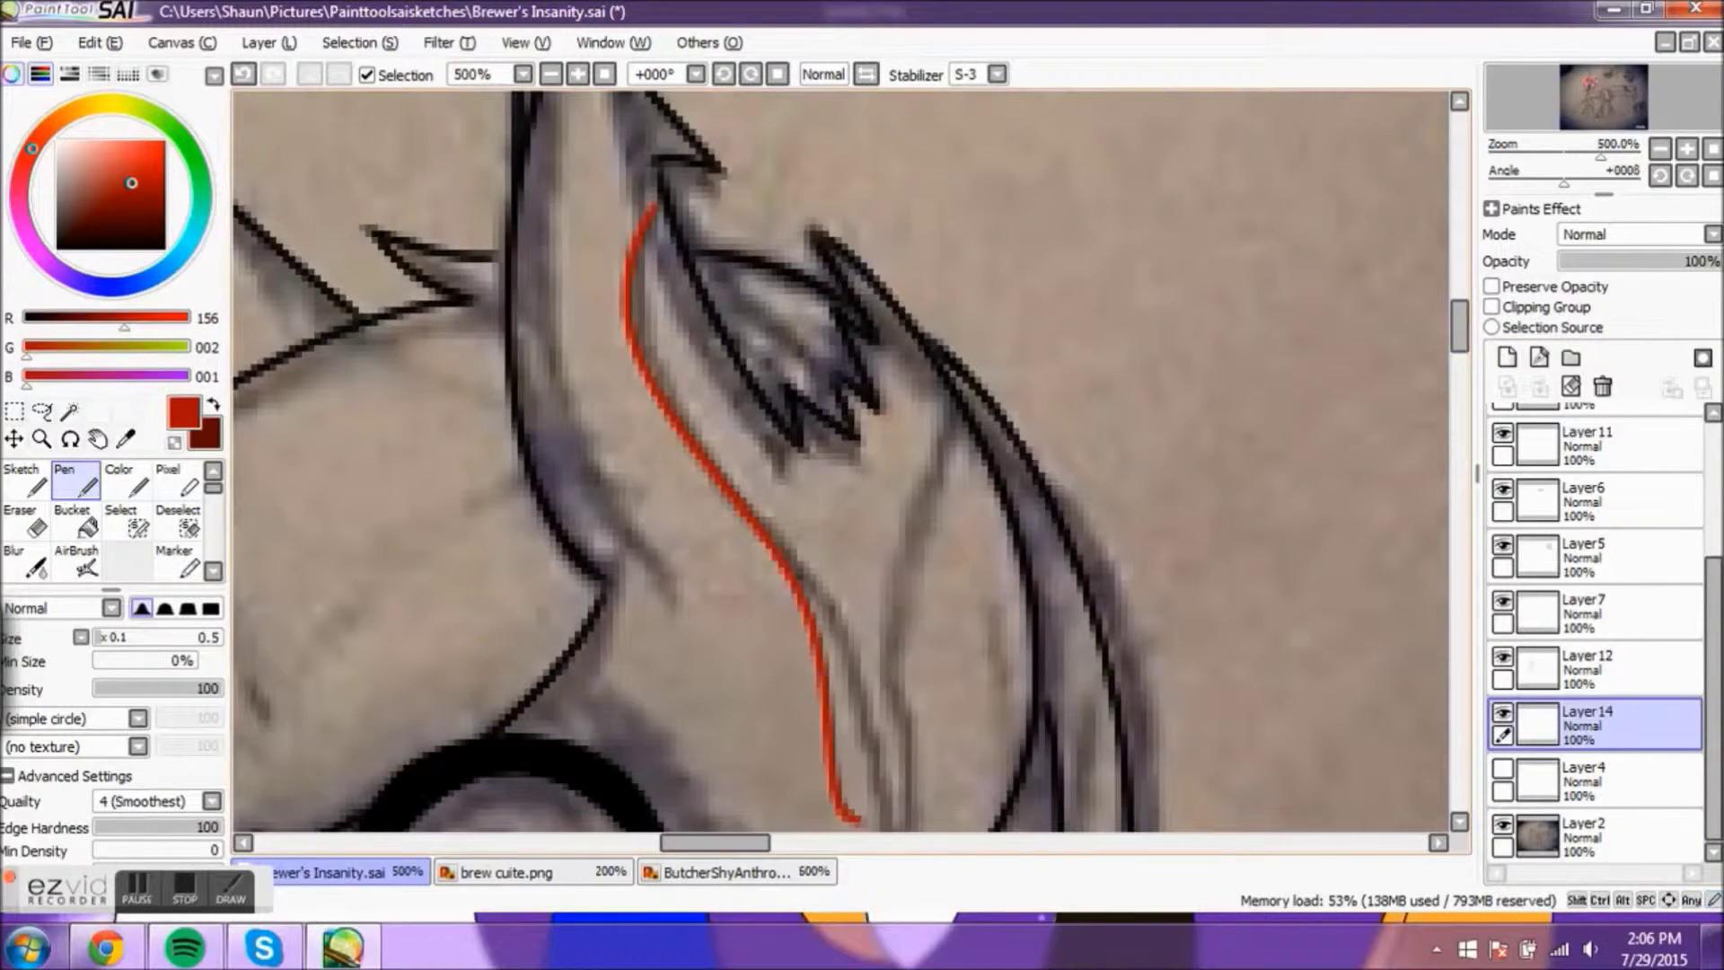
scroll(841, 460, "down", 1)
key("e")
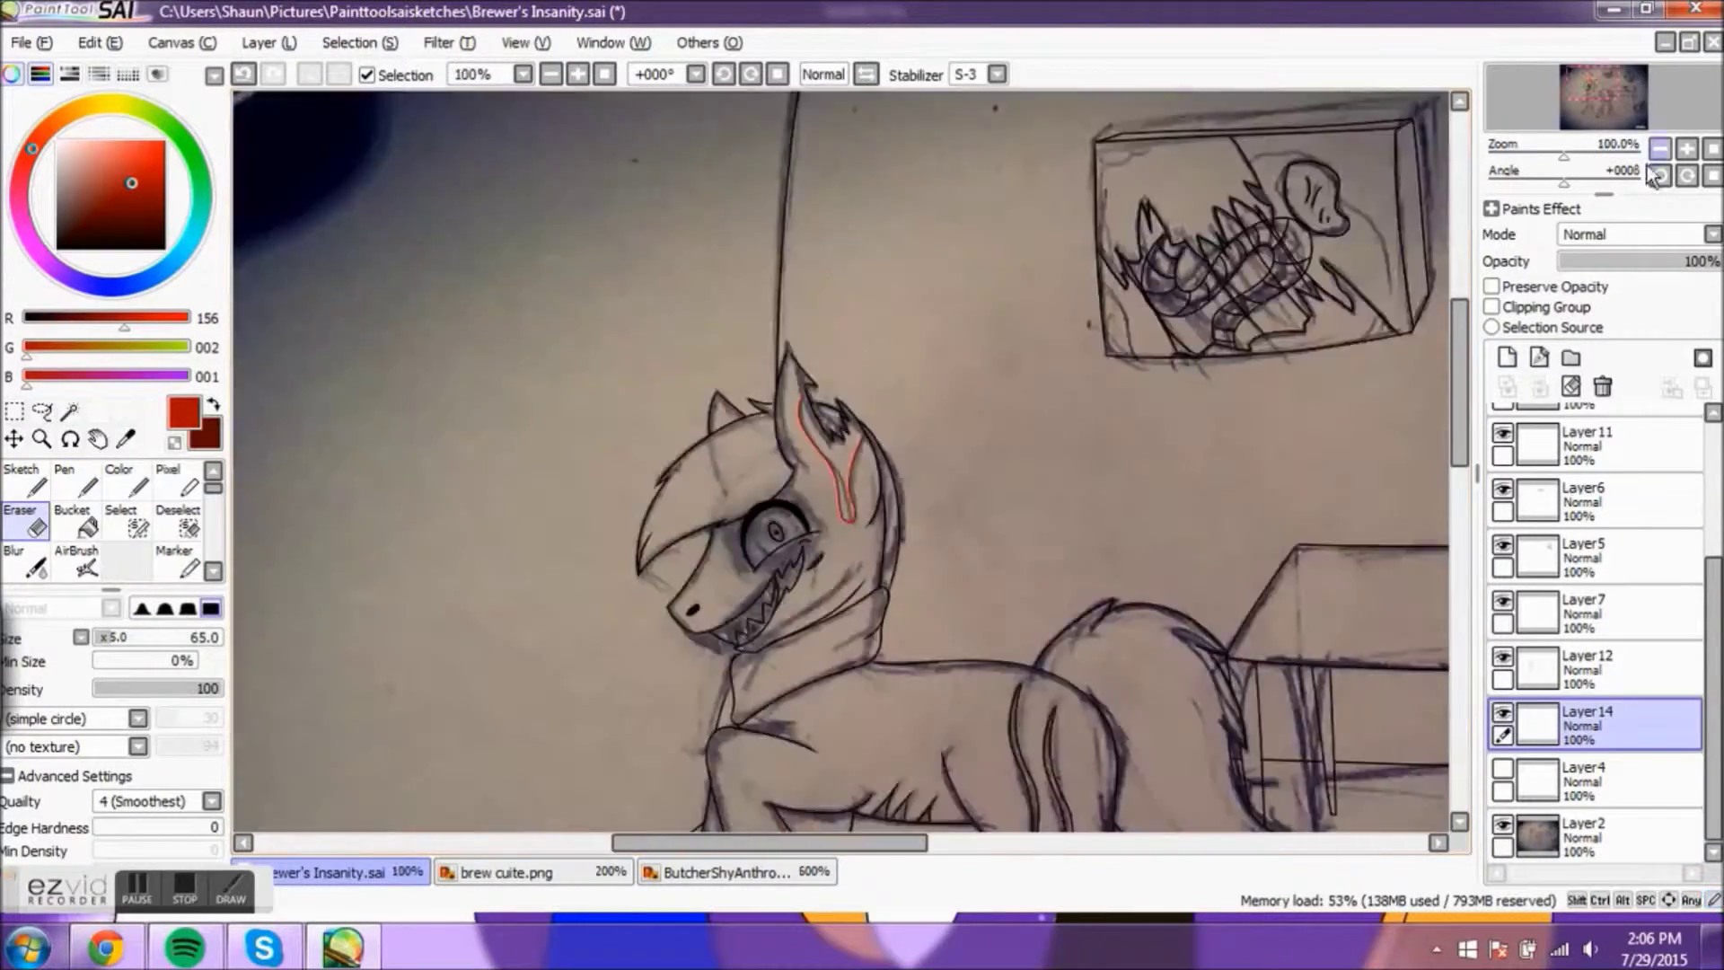
key("ctrl+z")
key("ctrl+z")
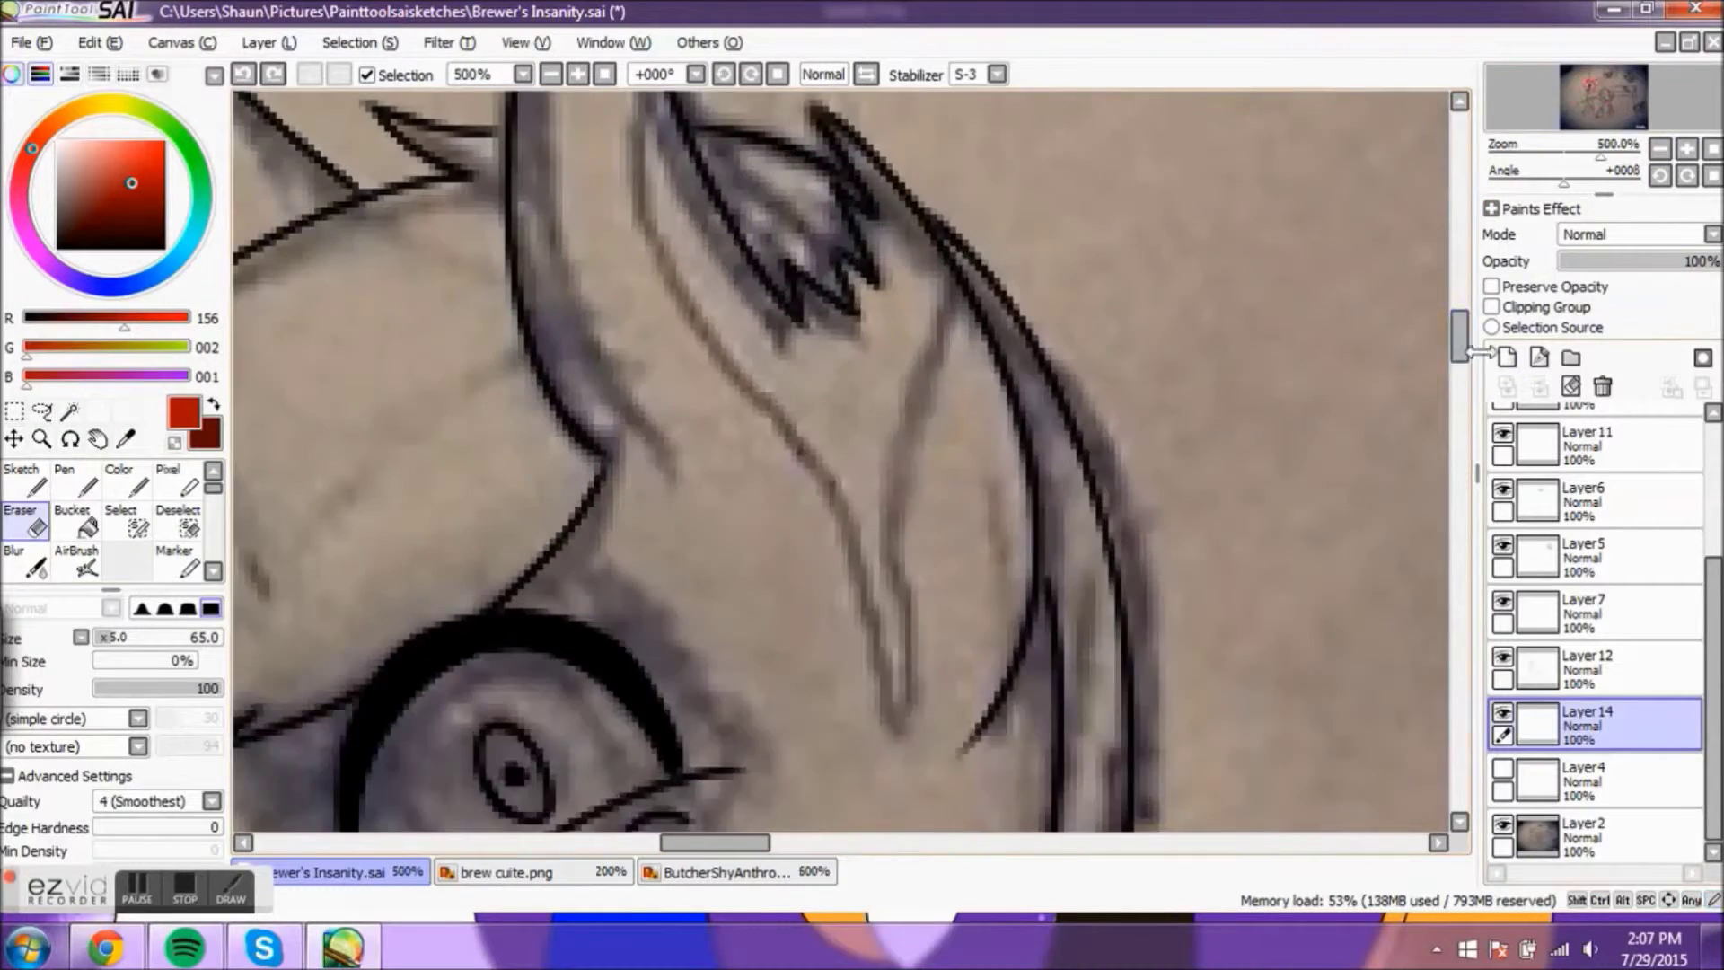
Step: Outline a narrow red drip from the pony's ear down its head, redoing the edges until they join in a rounded tip
key("n")
left_click_drag(648, 190, 773, 549)
key("ctrl+z")
left_click_drag(648, 191, 911, 781)
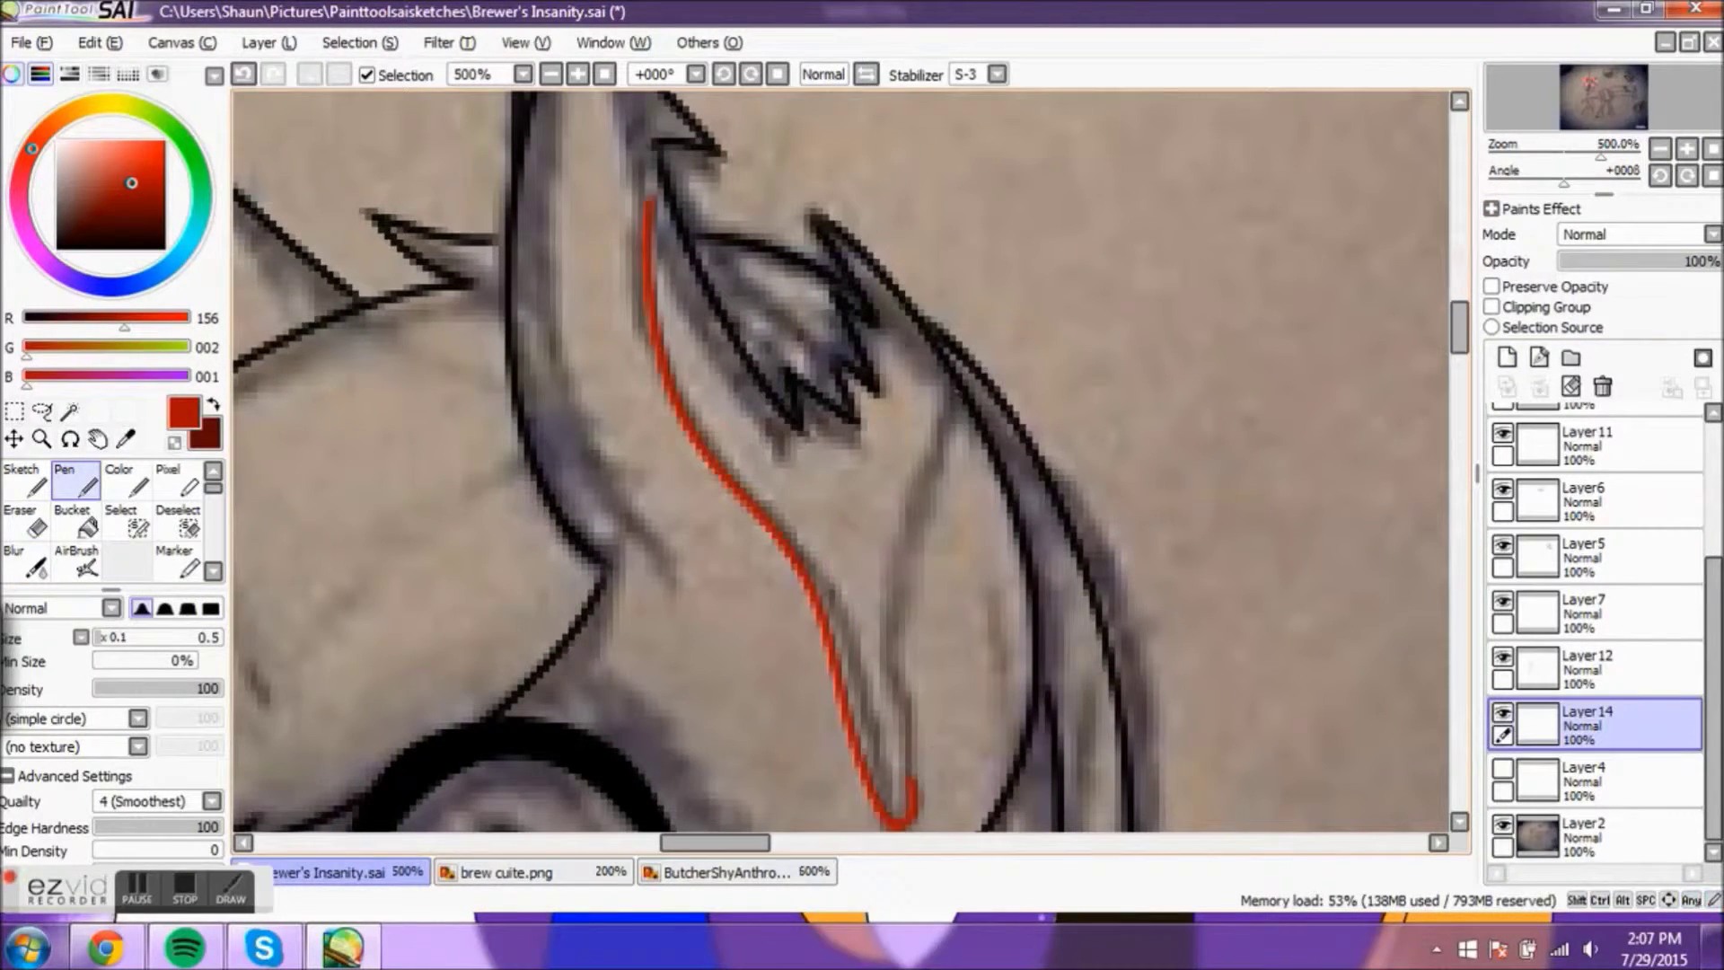
key("ctrl+z")
scroll(841, 459, "down", 3)
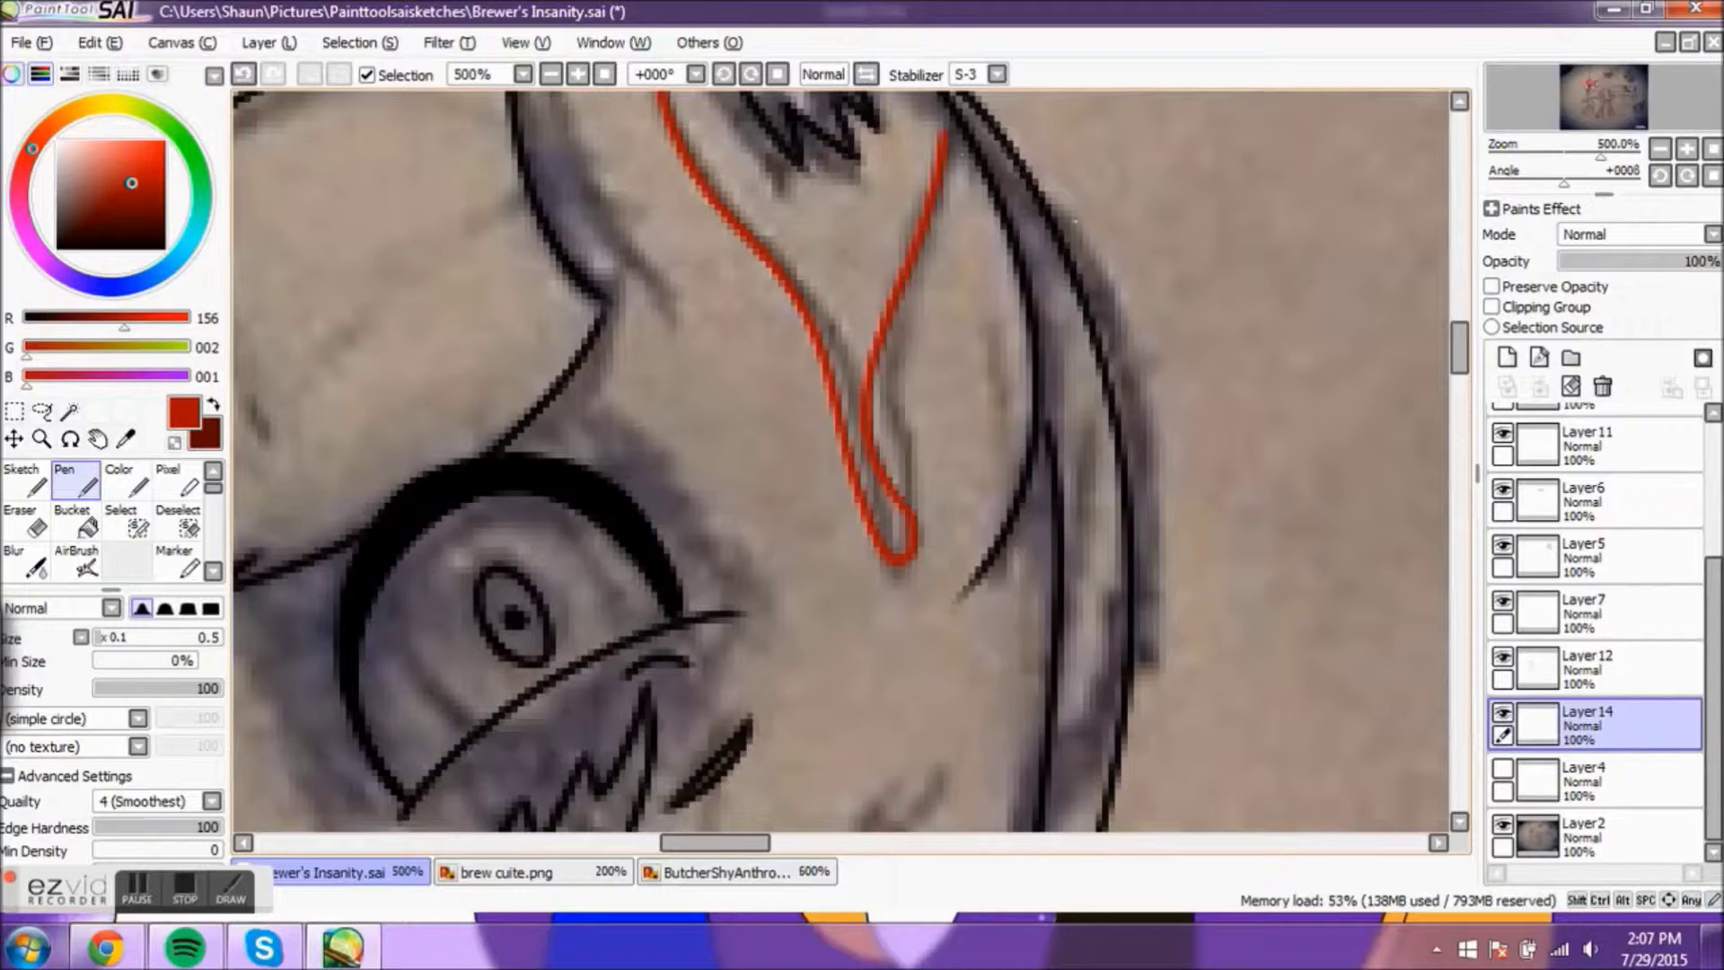
scroll(841, 459, "up", 3)
scroll(841, 459, "down", 3)
key("ctrl+z")
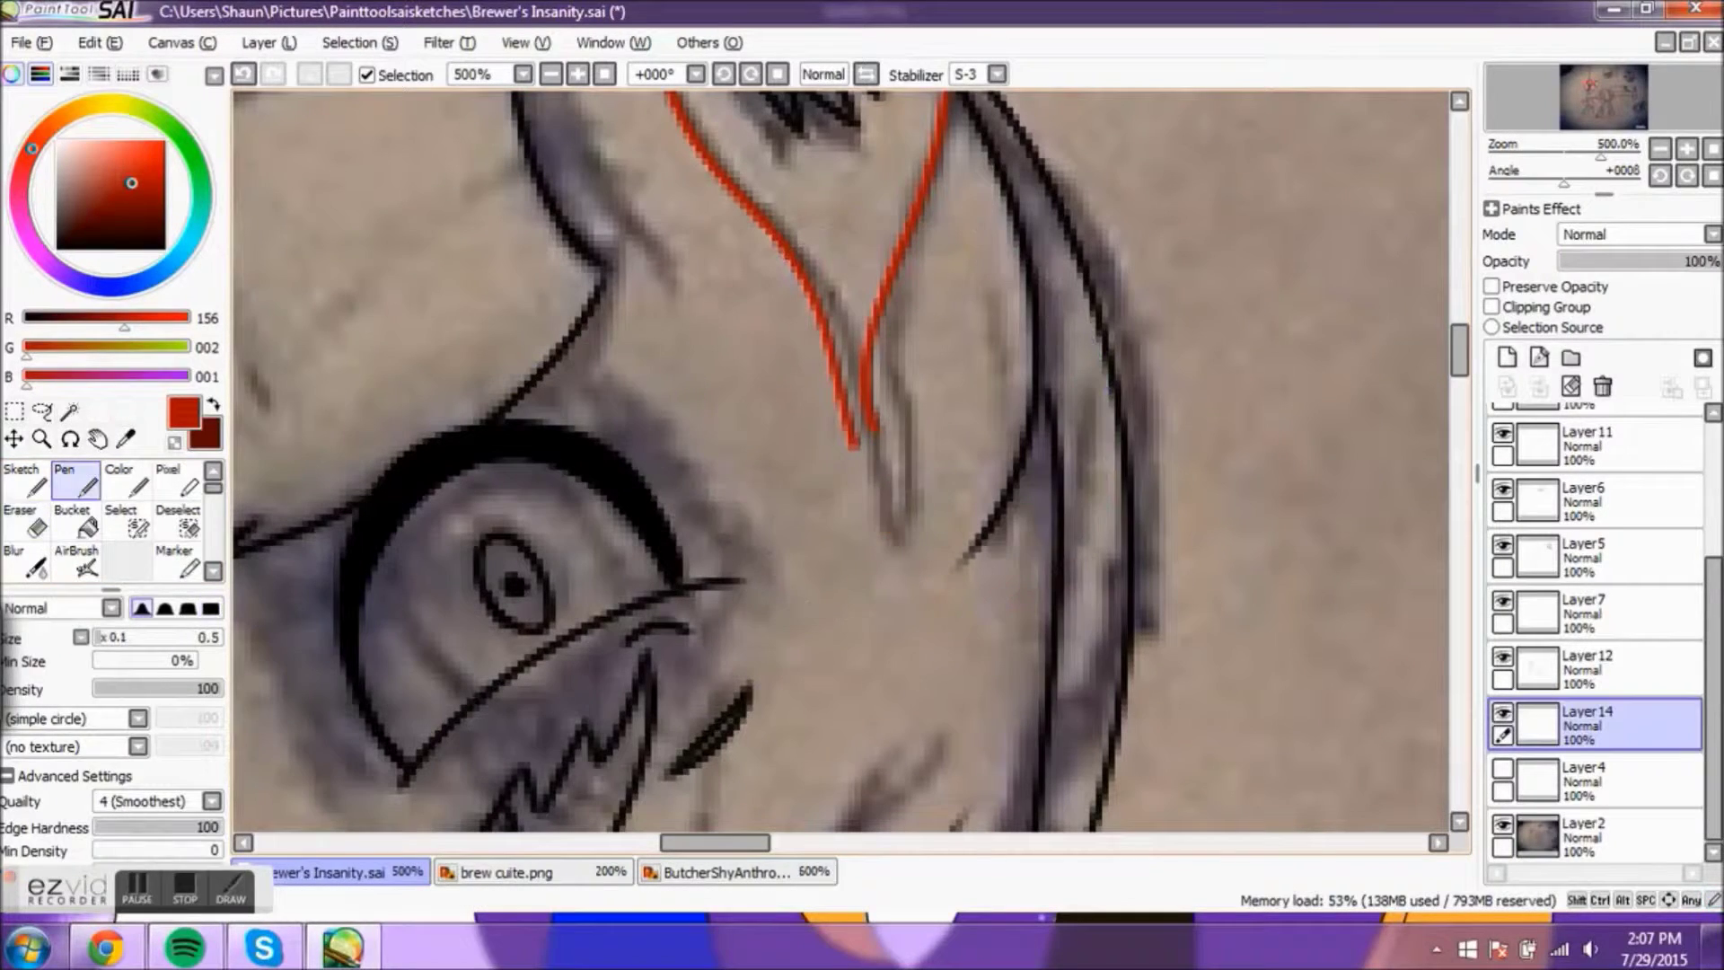
left_click_drag(853, 441, 884, 564)
scroll(841, 459, "up", 1)
scroll(841, 460, "down", 2)
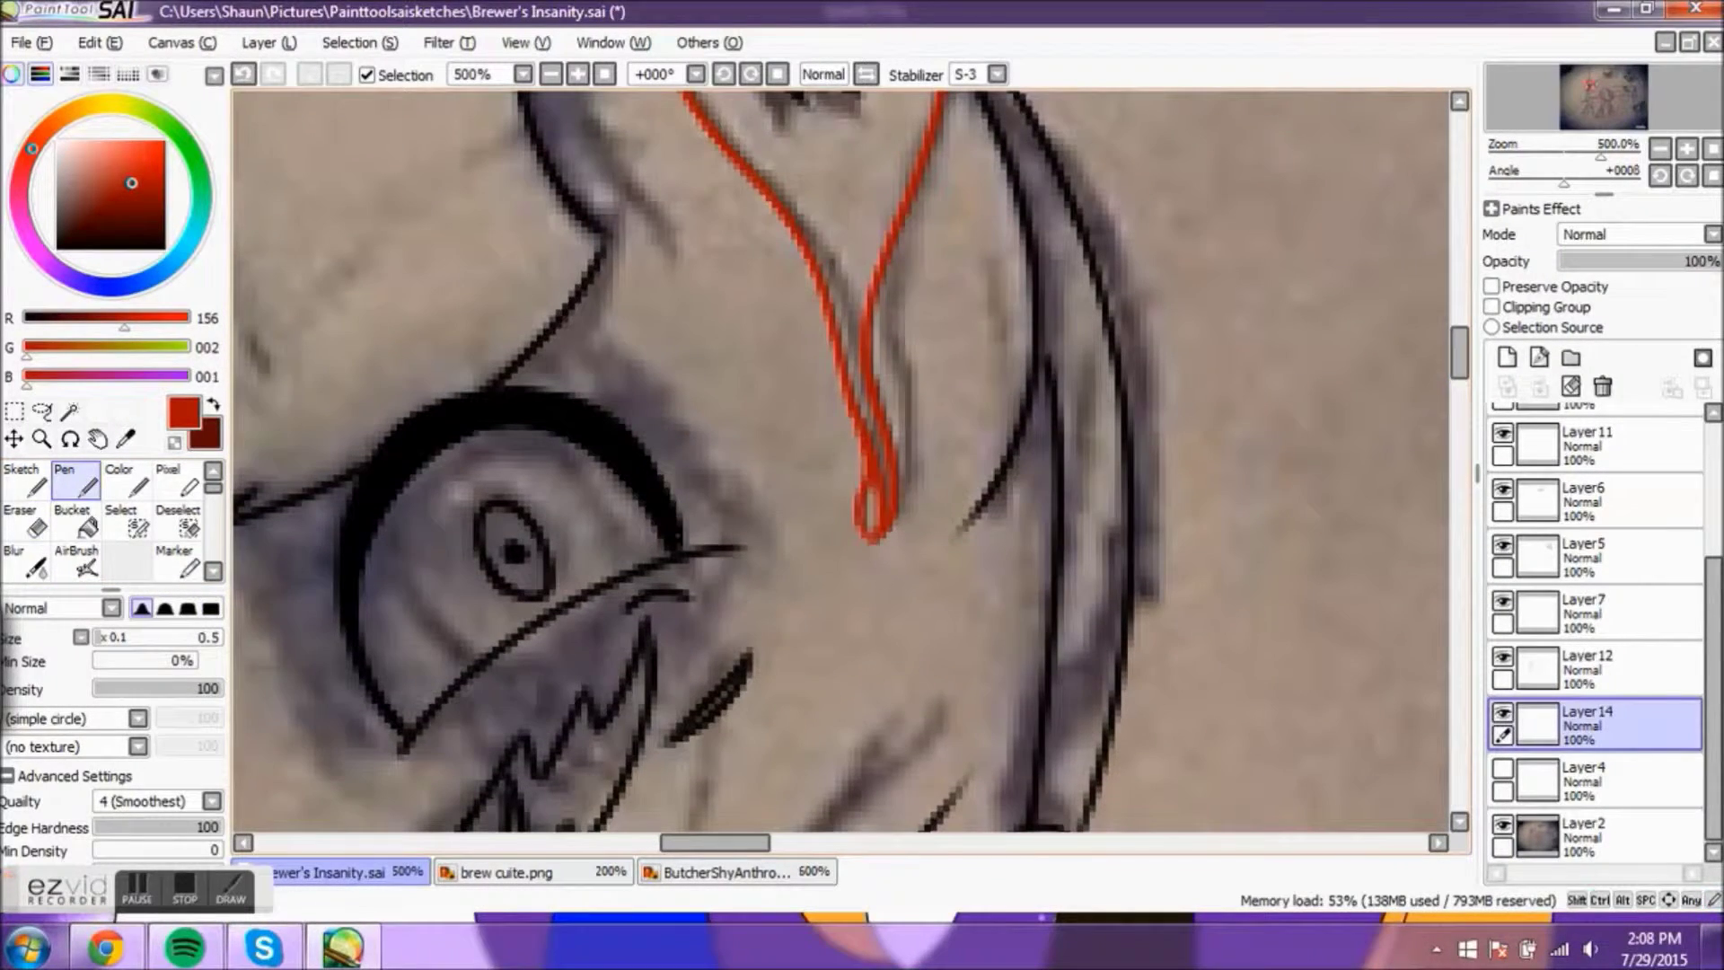
key("e")
scroll(878, 466, "down", 8)
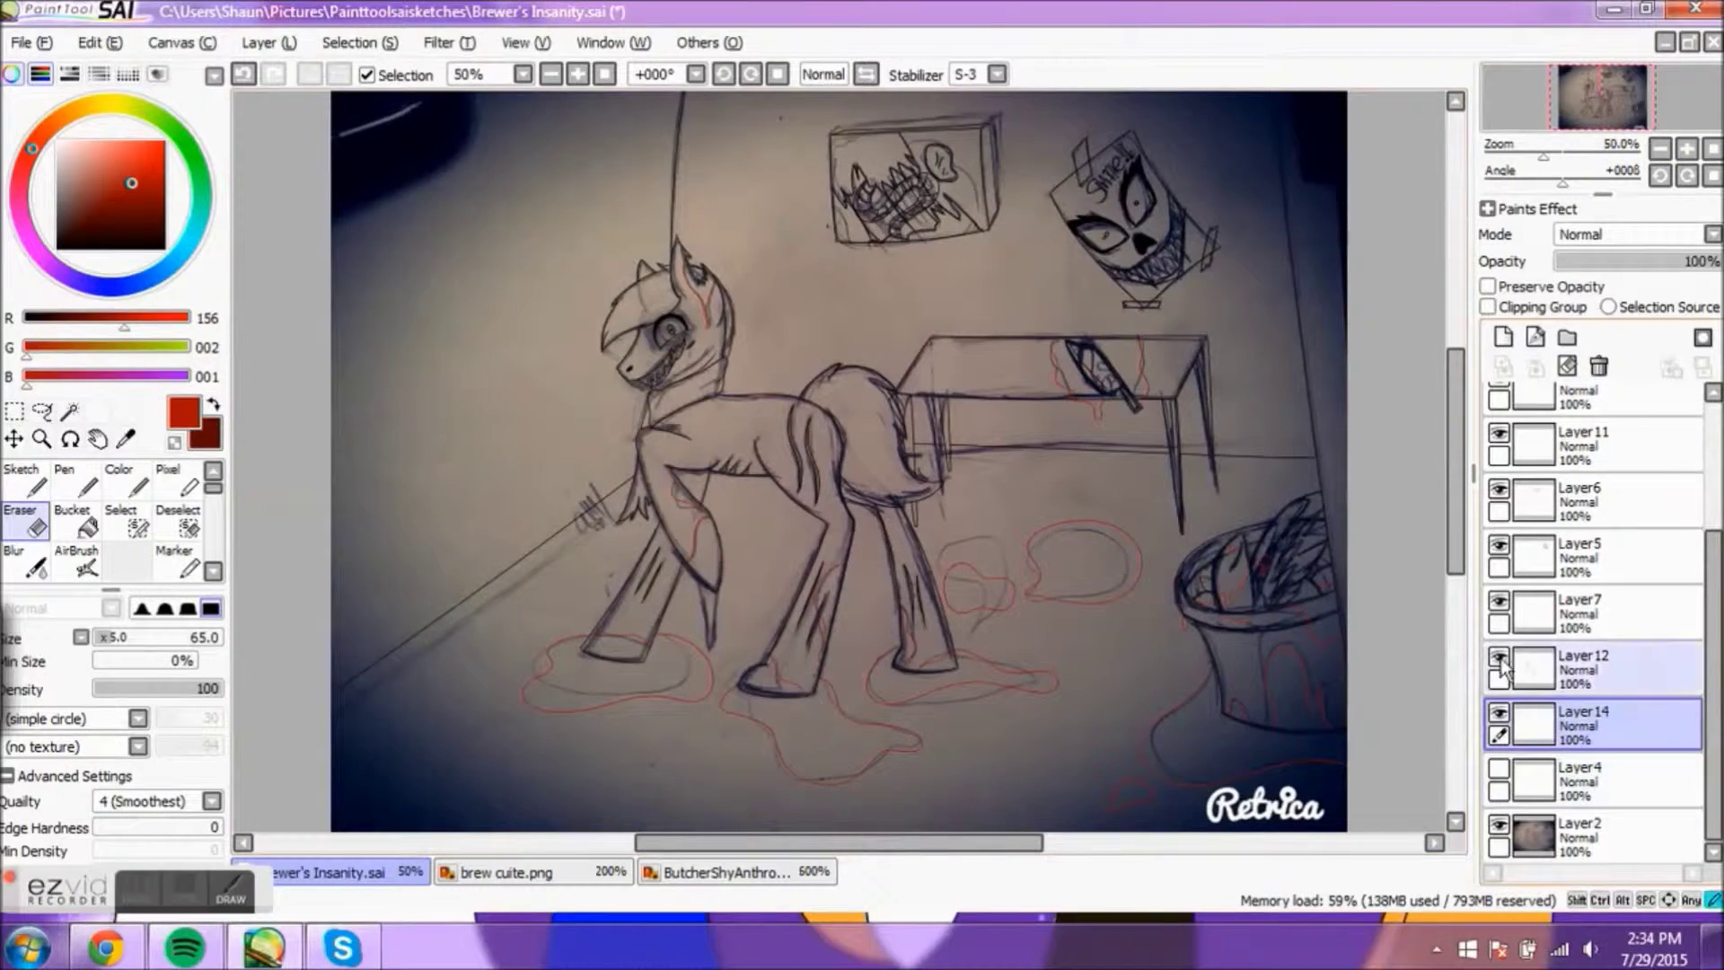
Step: Outline the hanging red drip below the raised foreleg again on Layer14
scroll(790, 539, "up", 5)
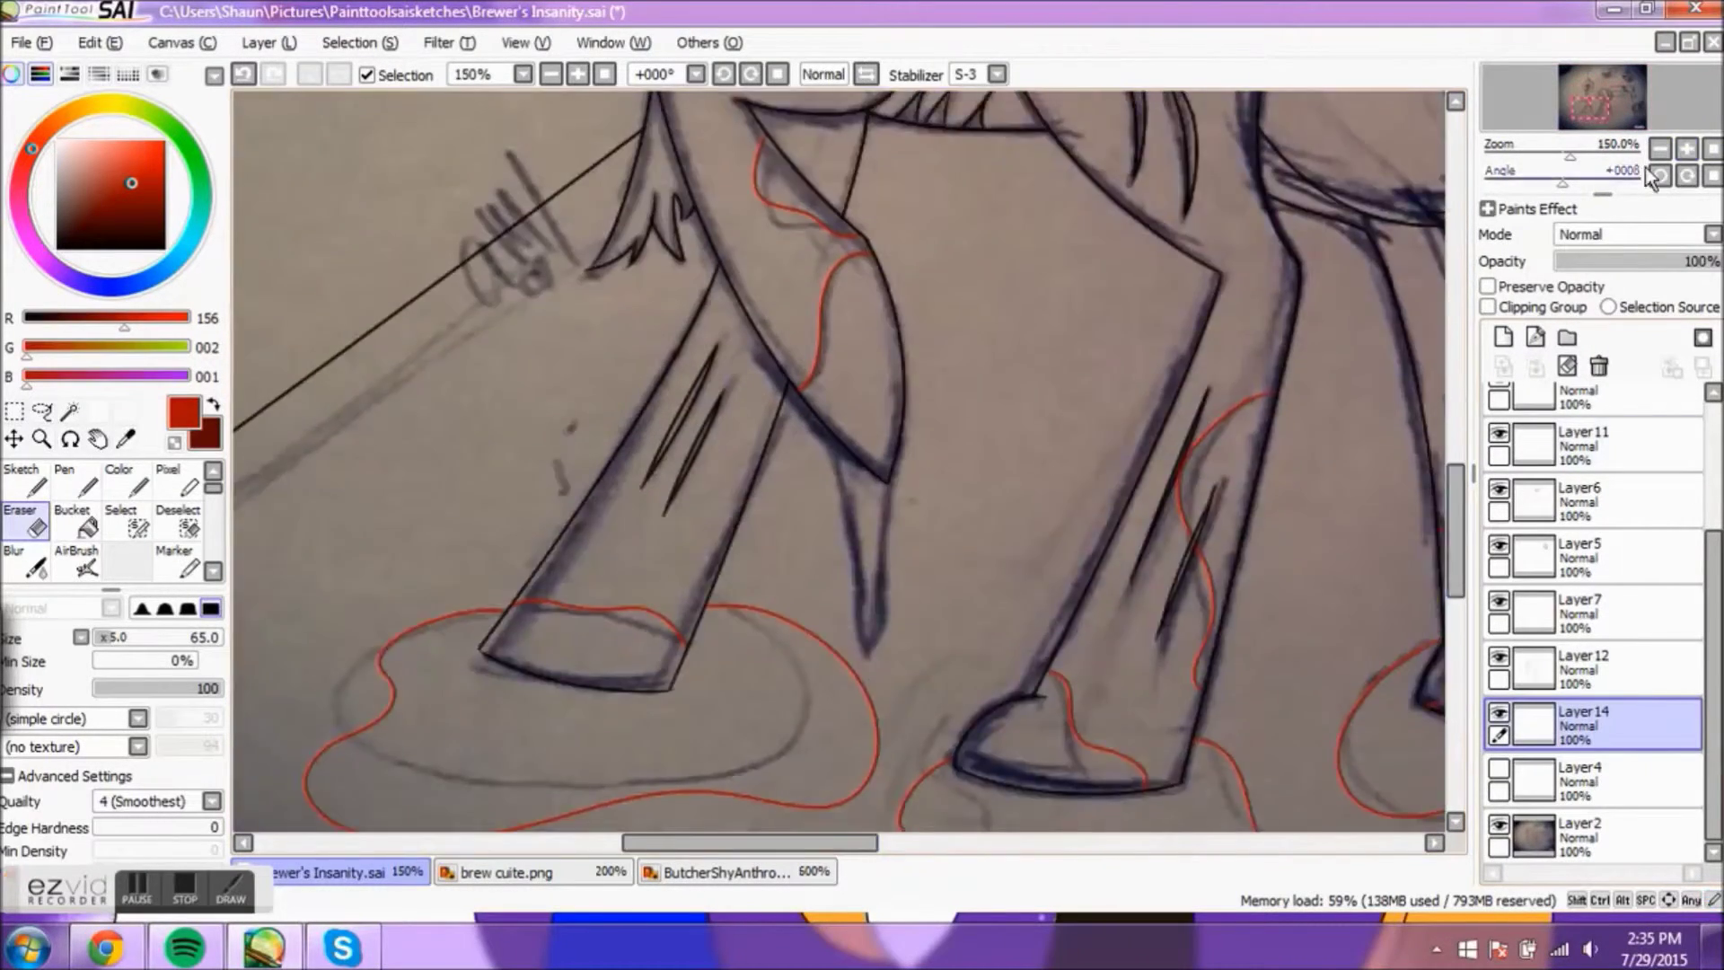
key("n")
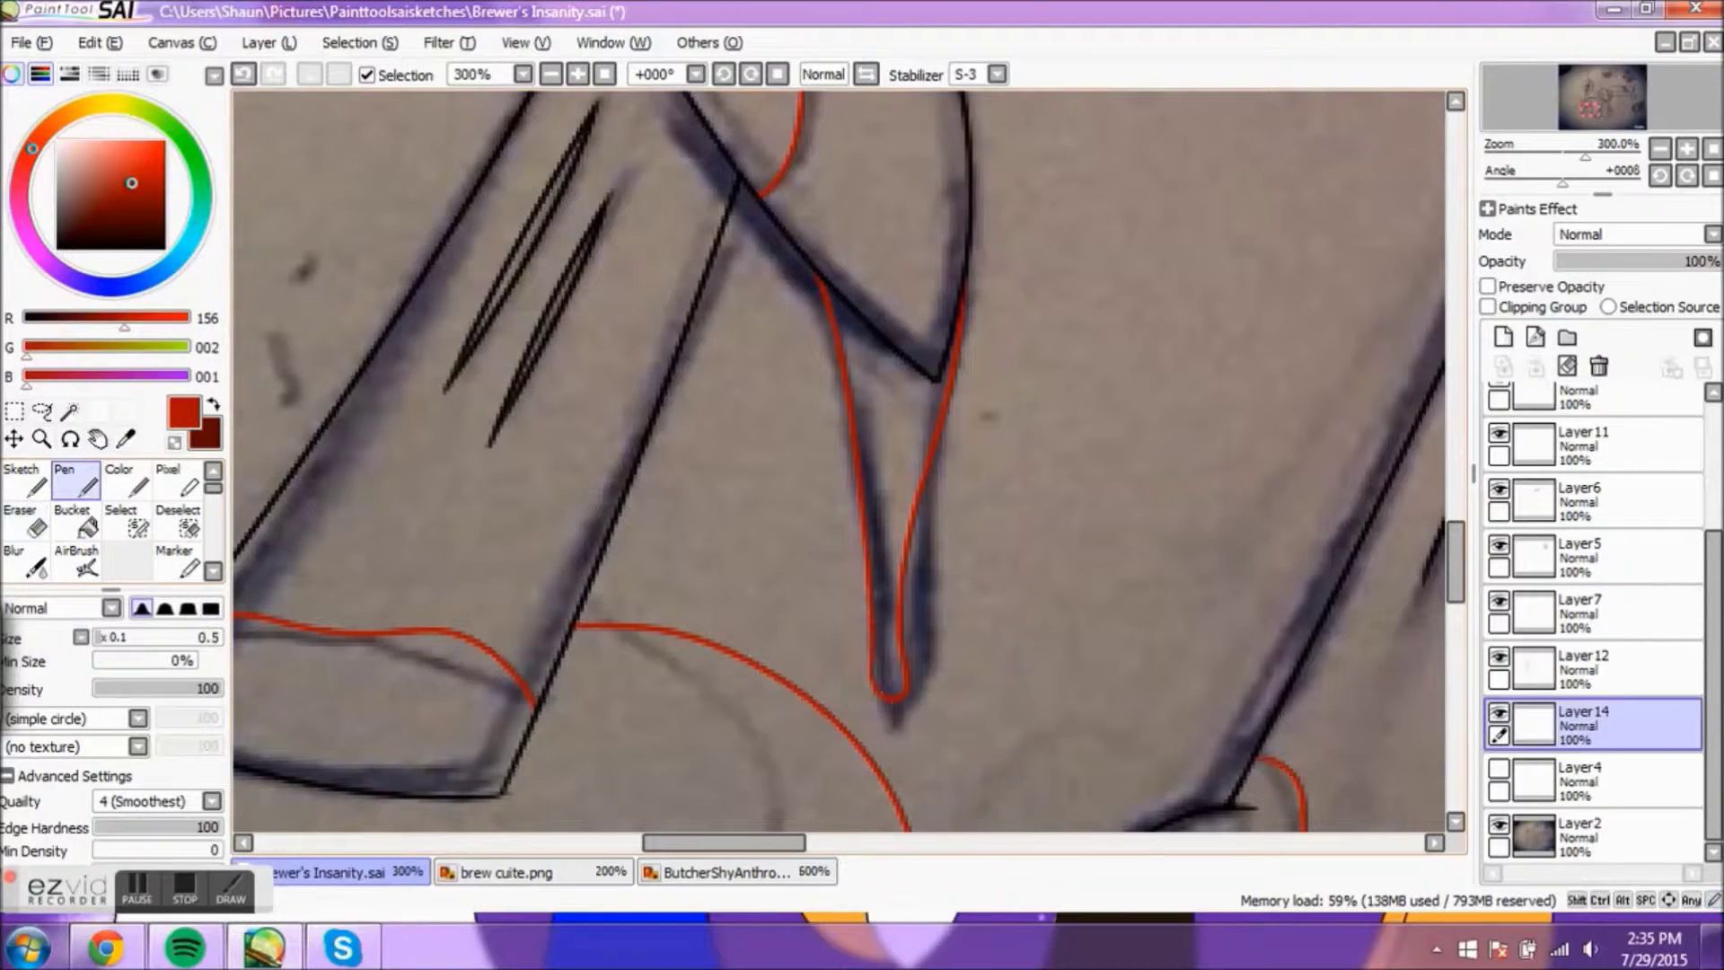
left_click(1660, 148)
Step: On a new layer, outline in red a large stain around the oval shape and a stain in the wall picture's lower-left corner
left_click(1687, 149)
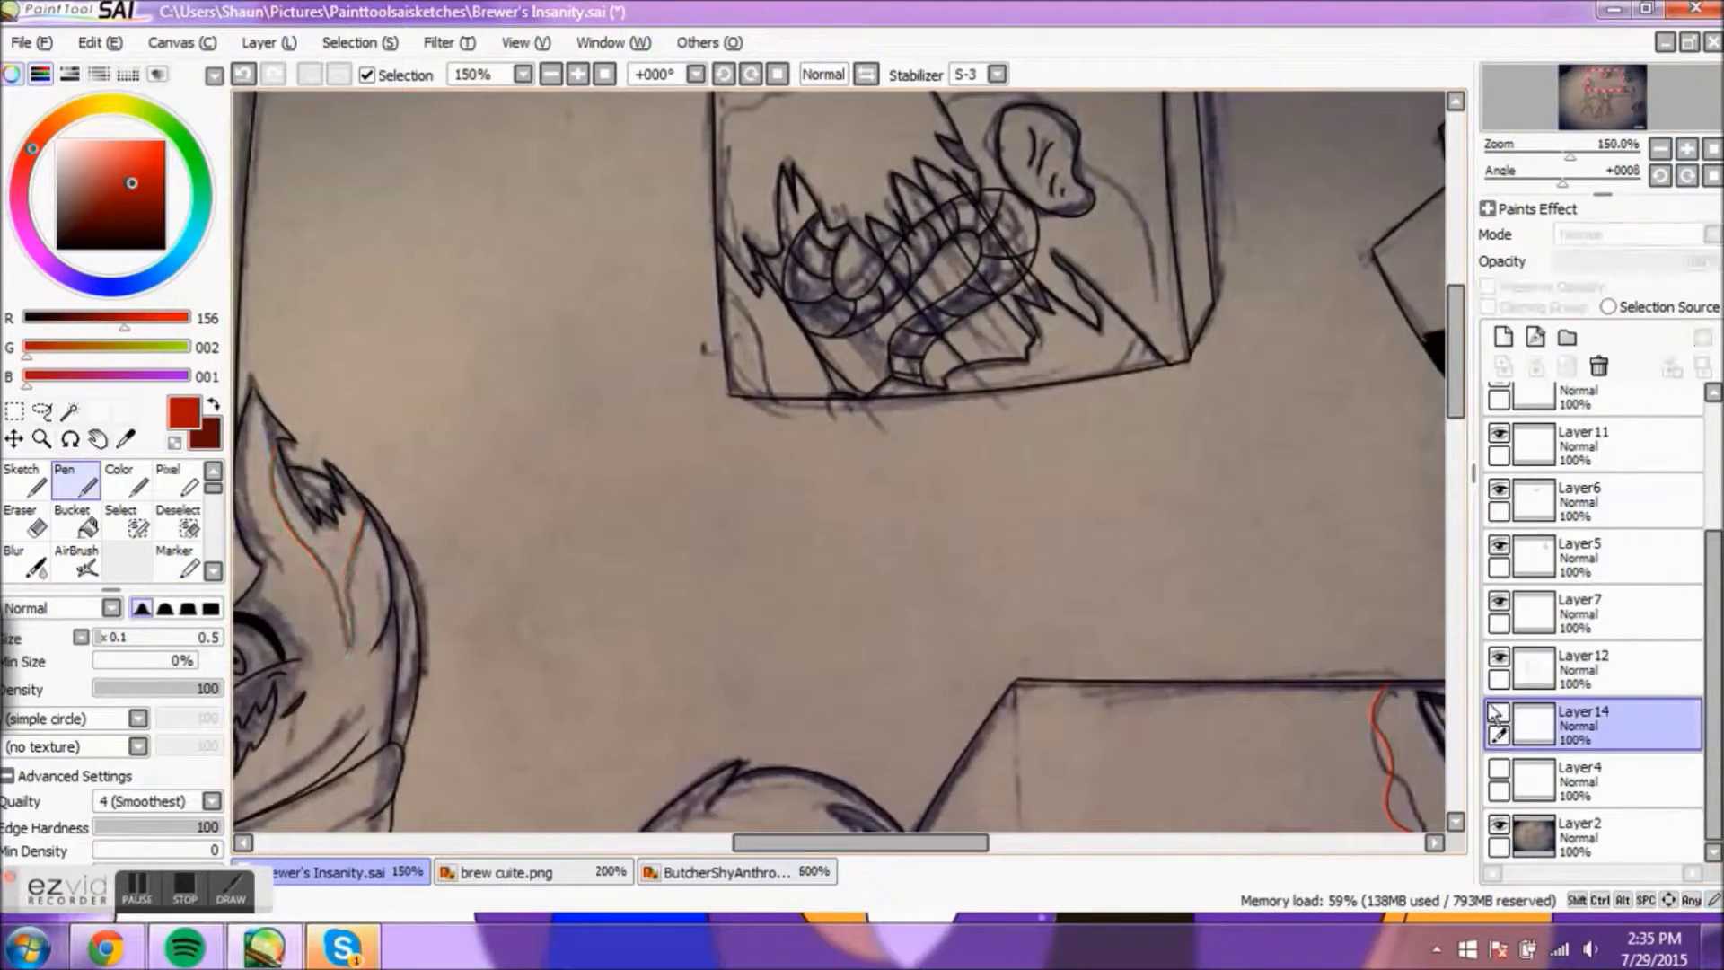
left_click(1503, 337)
scroll(1455, 404, "up", 2)
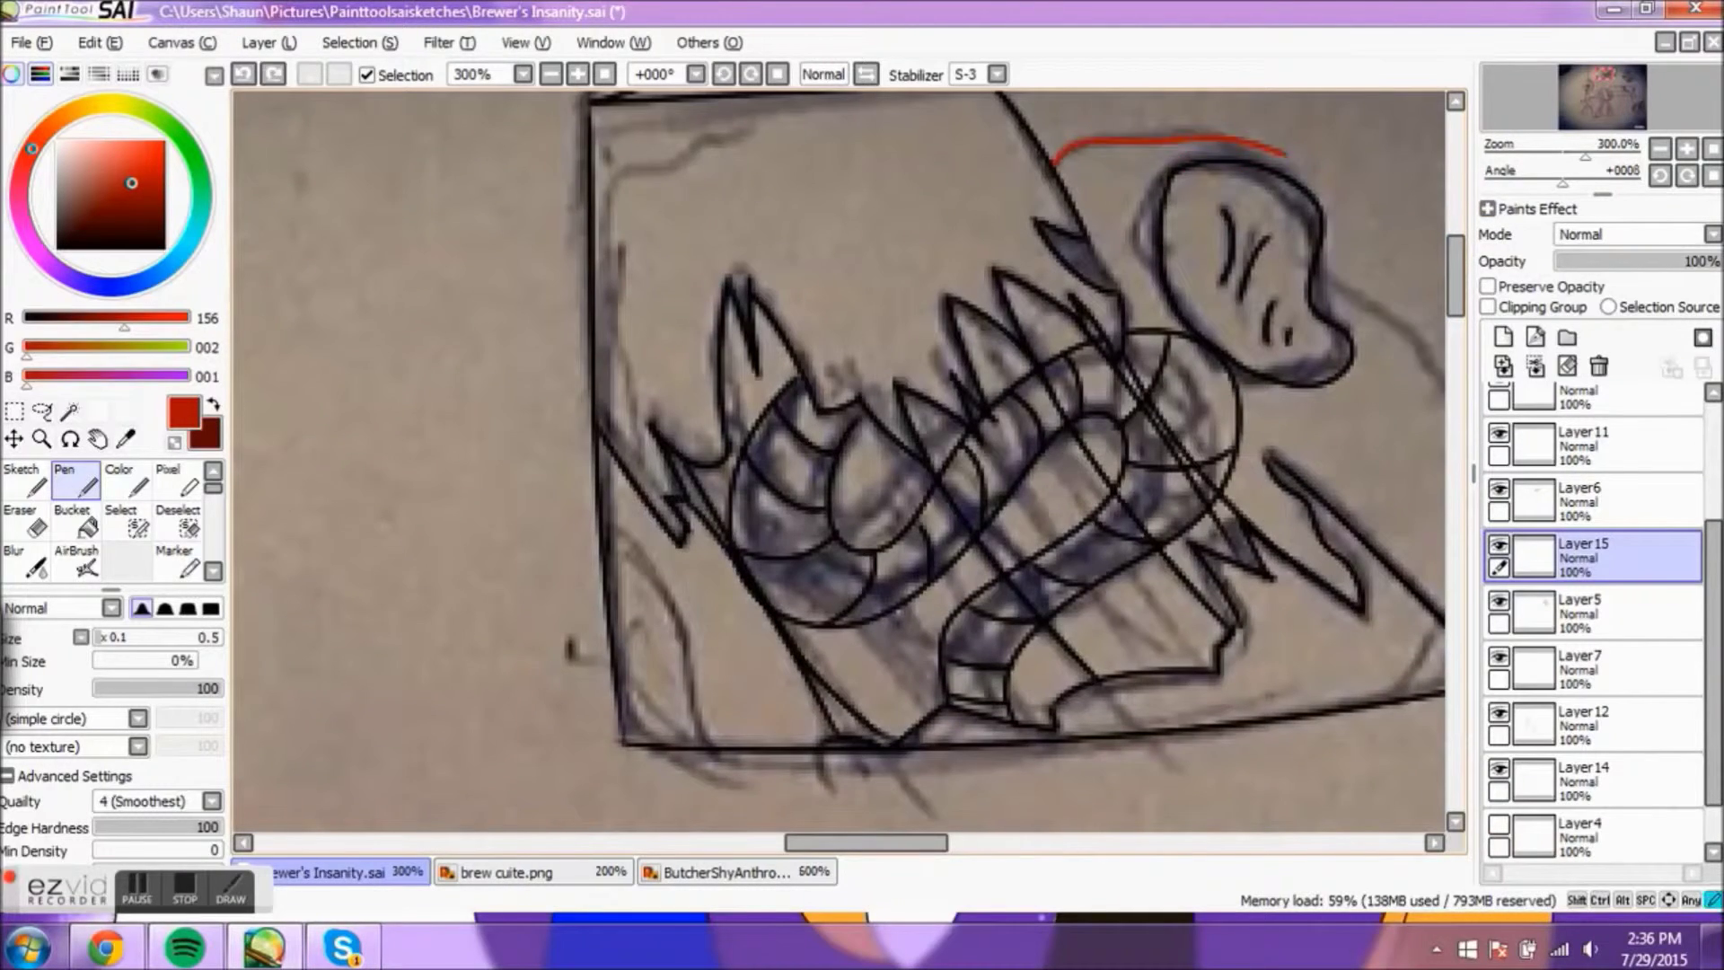
mouse_move(866, 842)
left_mouse_down()
mouse_move(934, 842)
mouse_move(893, 844)
mouse_move(907, 842)
left_mouse_up()
key("e")
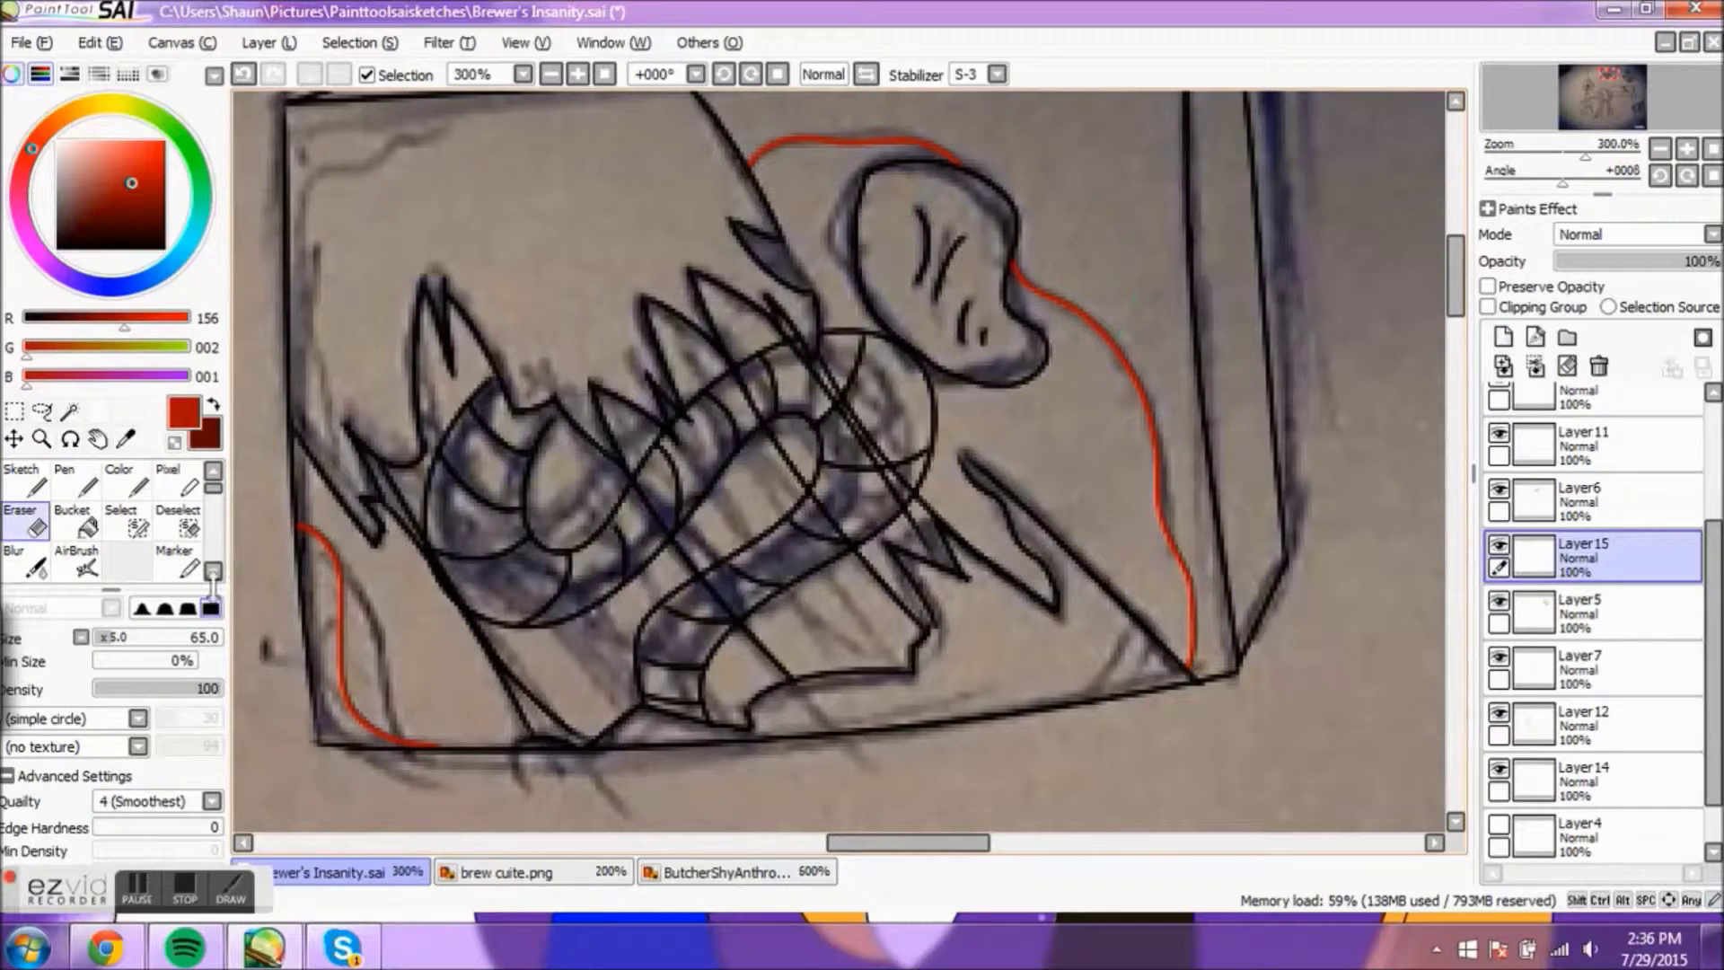
Step: Outline red stains along the wall picture's left edge and in its upper-left and lower-right corners
key("n")
scroll(448, 191, "up", 2)
key("e")
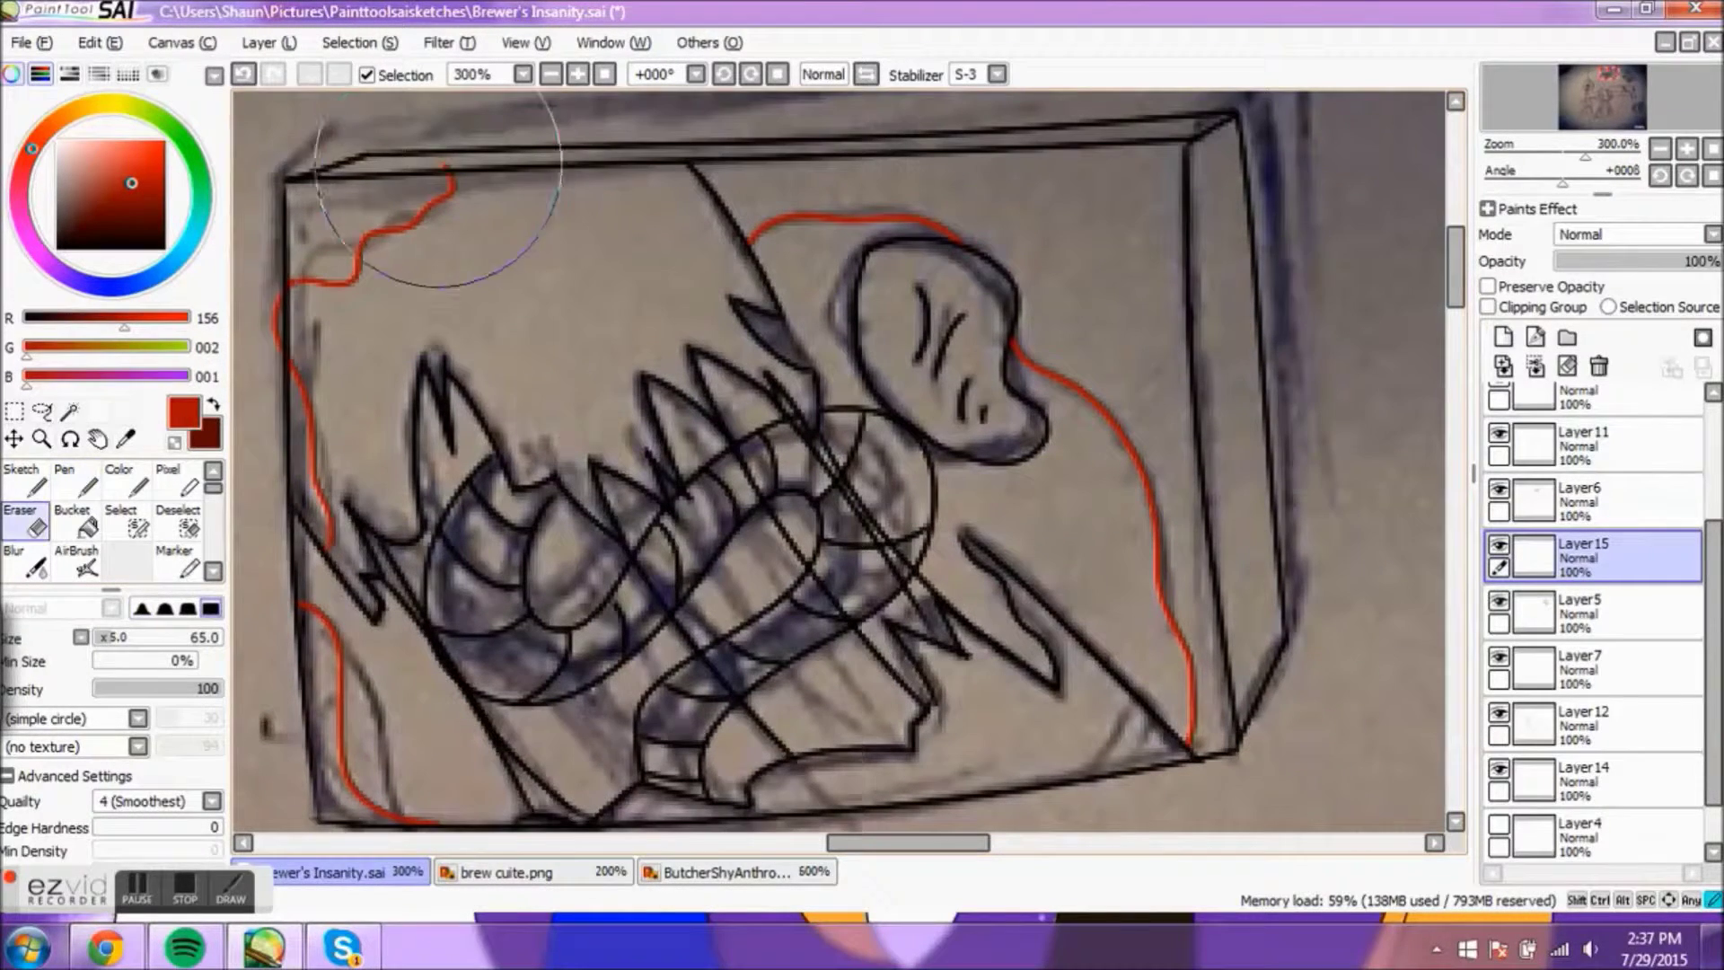
key("n")
scroll(476, 772, "right", 3)
left_click_drag(762, 779, 975, 750)
scroll(975, 750, "left", 6)
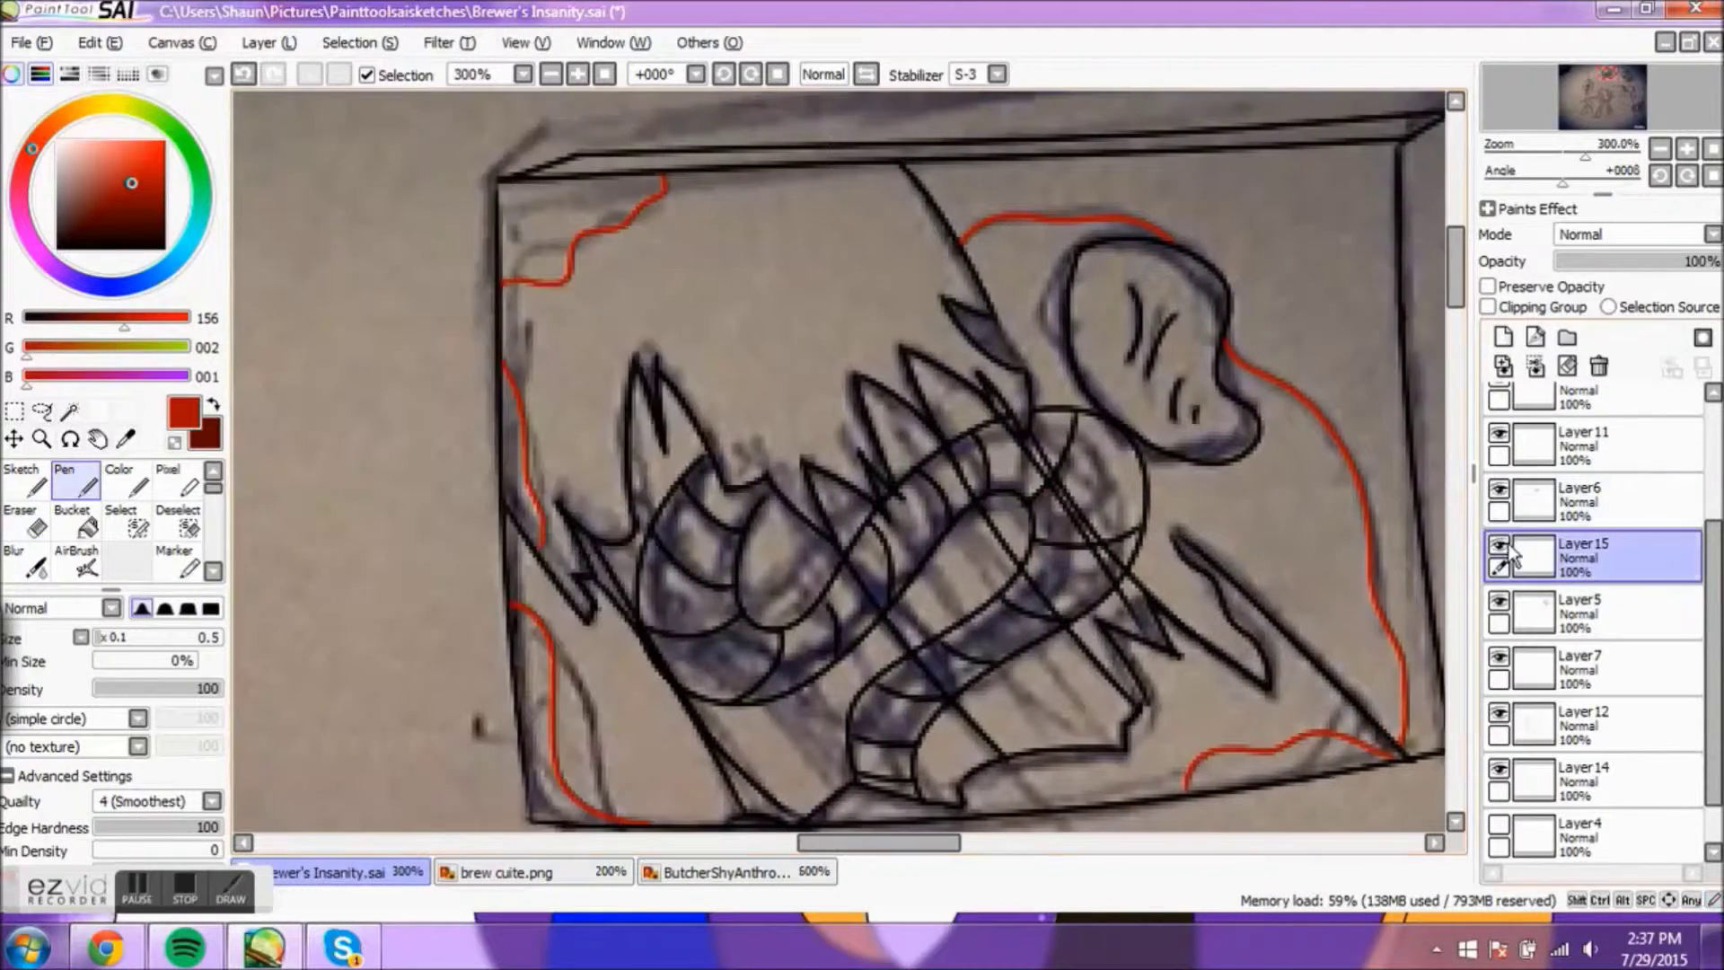
Step: Hide the scanned sketch, and merge Layer6 into Layer15 and Layer12 into Layer14
left_click_drag(1517, 519, 1597, 365)
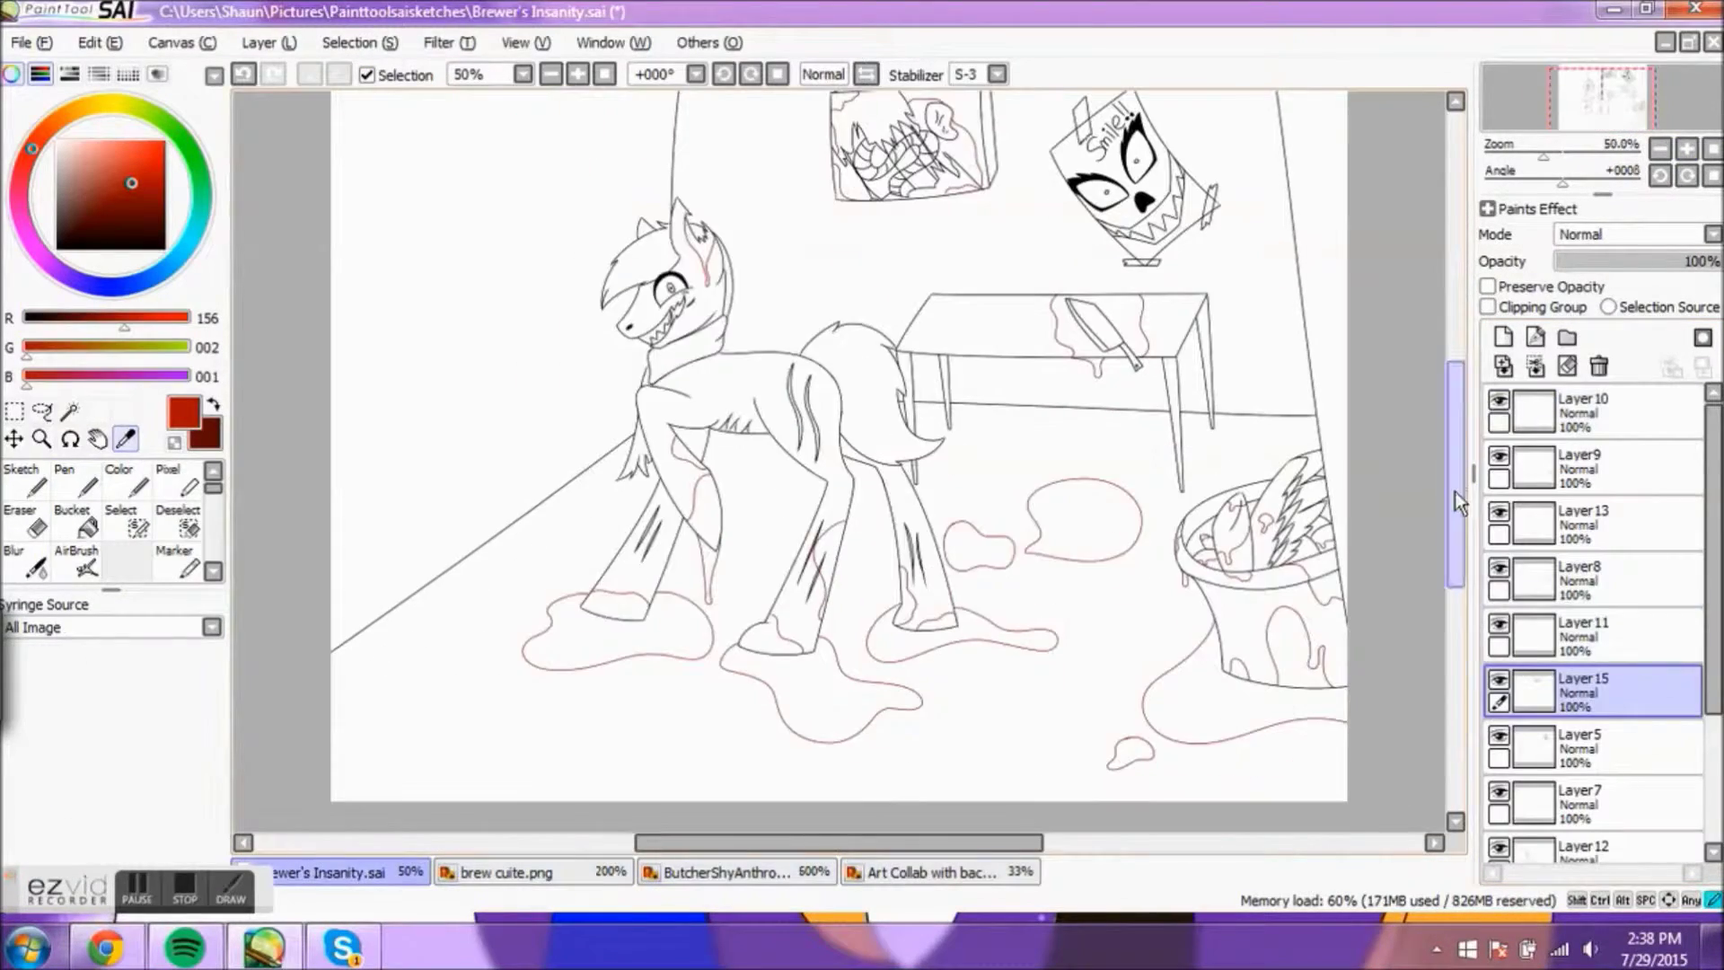
left_click(1582, 849)
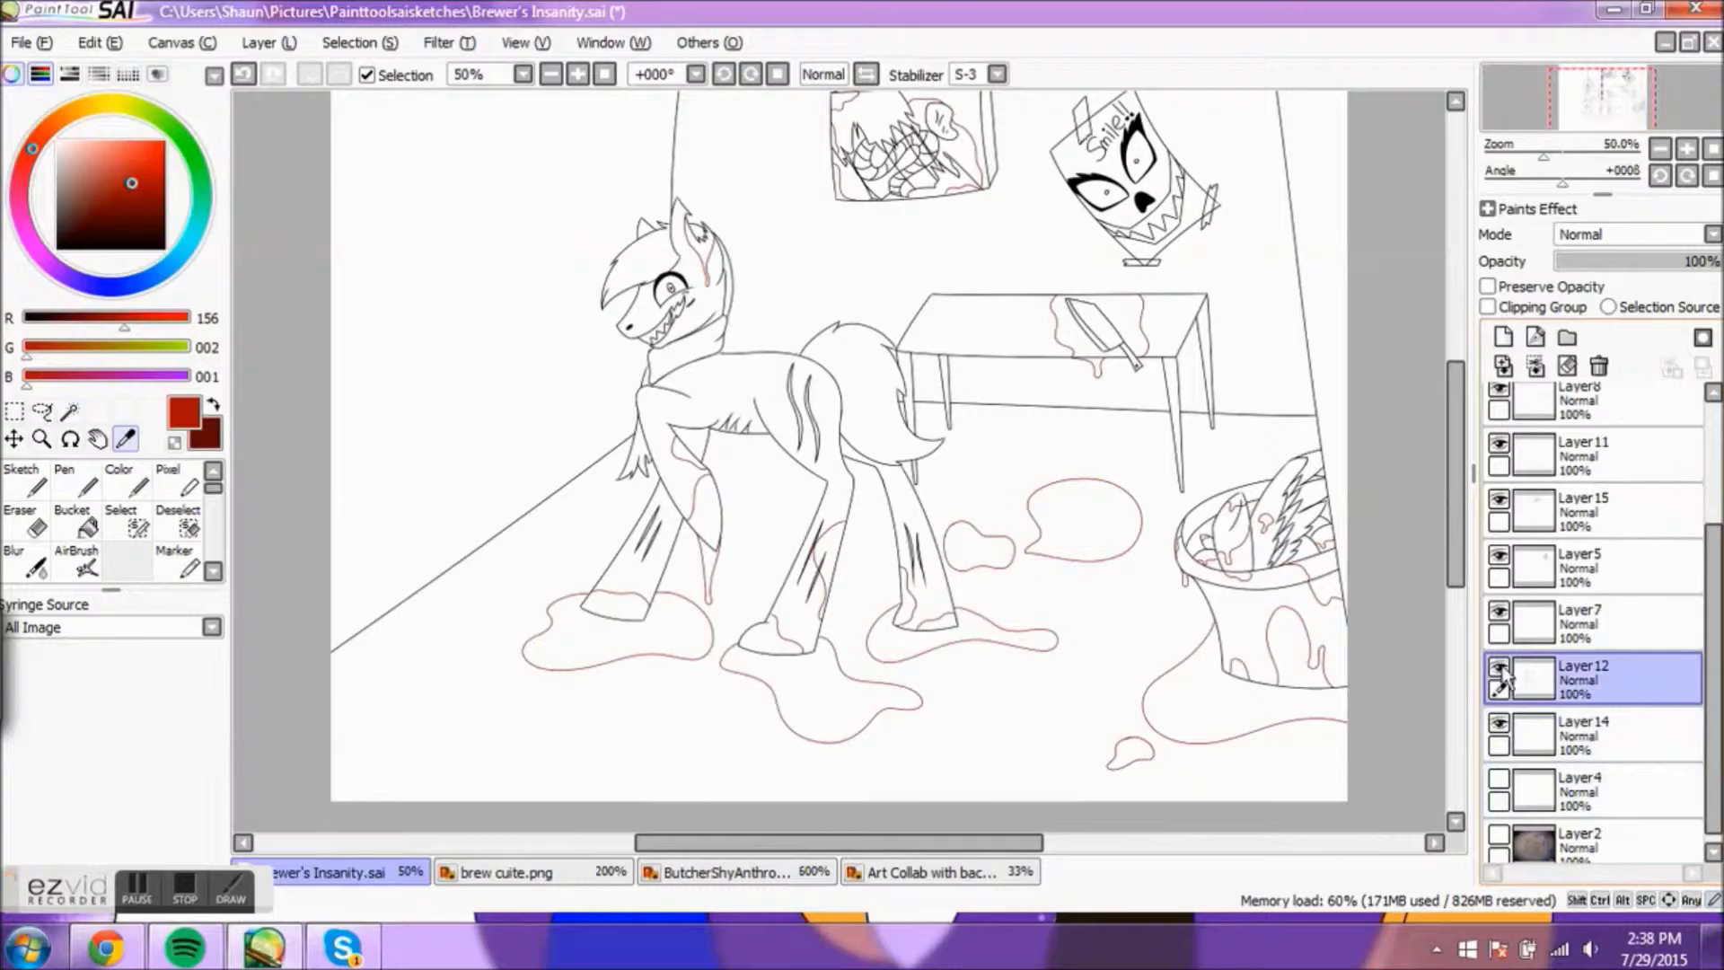
Step: Sample the orange coat colour from the Art Collab document and select the pony's coat areas on Layer14 with the Magic Wand
left_click(934, 870)
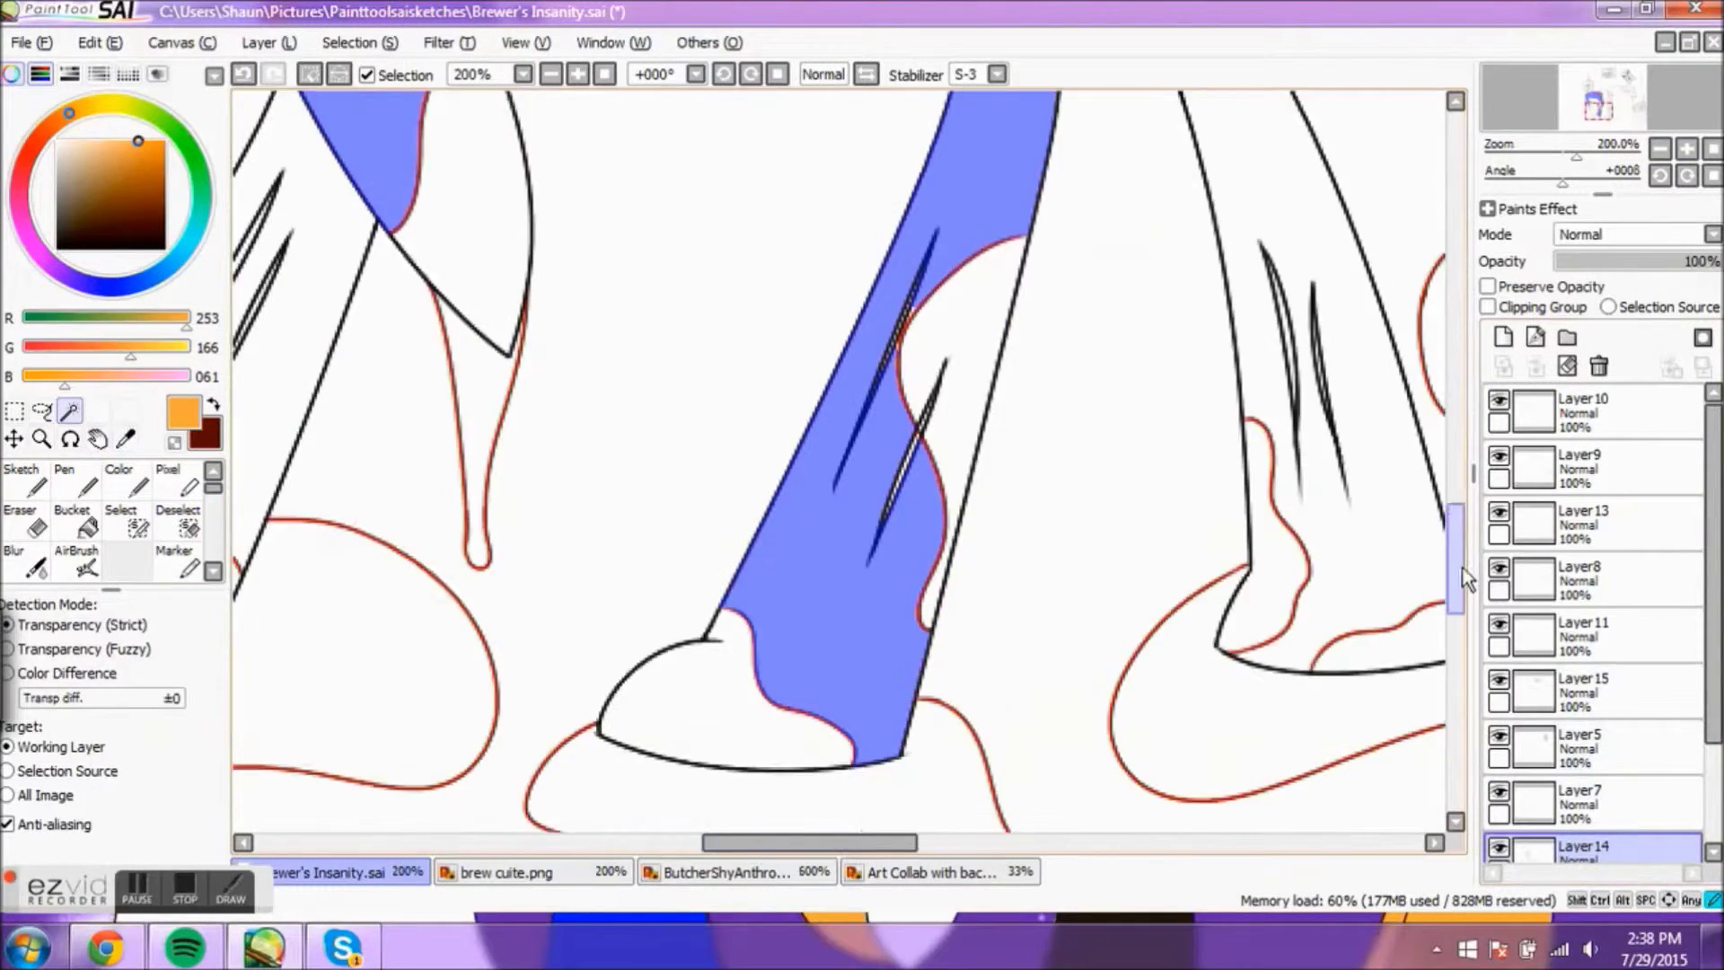
scroll(988, 154, "up", 1)
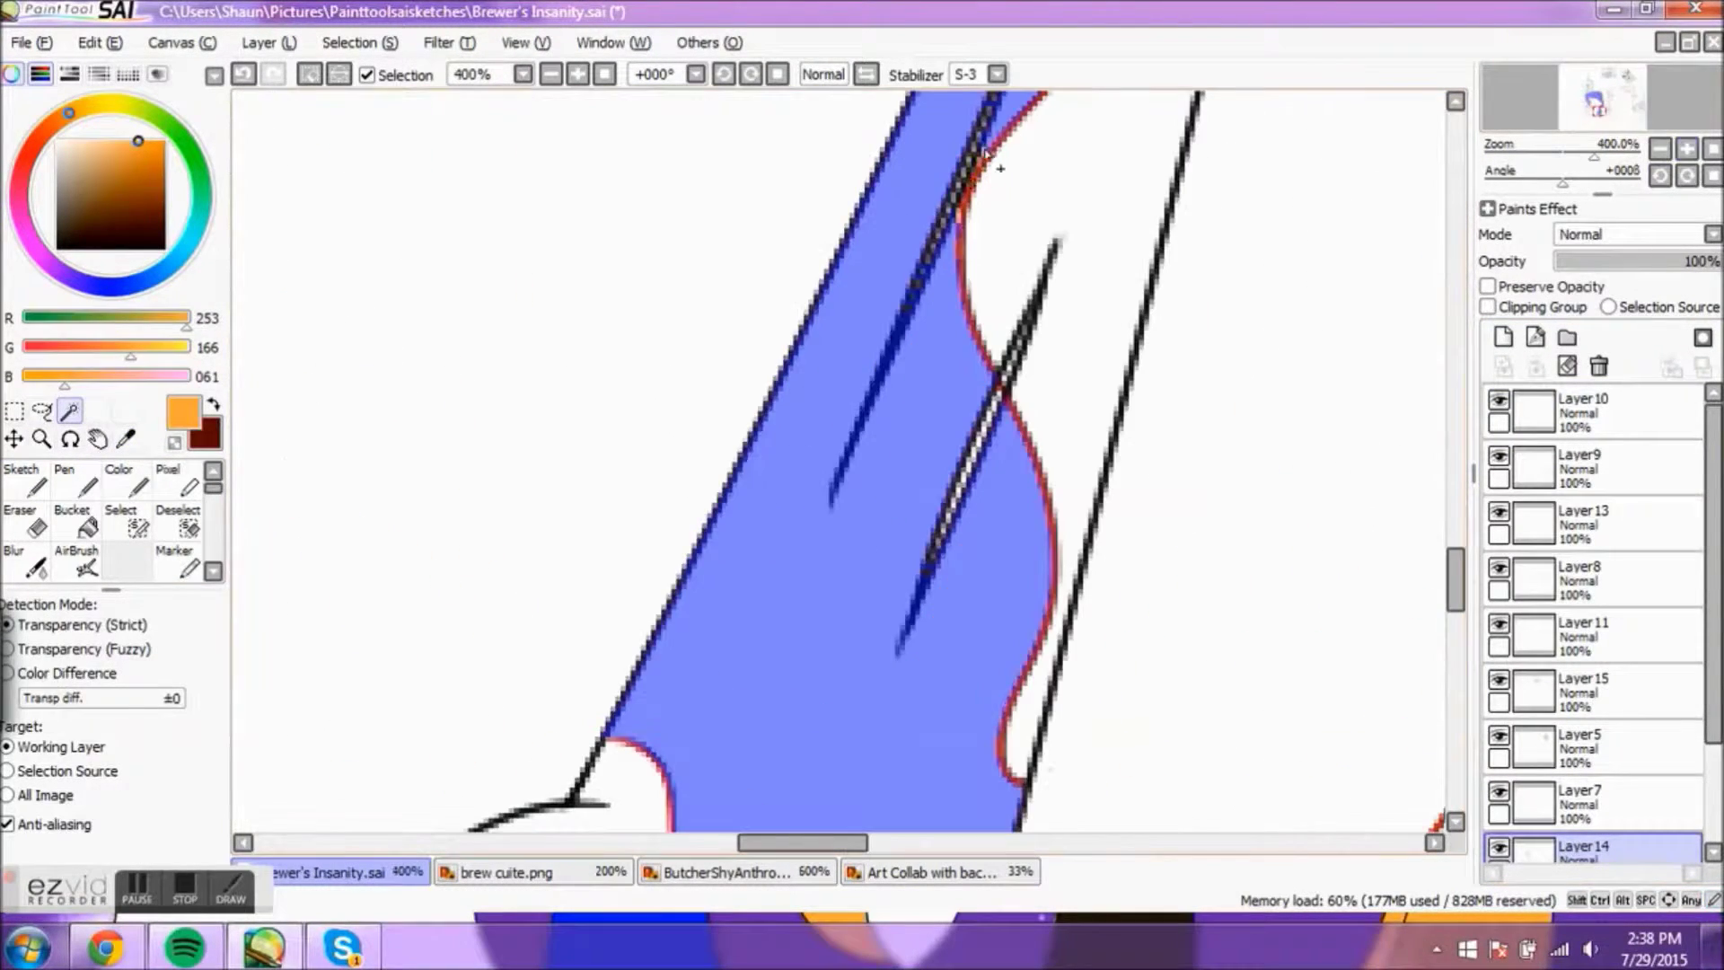
left_click_drag(1456, 581, 1472, 507)
scroll(1472, 574, "down", 1)
scroll(1448, 541, "up", 1)
scroll(1455, 504, "down", 4)
scroll(983, 693, "up", 4)
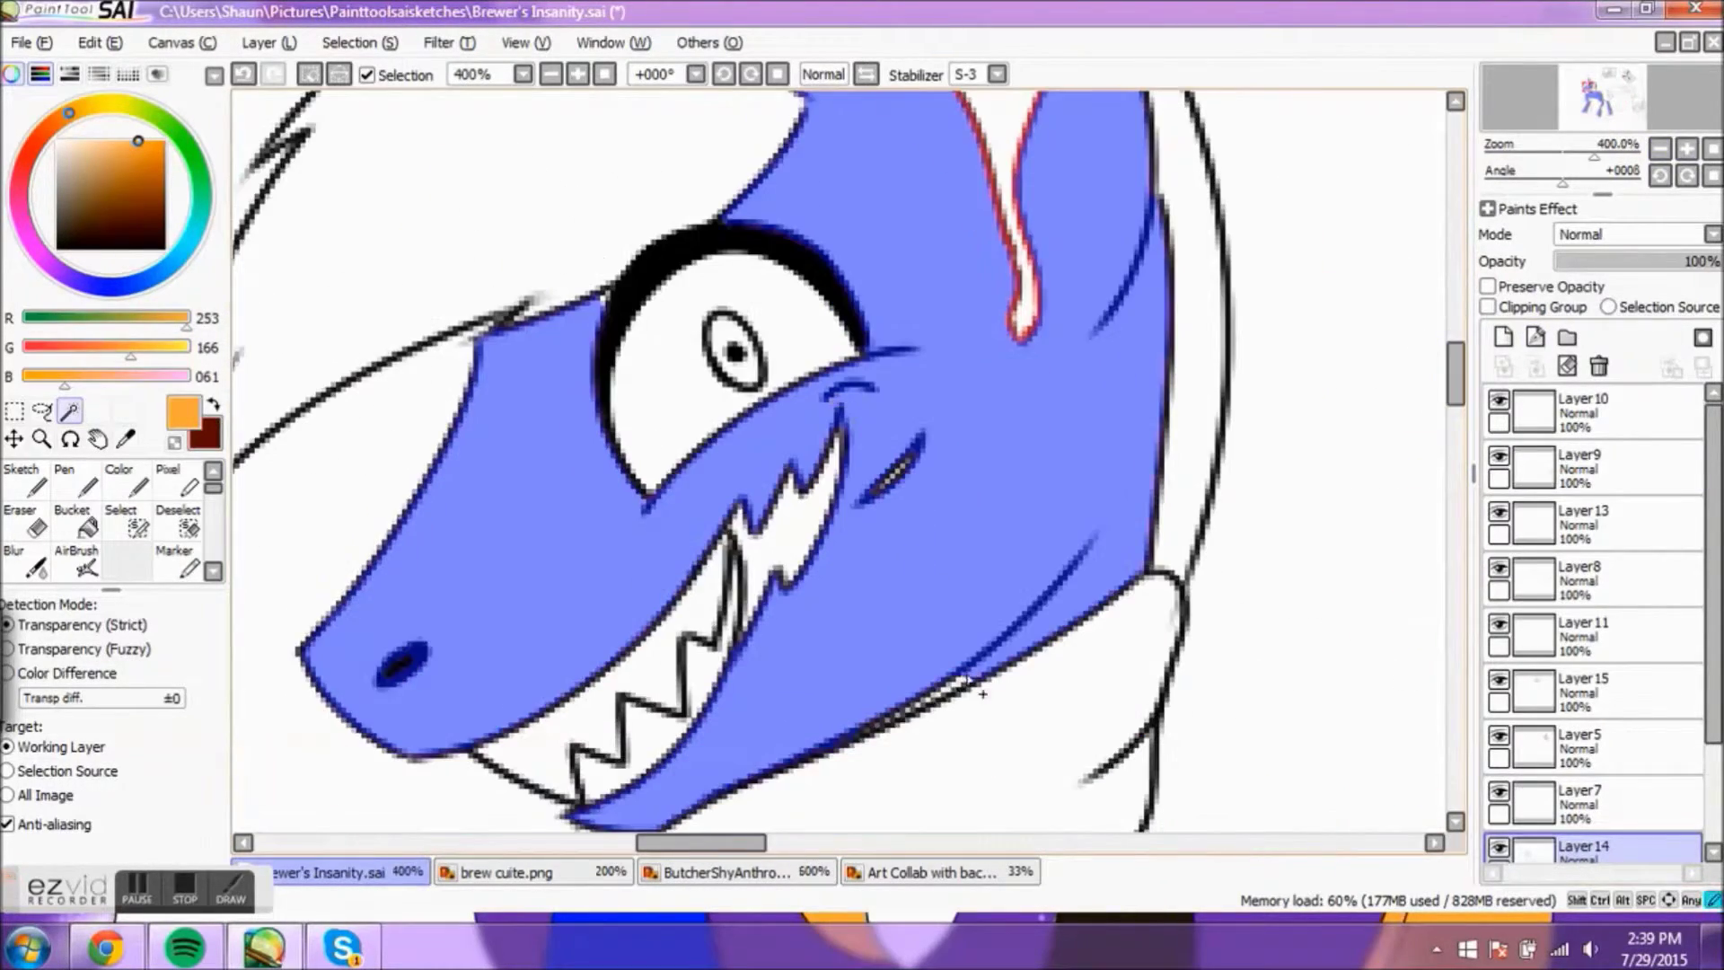
left_click_drag(1455, 372, 1463, 499)
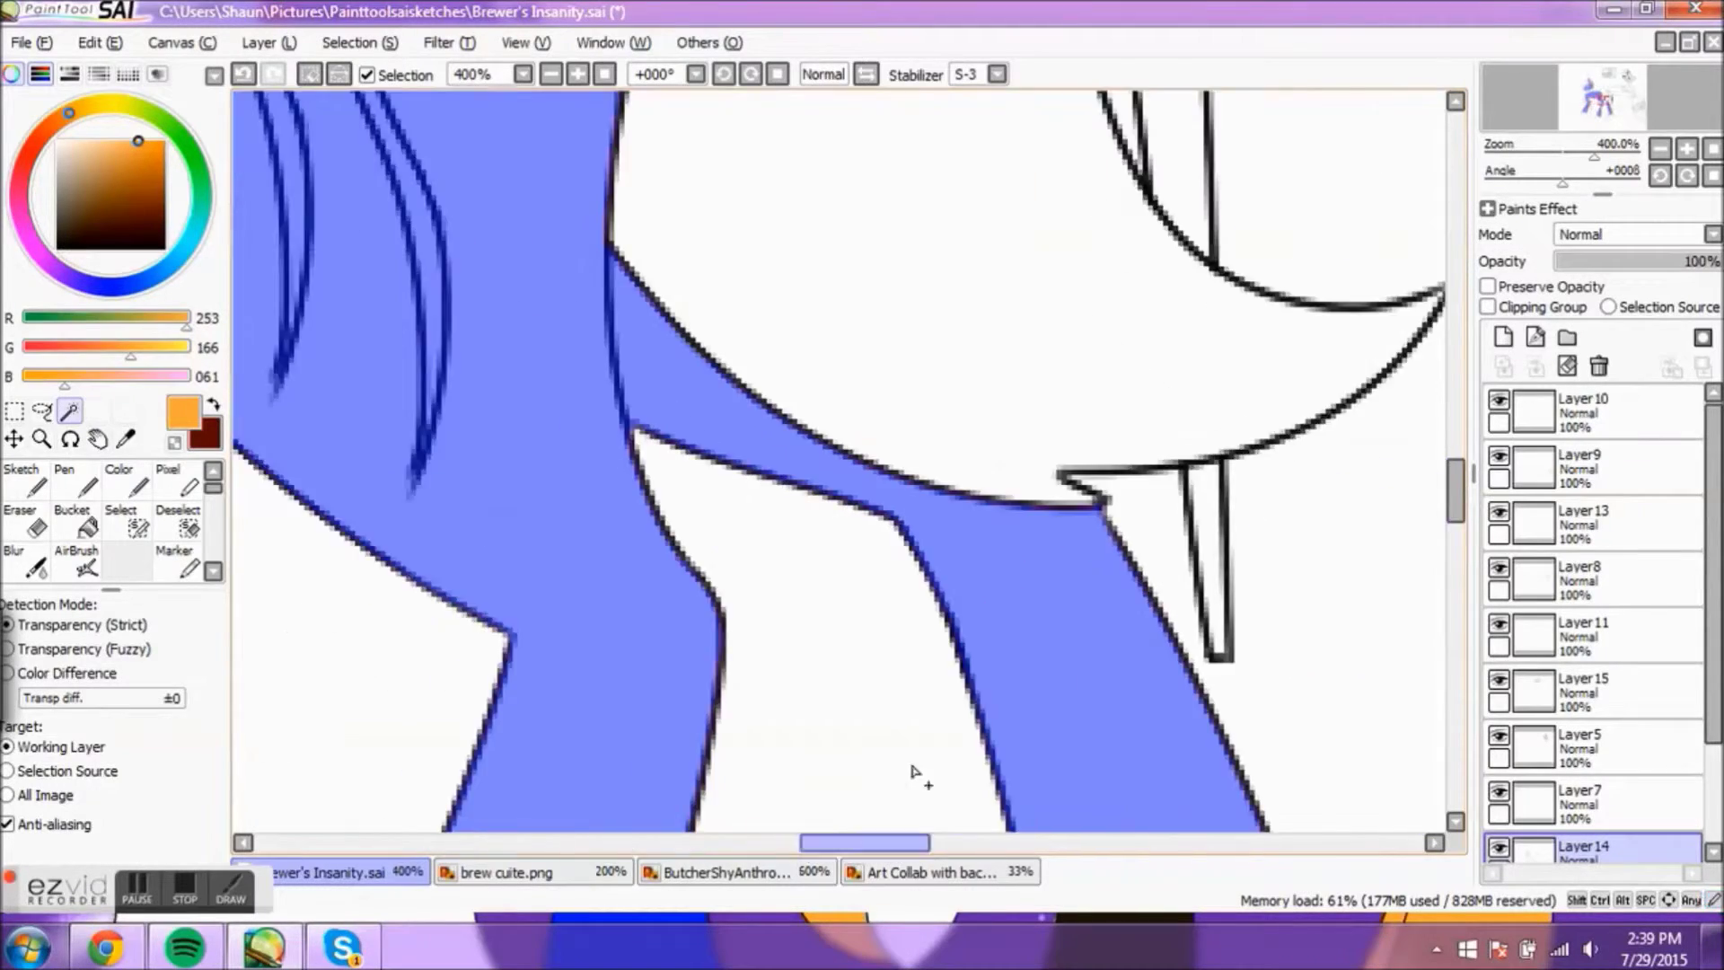
Step: Fill the selected coat areas of the pony with orange on Layer4 and clear the selection
scroll(912, 769, "down", 3)
scroll(854, 815, "up", 1)
scroll(1593, 628, "down", 3)
left_click(1594, 781)
mouse_move(853, 224)
left_mouse_down()
mouse_move(988, 377)
mouse_move(1060, 629)
left_mouse_up()
key("ctrl+d")
Step: Fill the upper part of the far foreleg, between the raised foreleg and the belly, with orange on Layer4
left_click(1593, 723)
scroll(808, 449, "up", 3)
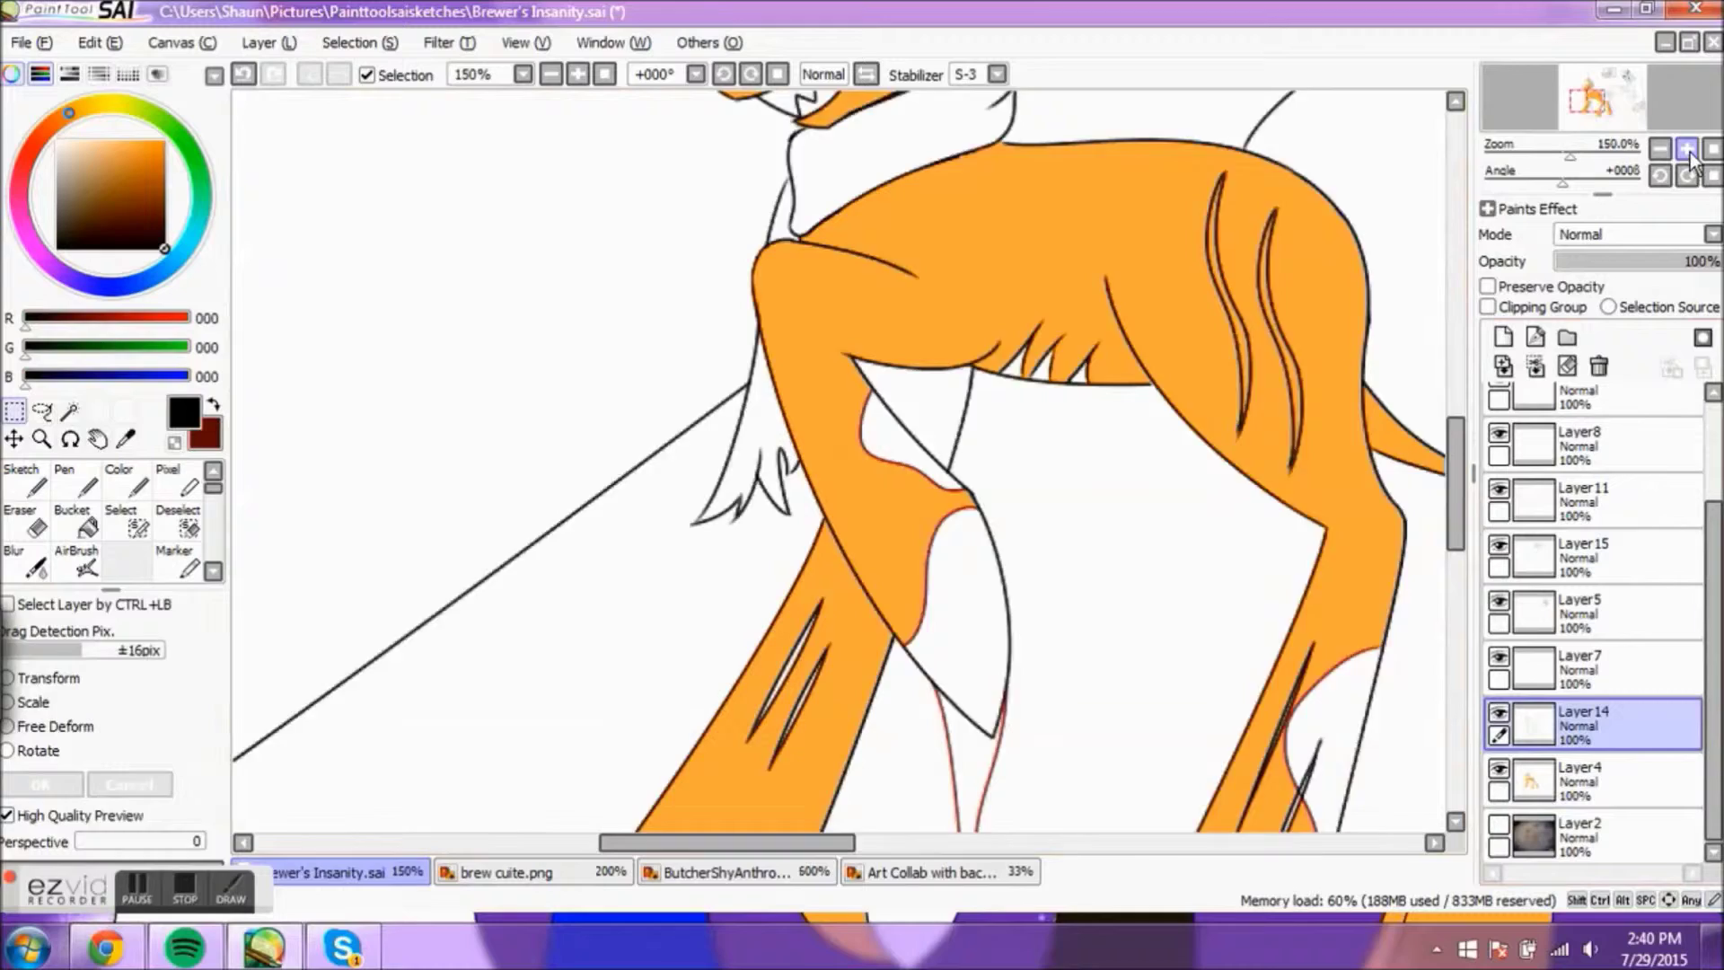
left_click(76, 480)
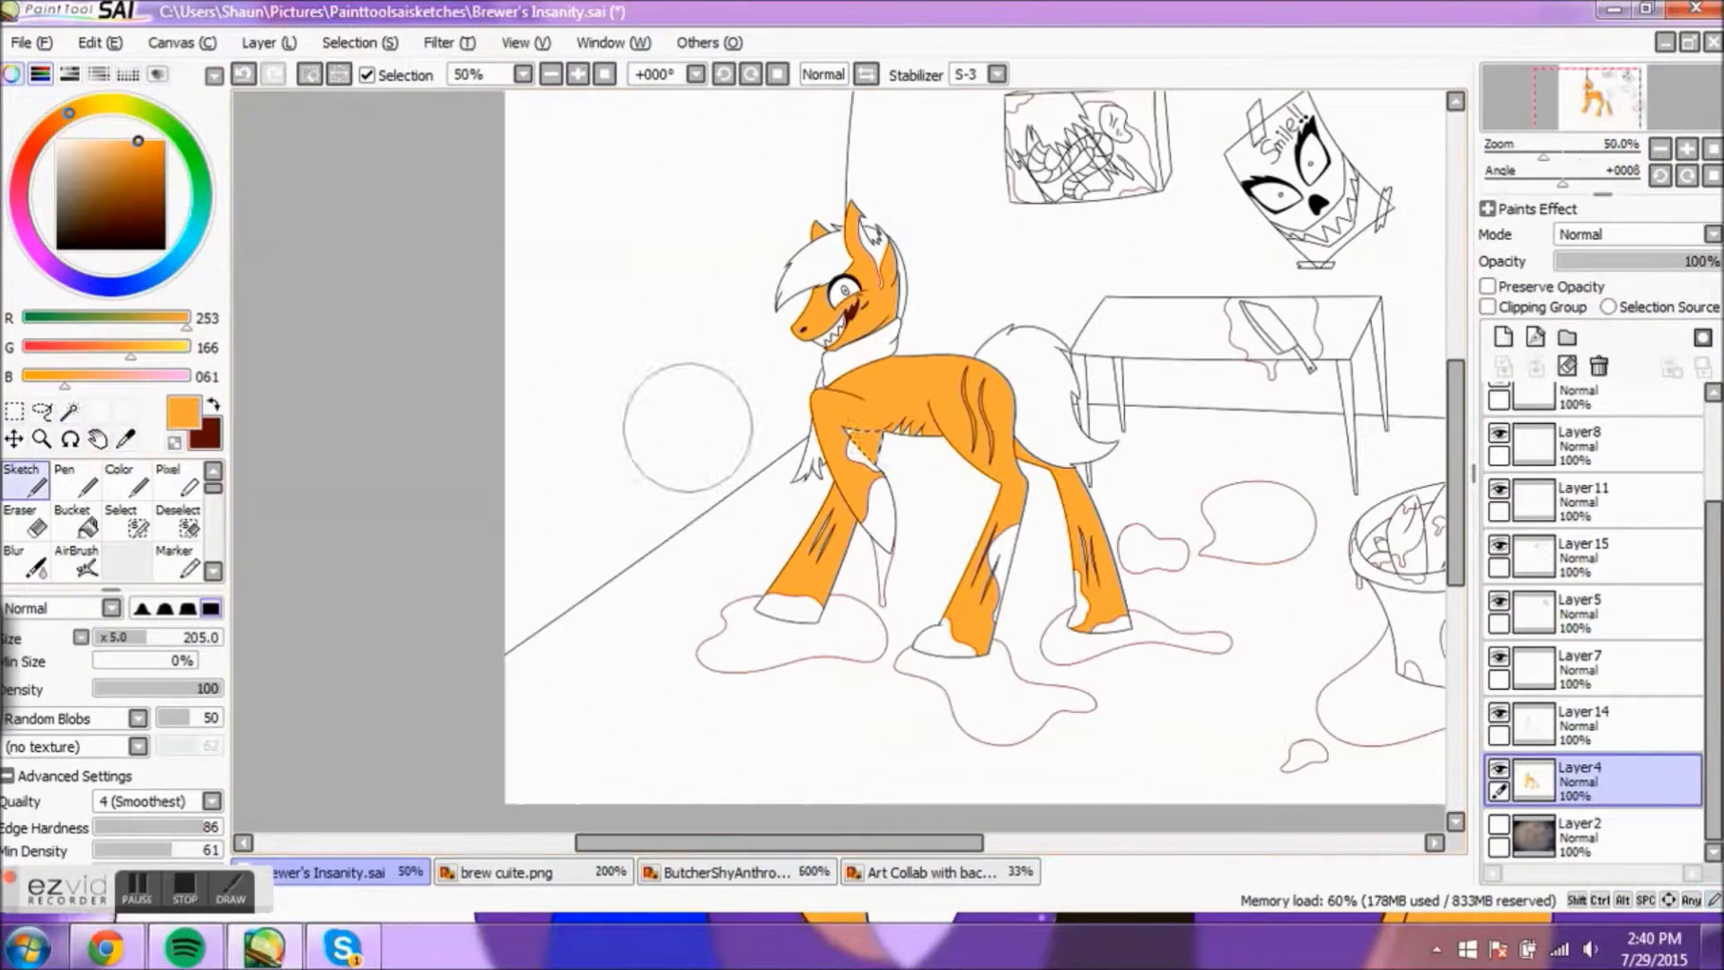
Step: Fill the open corner of the mouth with dark red and the mane and tail with blue on Layer4
left_click(1688, 153)
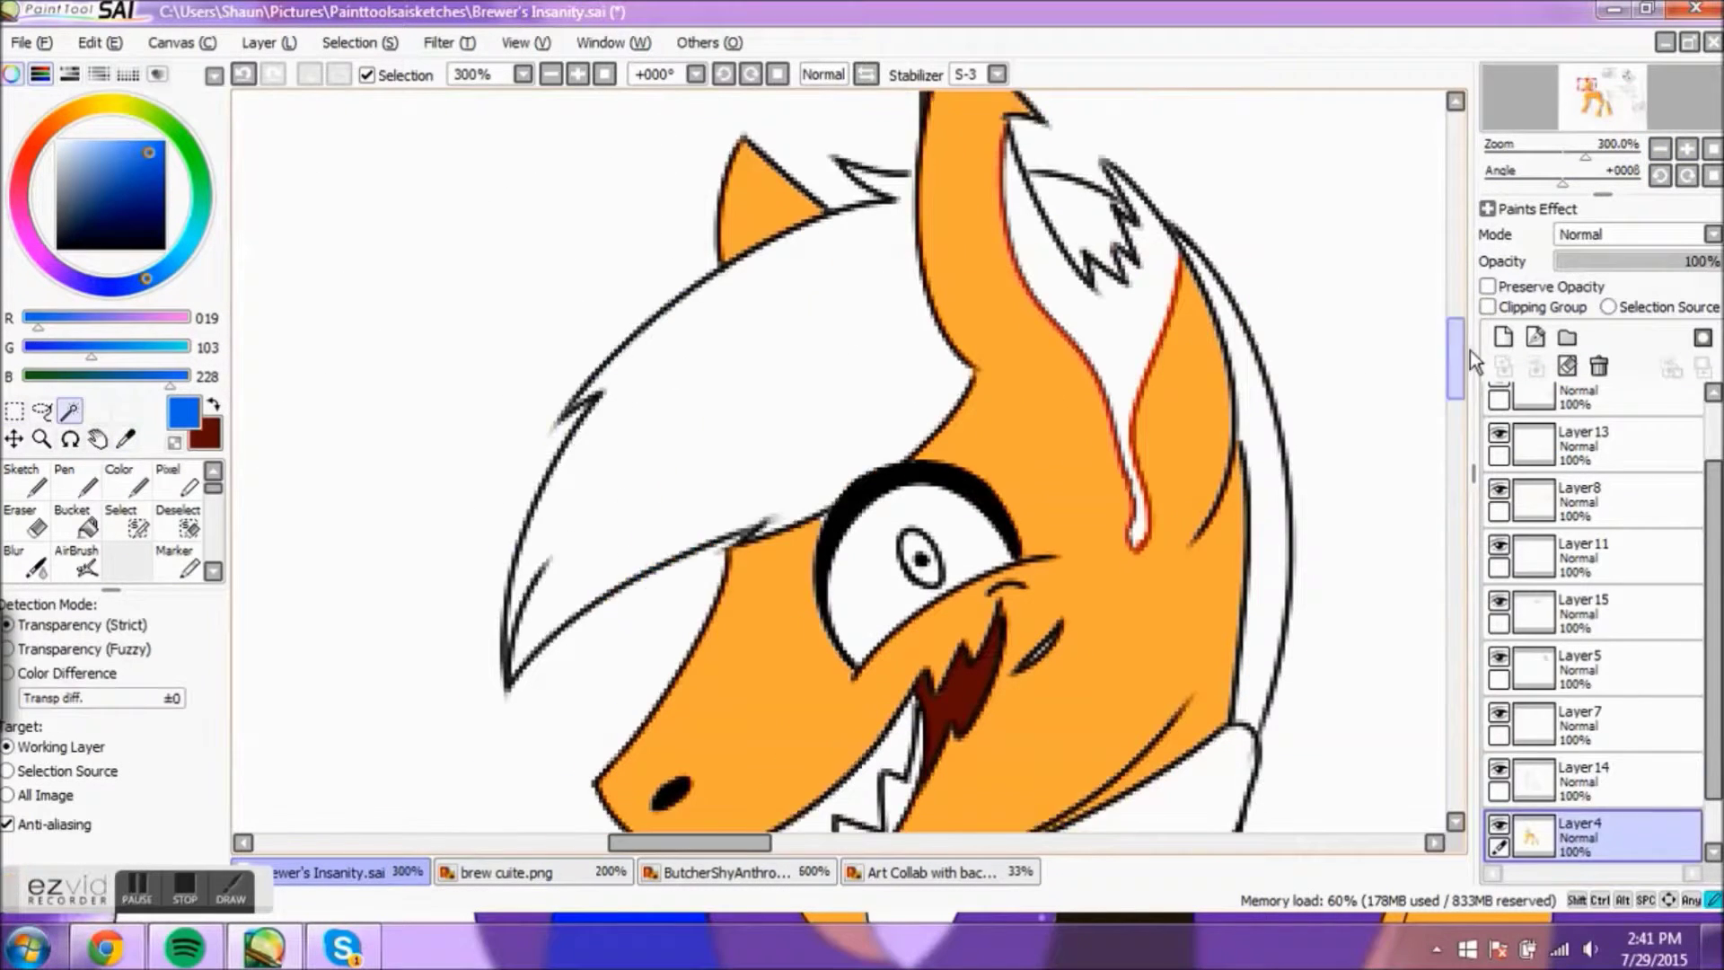
left_click(781, 558)
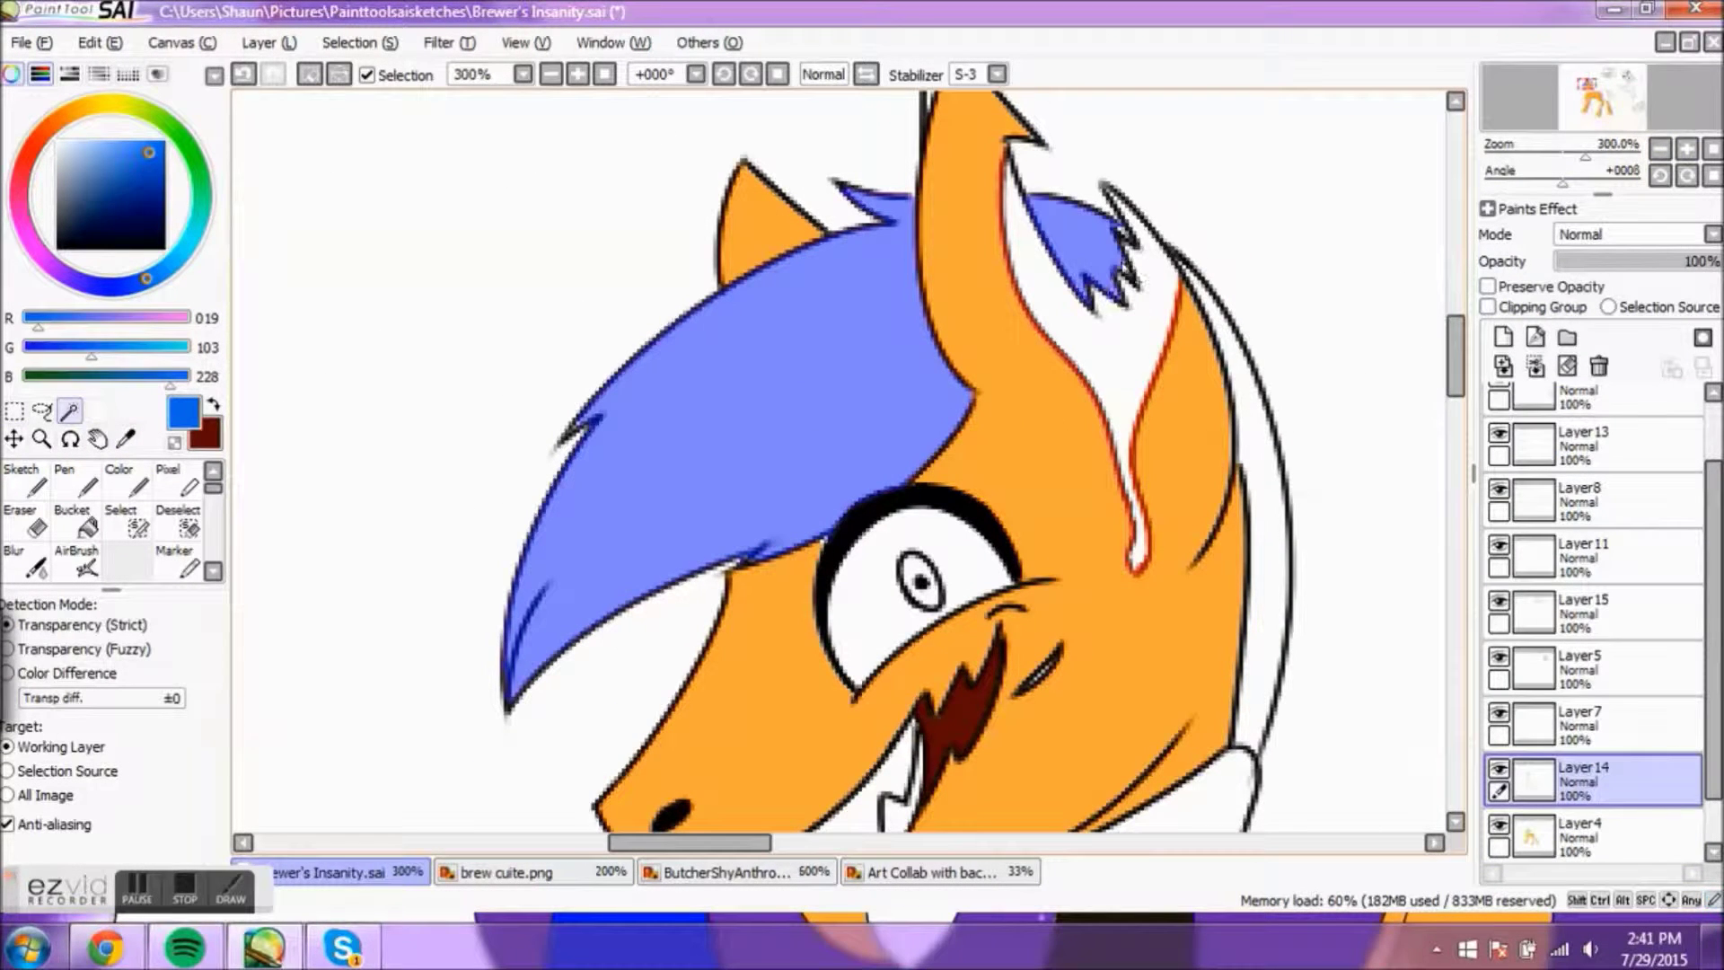
scroll(840, 457, "down", 3)
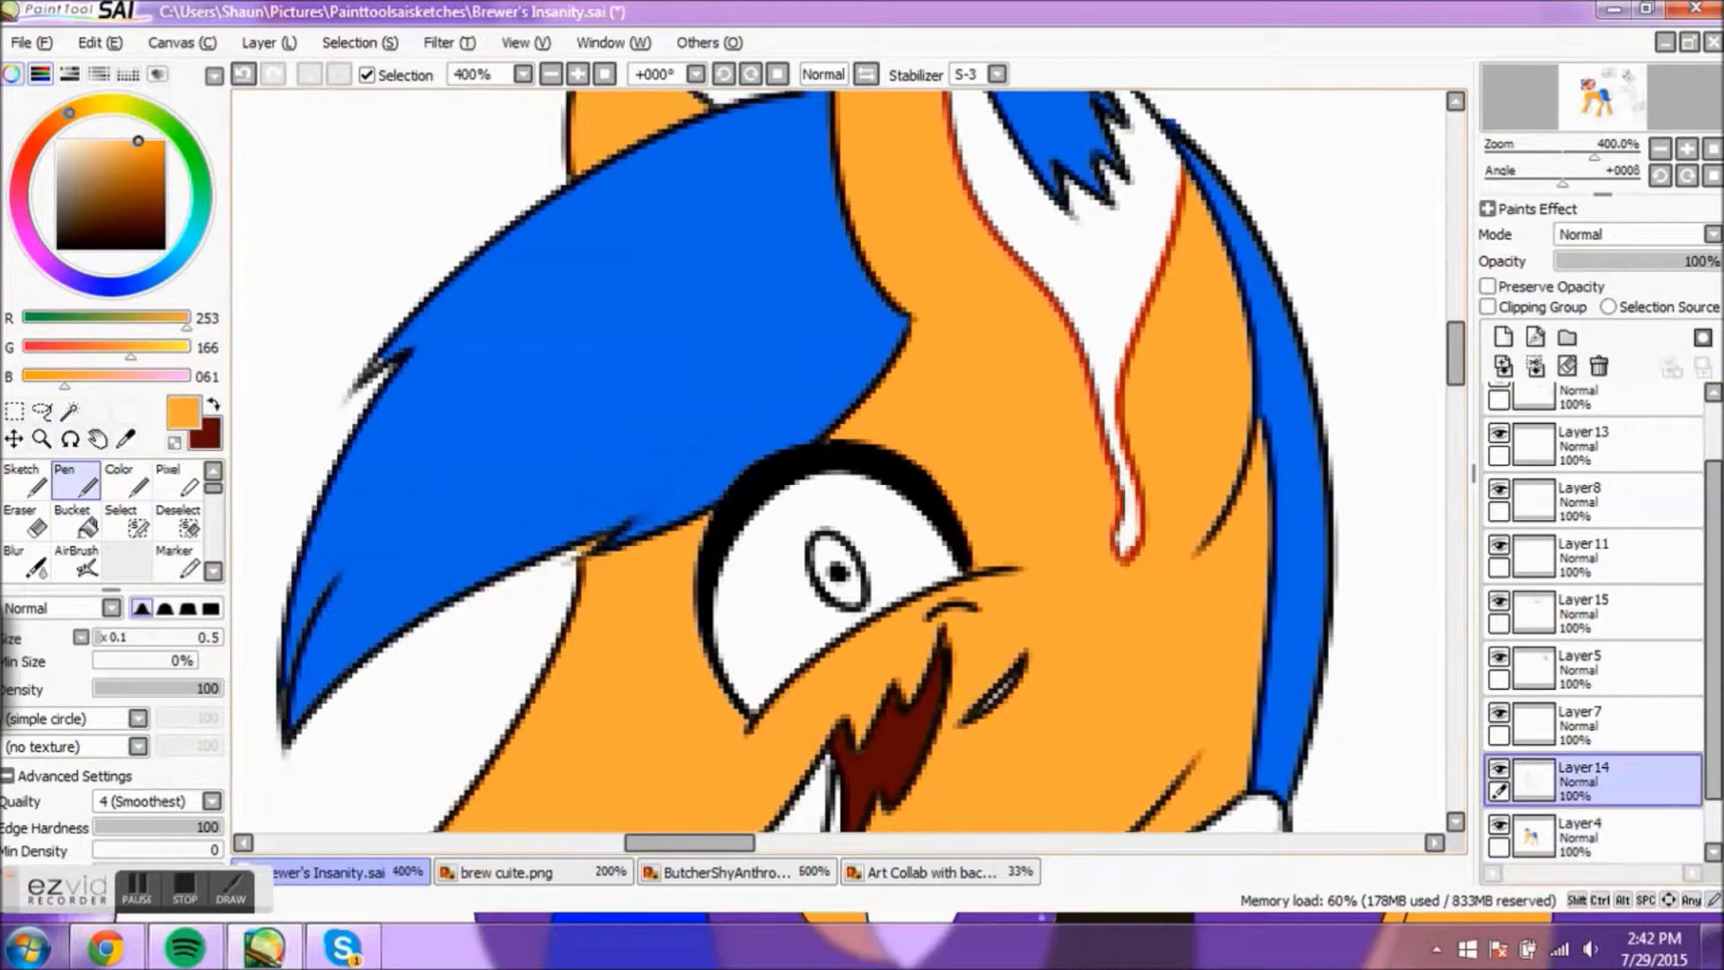
Step: Touch up the black line art around the pony's mouth and scarf on Layer14
mouse_move(1456, 375)
left_mouse_down()
mouse_move(1456, 355)
mouse_move(1456, 410)
left_mouse_up()
key("e")
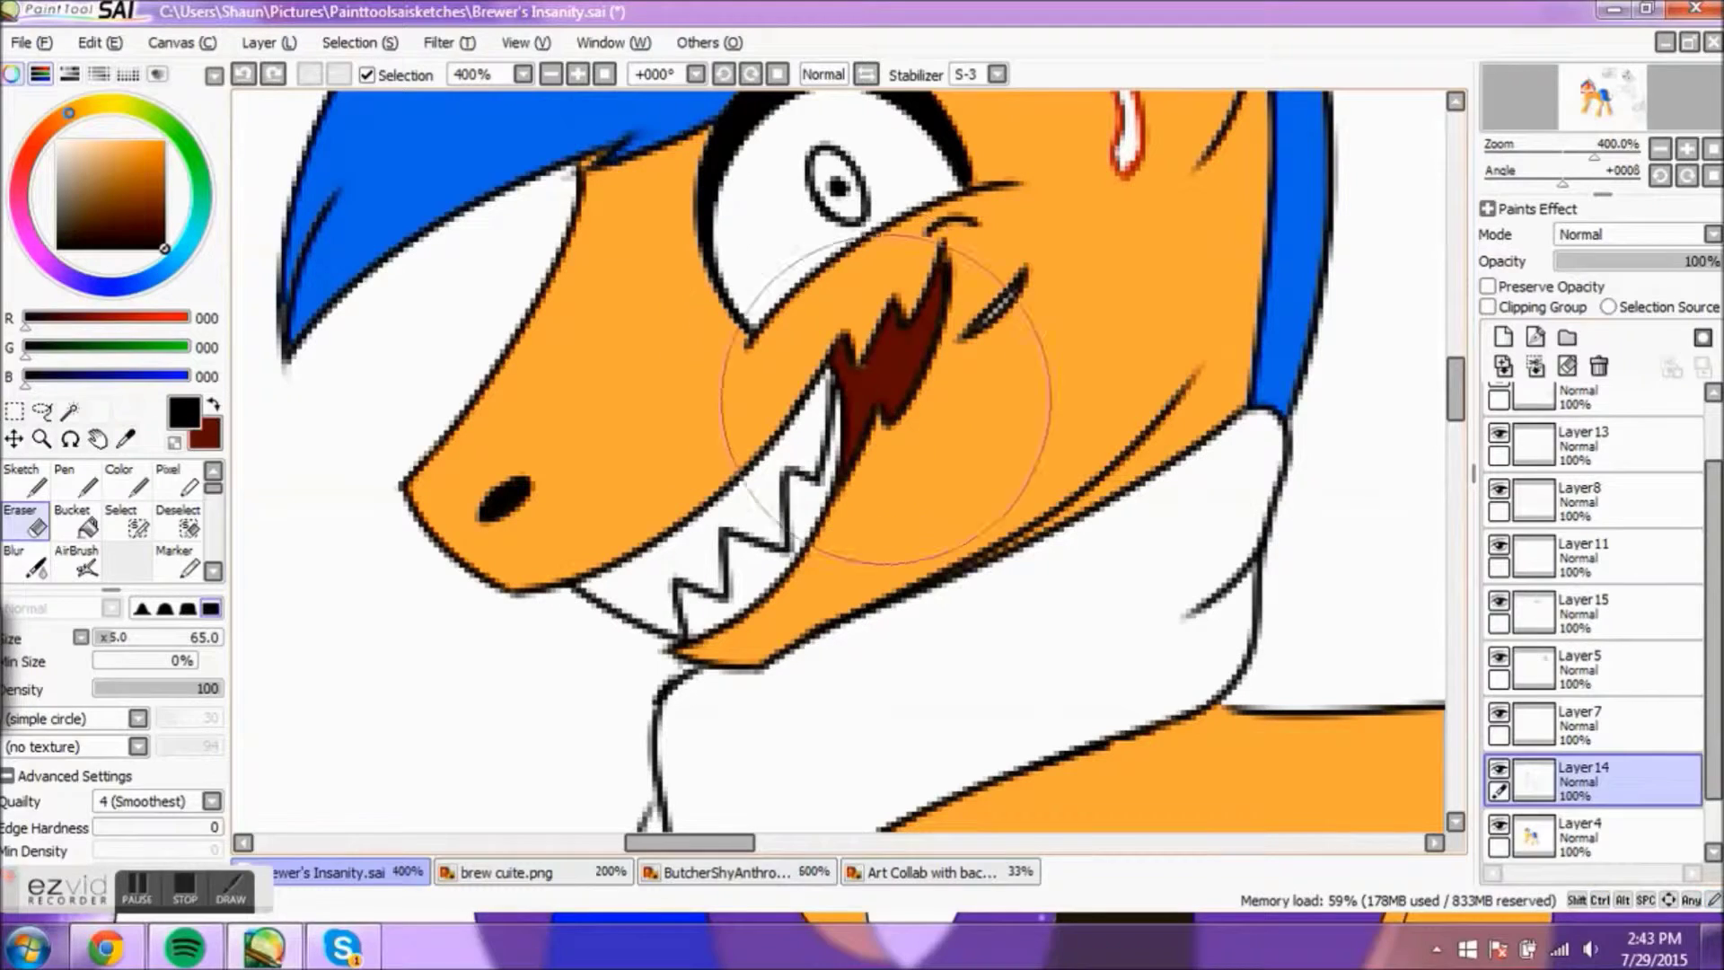
key("n")
Step: Select the scarf and its hanging end with the Magic Wand and fill them with purple on Layer4
key("ctrl+plus")
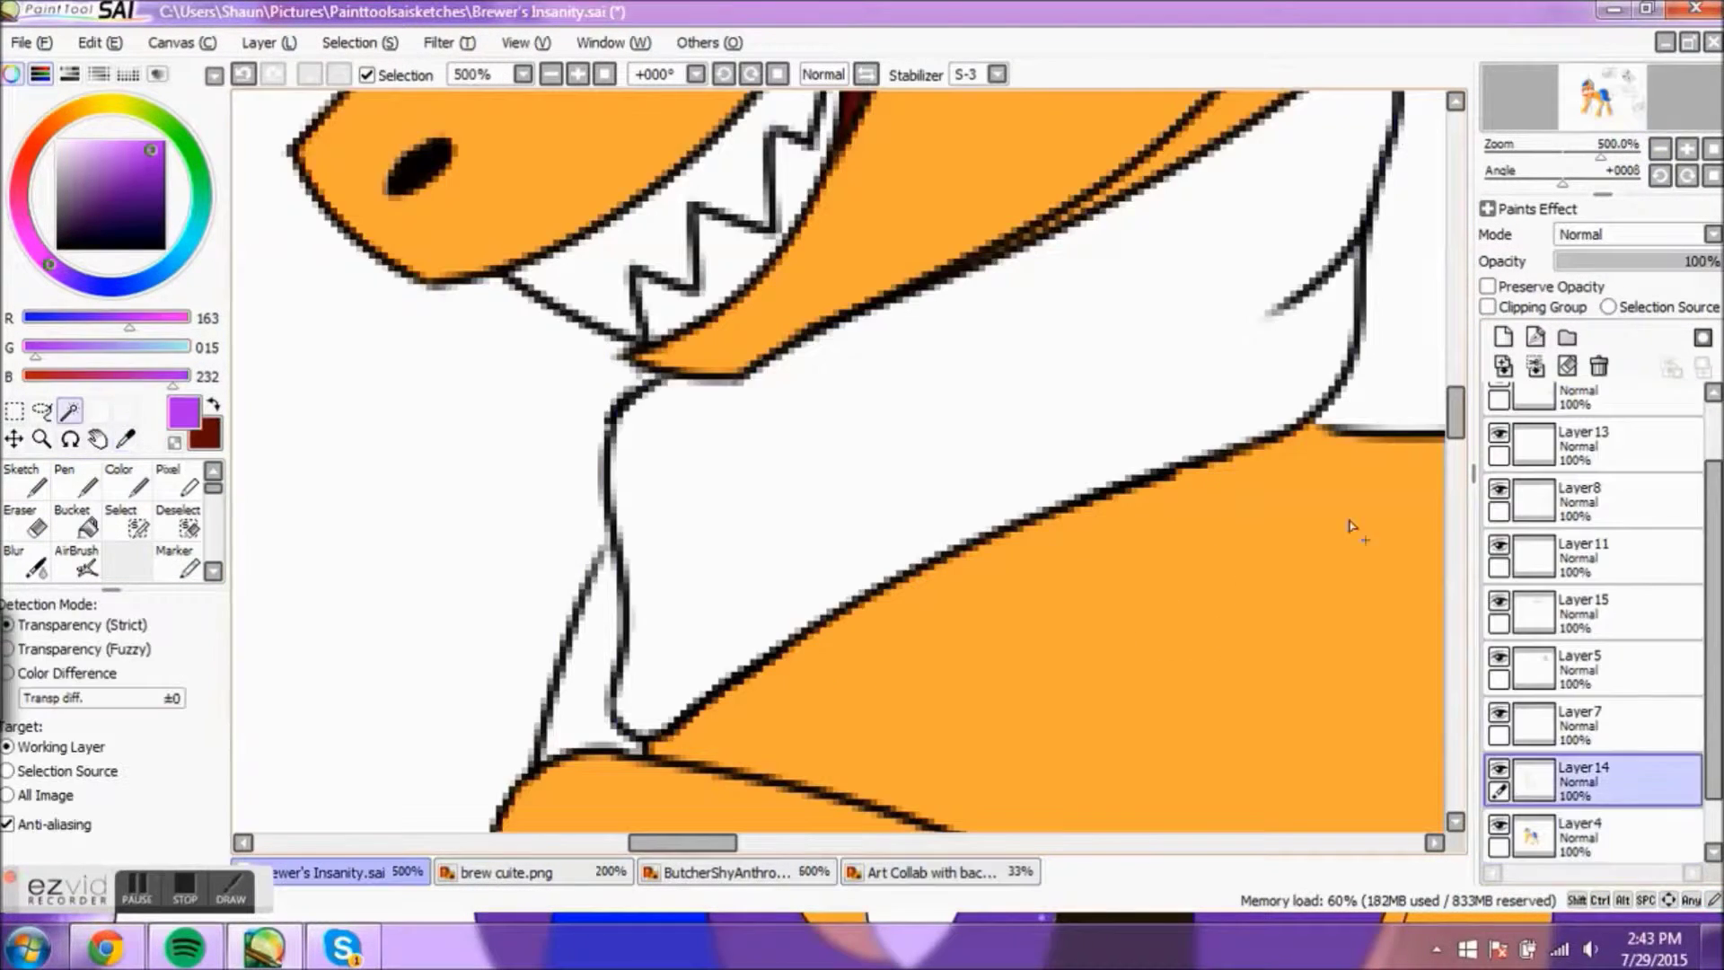
left_click(628, 664)
scroll(588, 663, "down", 5)
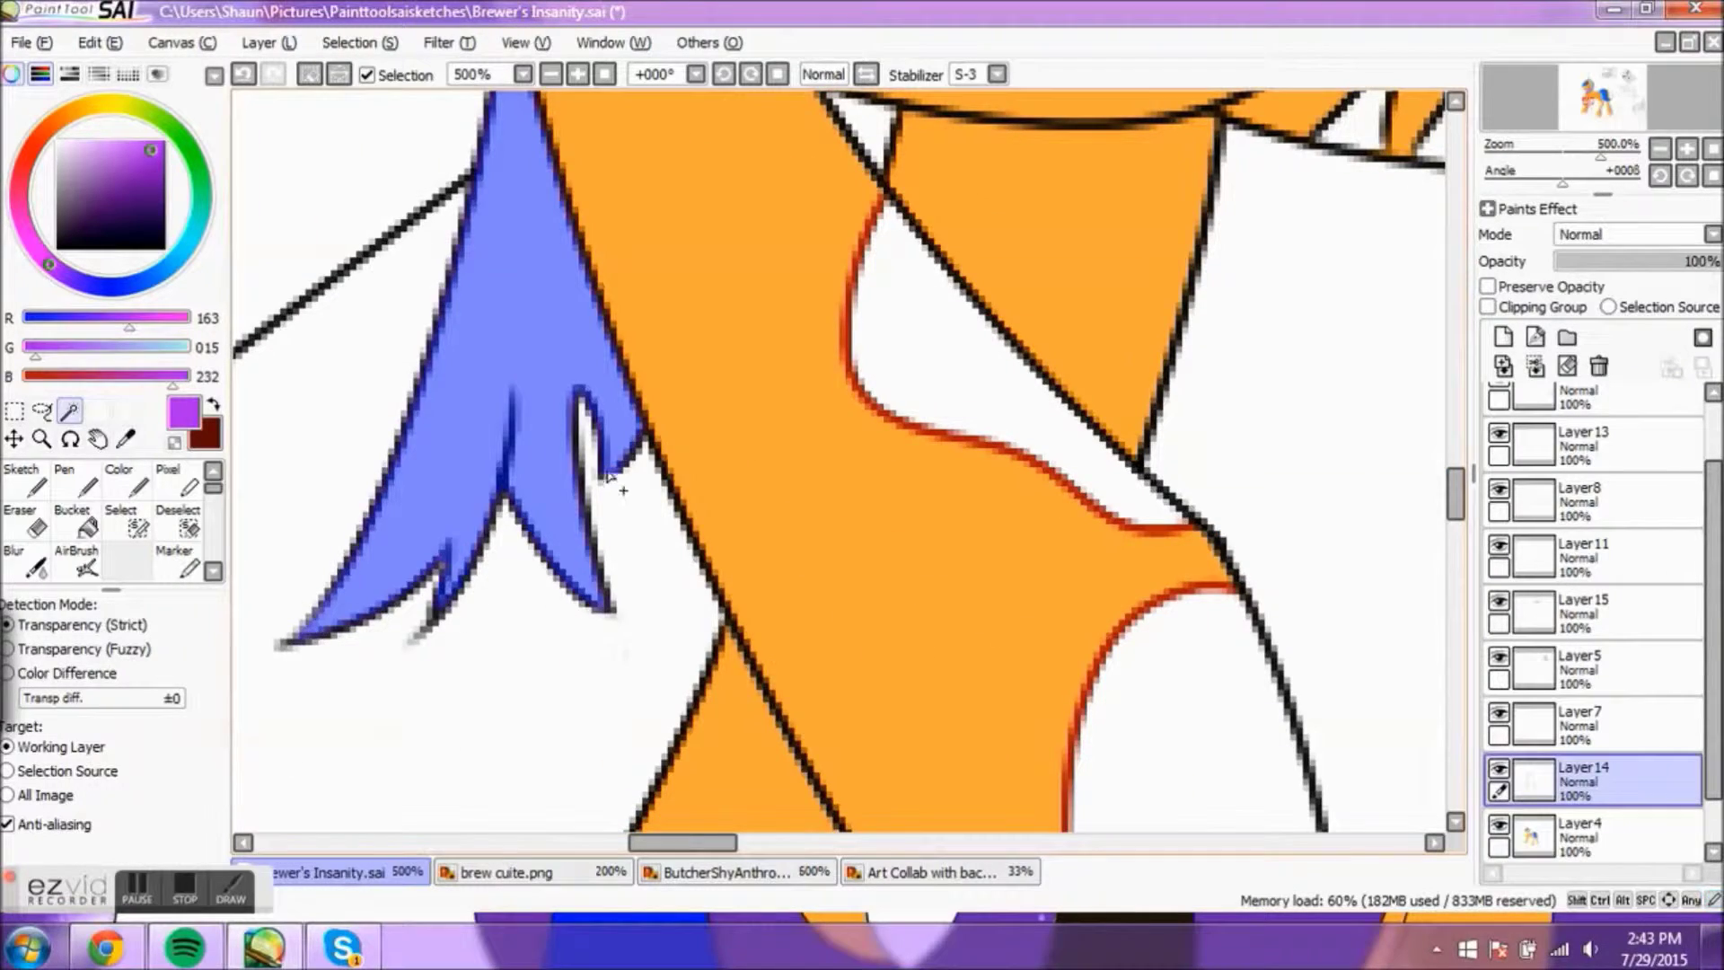
key("ctrl+minus")
key("ctrl+minus")
key("ctrl+minus")
key("n")
left_click(500, 730, "ctrl")
key("ctrl+plus")
key("ctrl+plus")
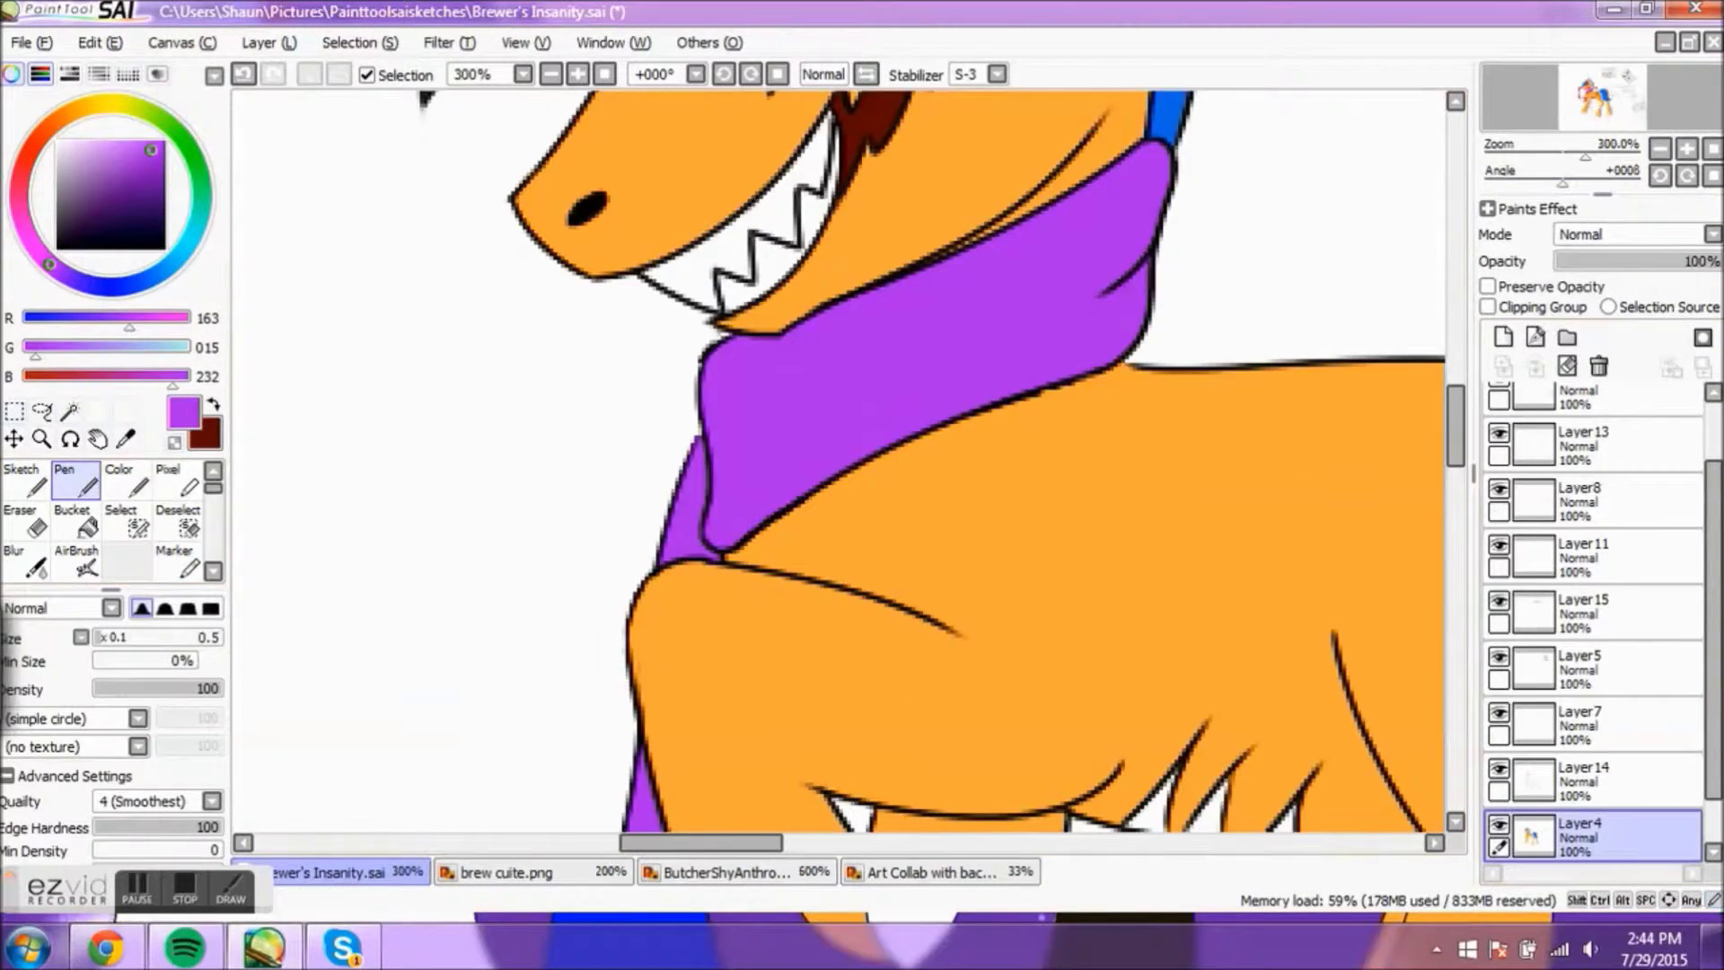
key("ctrl+plus")
Step: Sample the mouth's dark red and select the two cuts on the far foreleg on Layer14 with the Magic Wand
left_click(126, 438)
key("ctrl+minus")
key("ctrl+minus")
key("ctrl+plus")
key("ctrl+plus")
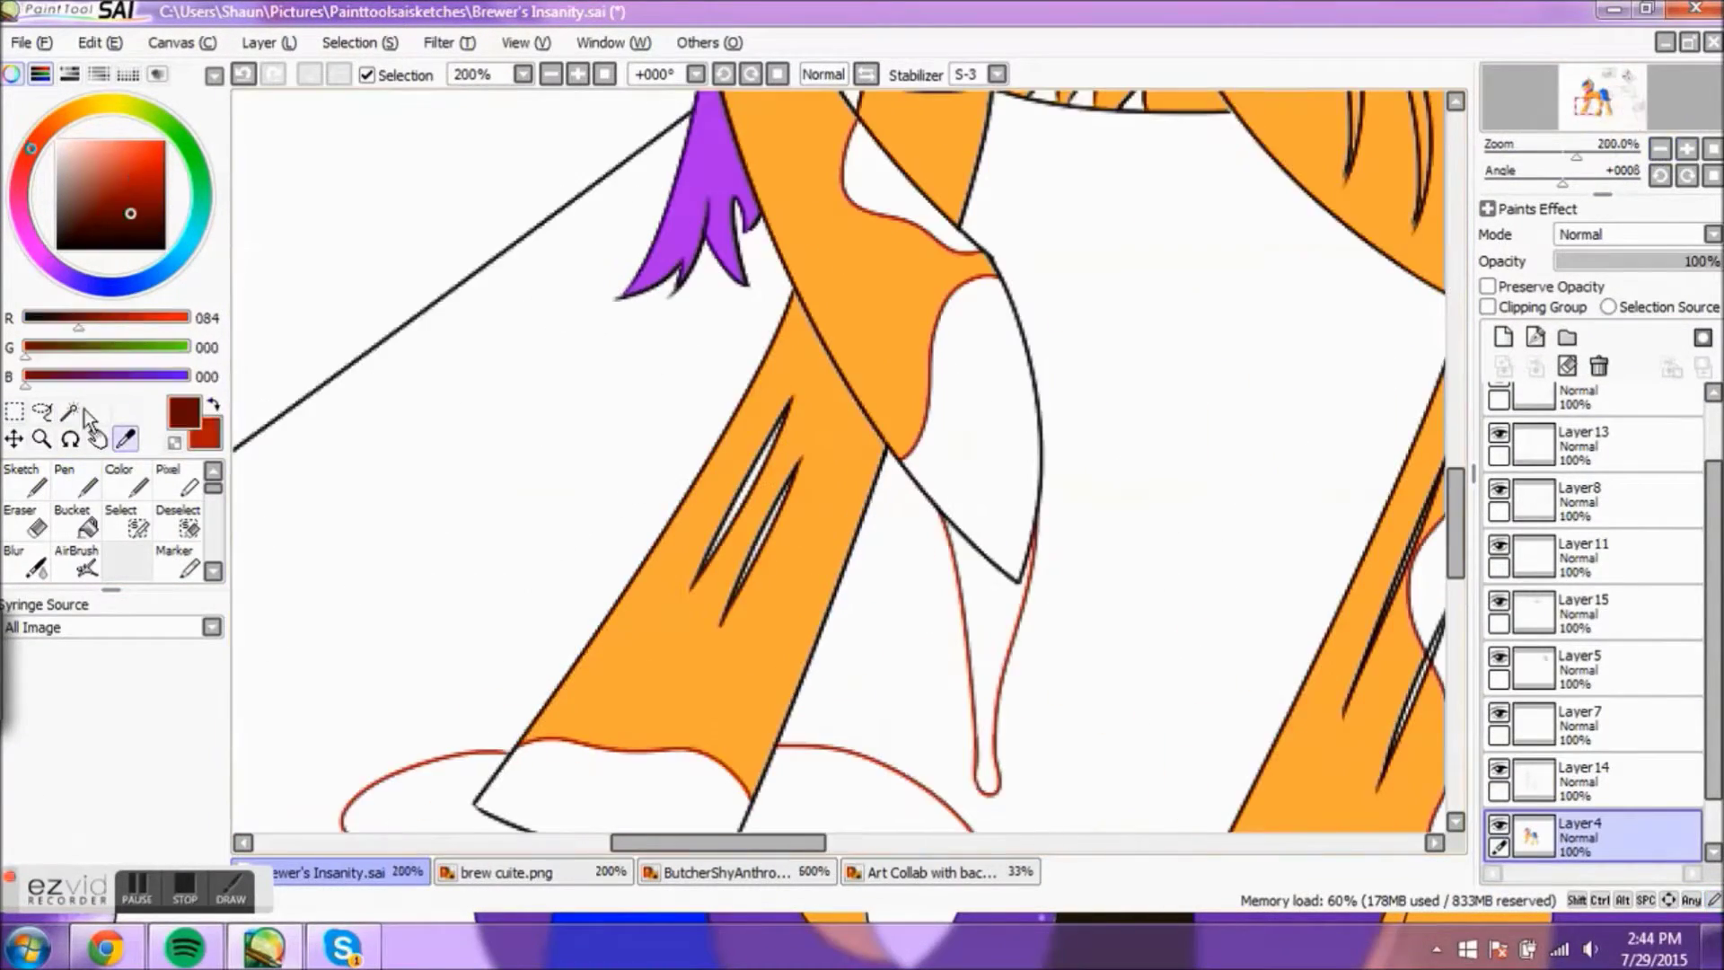
left_click(69, 411)
left_click(1580, 777)
key("ctrl+plus")
key("ctrl+plus")
key("ctrl+plus")
left_click(687, 205)
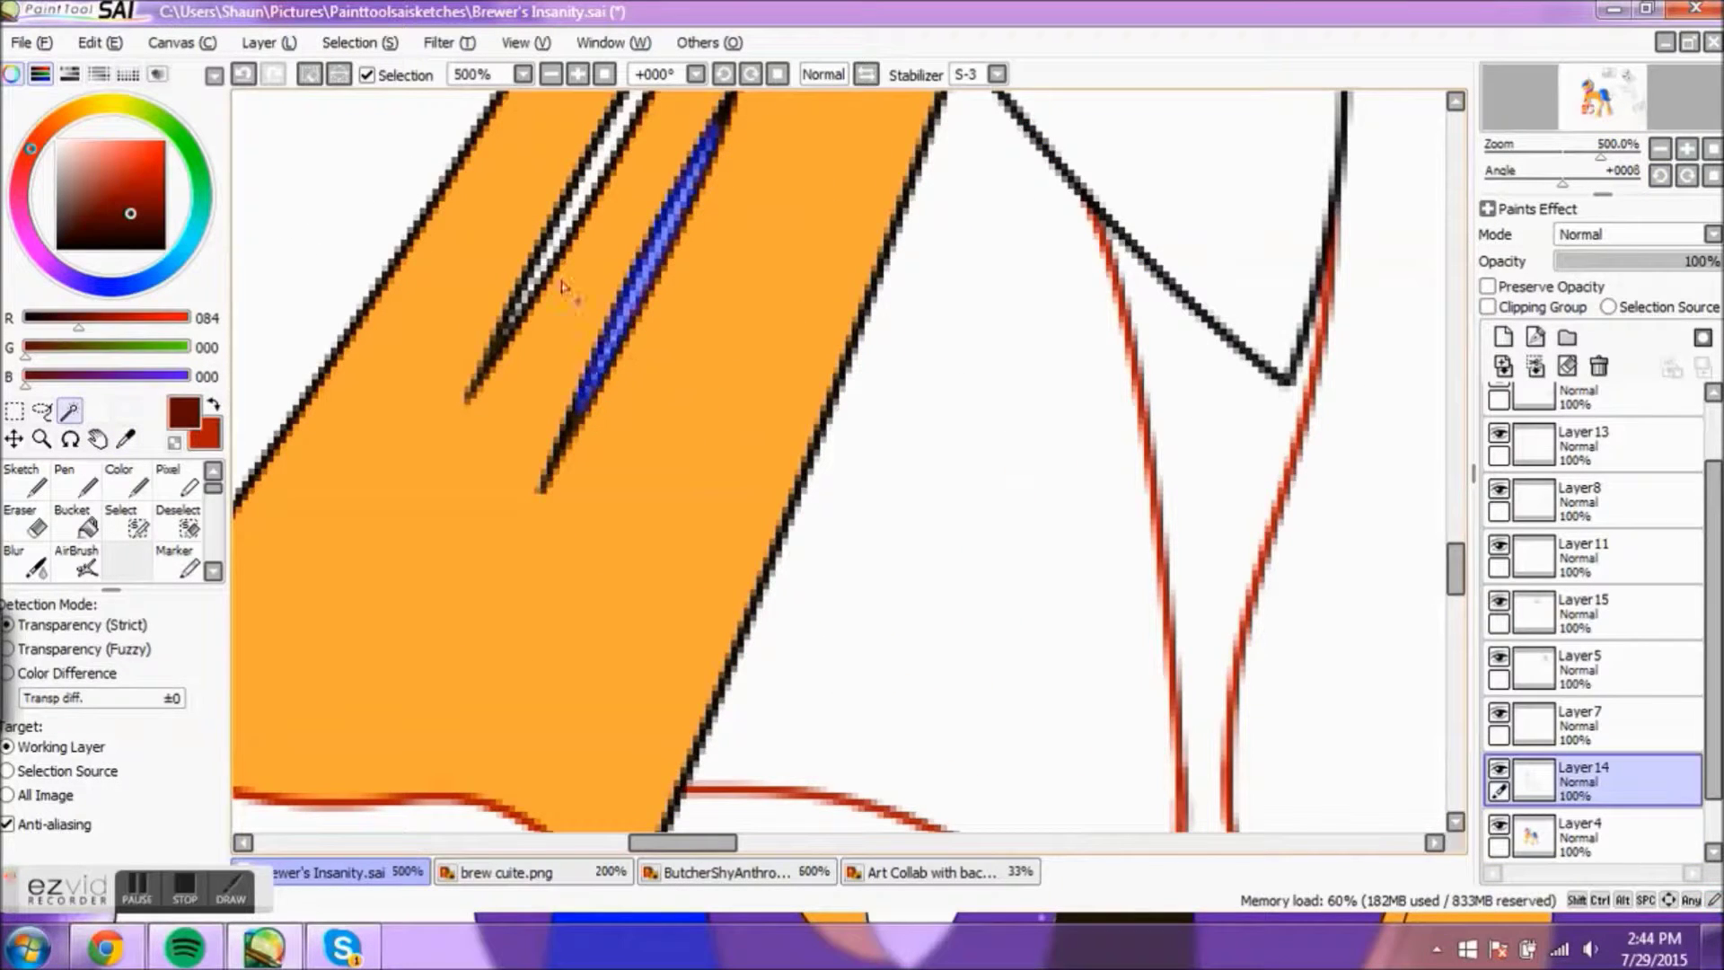
scroll(563, 285, "up", 5)
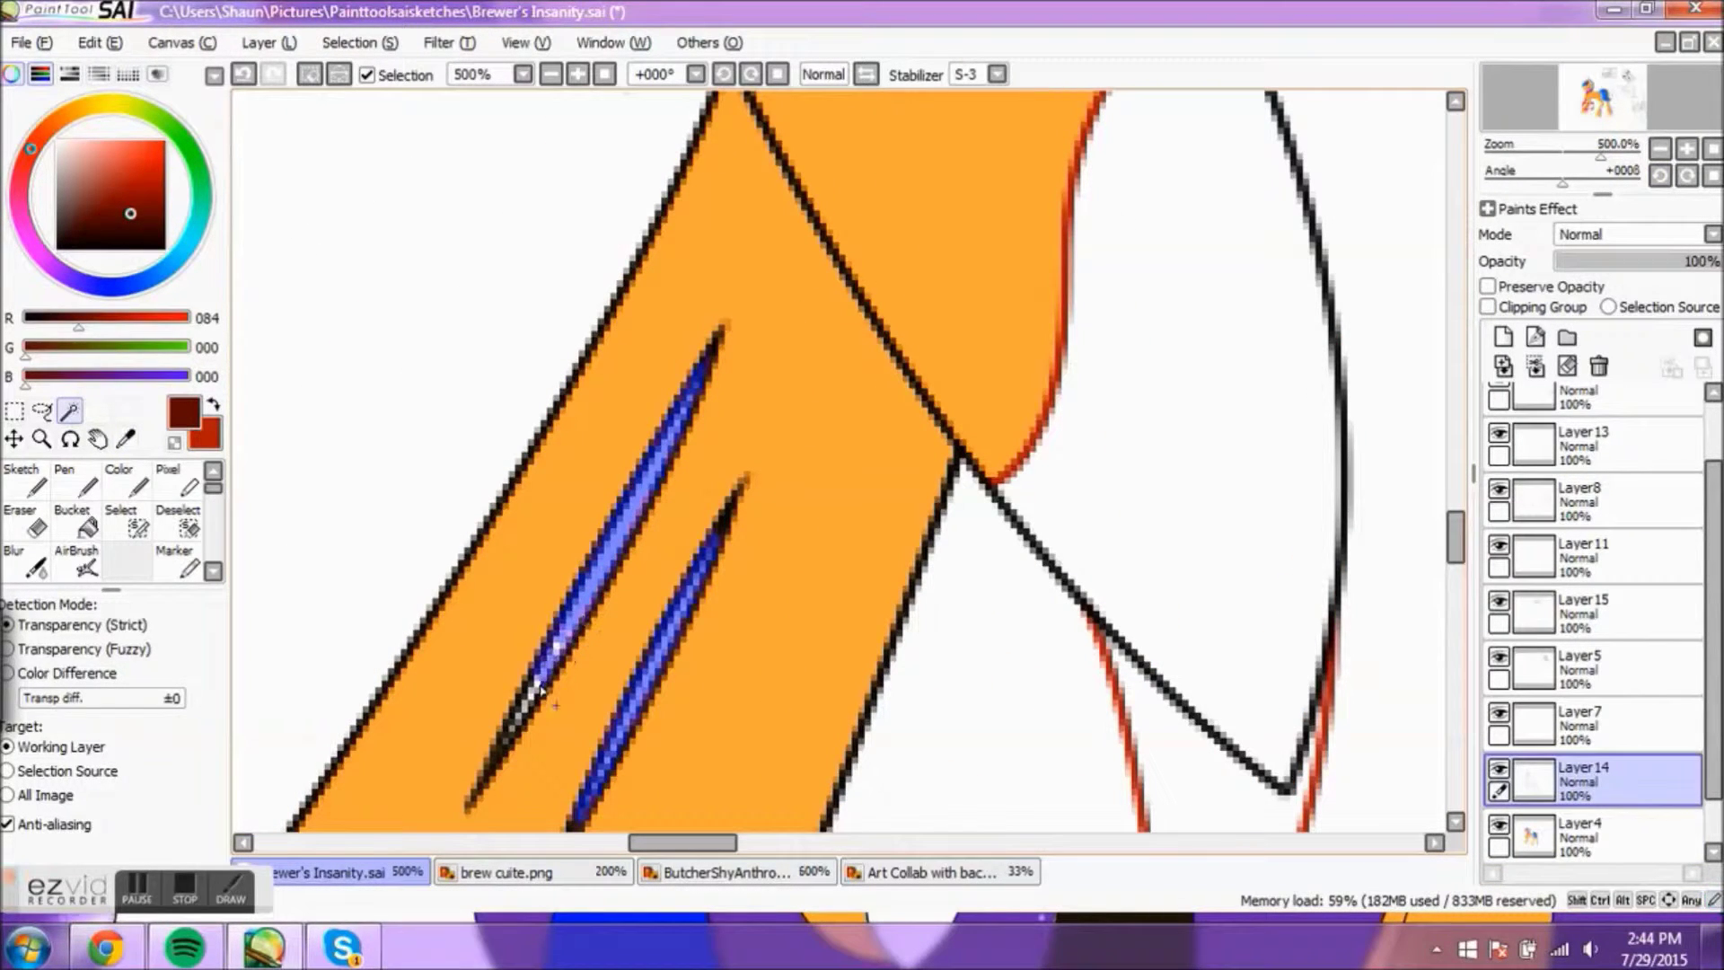
scroll(558, 651, "up", 5)
Step: Add the small cut on the pony's cheek to the Magic Wand selection
key("ctrl+minus")
scroll(1289, 511, "right", 5)
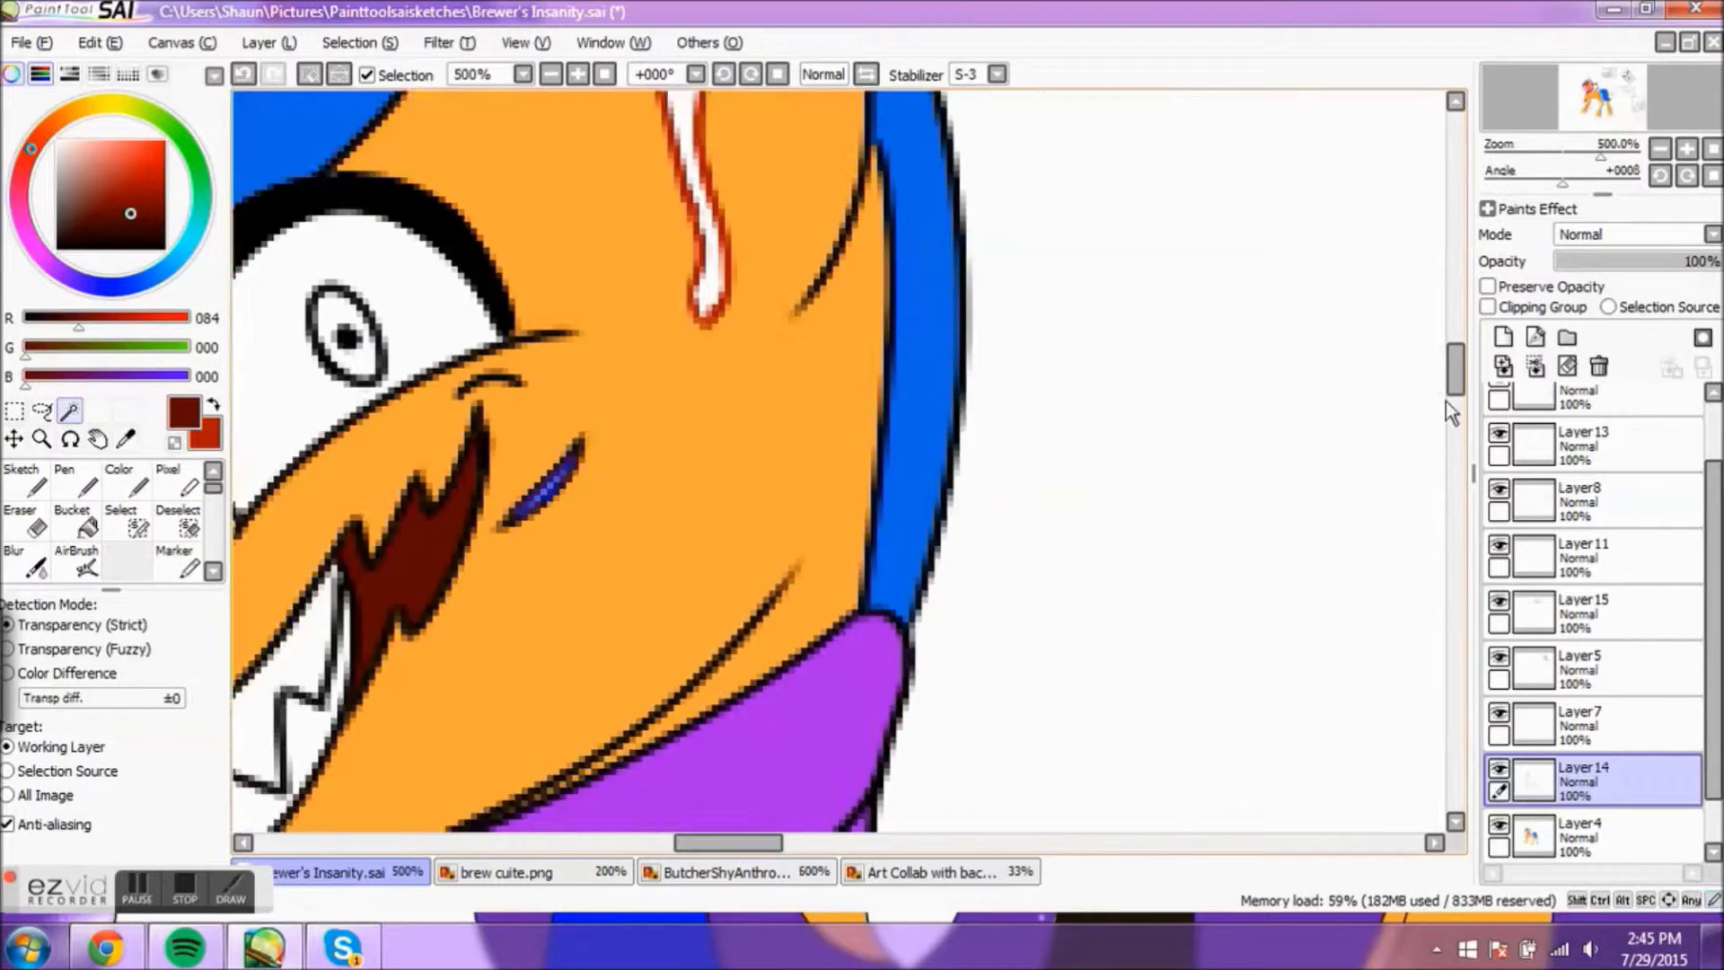
key("ctrl+plus")
left_click(1111, 327)
Step: Add the interiors of the two cuts on the near hind leg to the Magic Wand selection
scroll(908, 269, "down", 5)
scroll(908, 270, "right", 3)
left_click(1023, 572)
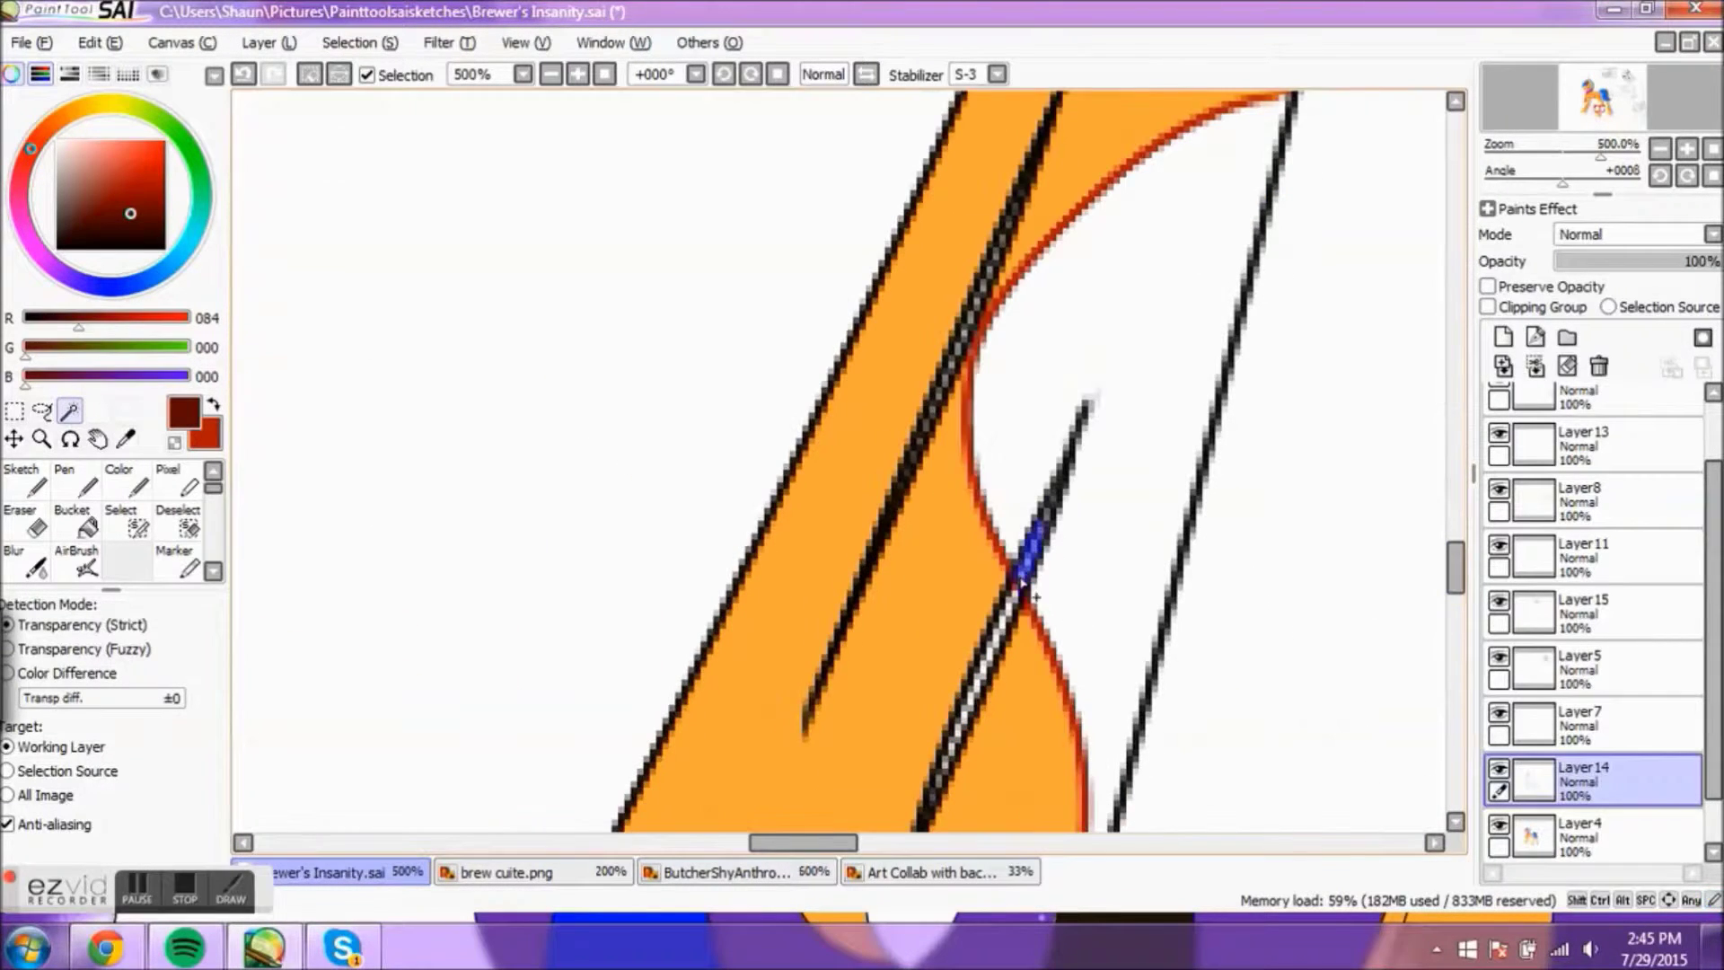
scroll(1401, 500, "up", 4)
left_click(1015, 548)
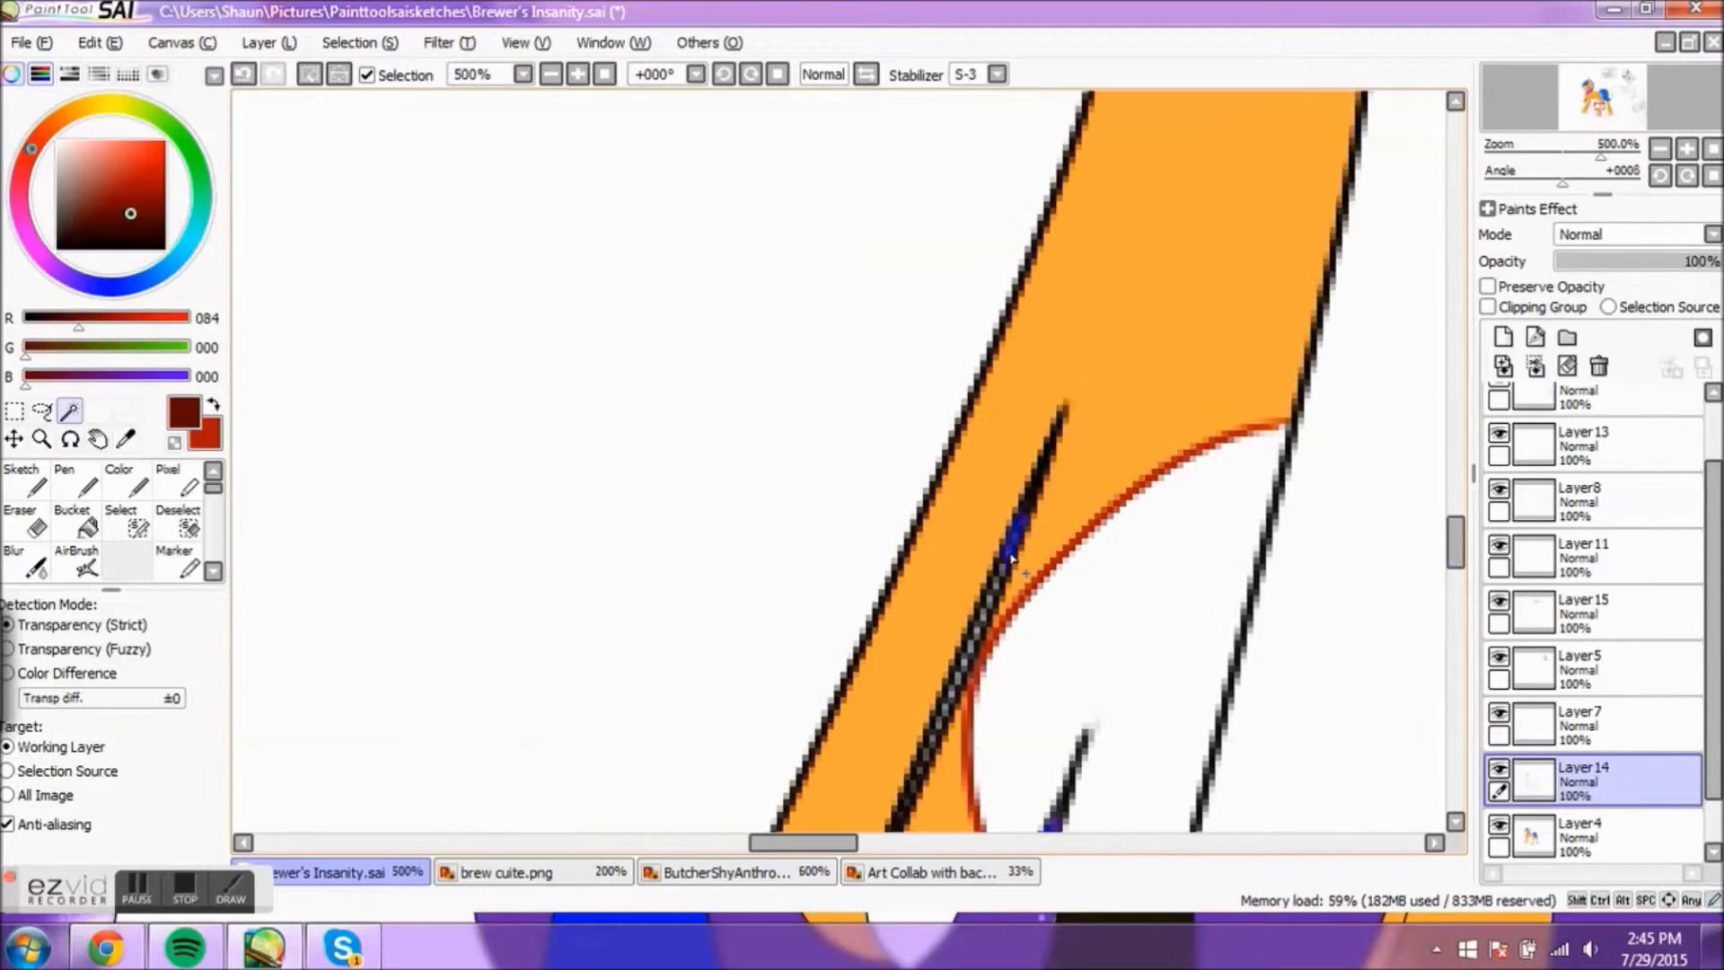
Step: Add the two cuts on the far hind leg to the selection and fill the pony's cuts with dark red on Layer4
scroll(1009, 678, "down", 3)
scroll(934, 837, "right", 3)
scroll(934, 629, "up", 2)
left_click(904, 618)
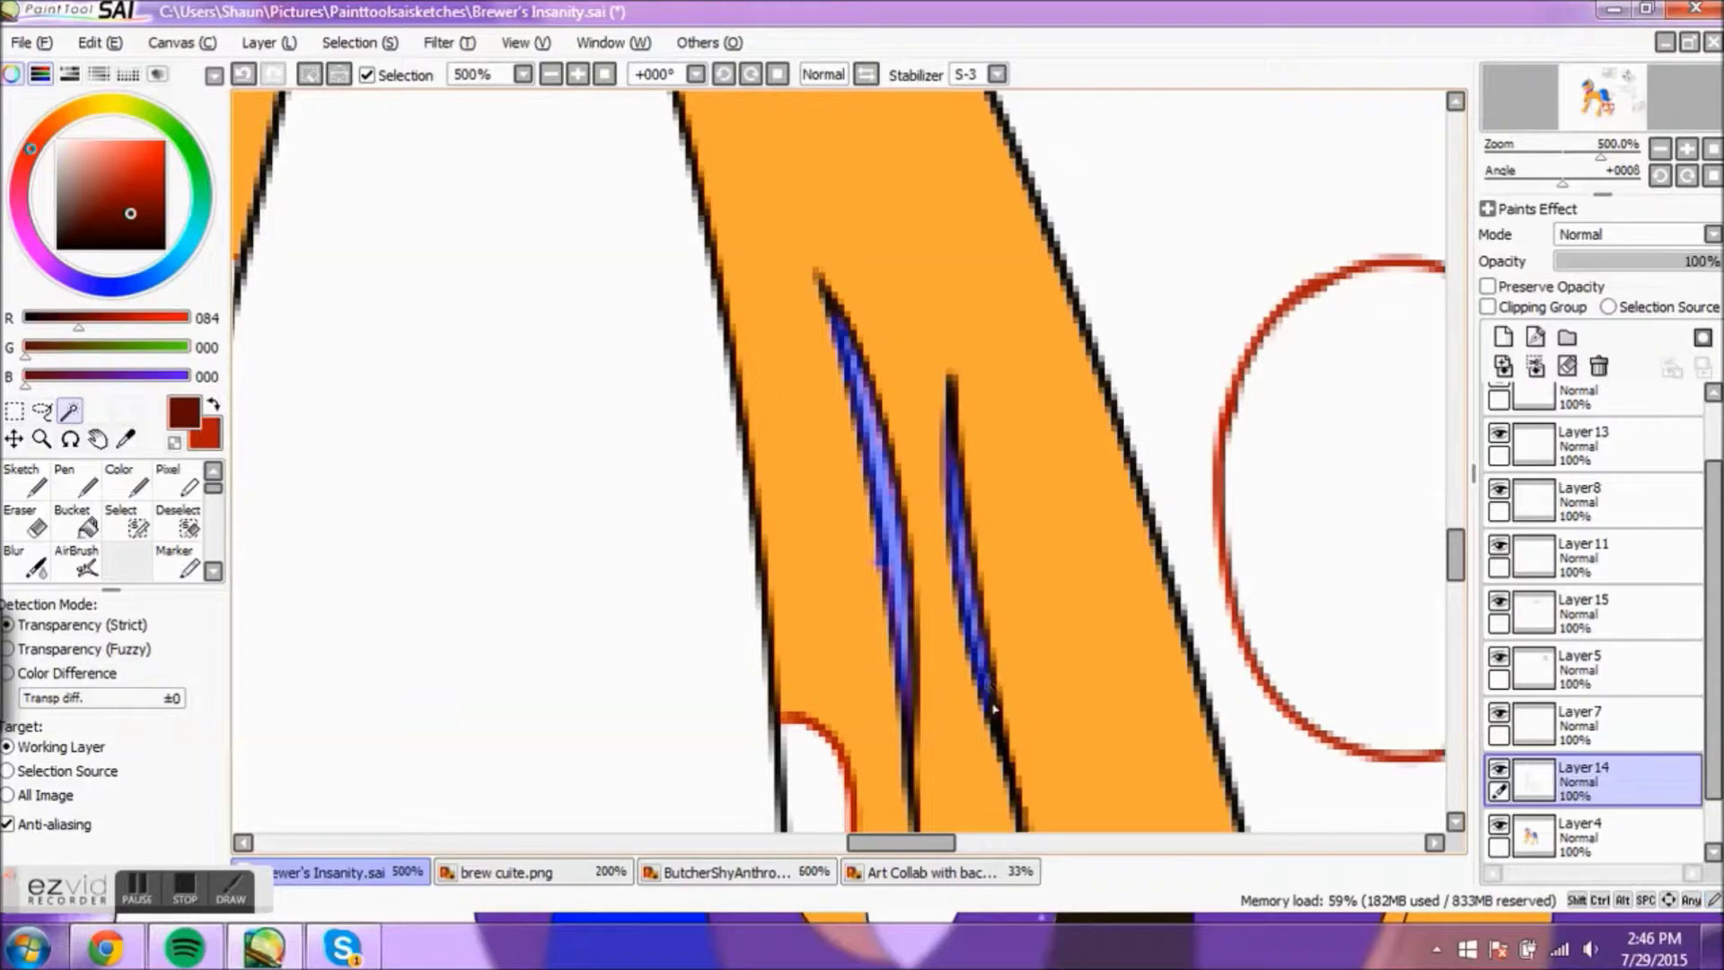
scroll(992, 705, "down", 8)
left_click(36, 480)
left_click(1589, 831)
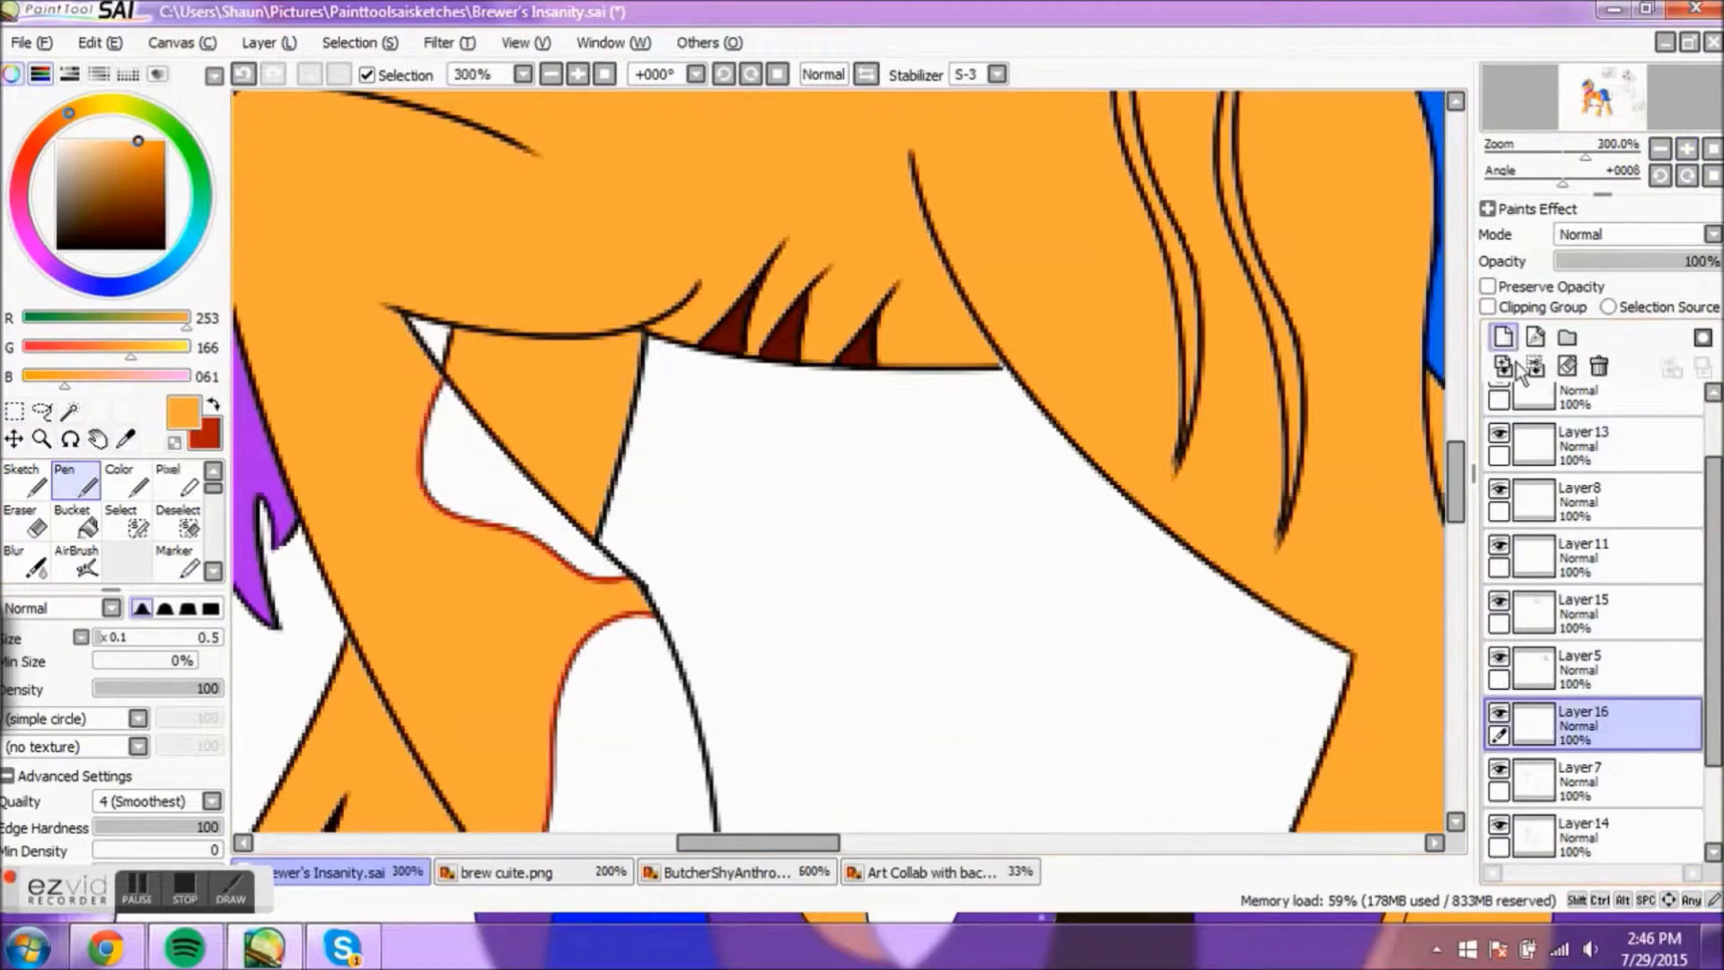
Step: Place Layer16 below Layer7 and fill the two long flank cuts with dark red on it
left_click(1580, 722)
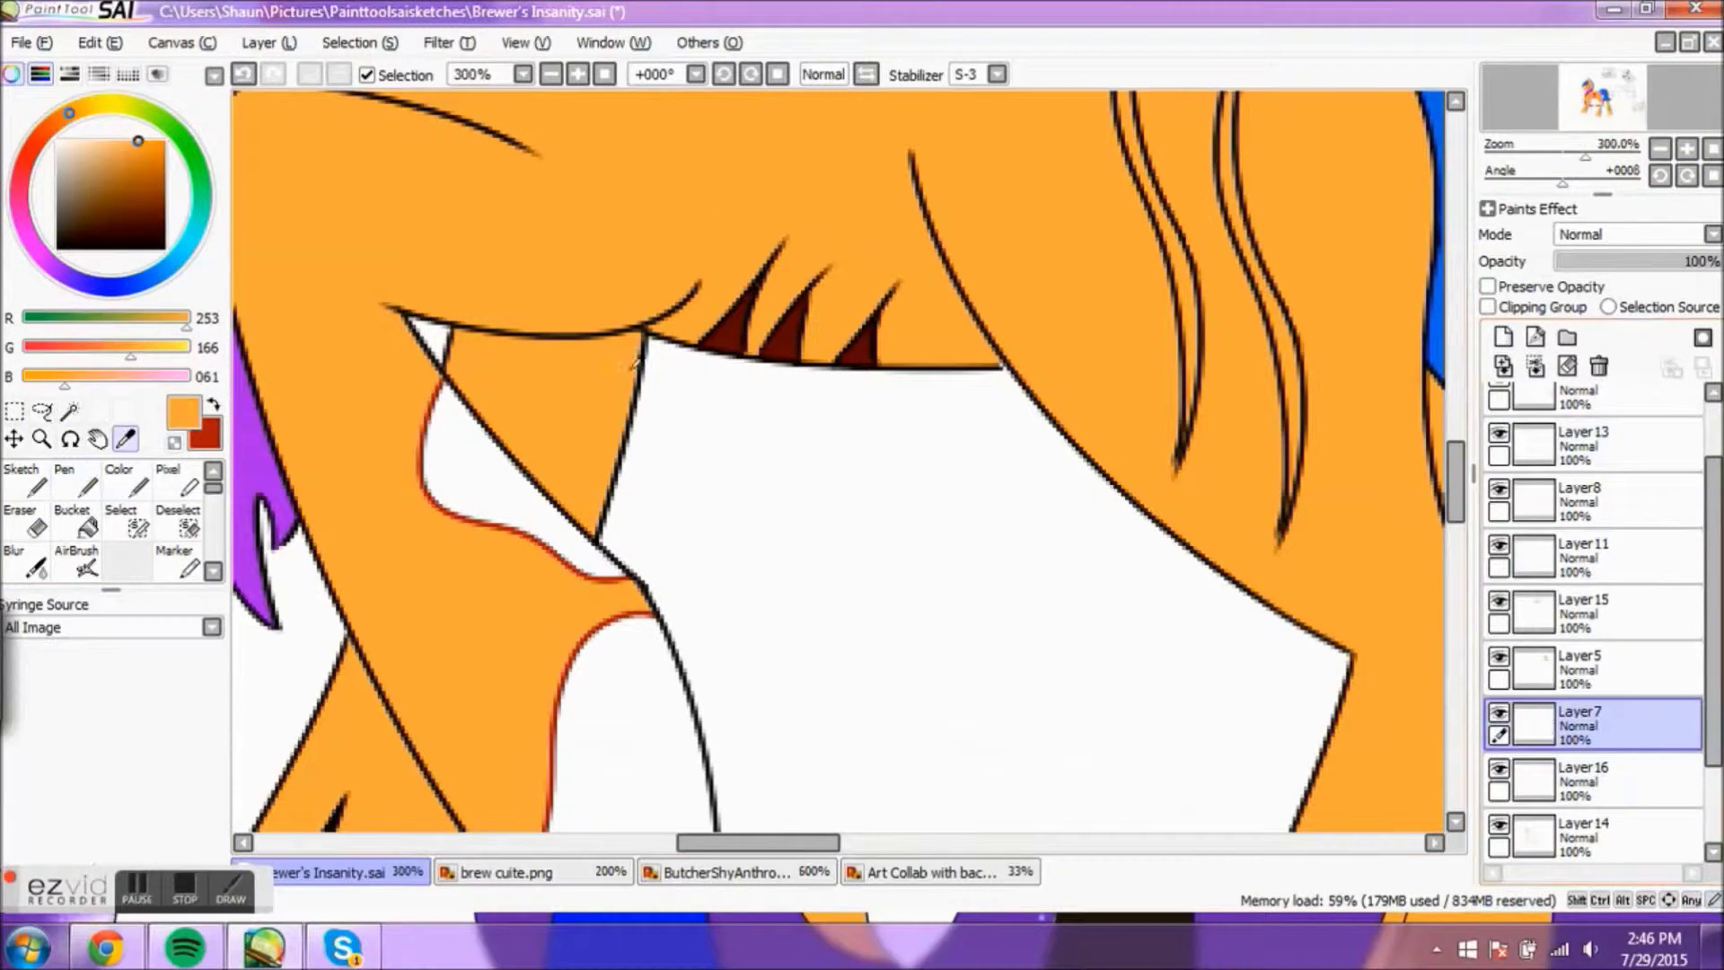
left_click(1499, 660)
left_click_drag(1456, 485, 1459, 467)
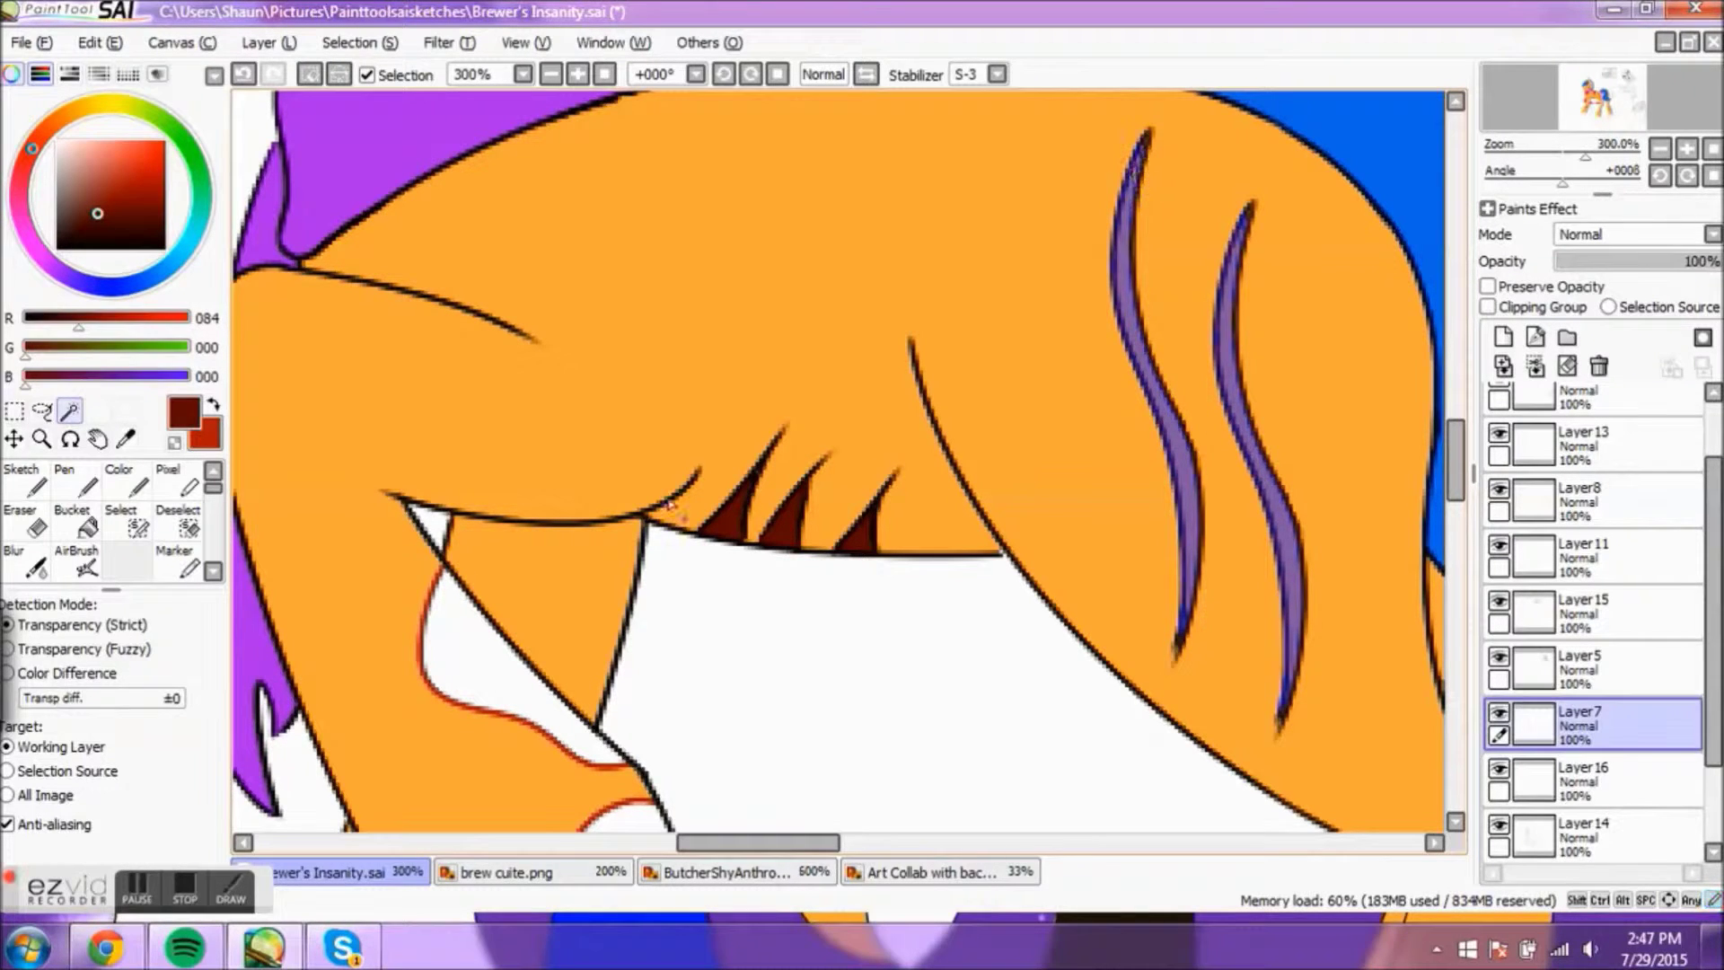
key("ctrl+d")
key("e")
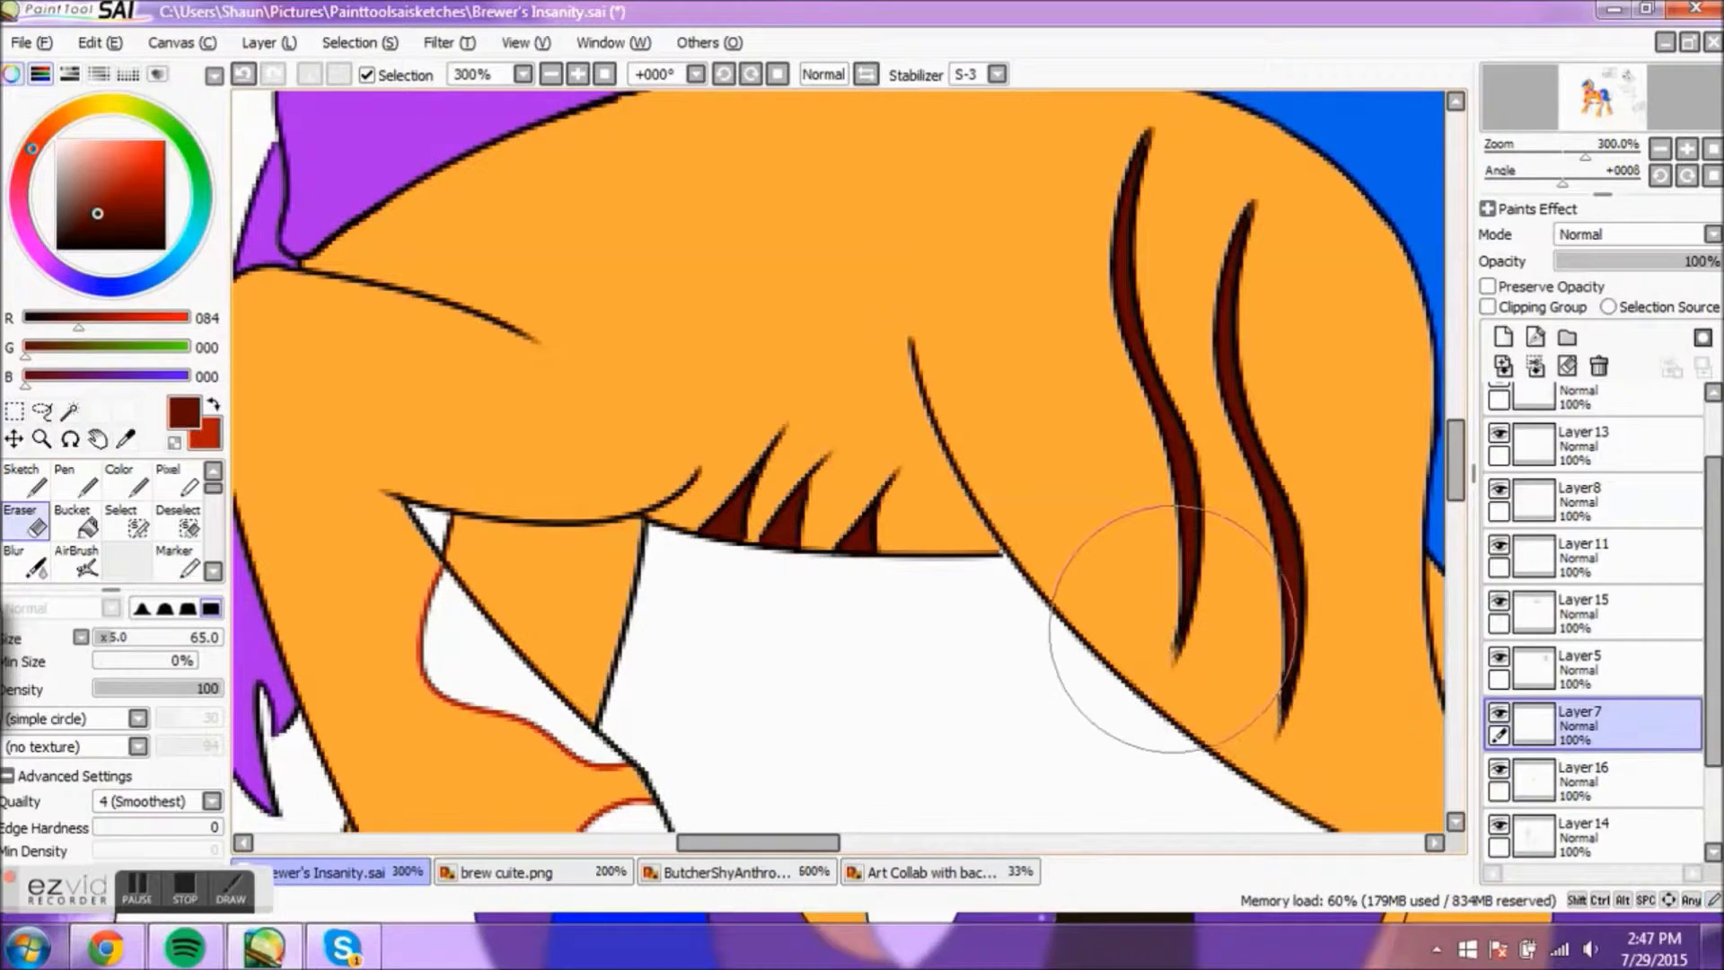
Step: Touch up the flank cuts' dark red fill on Layer16 and merge Layer7 down into it
left_click(1580, 779)
key("n")
left_click(1535, 365)
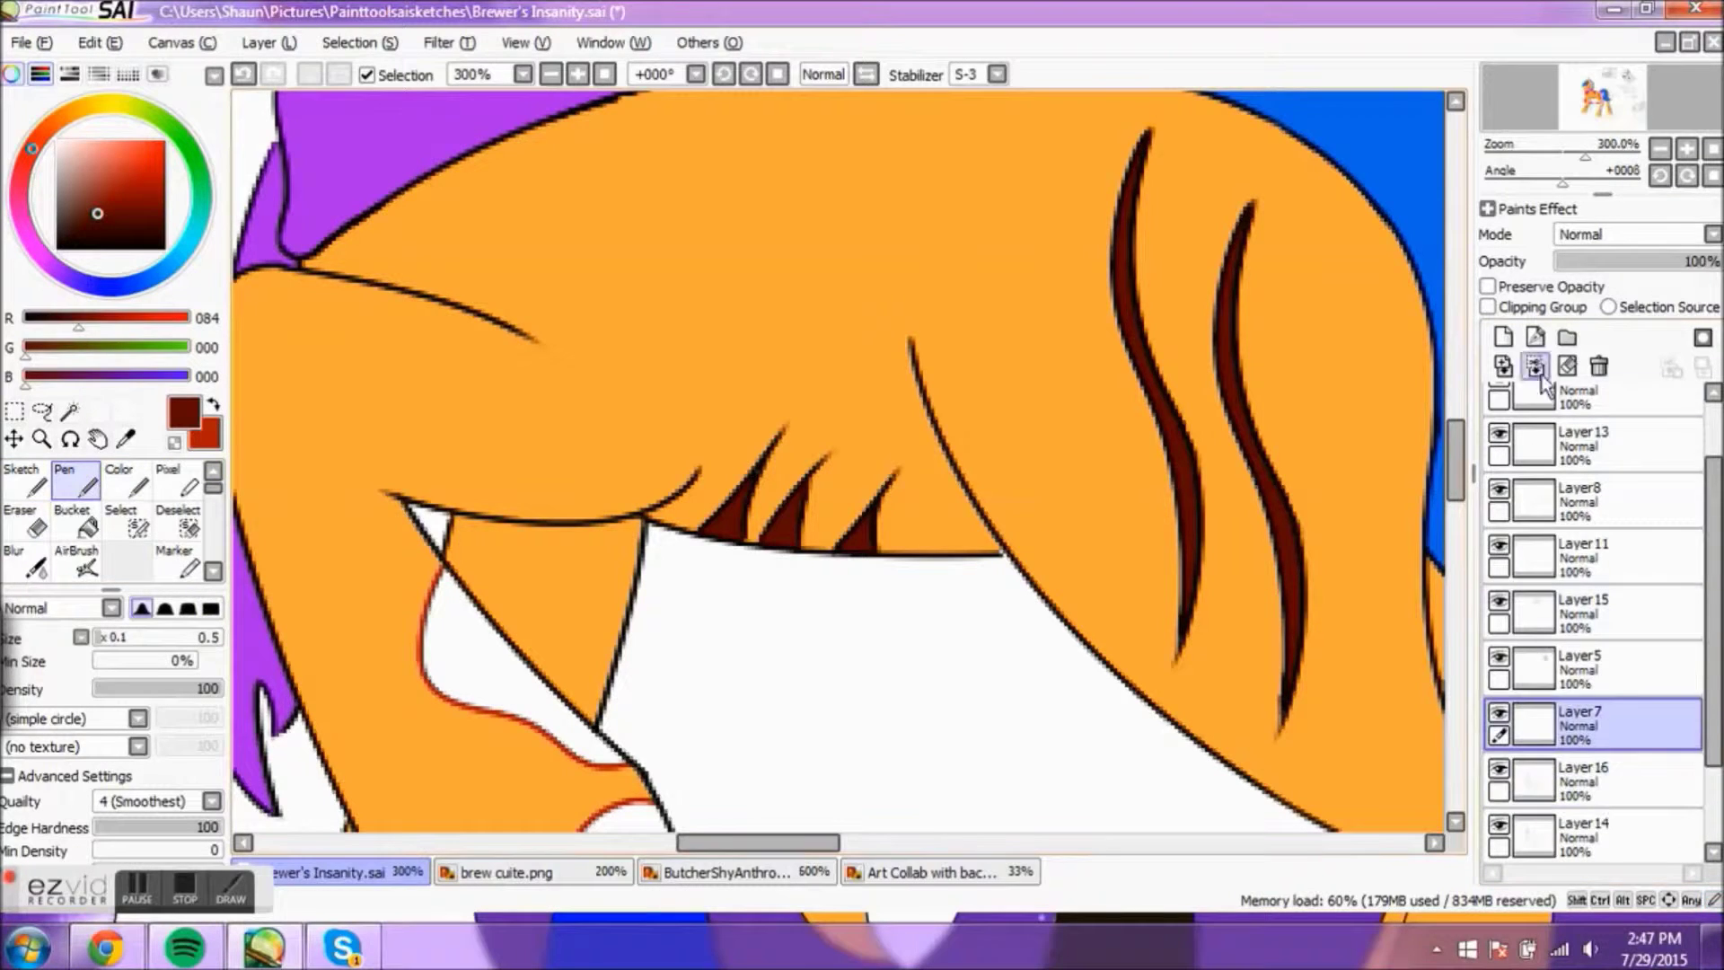
scroll(843, 467, "down", 4)
scroll(1032, 664, "up", 3)
left_click(70, 410)
left_click(1580, 779)
left_click(1137, 284)
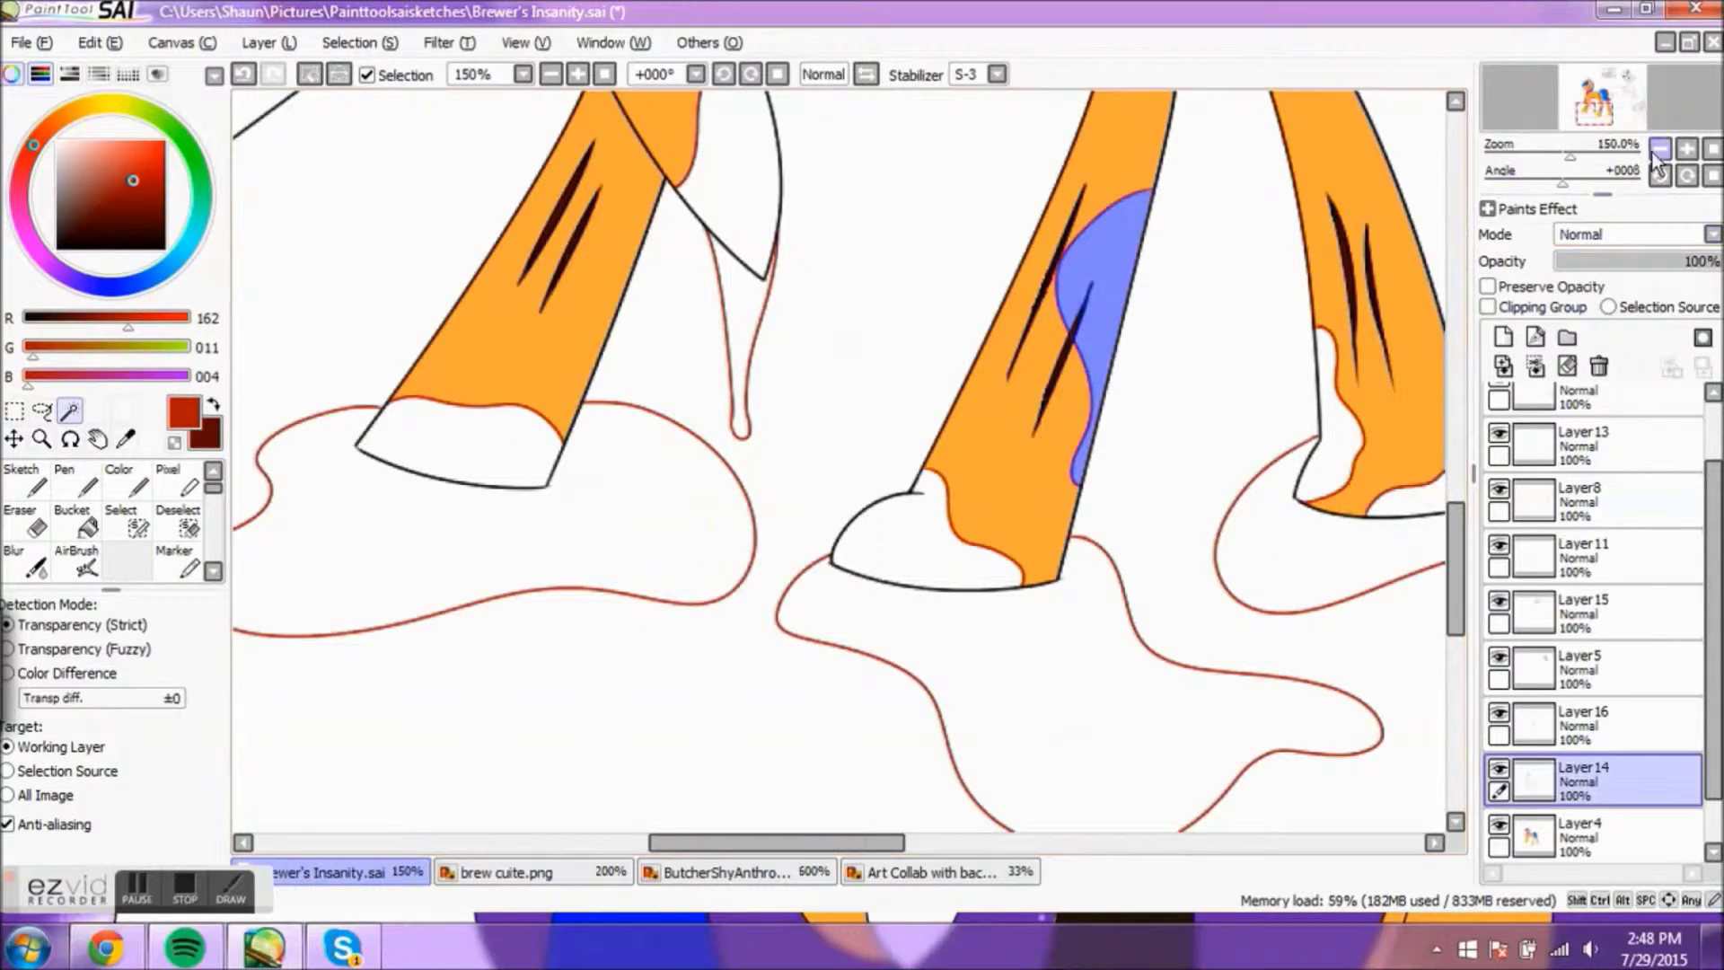
scroll(1131, 269, "up", 5)
key("ctrl+d")
Step: Touch up the near hind leg's lower cut on Layer4 with dark red inside and orange over the white gap beside it
key("x")
left_click(951, 593, "ctrl")
key("e")
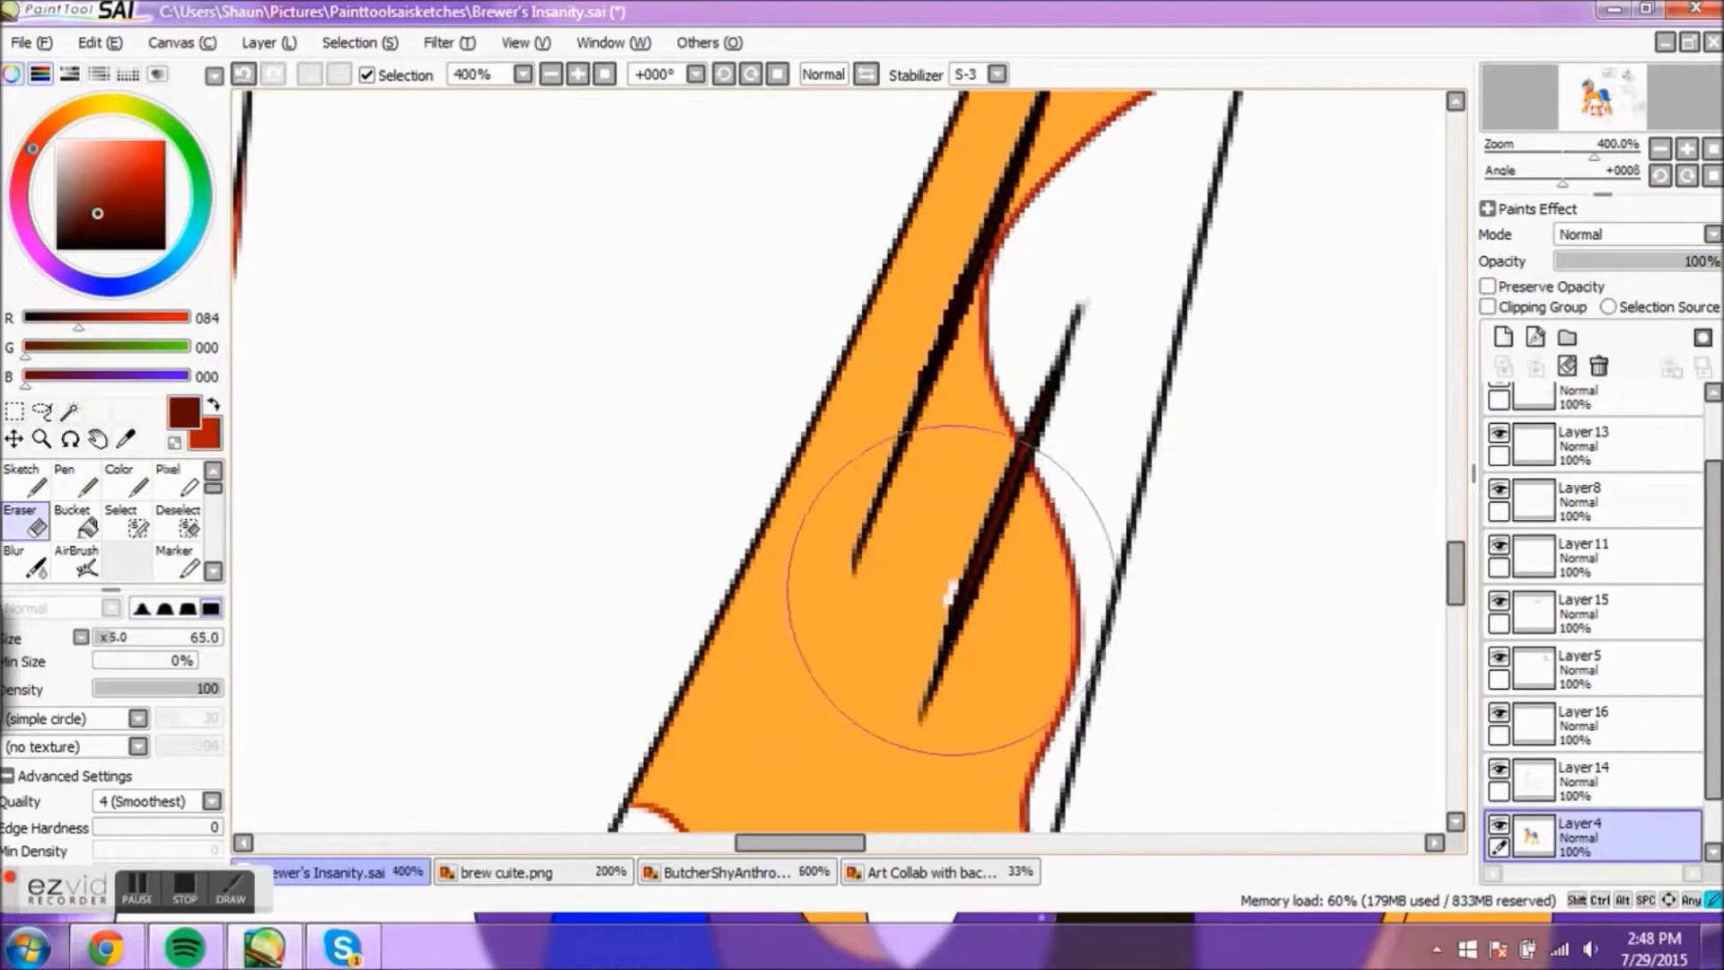
key("n")
left_click(952, 591, "alt")
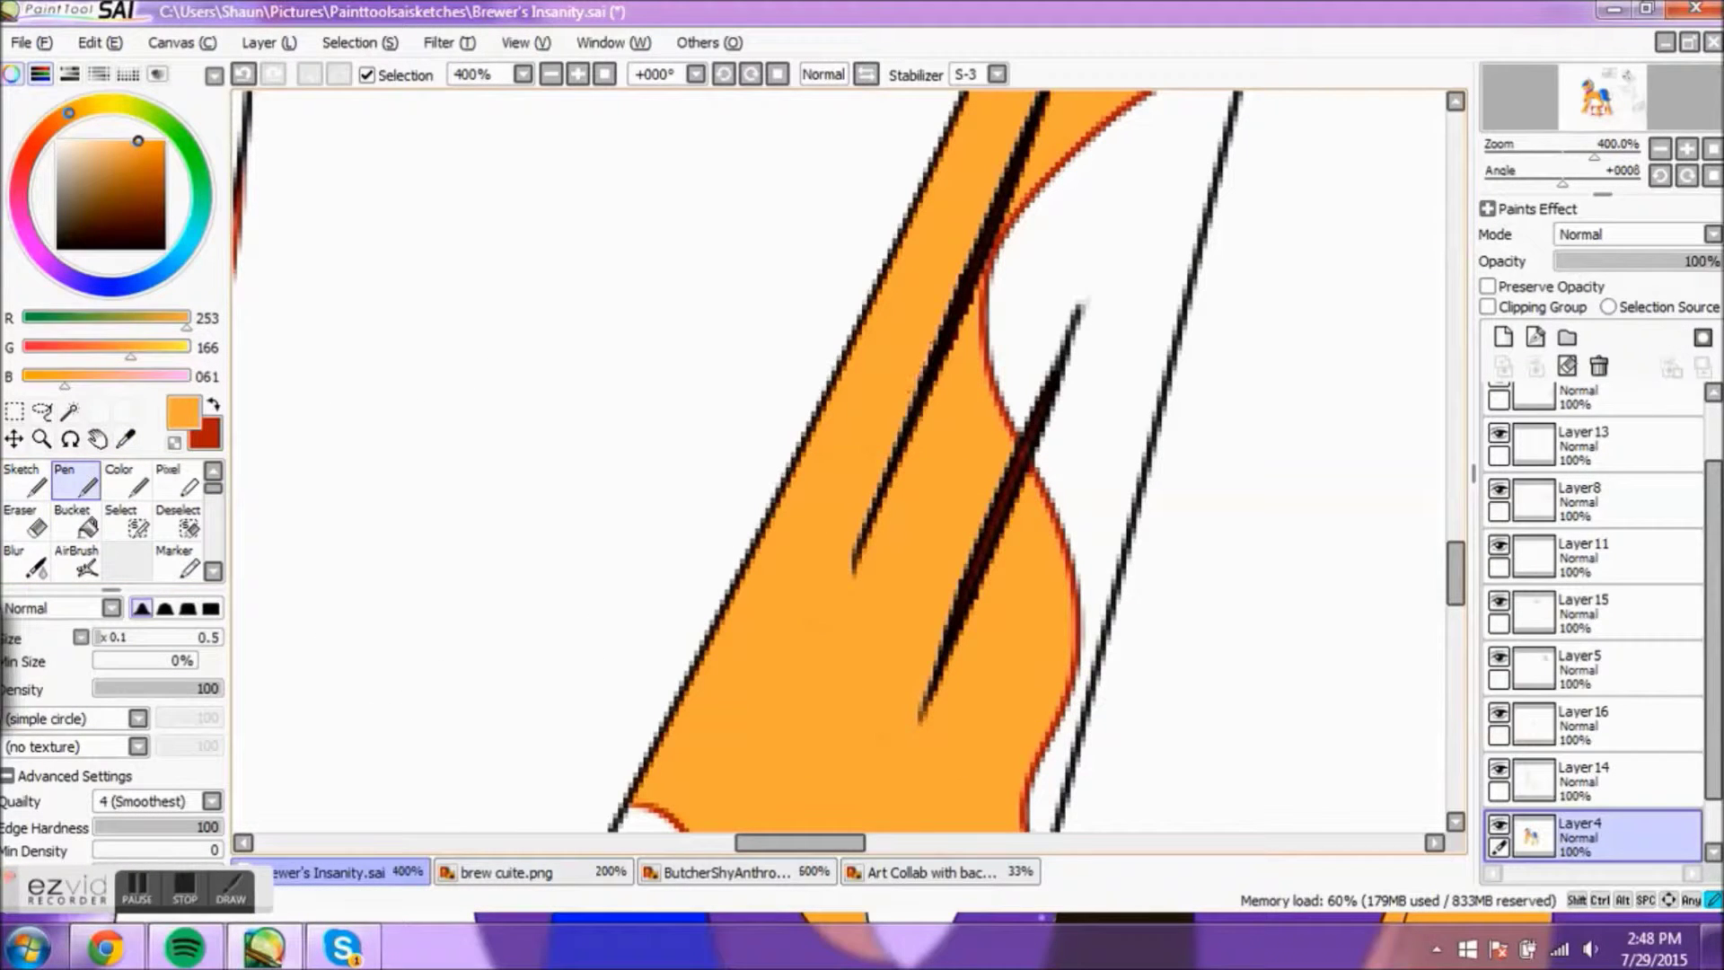
Step: Select the stain areas on the legs and the puddles under the hooves using Layer14's outlines
left_click(69, 410)
key("x")
left_click(1154, 250, "ctrl")
left_click(1155, 251)
scroll(703, 721, "down", 5)
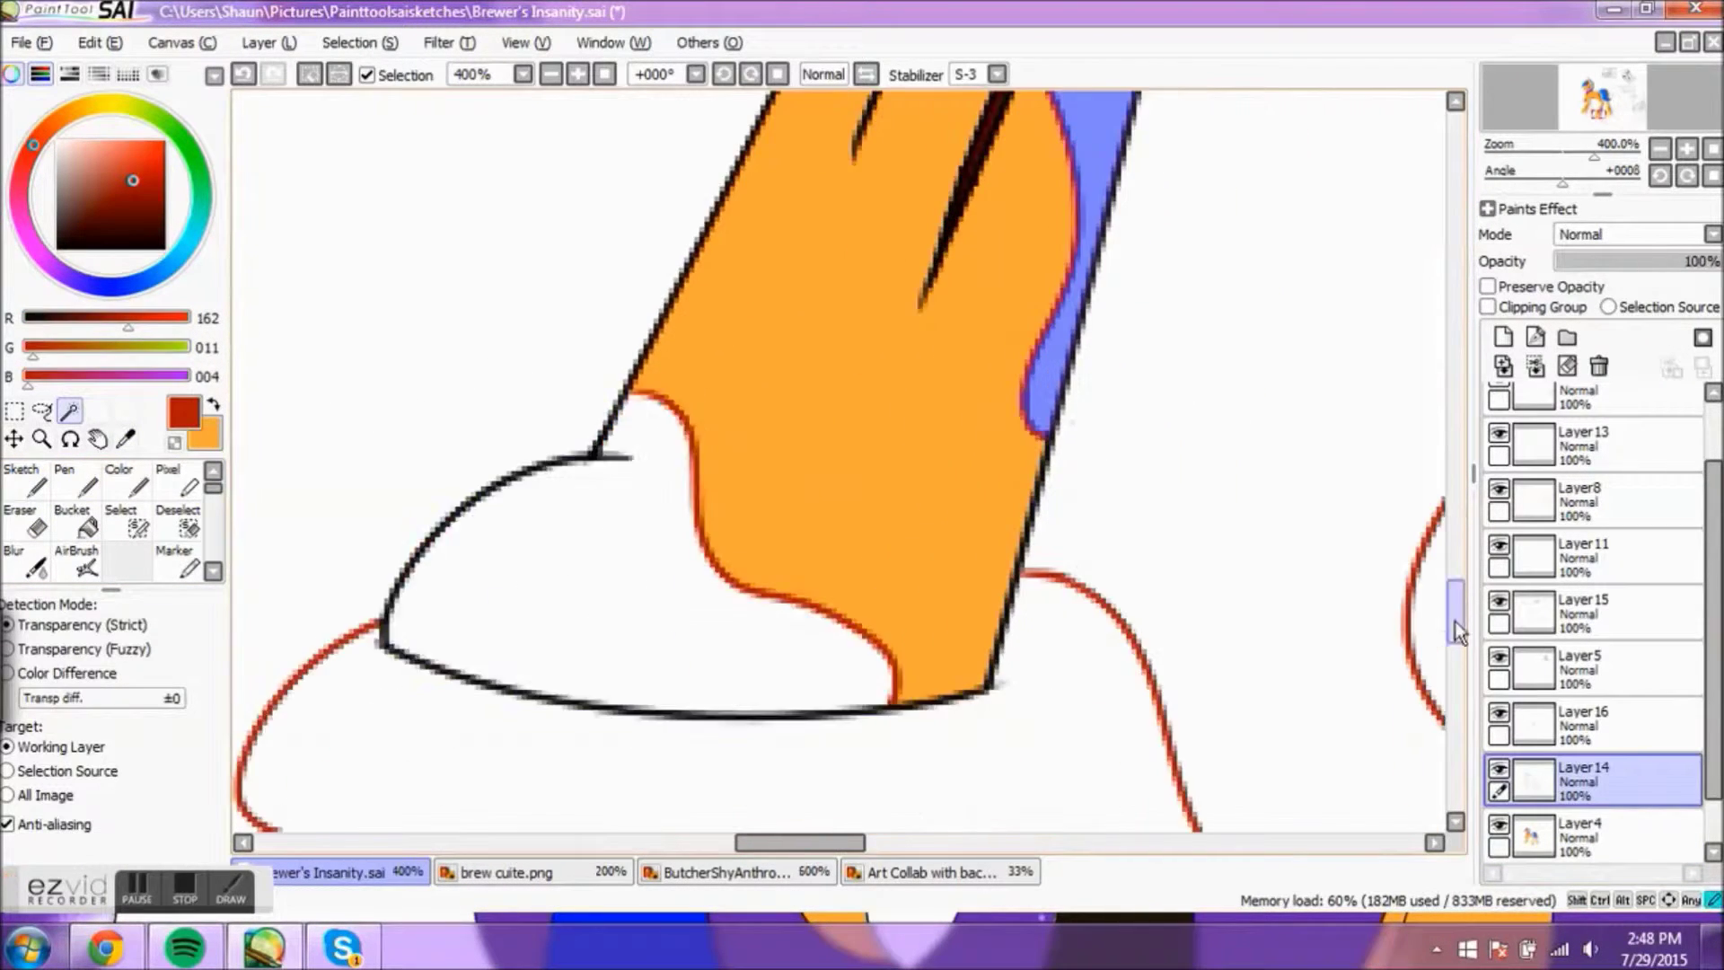
left_click(702, 721)
scroll(827, 219, "up", 5)
scroll(854, 662, "left", 5)
left_click(852, 662)
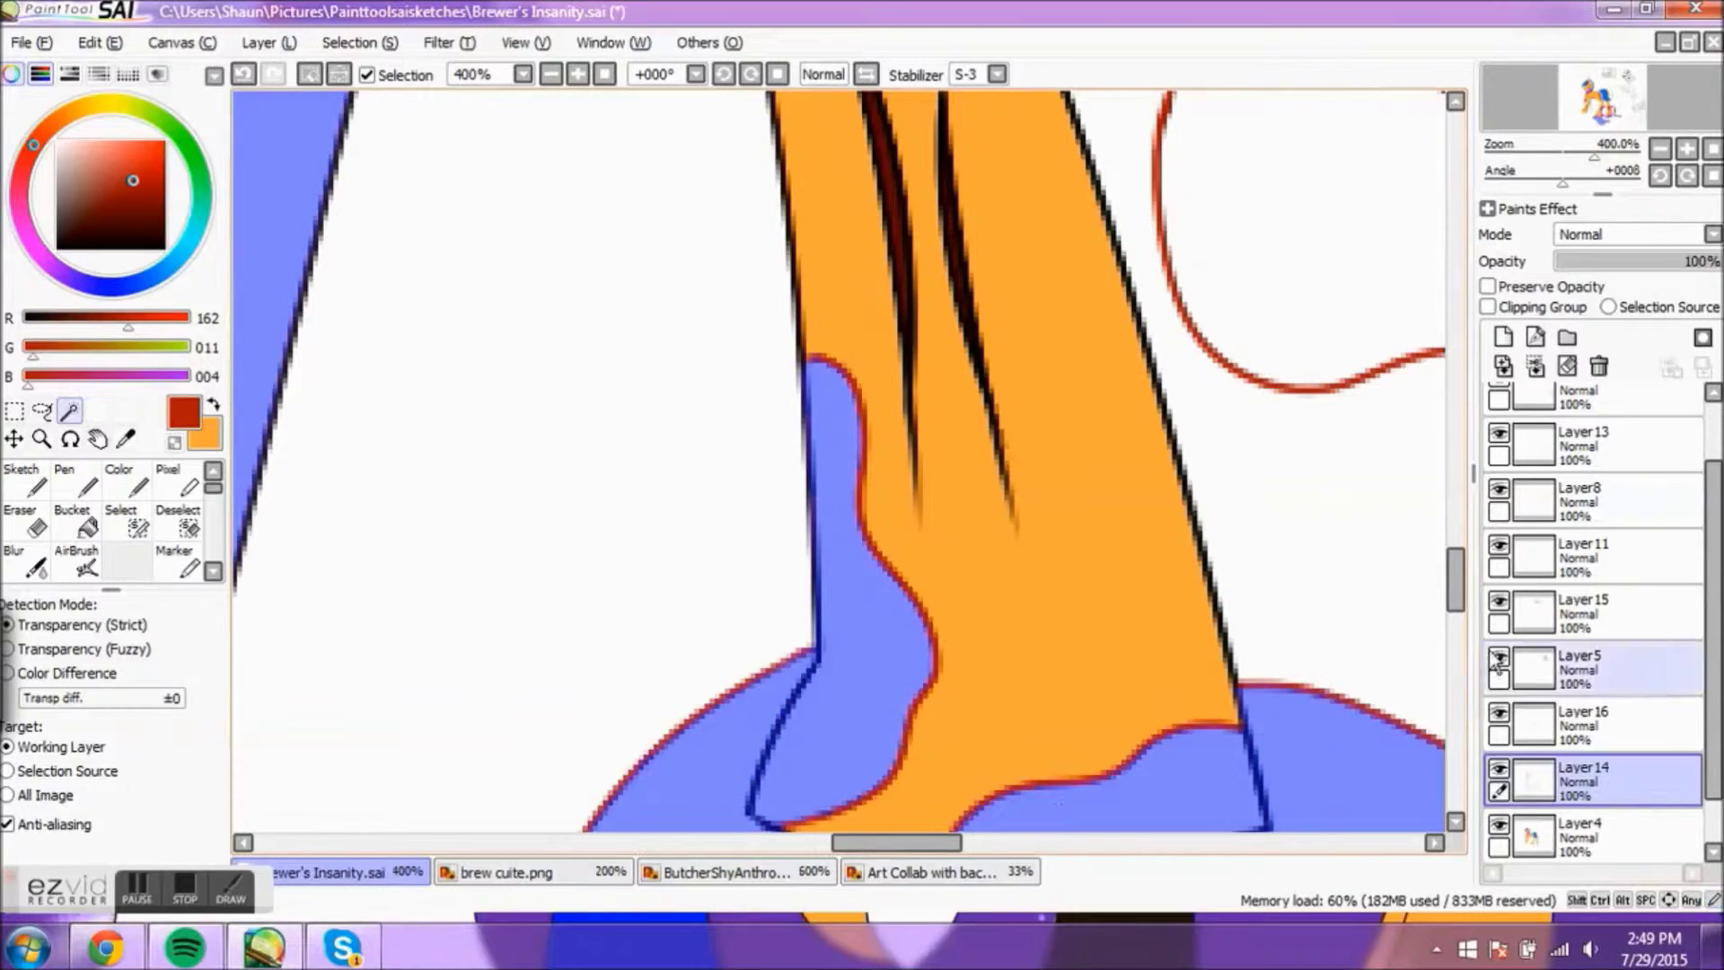
scroll(997, 836, "right", 5)
scroll(996, 836, "left", 5)
scroll(827, 615, "down", 5)
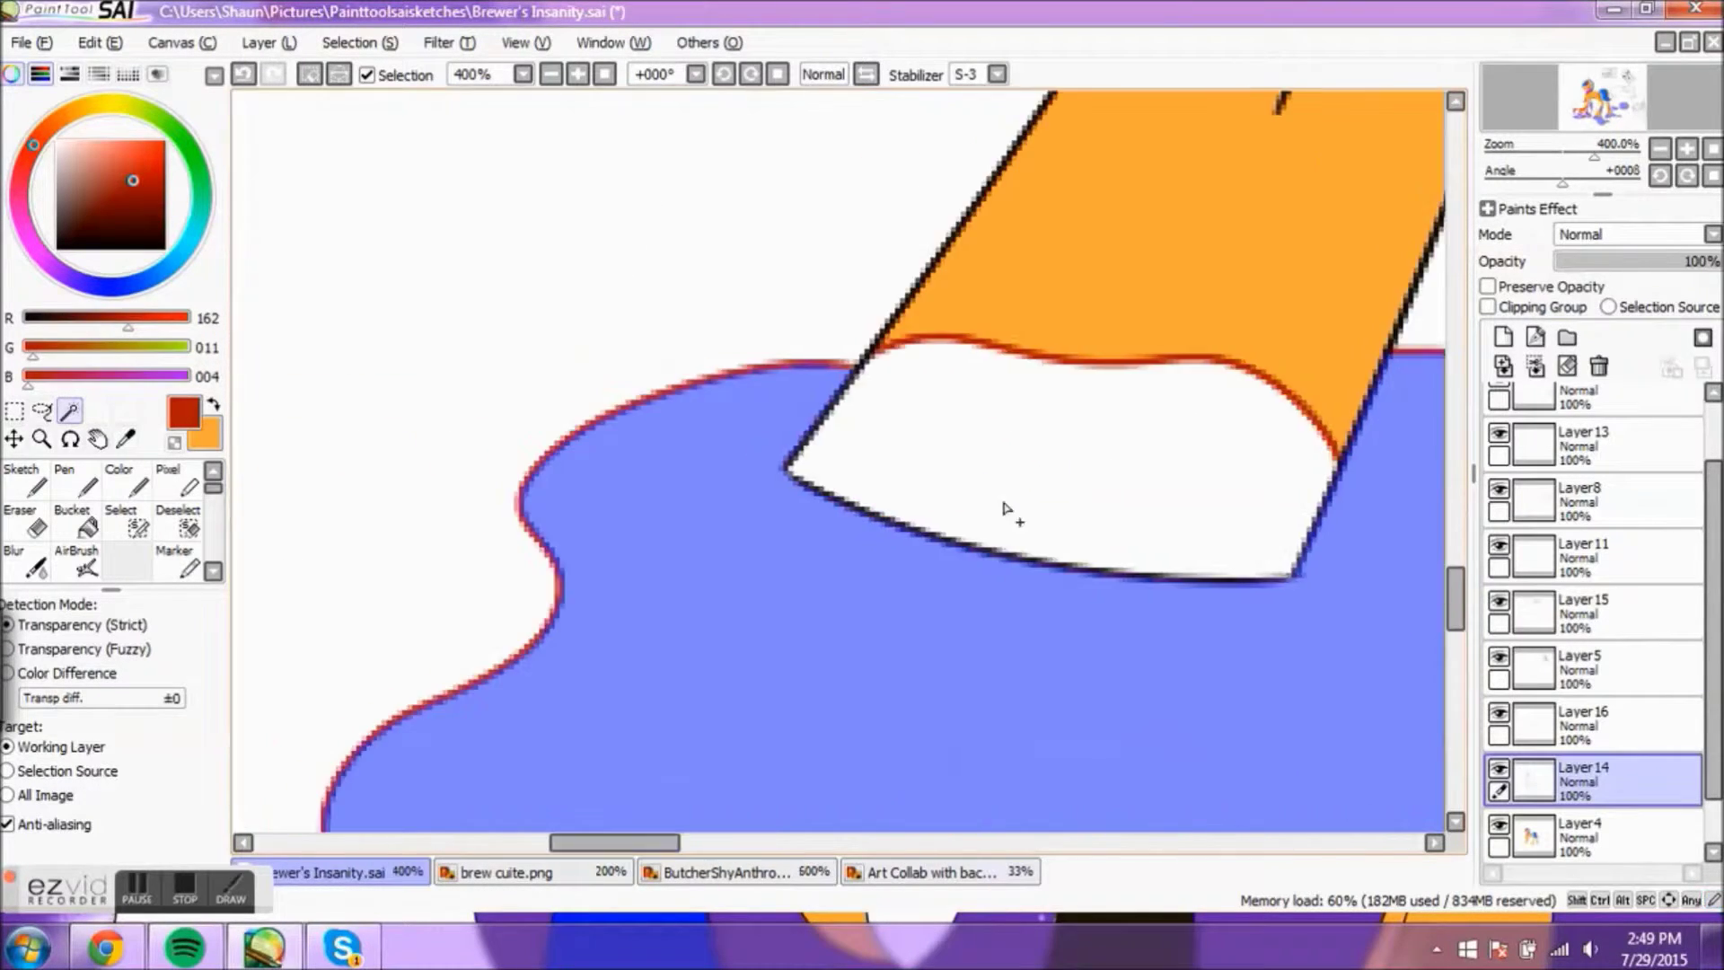
Step: Add the stain on the pony's head to the selection and fill all selected stains and puddles with red on Layer4
scroll(827, 615, "down", 5)
scroll(1396, 350, "up", 5)
scroll(1396, 350, "right", 5)
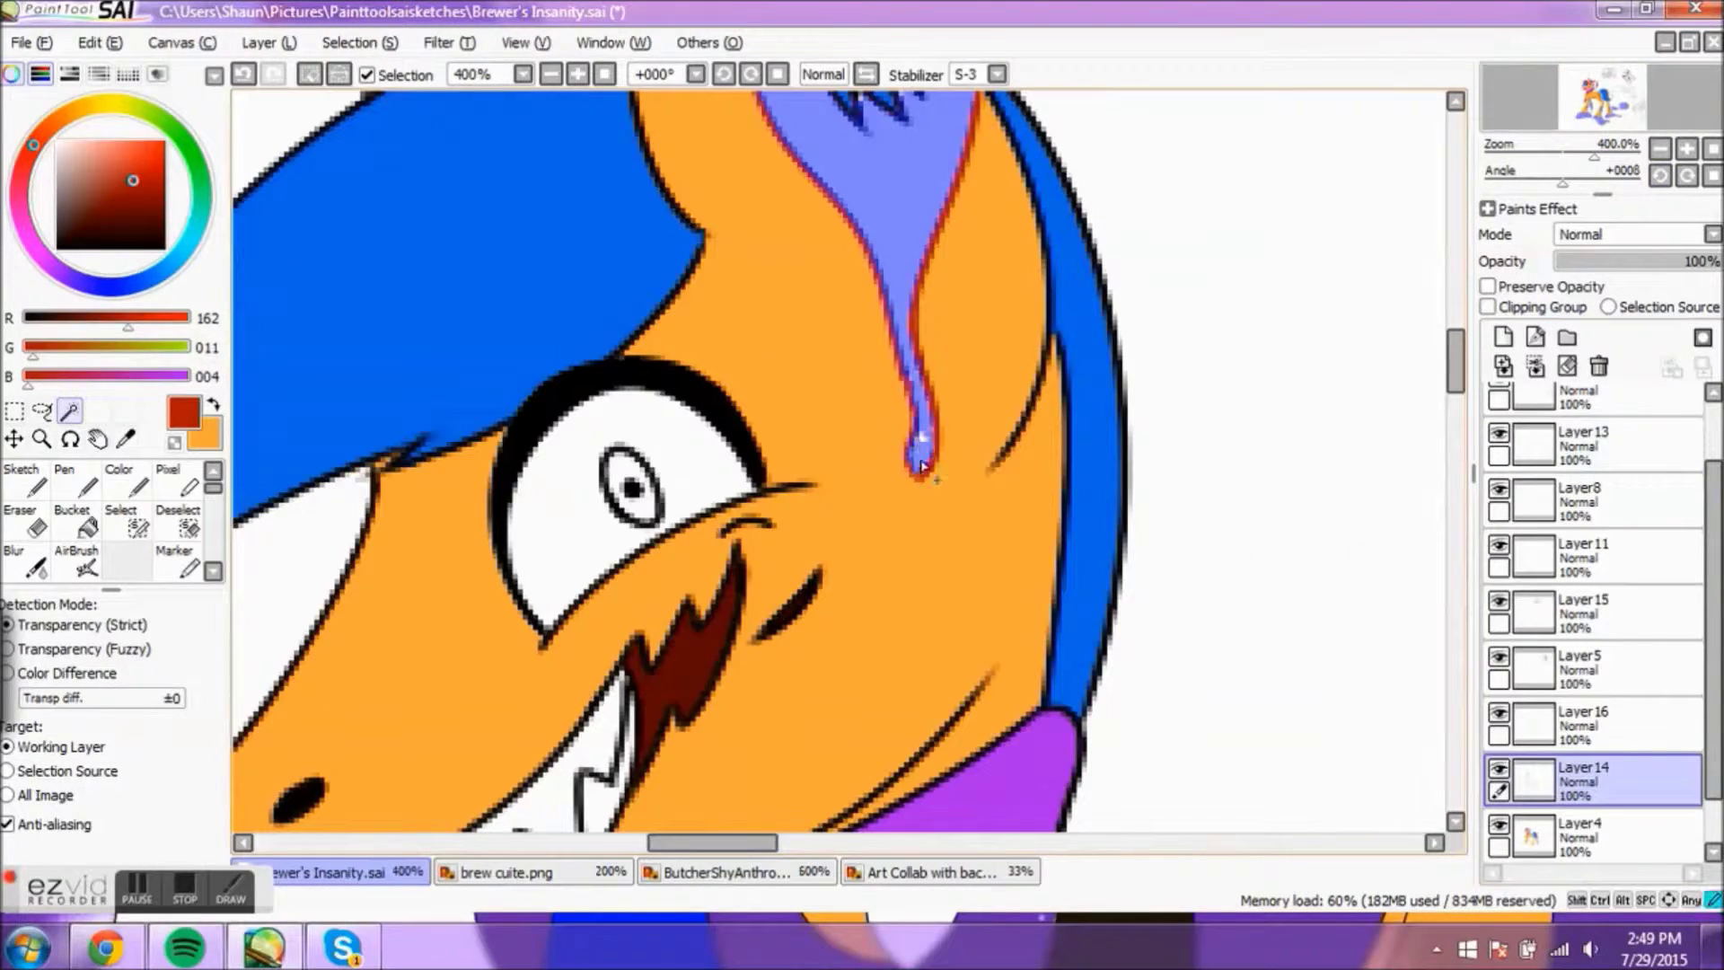
scroll(1454, 359, "up", 5)
scroll(889, 211, "down", 5)
left_click(36, 485)
left_click(1580, 835)
left_click_drag(1140, 467, 628, 682)
key("ctrl+d")
Step: Touch up the flat colours around the pony's head stain and mane with orange and blue, and check the fills down the legs
scroll(664, 323, "up", 3)
key("x")
left_click(77, 485)
scroll(844, 458, "up", 3)
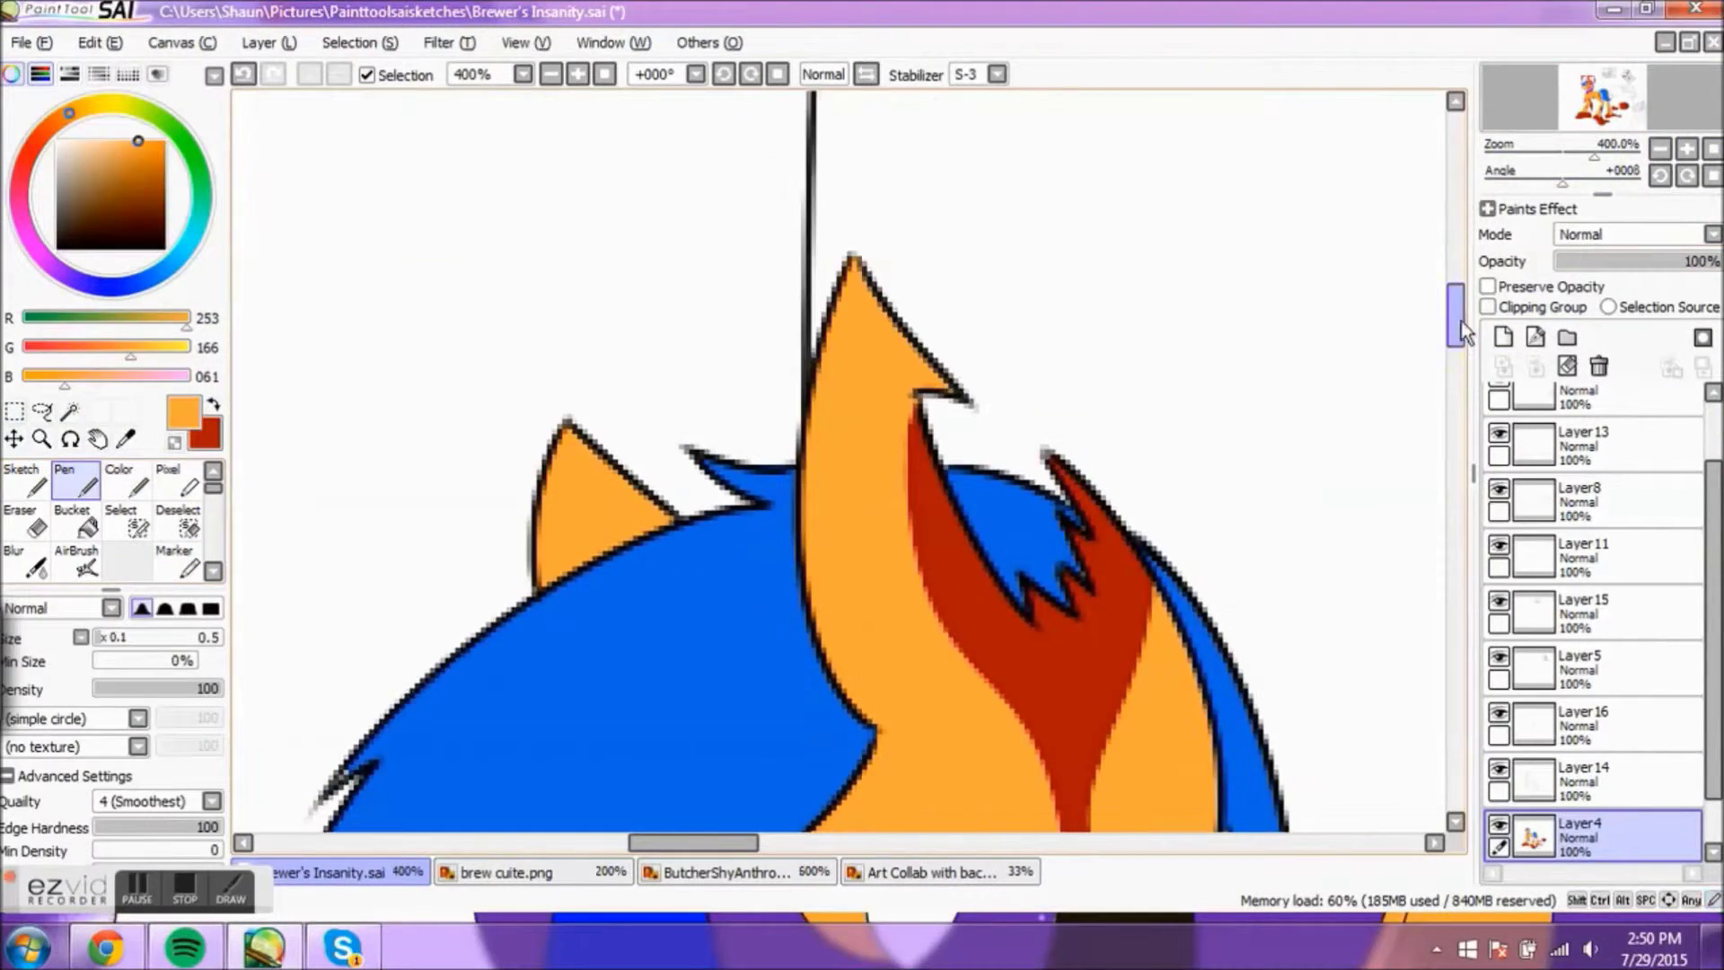
scroll(844, 458, "down", 4)
scroll(844, 458, "up", 2)
left_click(628, 224, "alt")
key("e")
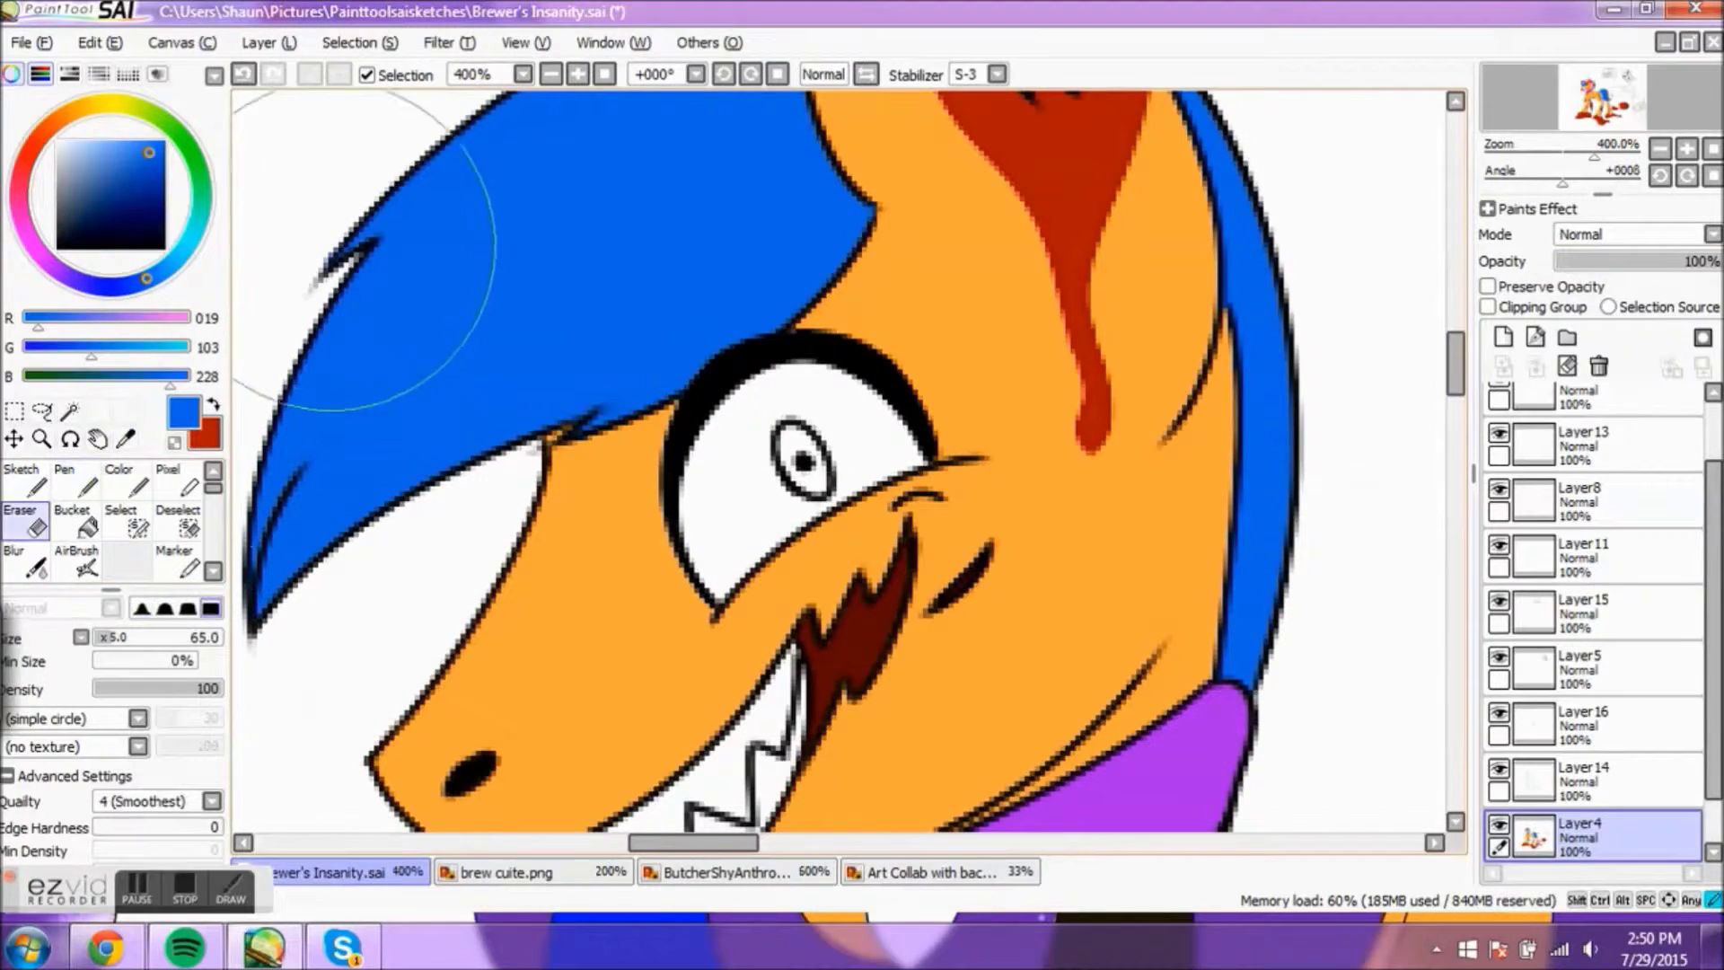
scroll(634, 449, "down", 6)
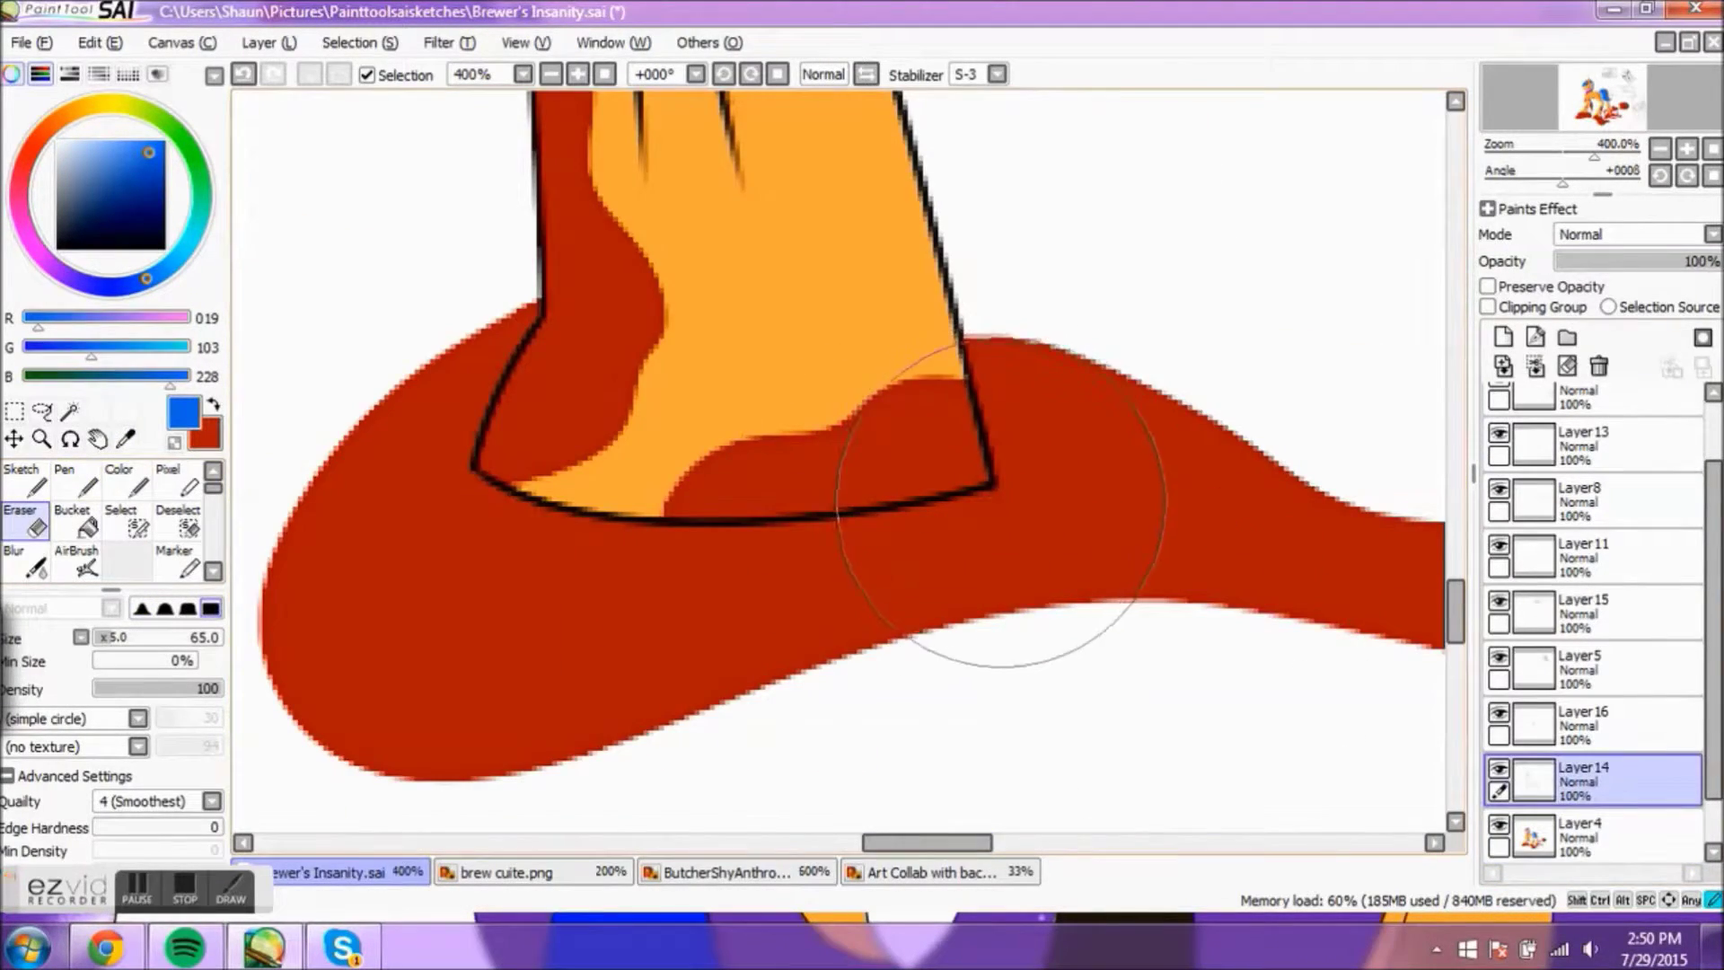
scroll(994, 508, "up", 10)
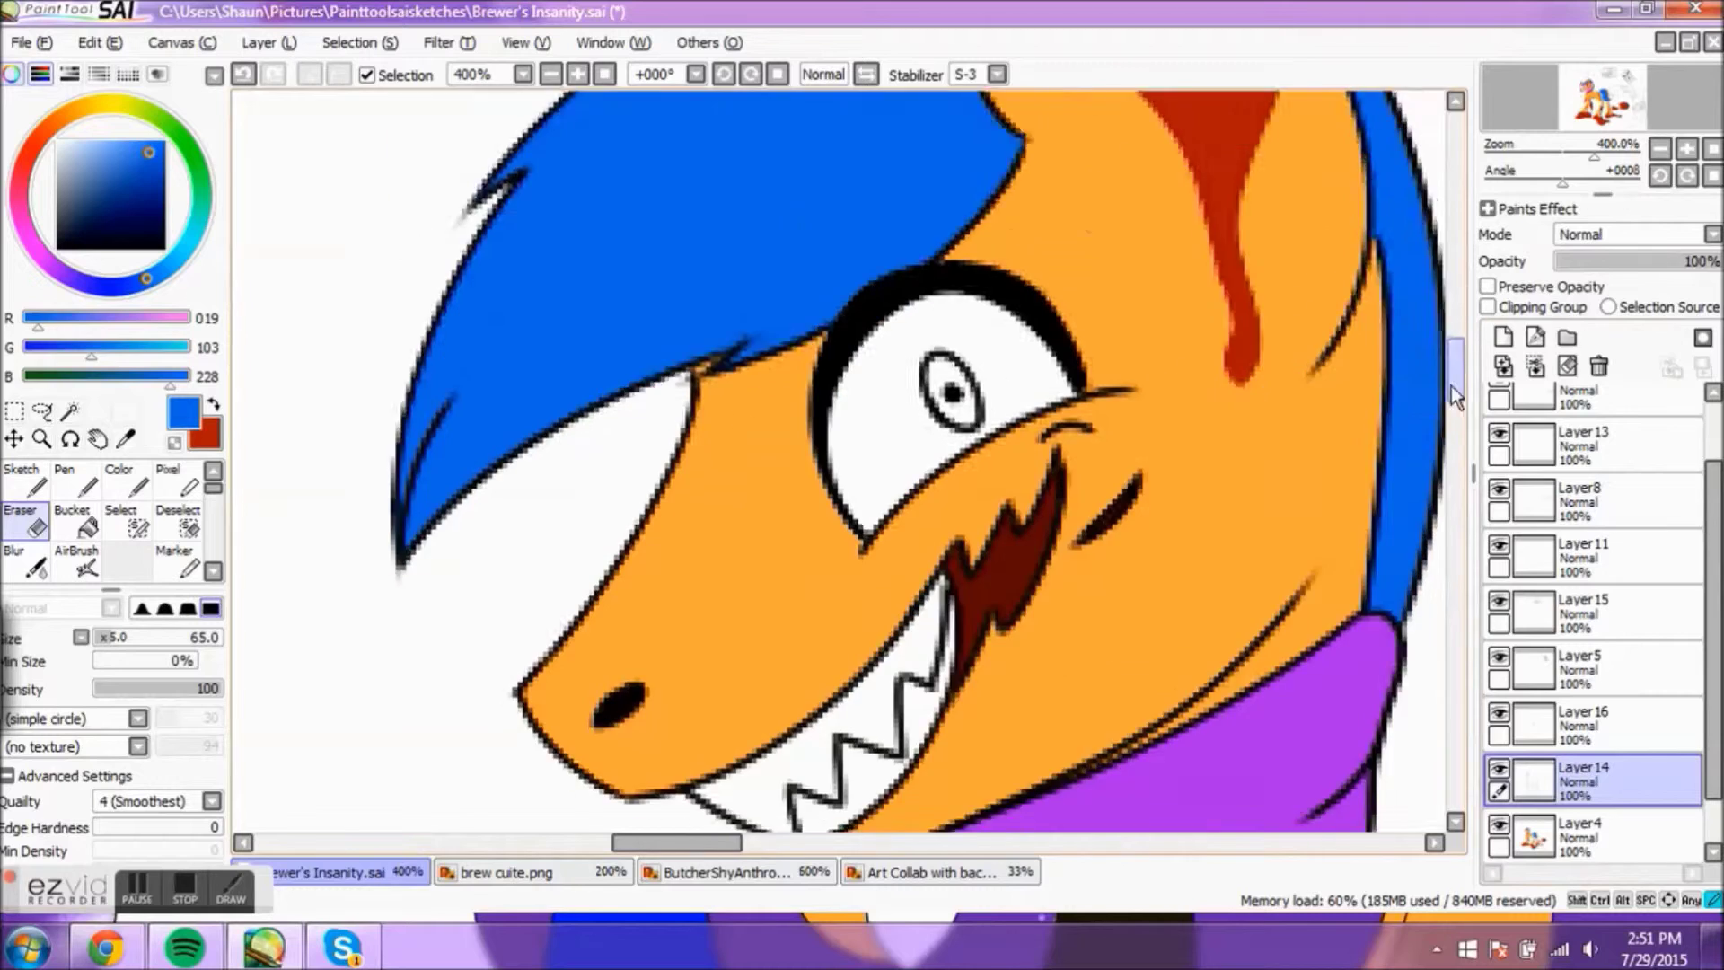
Step: Fill the ringed pupil in the pony's eye with solid black on Layer14
scroll(1001, 332, "up", 1)
mouse_move(1001, 334)
left_mouse_down()
mouse_move(983, 386)
mouse_move(1006, 395)
left_mouse_up()
key("n")
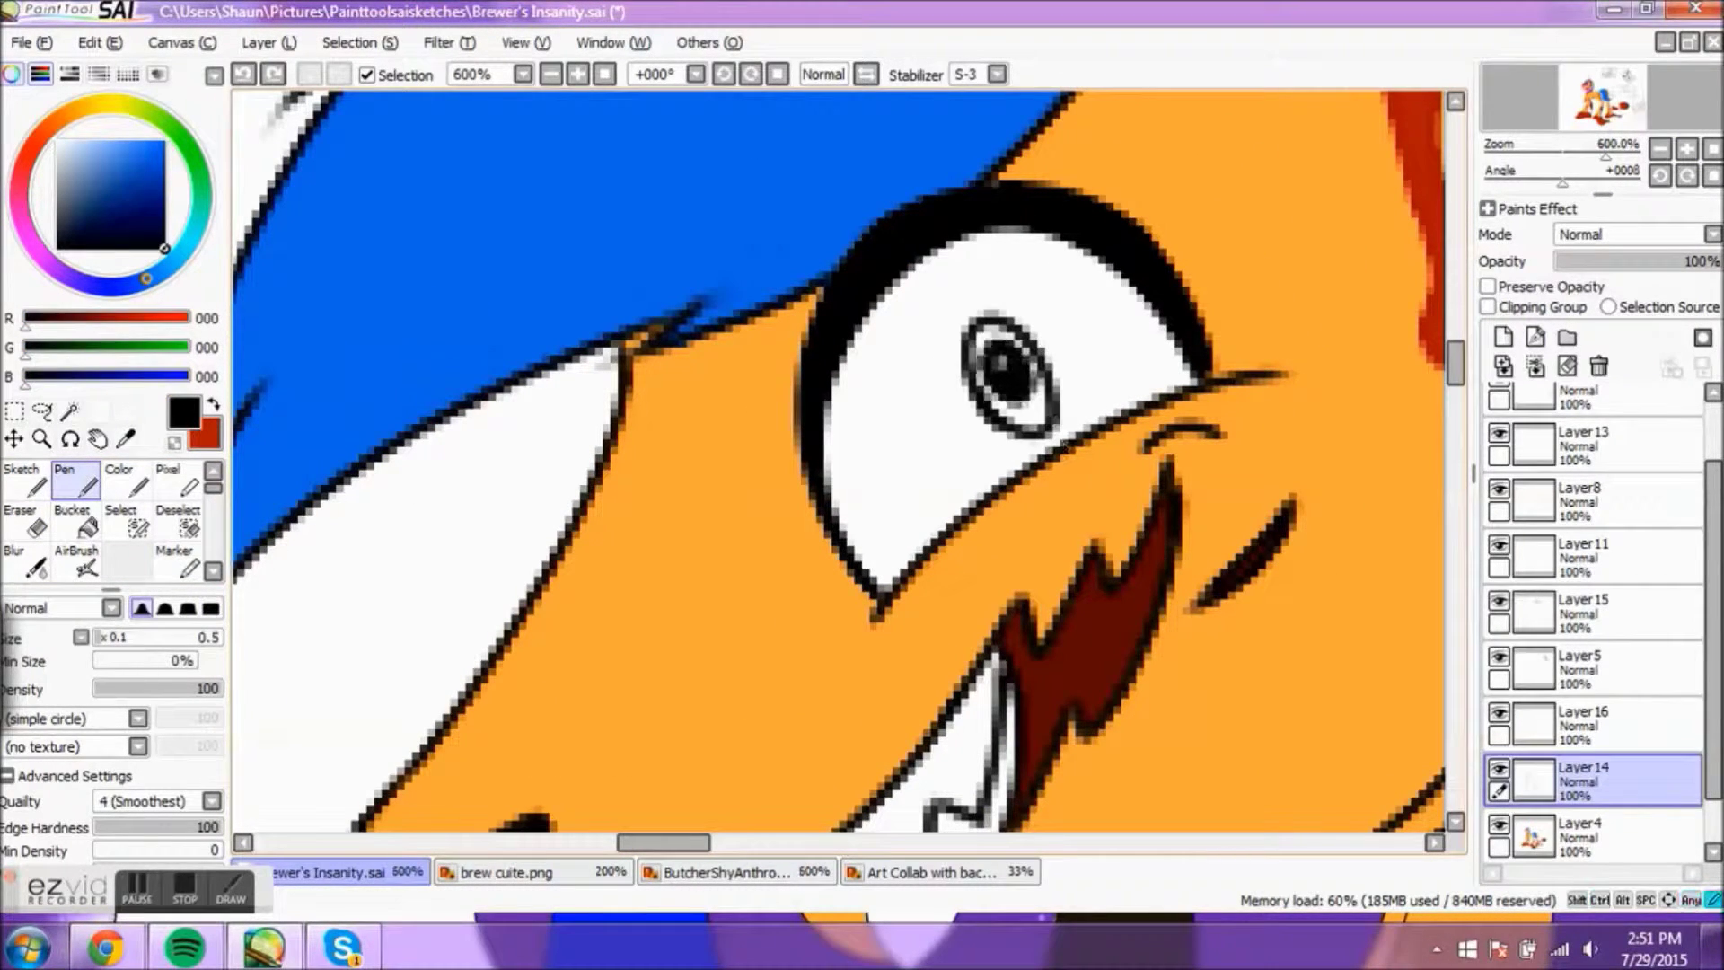
Step: Lasso the black pupil and scale it down inside the white of the eye
key("l")
left_click_drag(953, 447, 1073, 426)
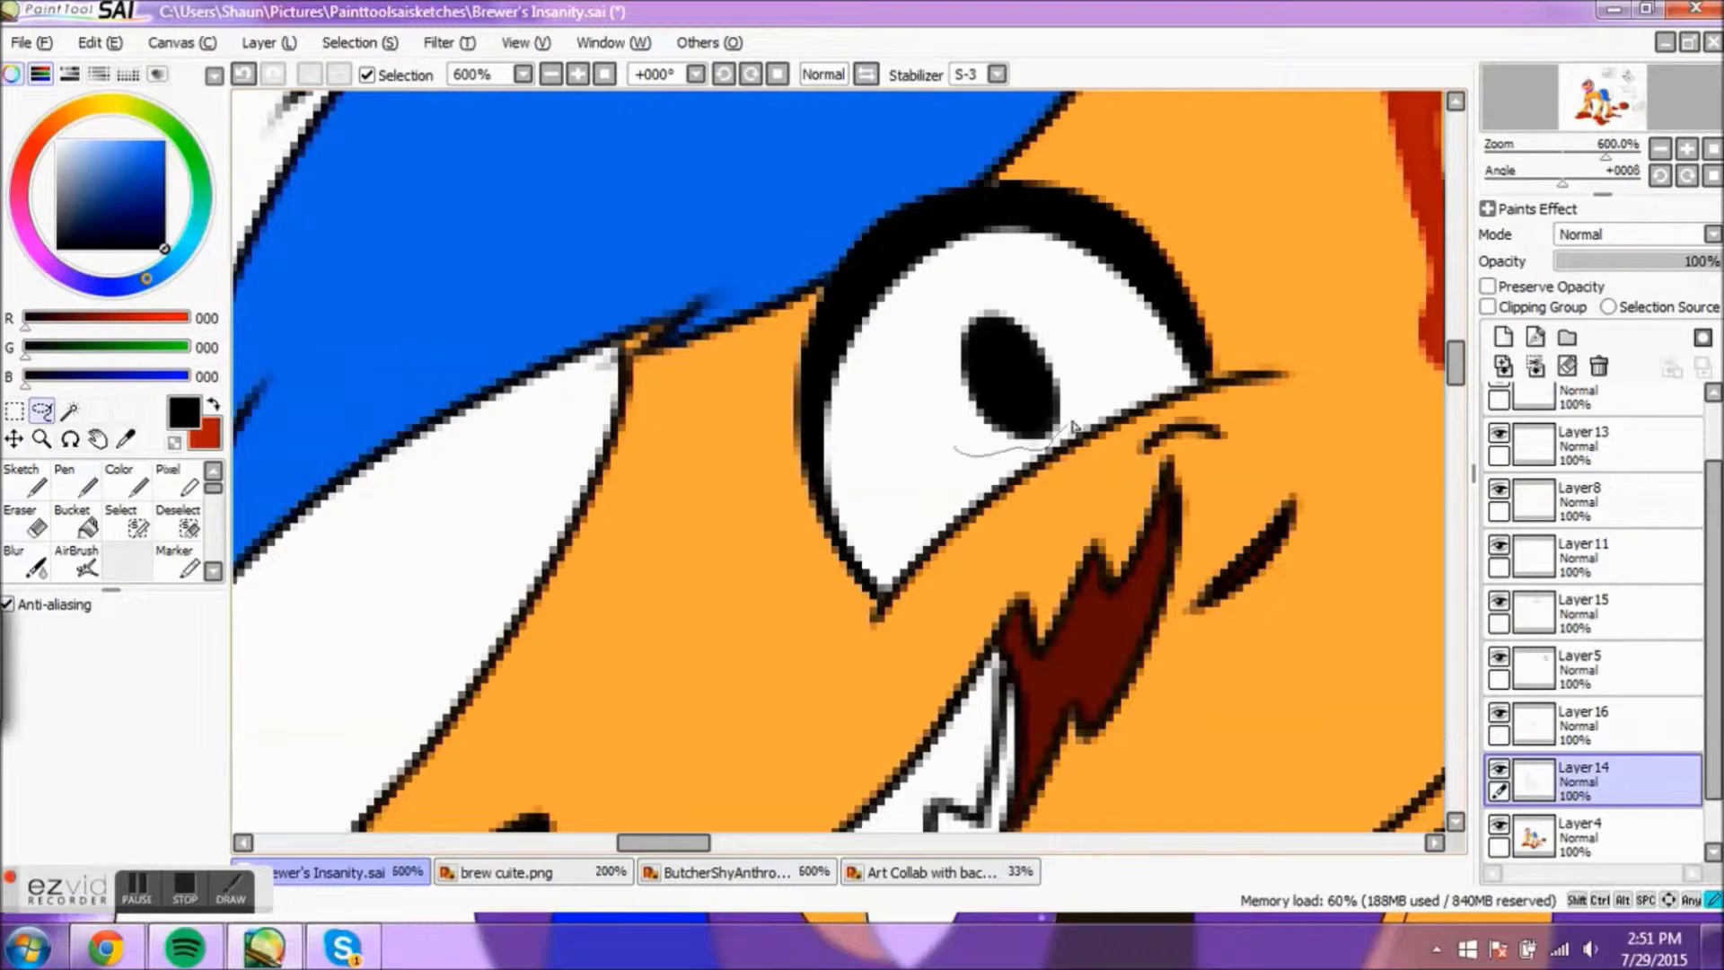
key("ctrl+t")
key("Return")
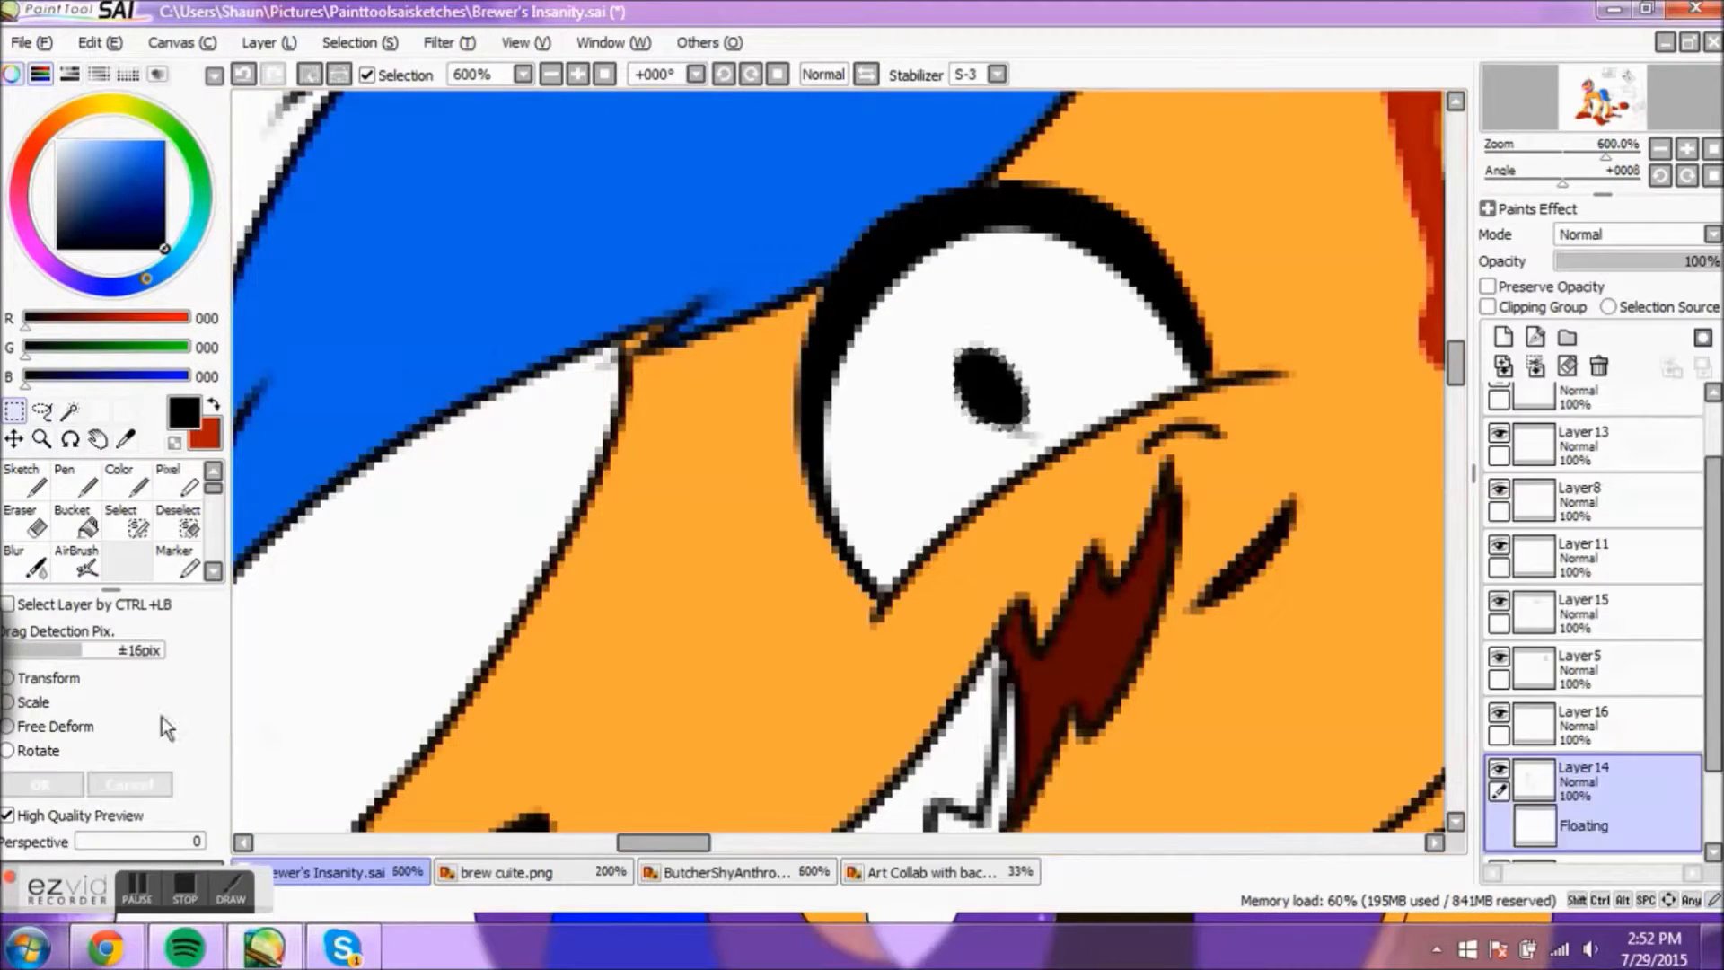
key("n")
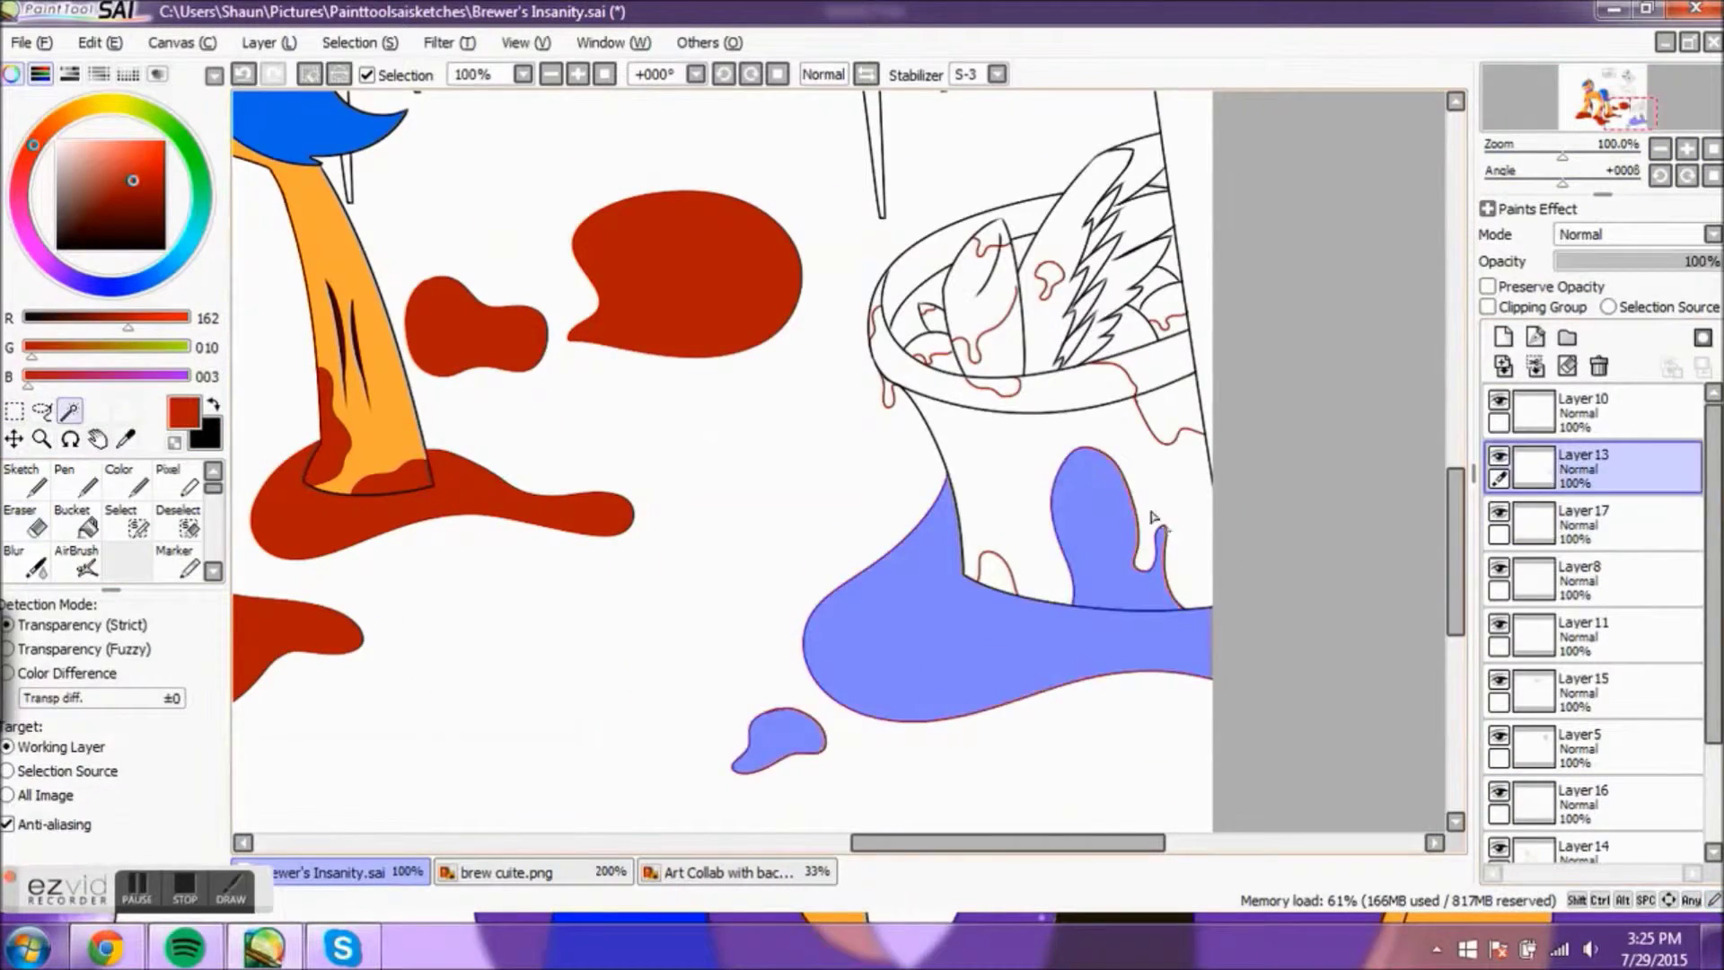
Step: Merge Layer10 into Layer13 and select the stain areas on the bucket's outside and rim
left_click(1501, 406)
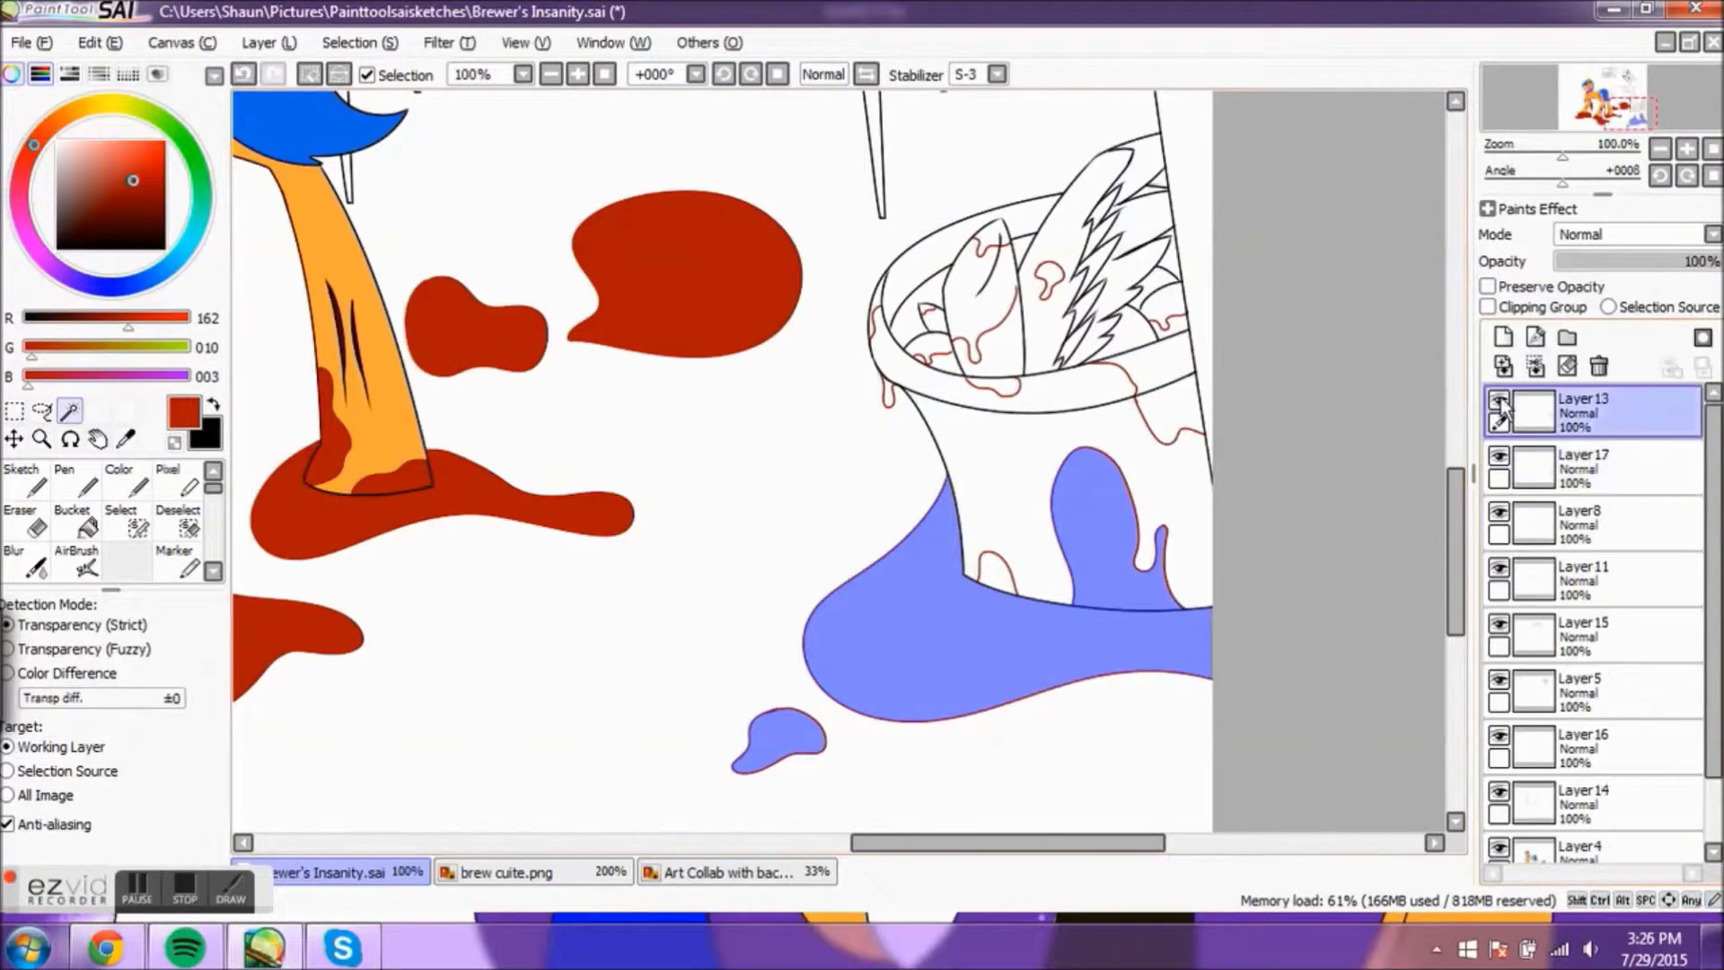
left_click(1167, 404)
scroll(1194, 463, "up", 2)
key("ctrl+z")
key("ctrl+z")
left_click(1537, 415)
left_click(585, 269)
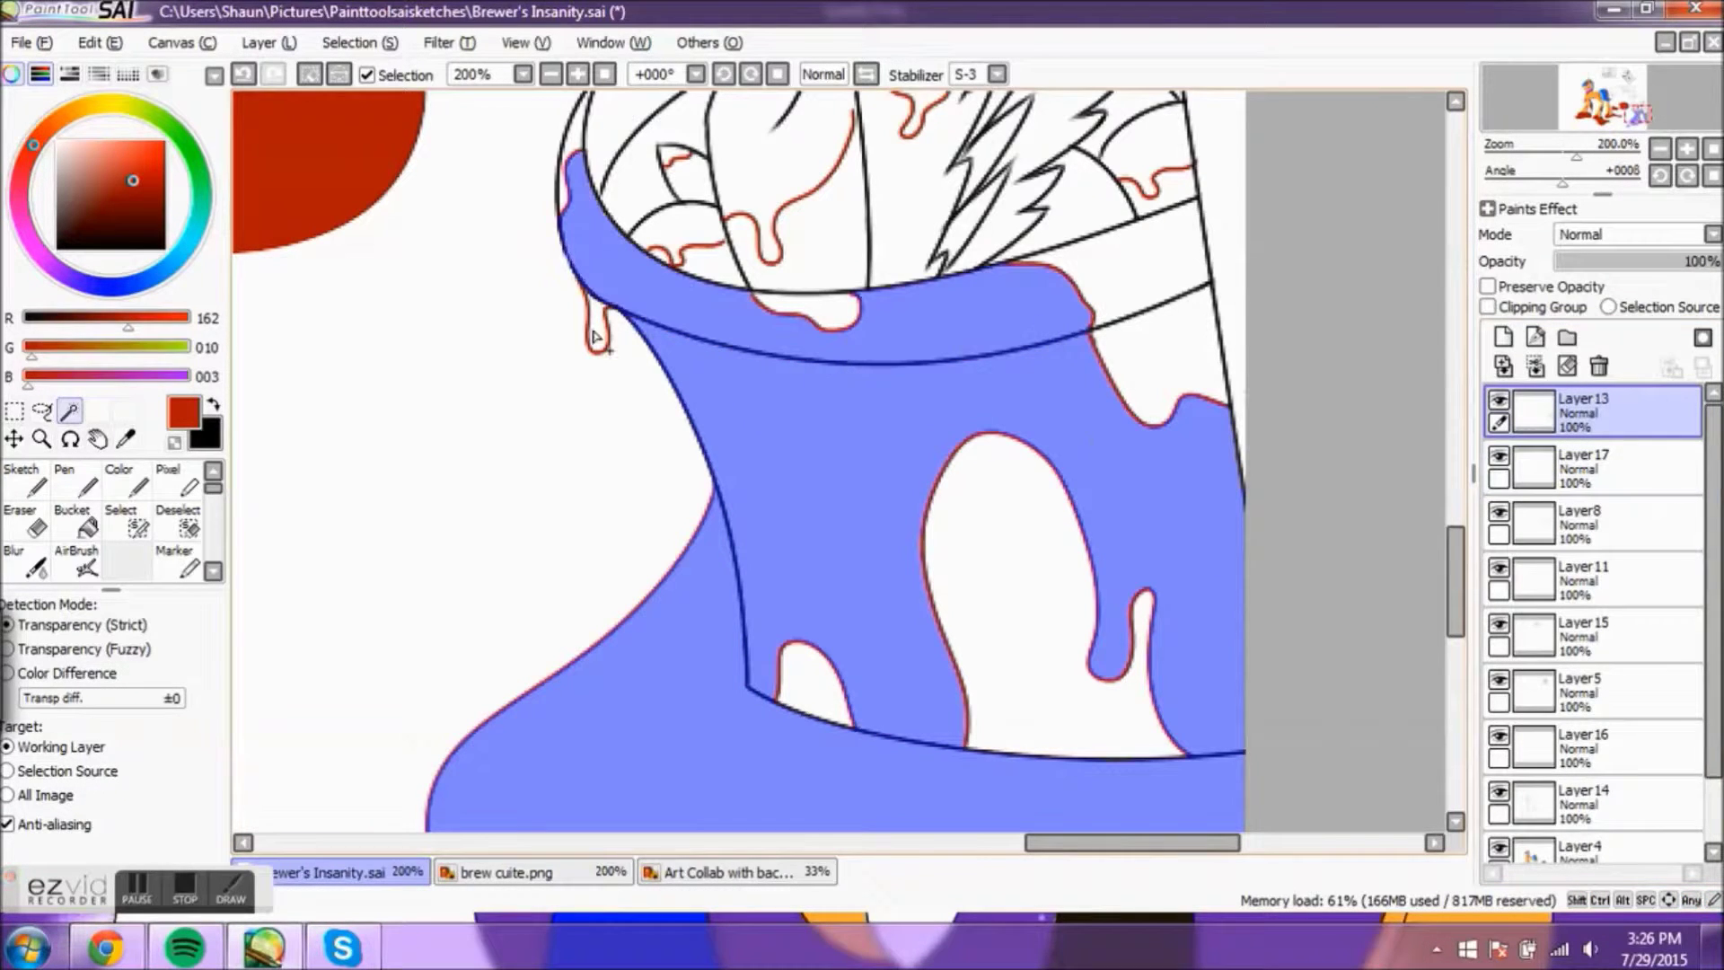
Step: Add the stains on the bucket's contents to the selection and fill everything selected with red on Layer17
left_click(706, 259)
scroll(927, 324, "up", 3)
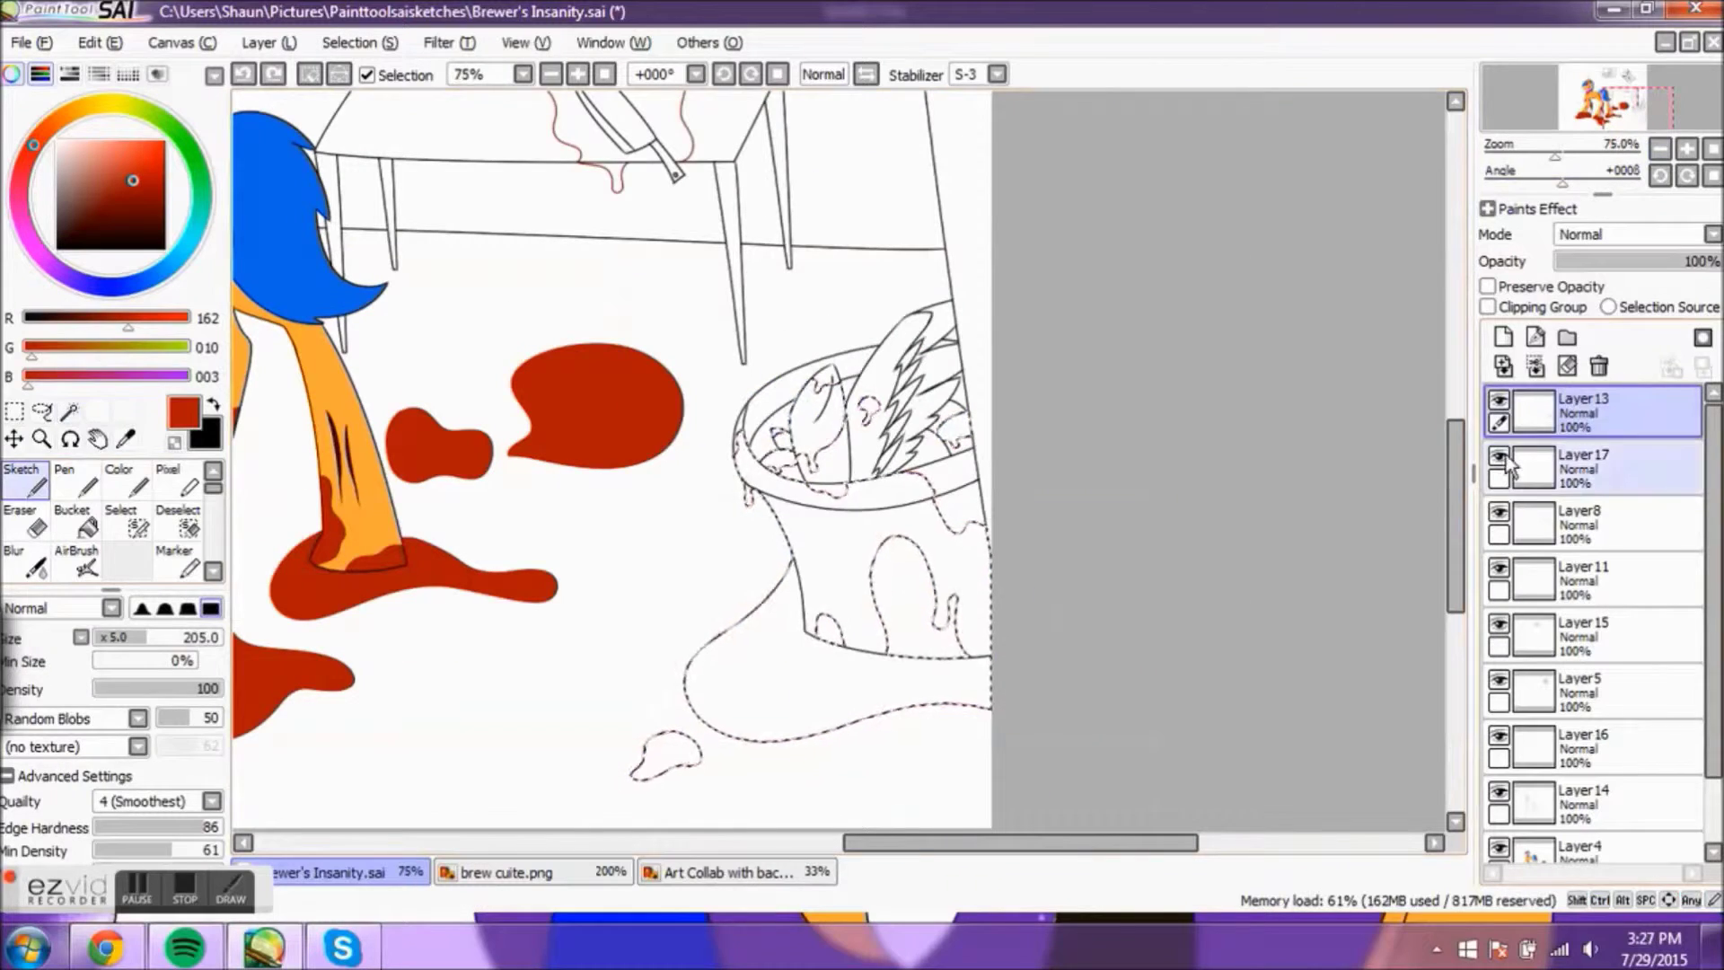
left_click_drag(862, 430, 600, 738)
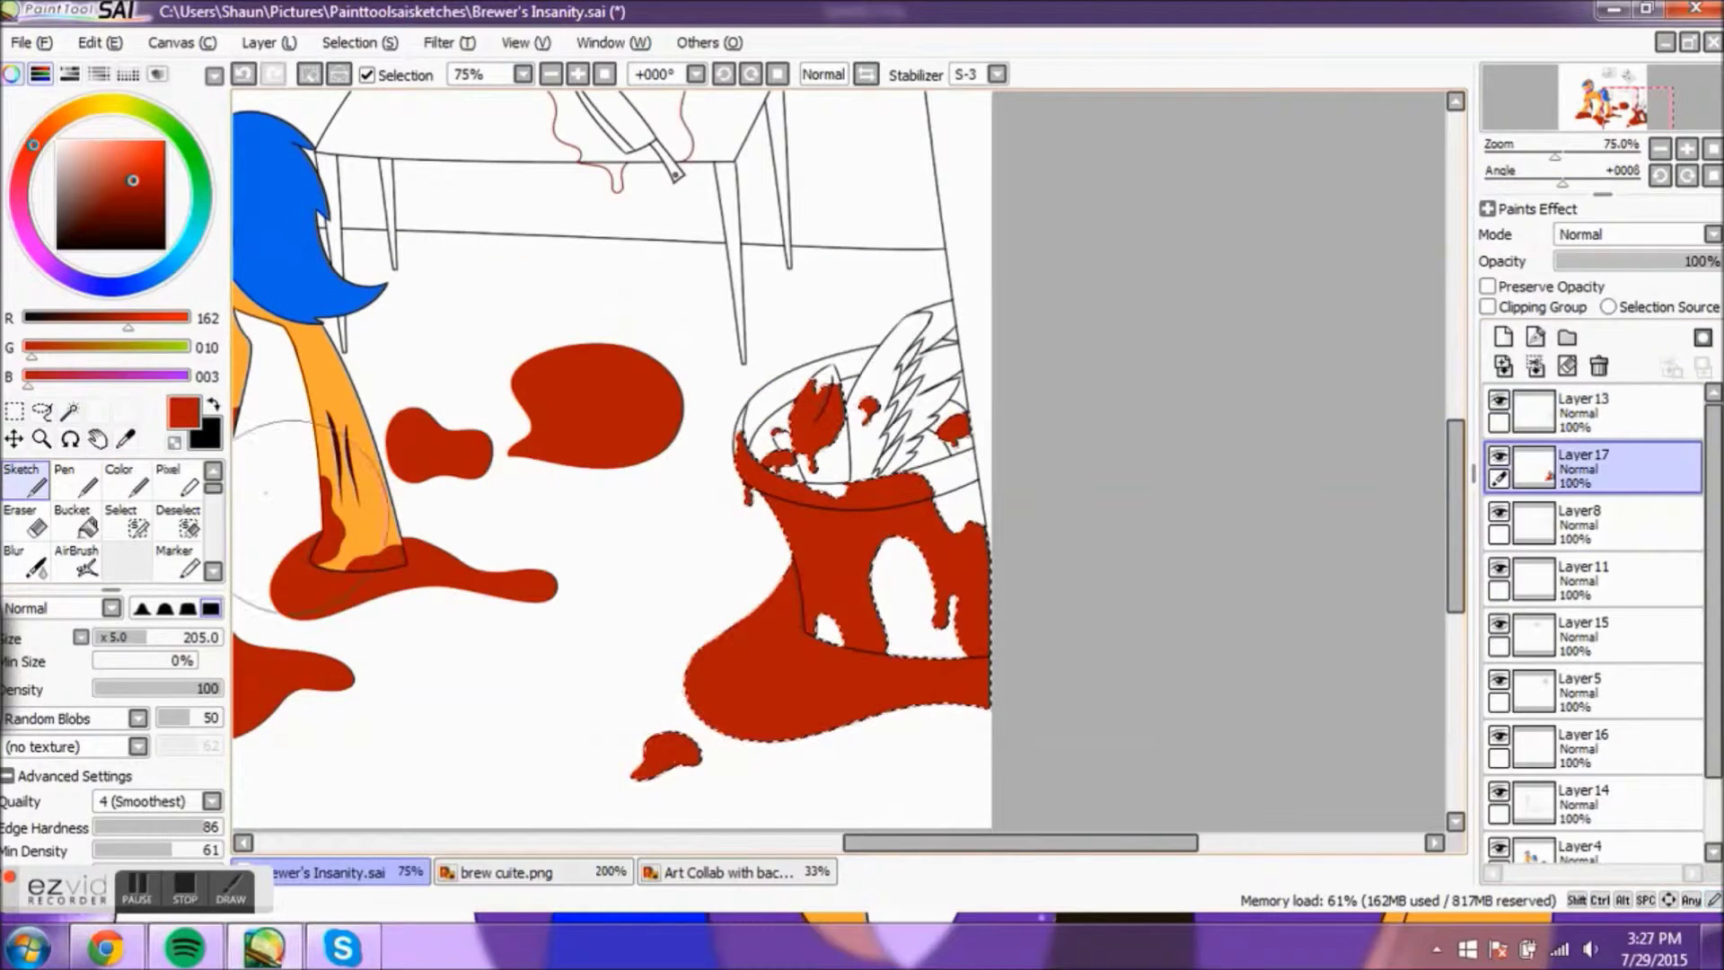
key("ctrl+d")
Step: Merge Layer8 into Layer11 and fill the stain on the table around the knife with red on Layer18
left_click(1501, 525)
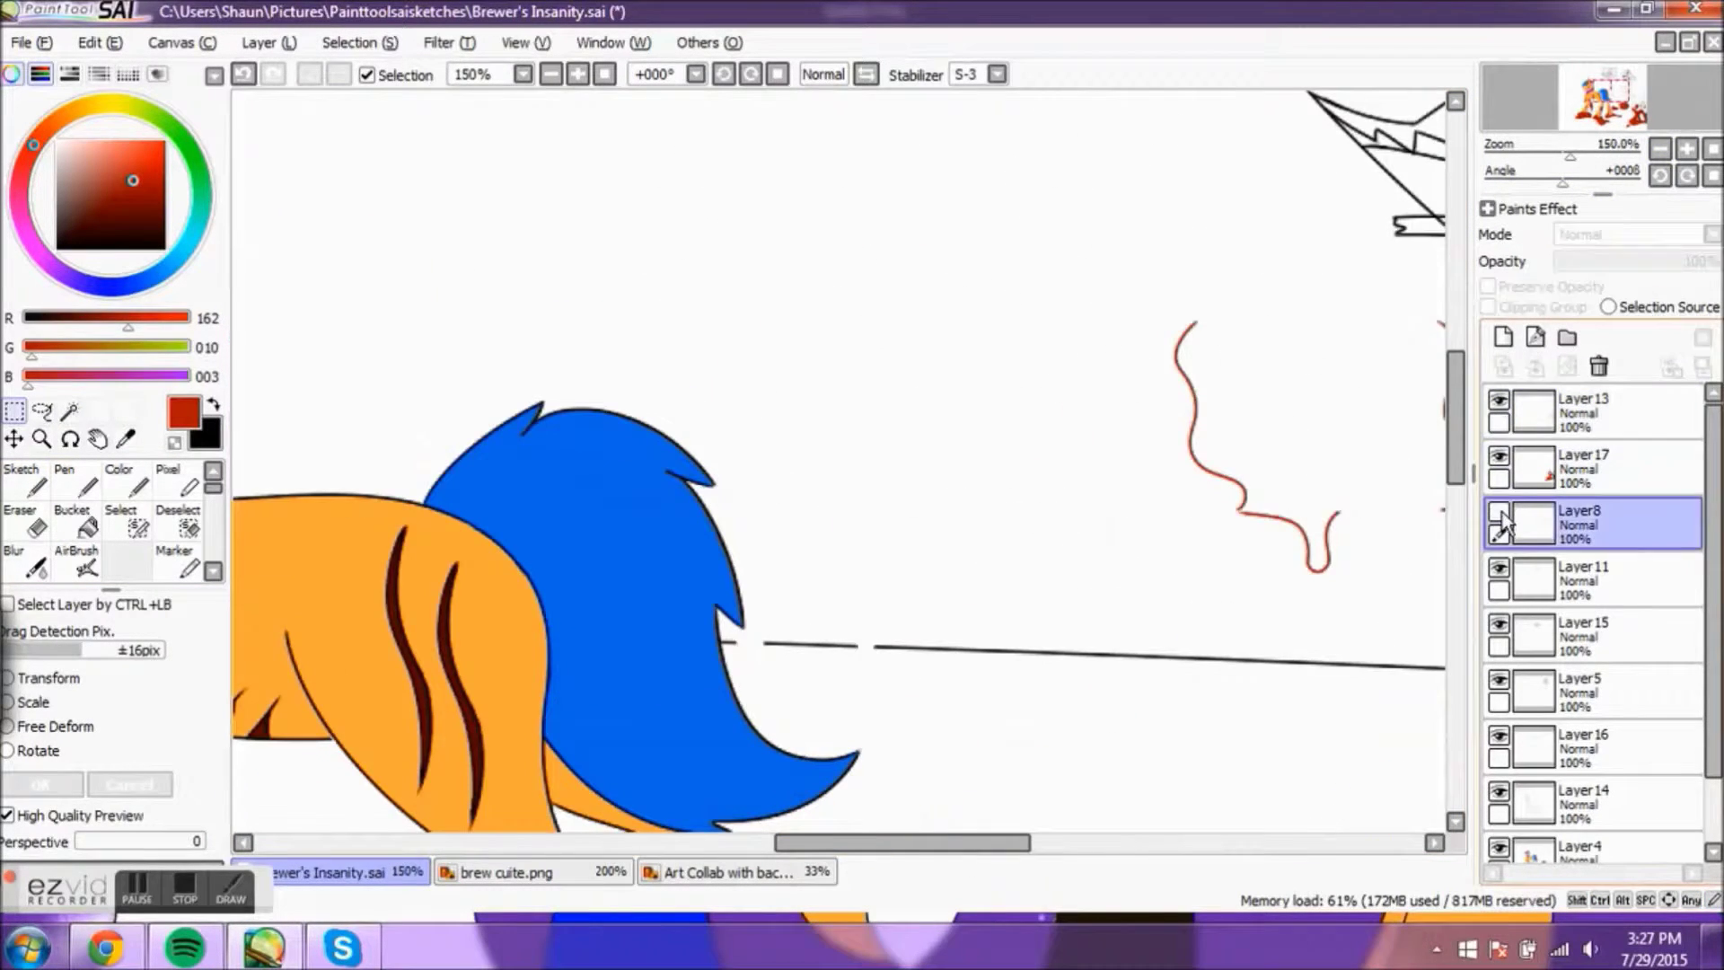
key("ctrl+e")
scroll(981, 816, "right", 4)
left_click(961, 537)
left_click(27, 492)
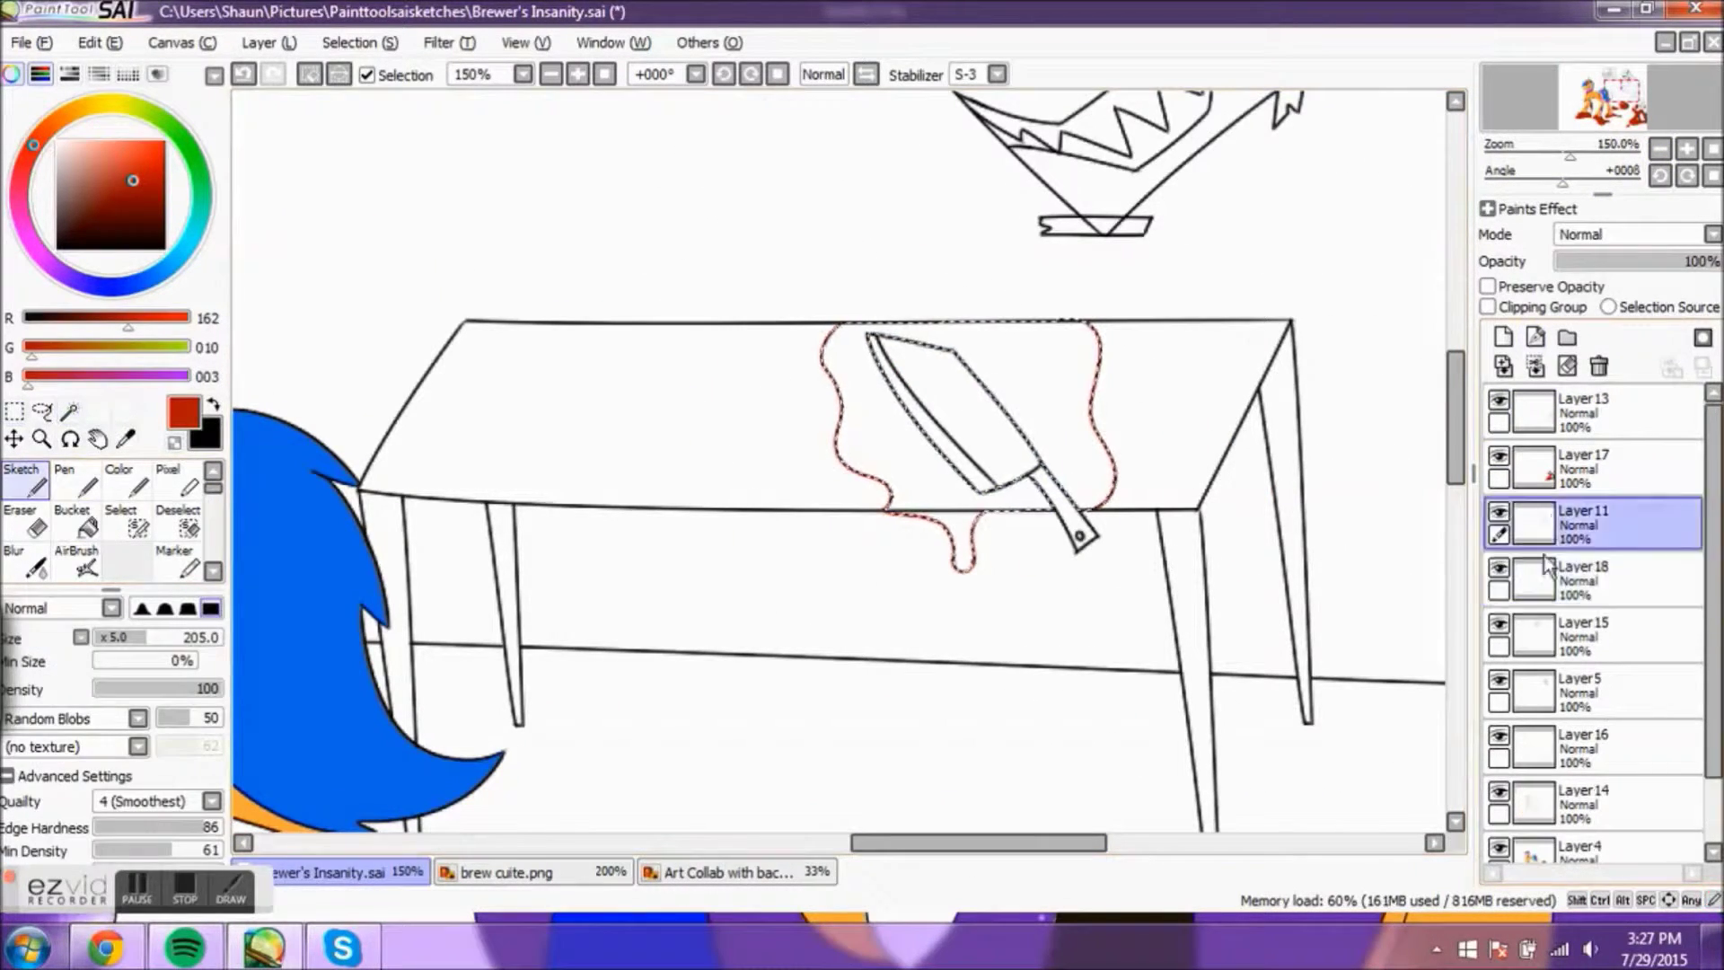
left_click_drag(898, 377, 1032, 503)
Step: Outline stains on the knife blade in red on Layer19 and merge it with Layer11
scroll(656, 385, "up", 3)
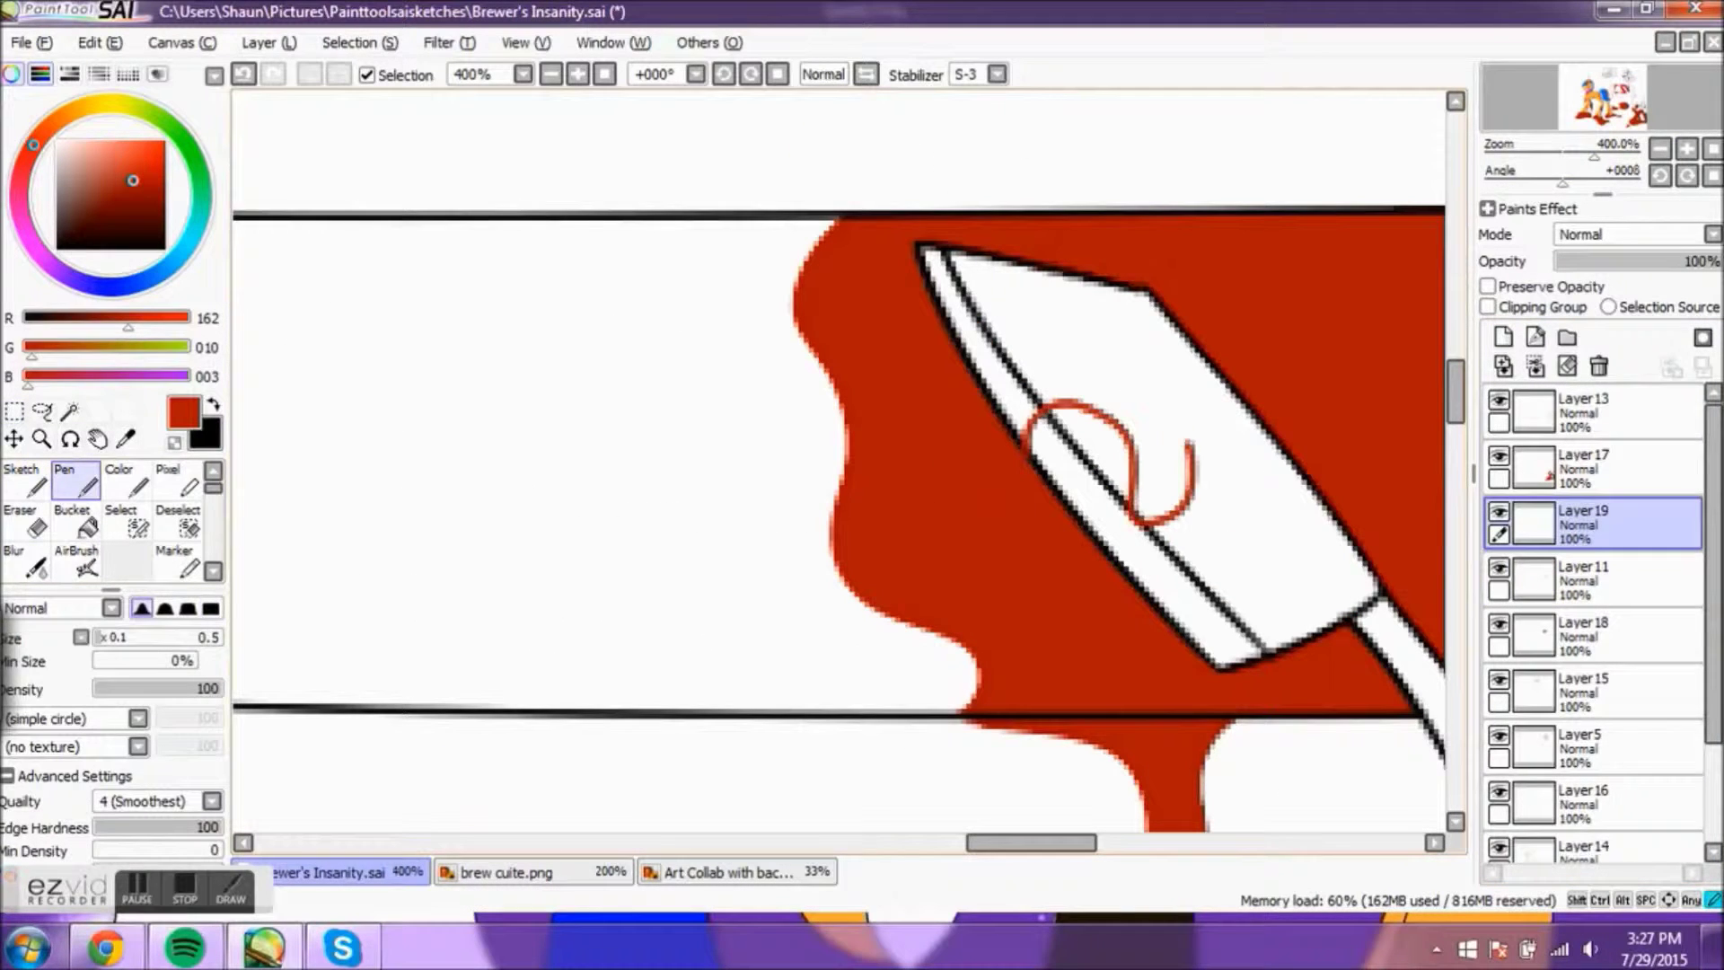
scroll(944, 510, "right", 3)
left_click(1580, 579)
key("ctrl+e")
Step: Select the stained parts of the knife blade and fill them with red on Layer18
left_click(69, 411)
left_click(808, 341)
left_click(27, 485)
left_click(1167, 449)
key("ctrl+d")
key("n")
Step: Add Layer20 below Layer15 and select the stain areas of the wall picture using Layer15's outlines
scroll(1460, 476, "down", 6)
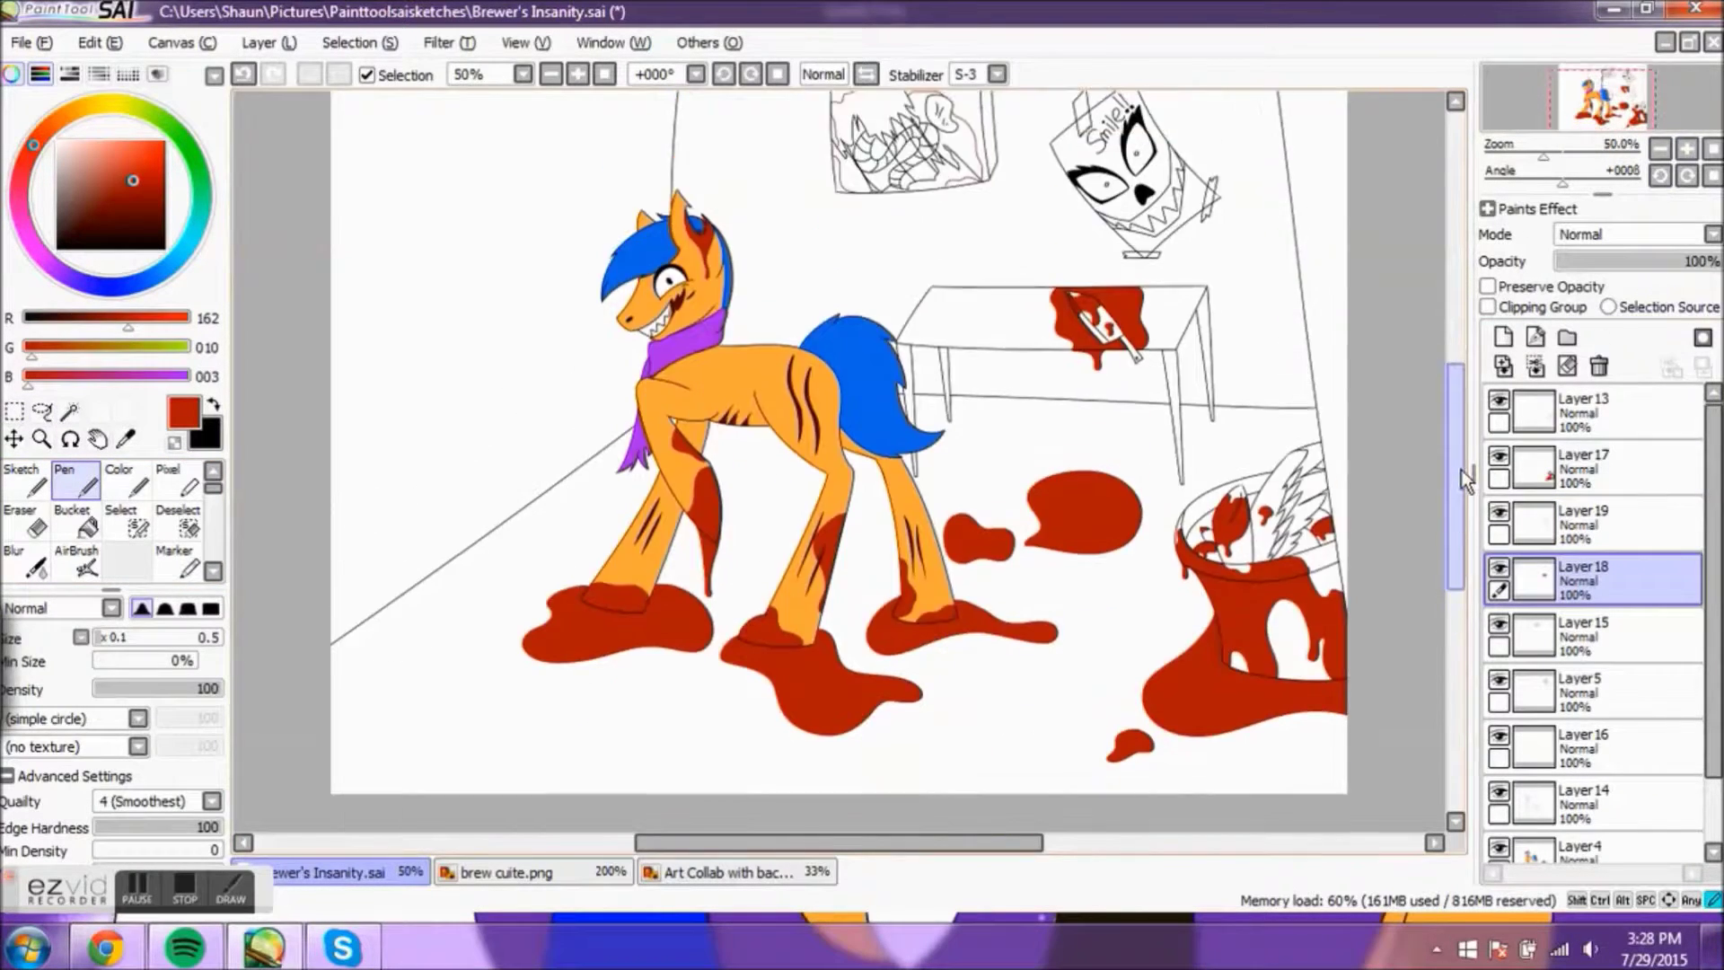
left_click(1580, 633)
double_click(1580, 633)
key("Escape")
left_click(1508, 364)
left_click_drag(1580, 633, 1562, 691)
left_click(1580, 633)
key("w")
left_click(1243, 390)
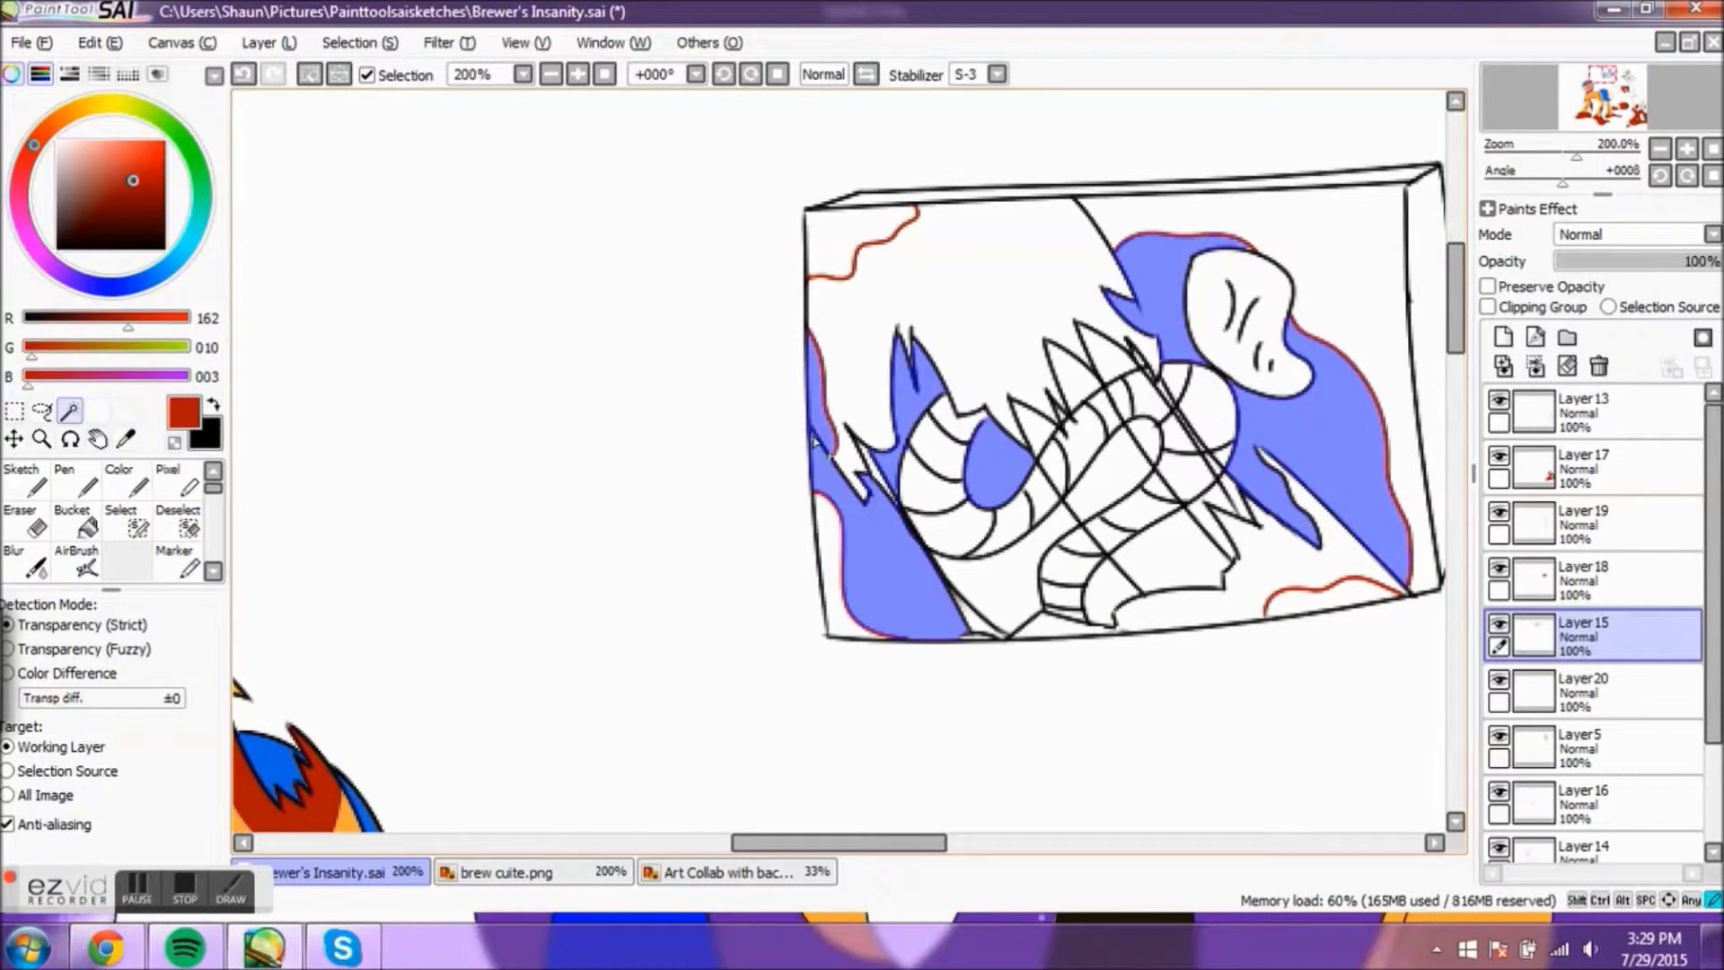
Step: Fill the wall picture's selected stains with red on Layer20 and merge the picture's layers
key("b")
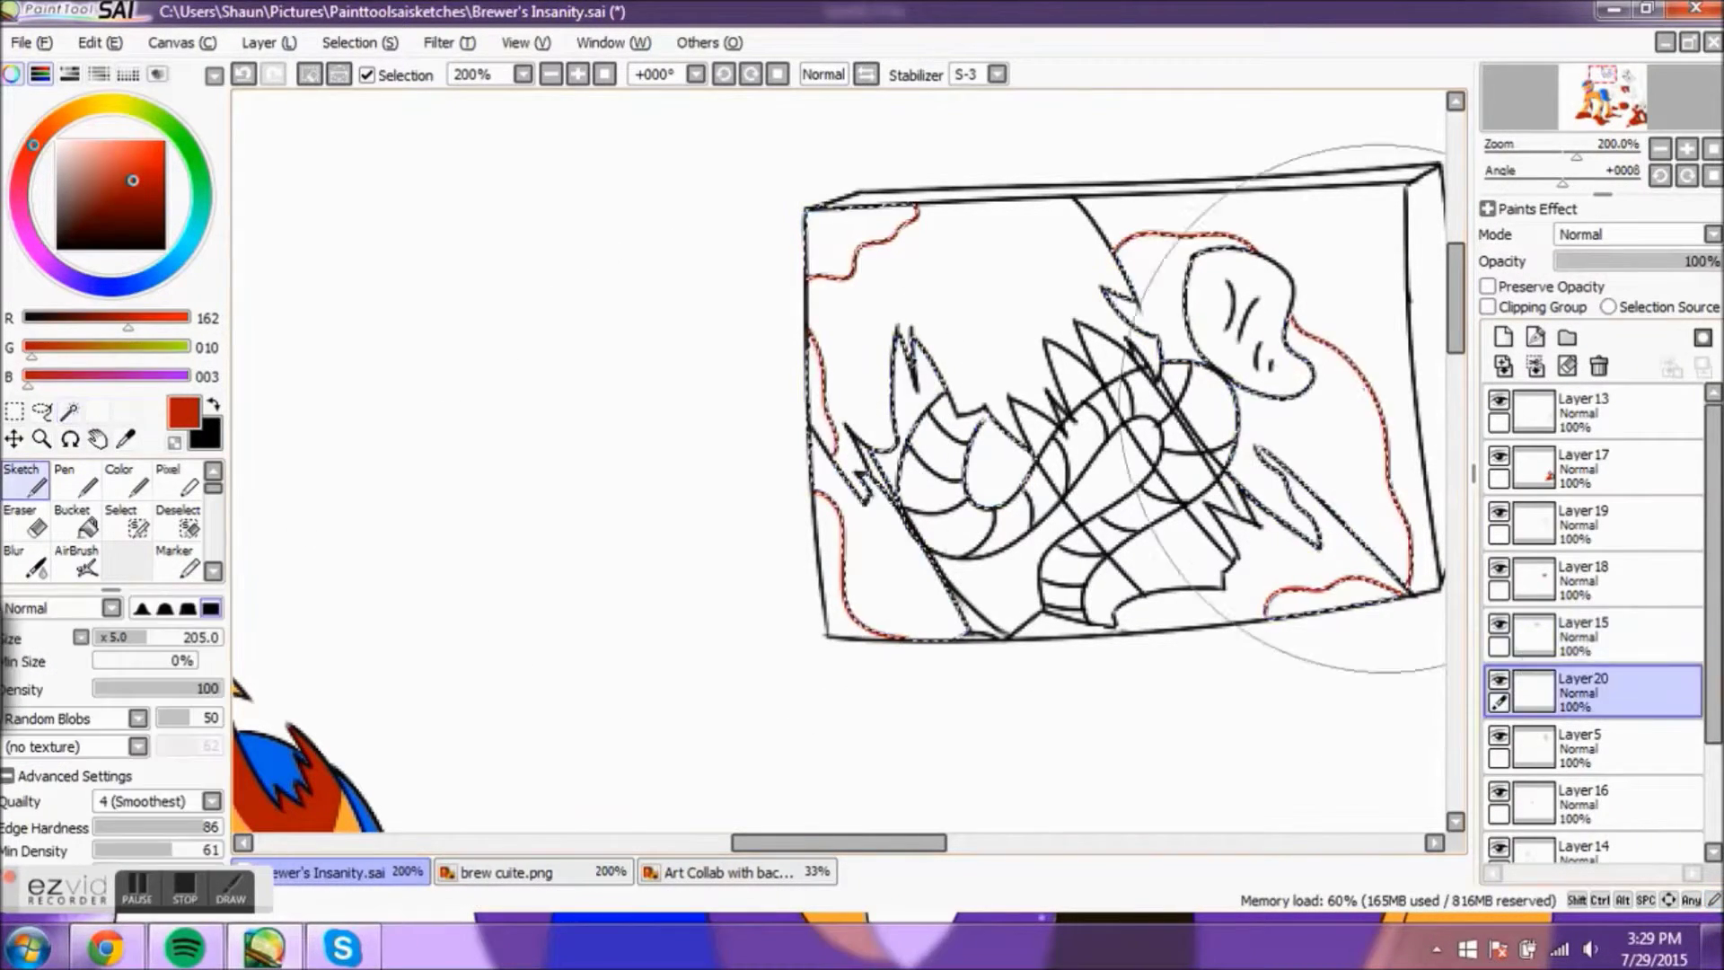
left_click_drag(1269, 386, 987, 449)
key("ctrl+d")
key("ctrl+e")
scroll(1059, 671, "down", 4)
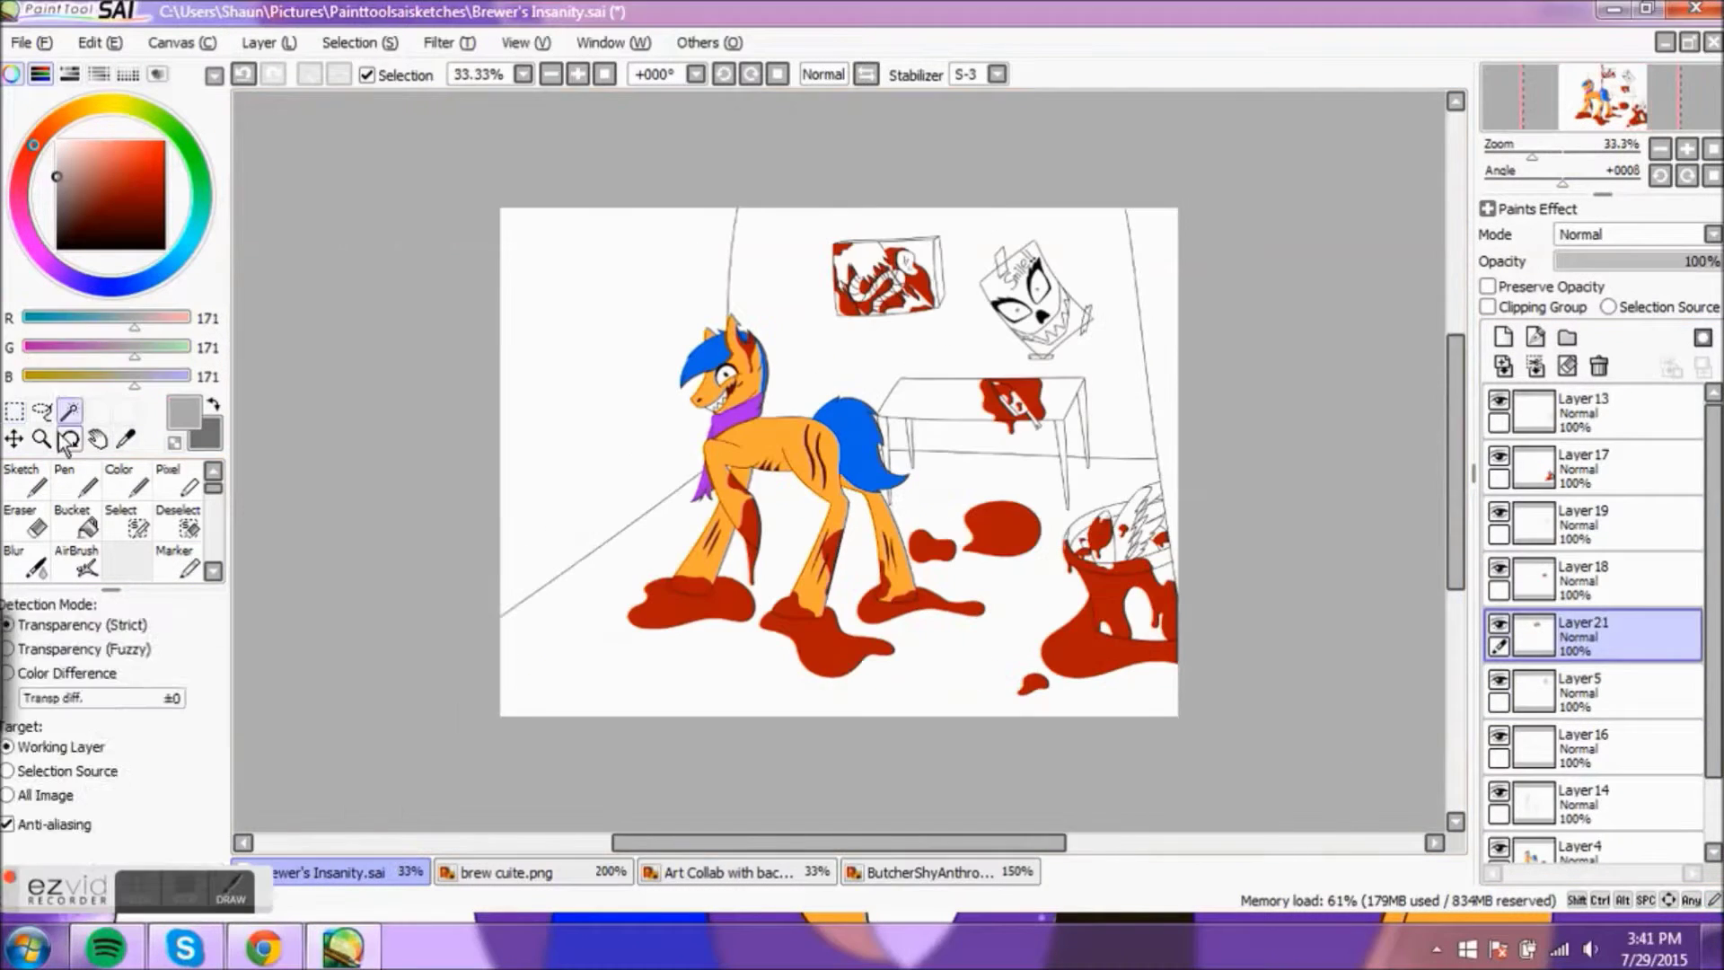
Step: Select the tabletop and table legs on Layer19 and fill them with dark grey on Layer18
left_click(1567, 540)
scroll(1017, 426, "up", 5)
left_click(1203, 296)
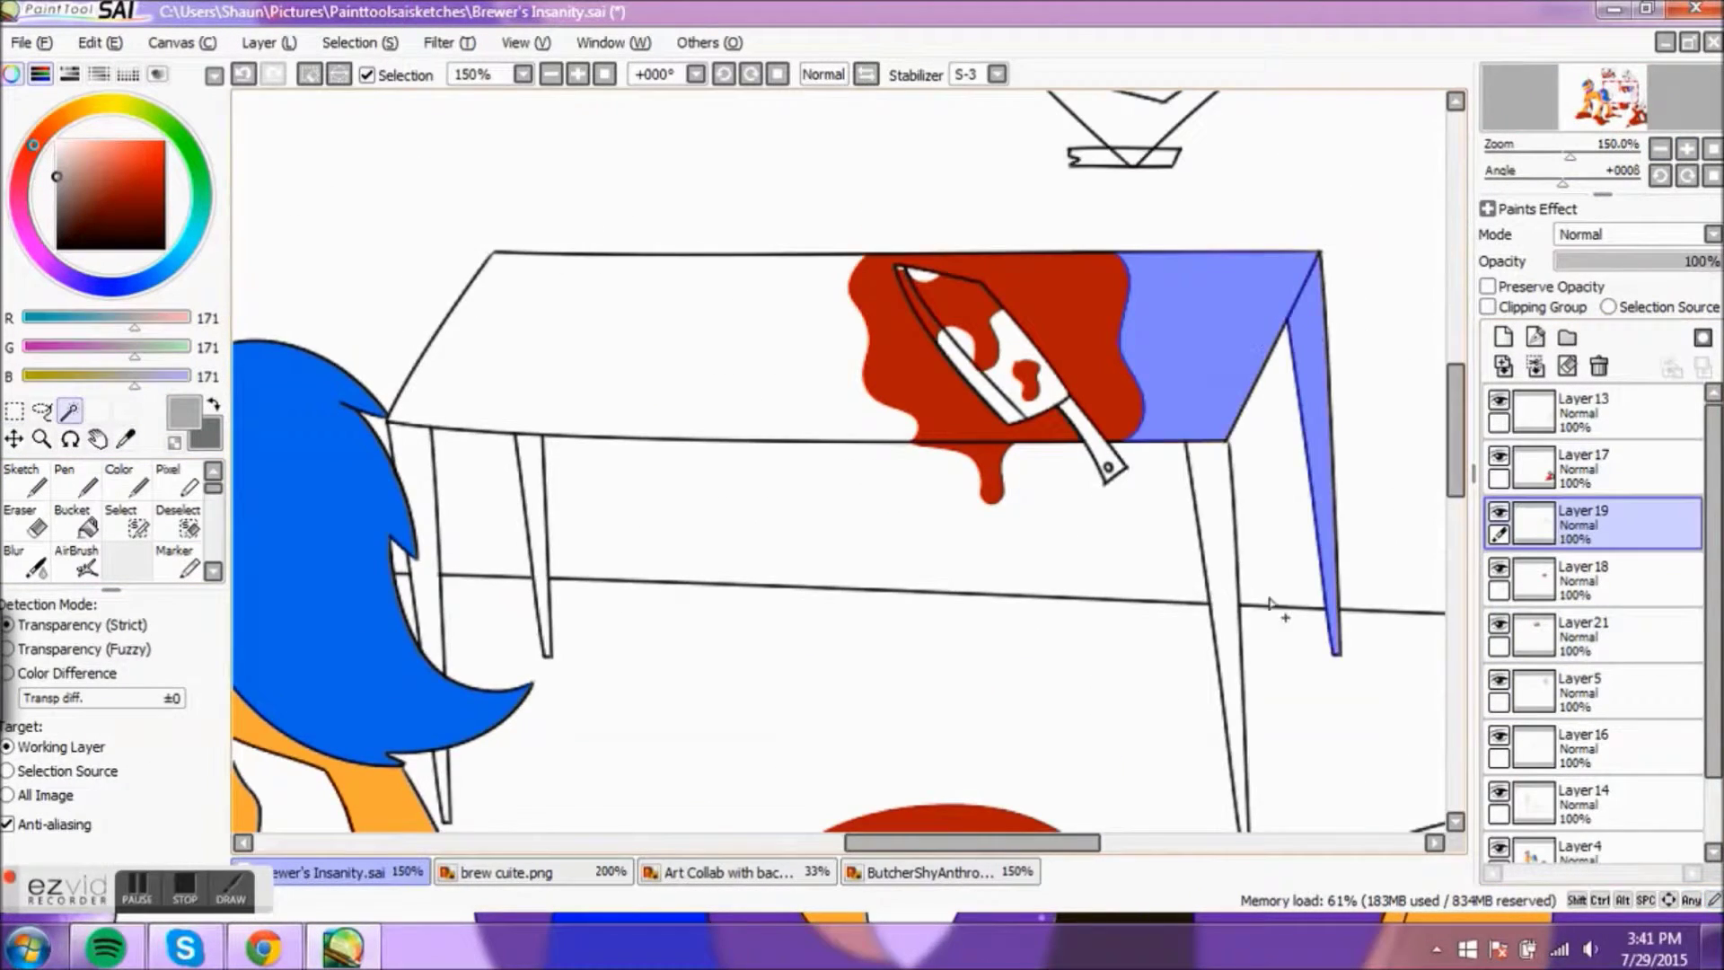
left_click(575, 360)
mouse_move(574, 269)
left_mouse_down()
mouse_move(385, 261)
mouse_move(527, 628)
left_mouse_up()
key("ctrl")
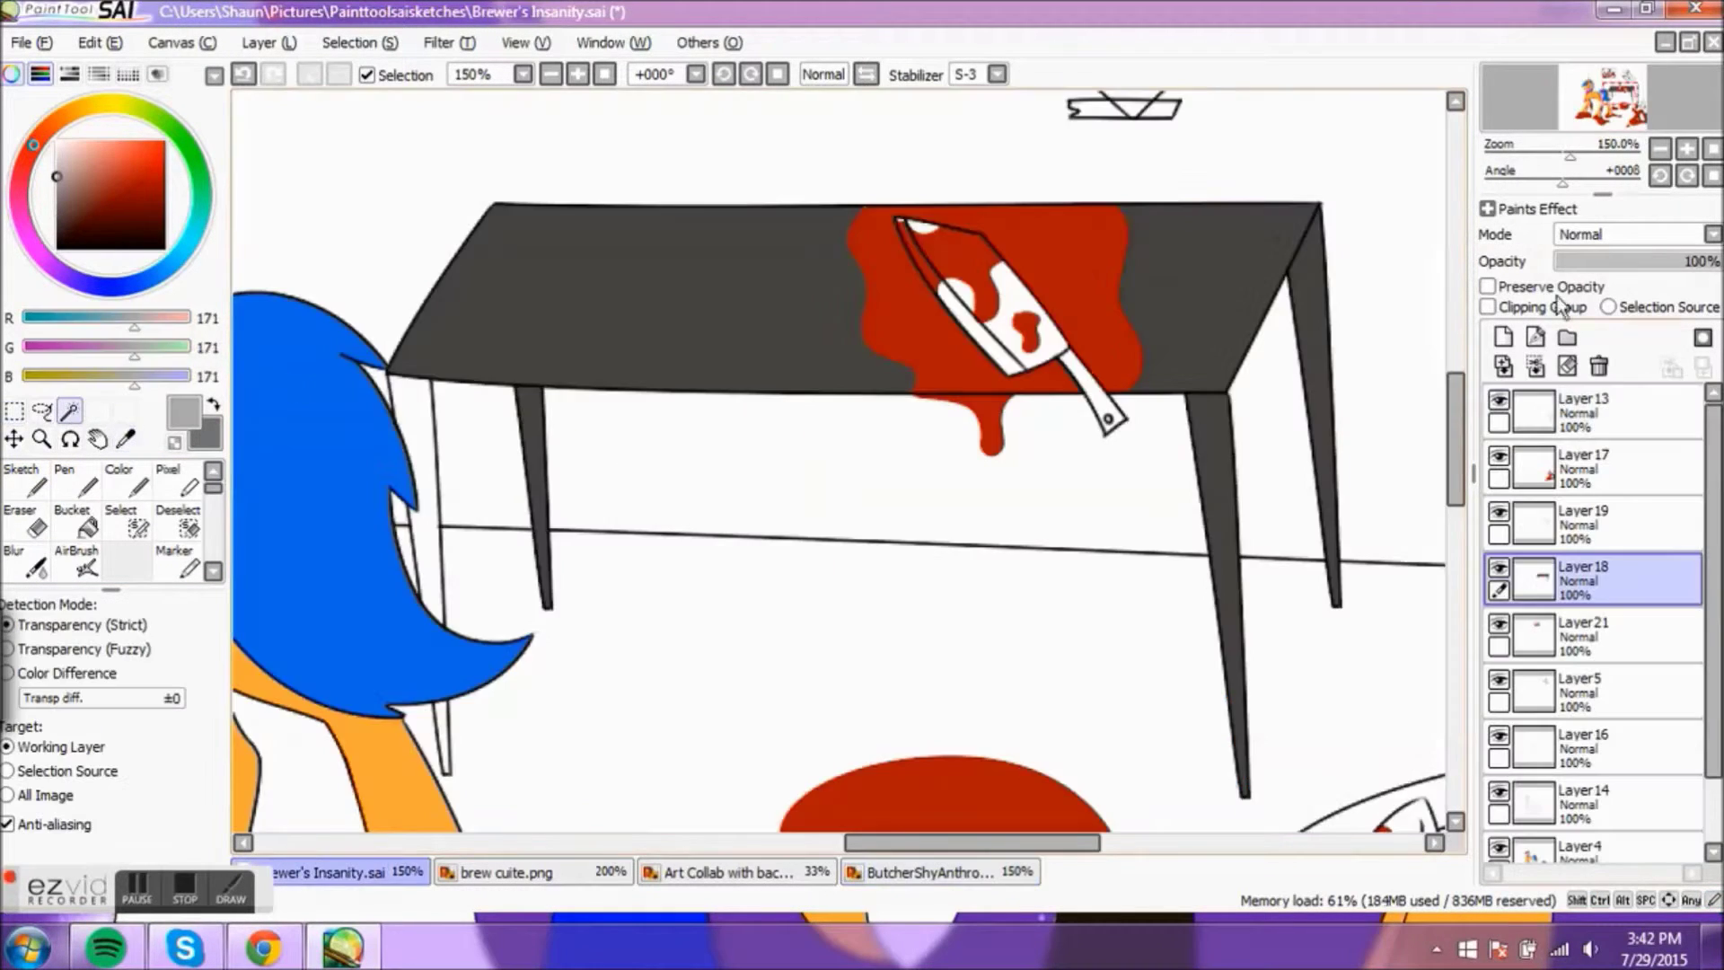
Step: Fill the knife's clean blade areas with light grey, its cutting edge with darker grey and its handle with black
scroll(1122, 404, "up", 2)
left_click(1005, 283)
left_click(1212, 449)
left_click(1546, 584)
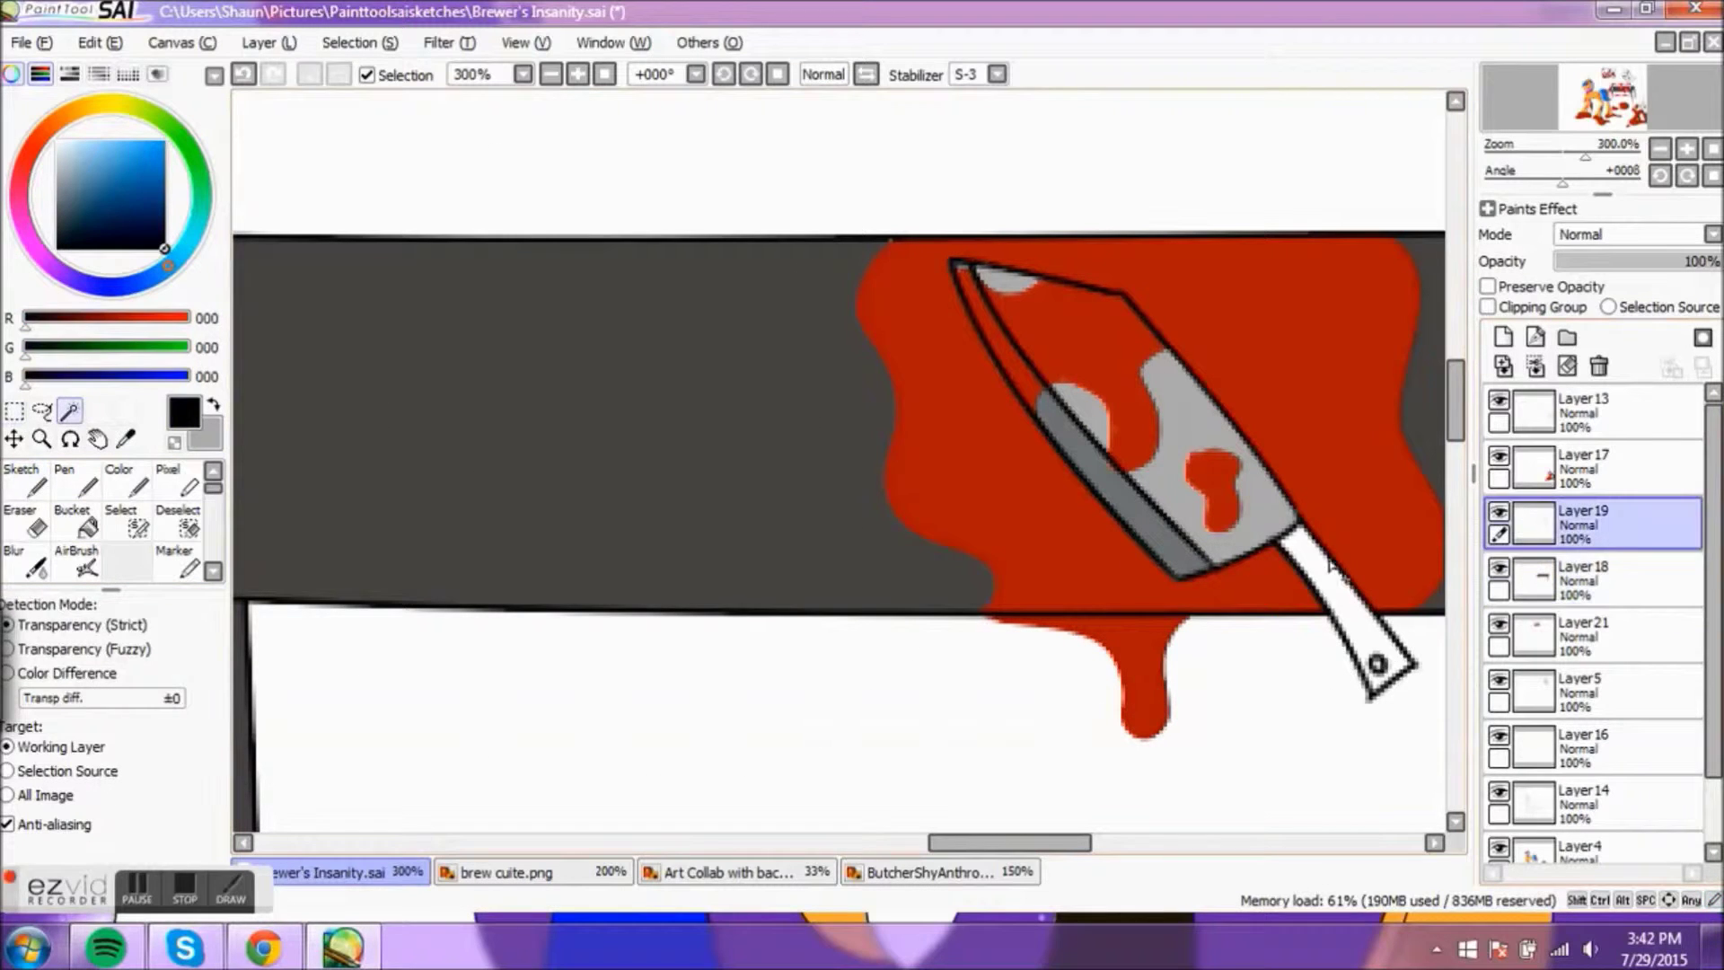
key("ctrl")
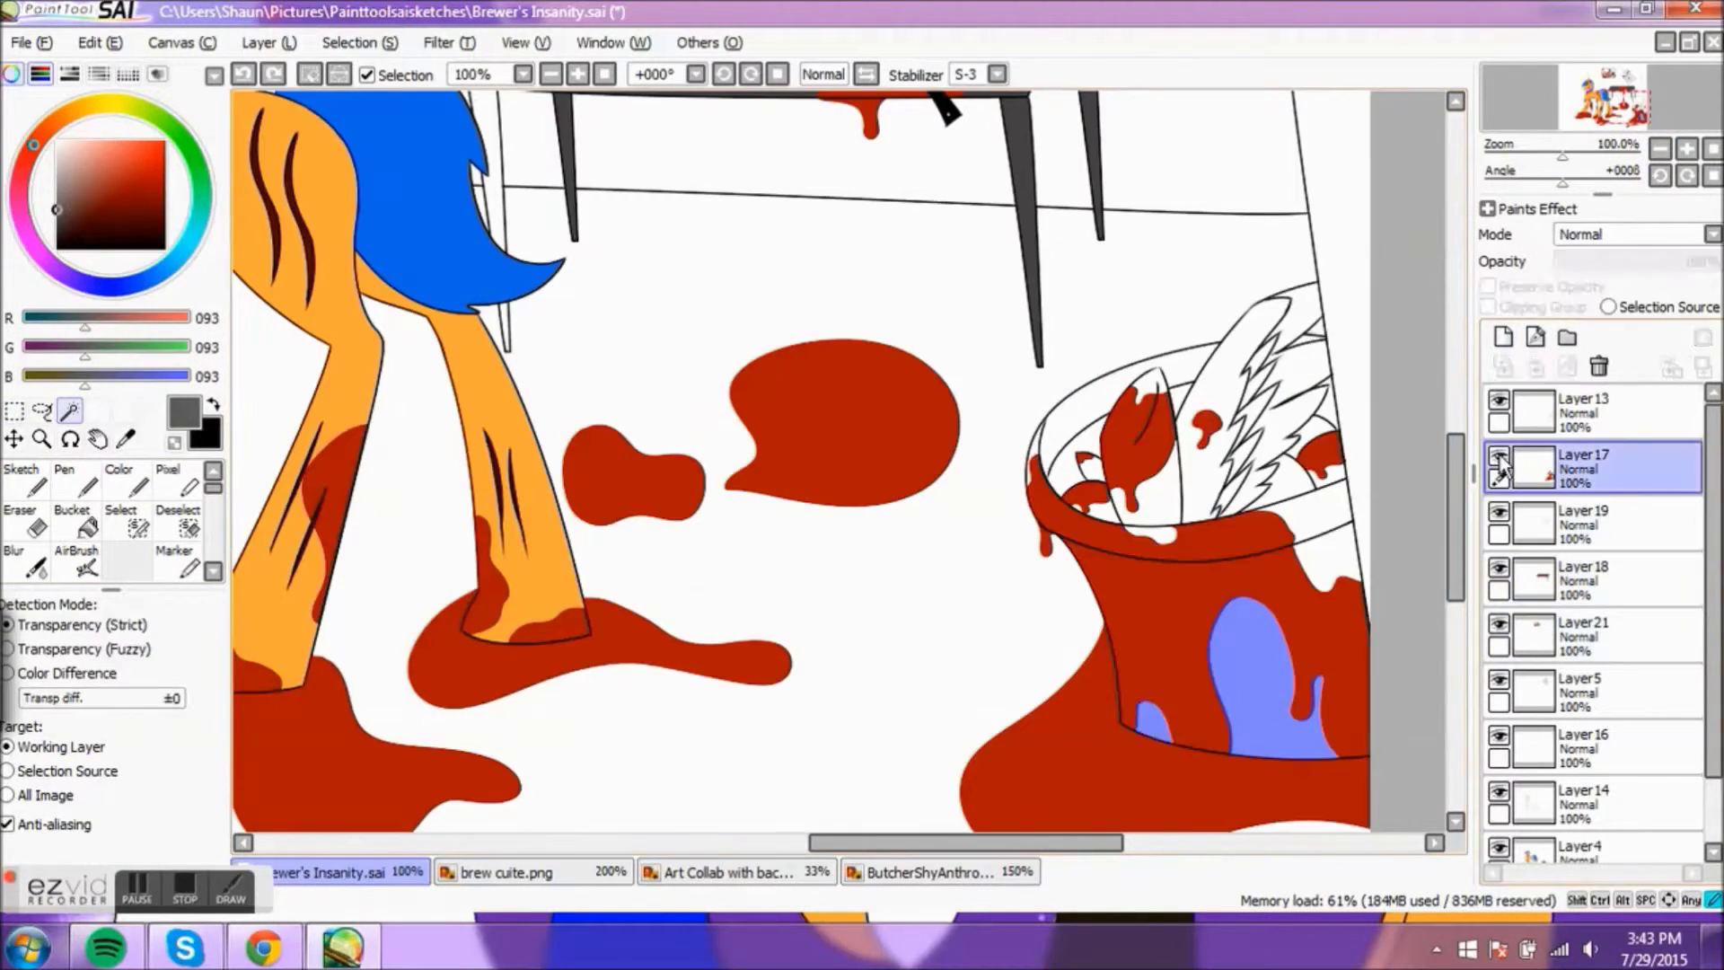
Step: Select the bucket's clean outer areas and rim on Layer13 and fill them with grey, RGB 93, on Layer17
left_click(1580, 412)
left_click(1325, 535)
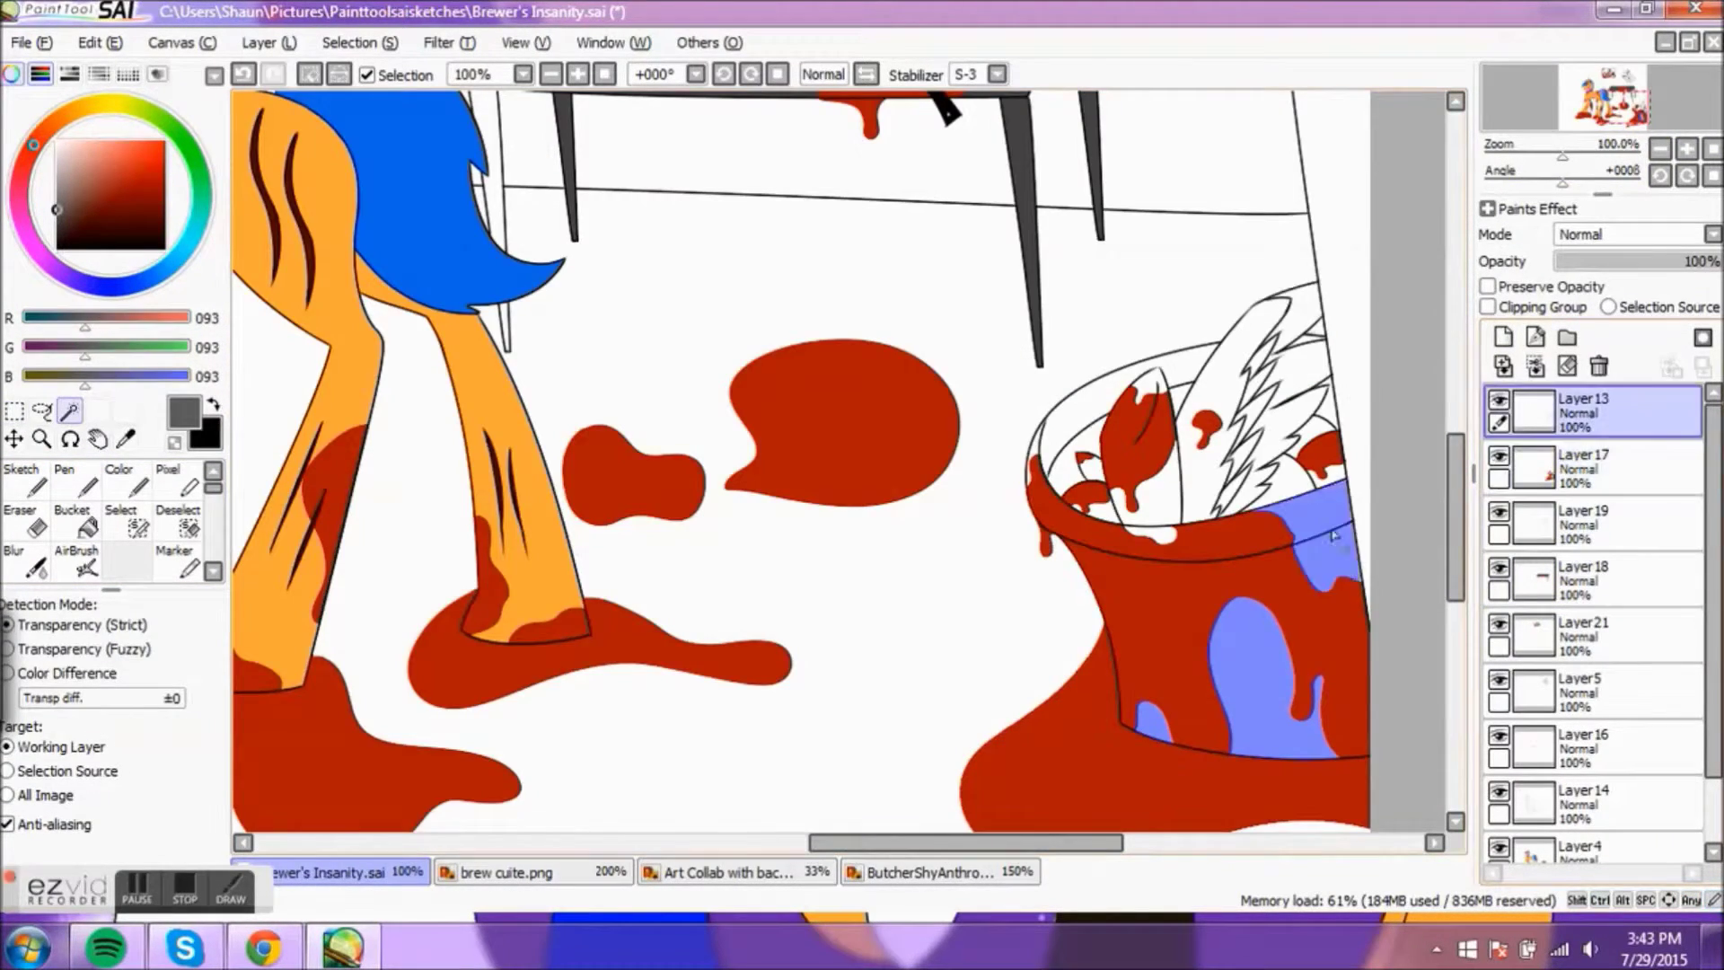
scroll(1043, 459, "up", 1)
scroll(1221, 467, "down", 2)
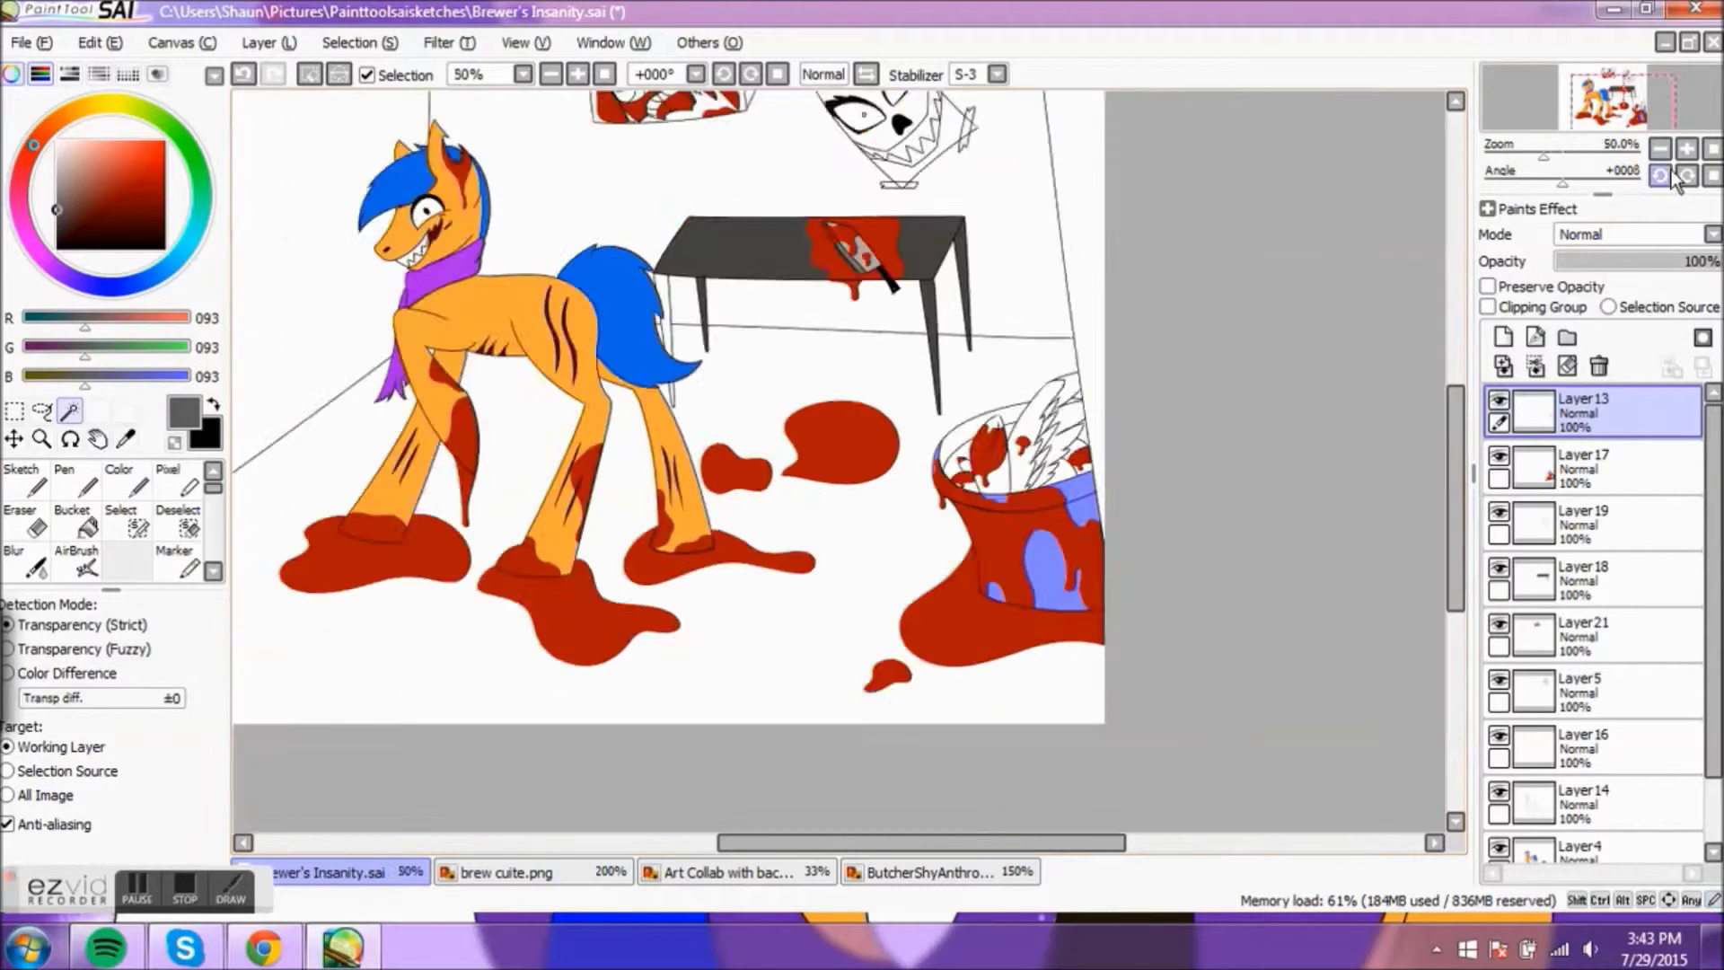
left_click(1687, 149)
Step: Select the bucket's visible inside on Layer13 and fill it with dark grey, RGB 69, on Layer17
scroll(1232, 460, "up", 1)
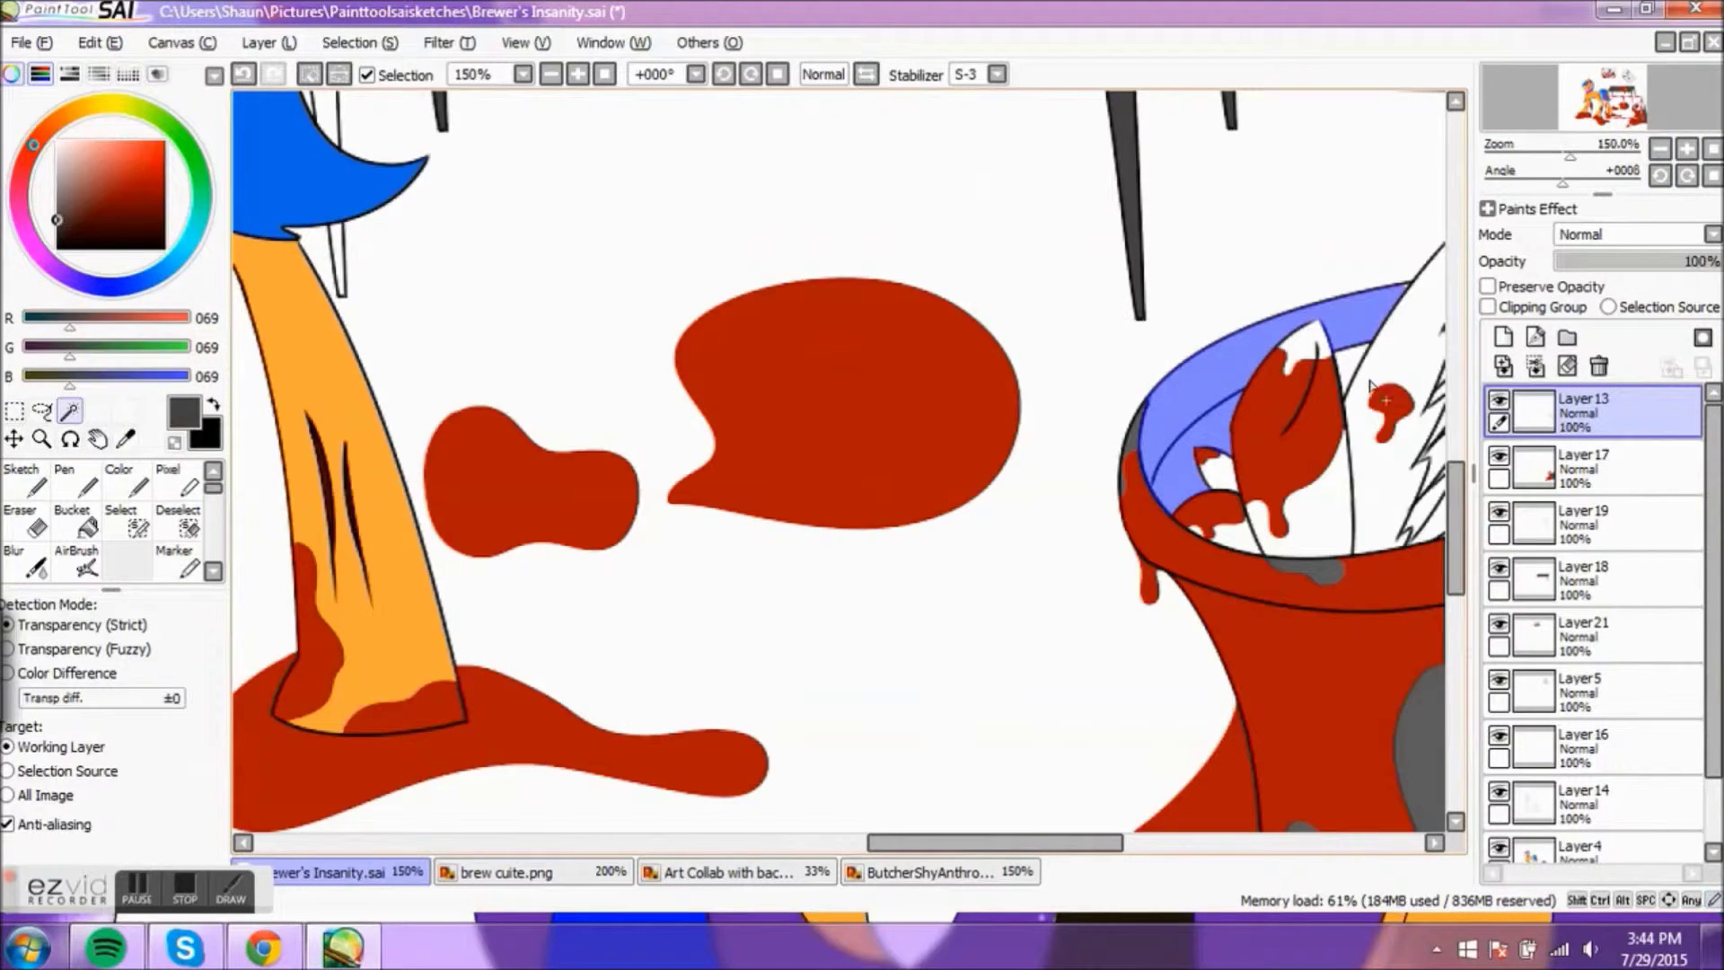
left_click_drag(1082, 853, 1165, 853)
scroll(1185, 289, "up", 1)
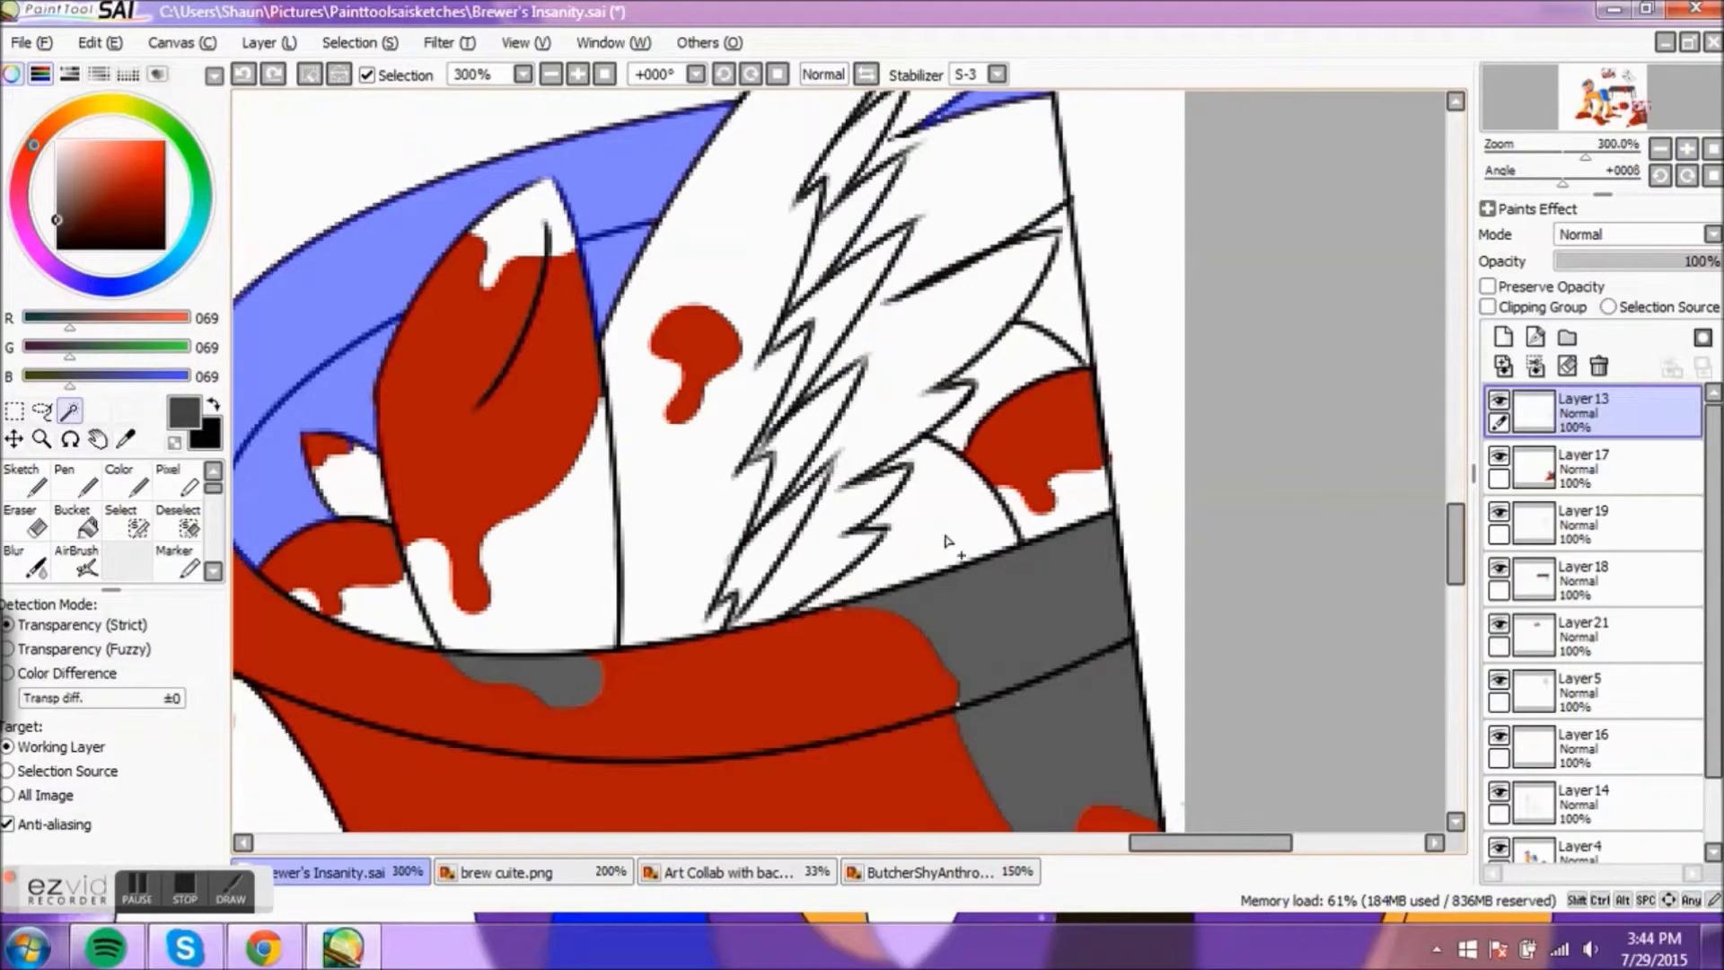
key("n")
left_click(1584, 463)
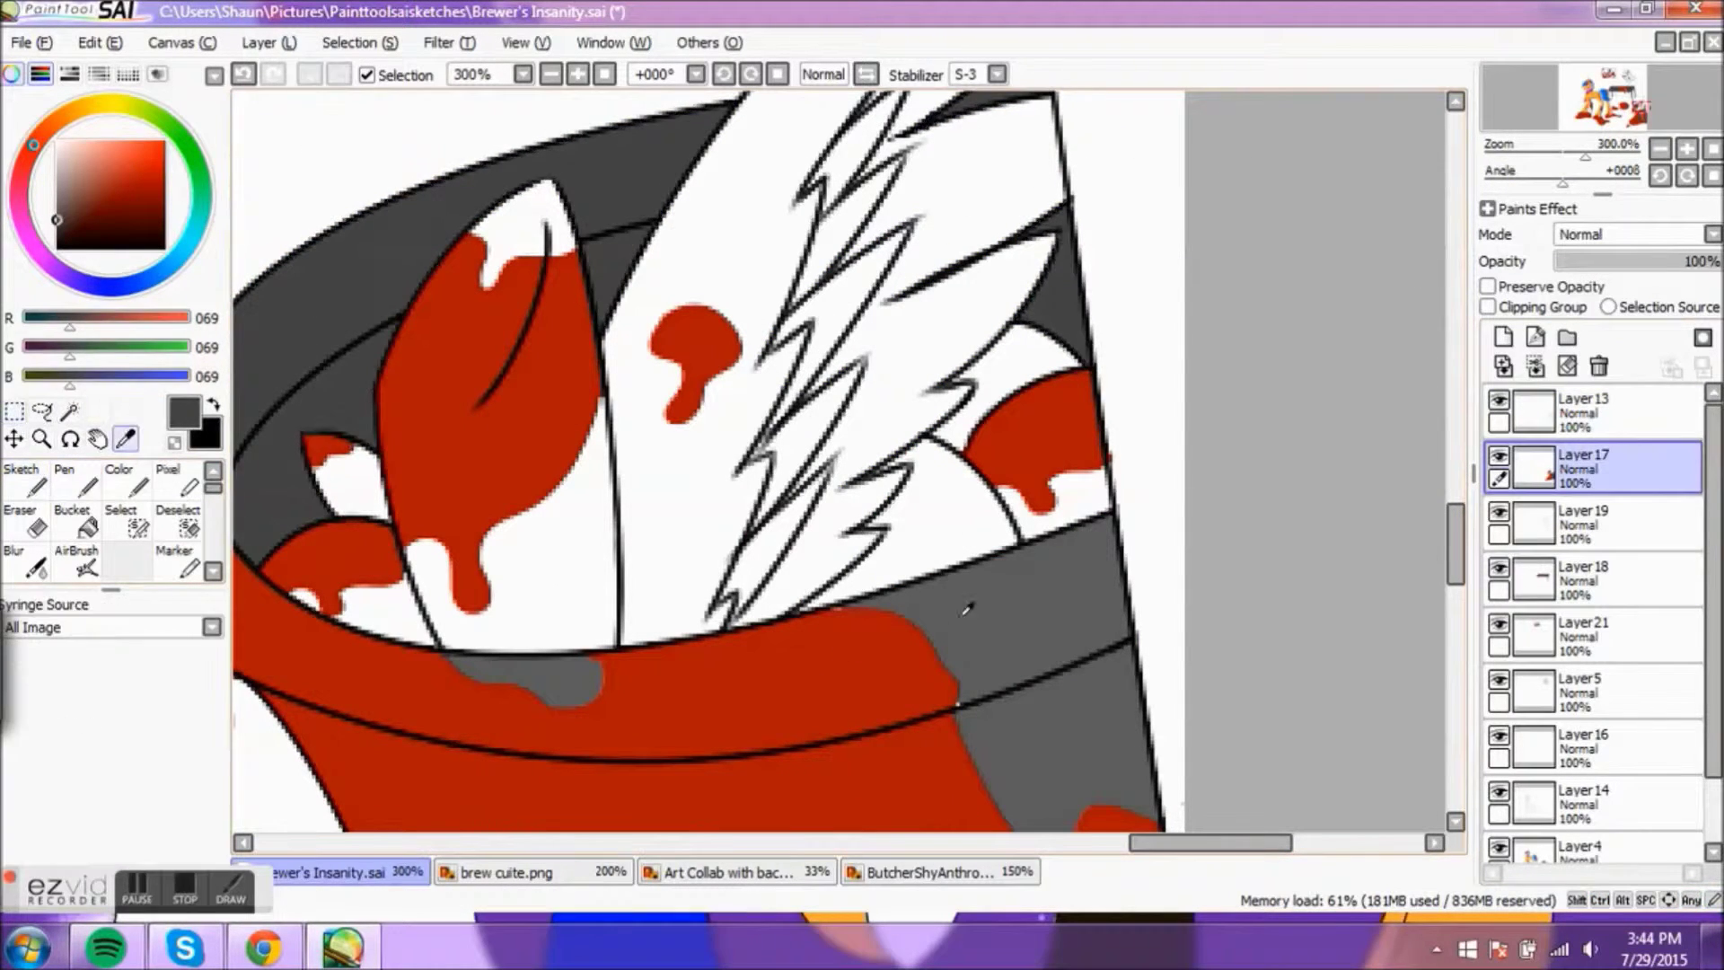
Step: Sample the stain's red and touch up the edges of the bucket's stains on Layer17
scroll(1205, 807, "down", 2)
scroll(898, 538, "up", 3)
right_click(629, 448)
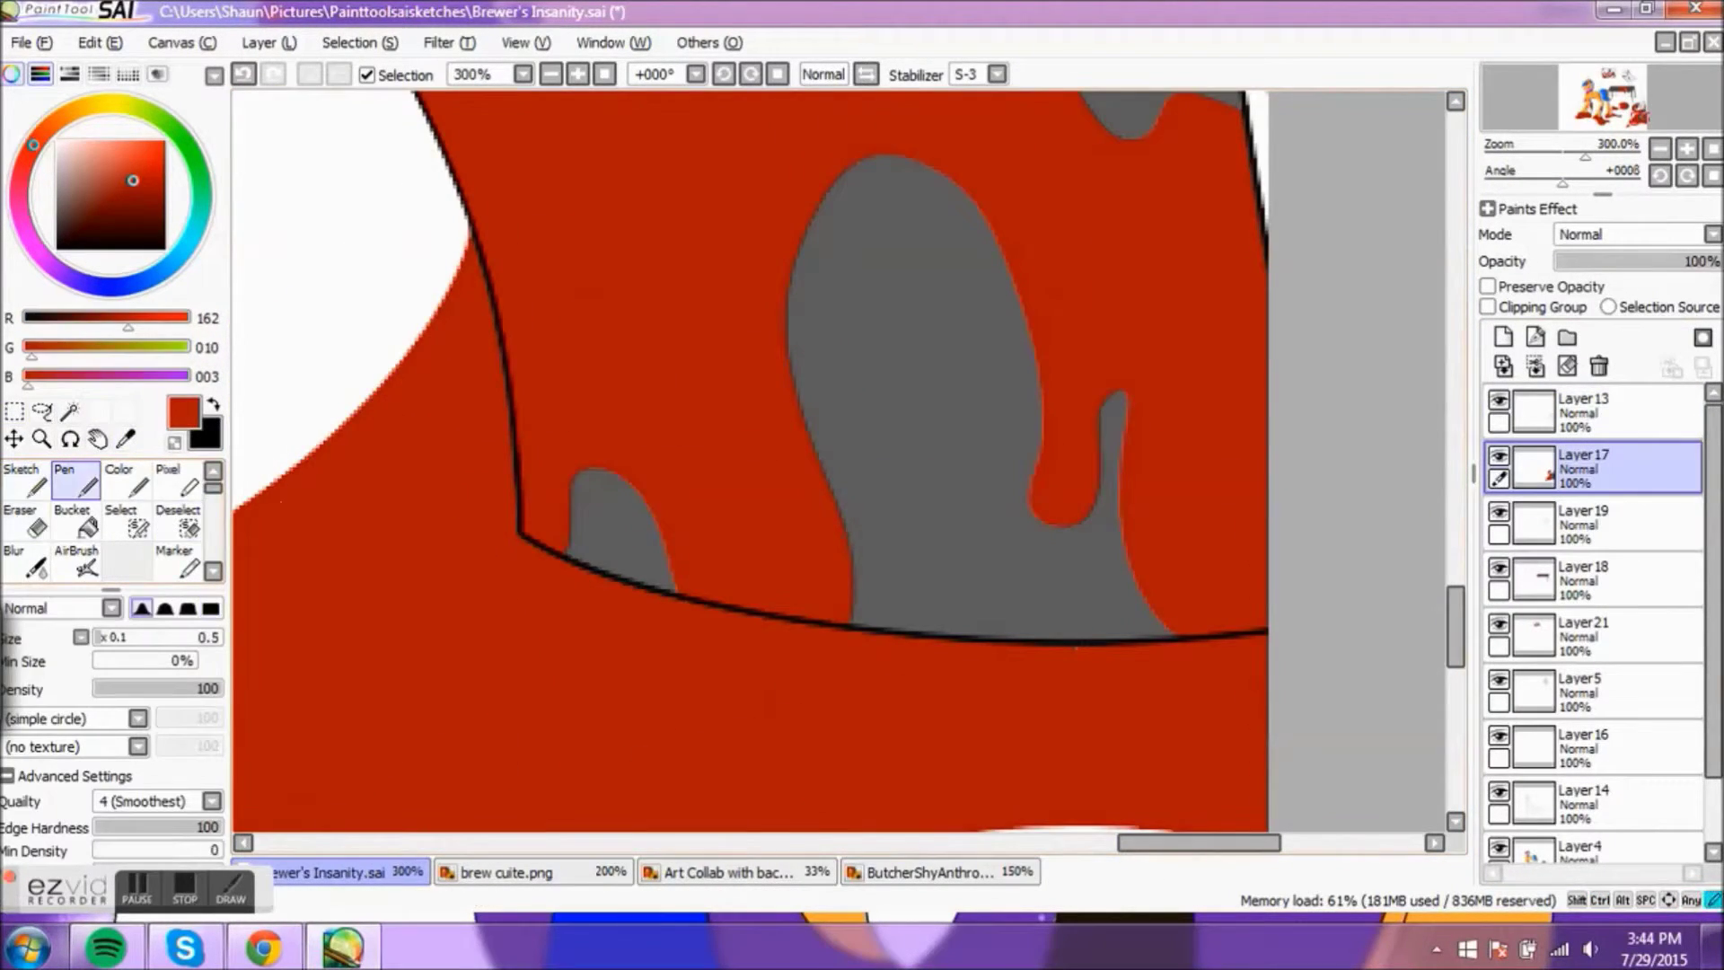
scroll(930, 808, "down", 4)
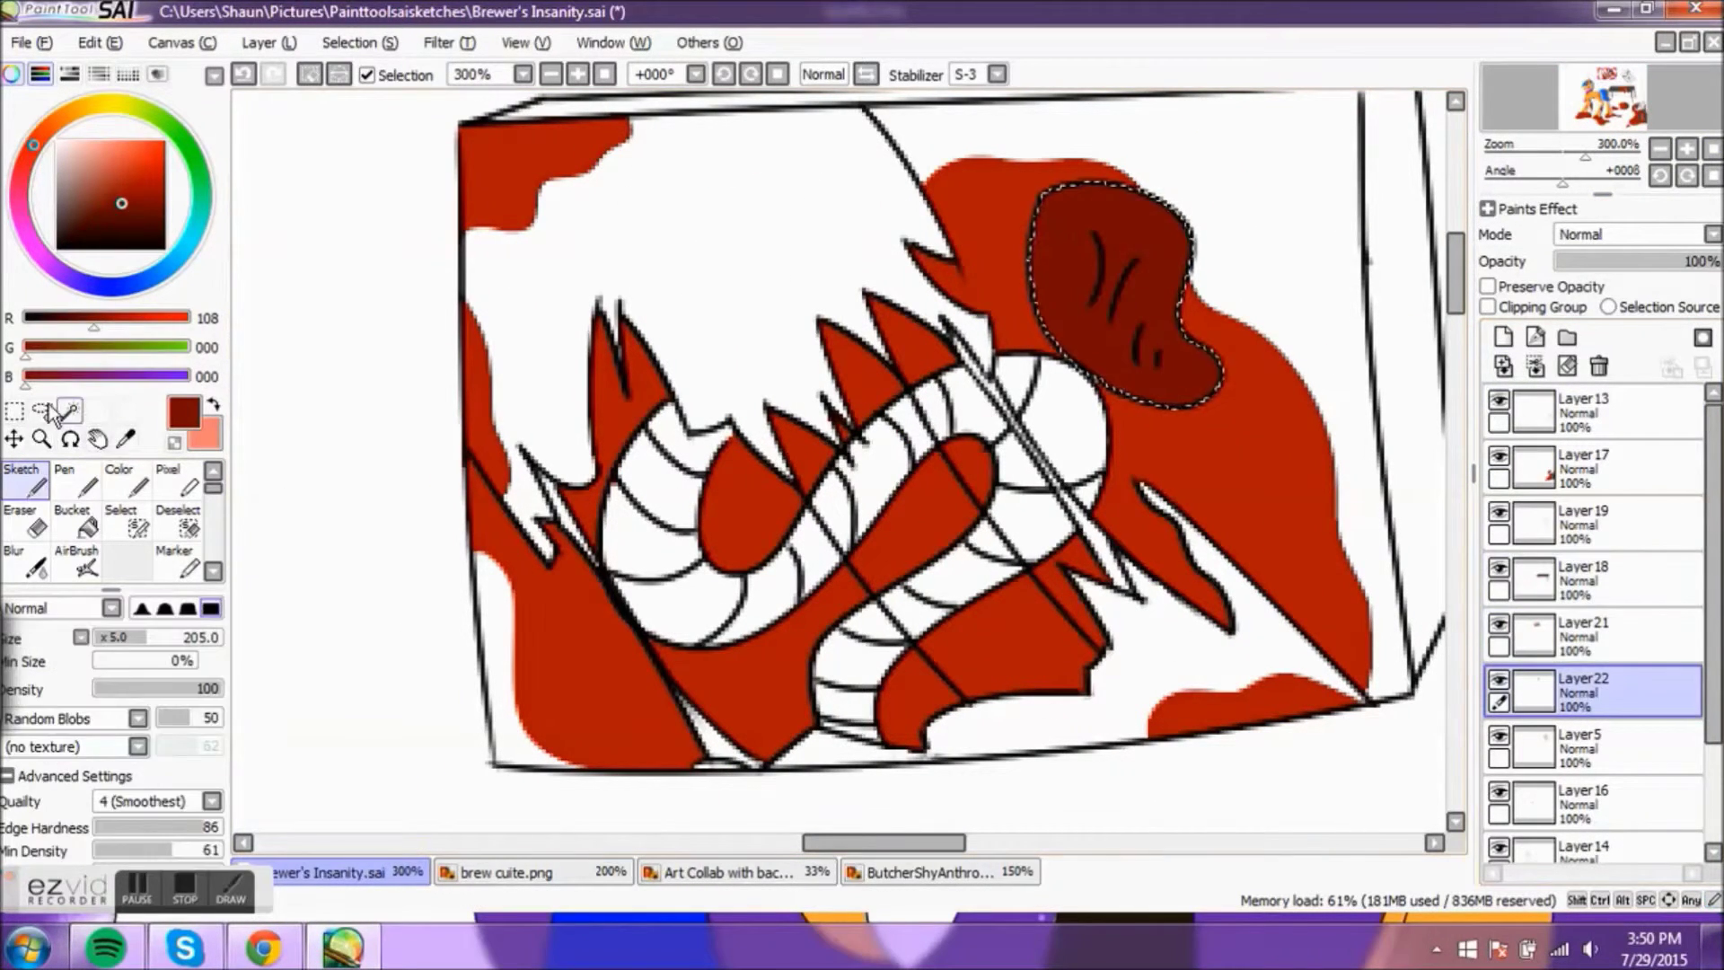
Step: Select the narrow slivers along the torn edges in the wall picture and fill them with salmon, RGB 255, 115, 115
left_click(184, 440)
key("w")
left_click(965, 355)
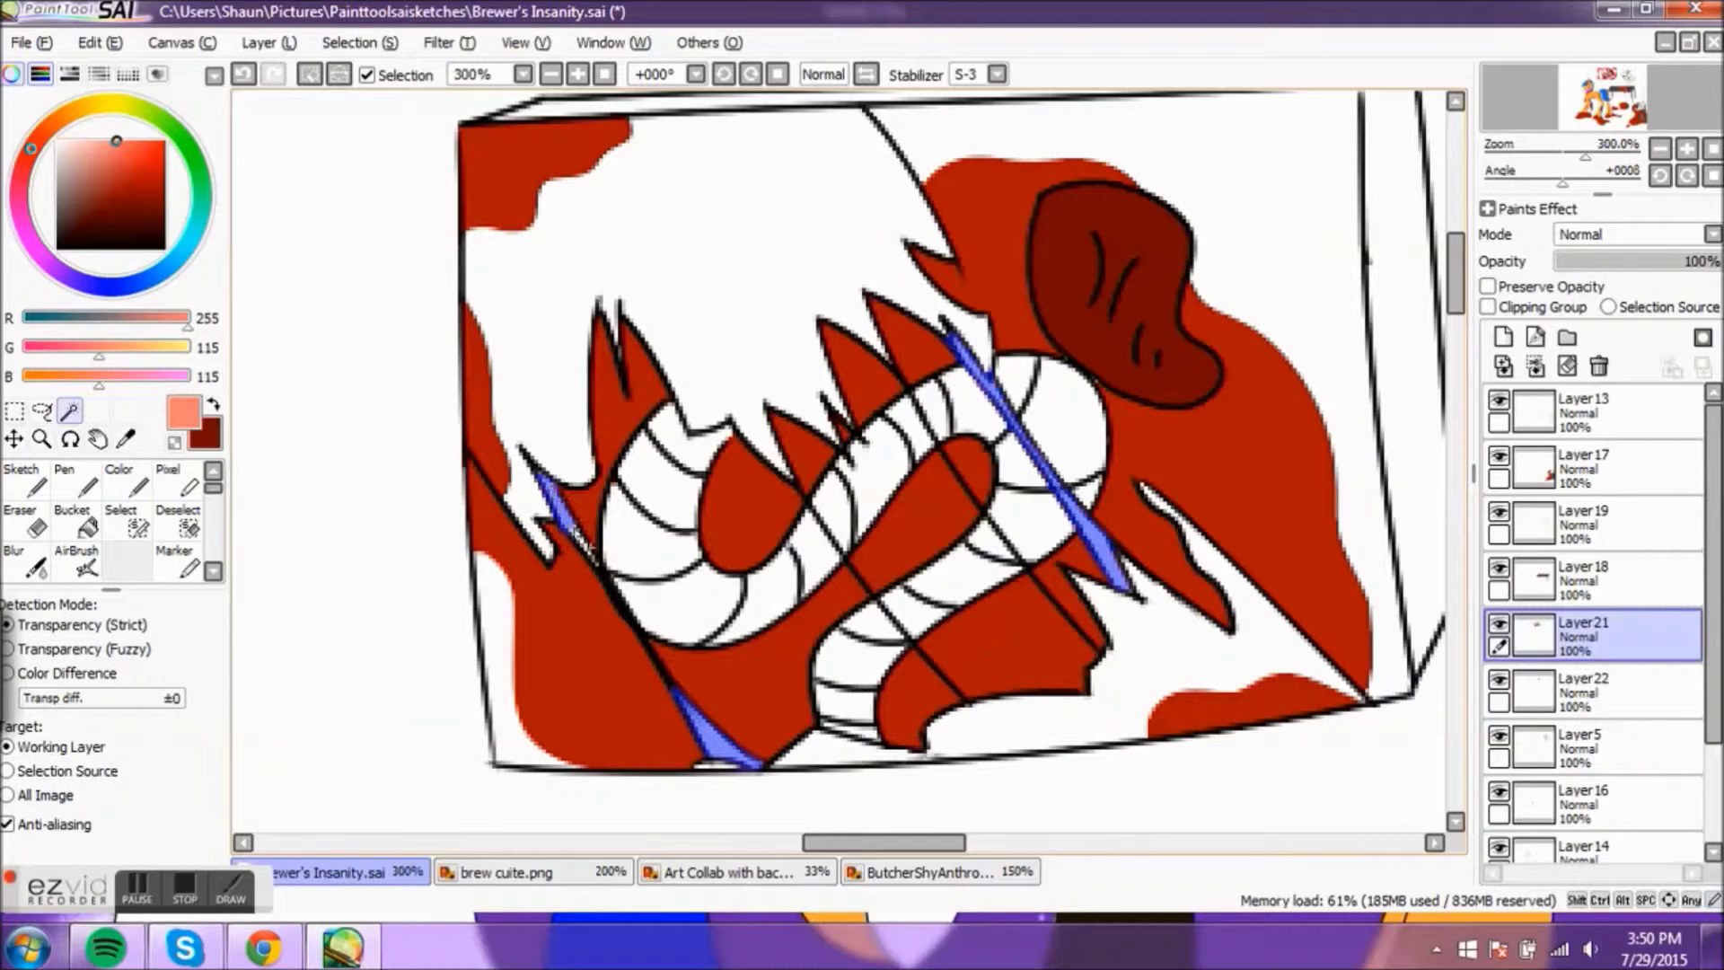
left_click_drag(1059, 368, 1078, 538)
key("ctrl+d")
Step: Select the wall picture's clean jagged outer areas at the upper left and lower right and fill them with light purple, RGB 170, 115, 255
left_click(74, 278)
key("w")
left_click(897, 368)
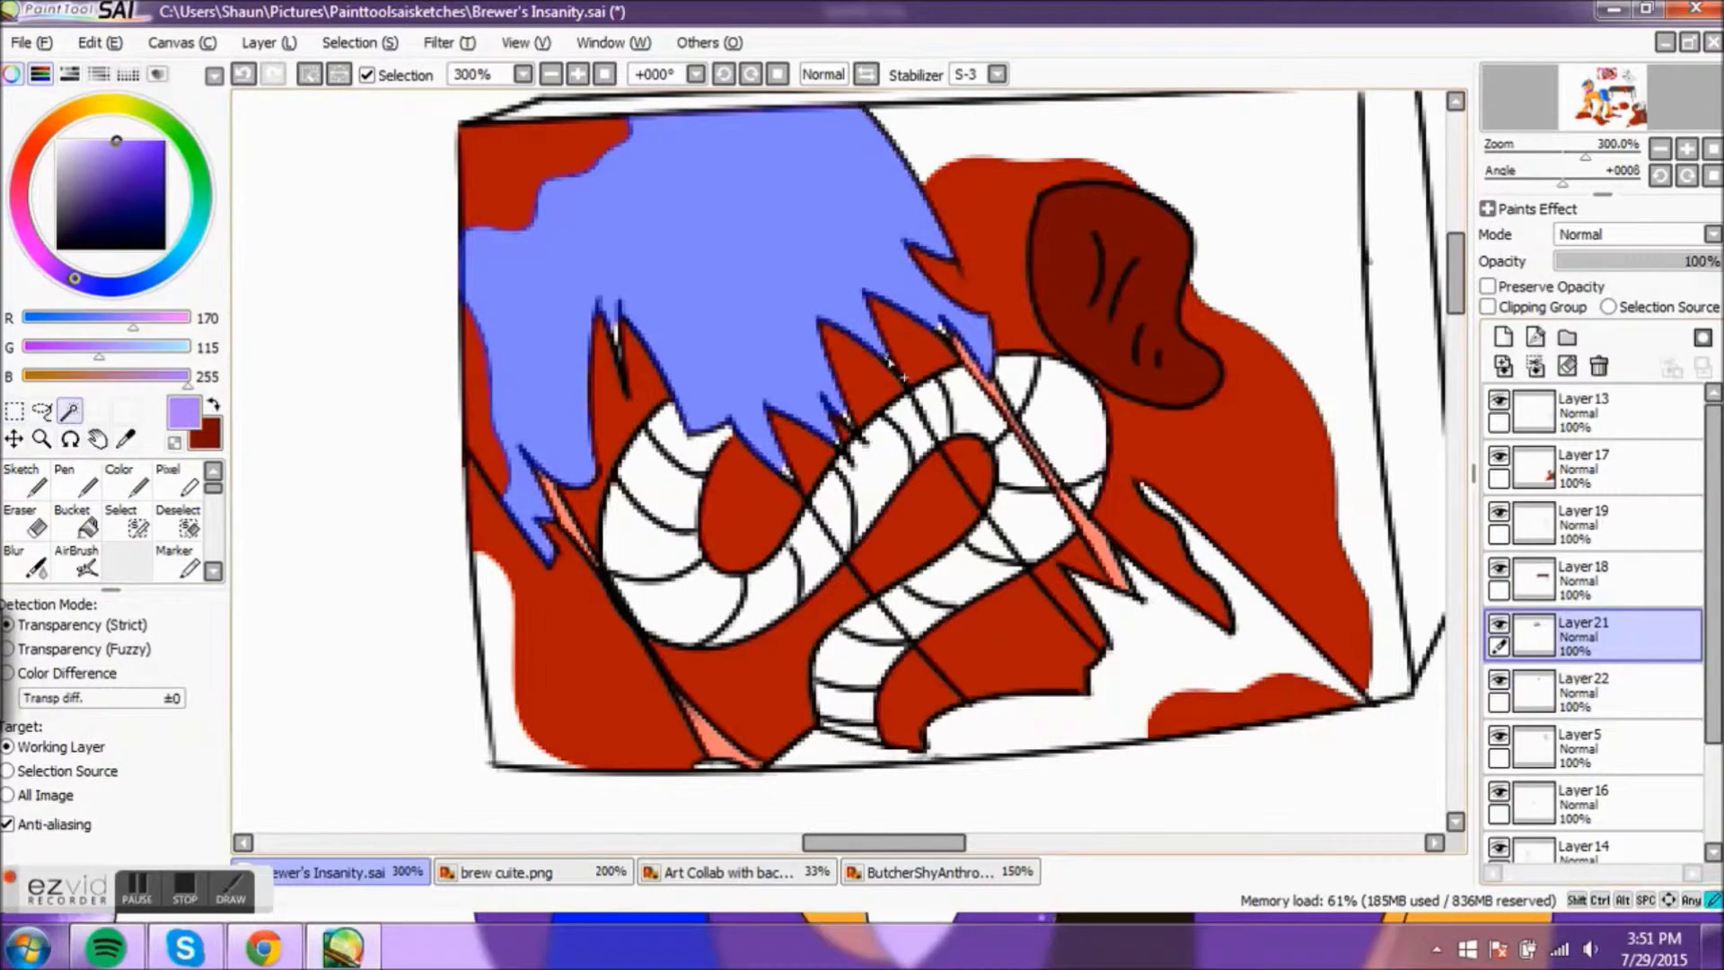
left_click(1069, 734)
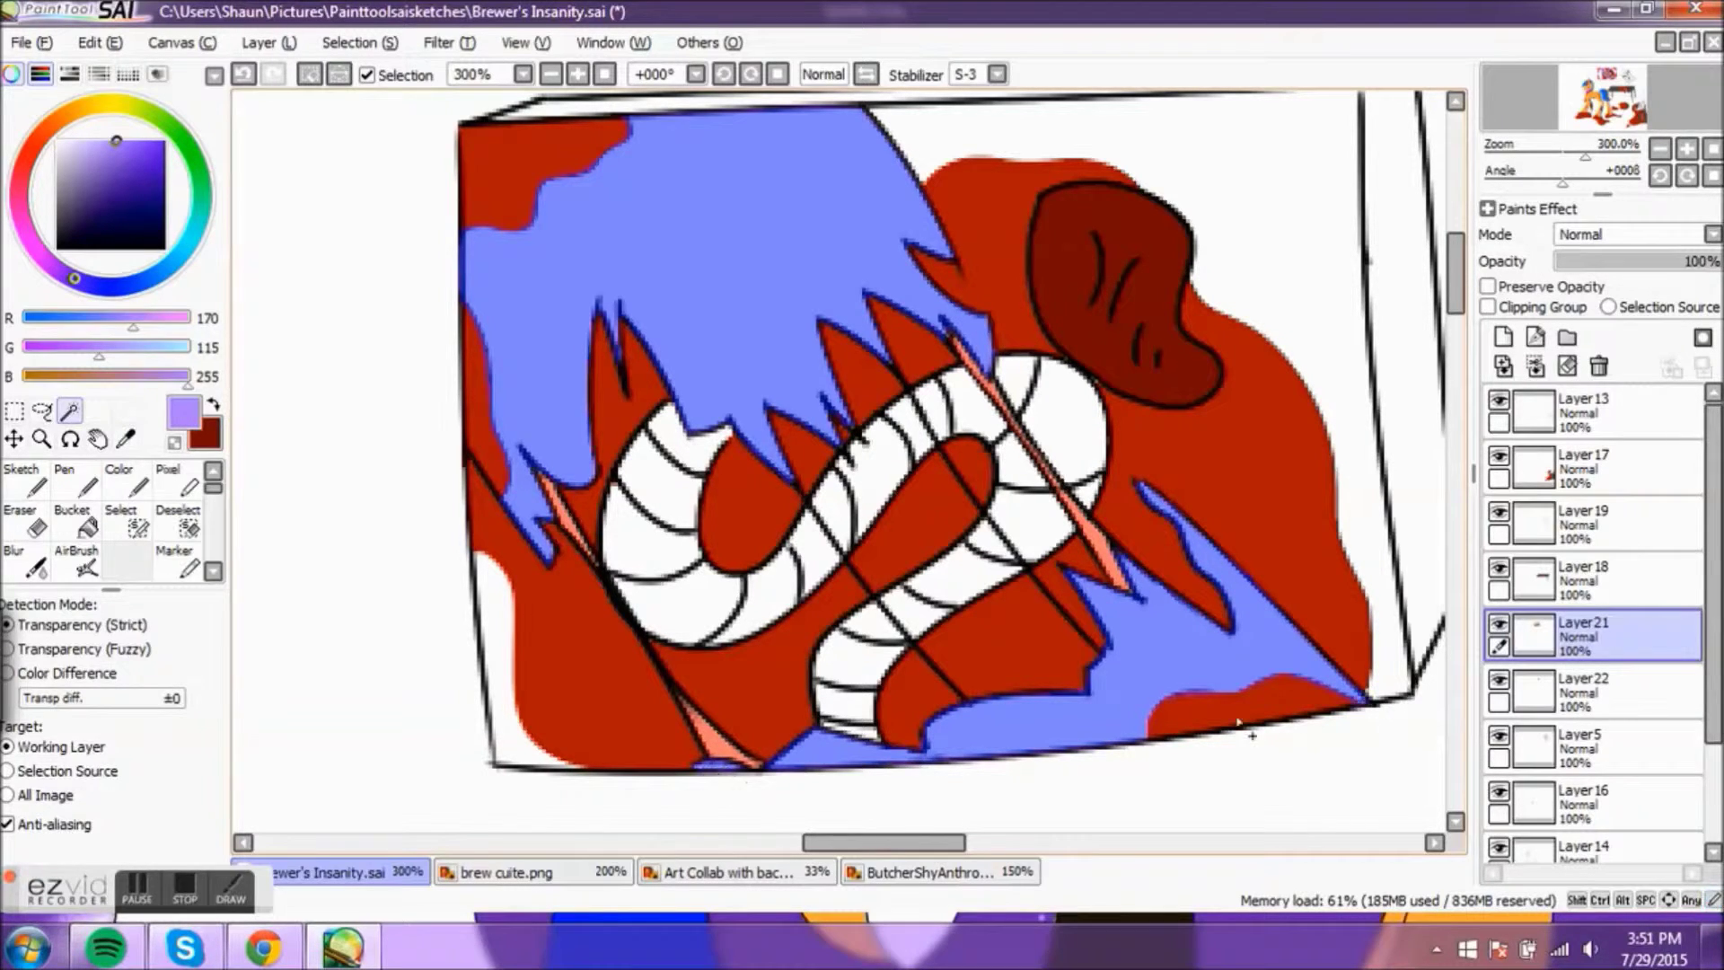
left_click_drag(1252, 734, 682, 269)
key("ctrl+d")
Step: Select all segments of the ribbed coil in the wall picture and fill them with light grey, RGB 237
key("m")
key("w")
left_click(615, 581)
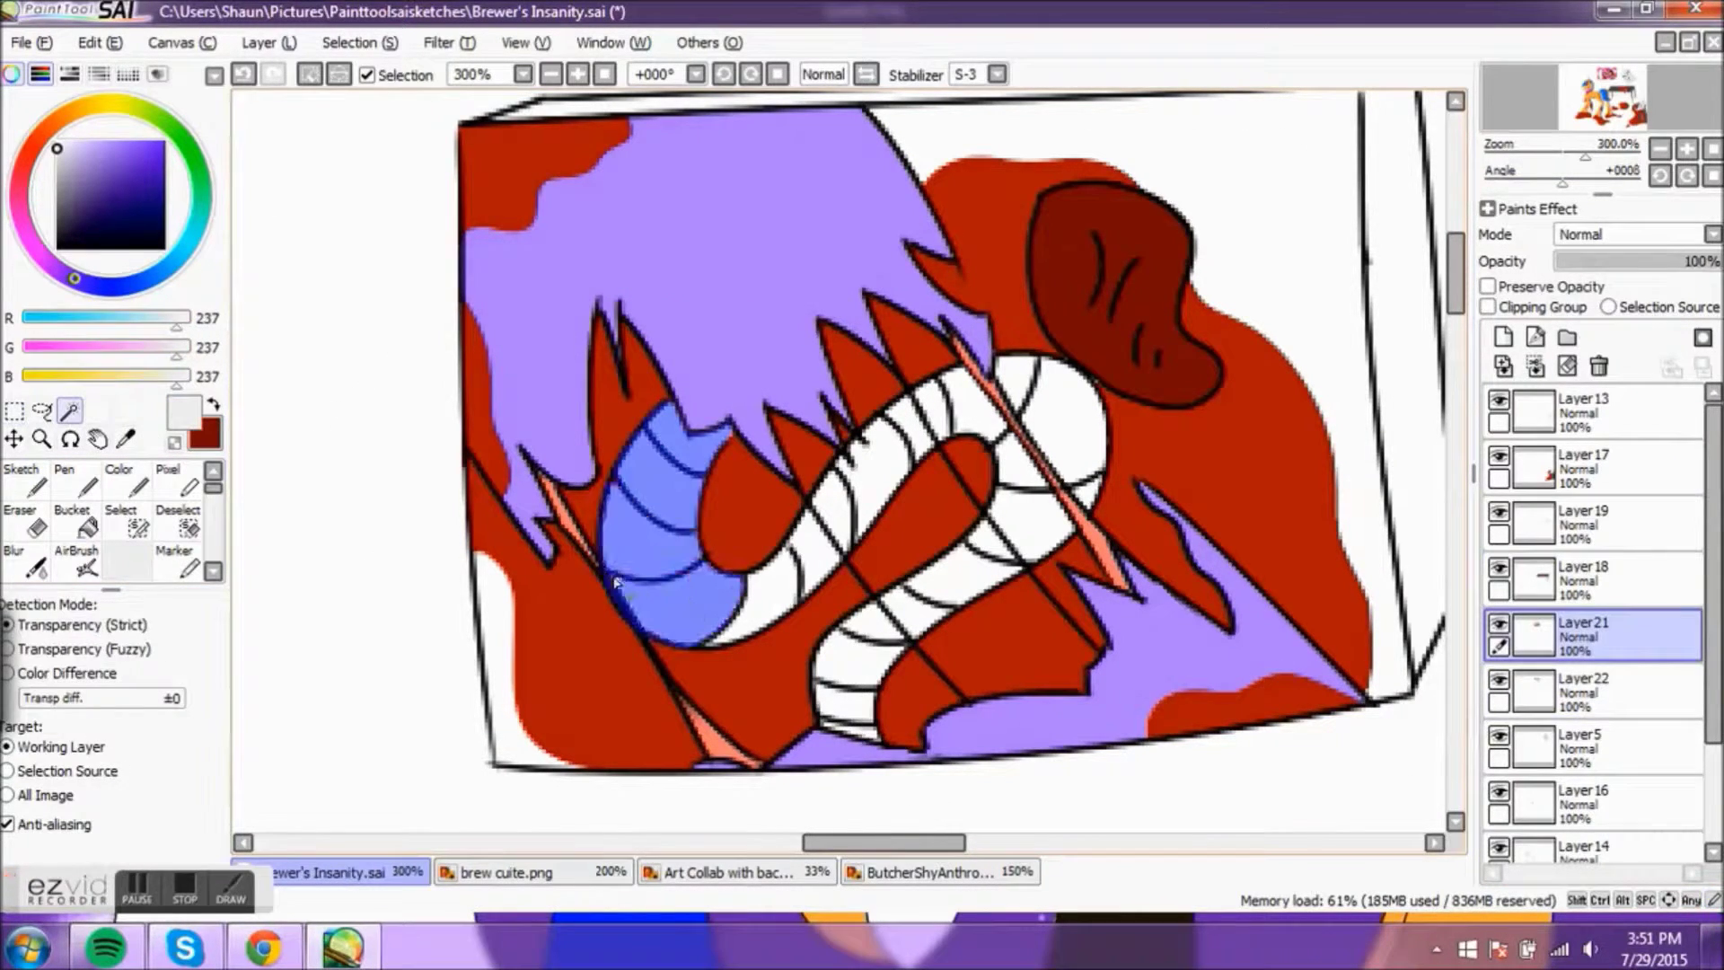
left_click(921, 420)
left_click(1013, 476)
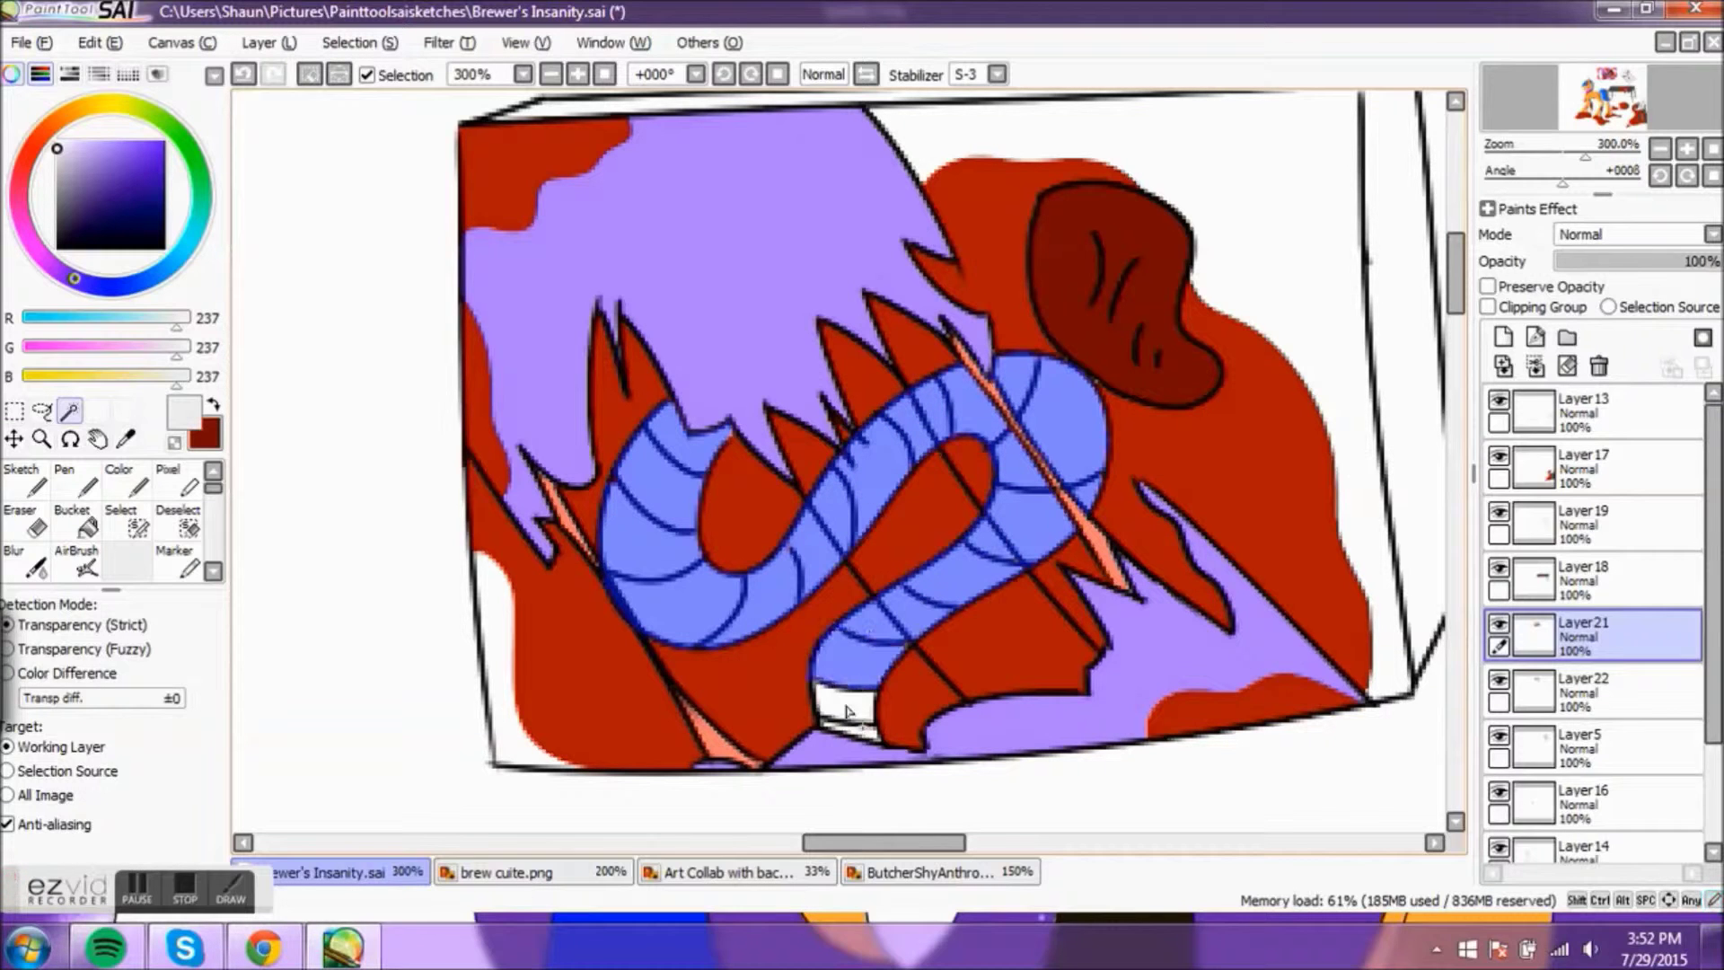
key("ctrl+d")
Step: Fill the wall picture's background with dark grey, RGB 69, 66, 66, and its side edges with light grey
key("n")
key("ctrl+e")
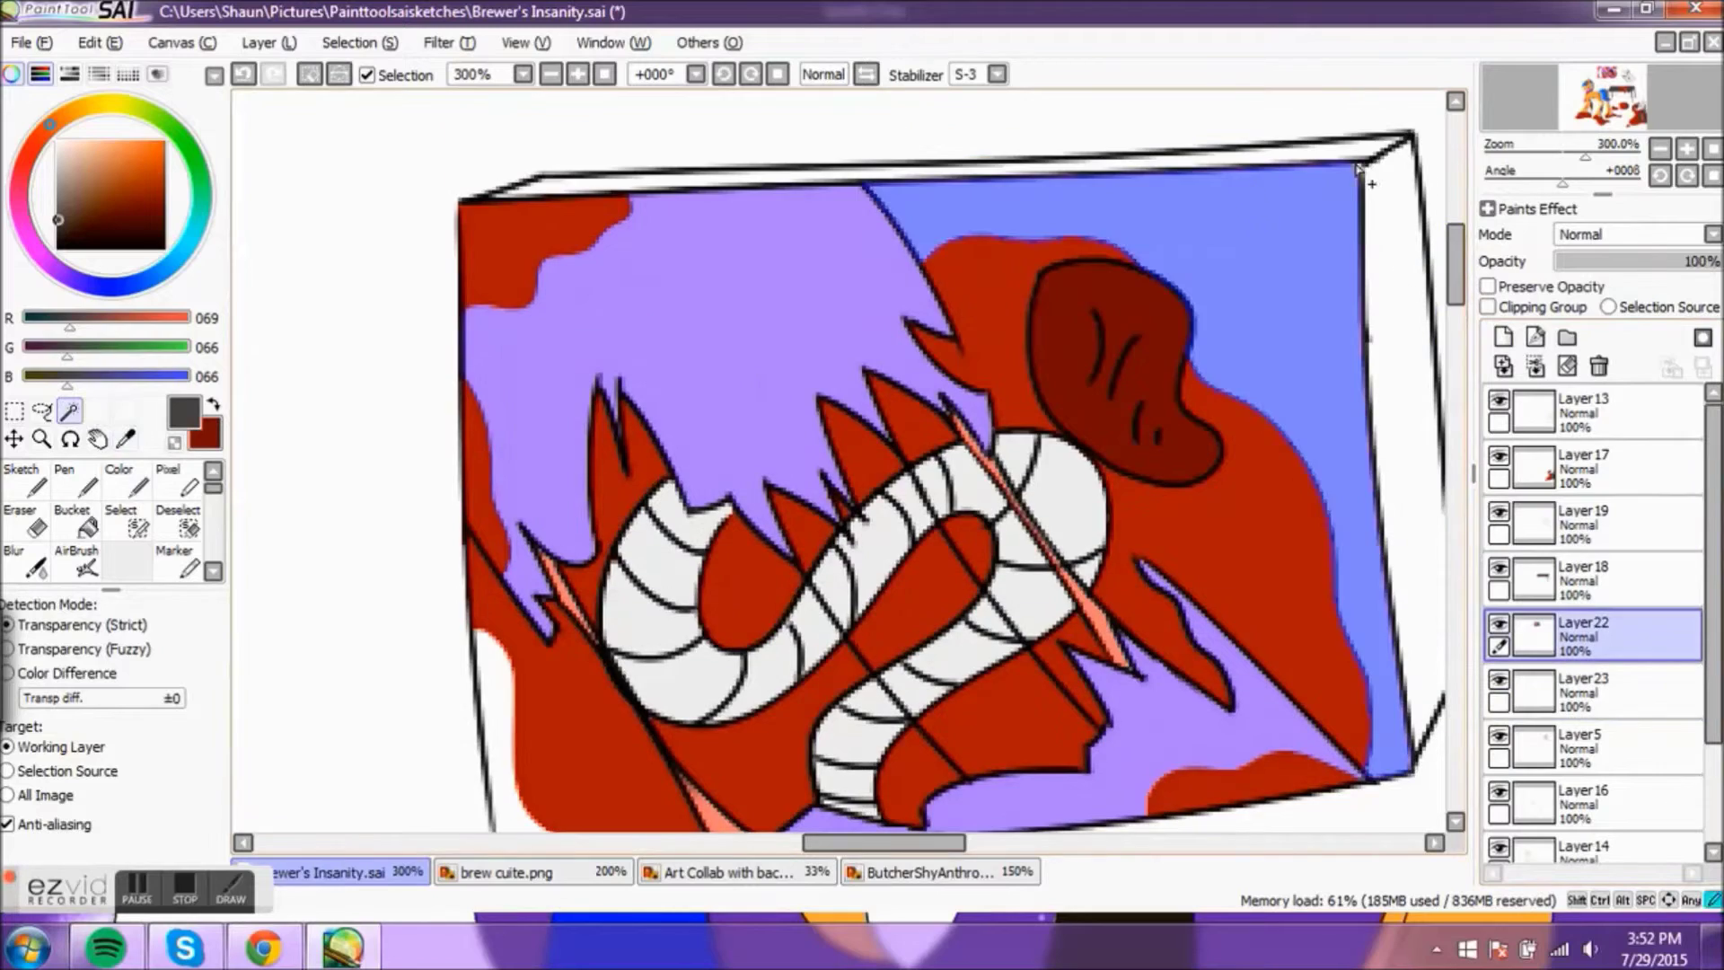
left_click(558, 653)
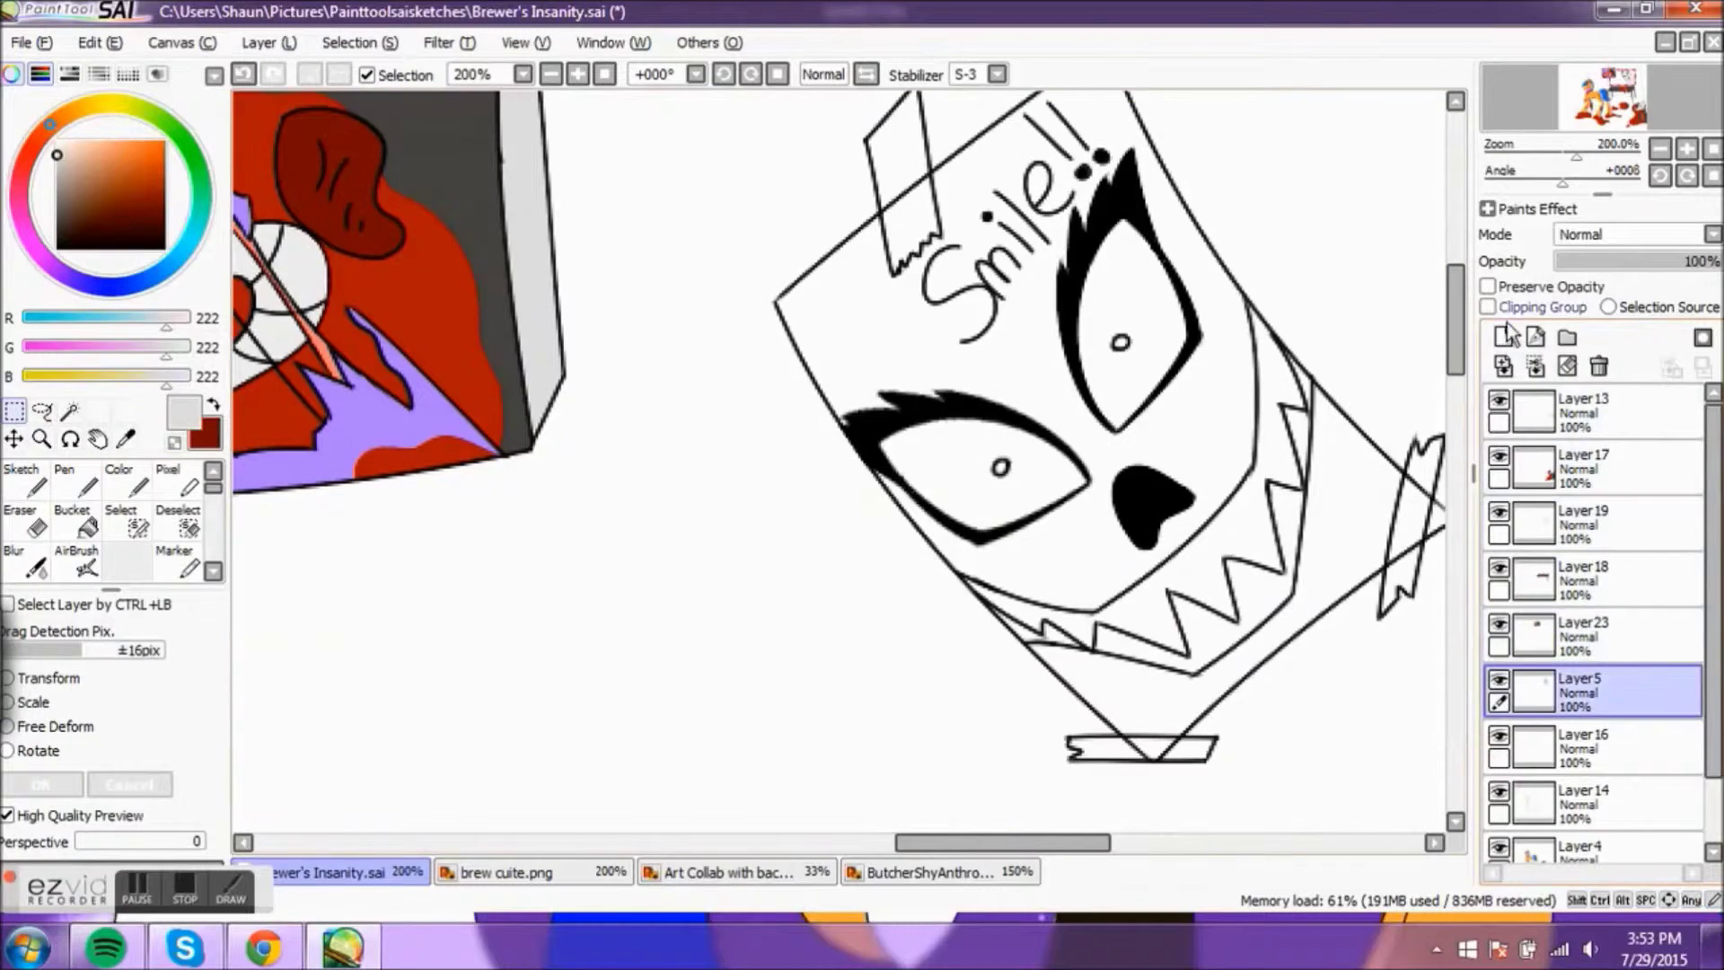
Step: Add a layer below Layer5, select the Smile poster's paper areas on Layer5, and fill them with light grey, RGB 222, on Layer24
left_click(1508, 334)
key("w")
left_click(1072, 214)
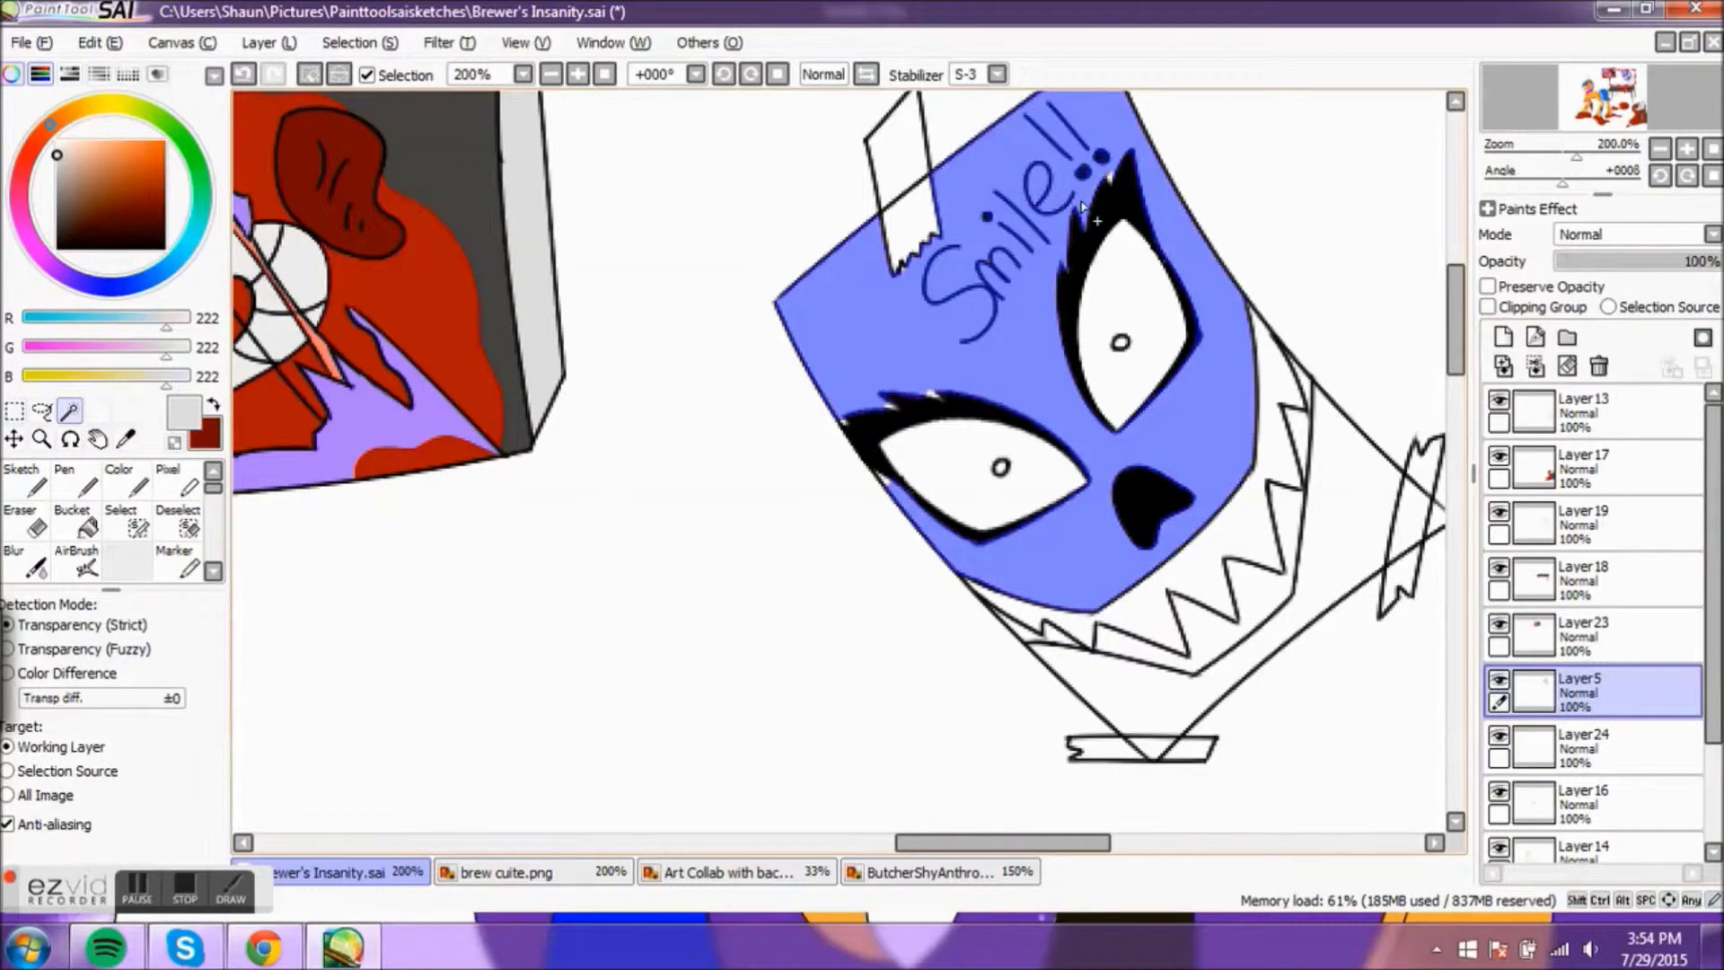
left_click(1411, 535)
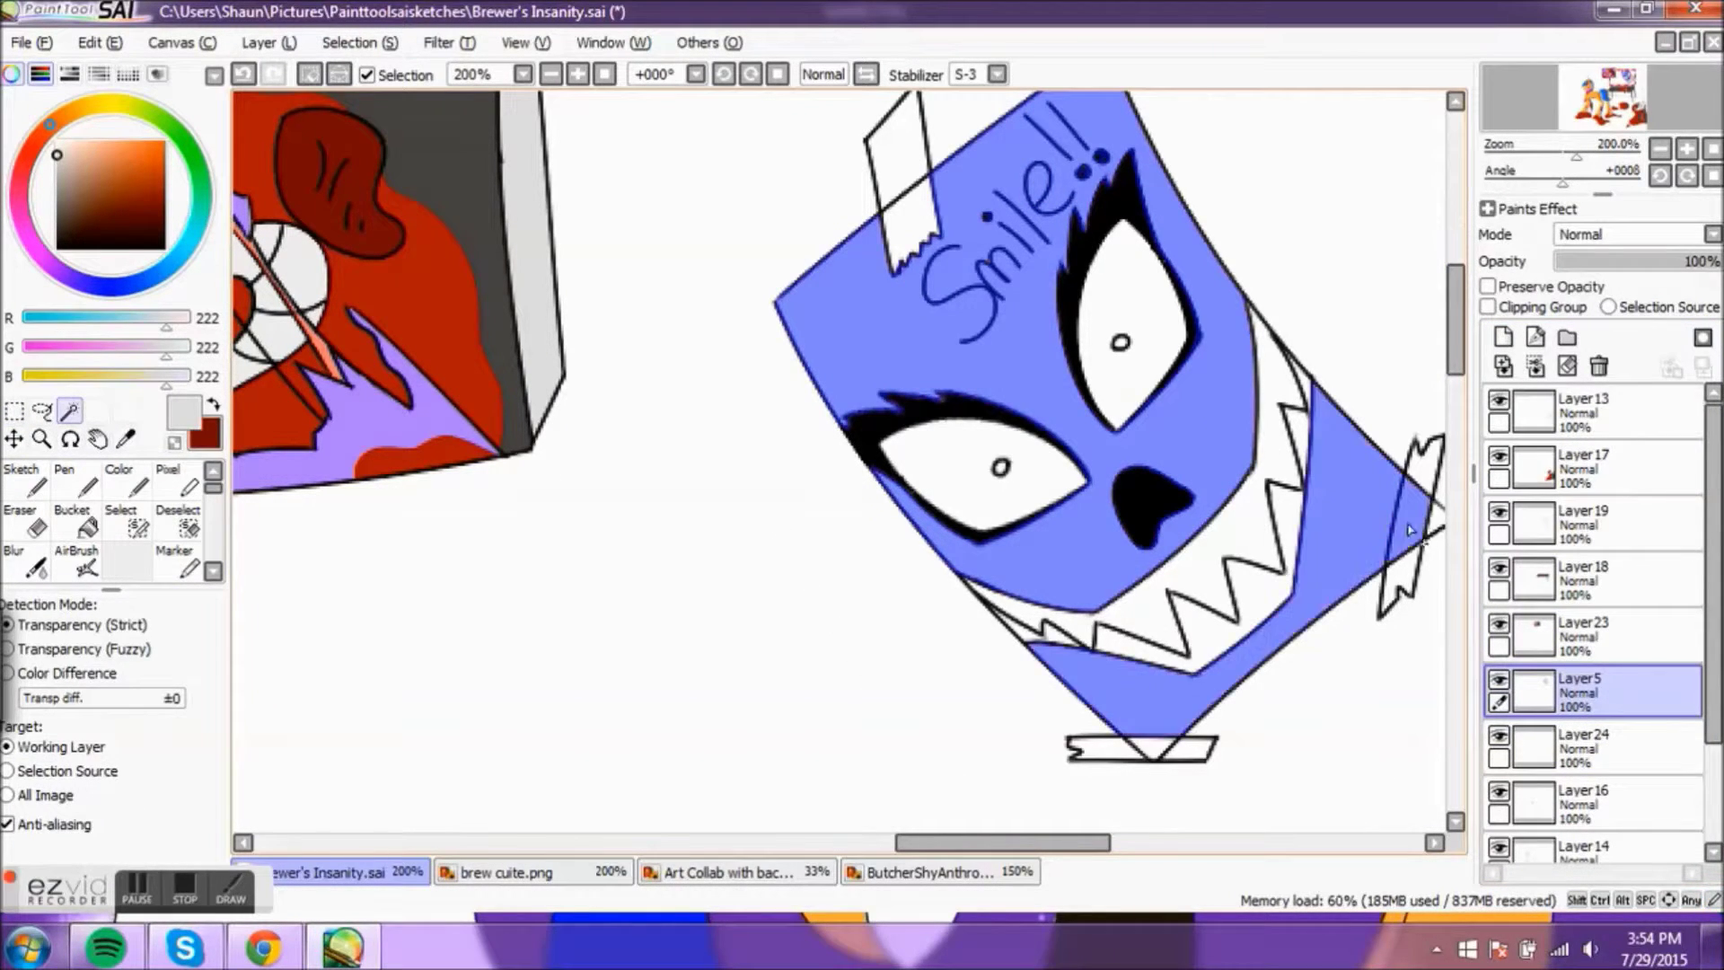
left_click(1589, 745)
left_click(988, 539)
scroll(844, 449, "right", 3)
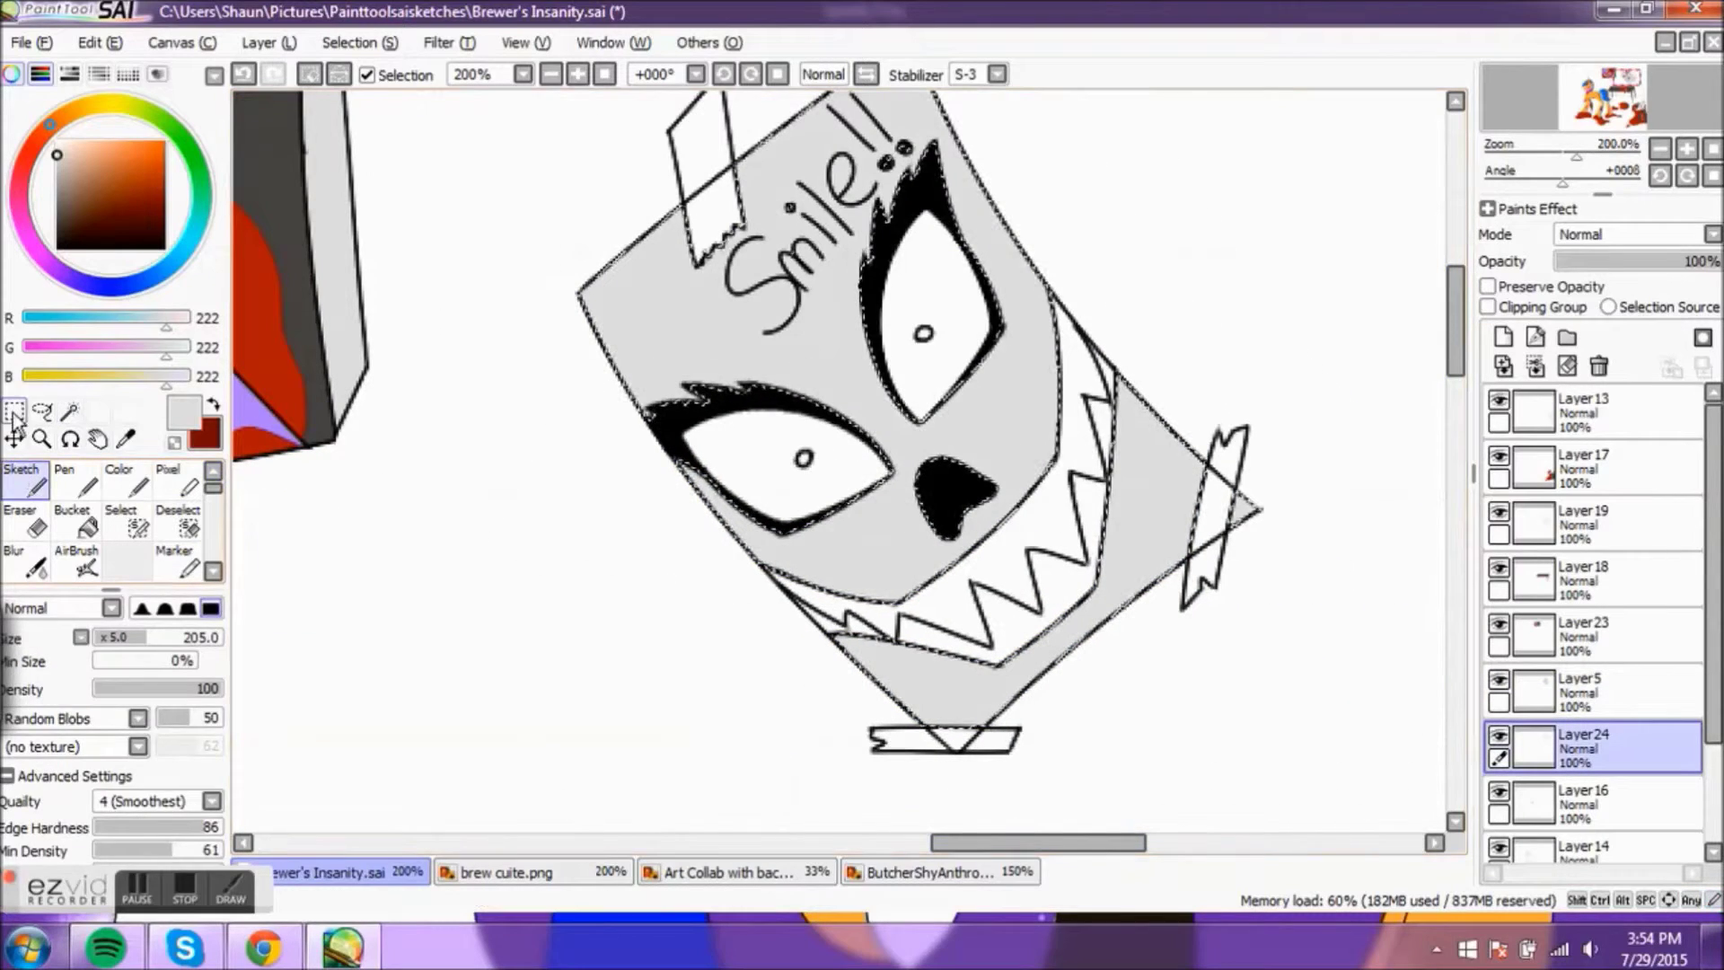
left_click(13, 438)
Step: Fill both eyes of the poster's face with dark red, RGB 108, 0, 0, on Layer24
key("x")
left_click(933, 323)
left_click(781, 457)
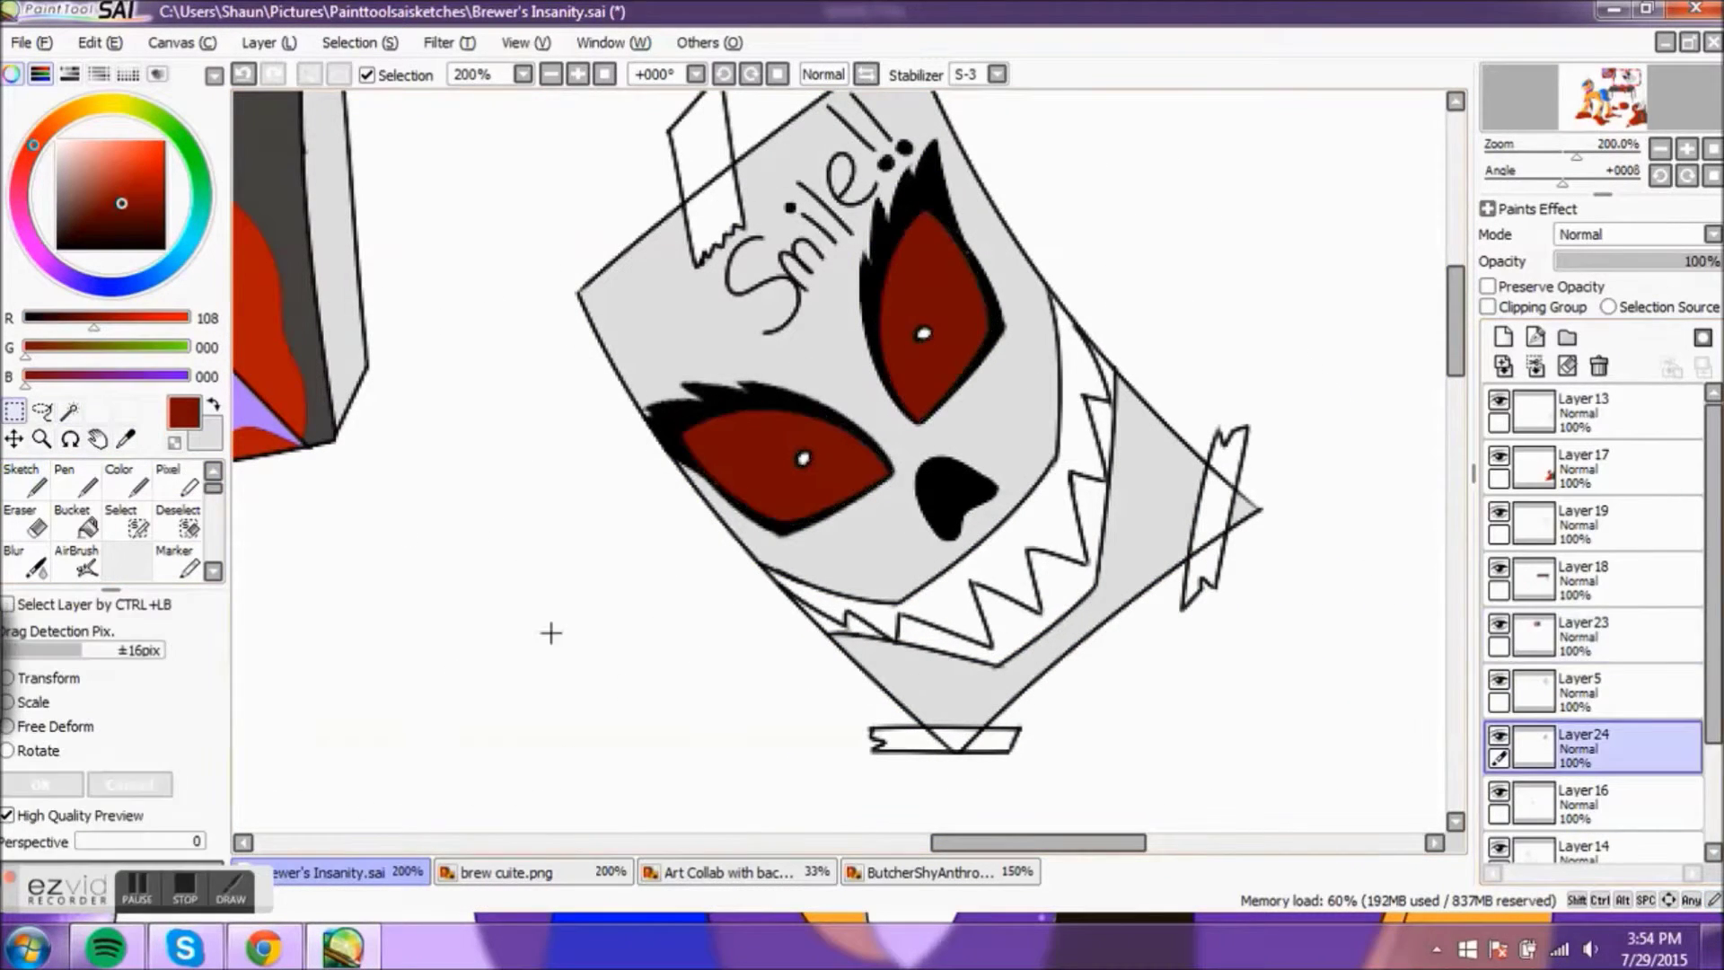
Step: Select the two small pupils of the poster's face on Layer5 and fill them with bright red, RGB 240, 7, 0
scroll(838, 329, "up", 2)
left_click(1588, 689)
left_click(69, 410)
left_click(767, 588)
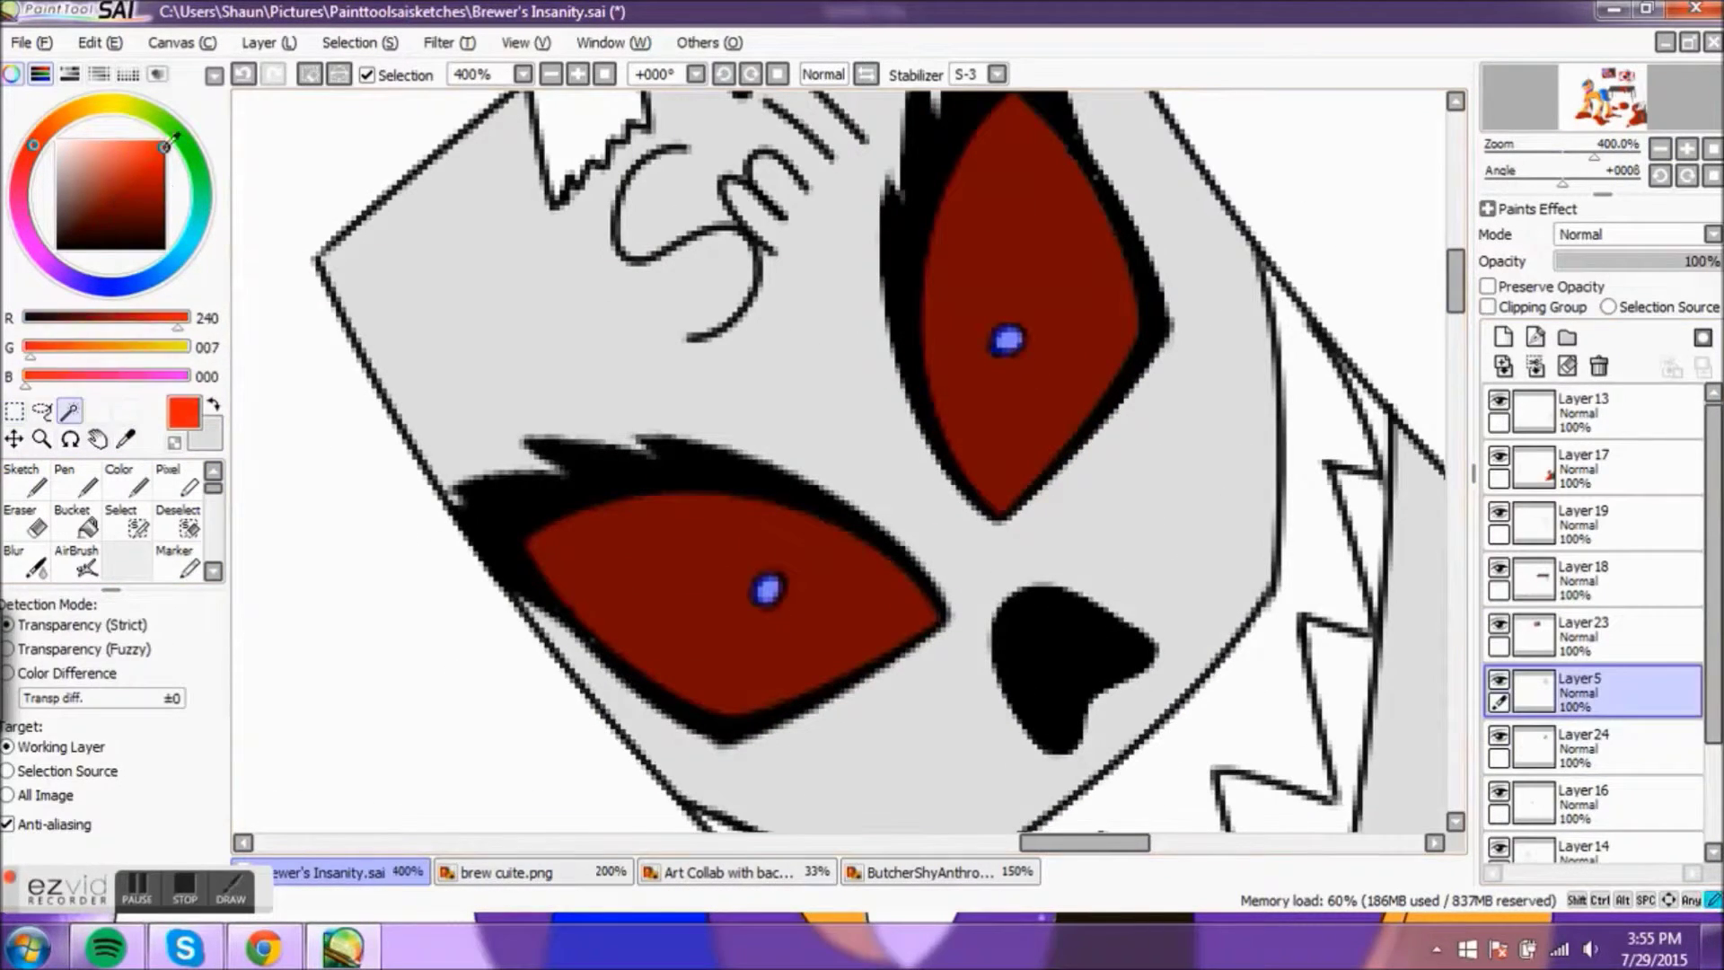
key("n")
left_click_drag(768, 588, 1006, 339)
key("ctrl+d")
Step: Select the poster's three tape strips on Layer5 and fill them with grey, RGB 108, on Layer24
left_click(1663, 151)
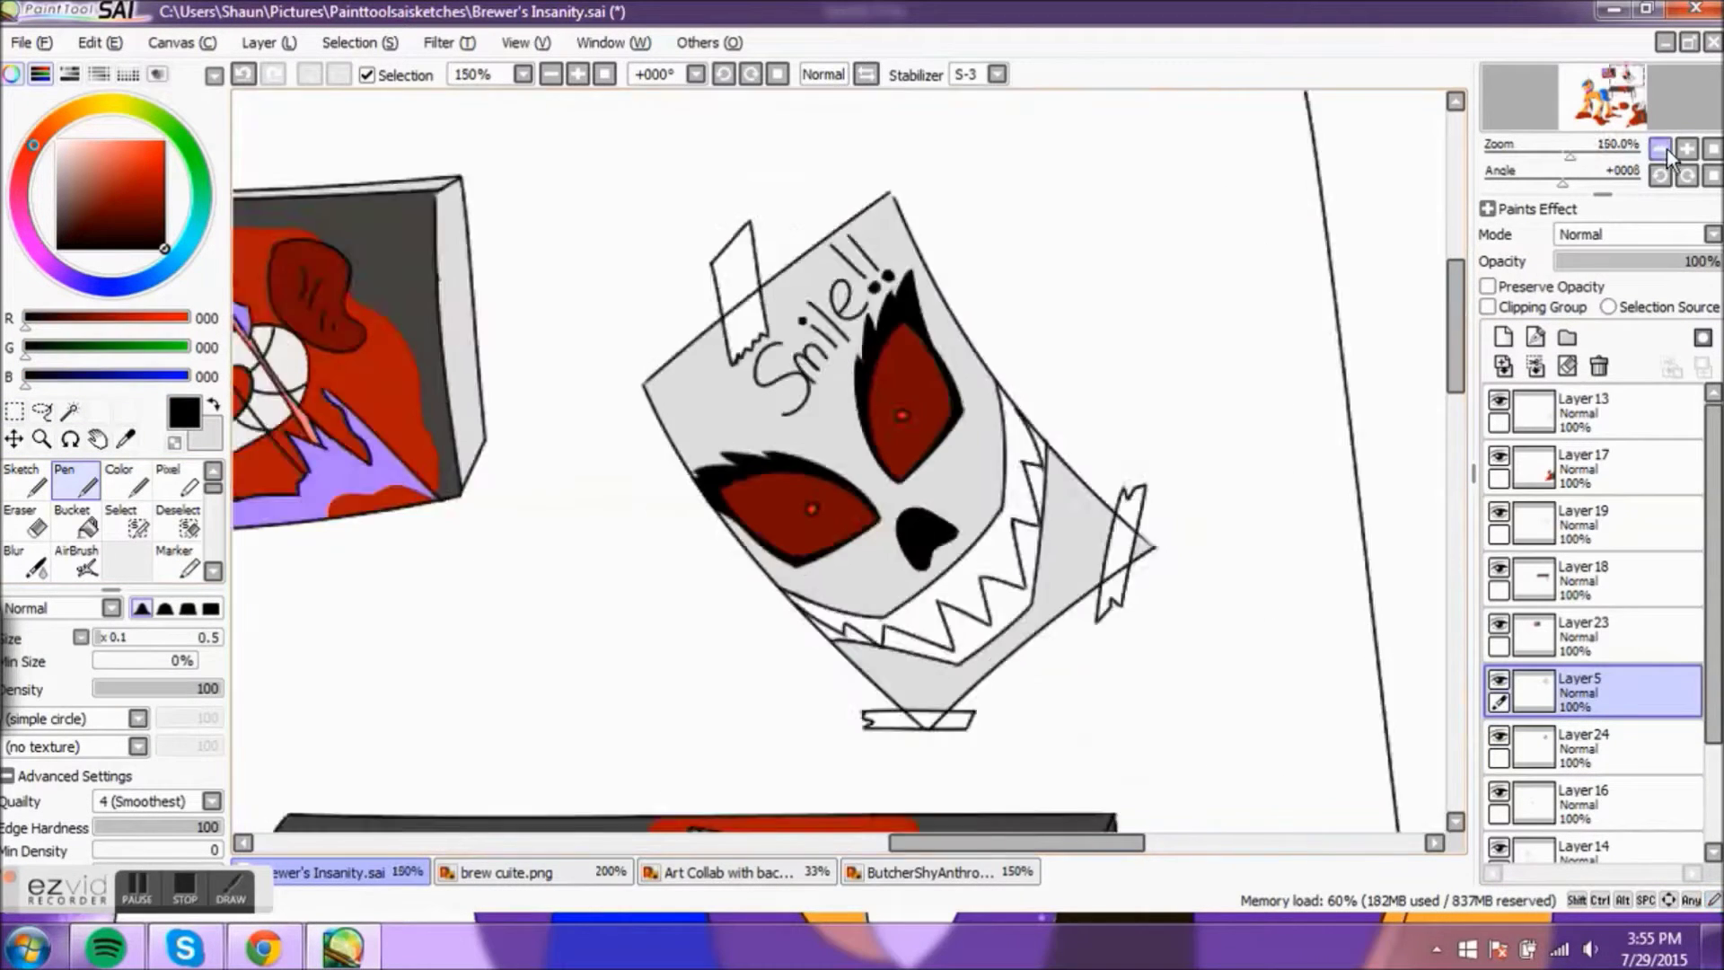
scroll(1351, 509, "up", 1)
left_click(57, 153)
left_click(69, 410)
left_click(974, 487)
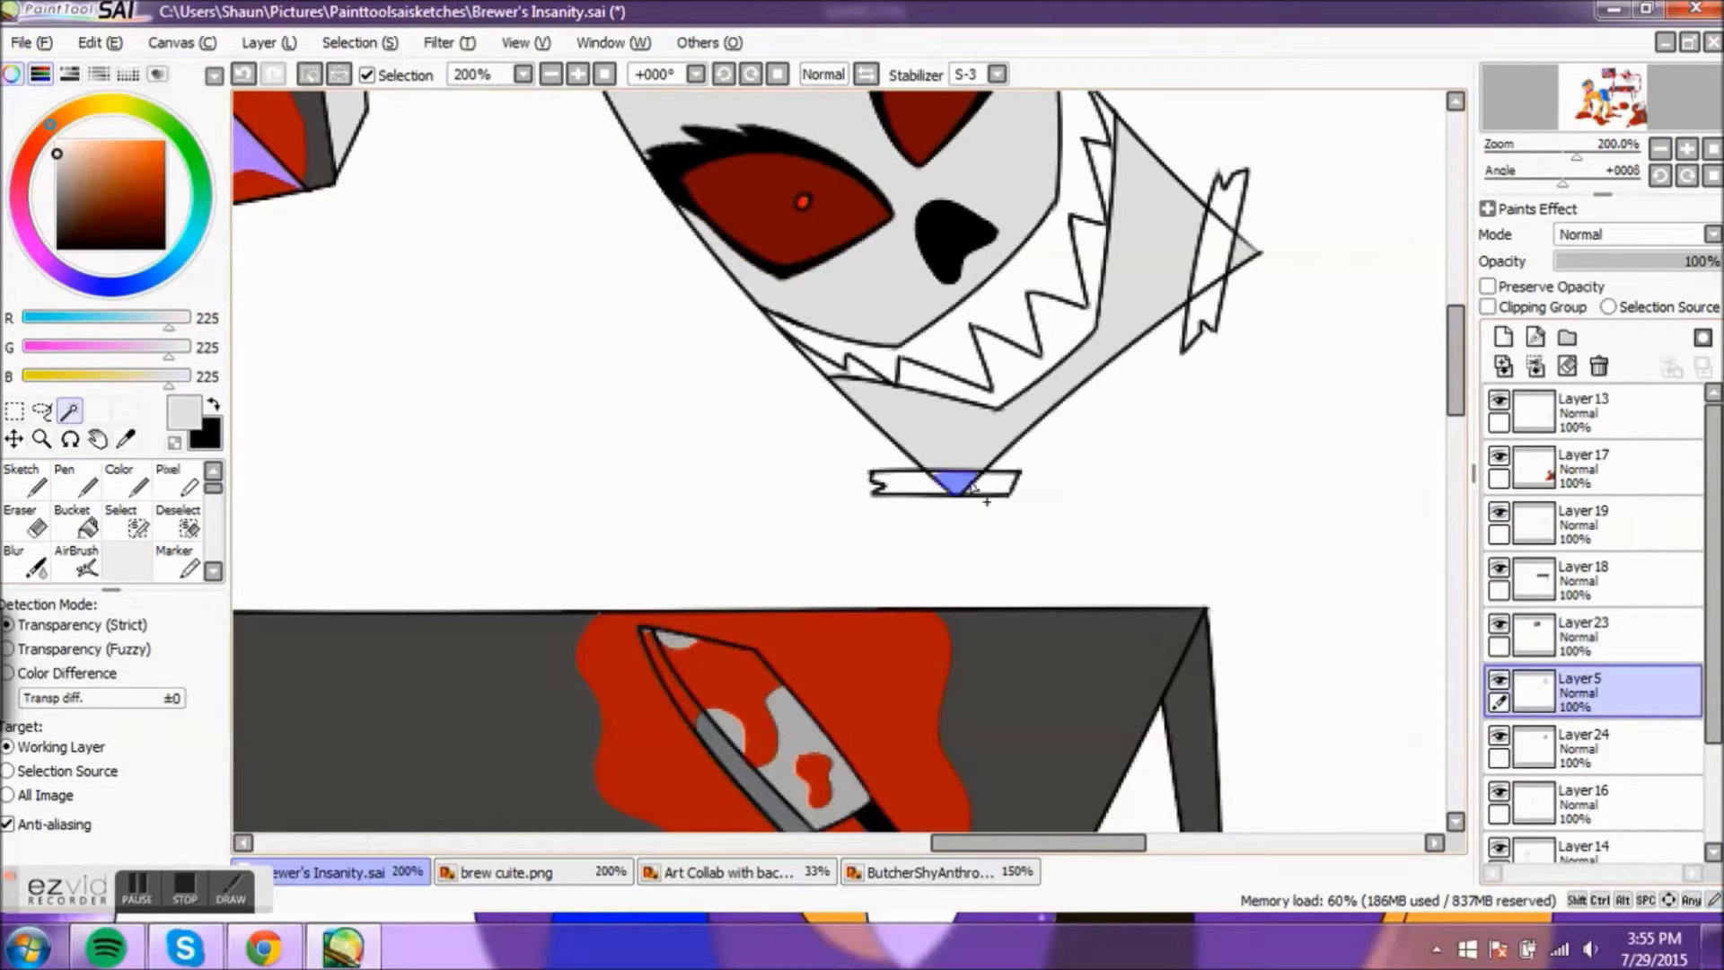
scroll(731, 413, "up", 5)
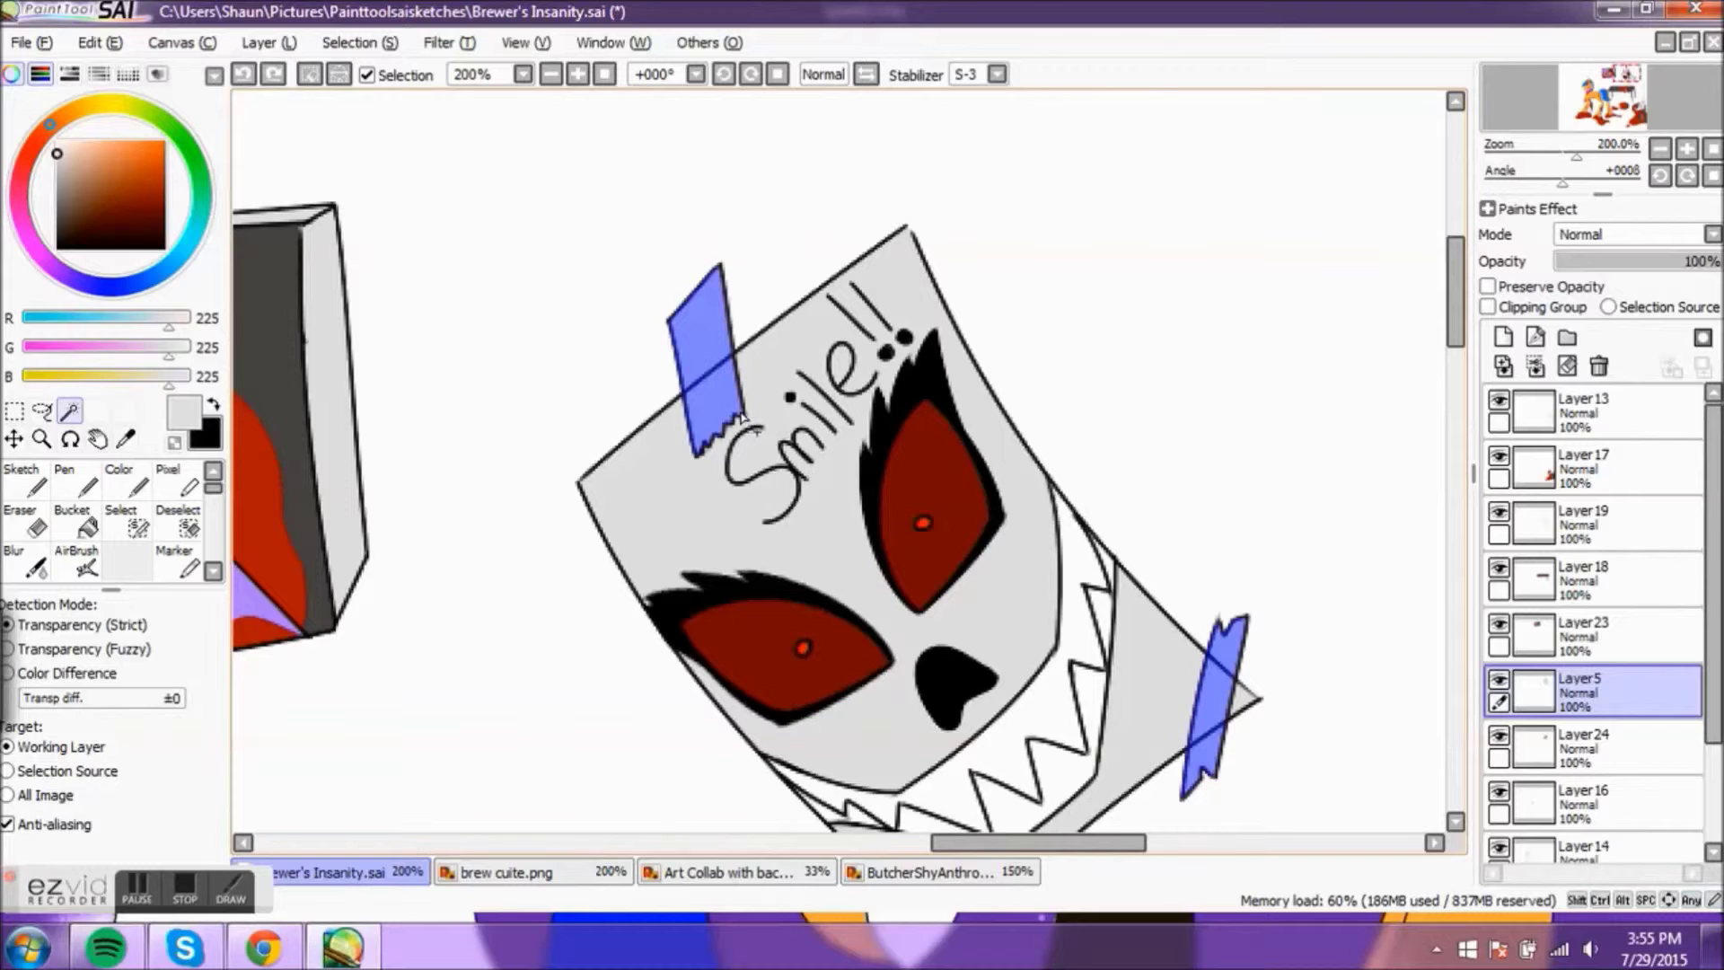
scroll(743, 430, "down", 1)
left_click(1583, 745)
left_click(36, 484)
scroll(744, 429, "up", 1)
left_click(56, 176)
scroll(1081, 315, "down", 2)
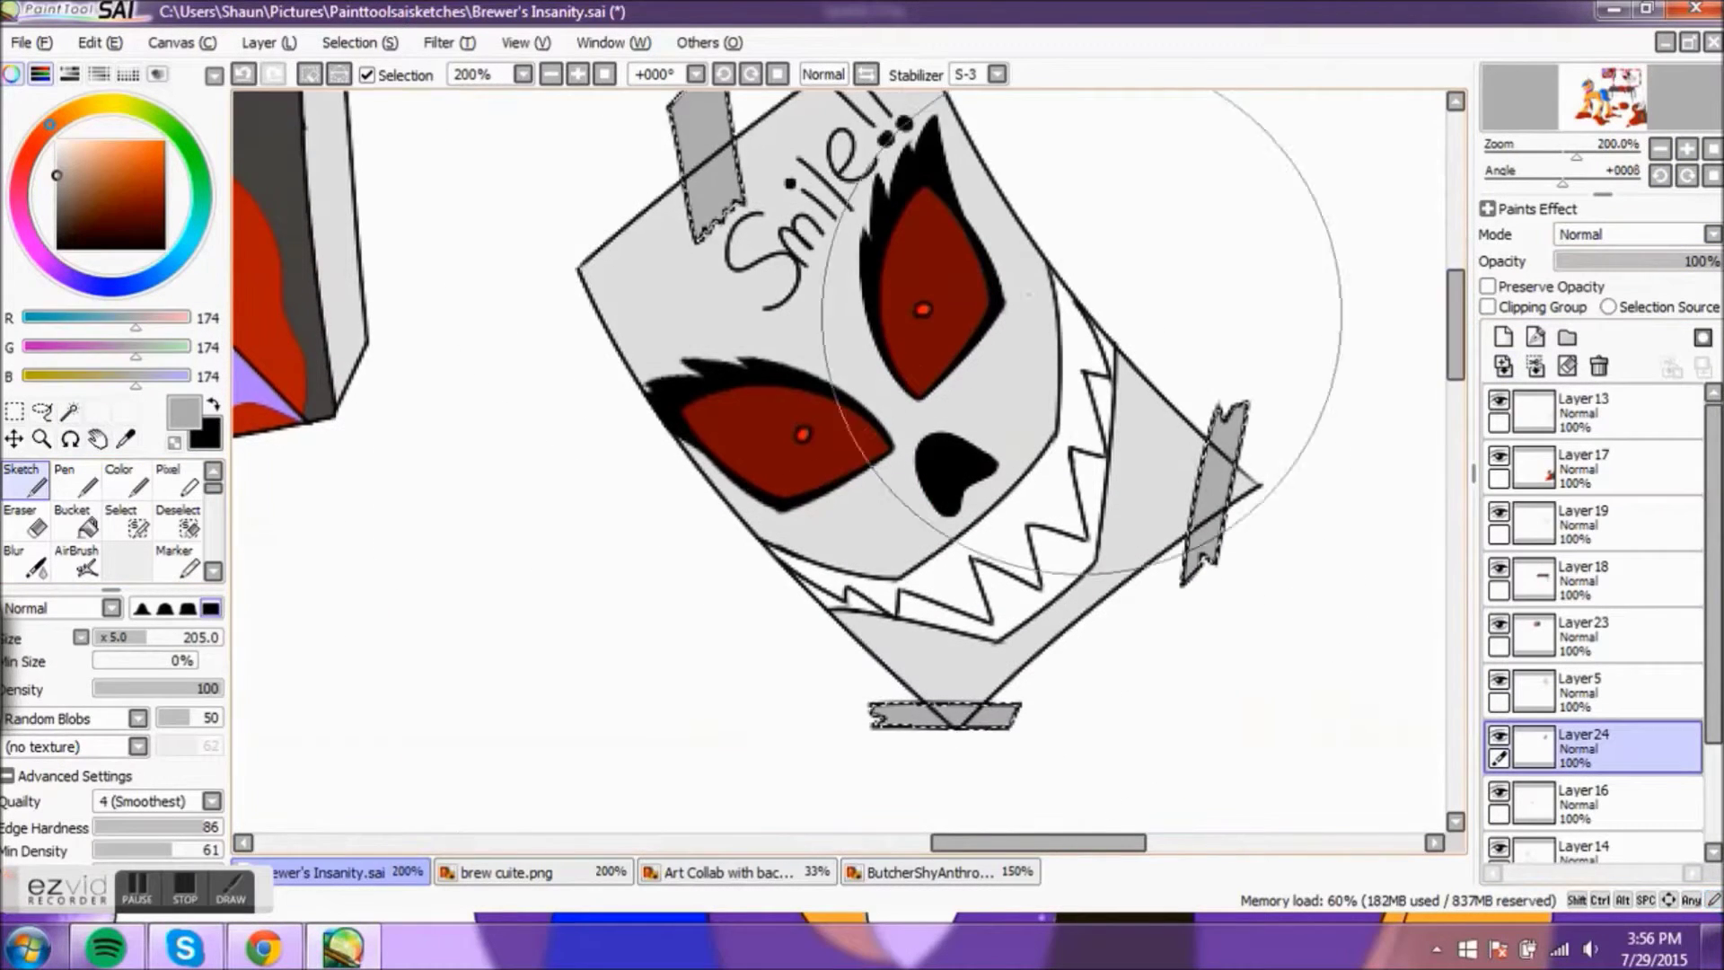
key("ctrl+t")
Step: Select the clean parts of the ear in the bucket on Layer13 and fill them with light orange, RGB 255, 163, 118, on Layer17
scroll(1082, 332, "down", 2)
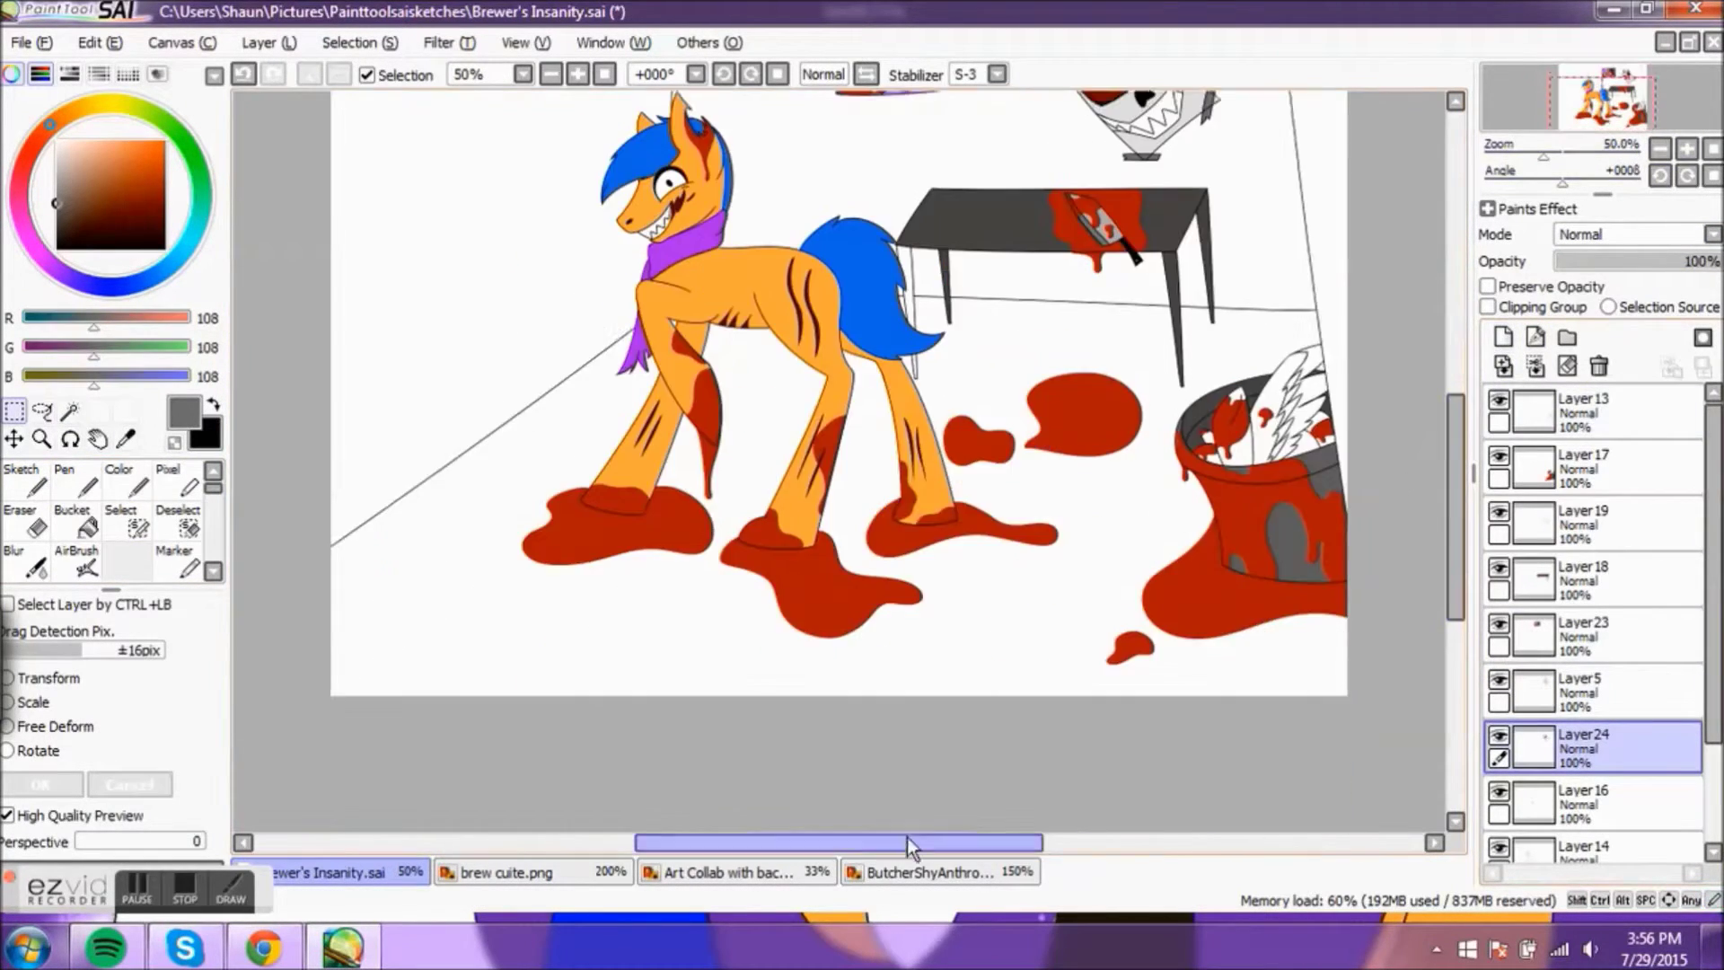
scroll(1369, 471, "up", 2)
left_click(1583, 467)
left_click(1582, 411)
key("w")
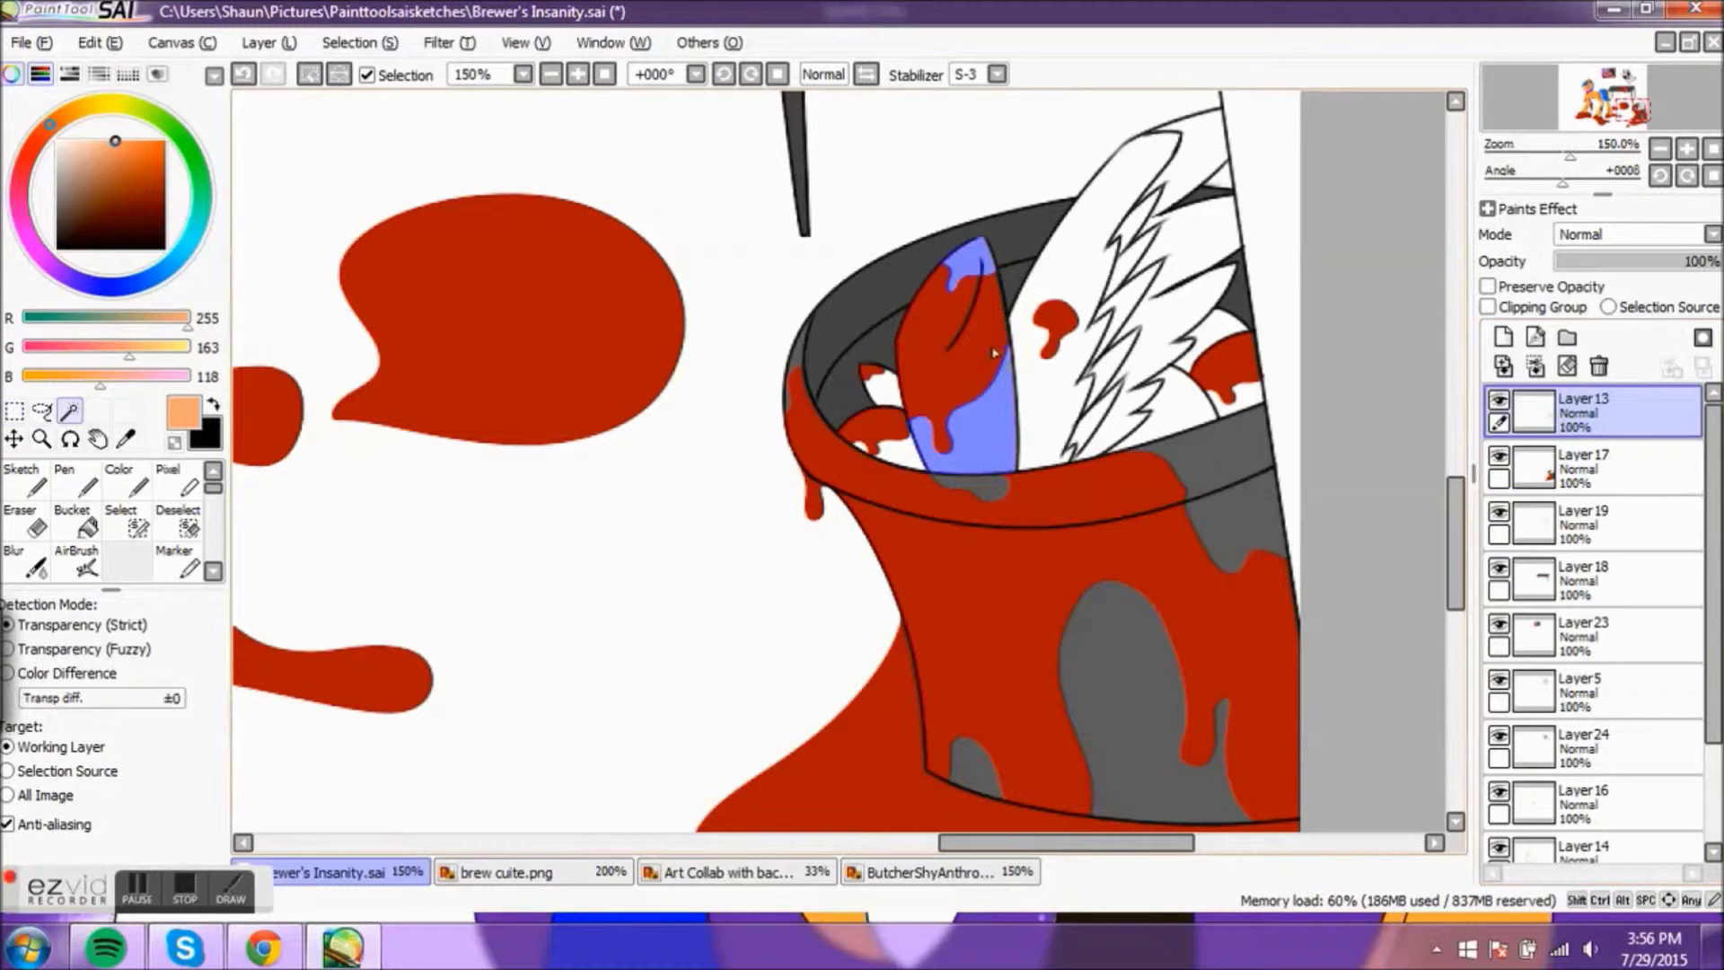
left_click(1583, 466)
key("ctrl+d")
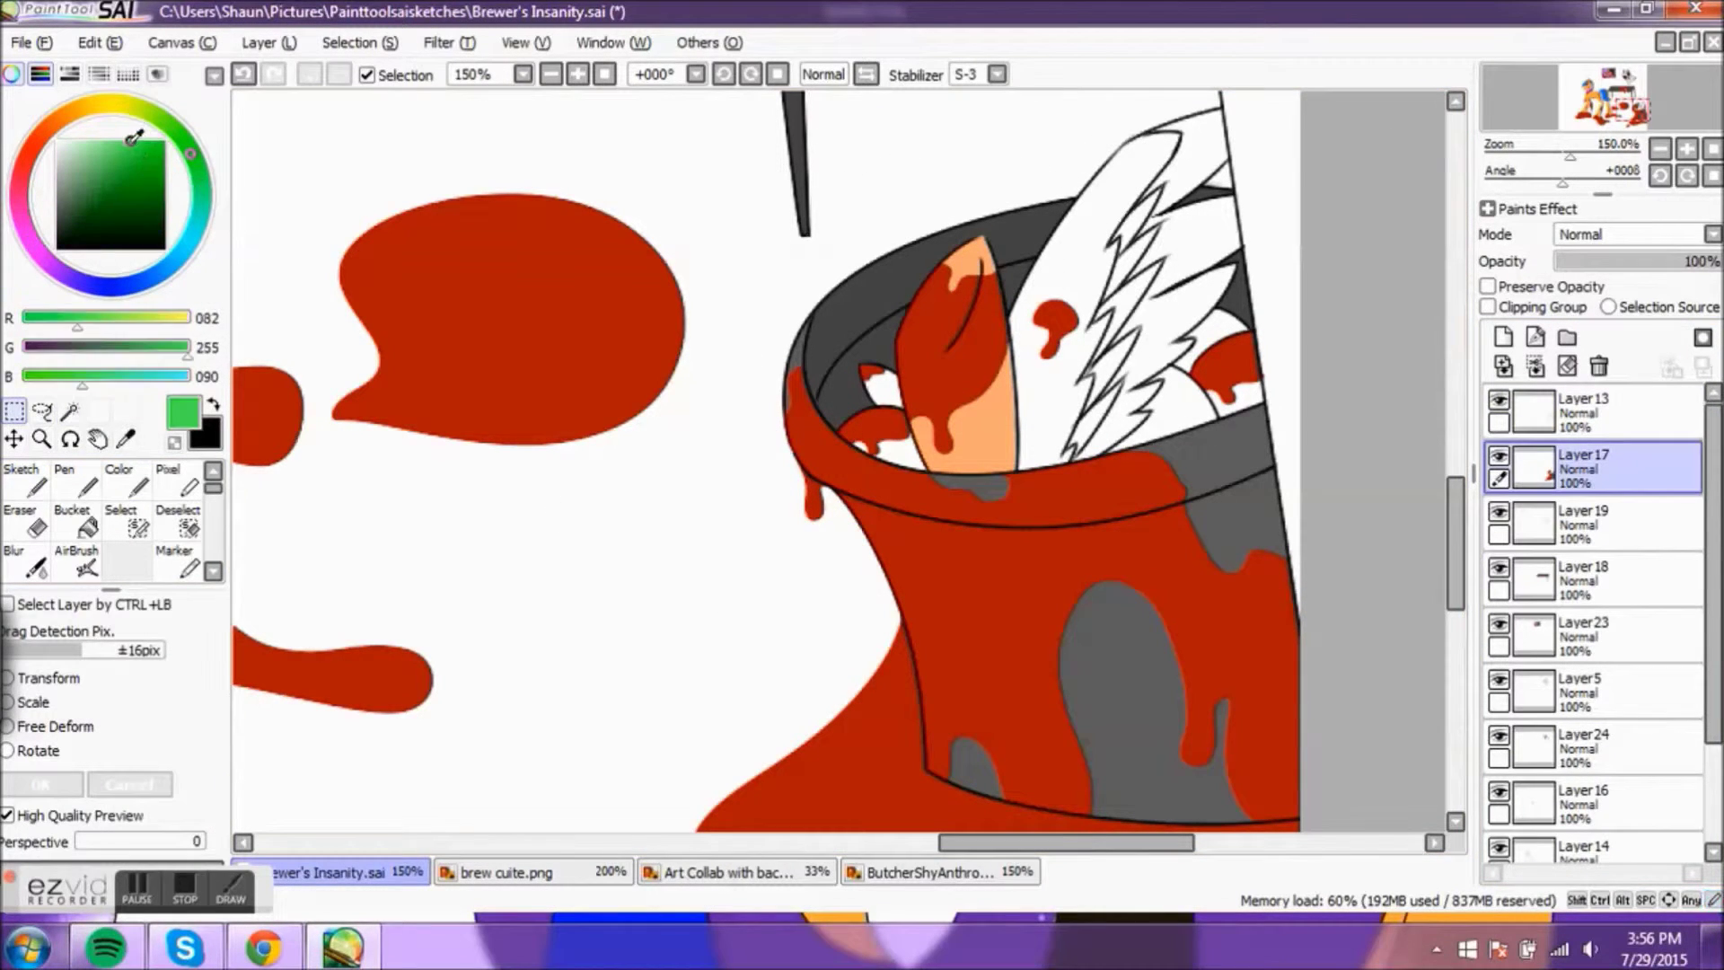
Step: Select the outer feathers of the wing in the bucket on Layer13 and fill them with green, RGB 0, 177, 0, on Layer17
left_click(164, 173)
key("w")
left_click(1583, 412)
left_click(1140, 235)
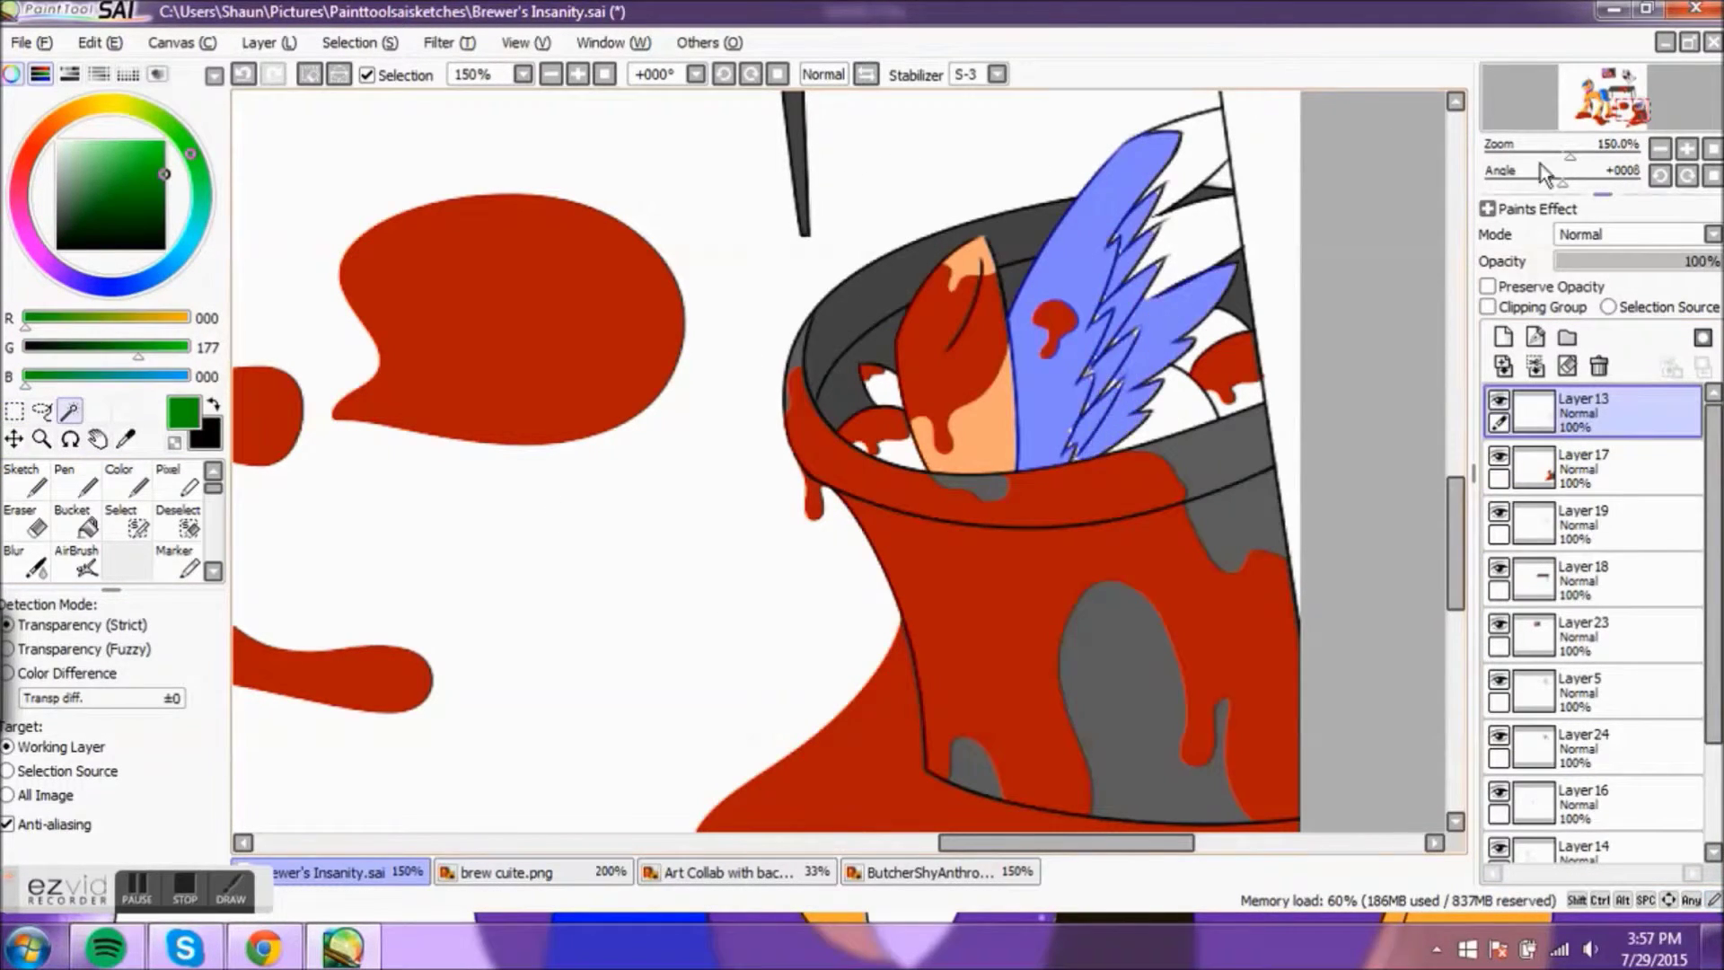
scroll(1181, 412, "up", 2)
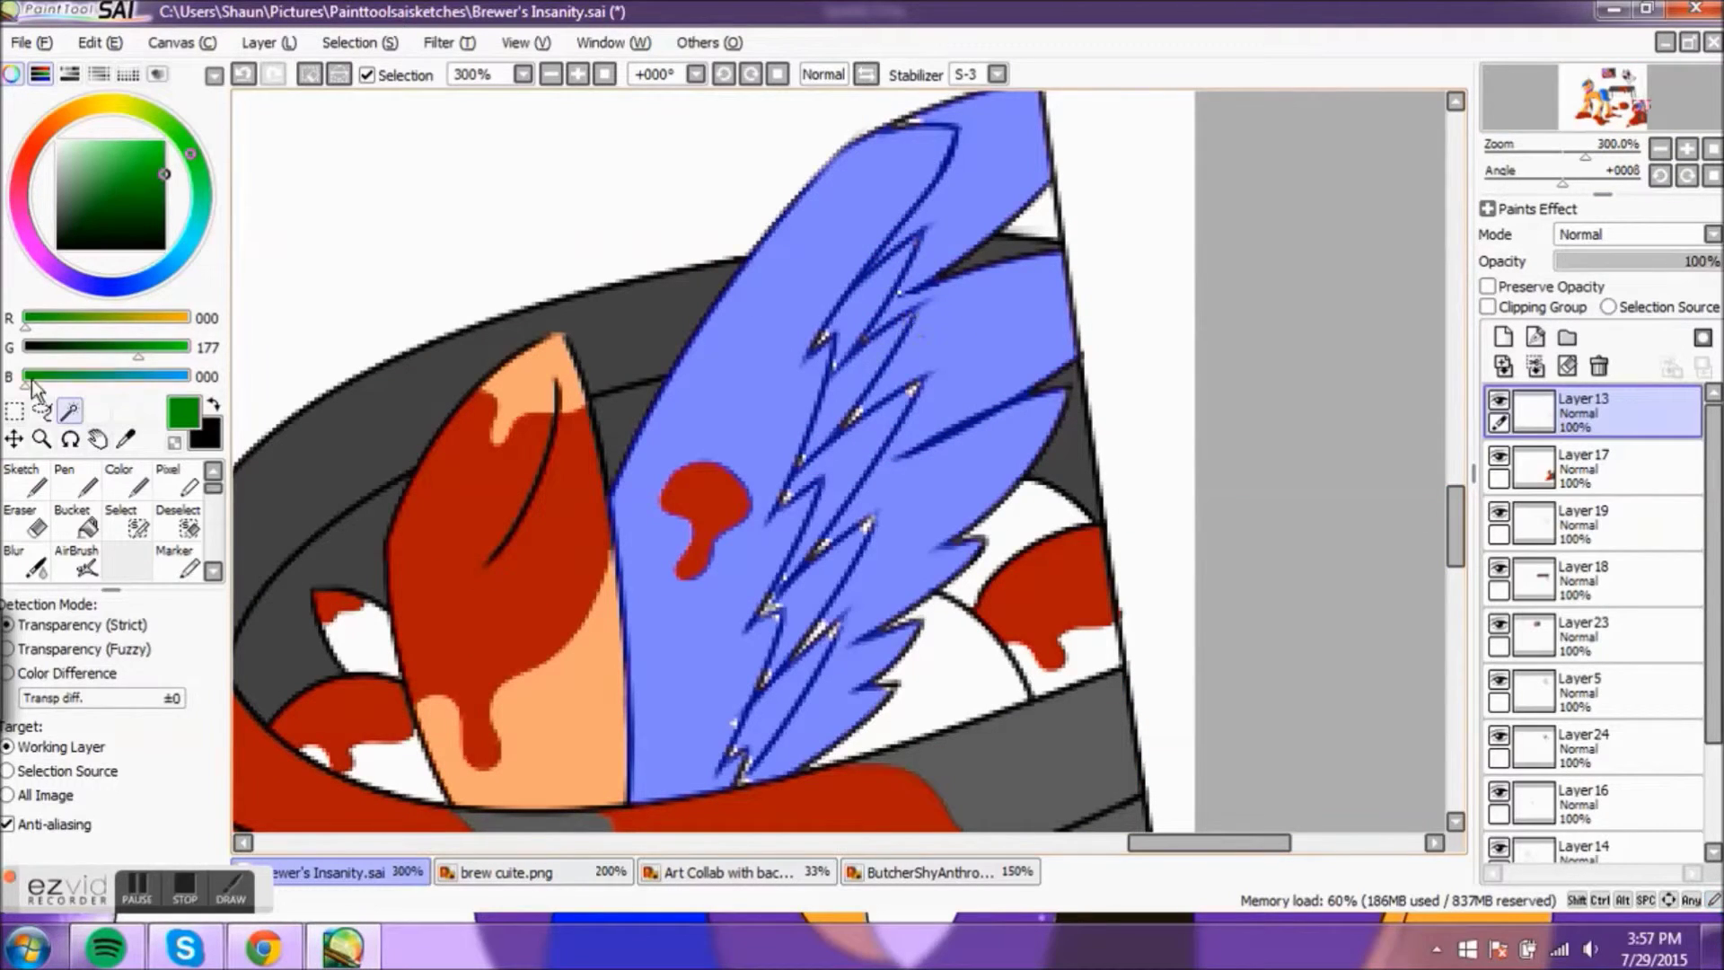
left_click(682, 377)
left_click(905, 184, "shift")
left_click(869, 339, "shift")
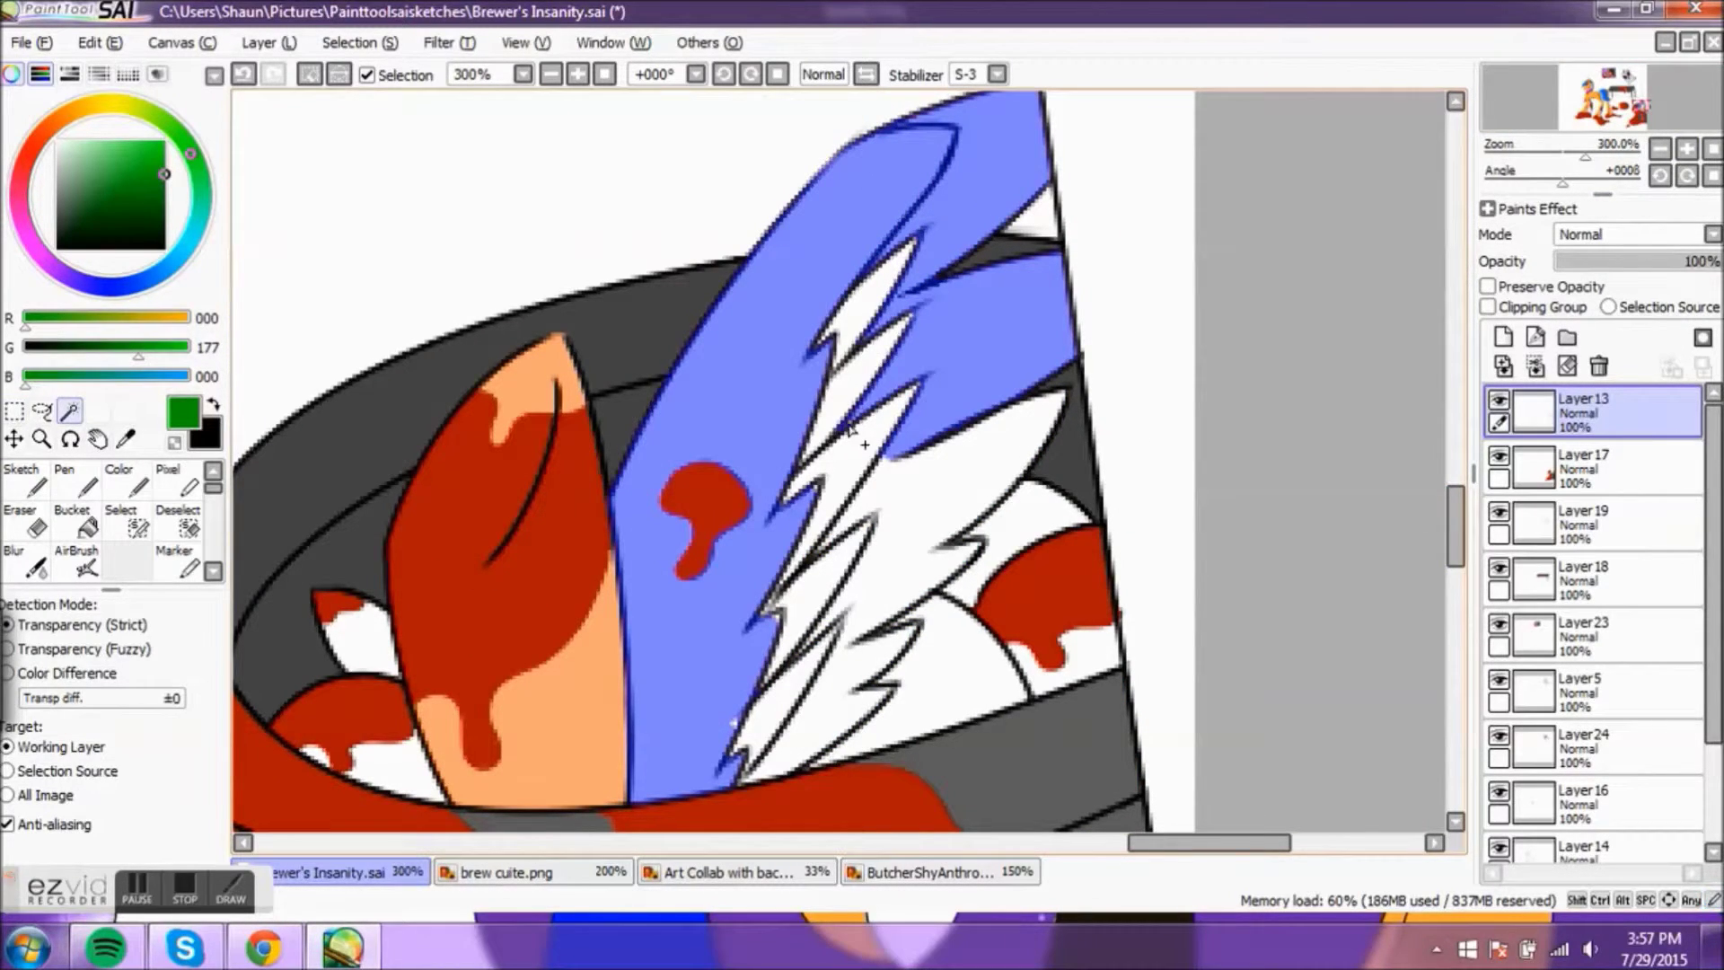
left_click(737, 732, "shift")
left_click(868, 595, "shift")
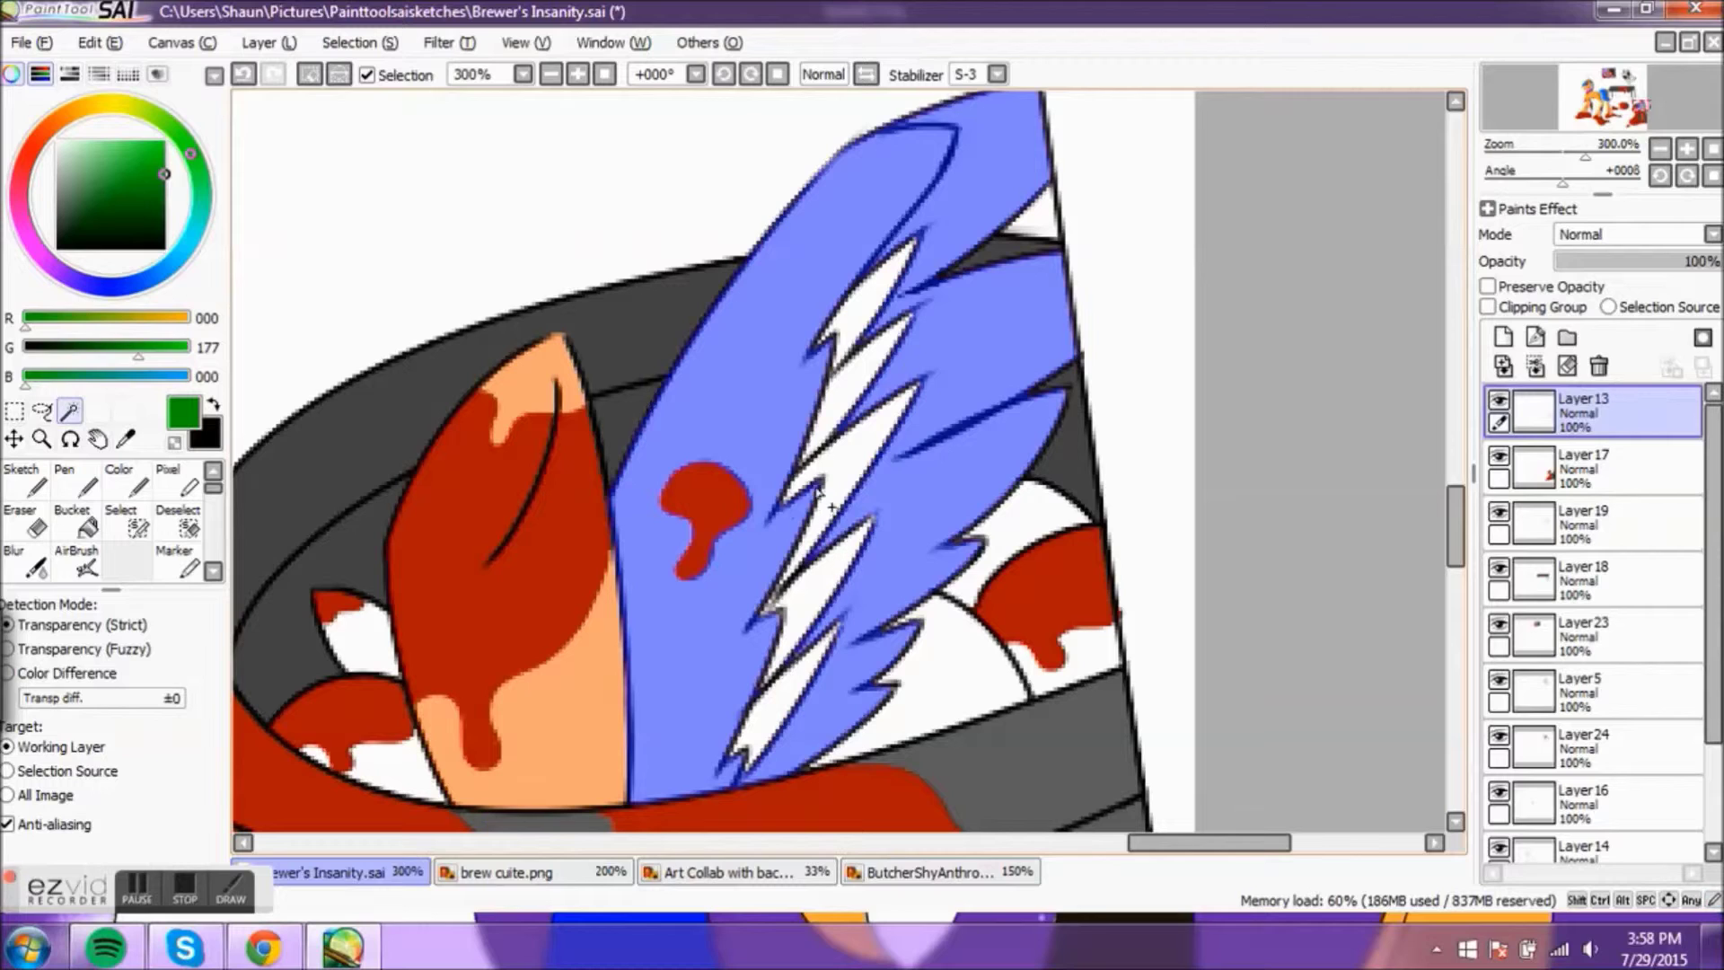
left_click(71, 521)
left_click(942, 341)
Step: Select the wing's inner jagged feathers on Layer13 and fill them with dark green, RGB 0, 102, 0, on Layer17
left_click(164, 206)
left_click(69, 411)
left_click(910, 258)
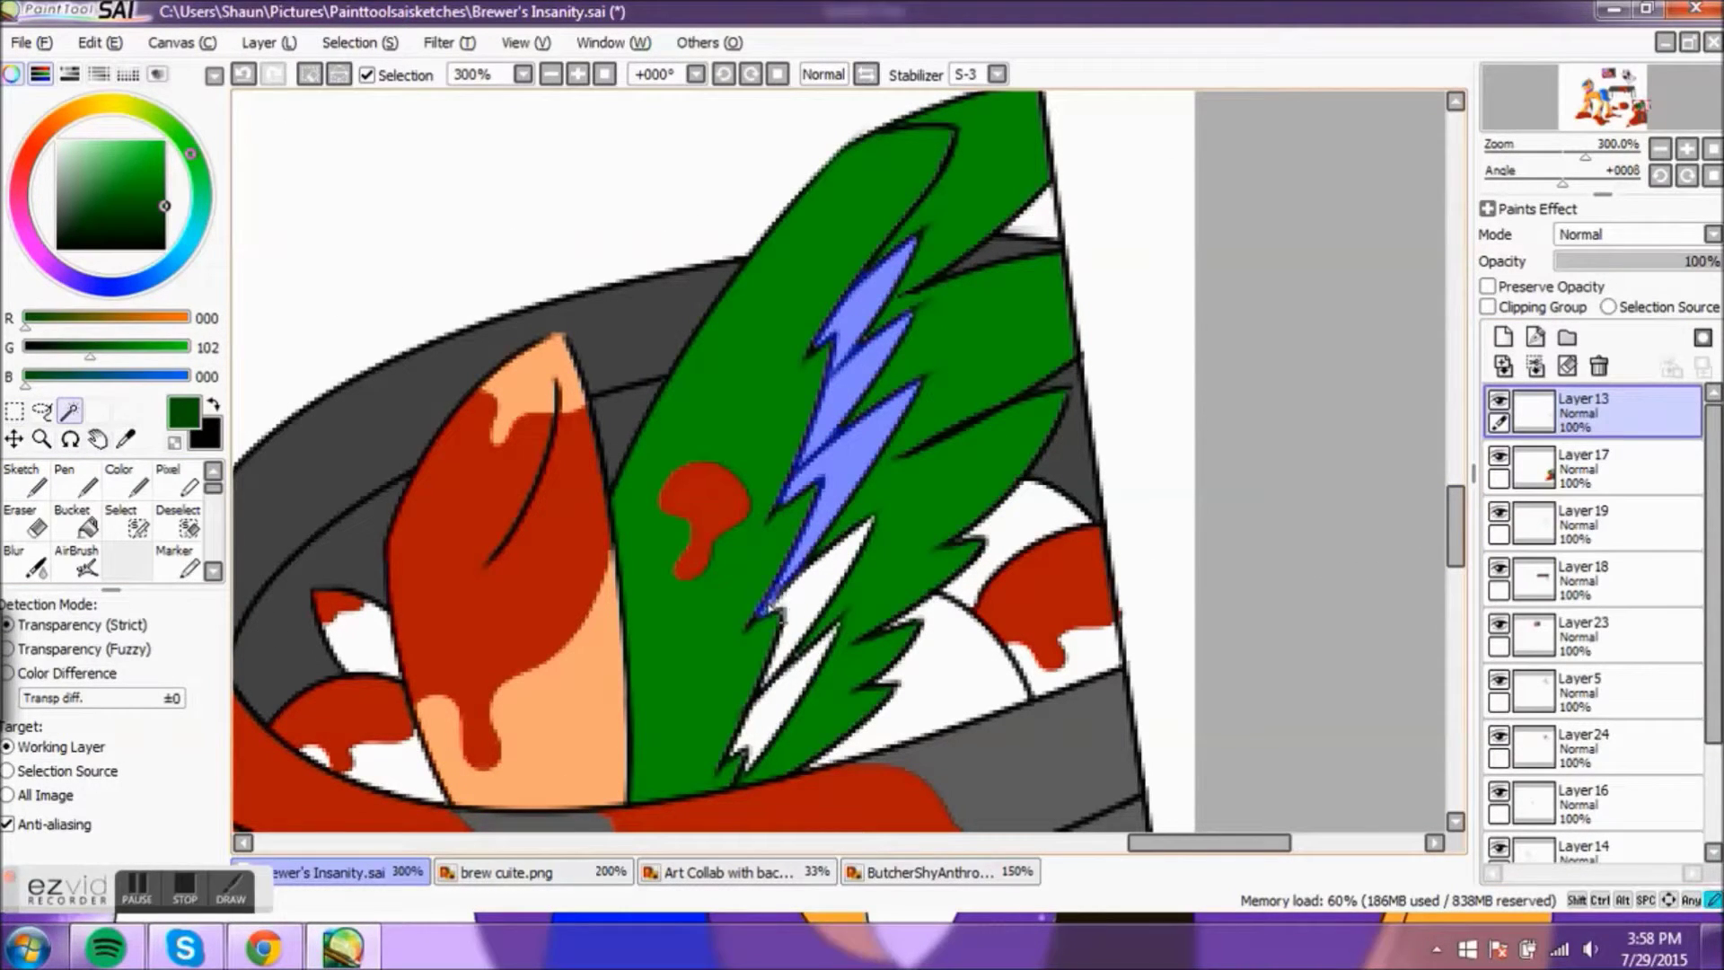
key("ctrl+t")
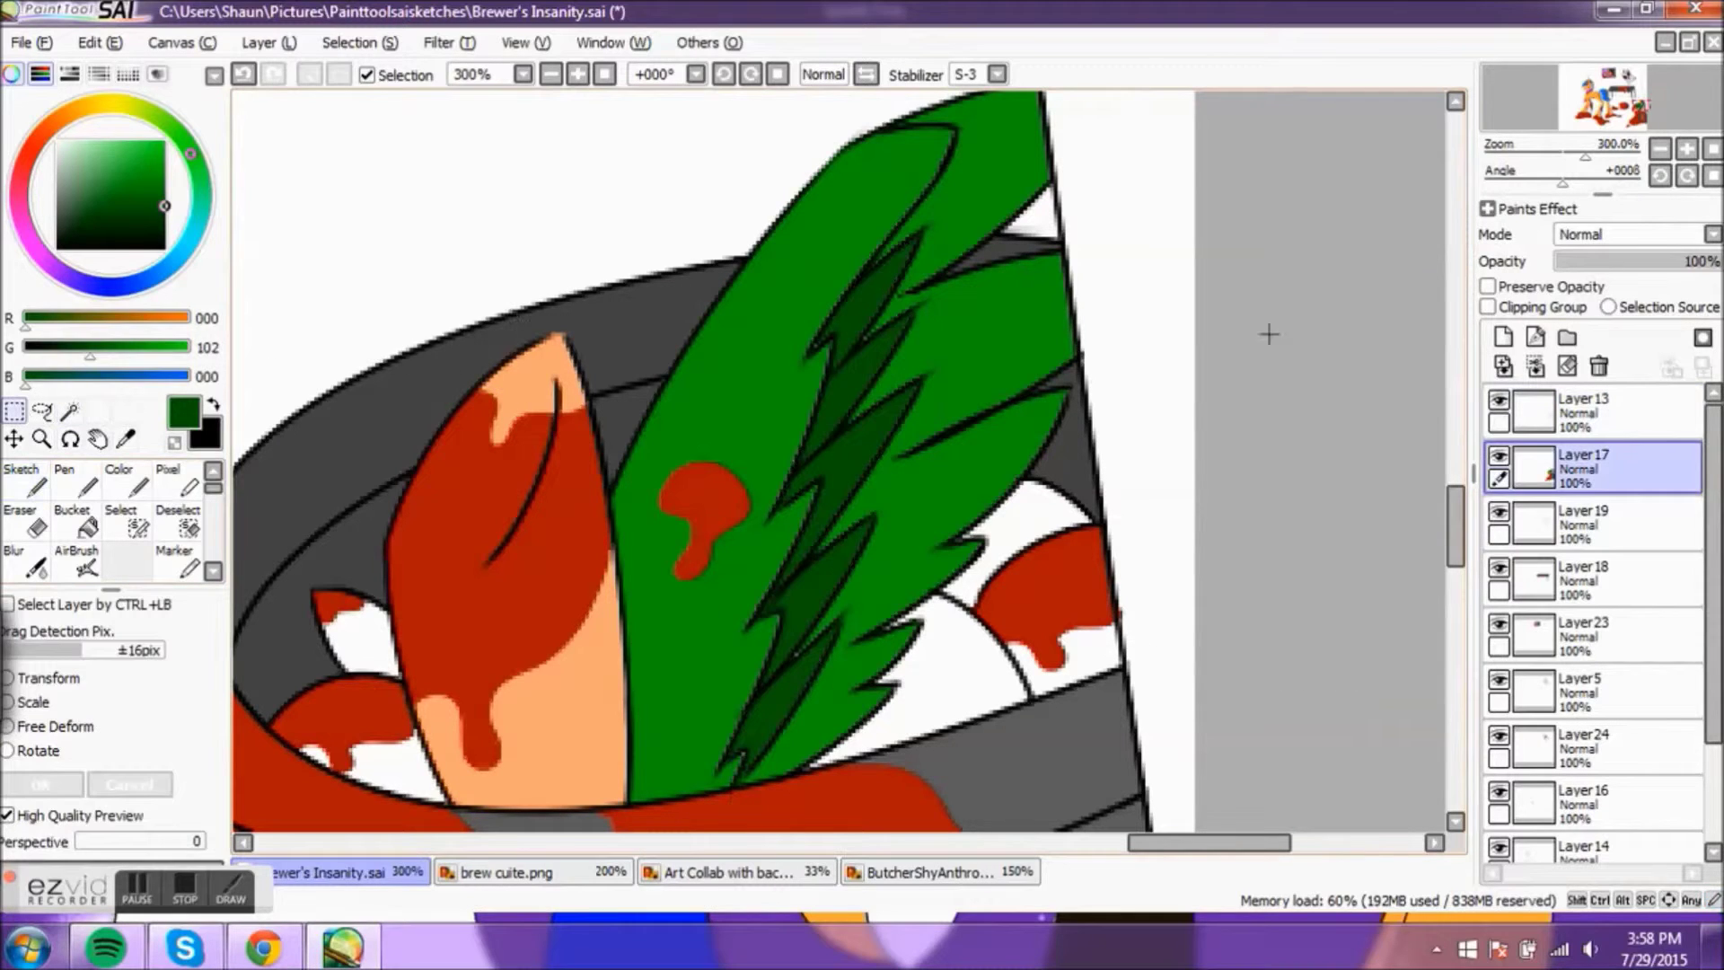
Step: Select the small piece left of the ear and the one behind the wing, and fill both with pink, RGB 220, 61, 255
left_click(69, 411)
left_click(1014, 530)
left_click(359, 638, "shift")
left_click(87, 525)
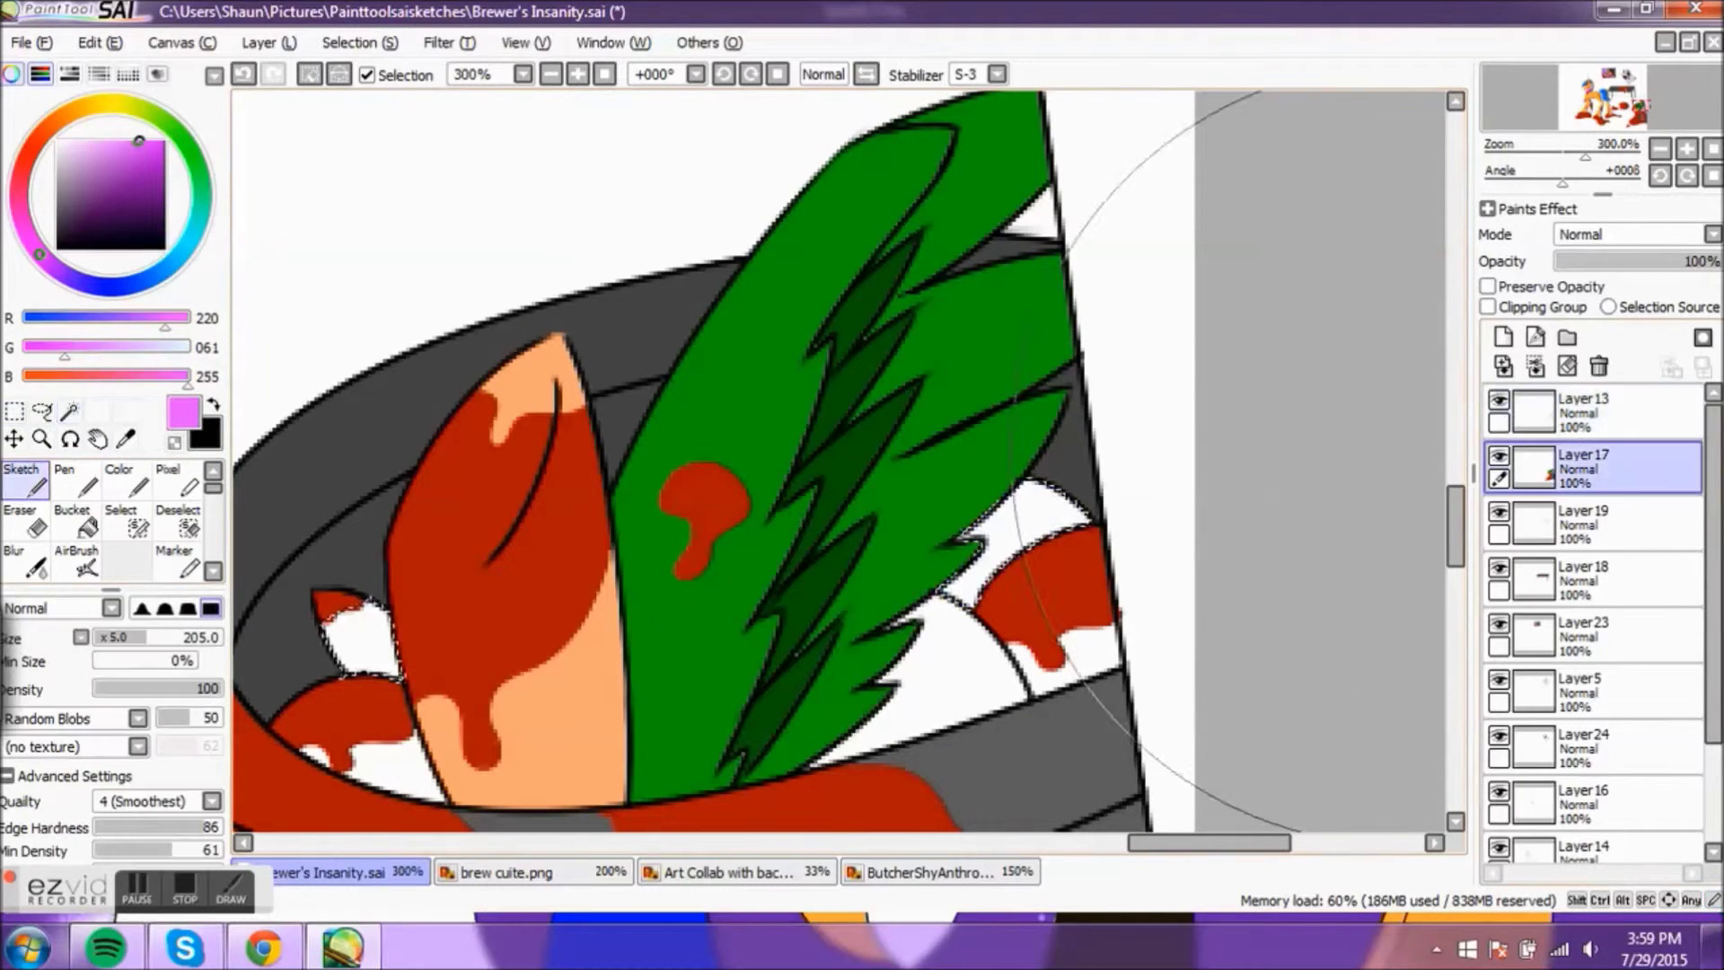
left_click(1015, 529)
left_click(359, 638)
Step: Fill the rounded piece below the wing with red, RGB 255, 31, 64, and the clean part of the piece beside it with dark blue
left_click(24, 160)
left_click(69, 410)
left_click(1583, 411)
left_click(936, 619)
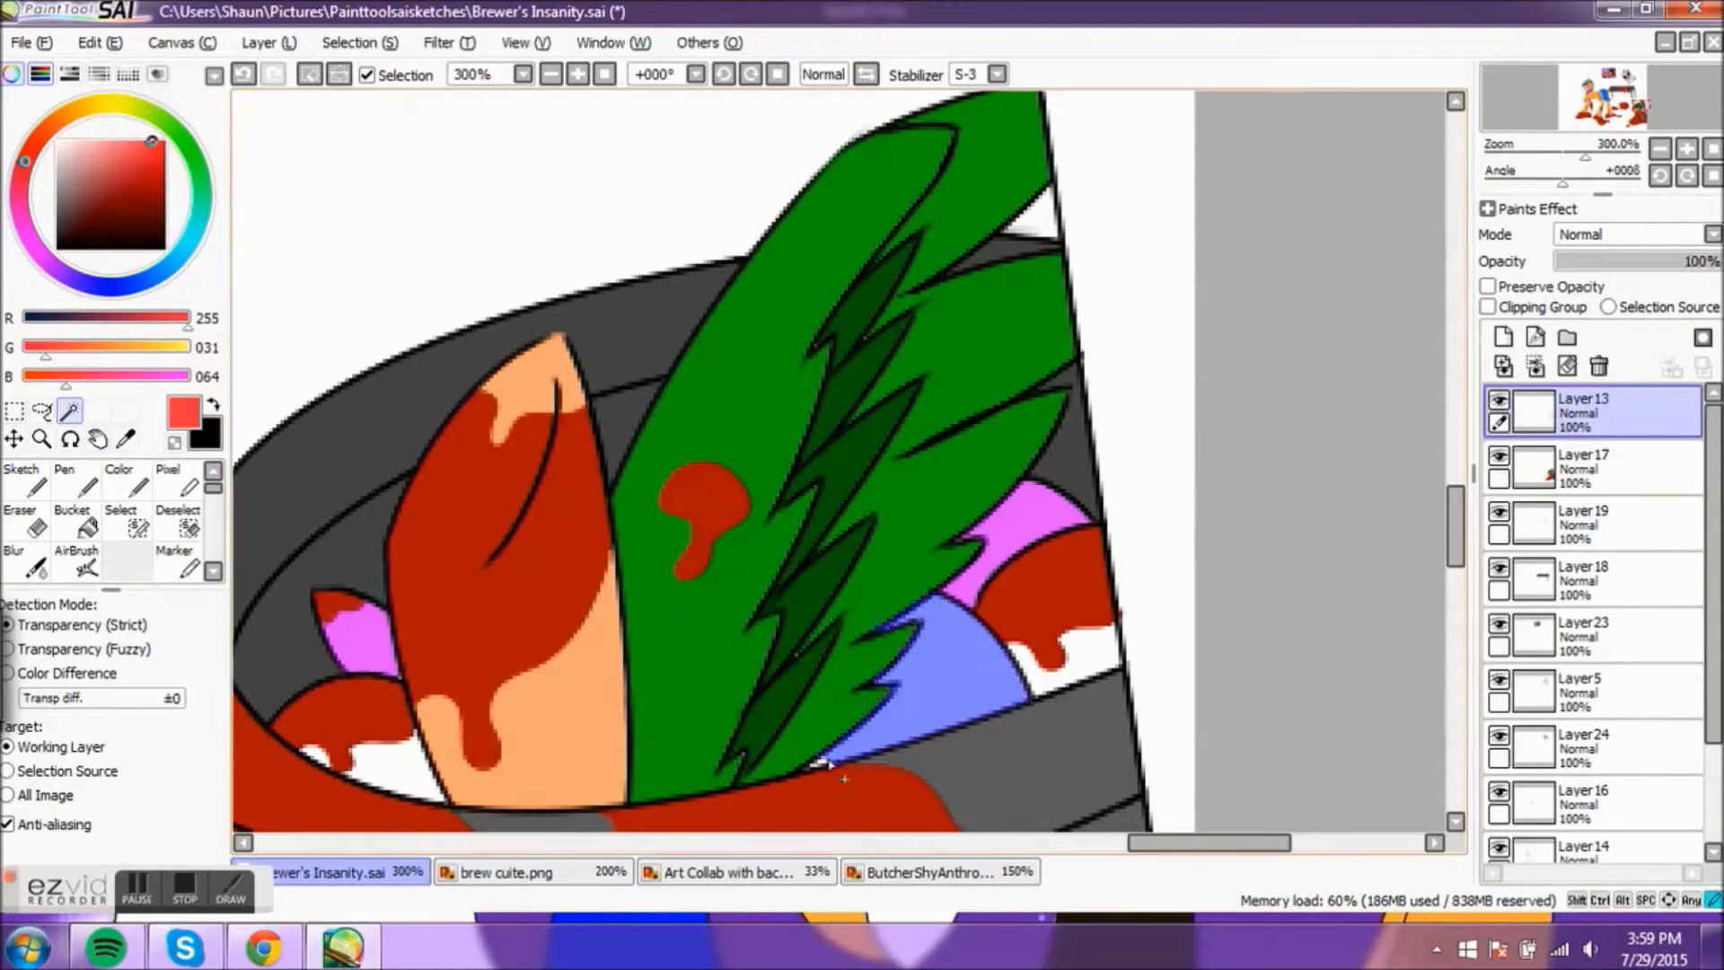
left_click(24, 480)
mouse_move(826, 763)
left_mouse_down()
mouse_move(942, 646)
mouse_move(1113, 646)
left_mouse_up()
left_click(103, 285)
left_click(1583, 467)
Step: Select the clean part of the piece at the bucket's left rim on Layer13 and fill it with yellow, RGB 246, 255, 1, on Layer17
left_click(114, 106)
left_click(69, 411)
left_click(1583, 412)
left_click(359, 759)
left_click(24, 480)
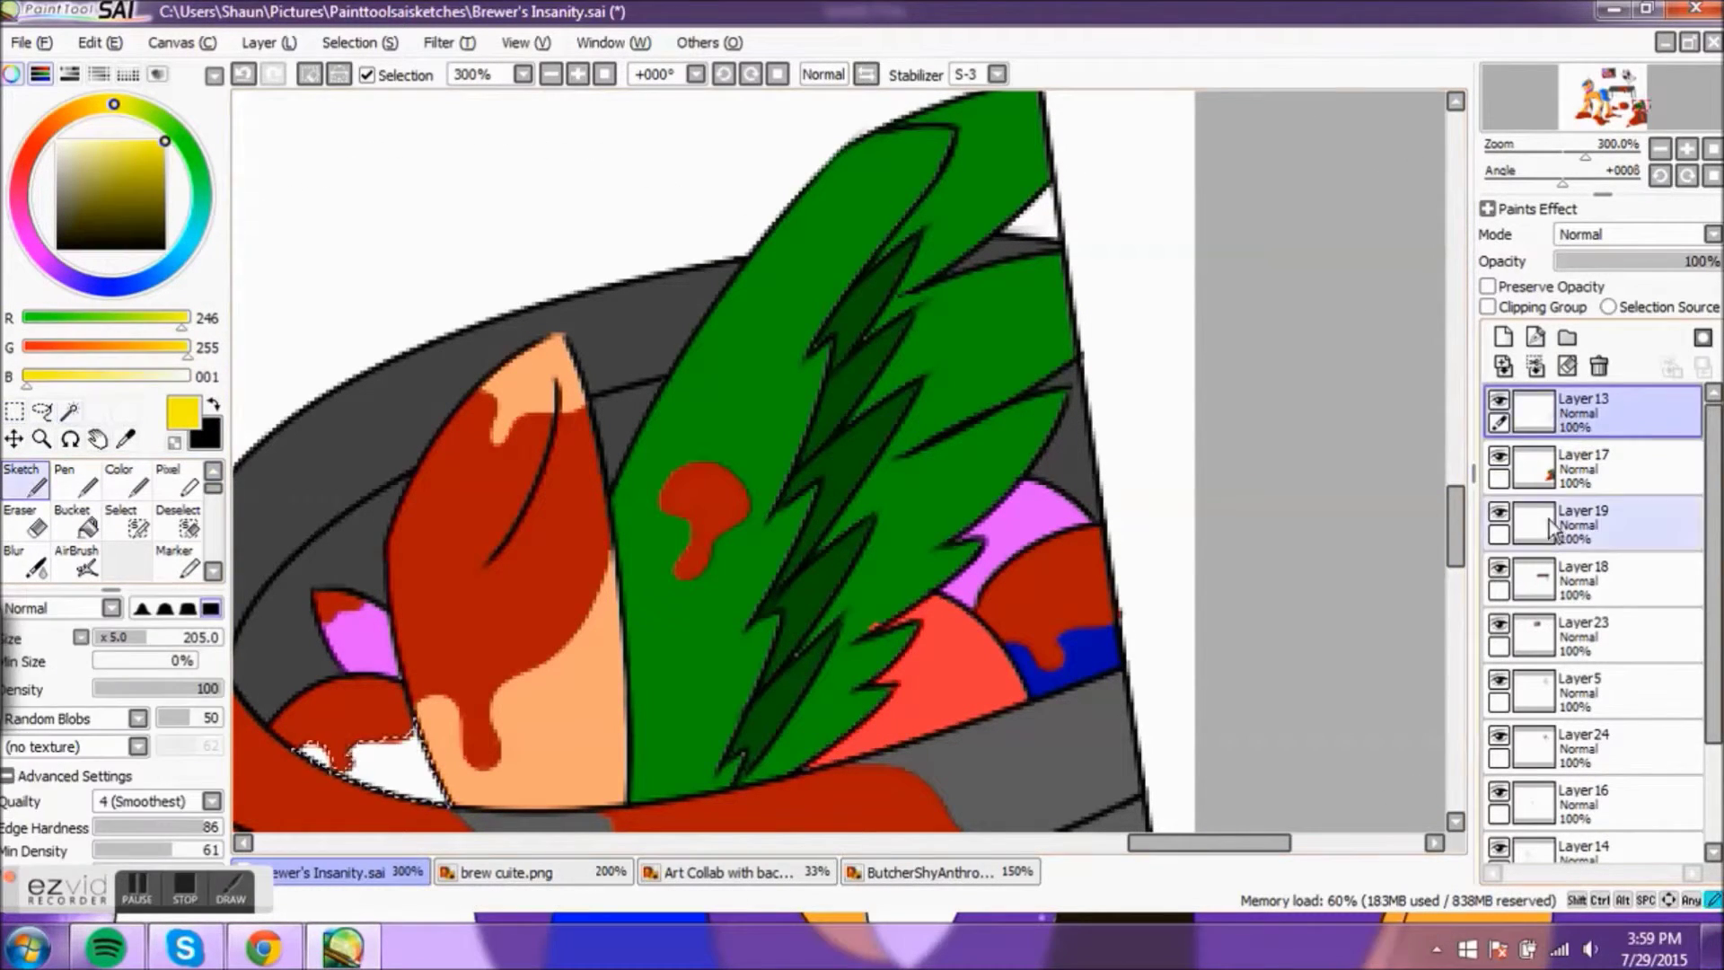
left_click(1583, 467)
left_click_drag(323, 754, 422, 772)
Step: Switch to the Pen tool and choose a medium purple as its colour
left_click(76, 481)
left_click(40, 254)
left_click(141, 173)
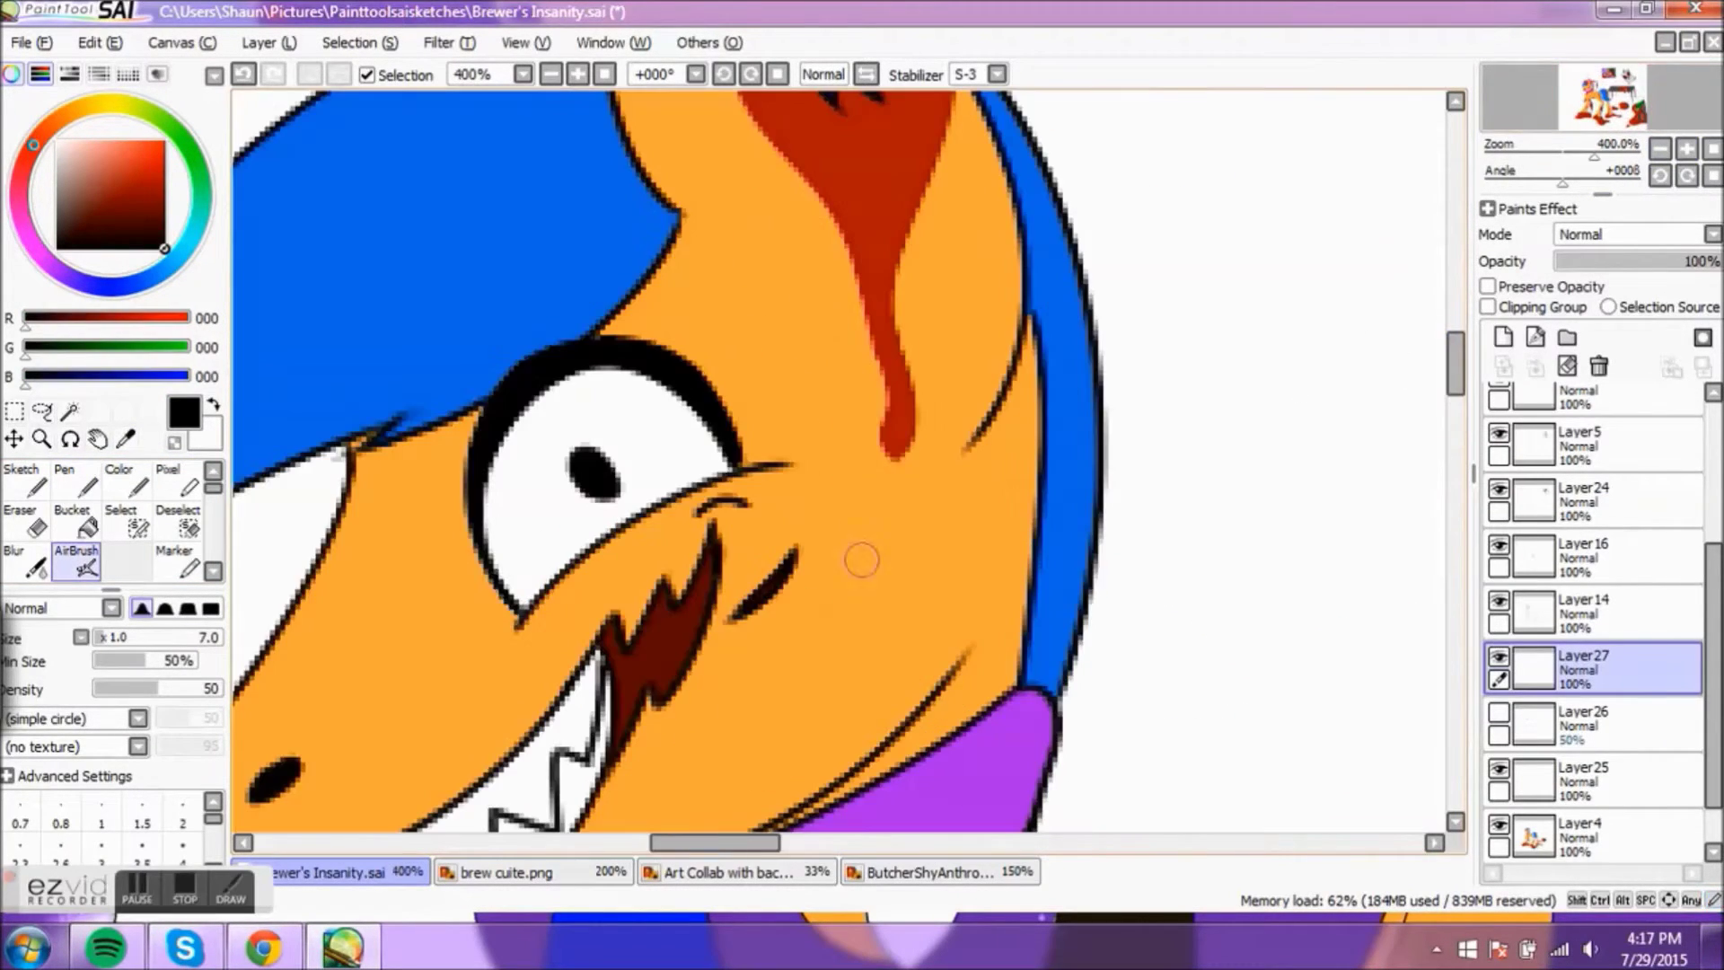
Step: Airbrush a black ring around the pony's eye on Layer27, trim it with the Eraser, and set the layer's opacity to 71%
scroll(758, 530, "left", 3)
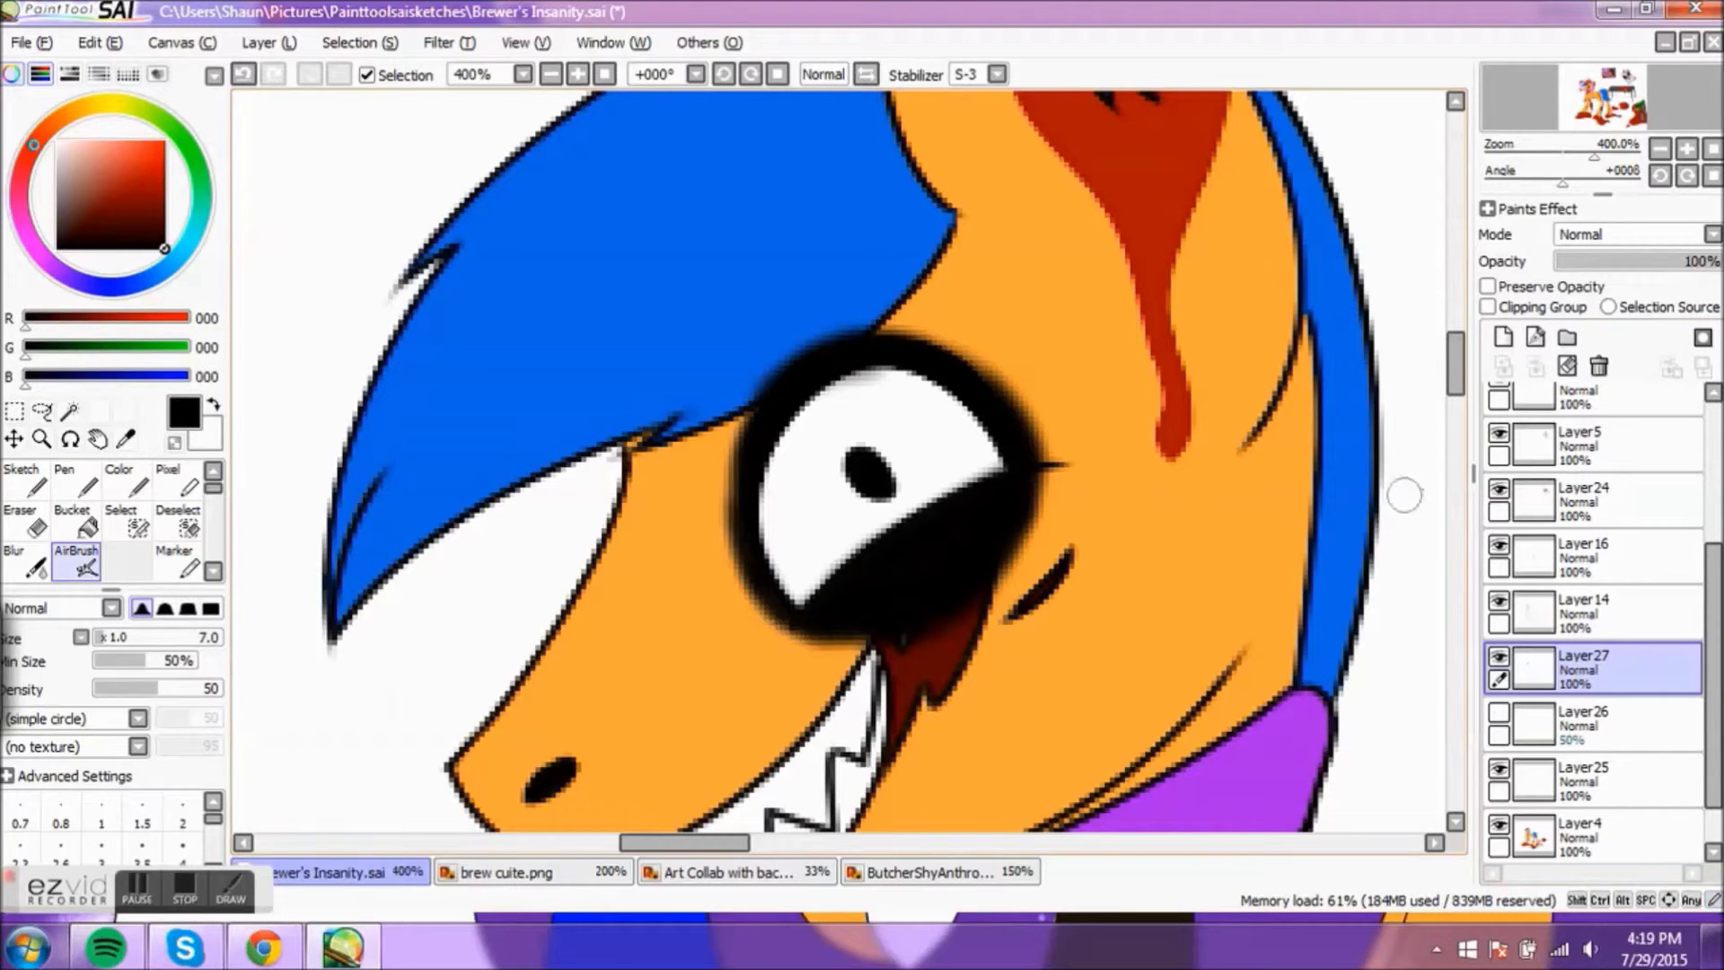
key("e")
scroll(970, 621, "up", 1)
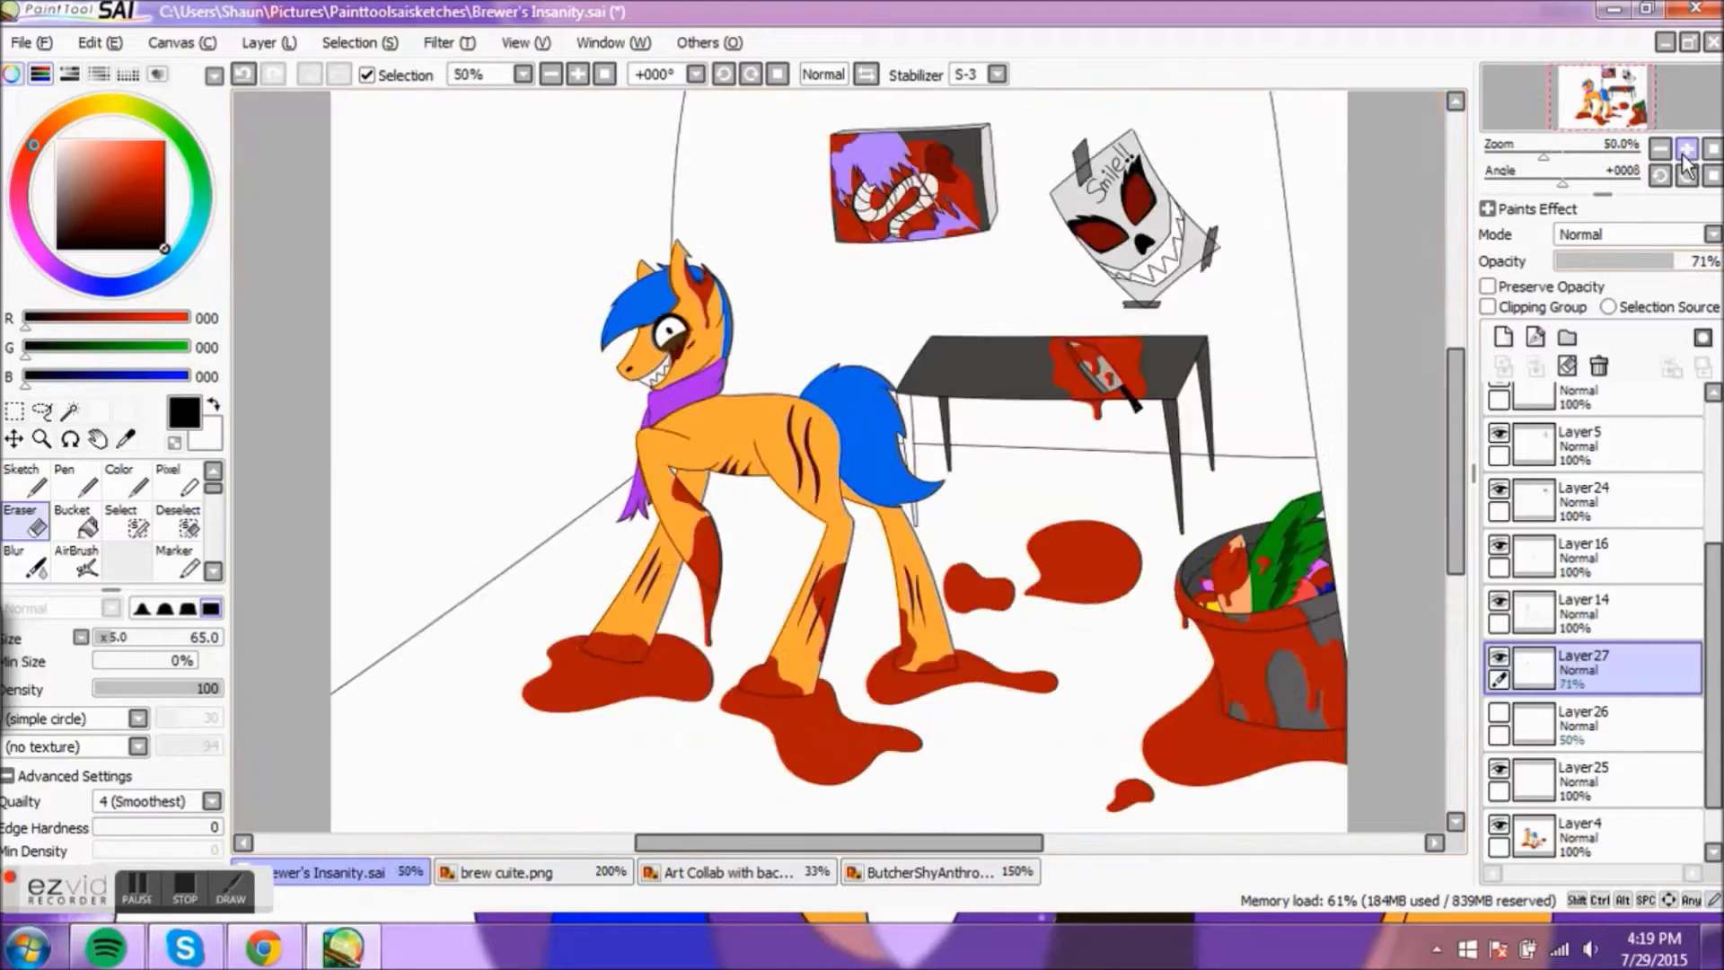
Step: Merge Layer13 and the object layers beneath it into Layer24, and place Layer16 above the merged layer
scroll(1459, 456, "up", 1)
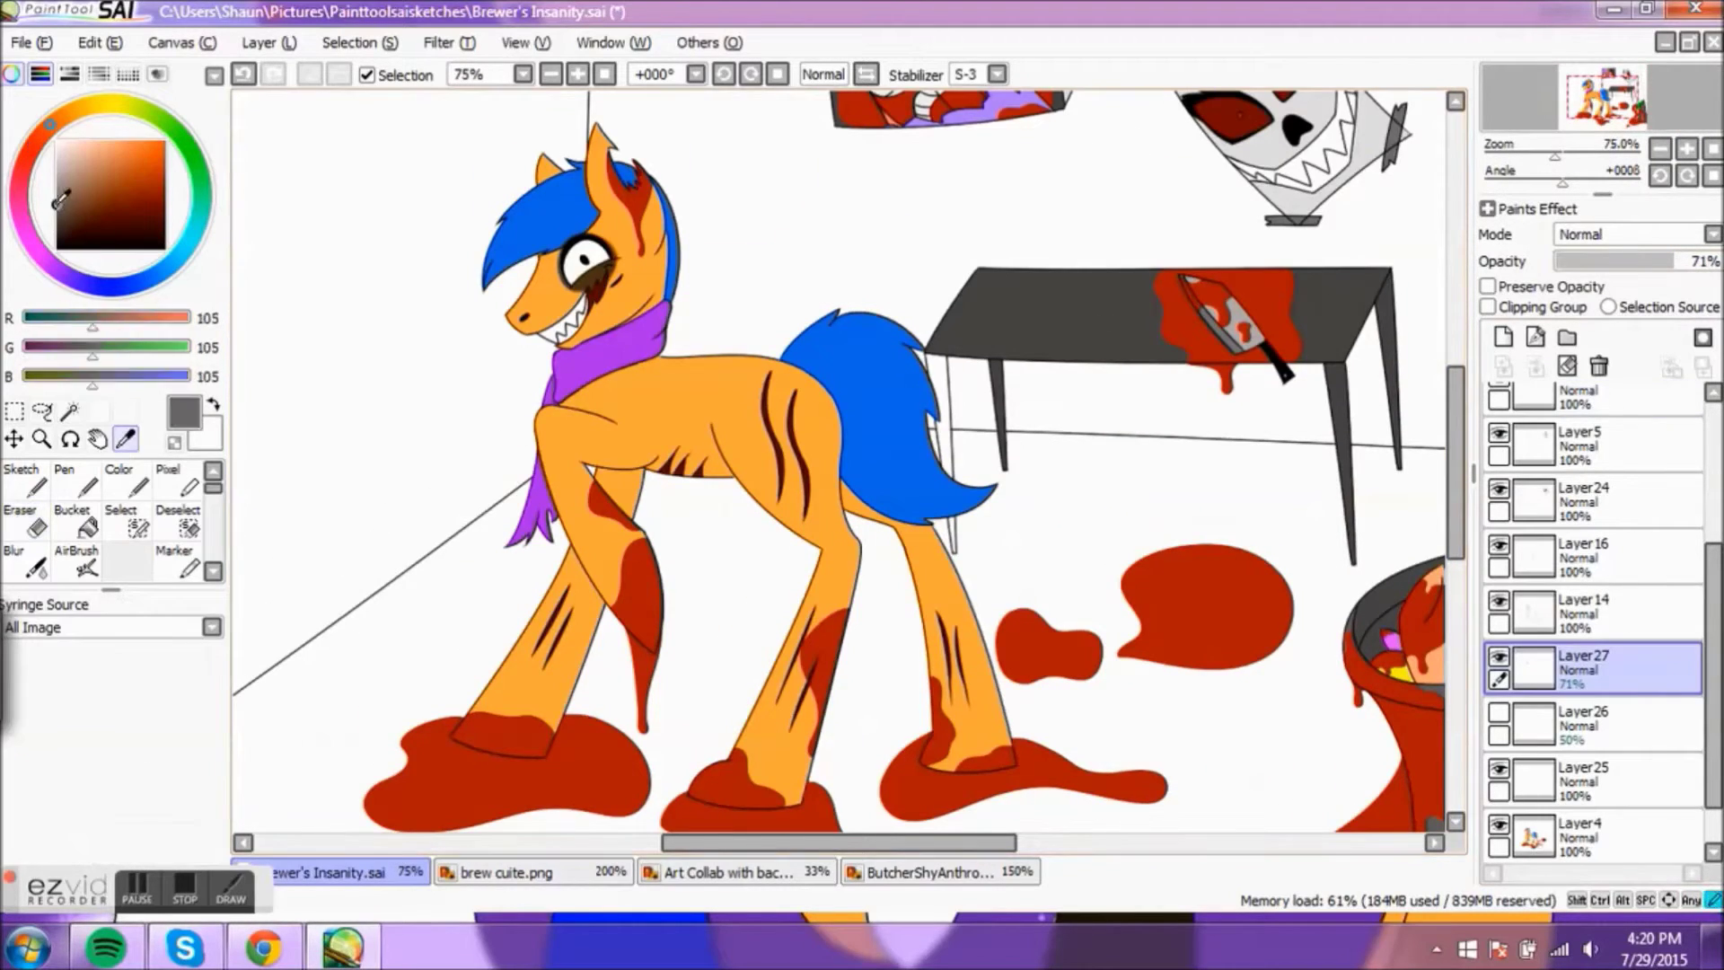
scroll(1590, 531, "up", 5)
left_click(1589, 409)
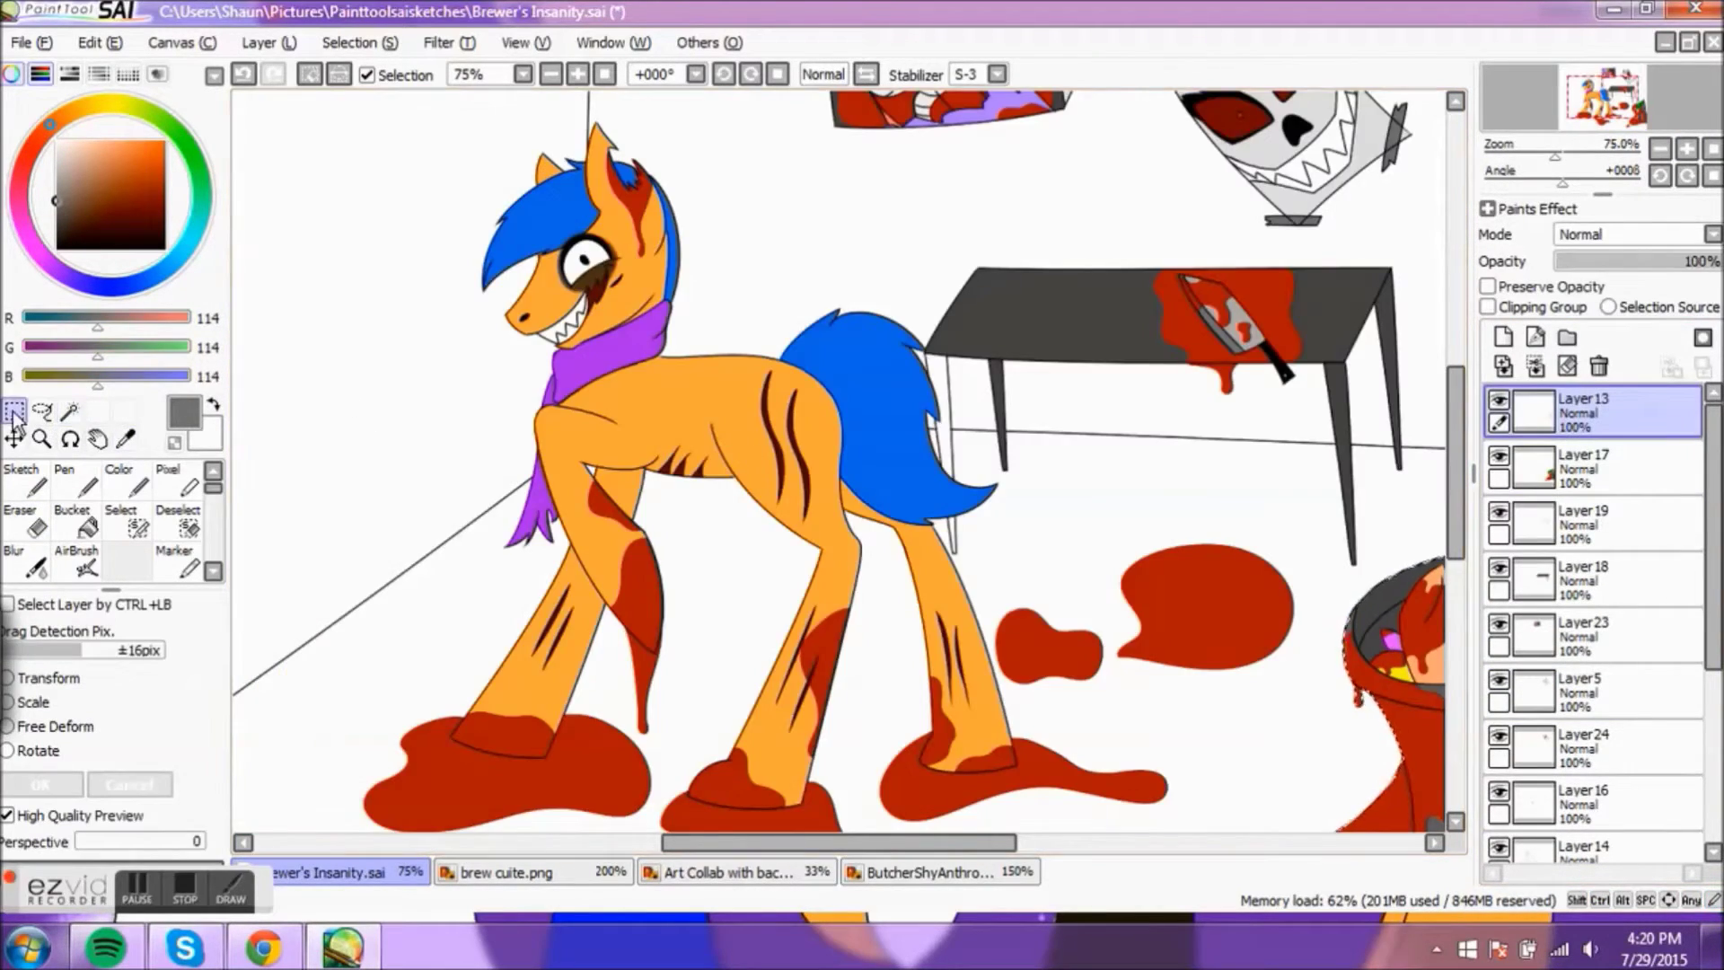
key("minus")
left_click(1606, 370)
scroll(1589, 629, "down", 5)
left_click(1505, 454)
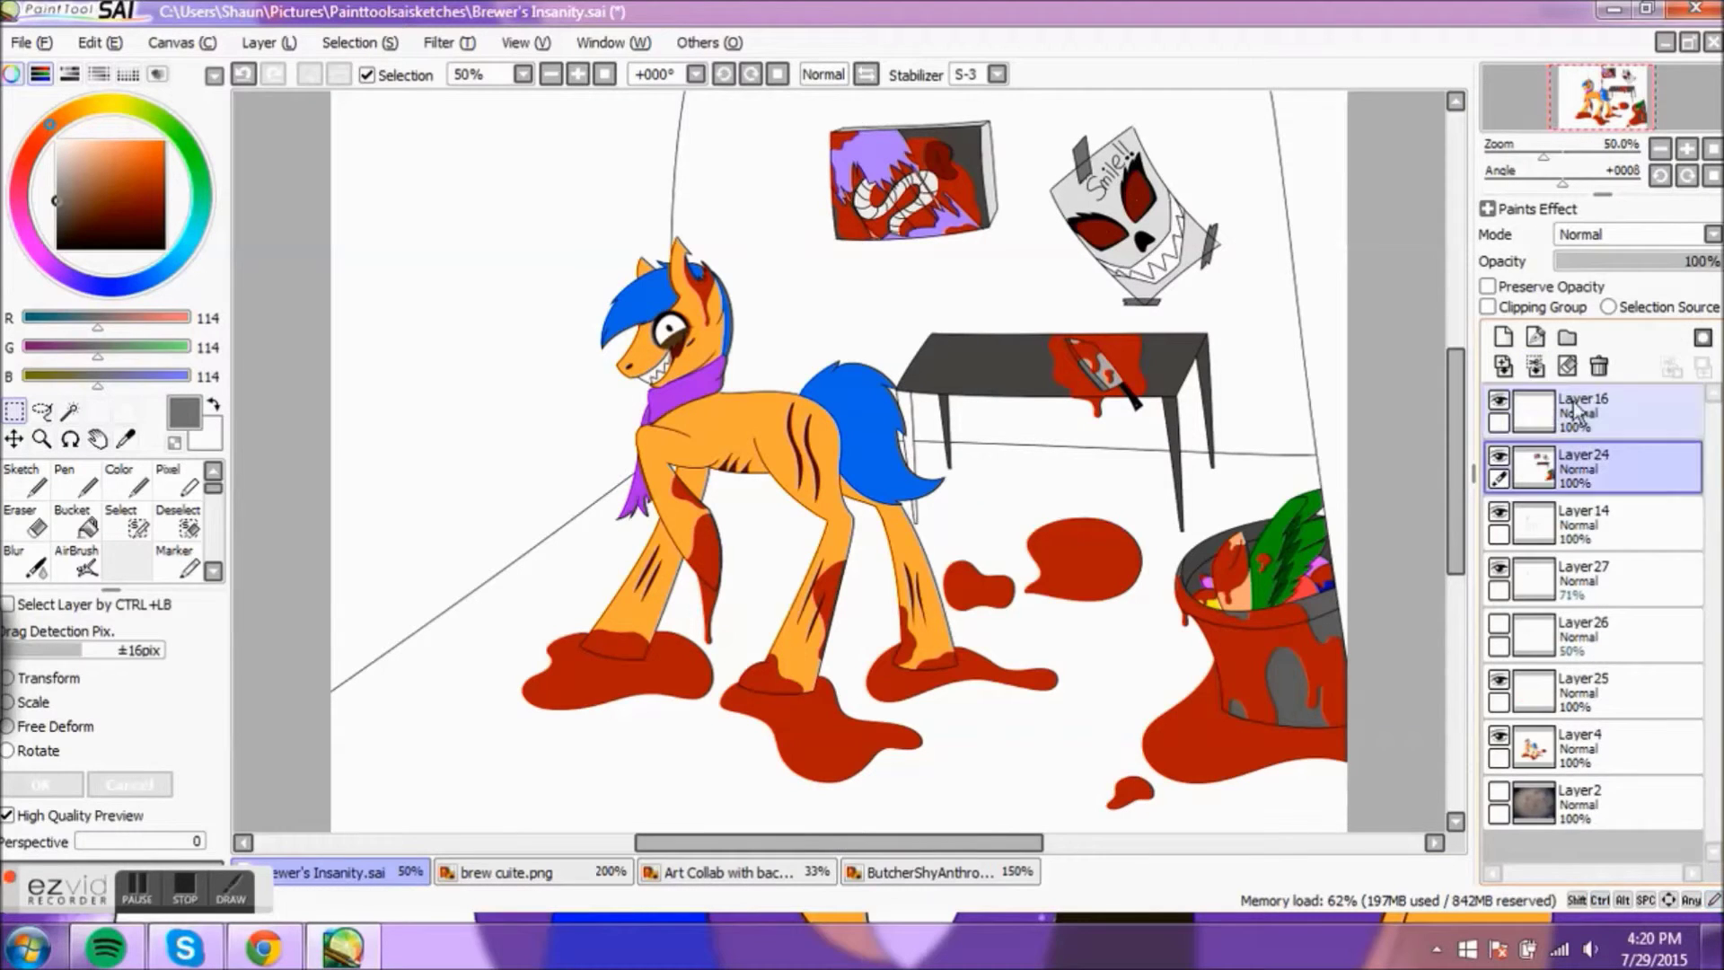
Step: Select the table leg beside the pony's tail and fill it with dark grey, RGB 69, 66, 66
key("plus")
left_click(1503, 337)
left_click(974, 404)
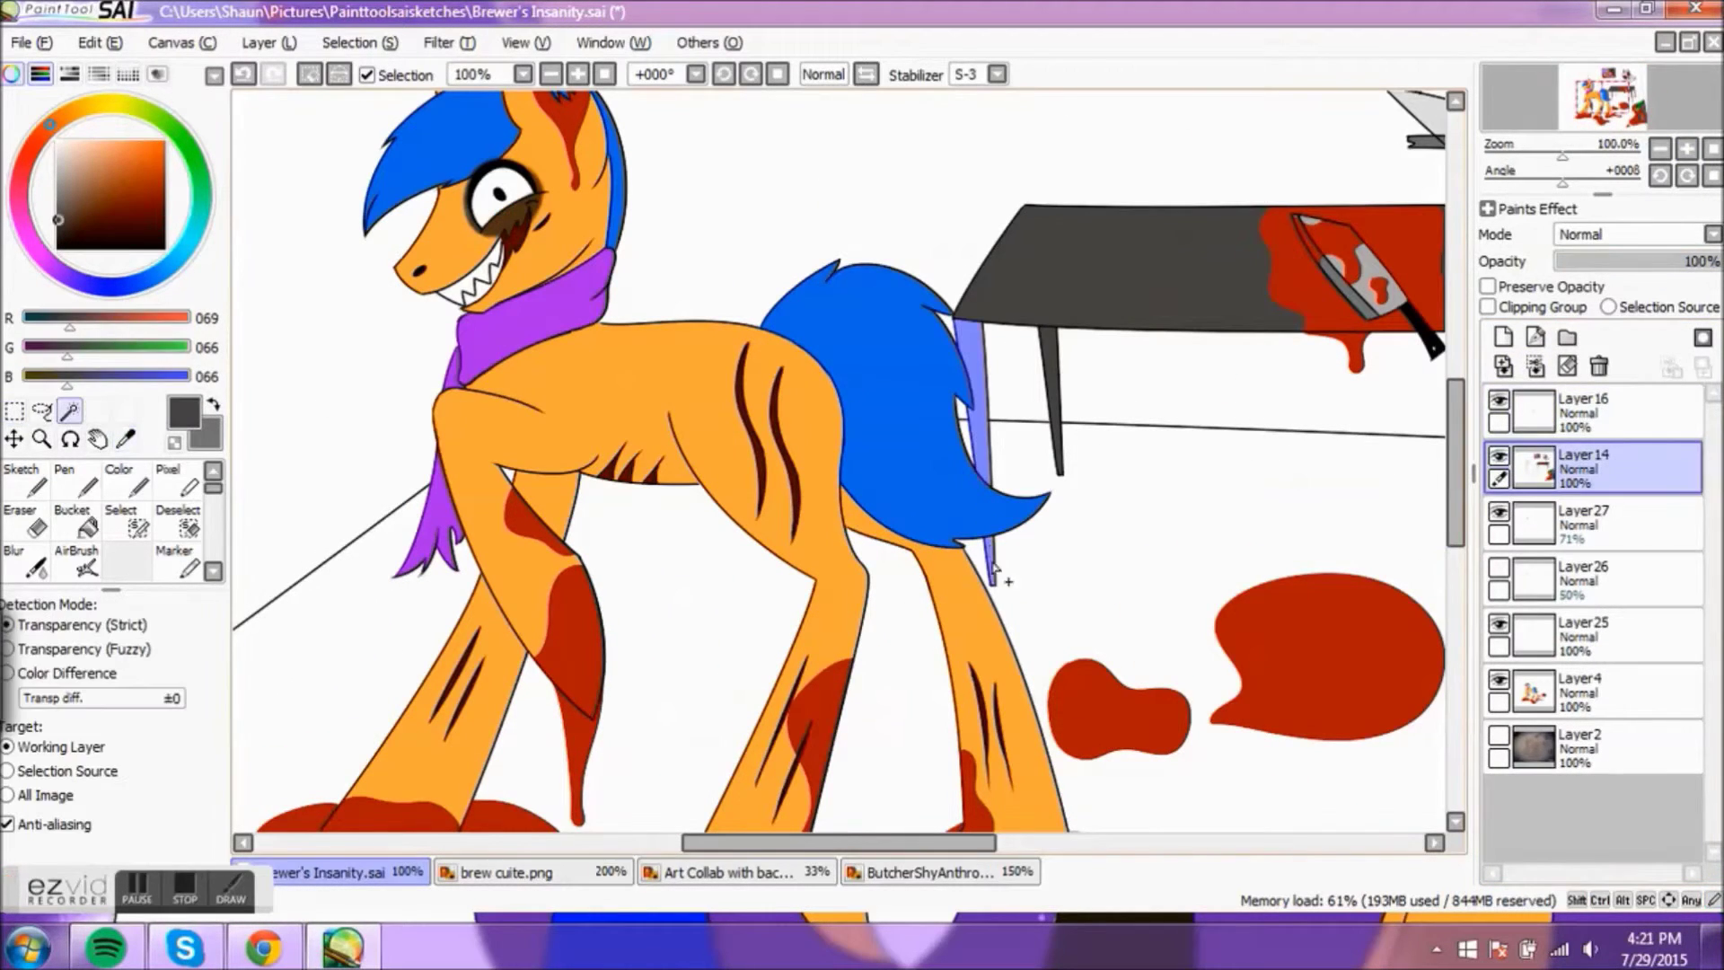
left_click(14, 438)
left_click(69, 410)
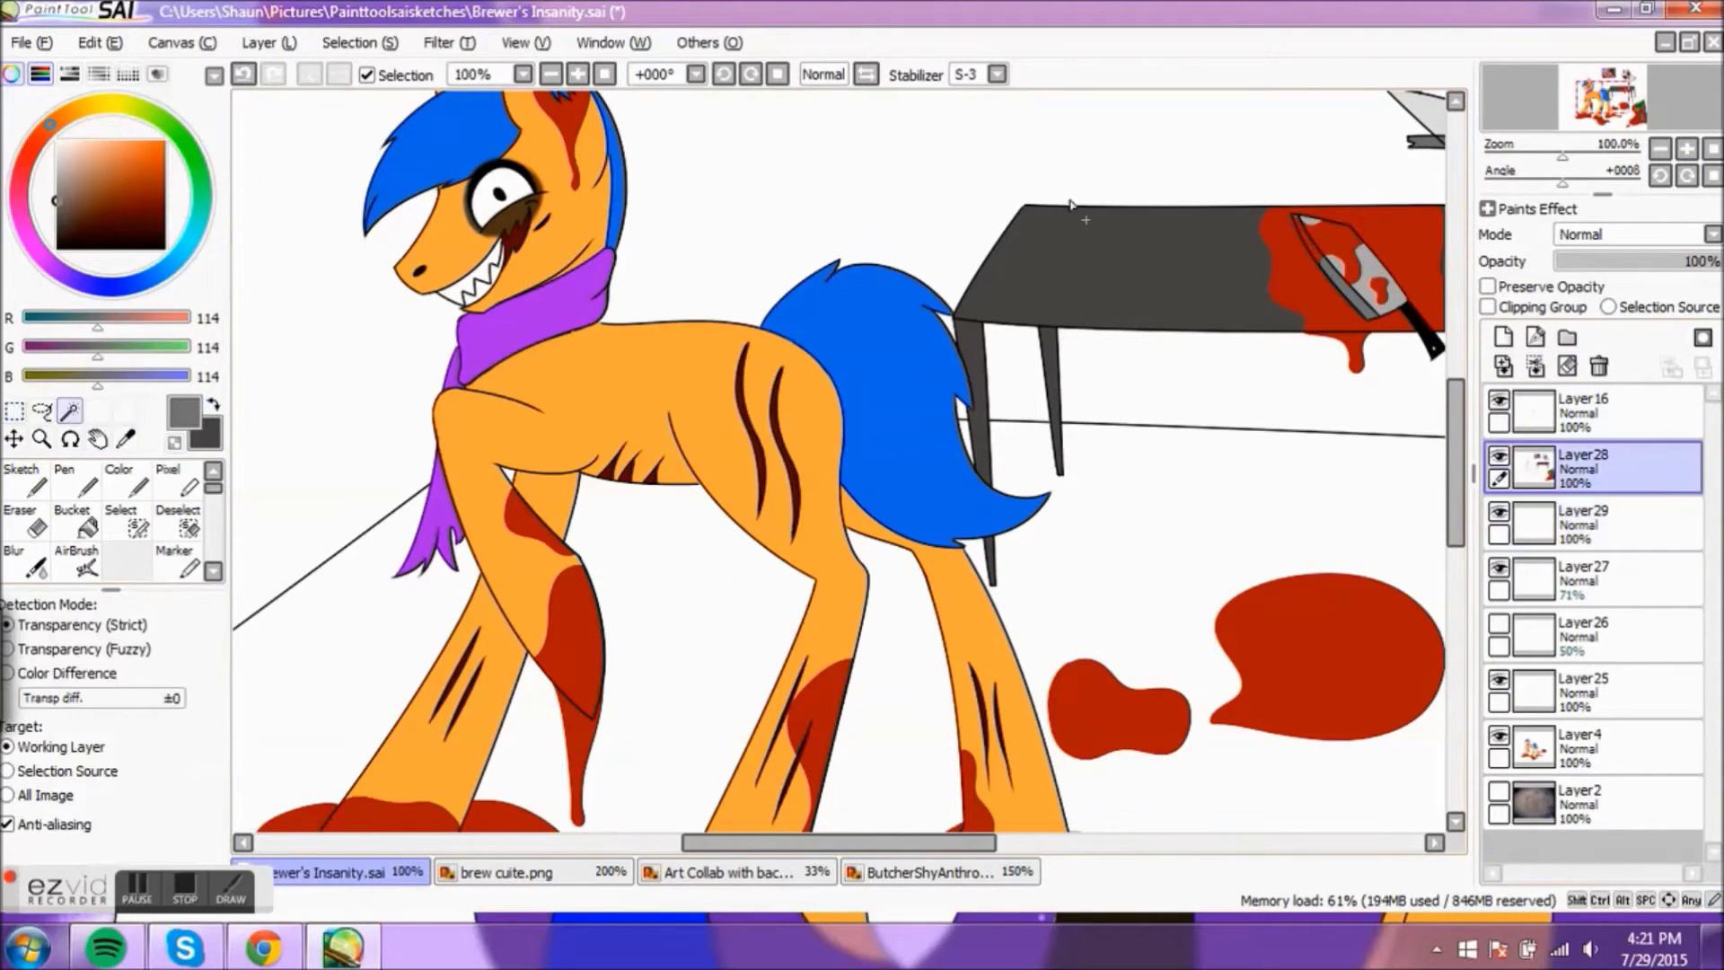
Step: Select the wall areas around the pony, picture, poster and table on Layer28 with the Magic Wand
key("minus")
key("minus")
key("plus")
key("plus")
key("plus")
left_click_drag(1075, 334, 629, 682)
left_click_drag(637, 846, 735, 846)
key("minus")
key("minus")
key("plus")
key("plus")
key("plus")
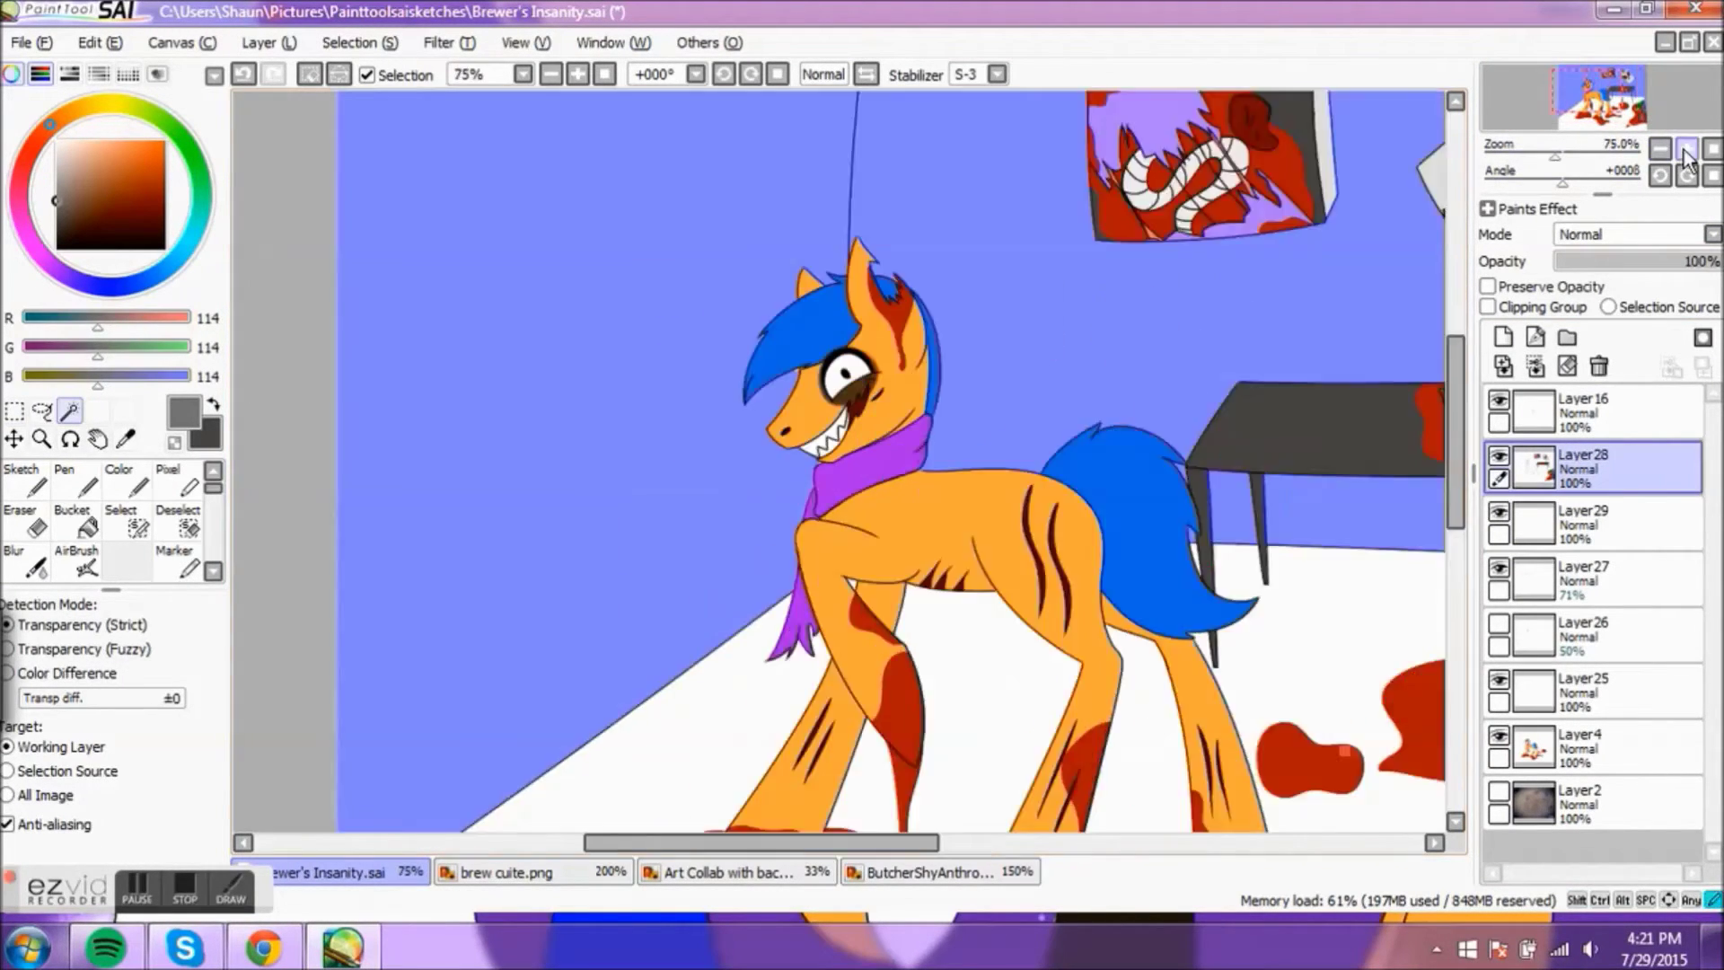
Step: Paint the selected walls grey, RGB 150, 150, 150, on Layer29 using the Sketch tool at size 500
left_click(1659, 148)
left_click(1660, 148)
left_click(1660, 148)
left_click(1603, 97)
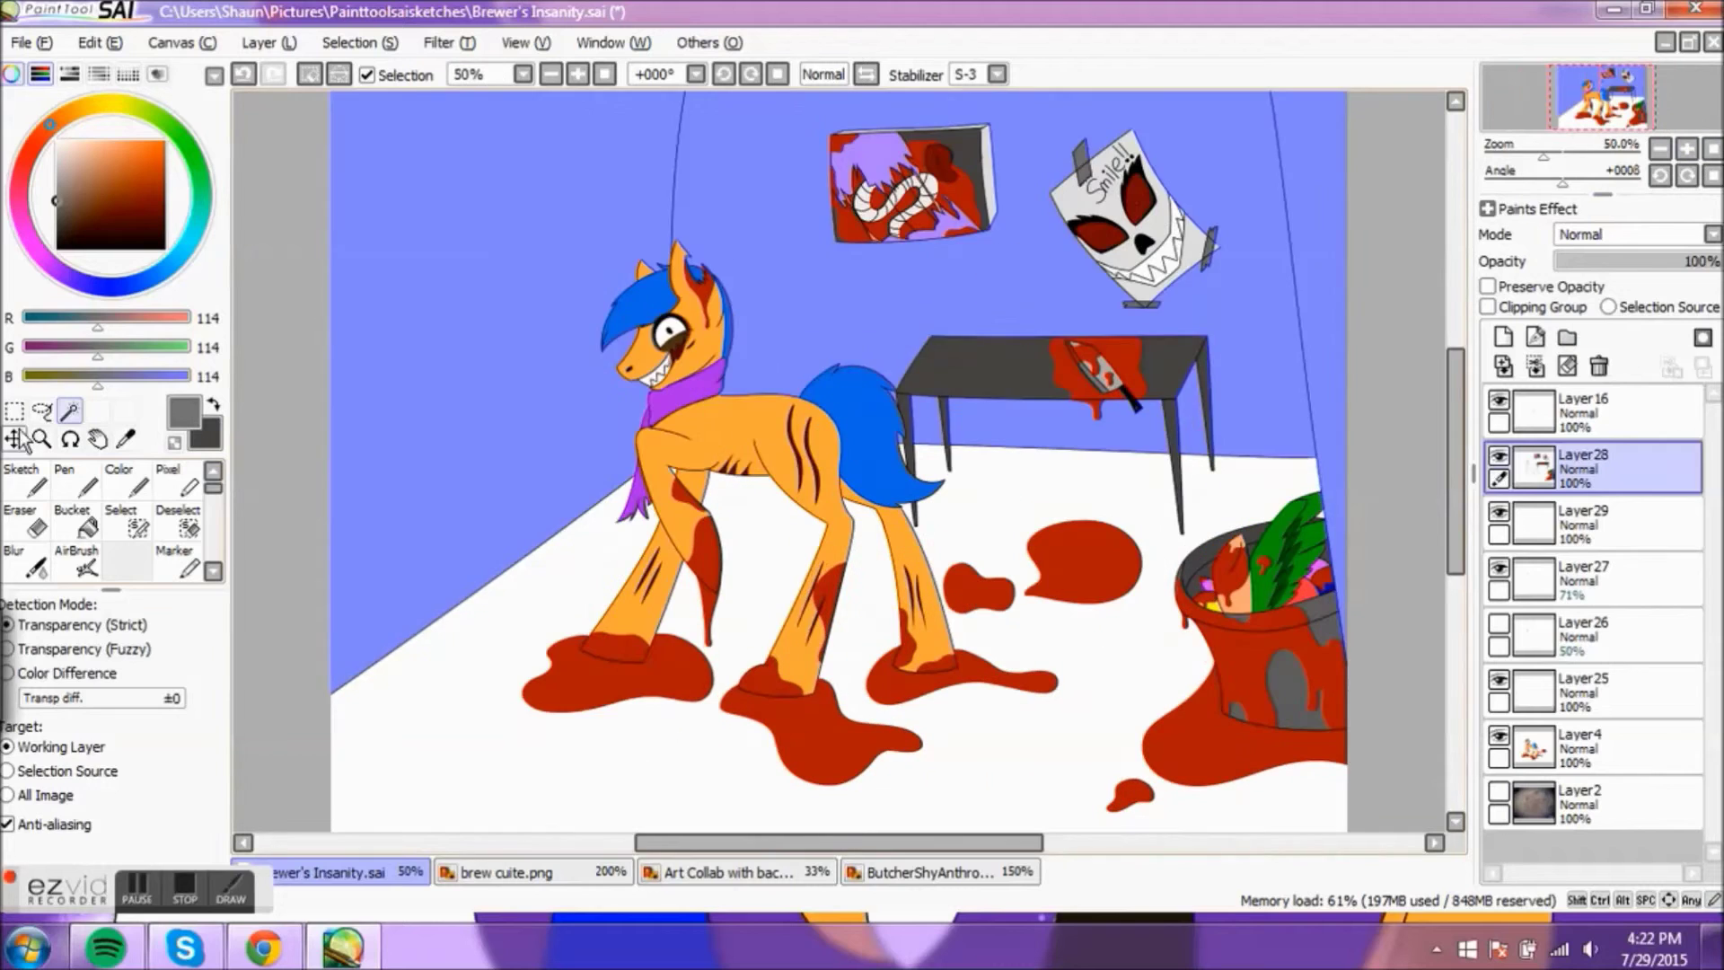
left_click(22, 481)
left_click(1583, 519)
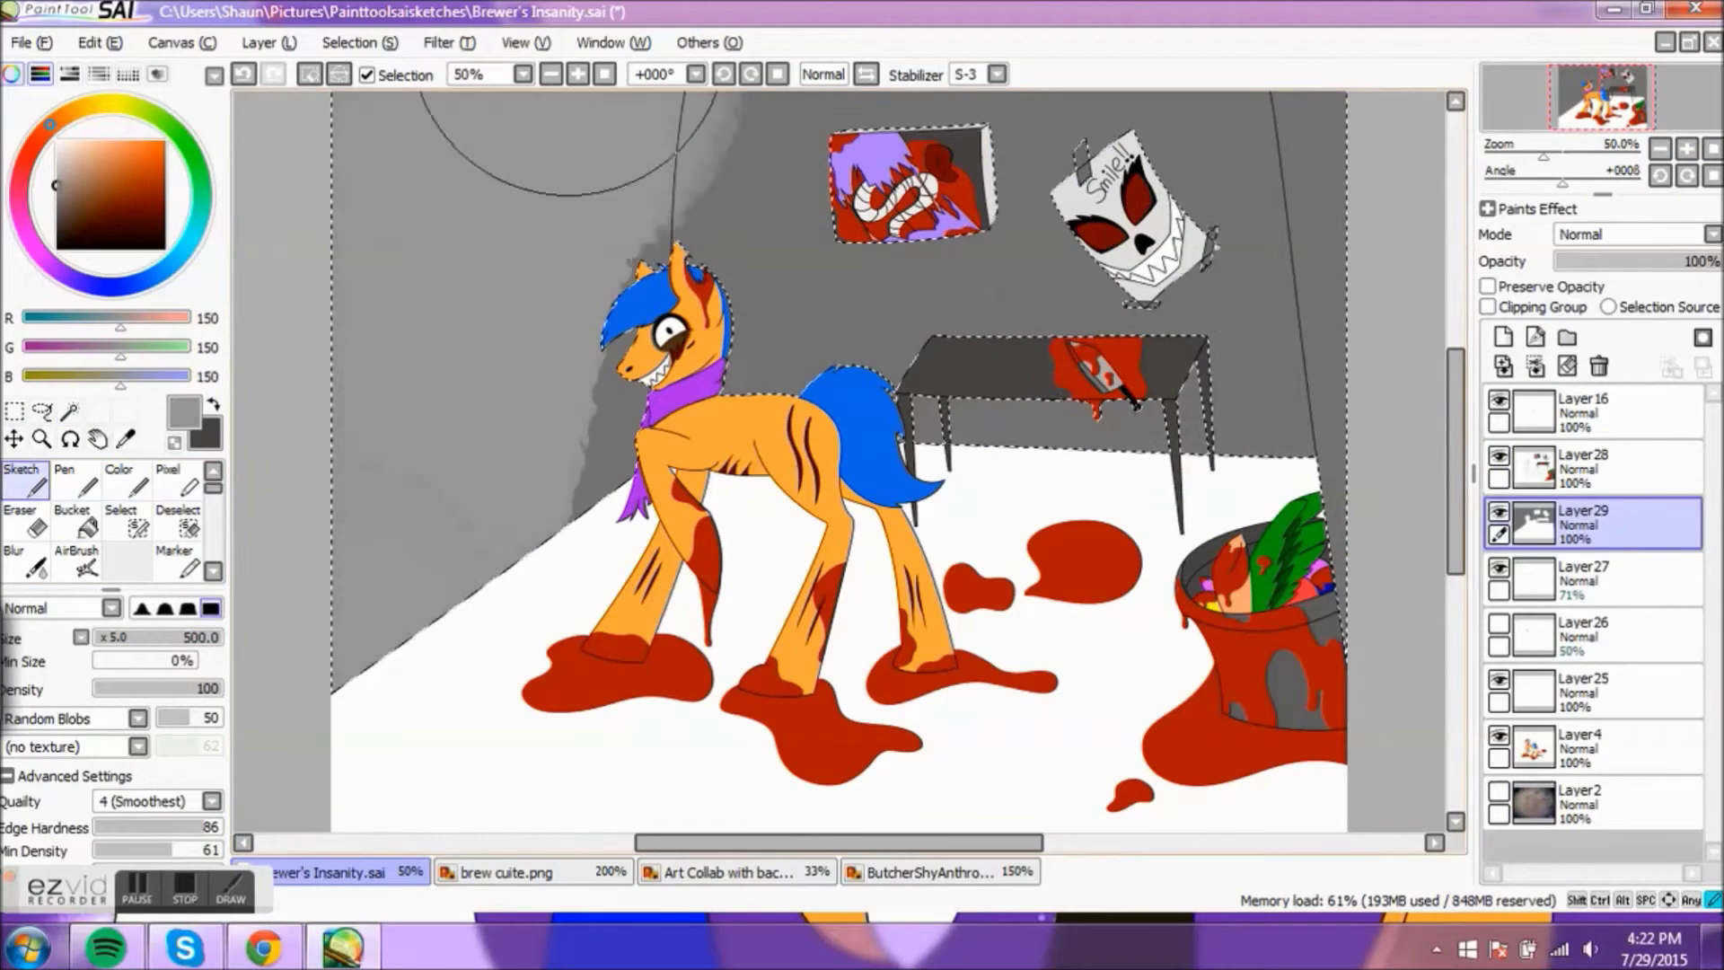
Step: Choose a dark brown, RGB 39, 32, 30, and select the floor areas around the pony, table and puddles on Layer28
left_click(57, 229)
left_click(69, 410)
left_click(1021, 521)
key("plus")
key("plus")
key("plus")
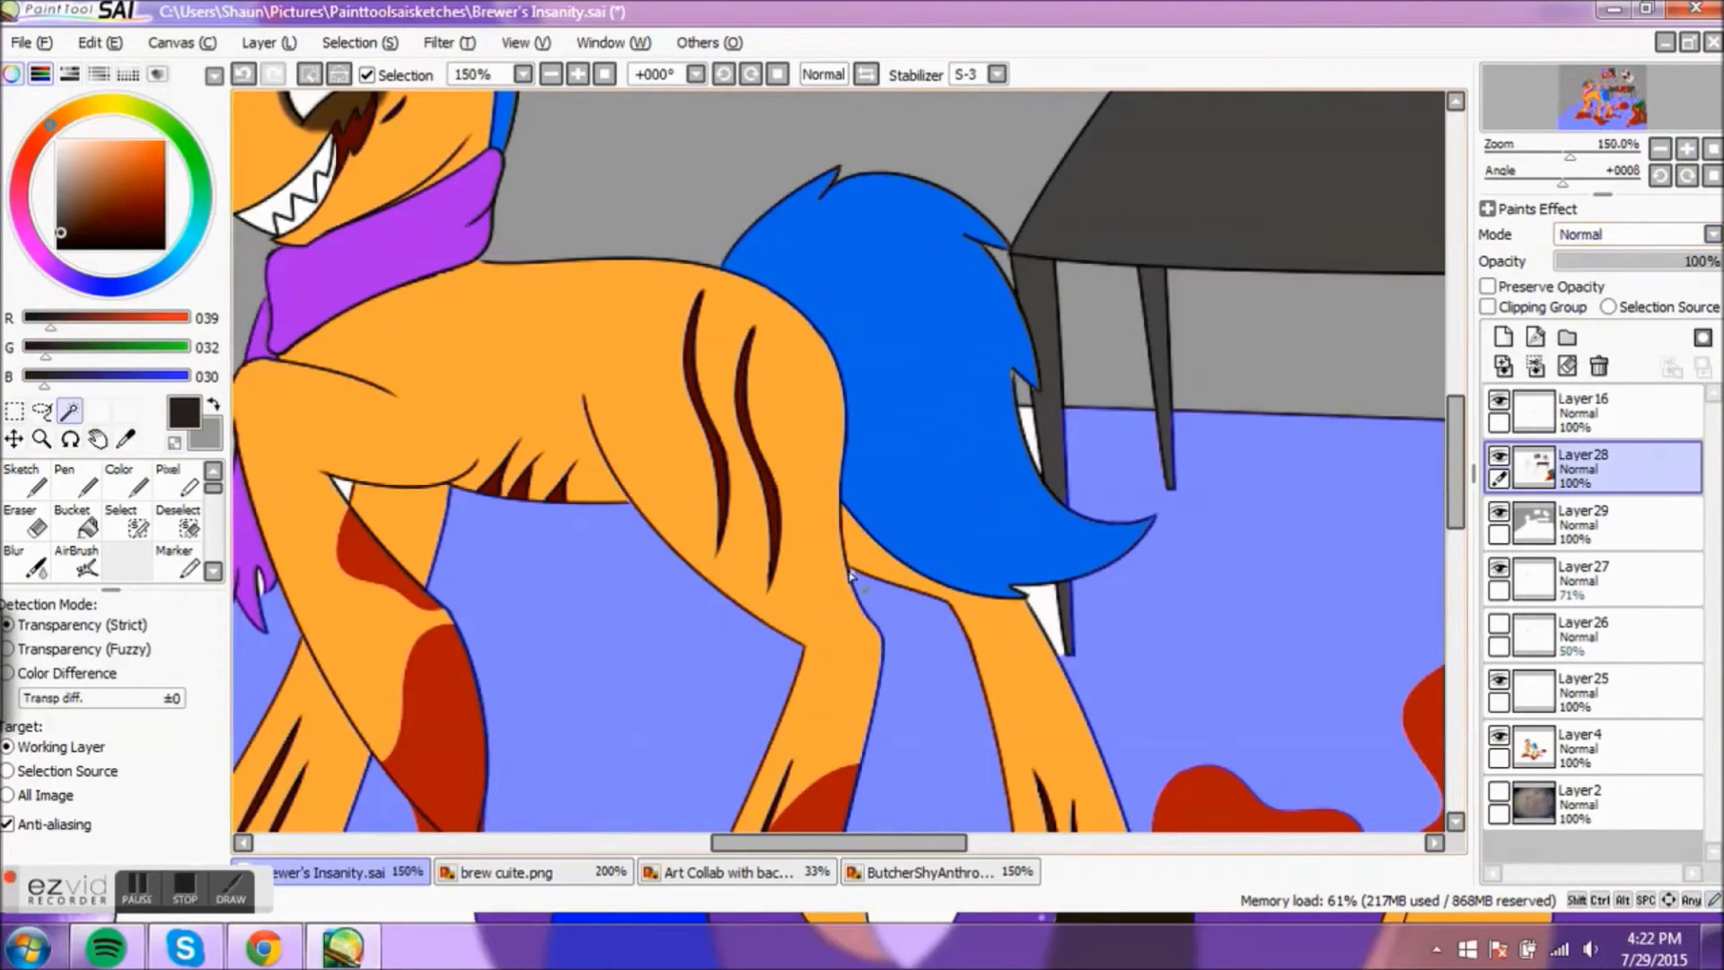
scroll(748, 511, "left", 5)
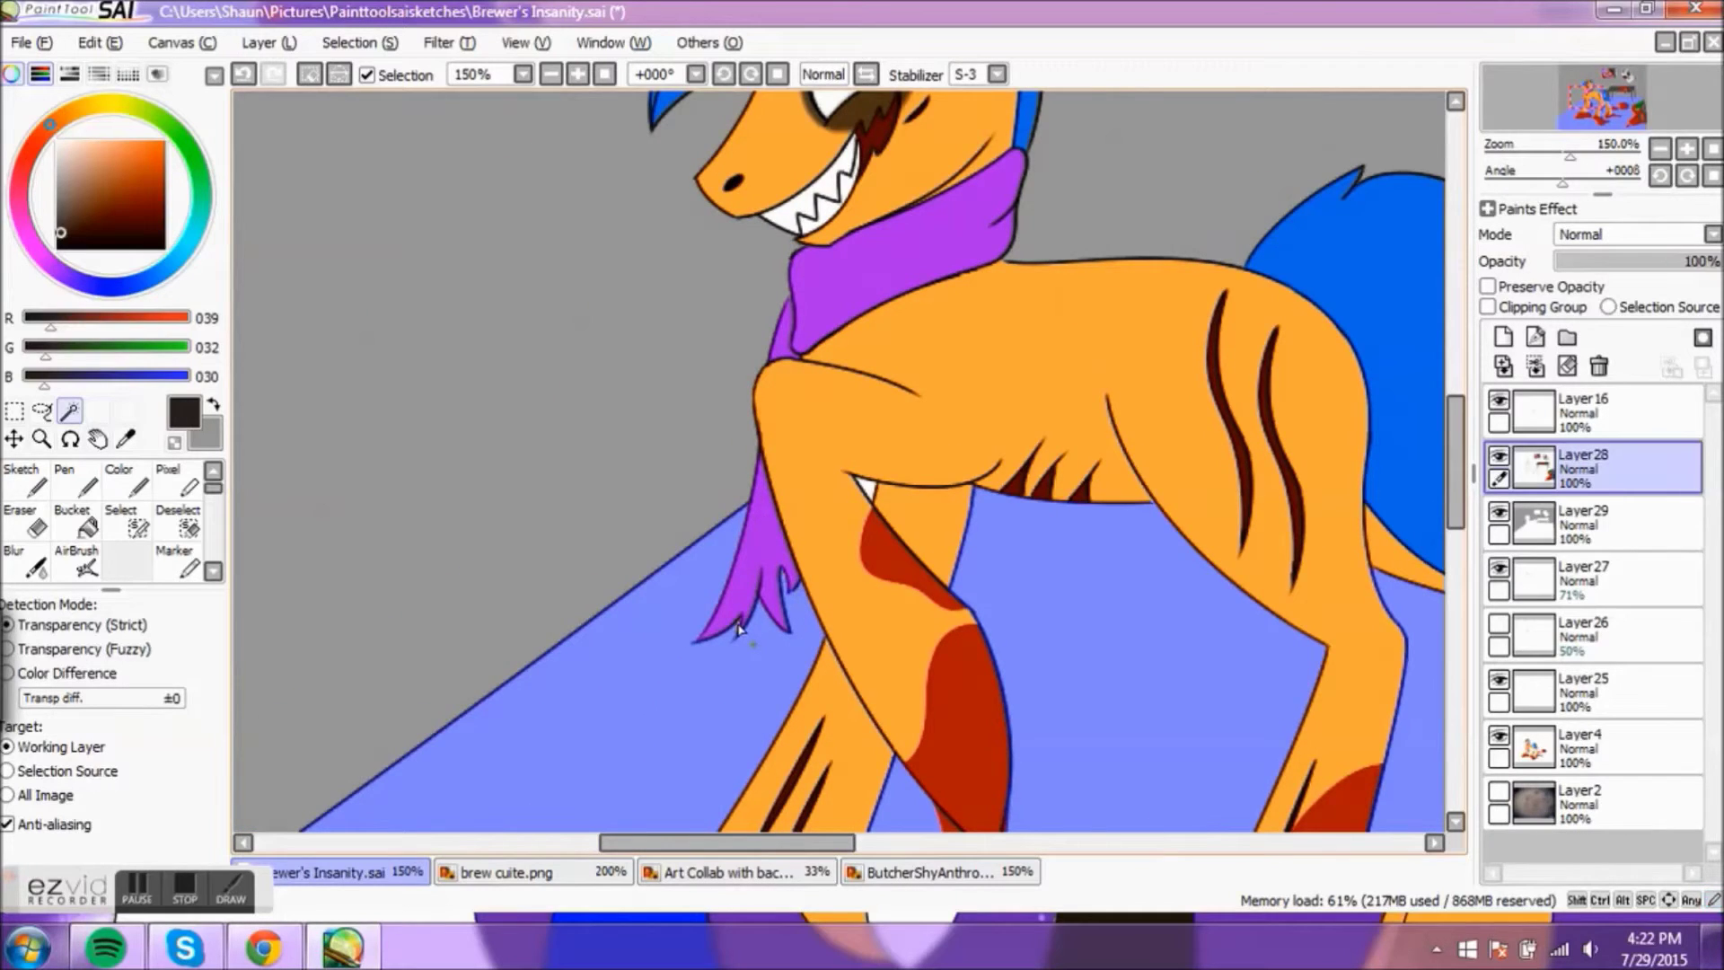
scroll(738, 631, "down", 5)
scroll(738, 630, "right", 5)
Step: Paint the selected floor dark brown on Layer29 using the Sketch tool at size 500
left_click(1584, 520)
key("minus")
key("minus")
key("minus")
left_click(27, 480)
left_click_drag(1257, 583, 853, 718)
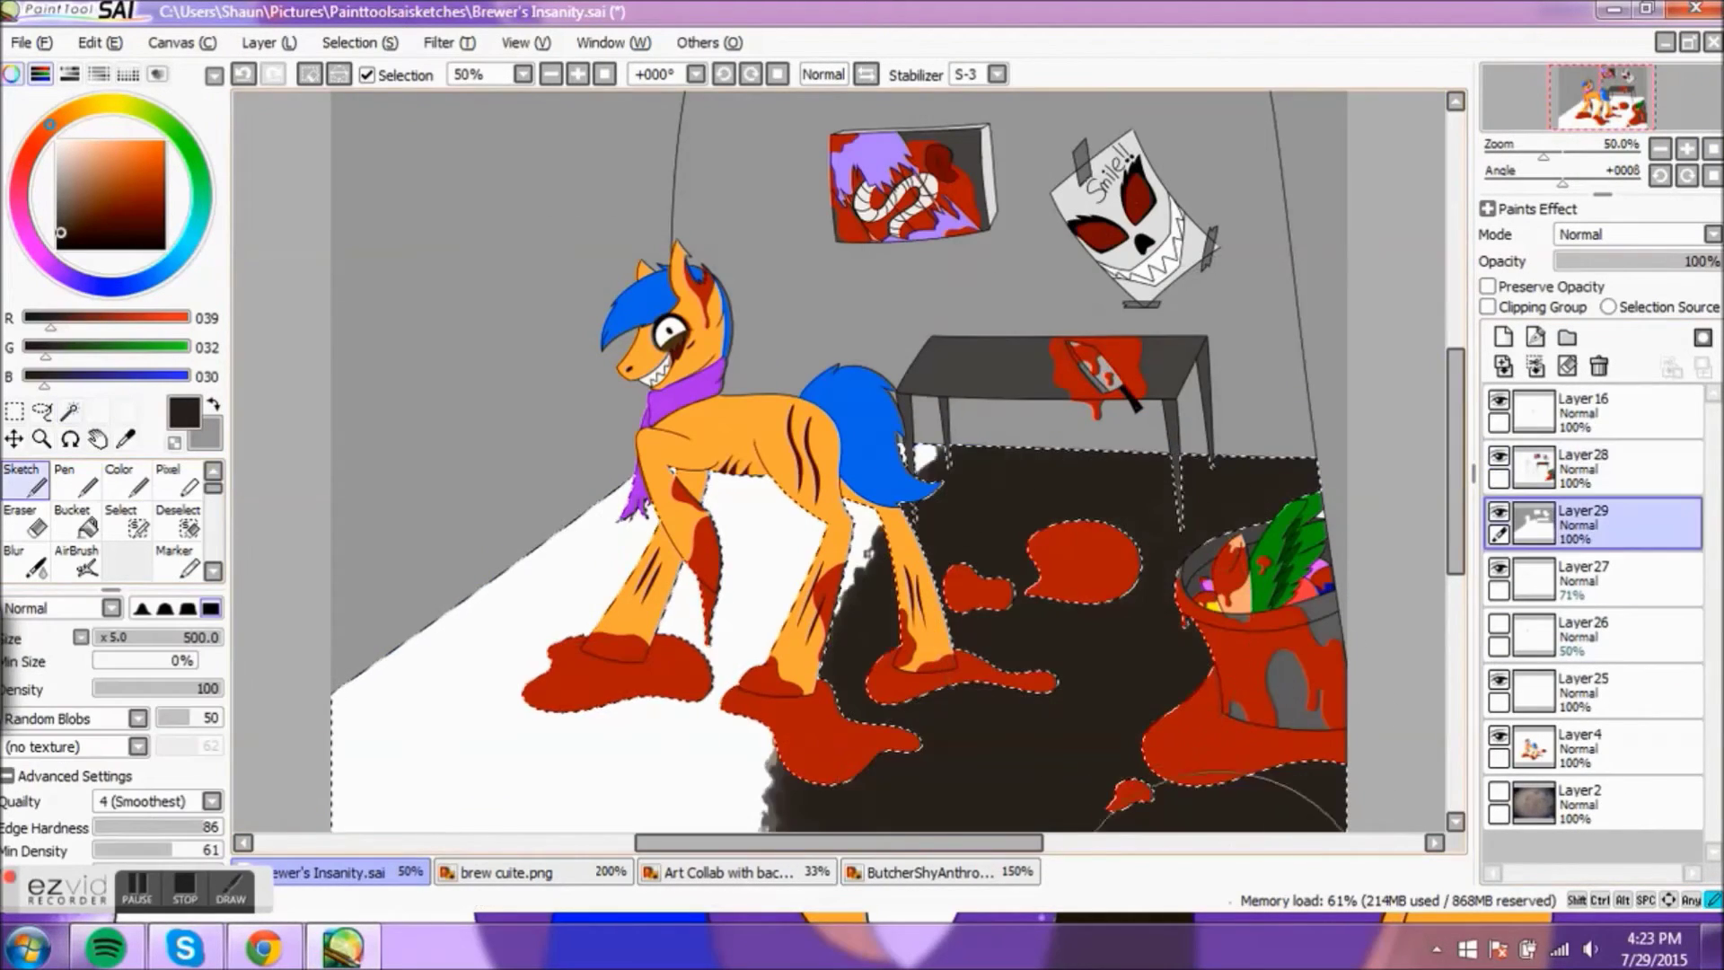
left_click_drag(853, 628, 347, 751)
Step: Select the small unpainted gap between the green leaves and the wall edge at the bucket on Layer28
key("plus")
key("plus")
key("plus")
scroll(949, 574, "right", 5)
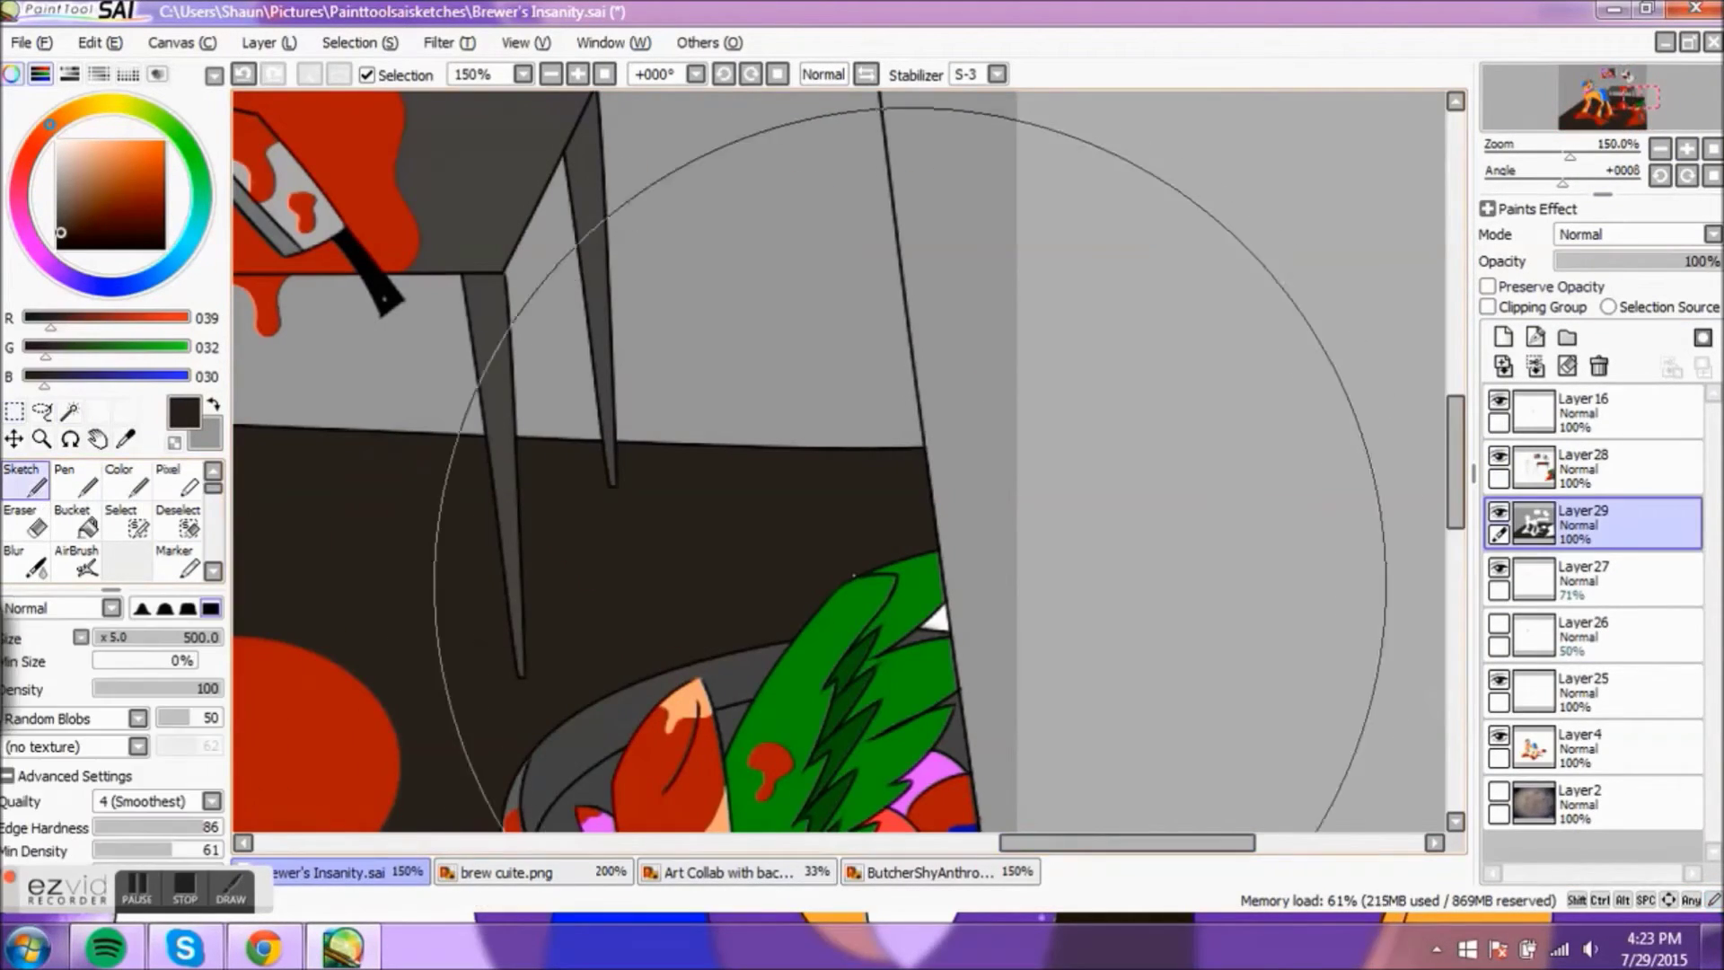
key("w")
left_click(1577, 478)
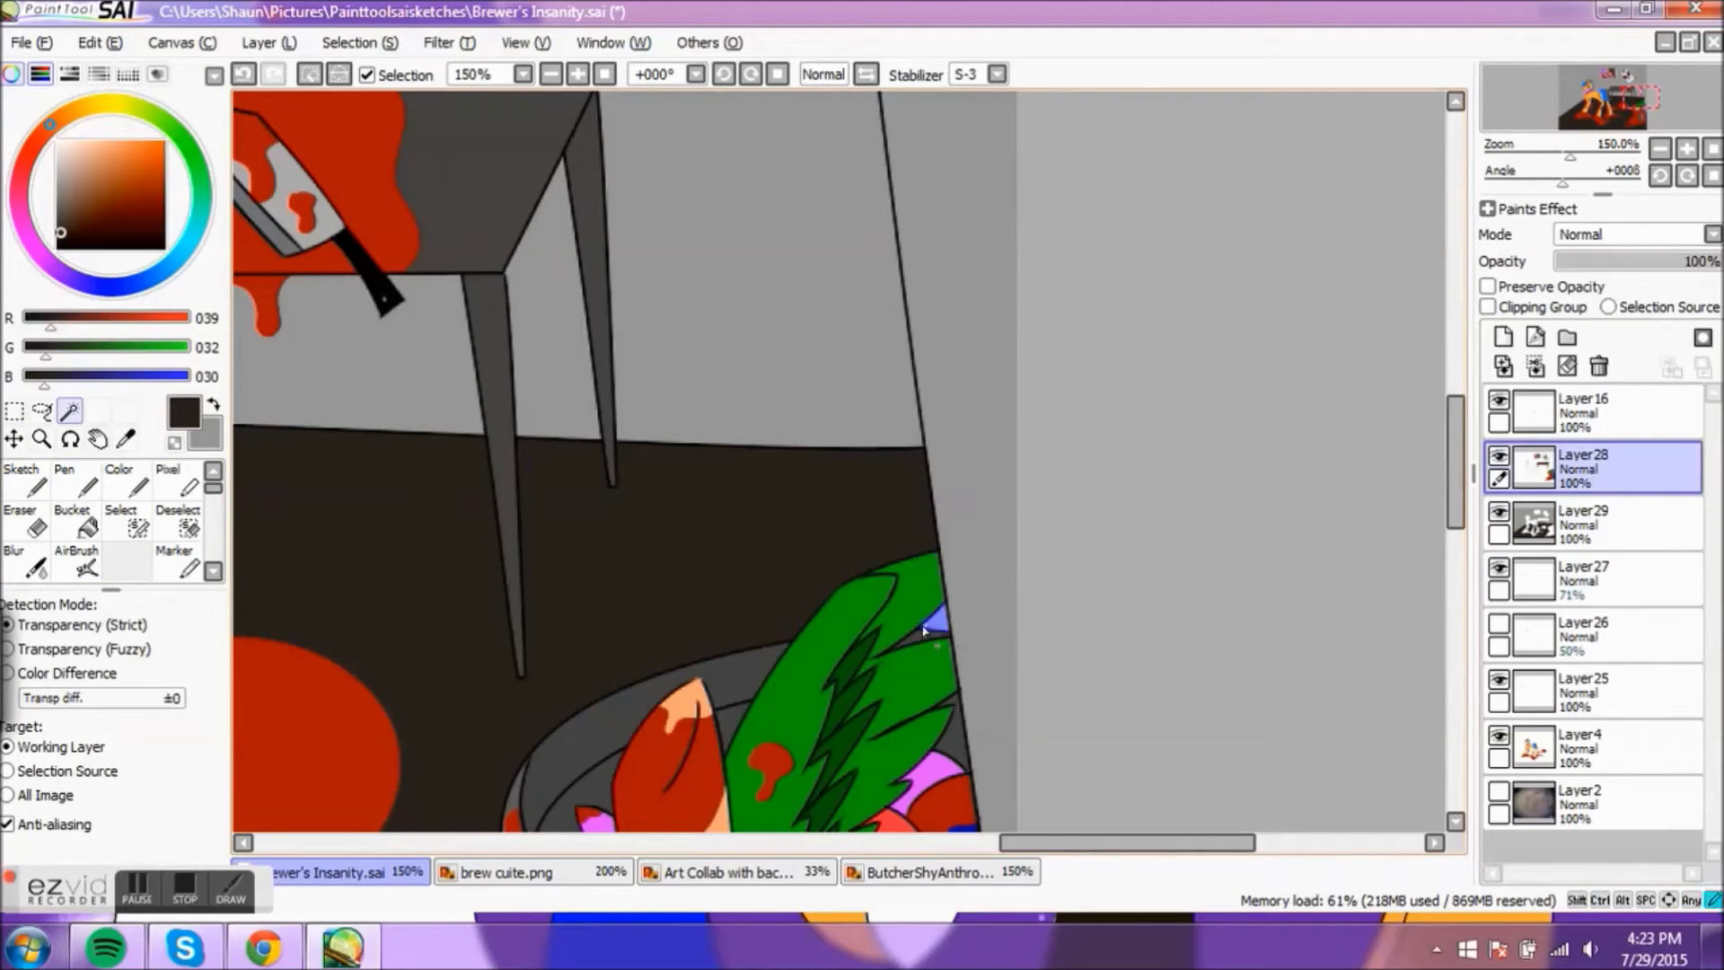
scroll(840, 466, "left", 5)
Step: Arrange Layer28 directly above Layer4 with Layer29 beneath them, and hide Layer16, Layer27, Layer25 and Layer4
key("m")
left_click(1561, 693)
left_click_drag(1558, 698, 1515, 421)
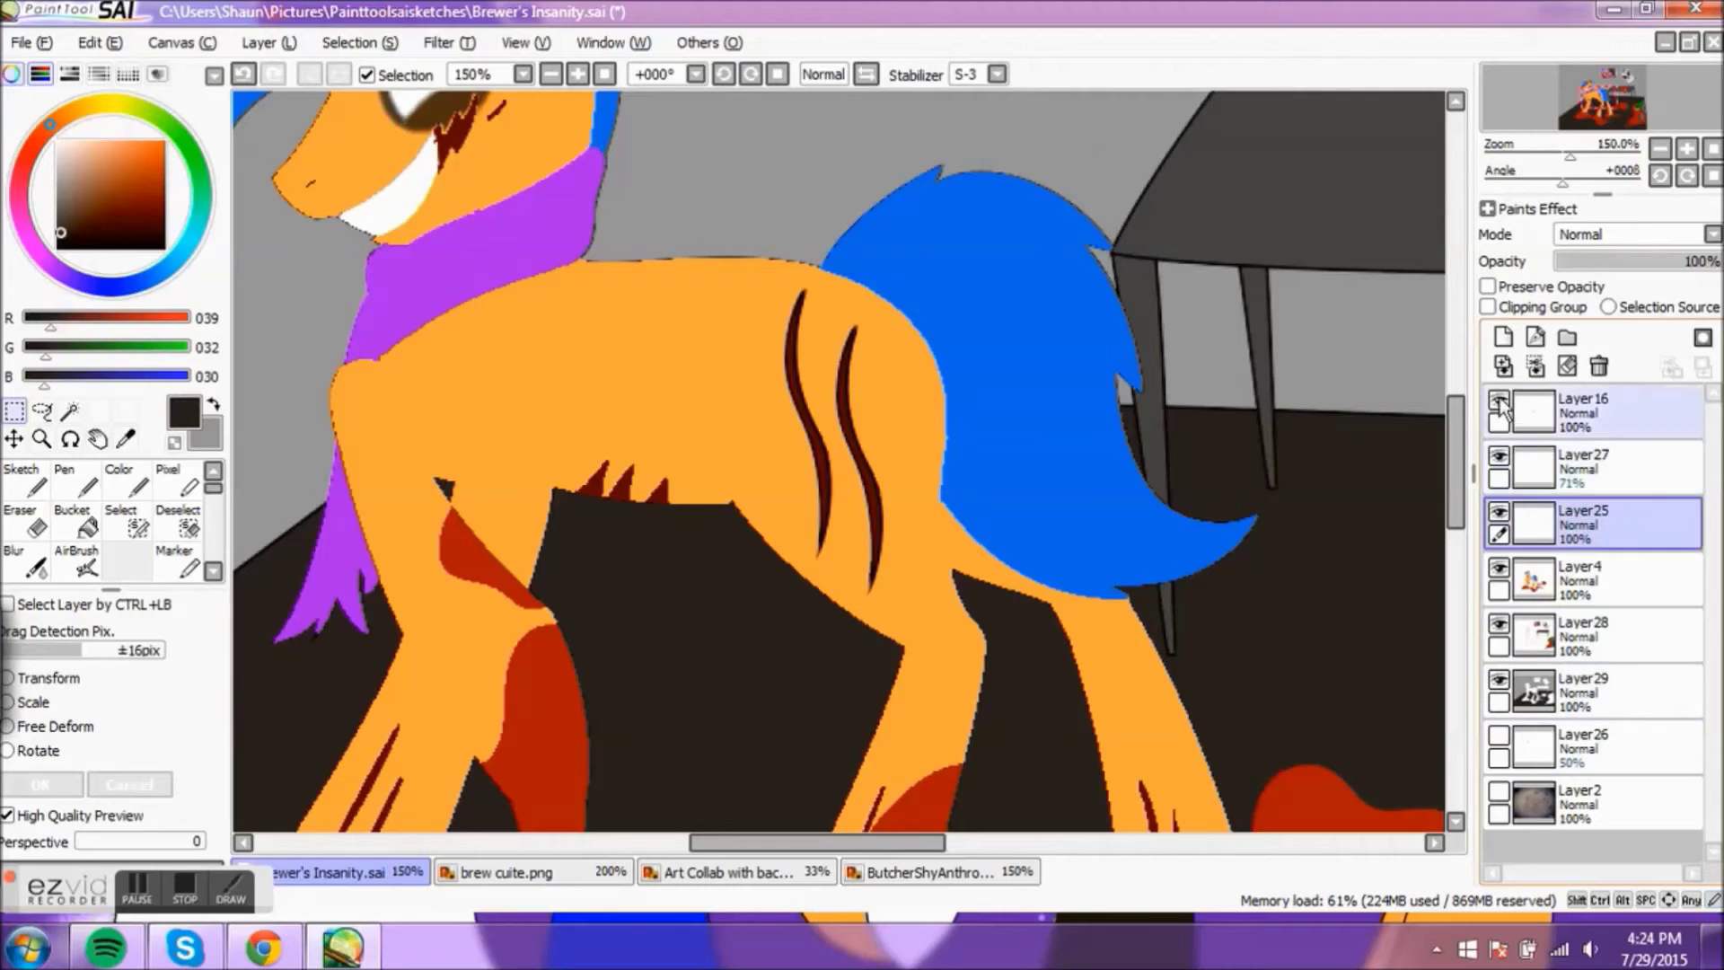
left_click(1499, 400)
left_click_drag(1567, 633, 1567, 574)
left_click(1498, 623)
left_click_drag(1498, 455, 1498, 512)
left_click(1580, 692)
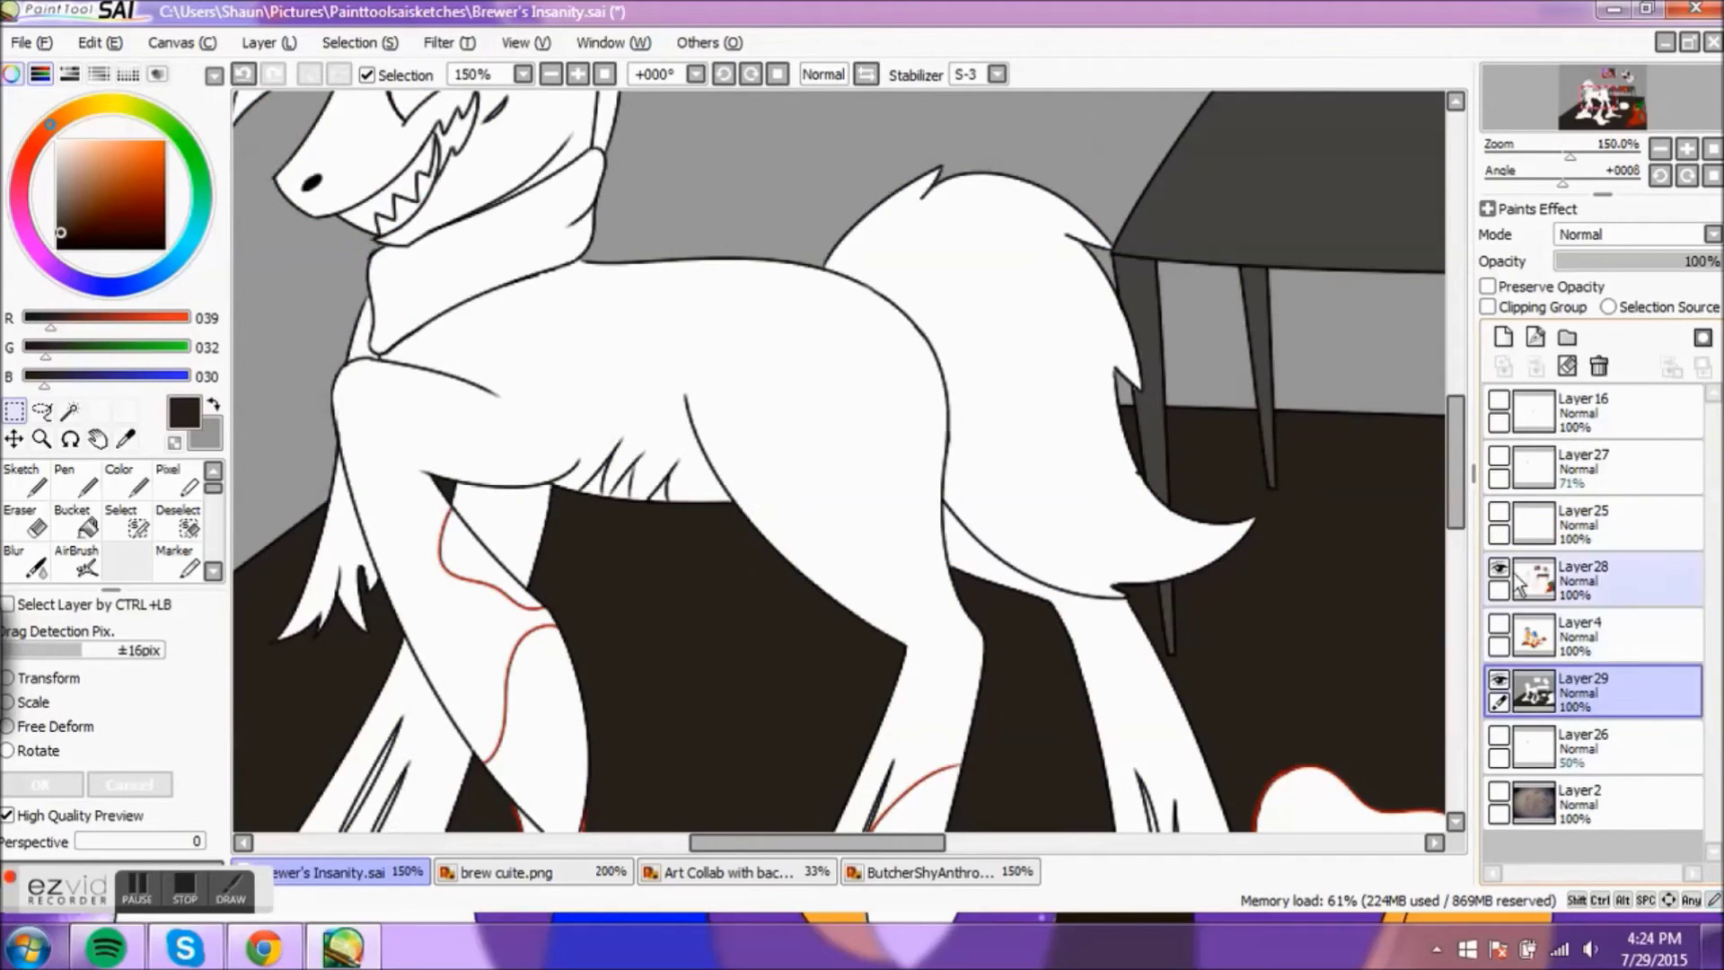
Step: Move Layer28 to the top of the layer stack and show Layer16, Layer27, Layer25 and Layer4 again
left_click(1498, 623)
left_click_drag(1566, 466, 1528, 592)
left_click(1499, 400)
left_click(1498, 567)
left_click_drag(1537, 400, 1537, 522)
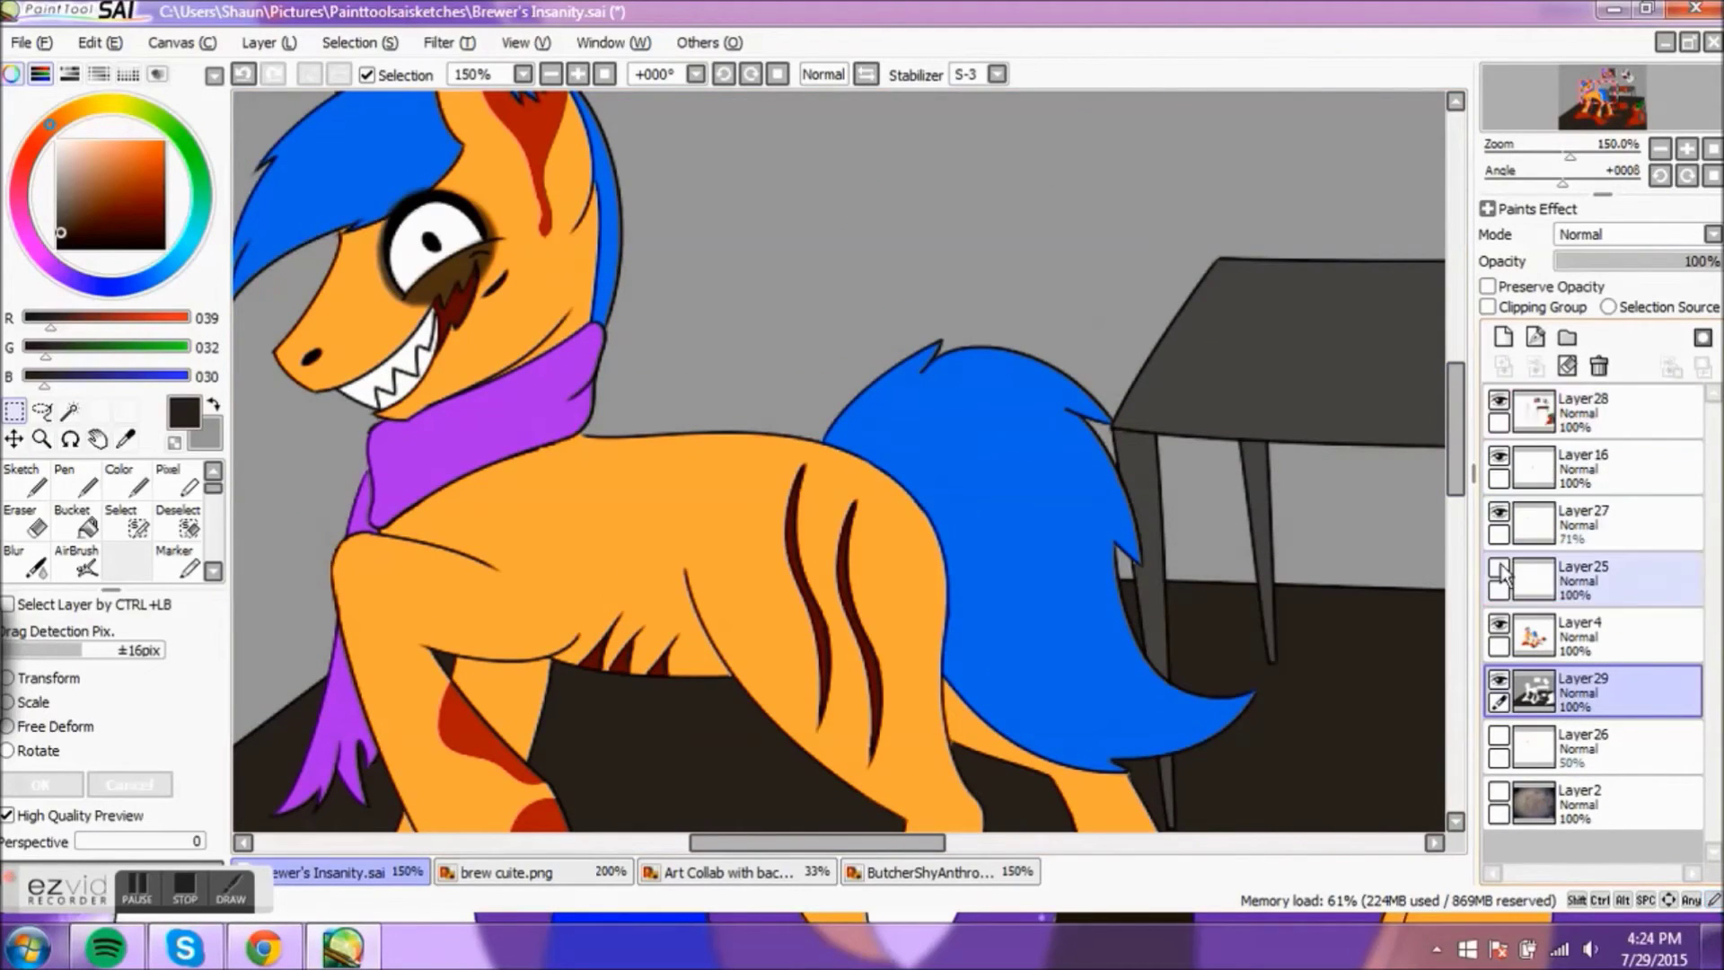
left_click(1498, 568)
Step: Place Layer30 with the potion flask mark below Layer26 and move the flask onto the pony's flank
left_click(1660, 148)
left_click(1579, 745)
left_click(1686, 148)
left_click(1687, 148)
left_click_drag(1572, 422, 1588, 504)
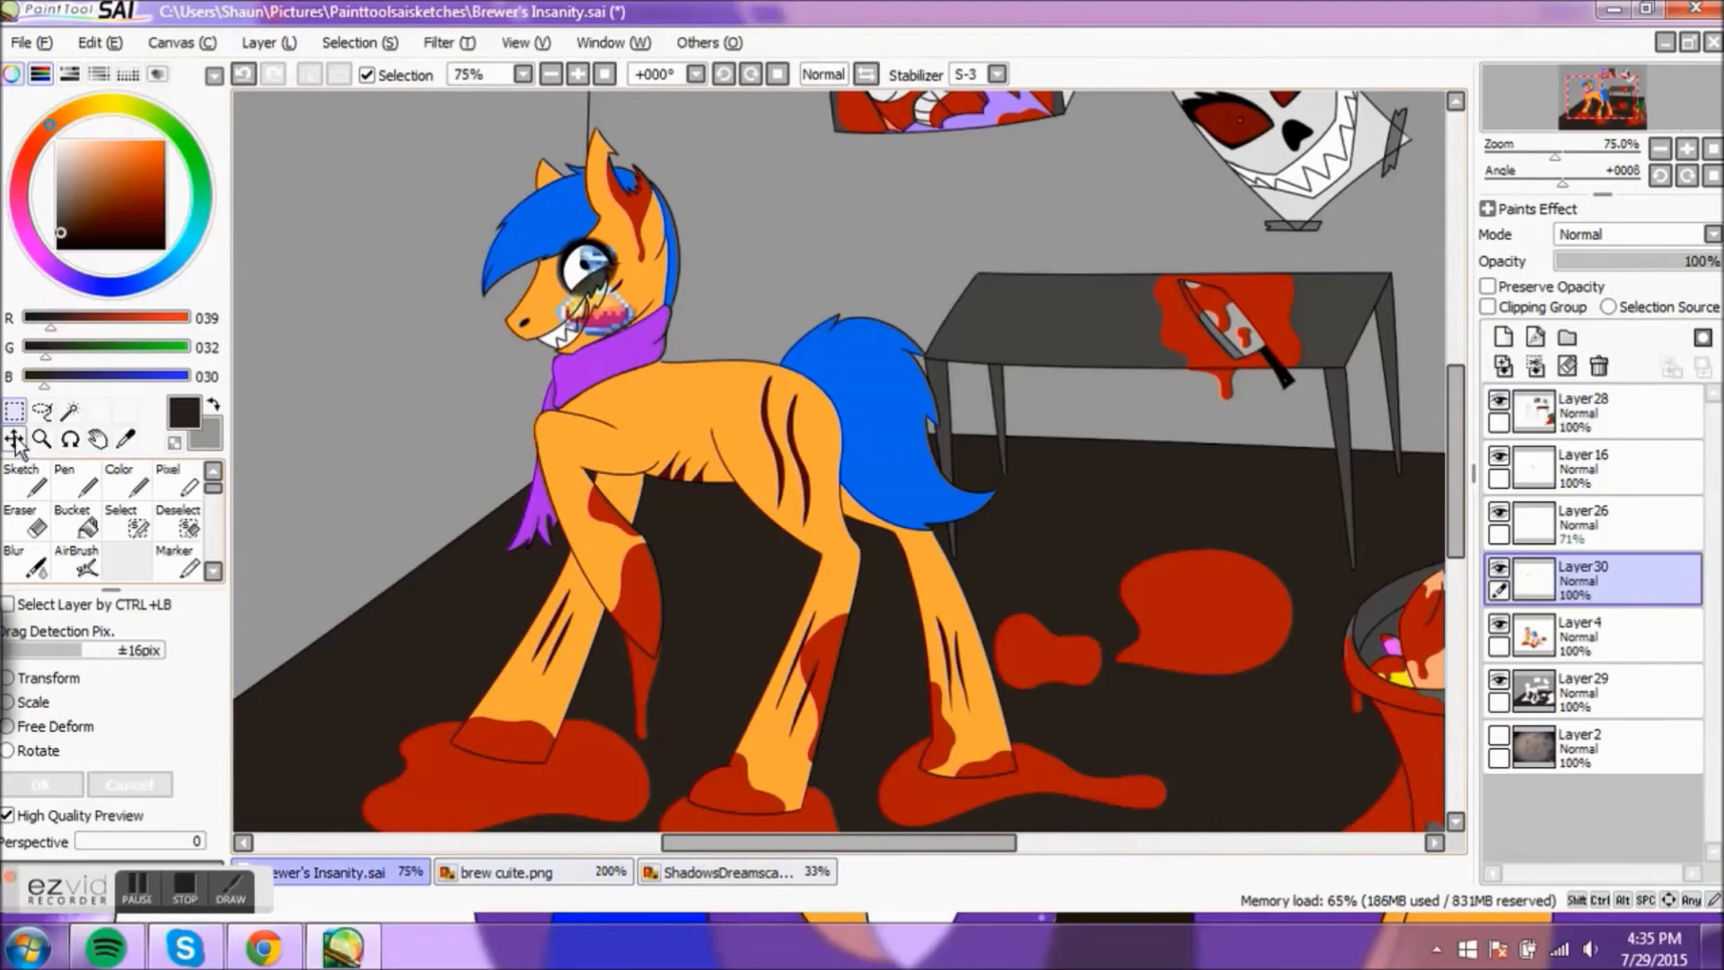
left_click_drag(777, 453, 801, 465)
left_click(15, 411)
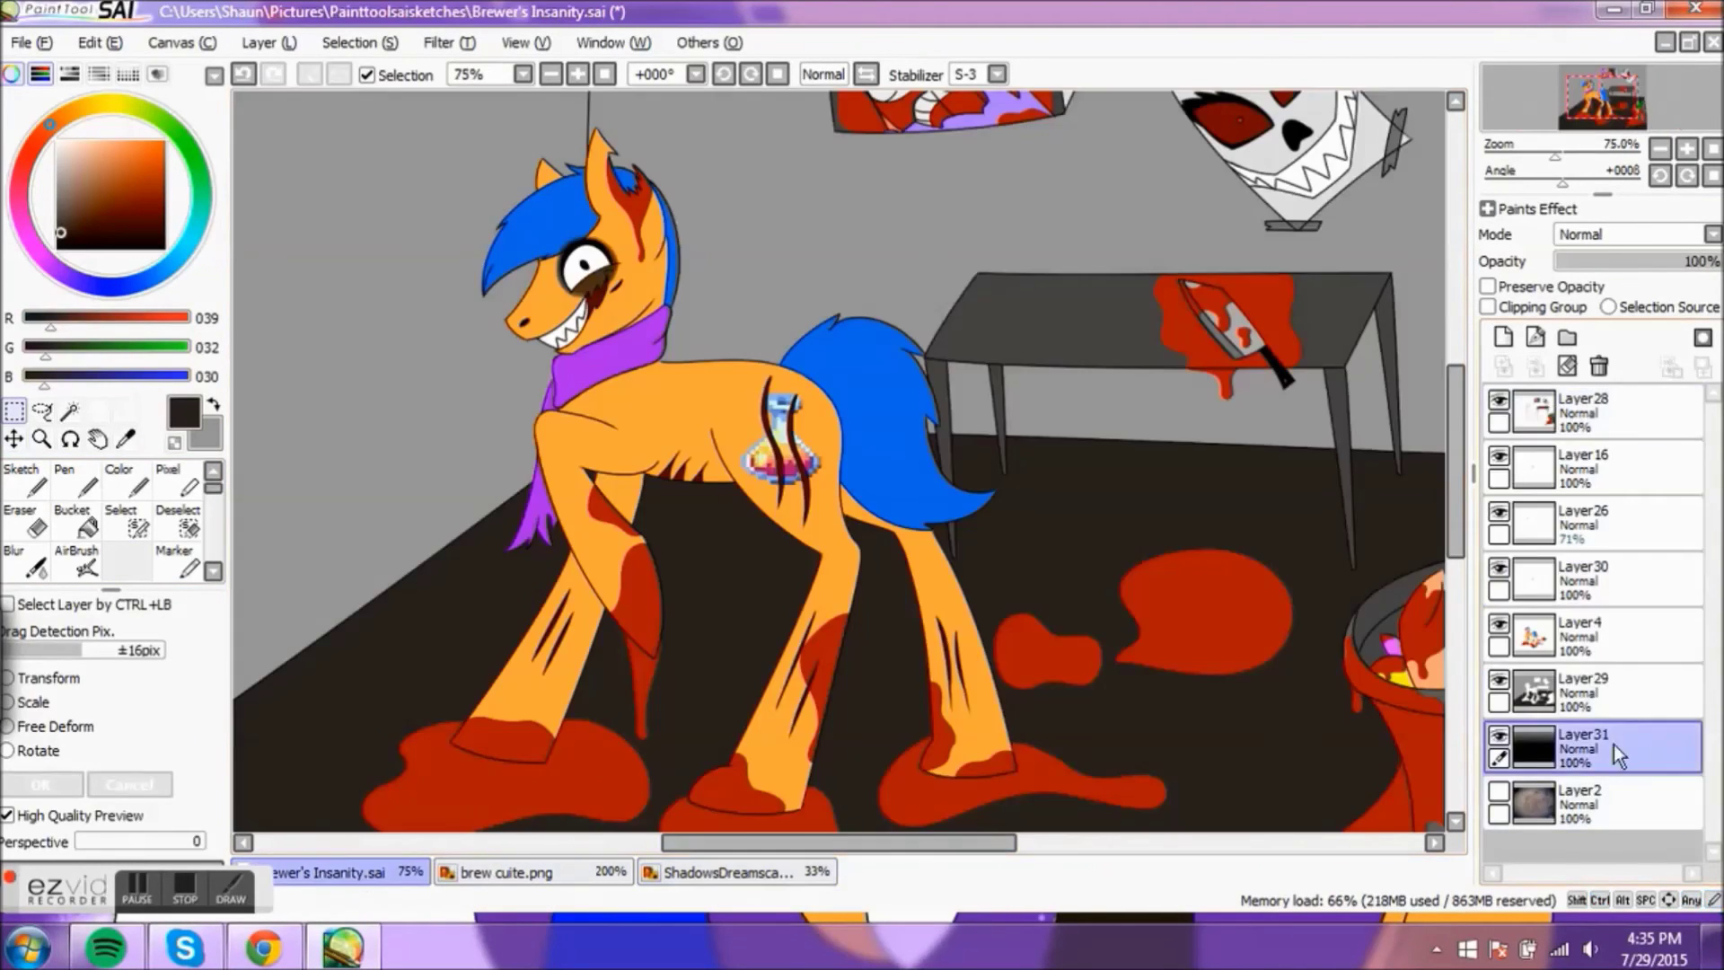
Step: Move the black gradient on Layer31 to the top of the layer stack
left_click_drag(1613, 745, 1589, 404)
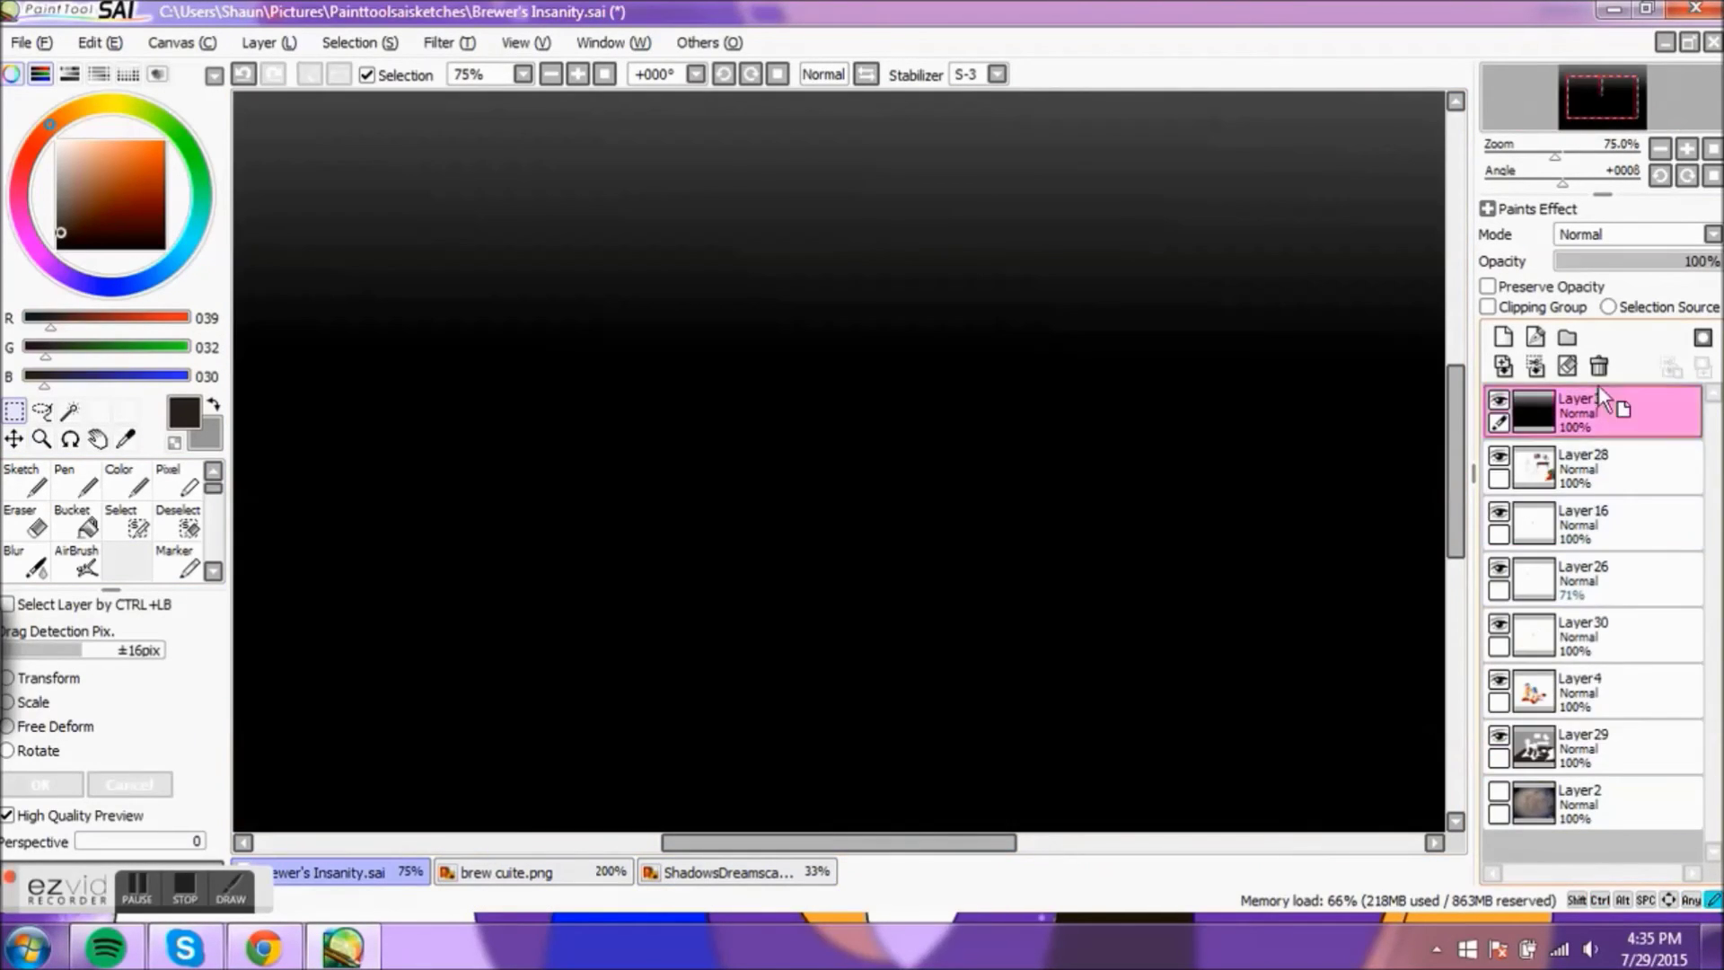